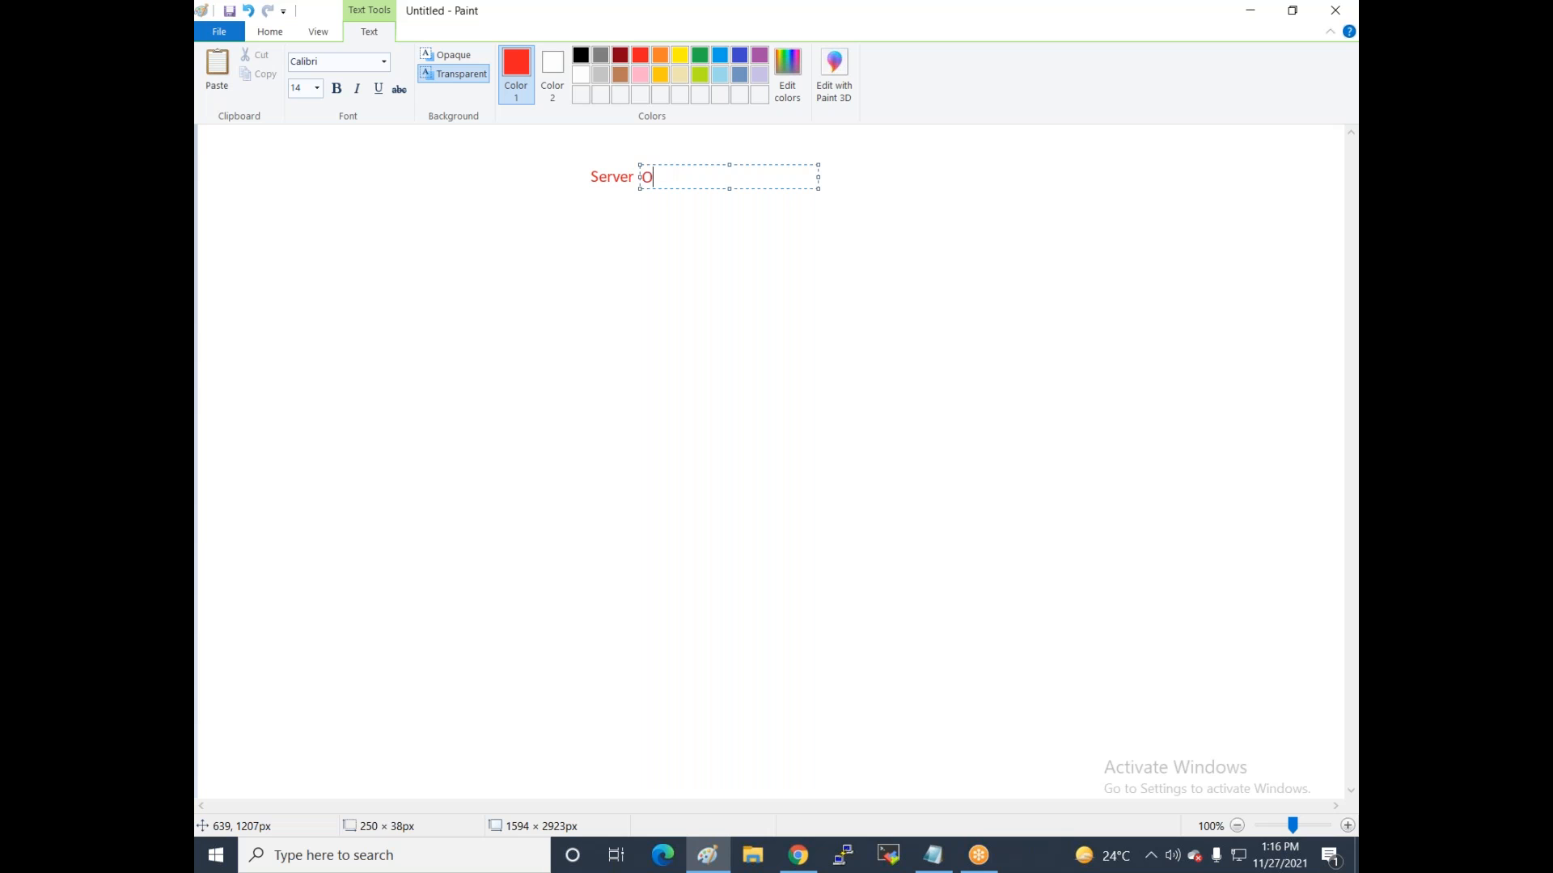
# Draw two red rounded callout bubbles, left and right, below Server O/S.
pyautogui.click(572, 134)
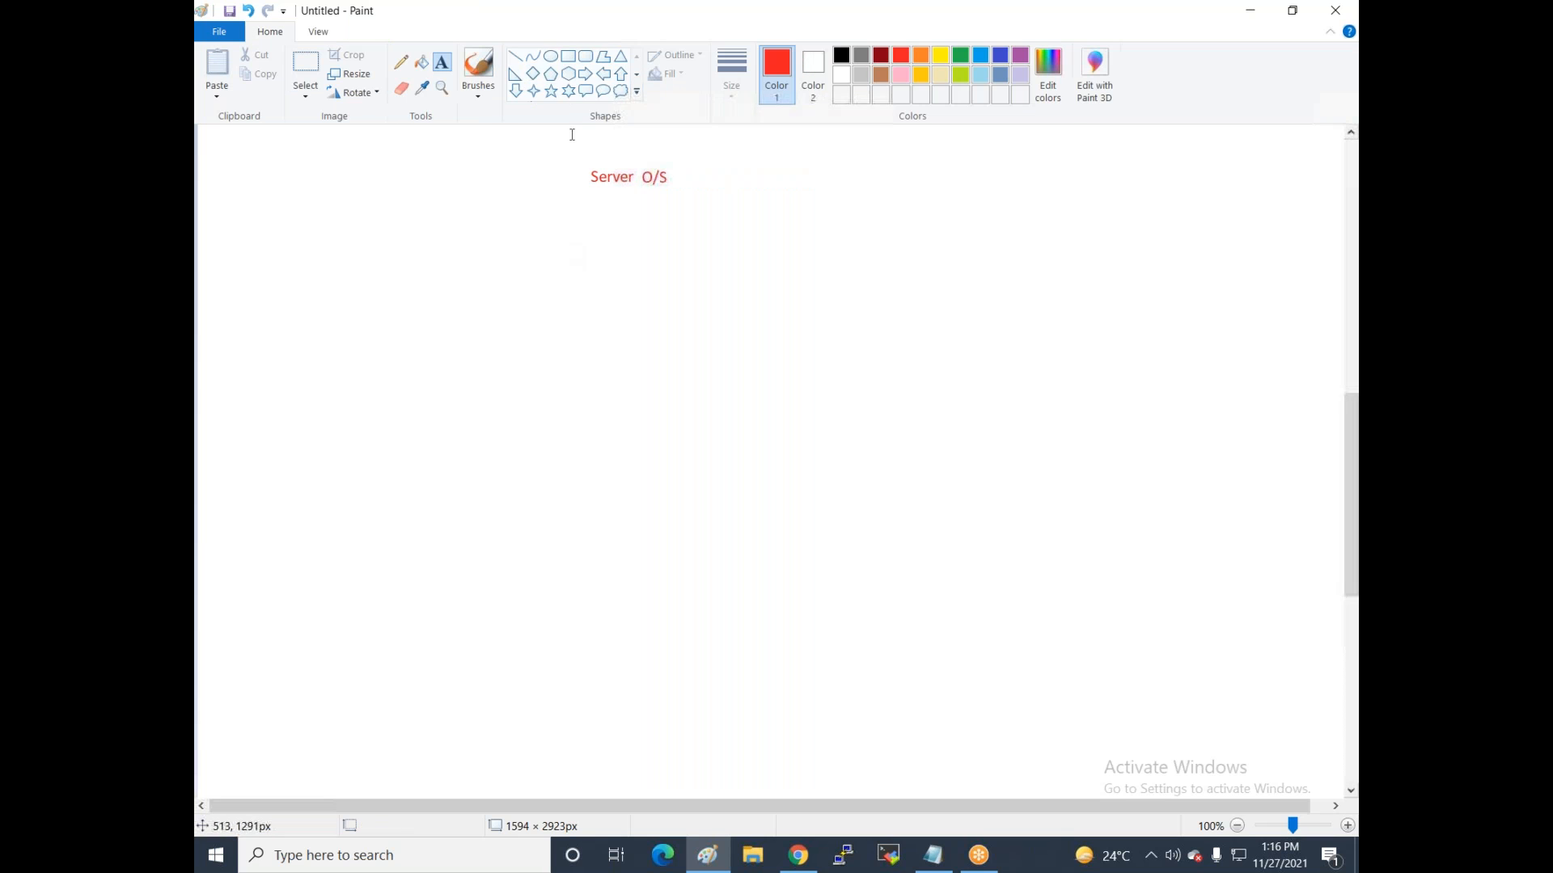
pyautogui.click(585, 91)
pyautogui.moveTo(344, 260); pyautogui.dragTo(343, 300)
pyautogui.moveTo(351, 375); pyautogui.dragTo(489, 564)
pyautogui.moveTo(752, 251); pyautogui.dragTo(884, 576)
pyautogui.click(645, 557)
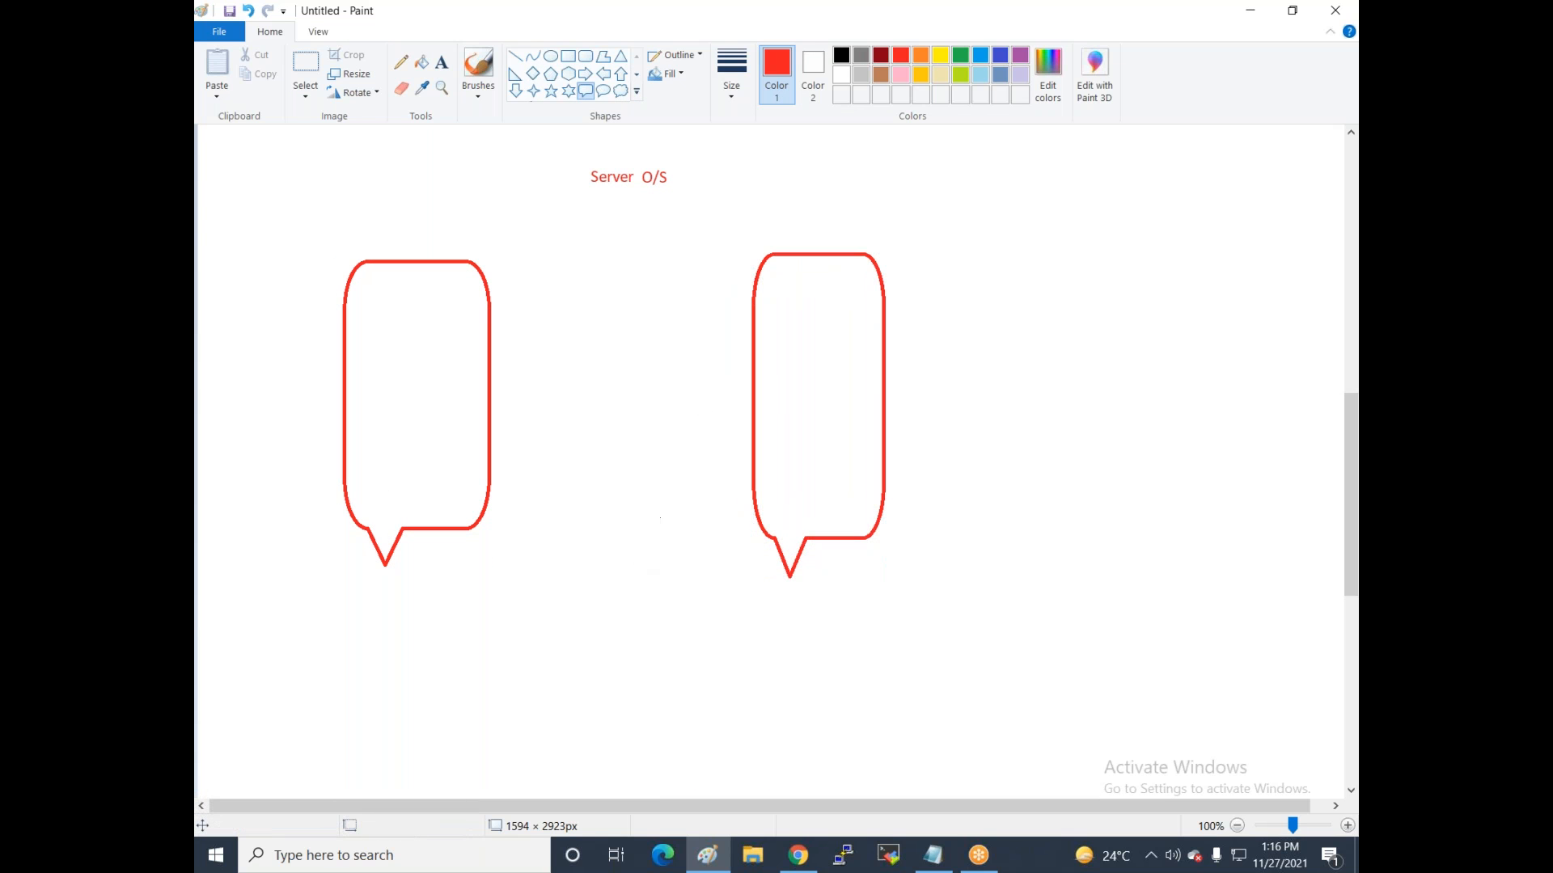
# Add the heading 'Deploy Websit-' above Server O/S.
pyautogui.click(445, 65)
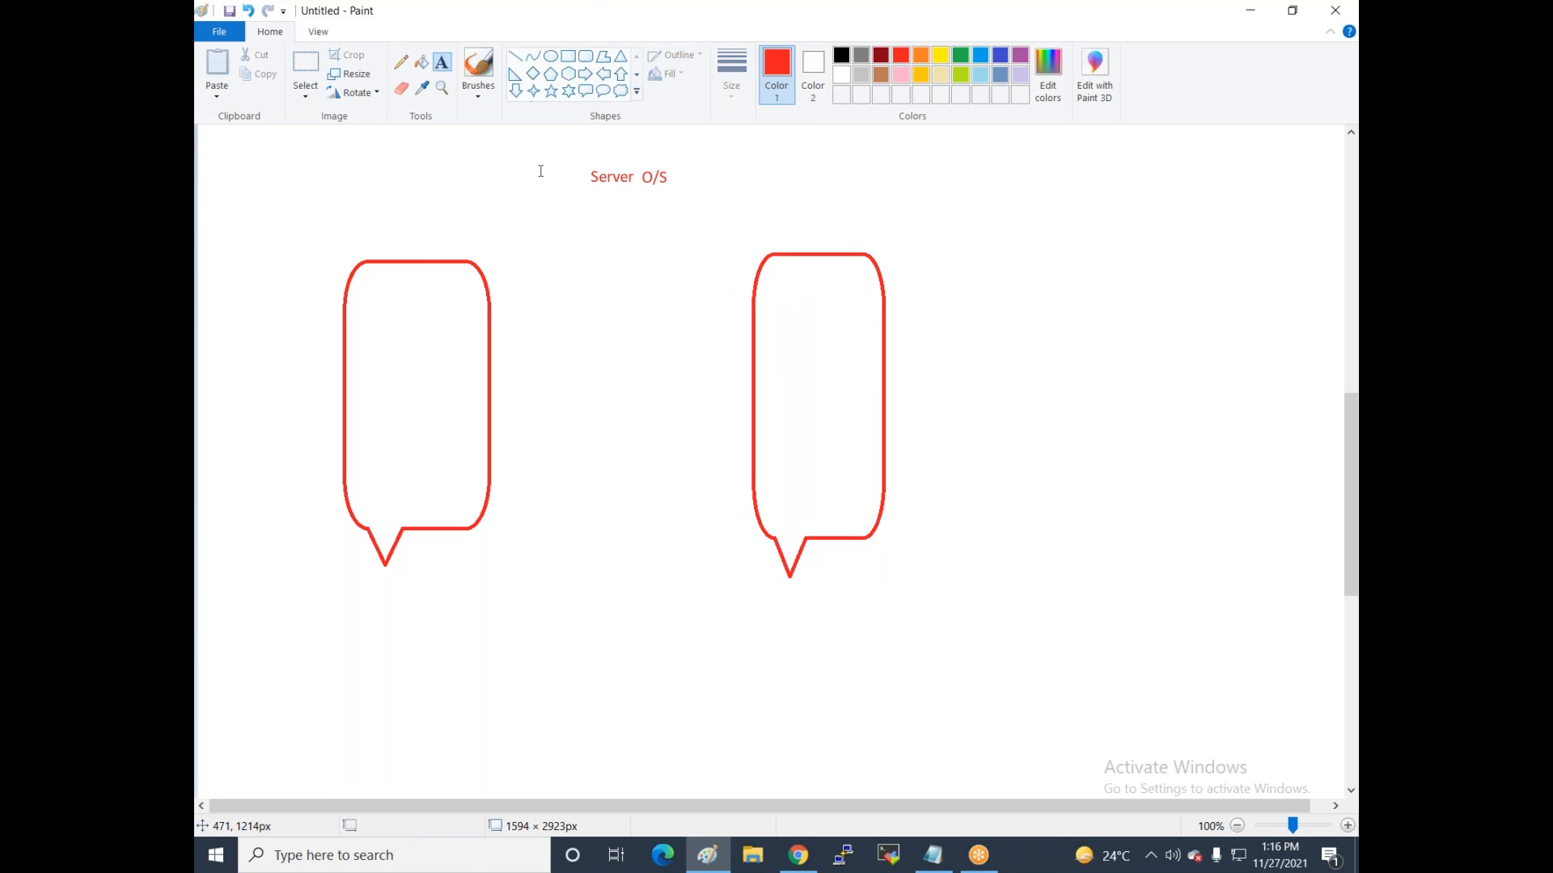
pyautogui.click(576, 140)
pyautogui.write('Websit')
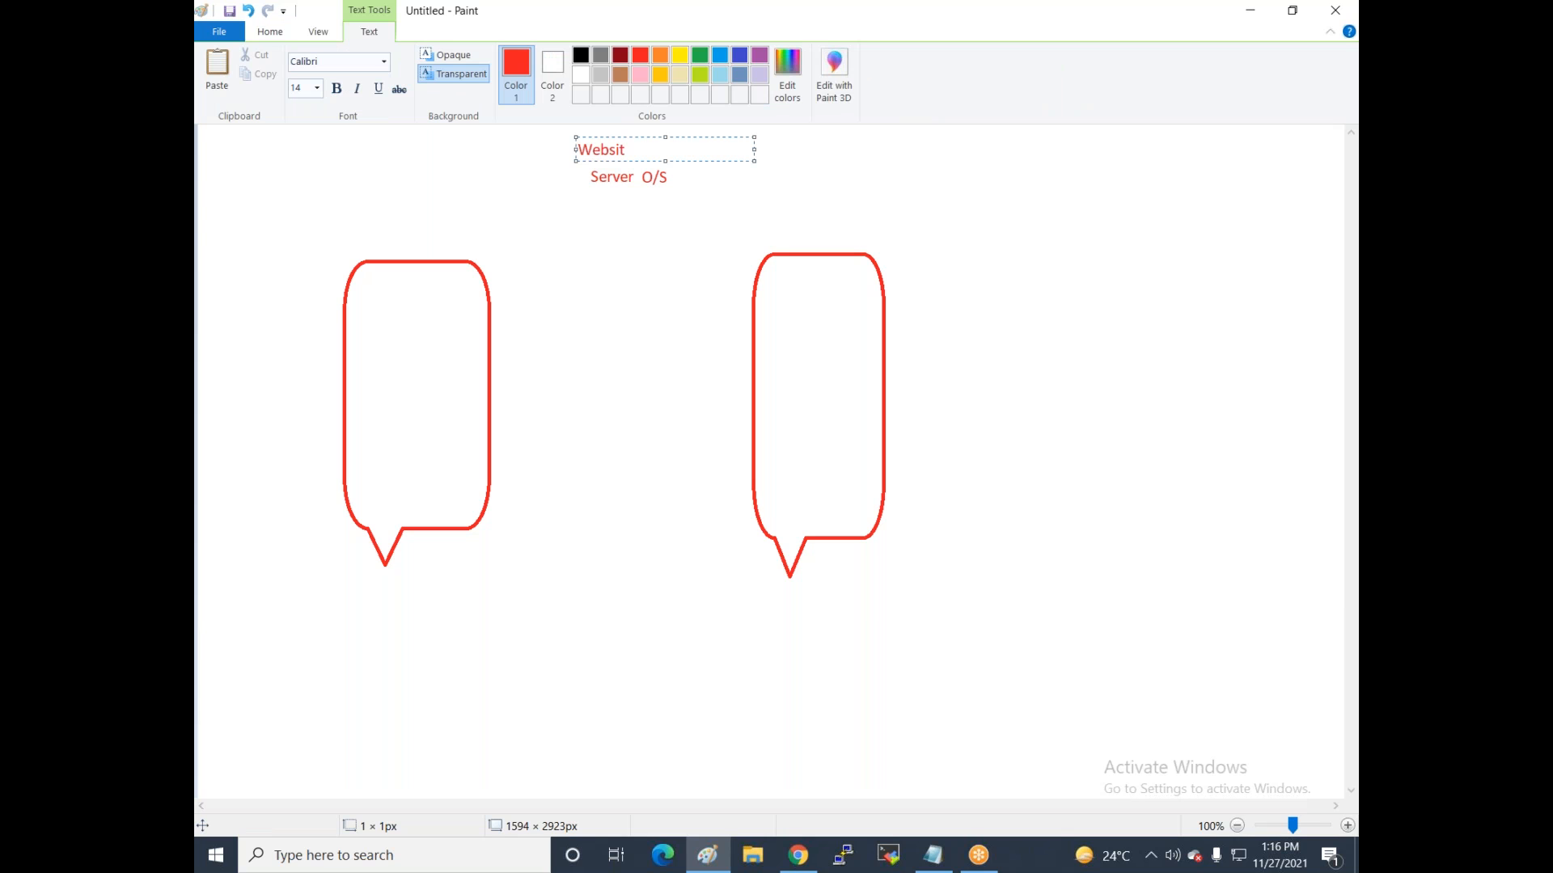
pyautogui.write('-')
pyautogui.moveTo(625, 150); pyautogui.dragTo(620, 150)
pyautogui.write('Deploy')
pyautogui.click(628, 264)
# Draw a line from Server O/S to the left bubble and label it 'Windows'.
pyautogui.click(513, 56)
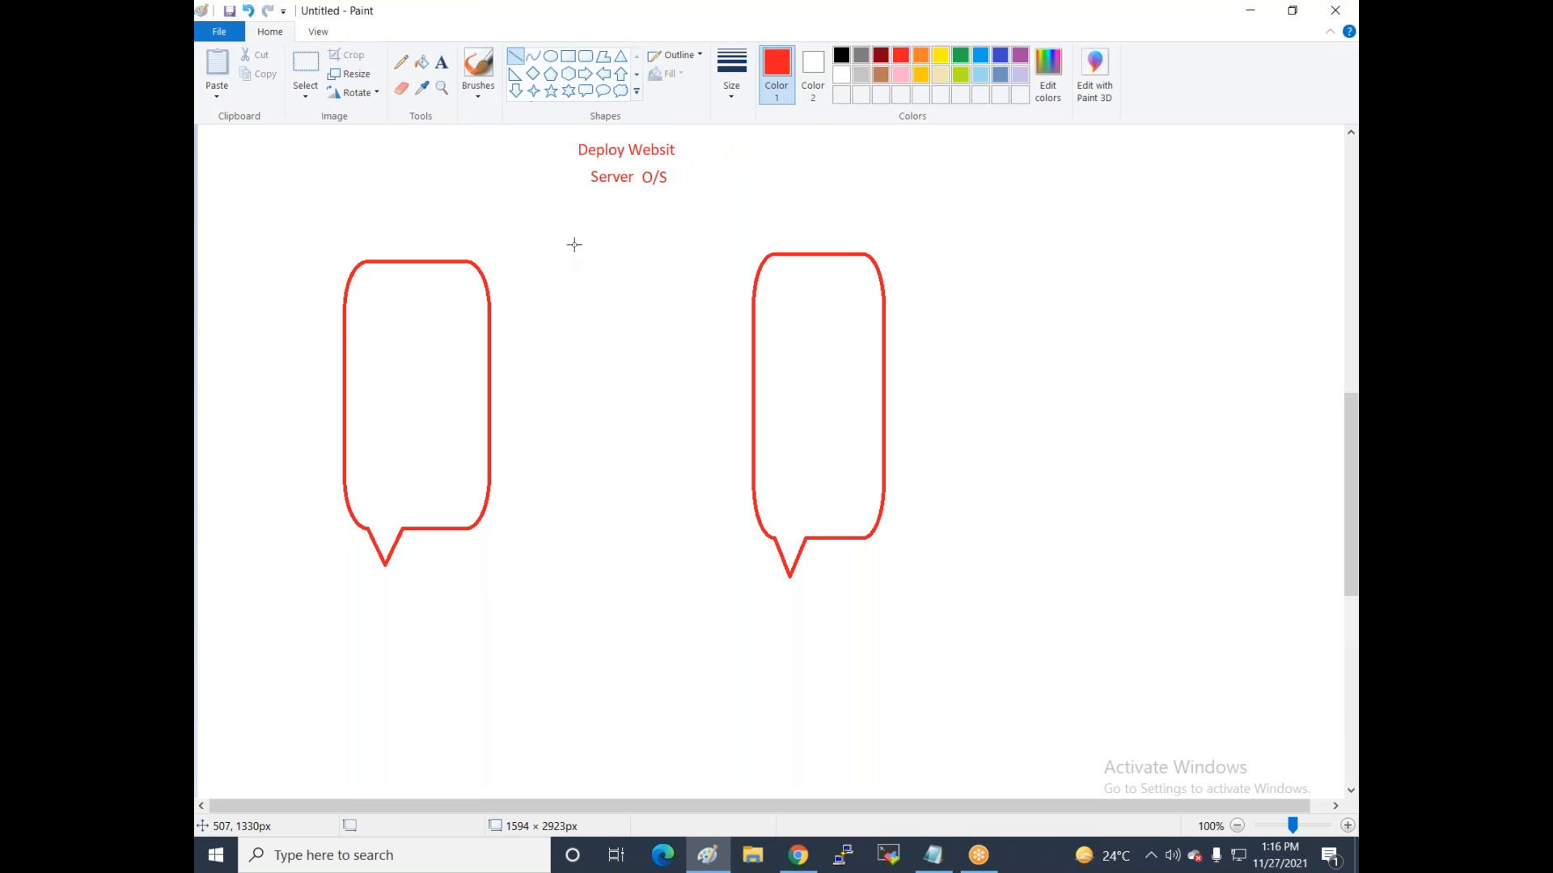
pyautogui.moveTo(589, 183); pyautogui.dragTo(454, 240)
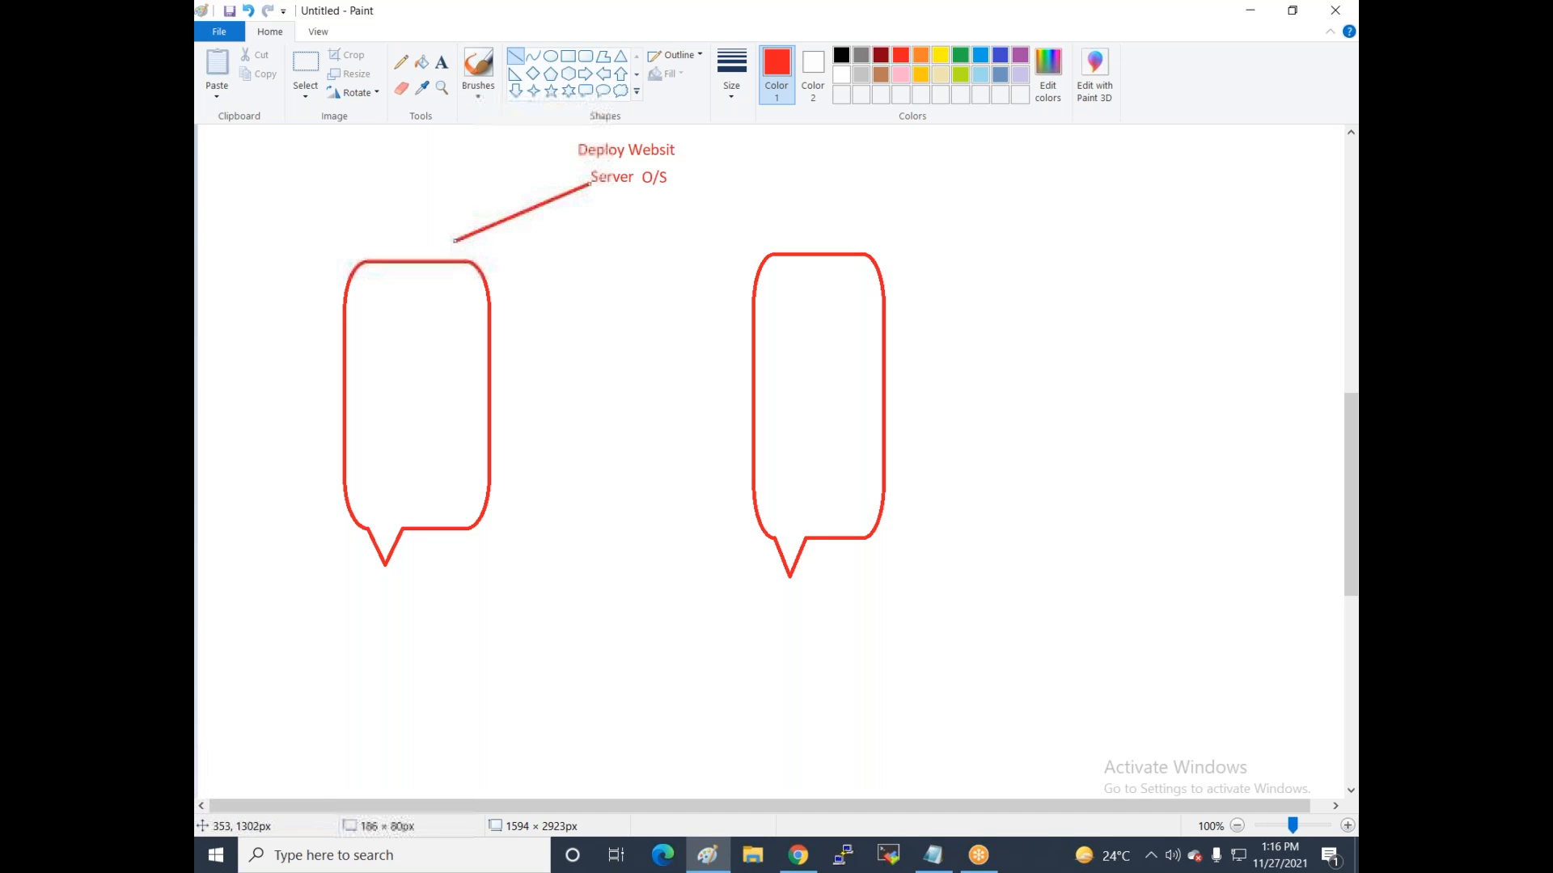
pyautogui.click(441, 62)
pyautogui.click(364, 282)
pyautogui.write('Windows')
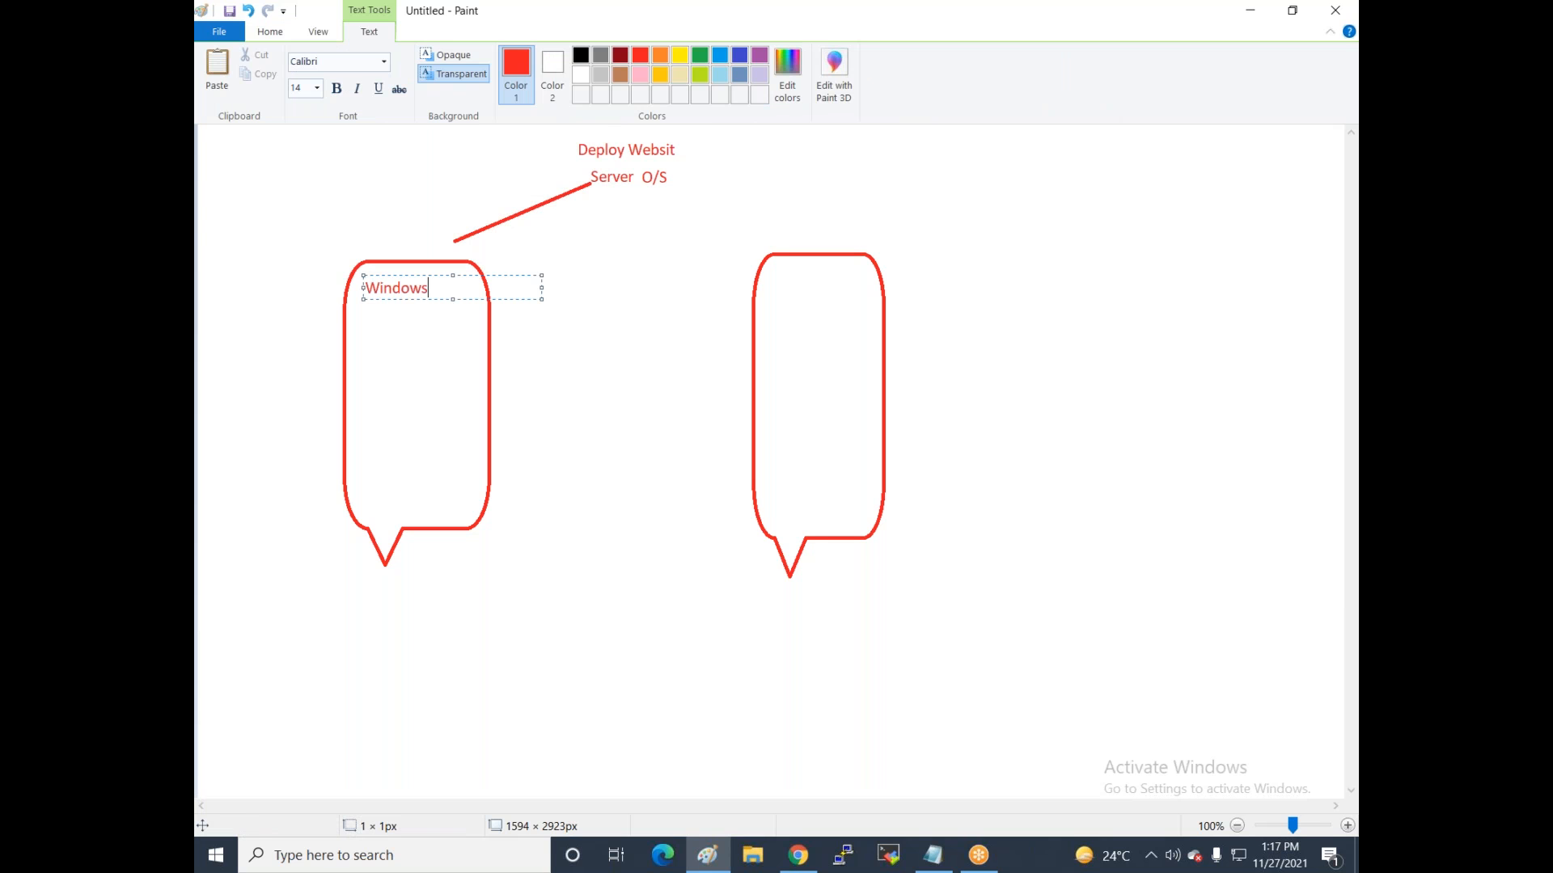
# Draw a line from Server O/S to the right bubble.
pyautogui.click(665, 390)
pyautogui.click(628, 219)
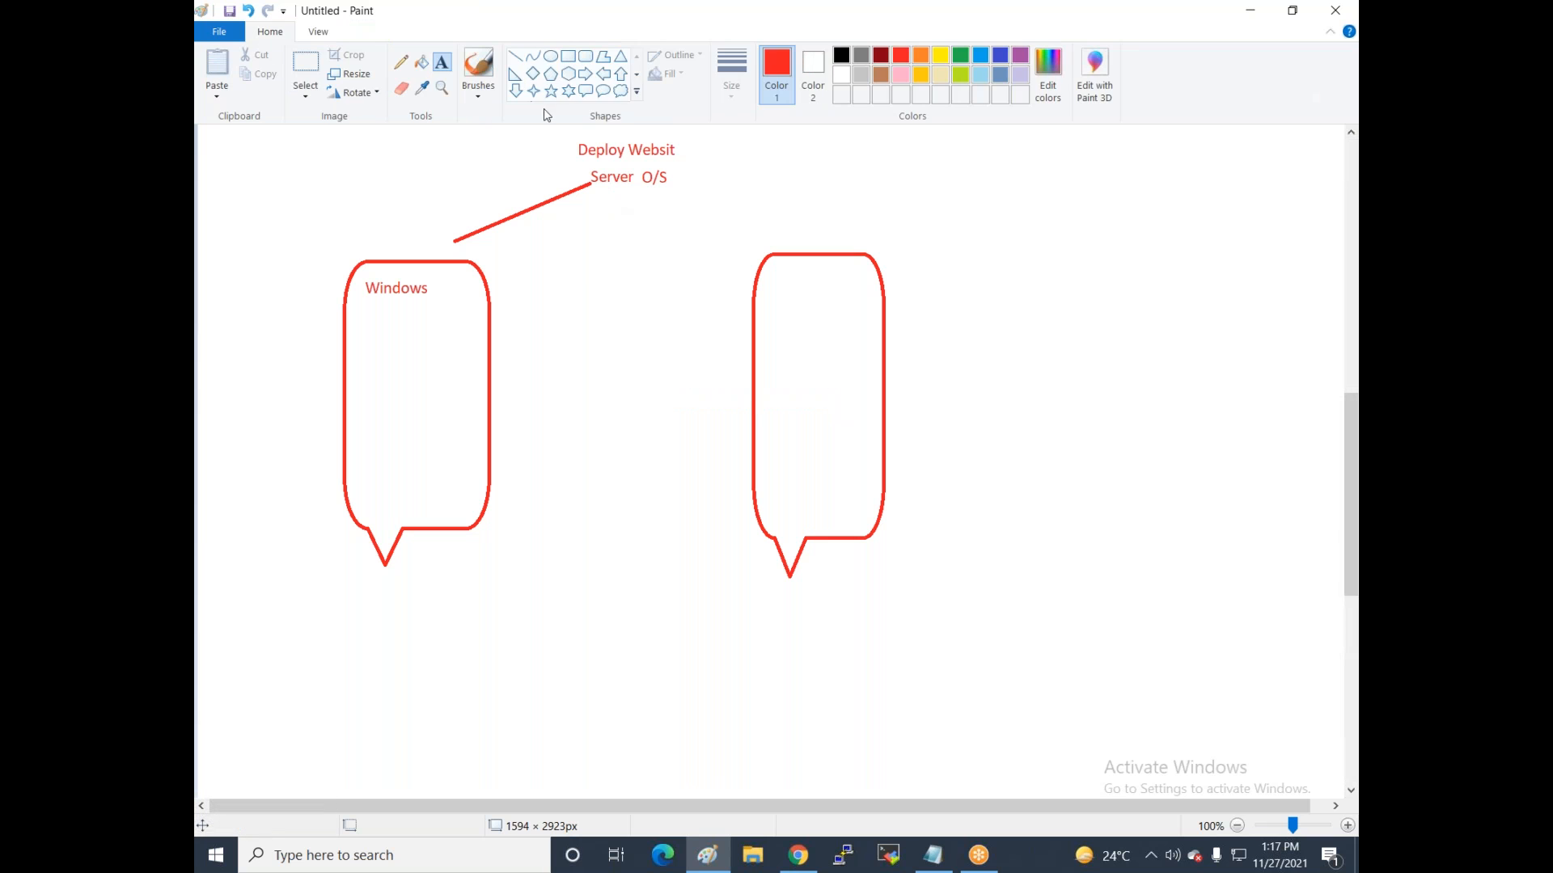
pyautogui.click(514, 56)
pyautogui.moveTo(594, 183); pyautogui.dragTo(754, 258)
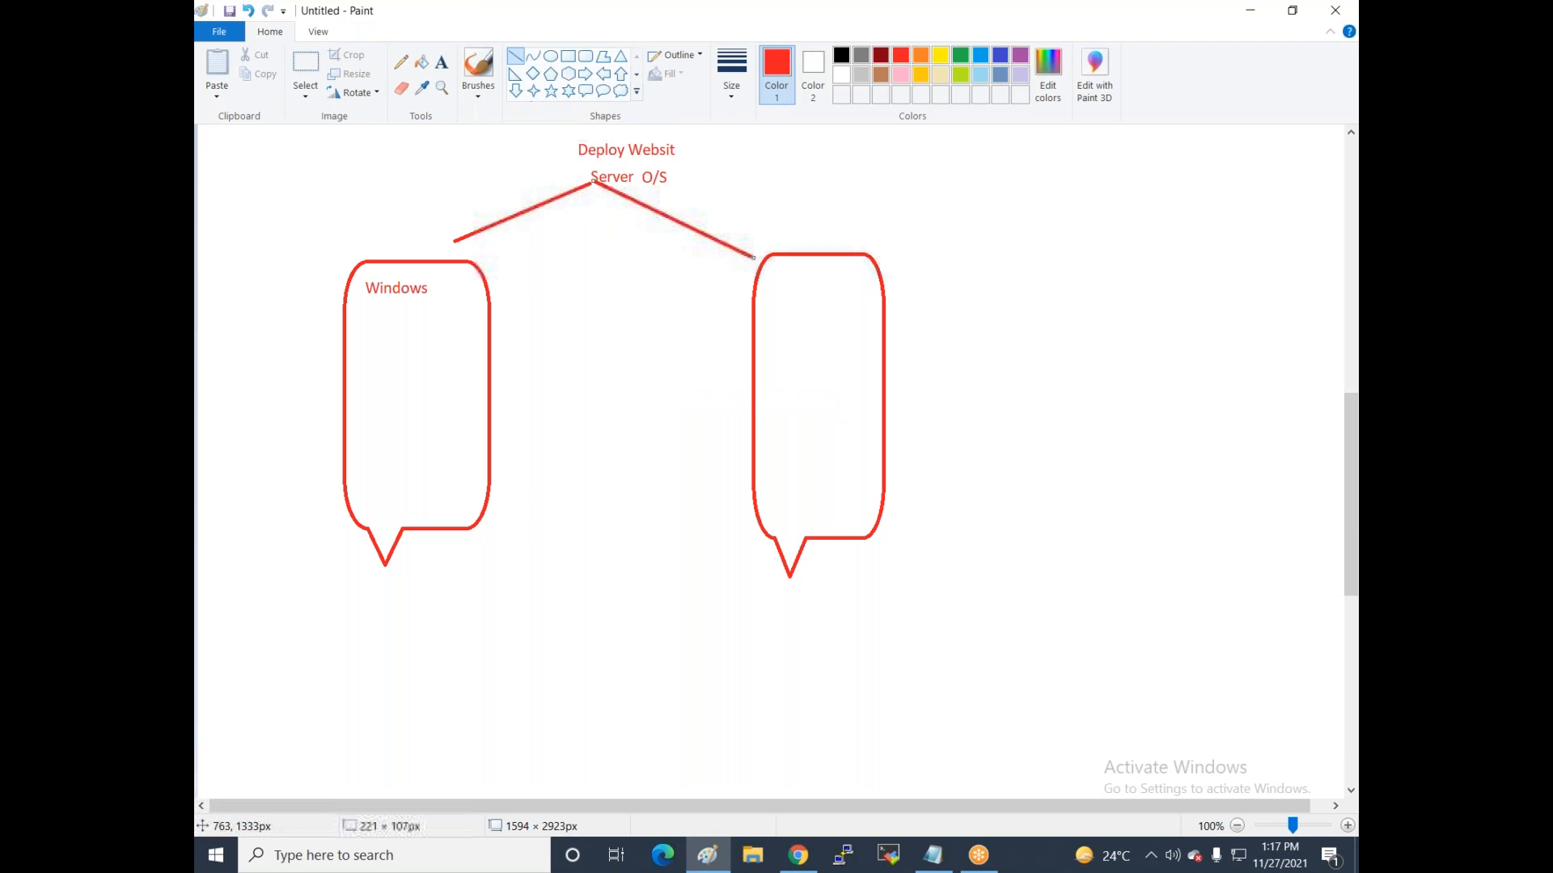
# Label the right bubble 'Linux'.
pyautogui.click(444, 63)
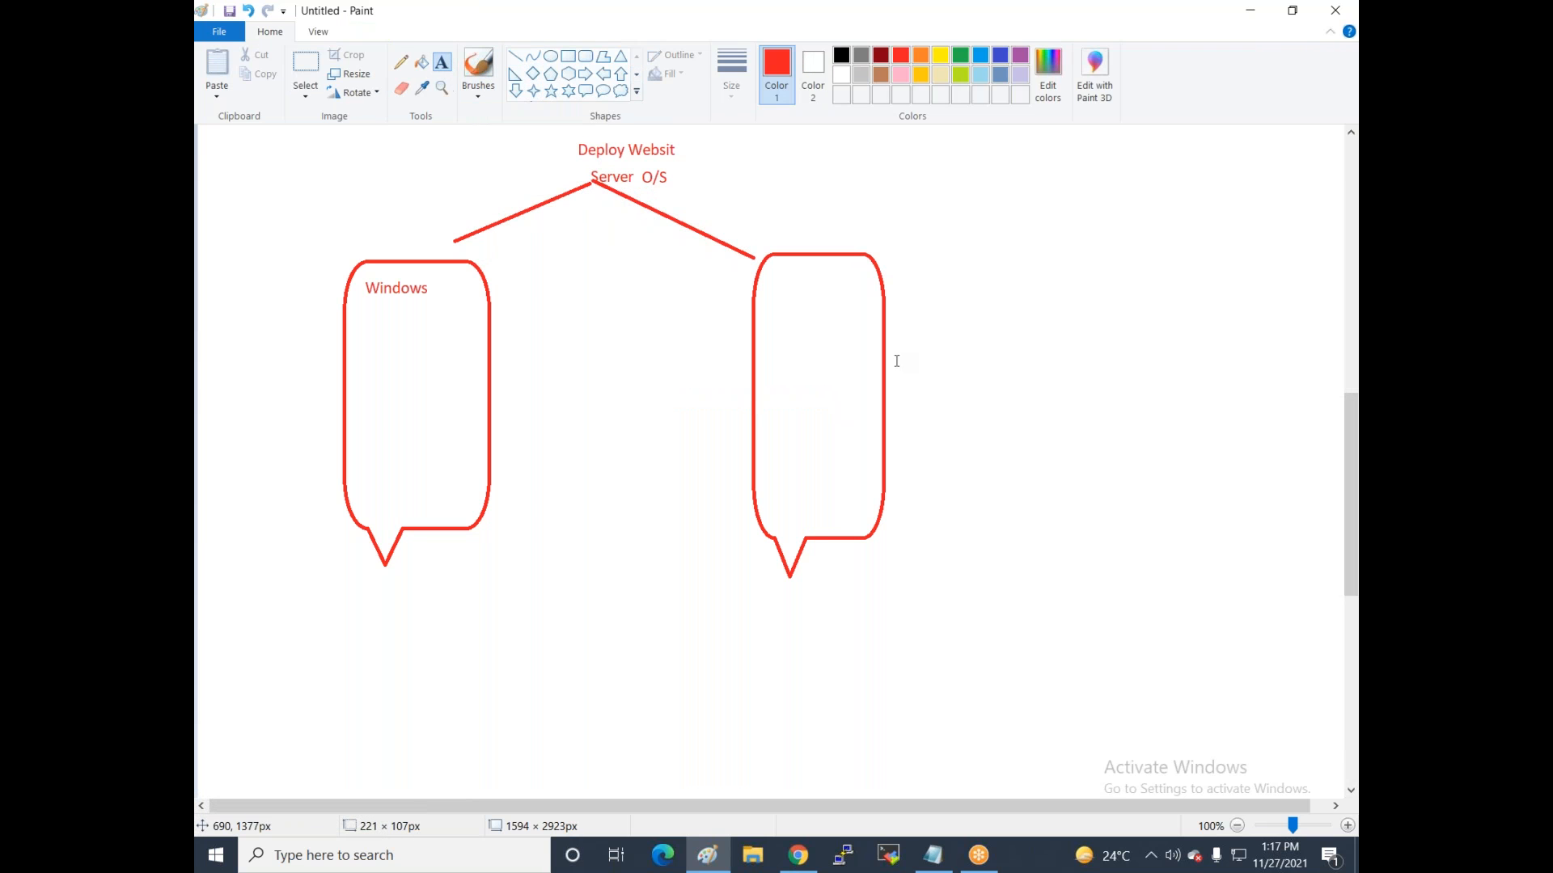
pyautogui.click(763, 289)
pyautogui.write('Lin')
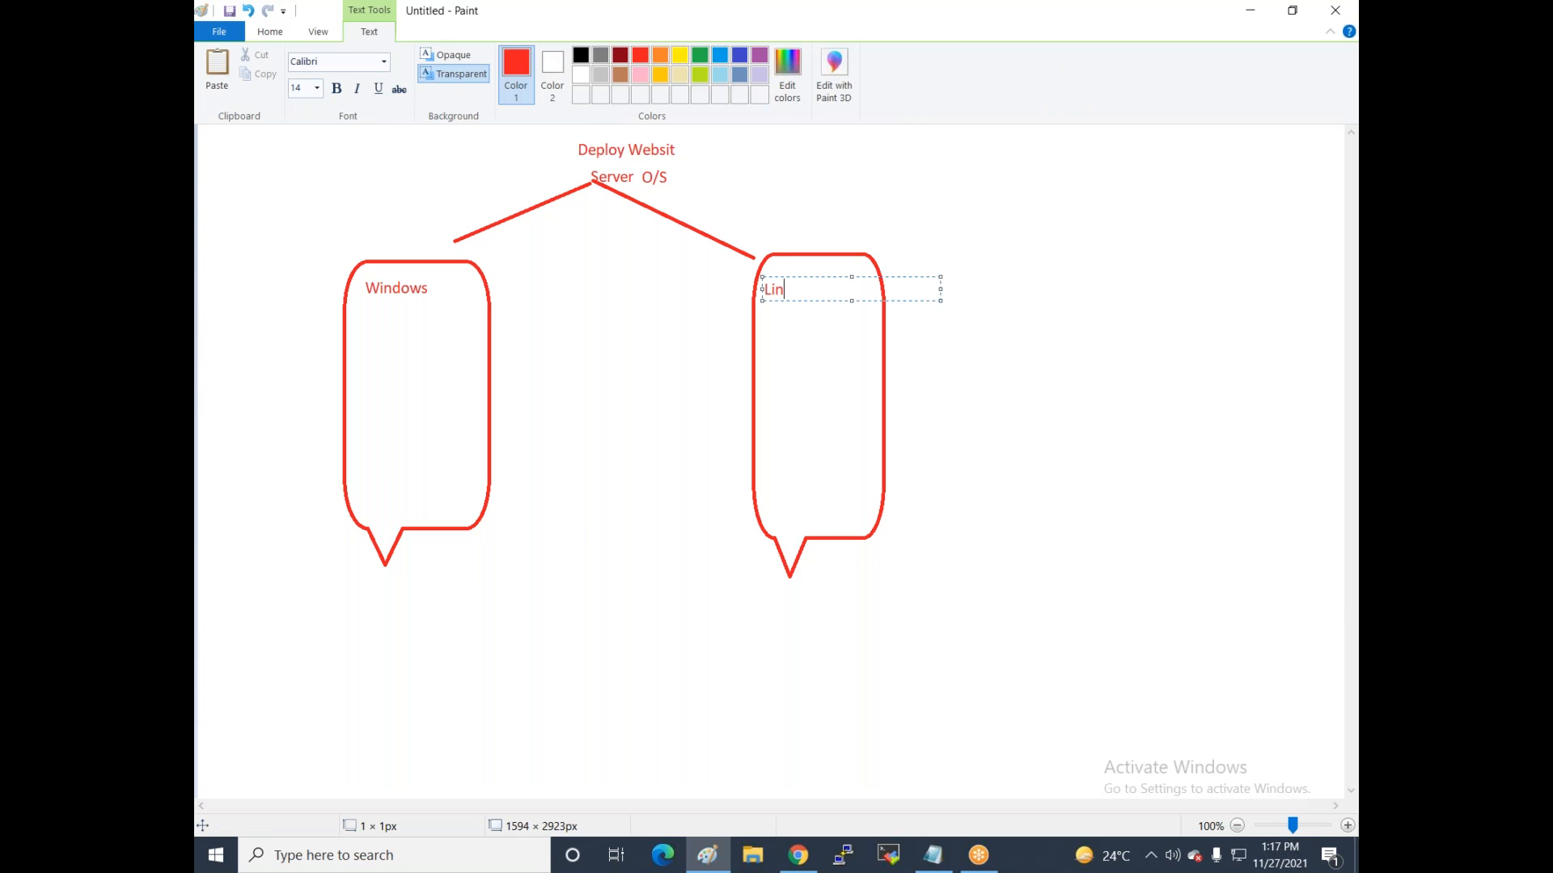
pyautogui.write('ux')
pyautogui.click(341, 279)
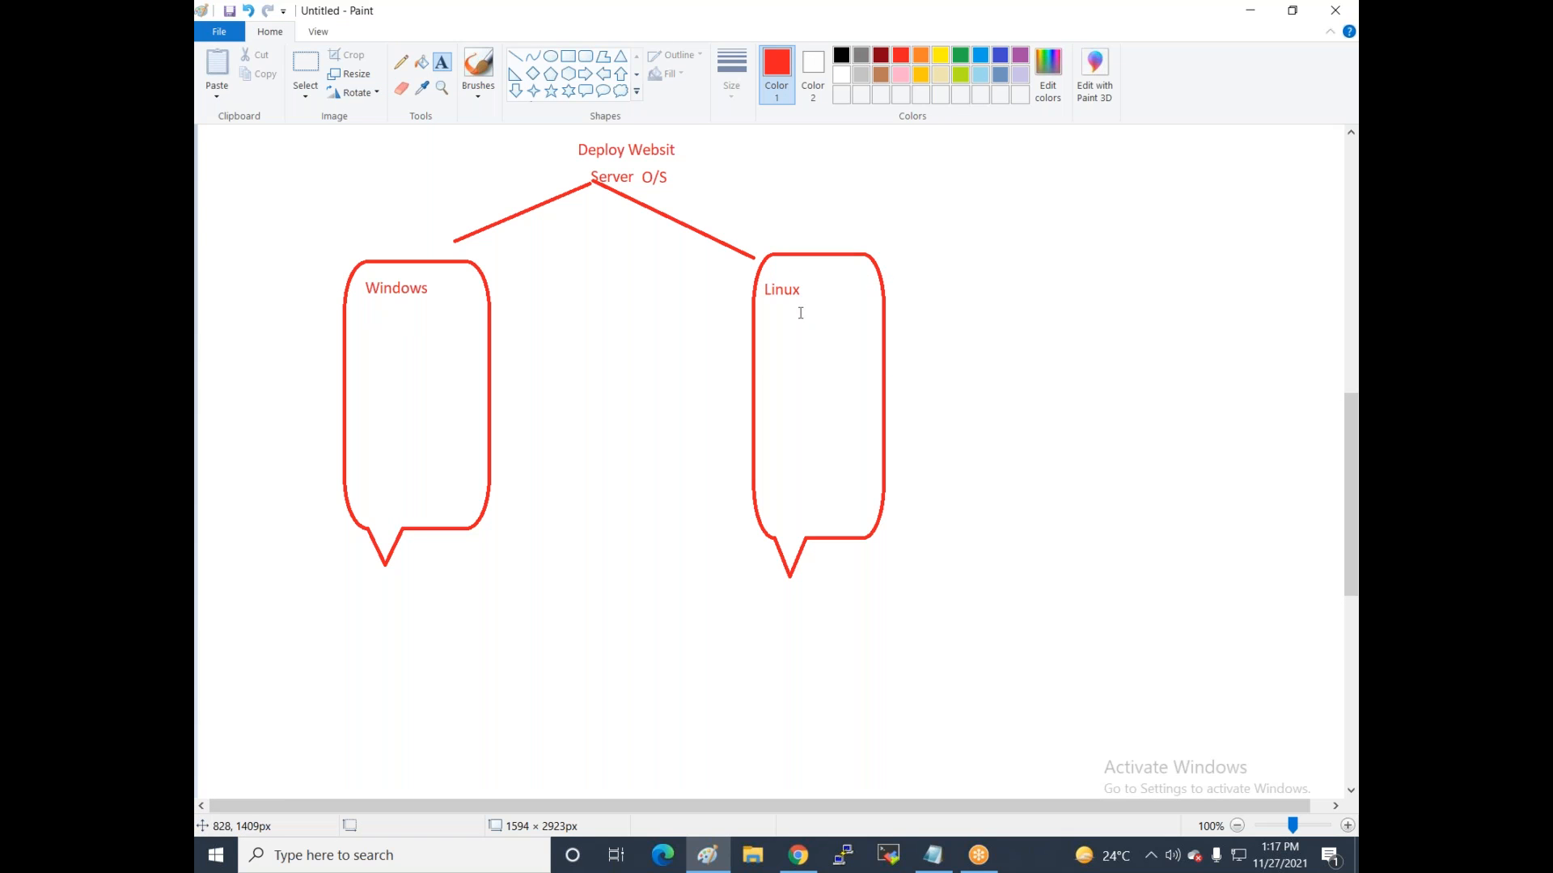
pyautogui.click(381, 314)
pyautogui.click(419, 391)
# Add a down arrow under Windows leading to 'Server 2012,2016,' and '2019' on two lines.
pyautogui.click(515, 91)
pyautogui.moveTo(382, 298)
pyautogui.mouseDown()
pyautogui.moveTo(389, 345)
pyautogui.moveTo(400, 332)
pyautogui.mouseUp()
pyautogui.click(441, 62)
pyautogui.click(354, 339)
pyautogui.write('Server ')
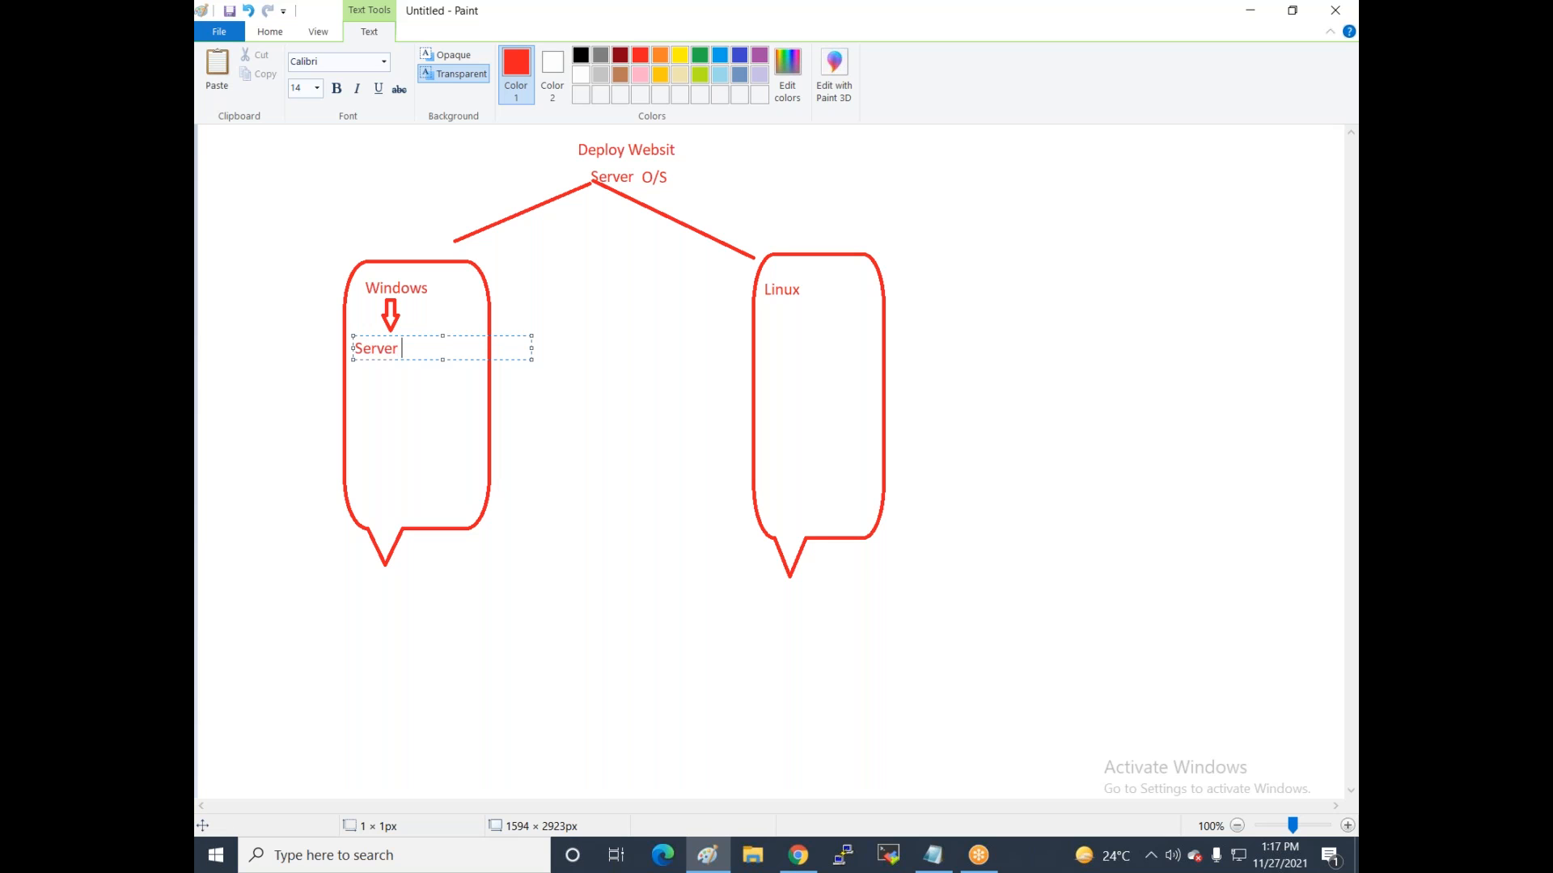
pyautogui.write('2012,2016,')
pyautogui.press('Return')
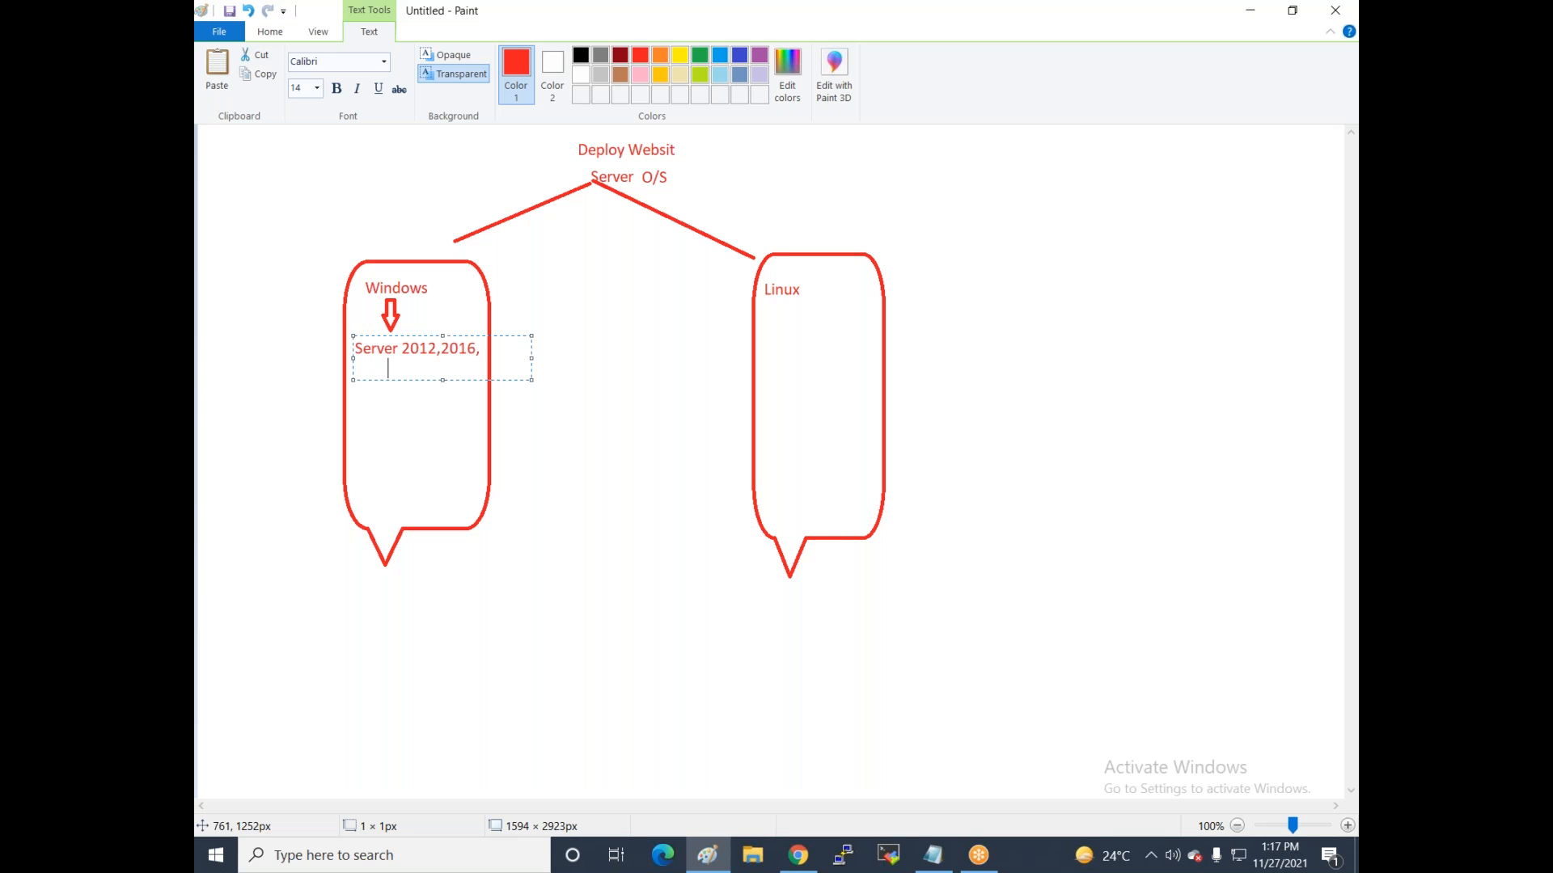
pyautogui.write('2019')
# Add a down arrow under Linux listing 'Redhat , ubuntu' and 'Centos , dabin'.
pyautogui.click(803, 336)
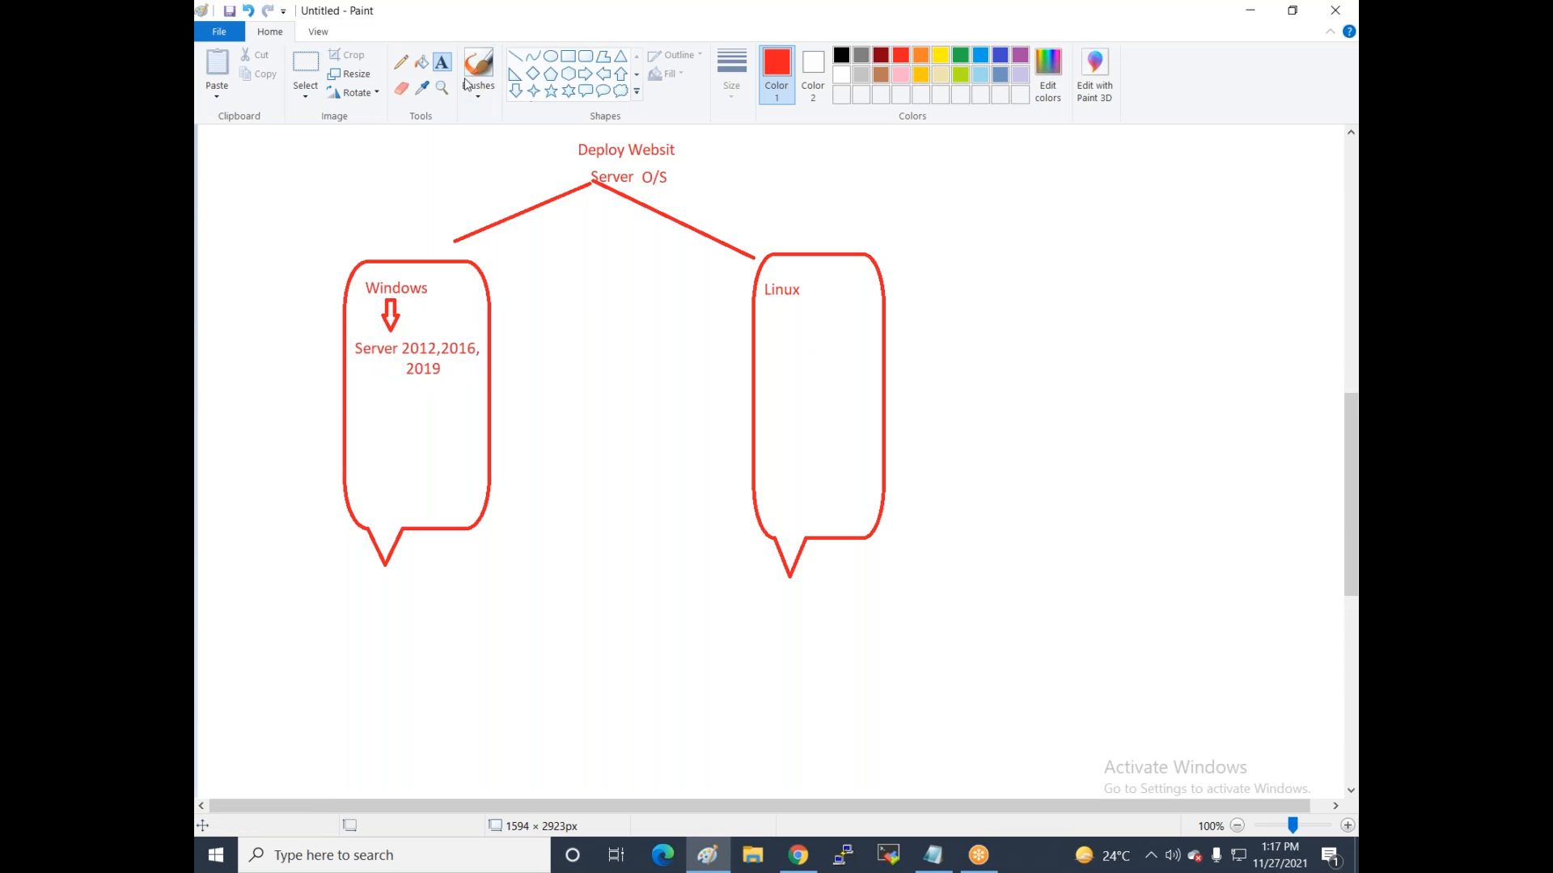
pyautogui.click(515, 91)
pyautogui.moveTo(786, 304); pyautogui.dragTo(804, 333)
pyautogui.click(442, 63)
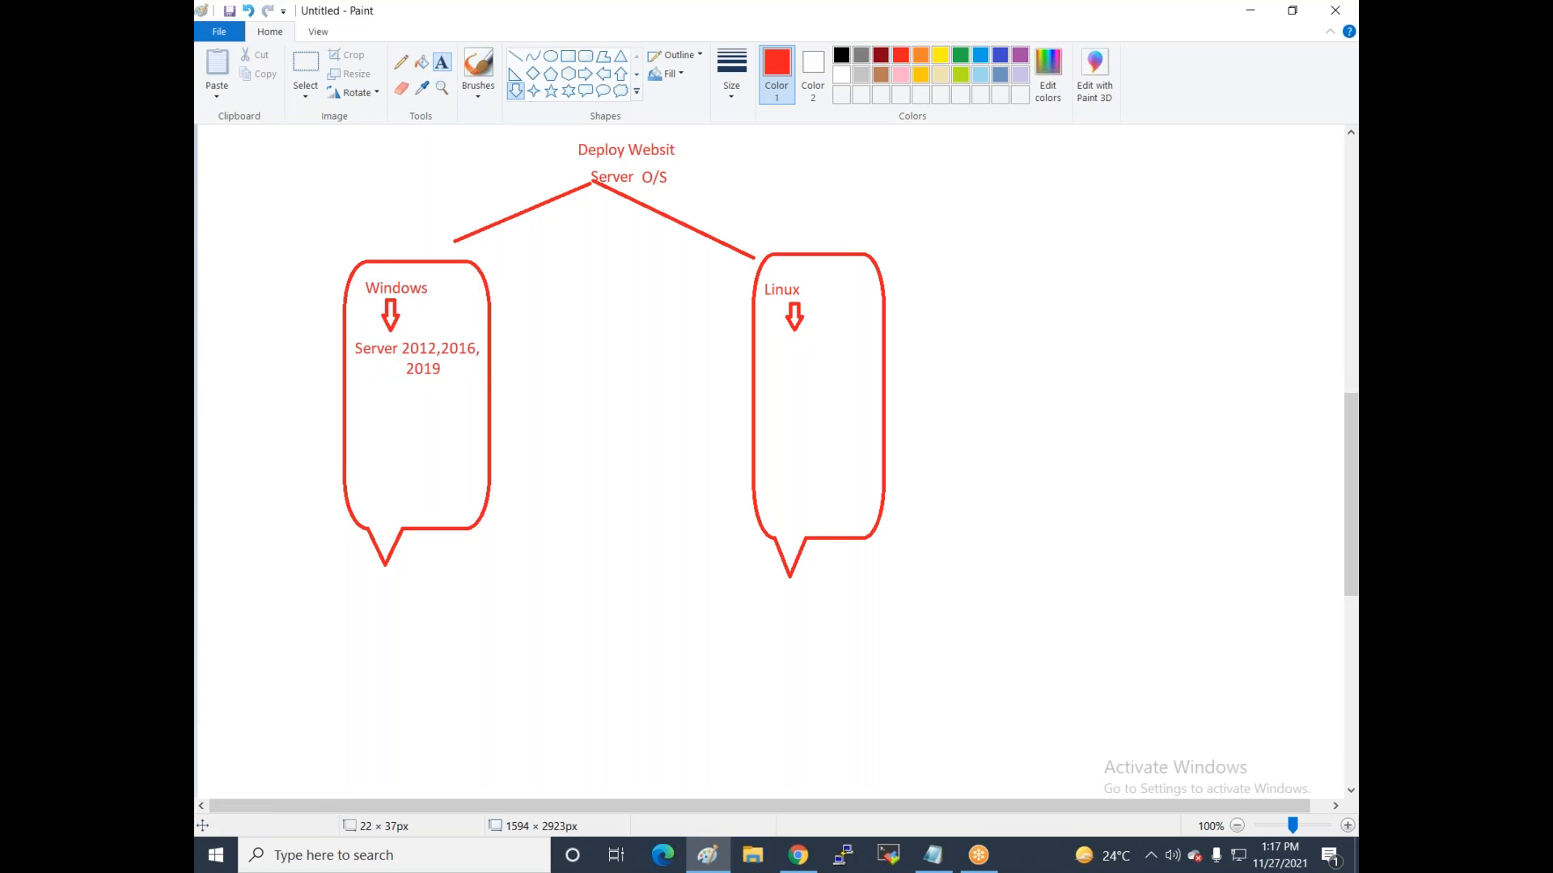
pyautogui.click(760, 337)
pyautogui.write('Redhat')
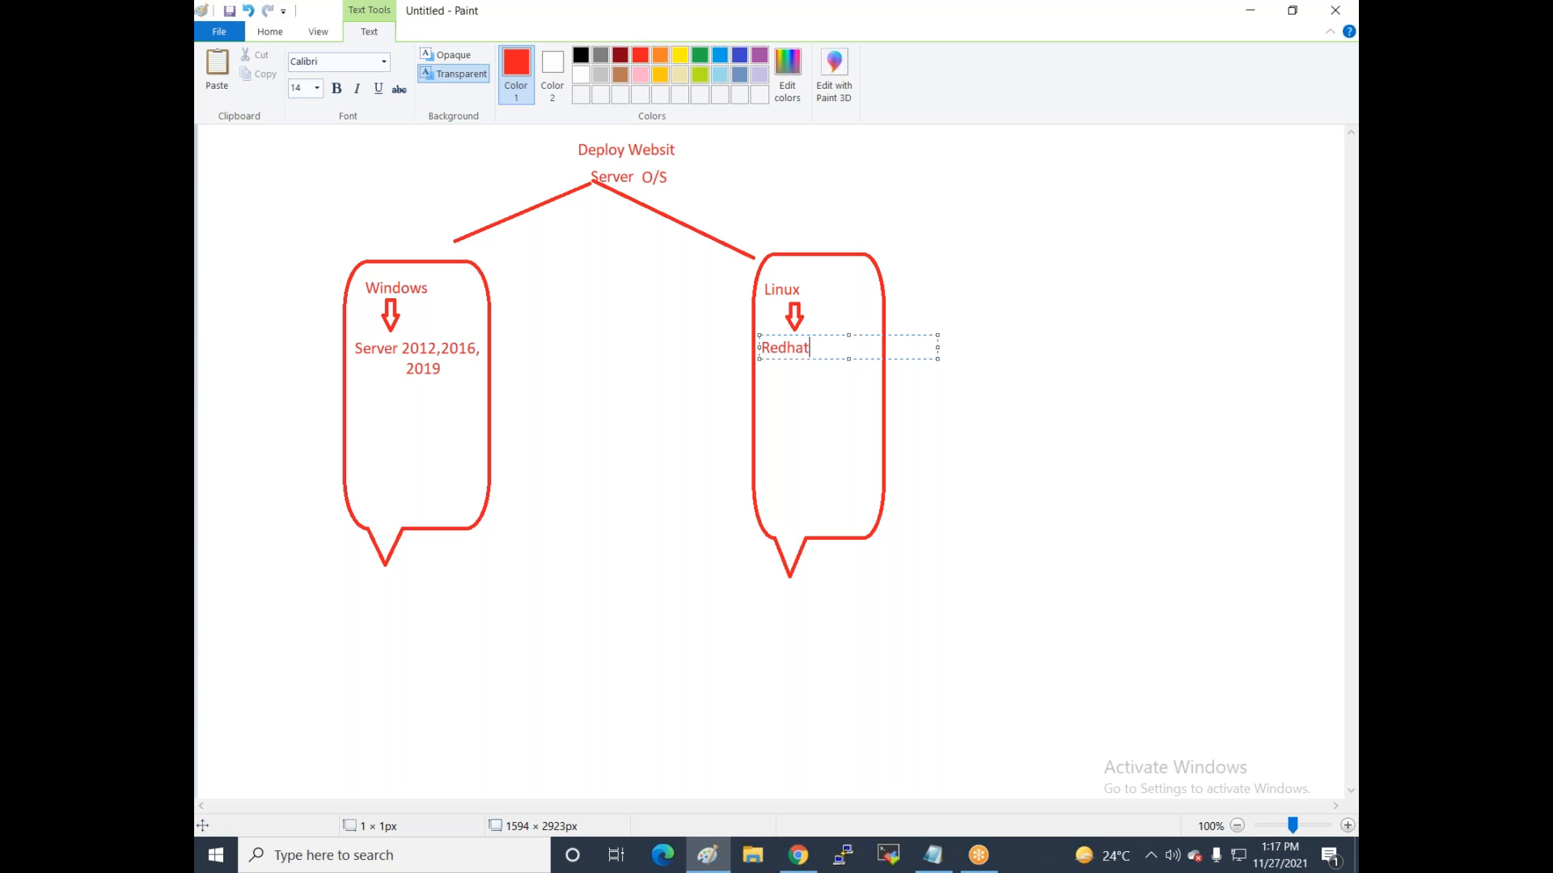
pyautogui.write(' , ubuny')
pyautogui.press('BackSpace')
pyautogui.write('tu')
pyautogui.press('Return')
pyautogui.write('Centos')
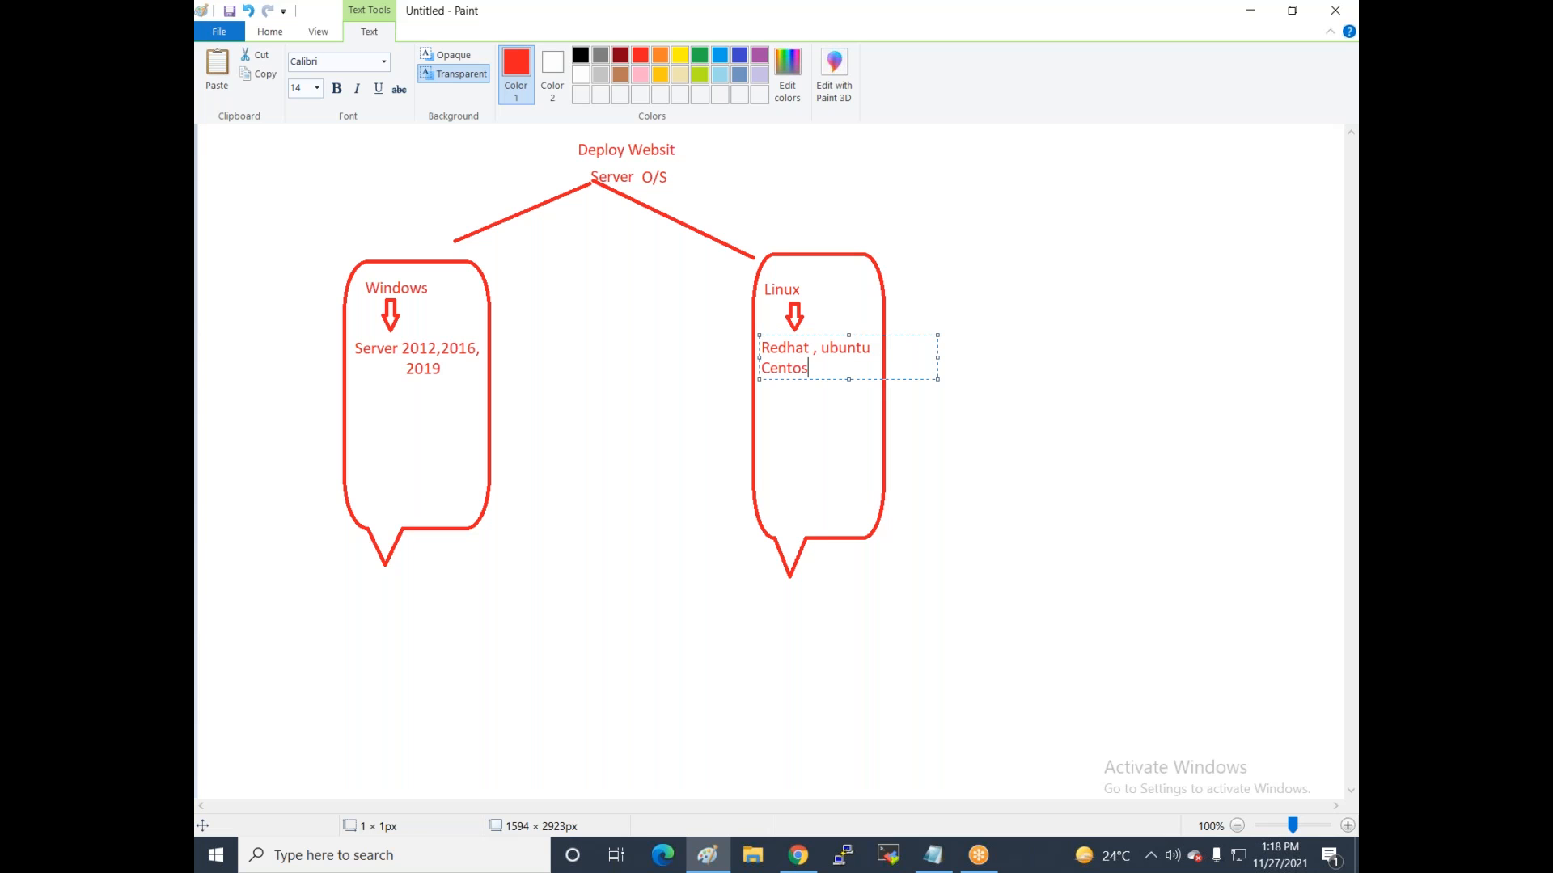
pyautogui.write(' , dabin')
pyautogui.click(584, 319)
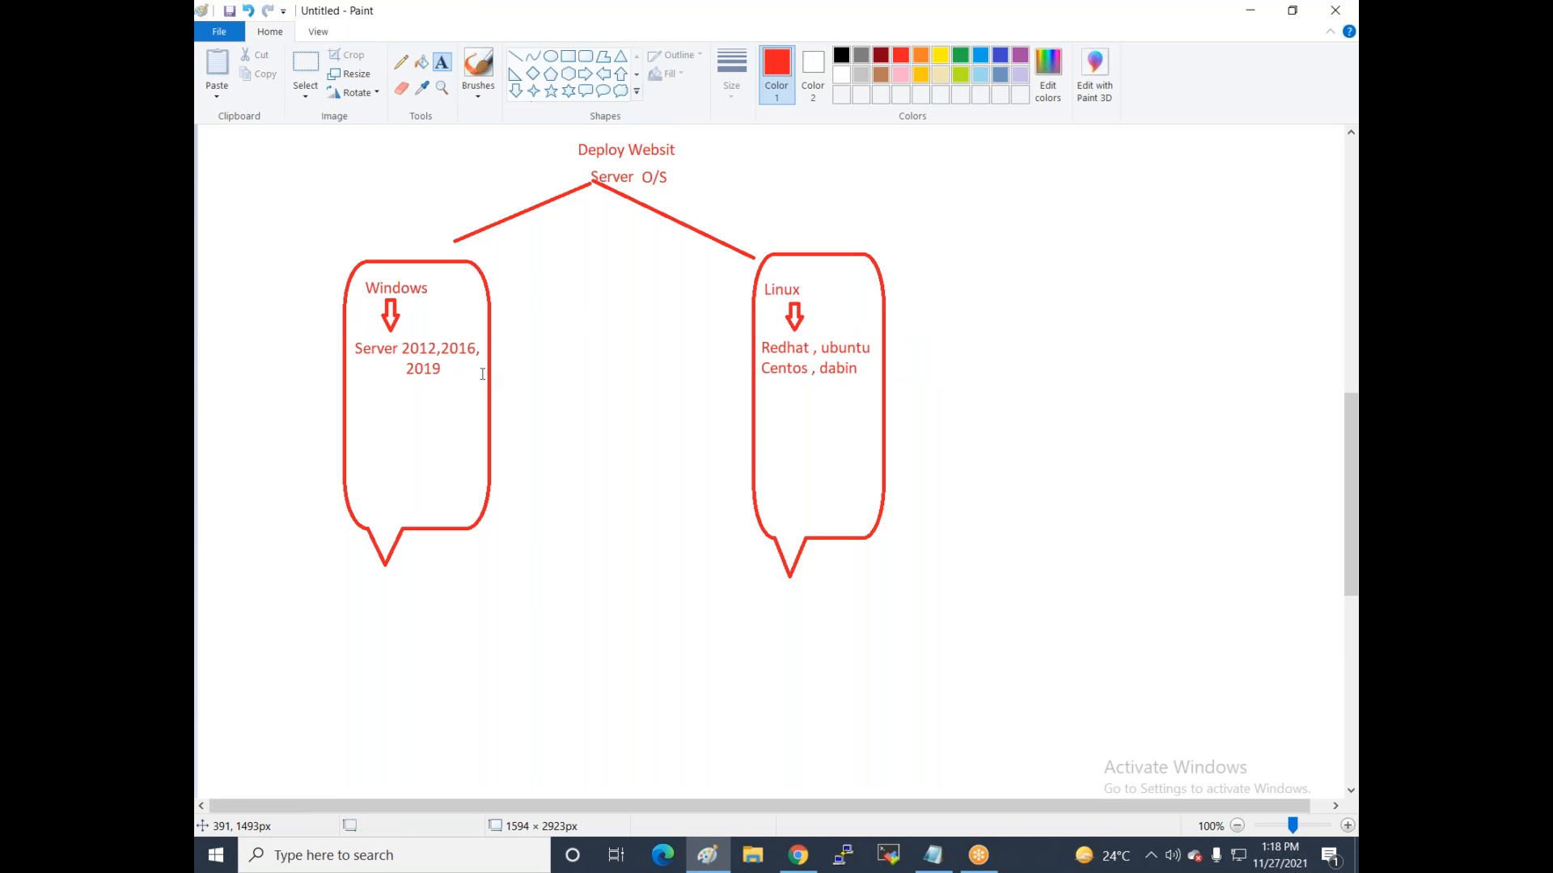
pyautogui.click(509, 361)
pyautogui.click(395, 197)
# Draw down arrows below 2019 and below the Linux distro list.
pyautogui.click(515, 90)
pyautogui.moveTo(390, 384)
pyautogui.mouseDown()
pyautogui.moveTo(424, 456)
pyautogui.moveTo(412, 432)
pyautogui.mouseUp()
pyautogui.moveTo(774, 385); pyautogui.dragTo(801, 440)
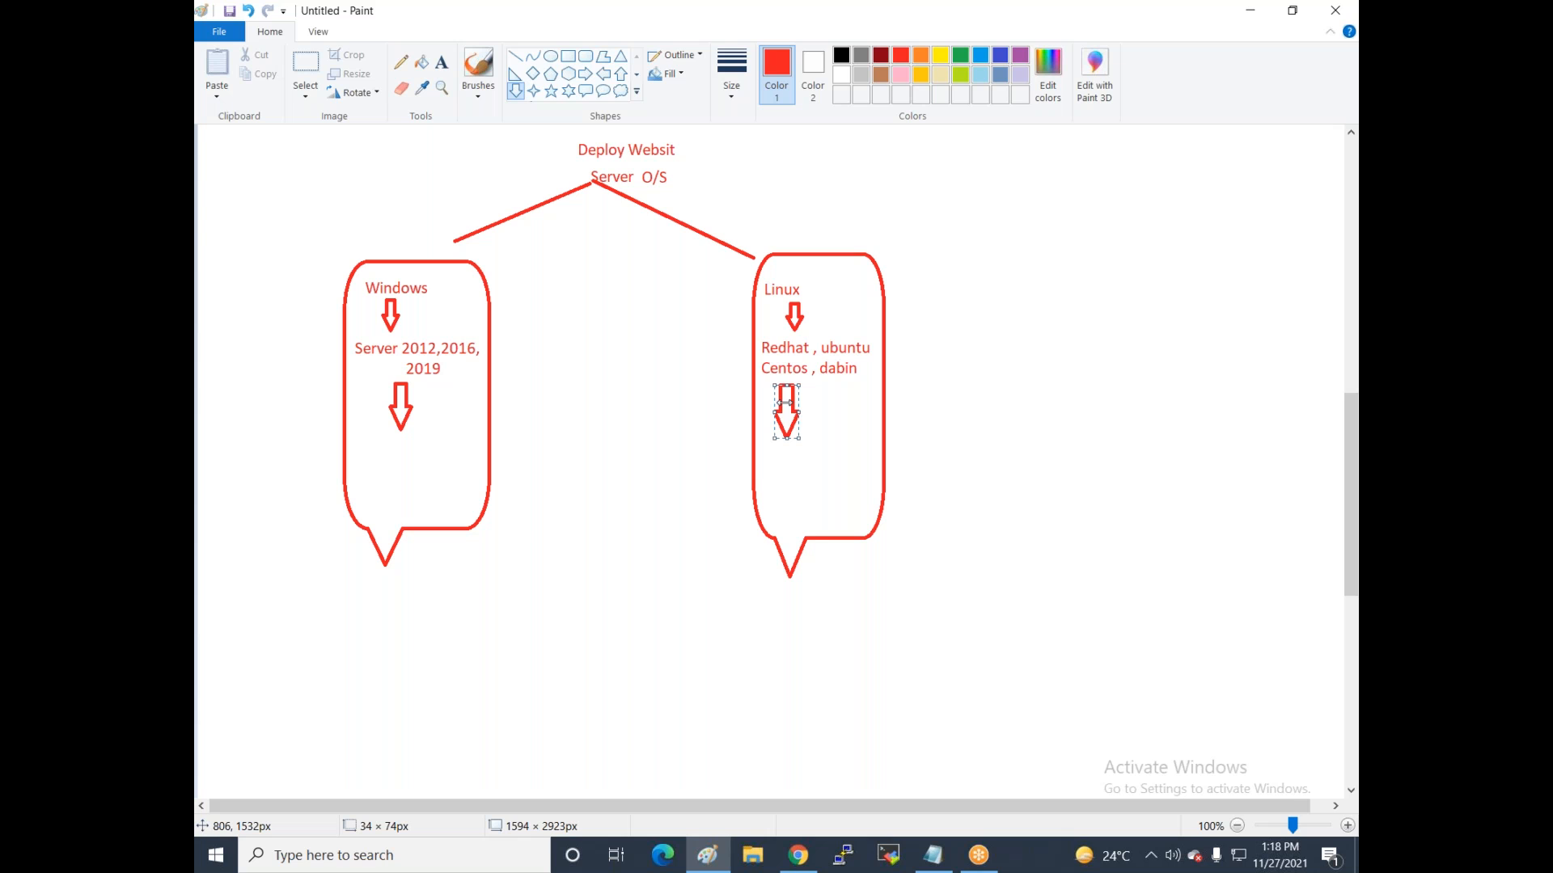
pyautogui.click(649, 440)
# Label the arrows 'install IIS Web server' for Windows and 'Install Apache' for Linux.
pyautogui.click(441, 62)
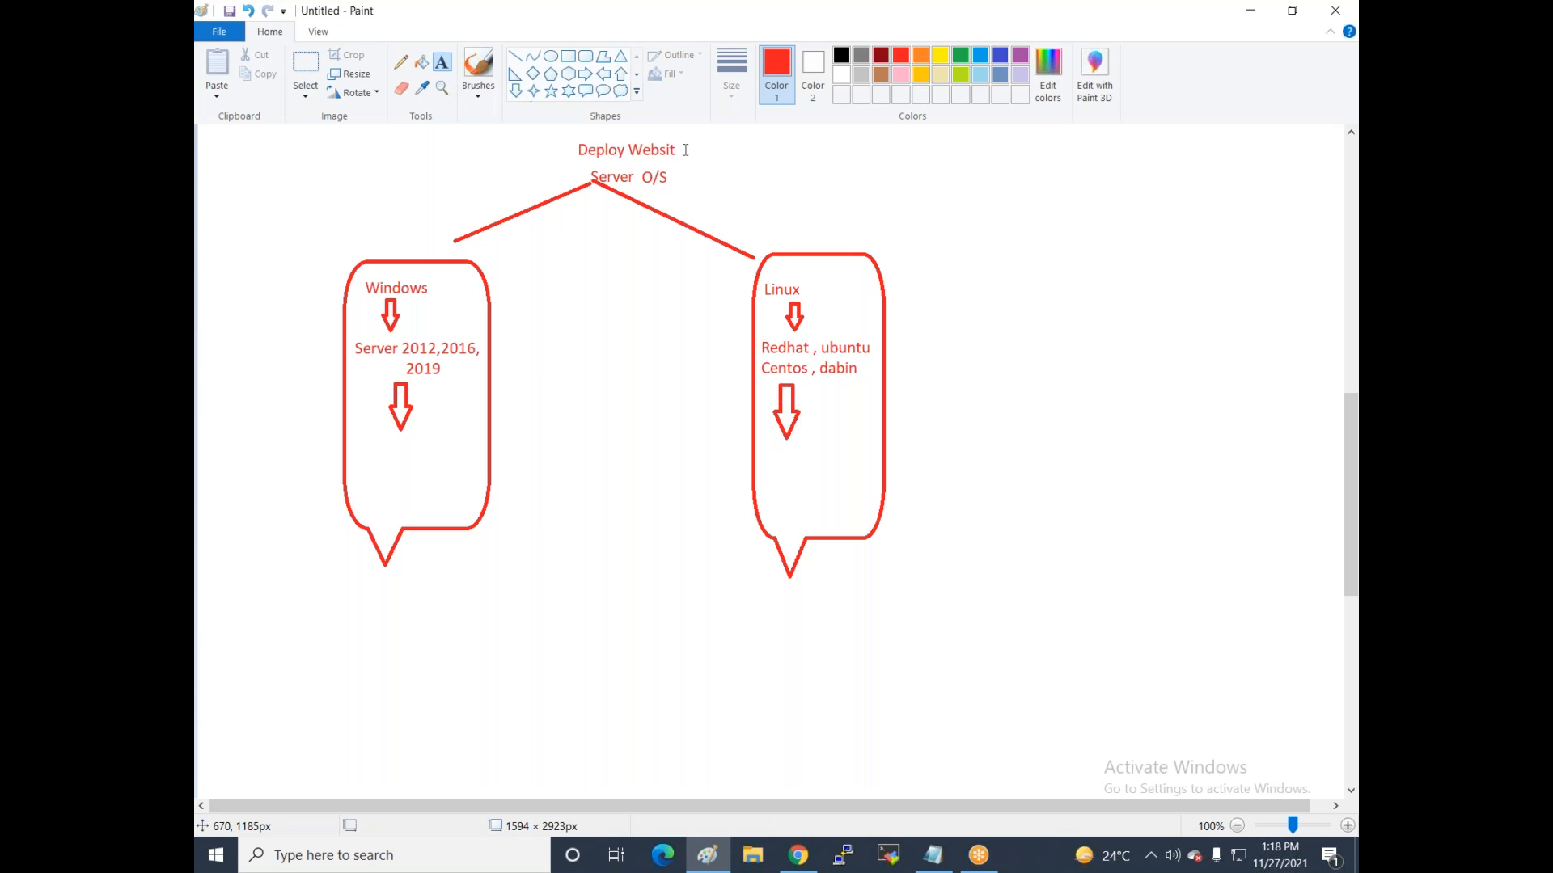
pyautogui.click(359, 449)
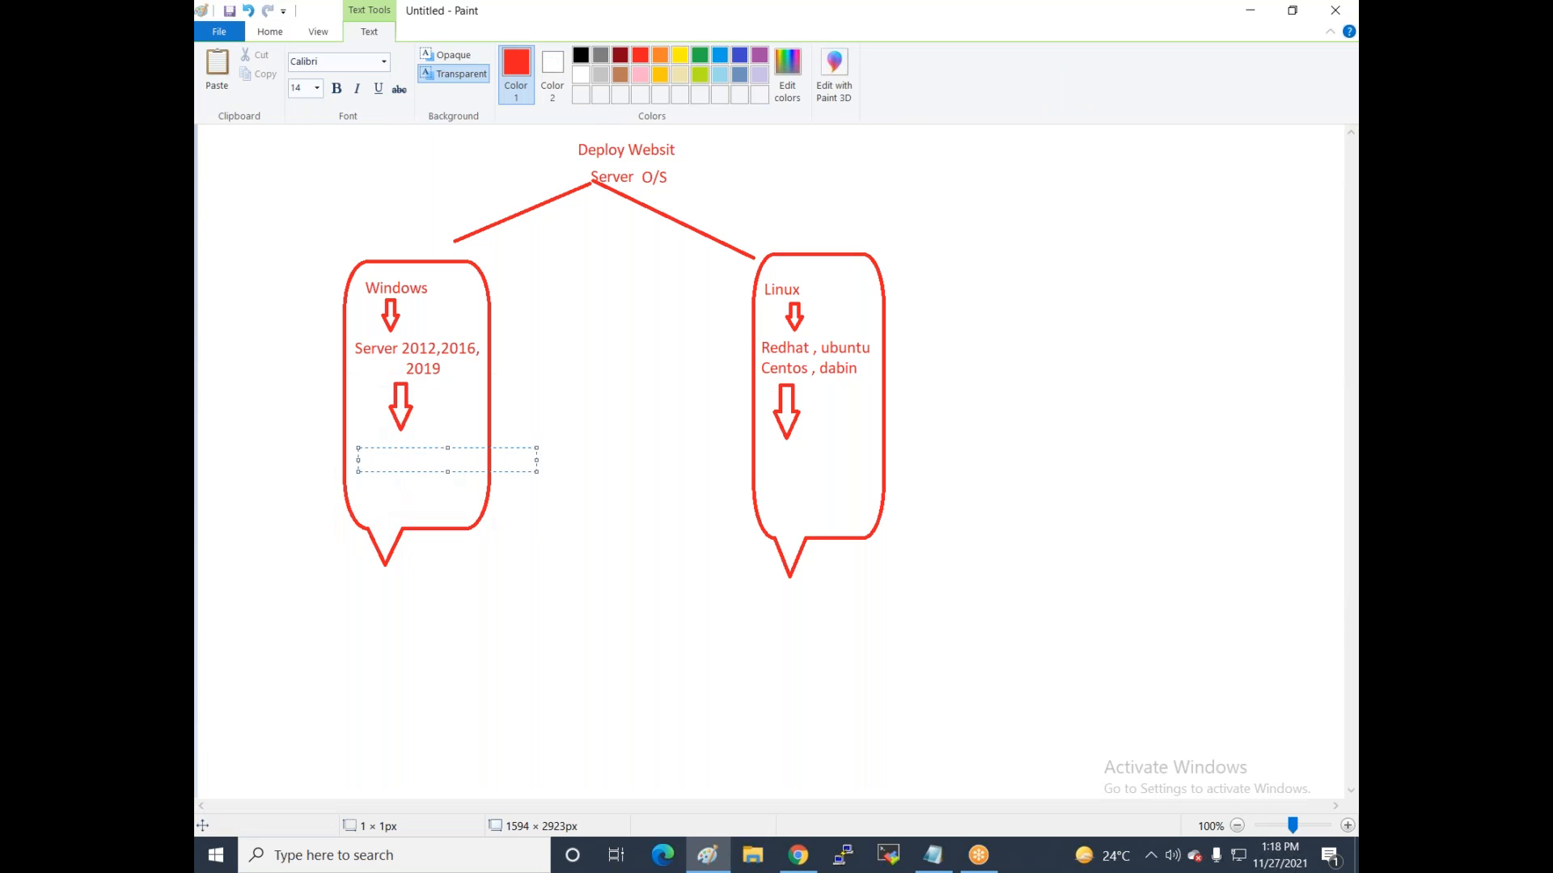
pyautogui.write('install IIS Web server')
pyautogui.moveTo(410, 444); pyautogui.dragTo(404, 443)
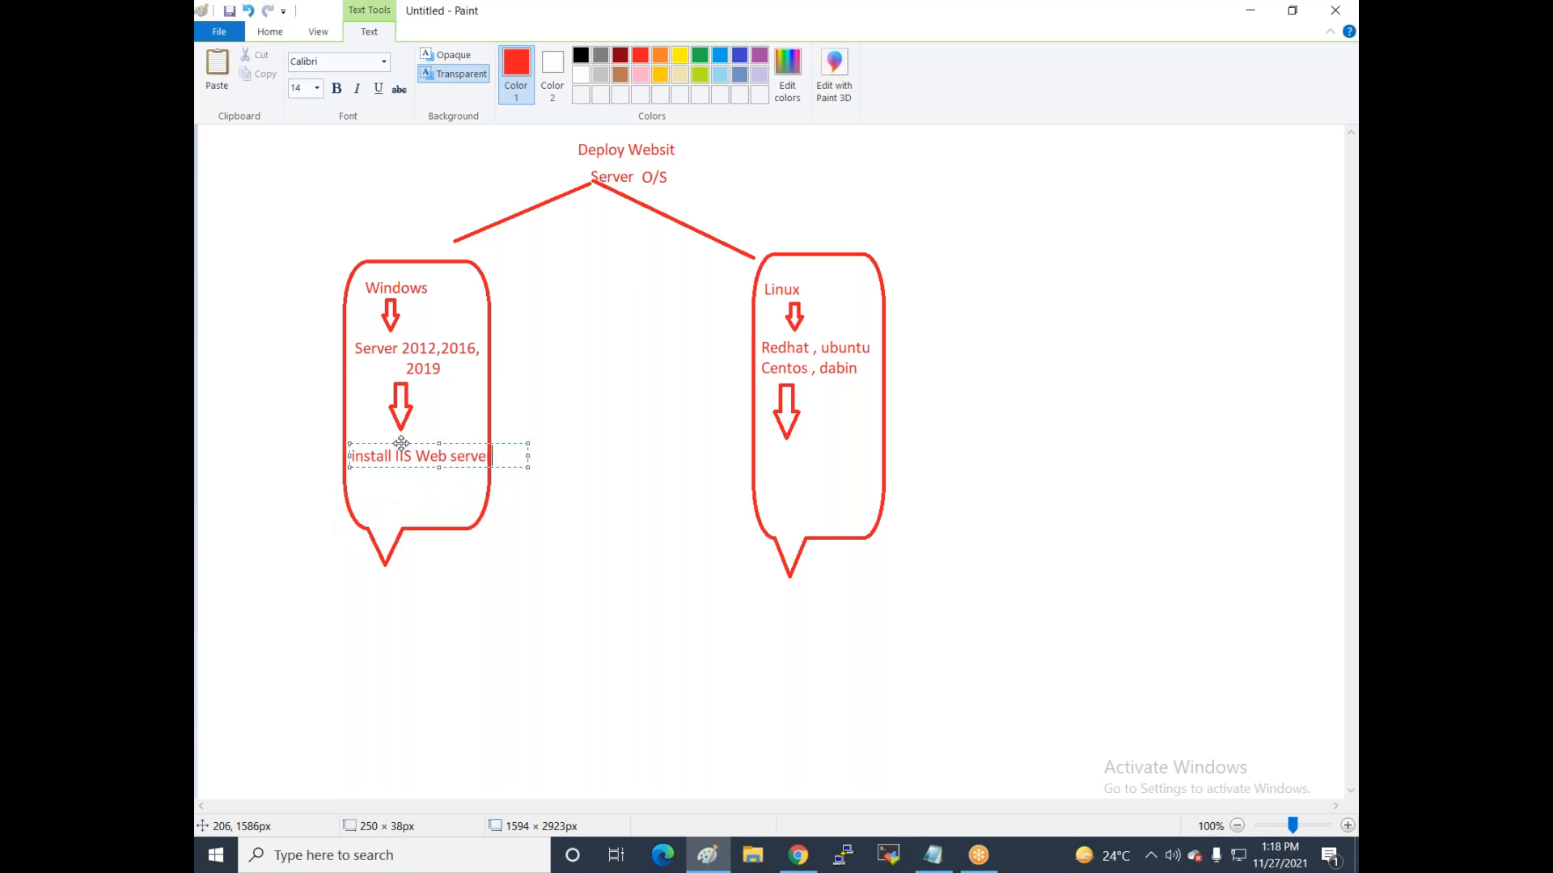
pyautogui.click(391, 494)
pyautogui.click(763, 450)
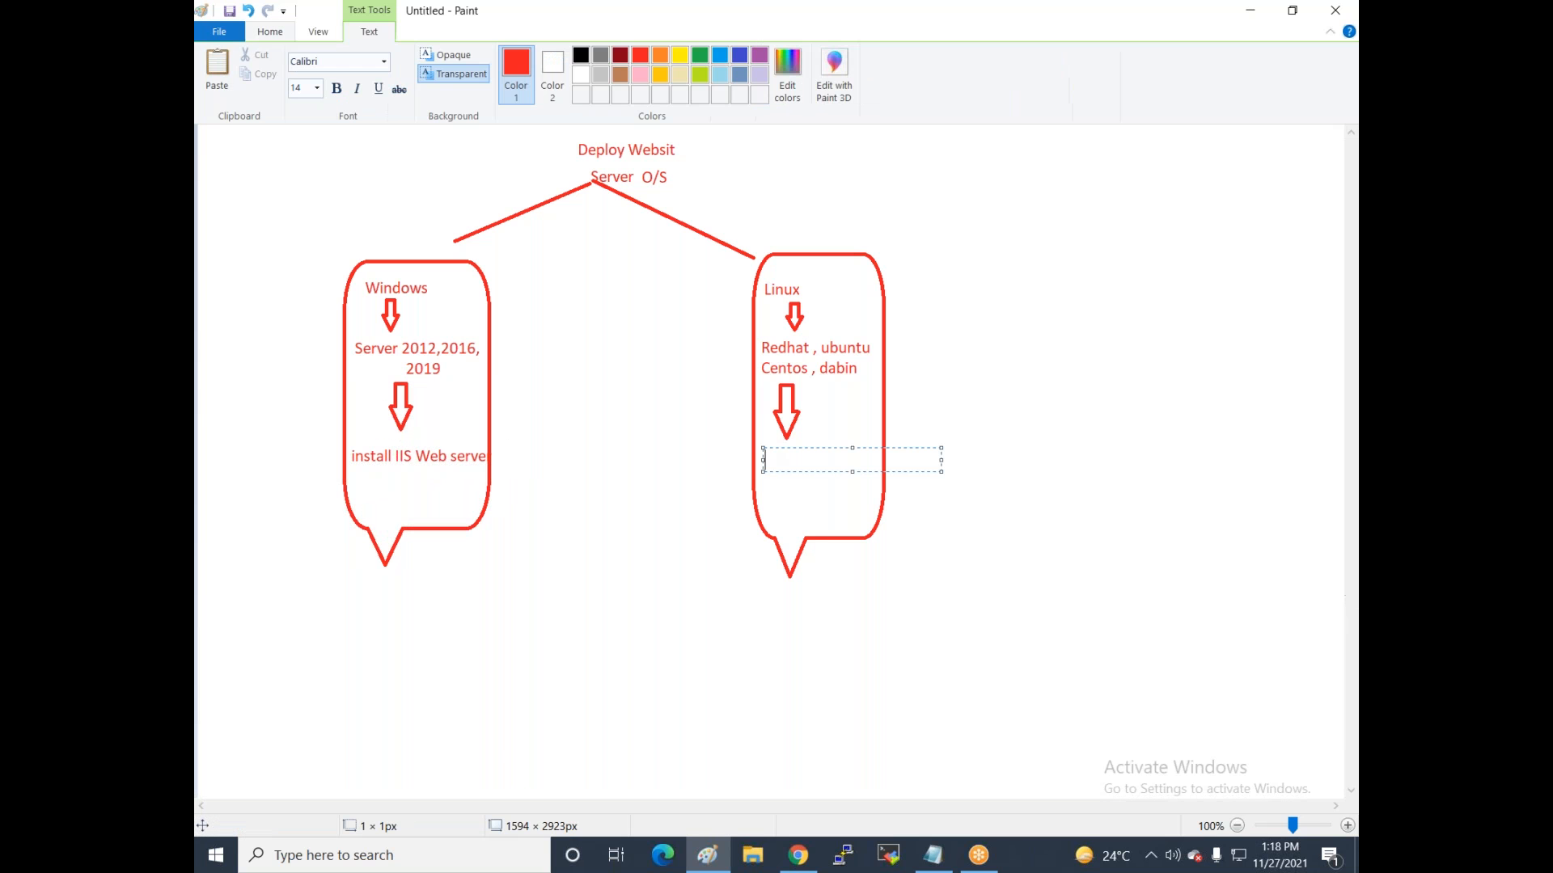
pyautogui.write('Install Apache')
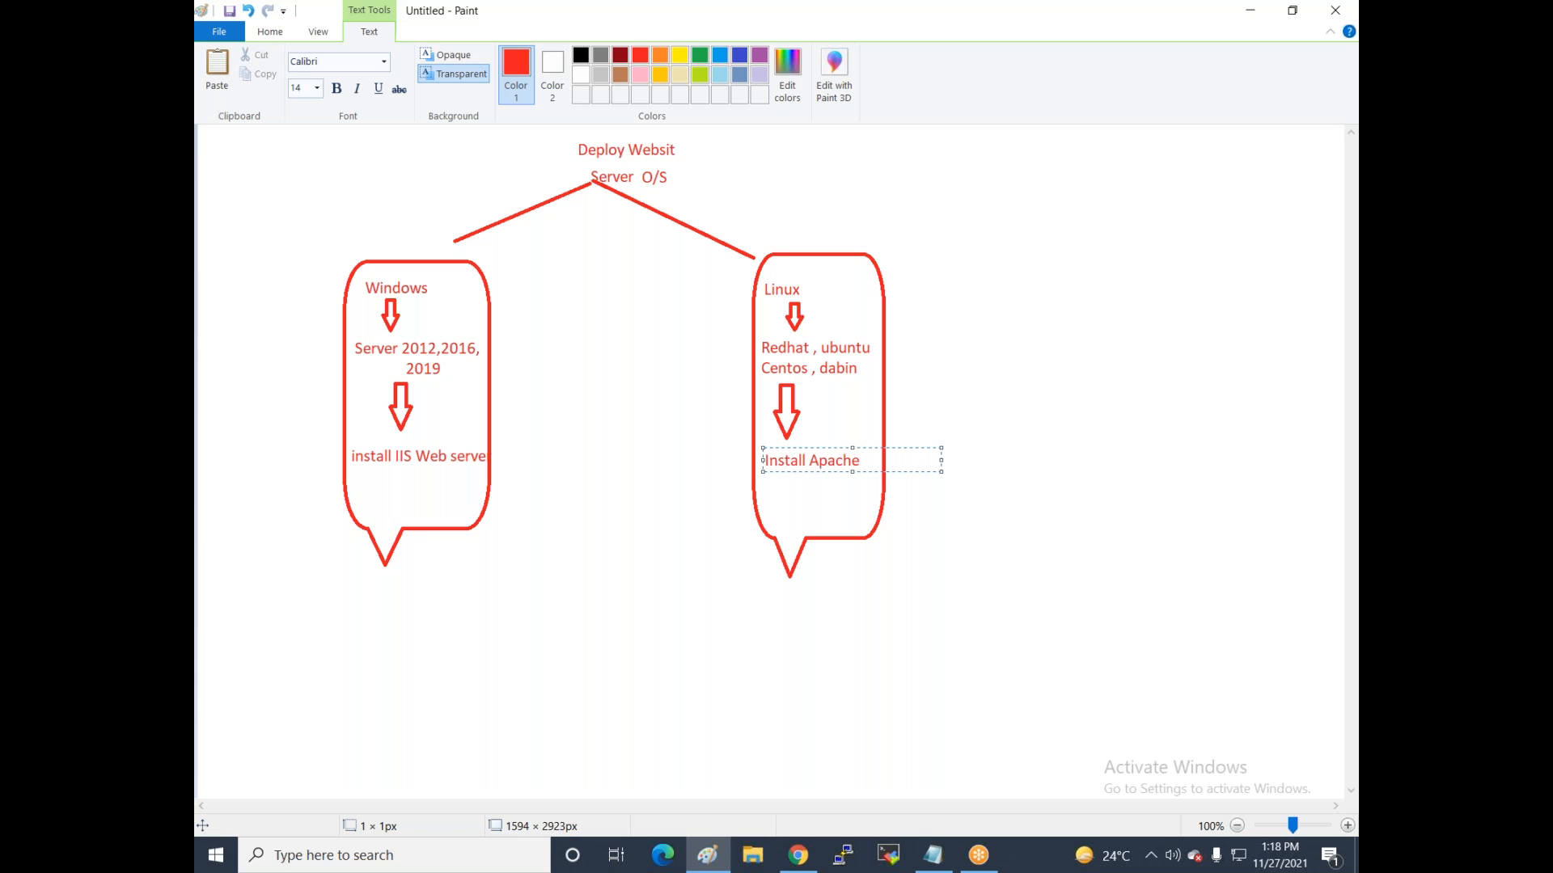
pyautogui.click(573, 458)
# Tick off the Install Apache and IIS Web server steps with a black brush.
pyautogui.click(841, 56)
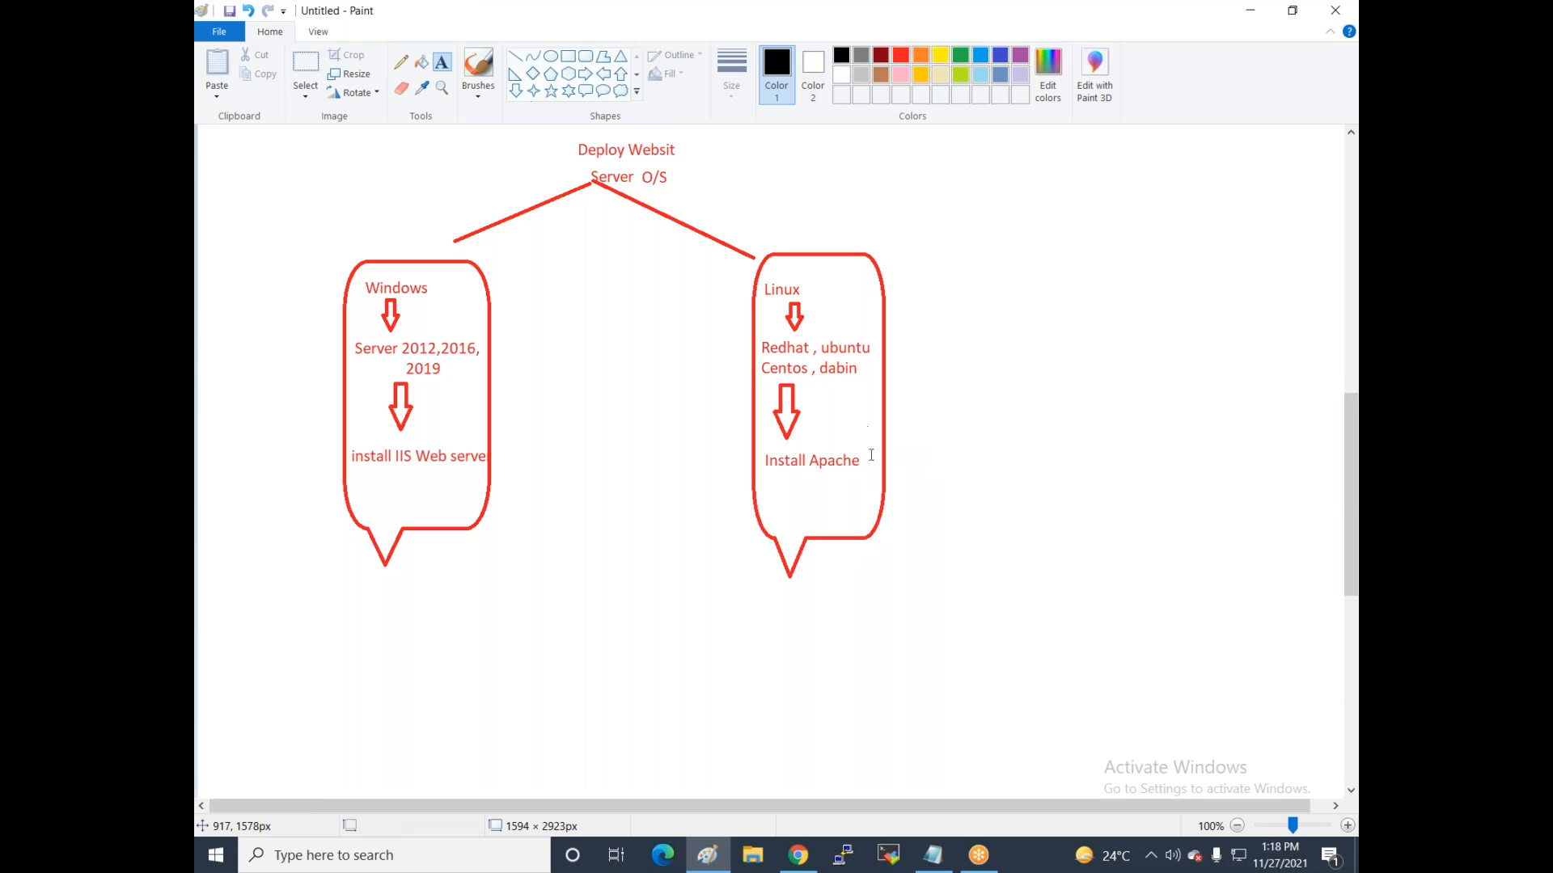
pyautogui.click(473, 61)
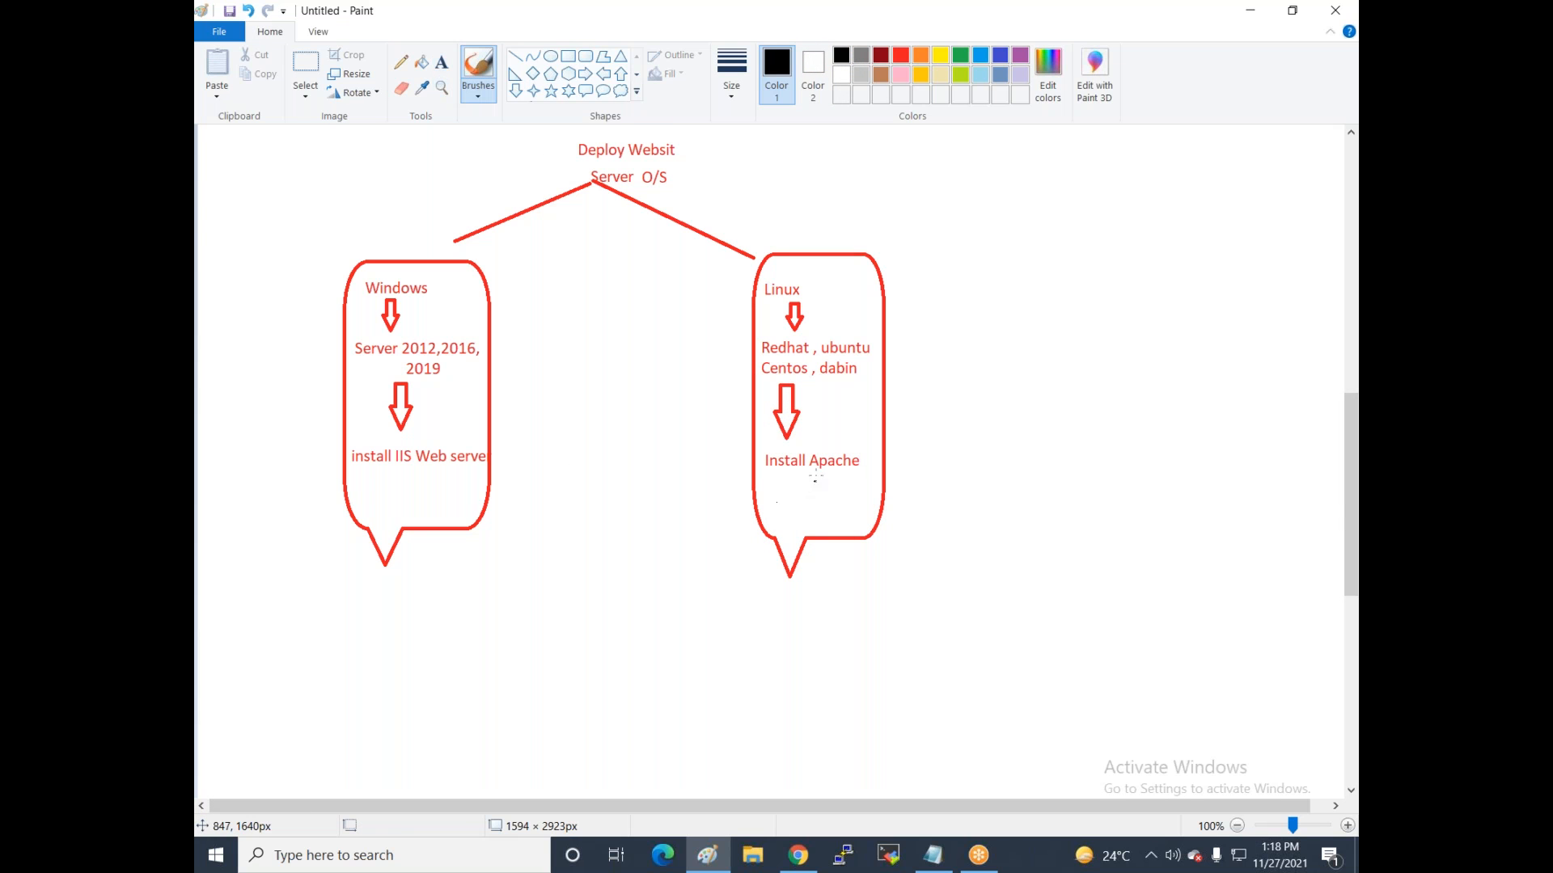
pyautogui.moveTo(821, 476); pyautogui.dragTo(890, 434)
pyautogui.moveTo(421, 469); pyautogui.dragTo(457, 435)
# Add black check marks beside Windows and Linux and circle the Windows bubble.
pyautogui.scroll(10, 659, 268)
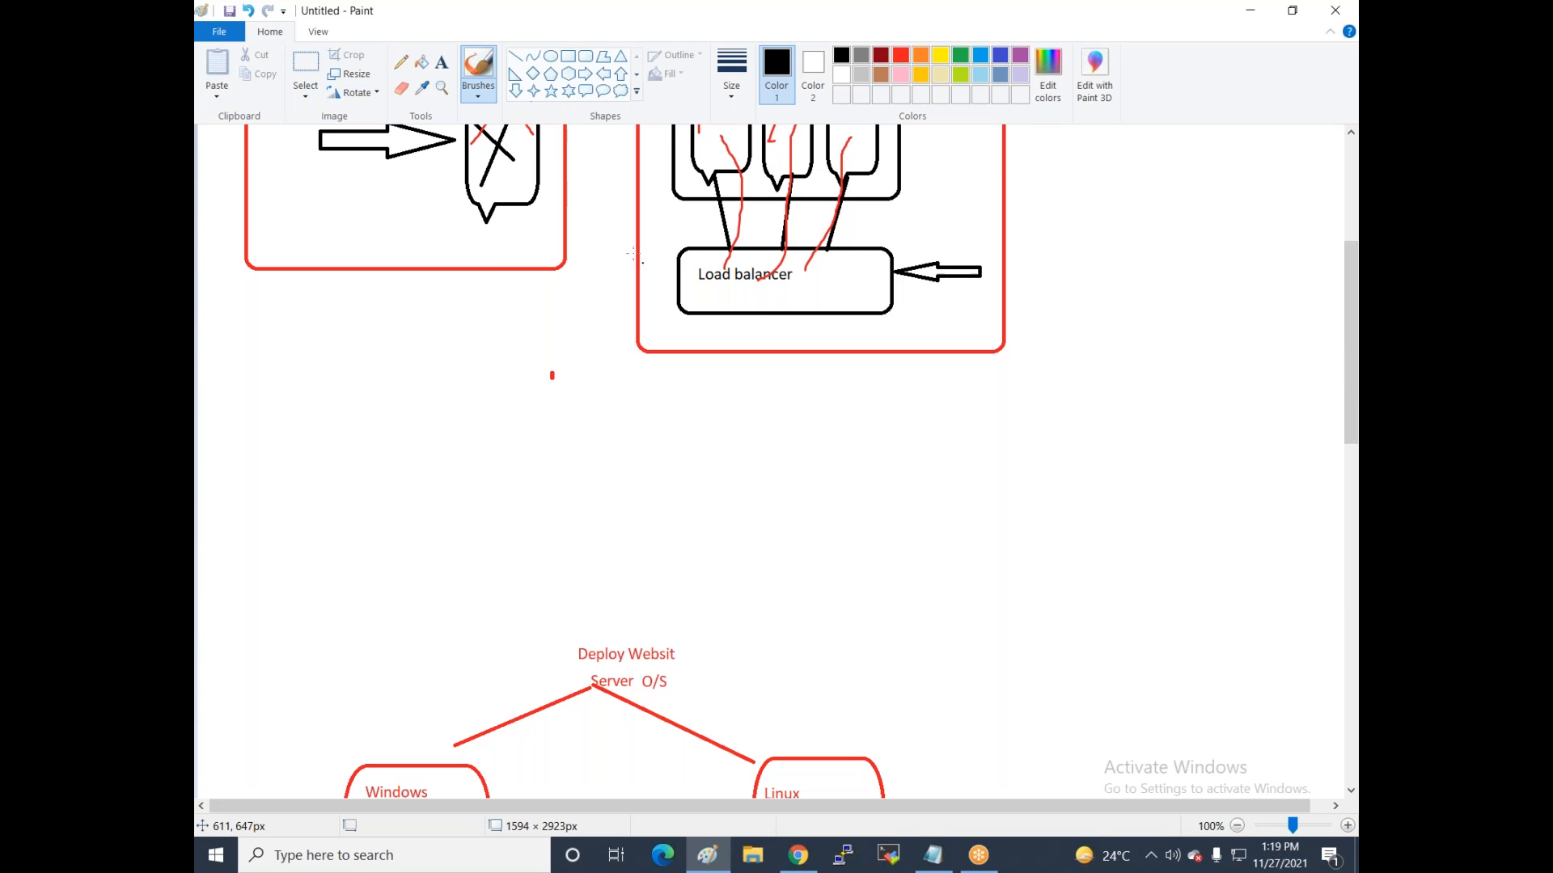
pyautogui.moveTo(550, 232); pyautogui.dragTo(663, 181)
pyautogui.scroll(-12, 590, 291)
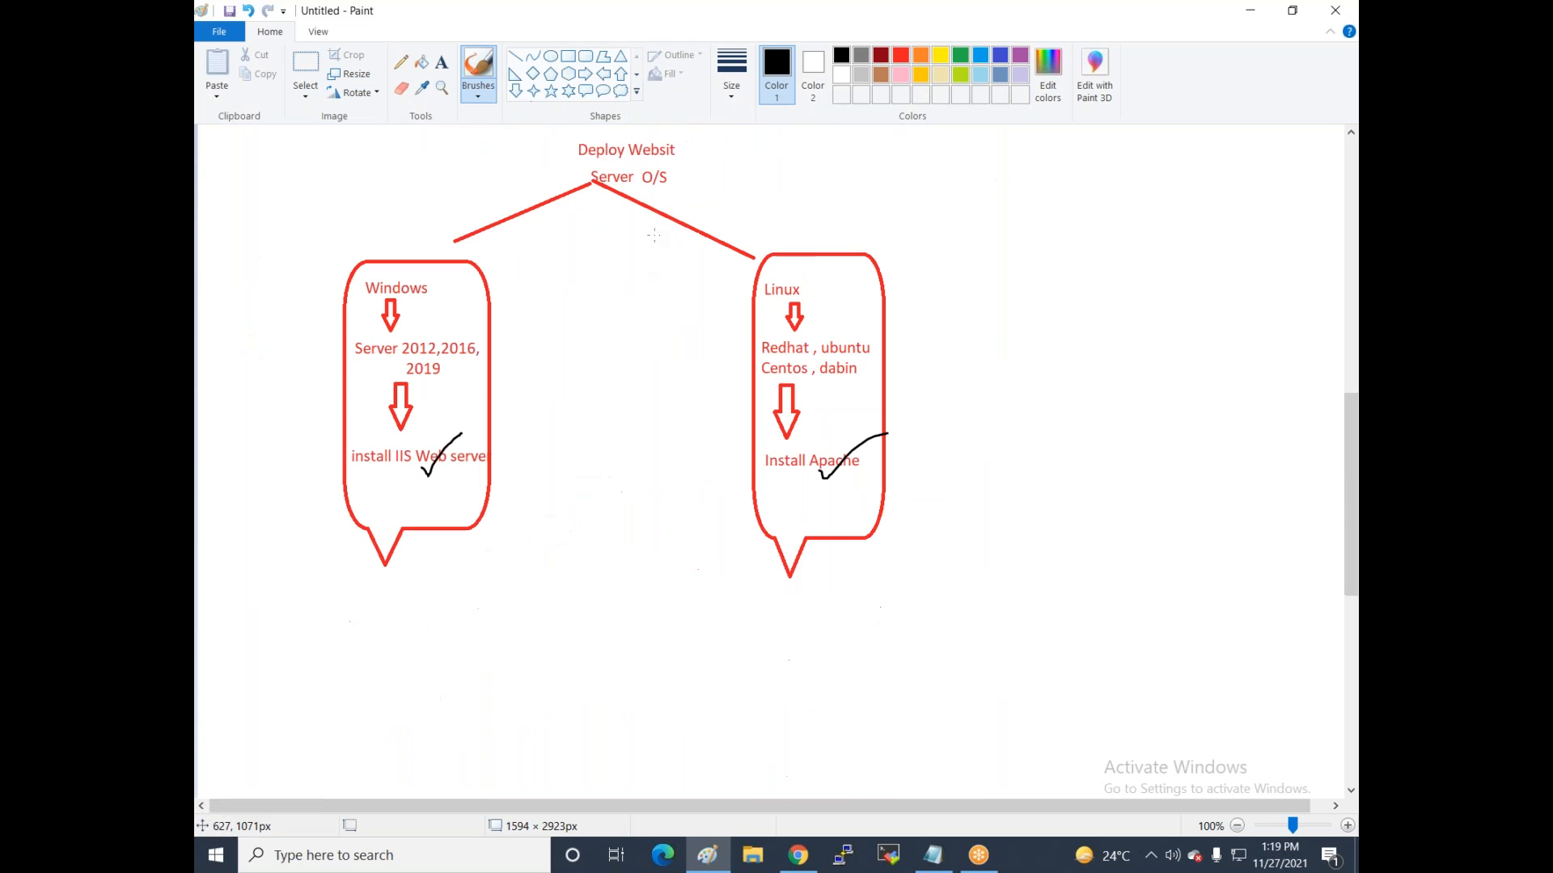
pyautogui.moveTo(297, 332); pyautogui.dragTo(358, 293)
pyautogui.moveTo(735, 320); pyautogui.dragTo(799, 296)
pyautogui.moveTo(392, 240)
pyautogui.mouseDown()
pyautogui.moveTo(276, 282)
pyautogui.moveTo(328, 579)
pyautogui.moveTo(524, 368)
pyautogui.moveTo(209, 360)
pyautogui.moveTo(517, 540)
pyautogui.moveTo(349, 271)
pyautogui.mouseUp()
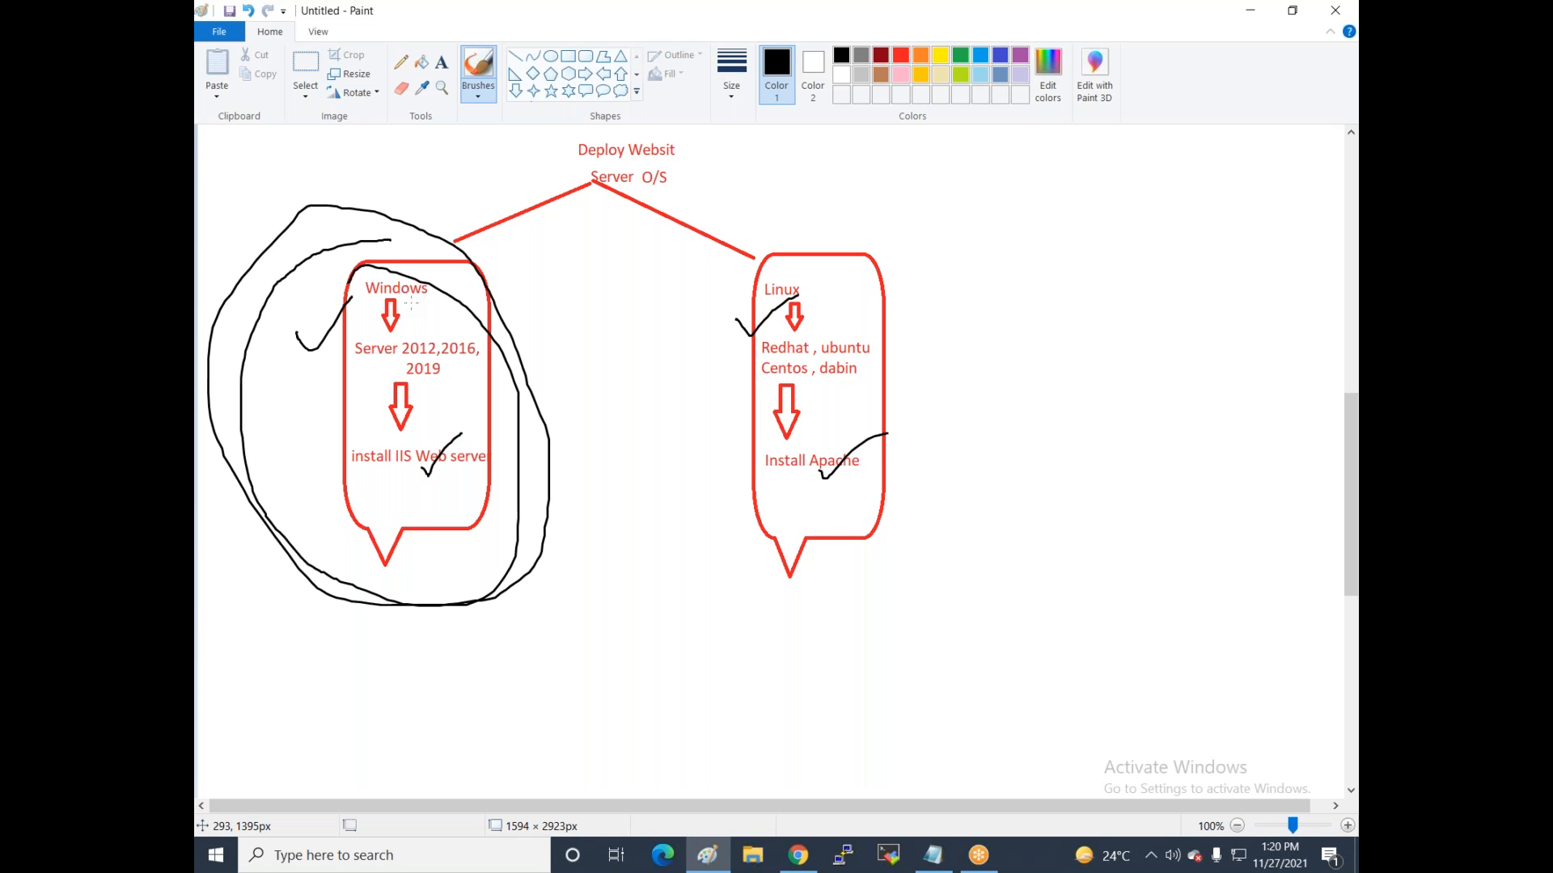
# Type 'http' and 'https' on two lines between the Windows and Linux branches.
pyautogui.scroll(6, 626, 421)
pyautogui.scroll(-4, 626, 421)
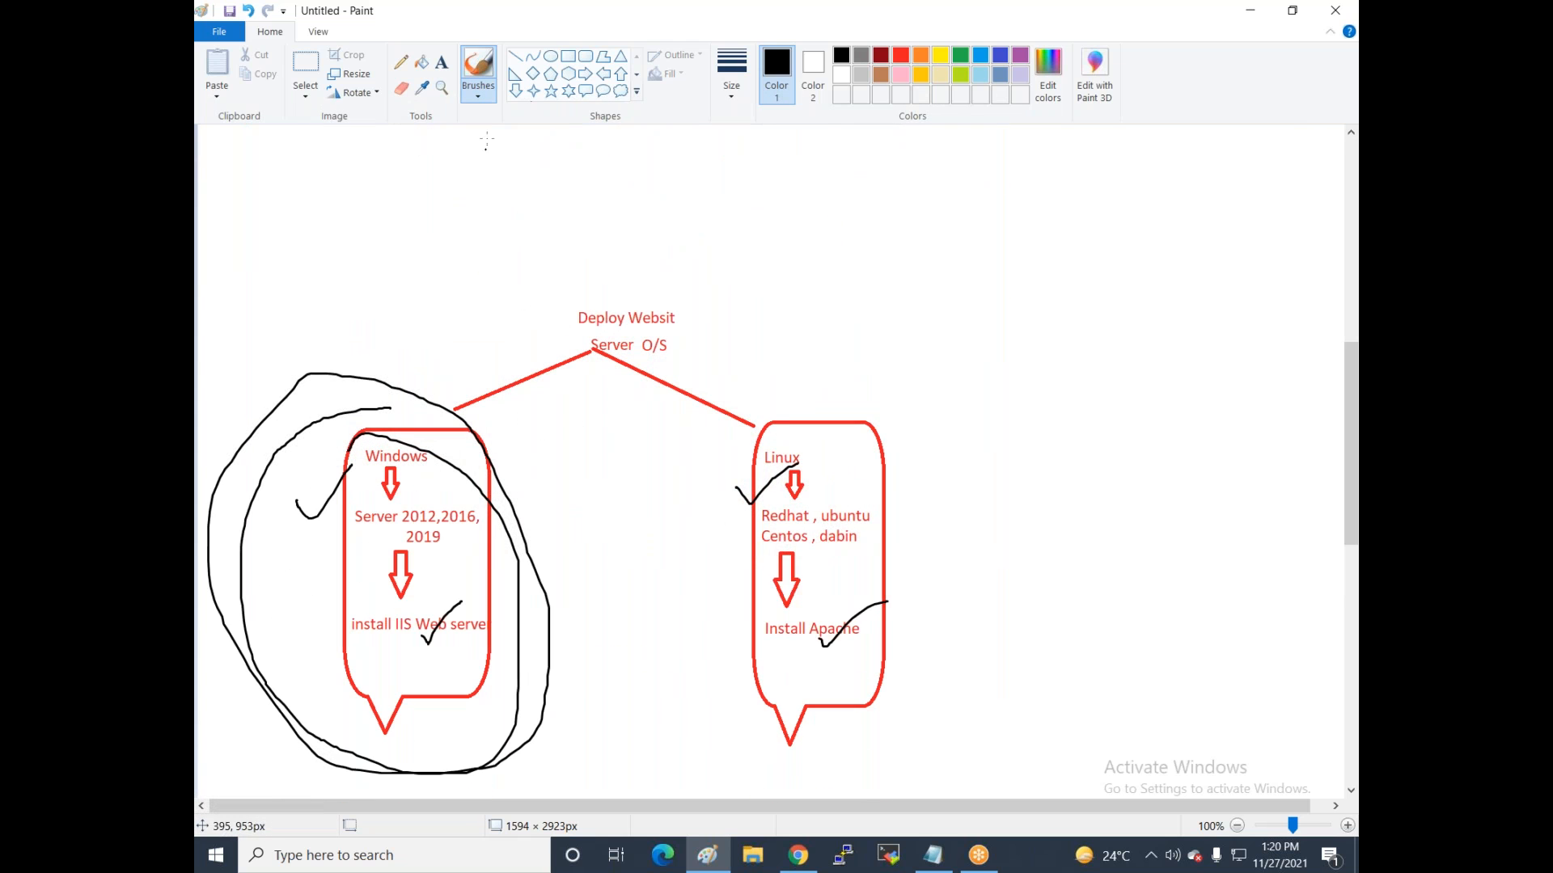
pyautogui.click(442, 62)
pyautogui.click(575, 442)
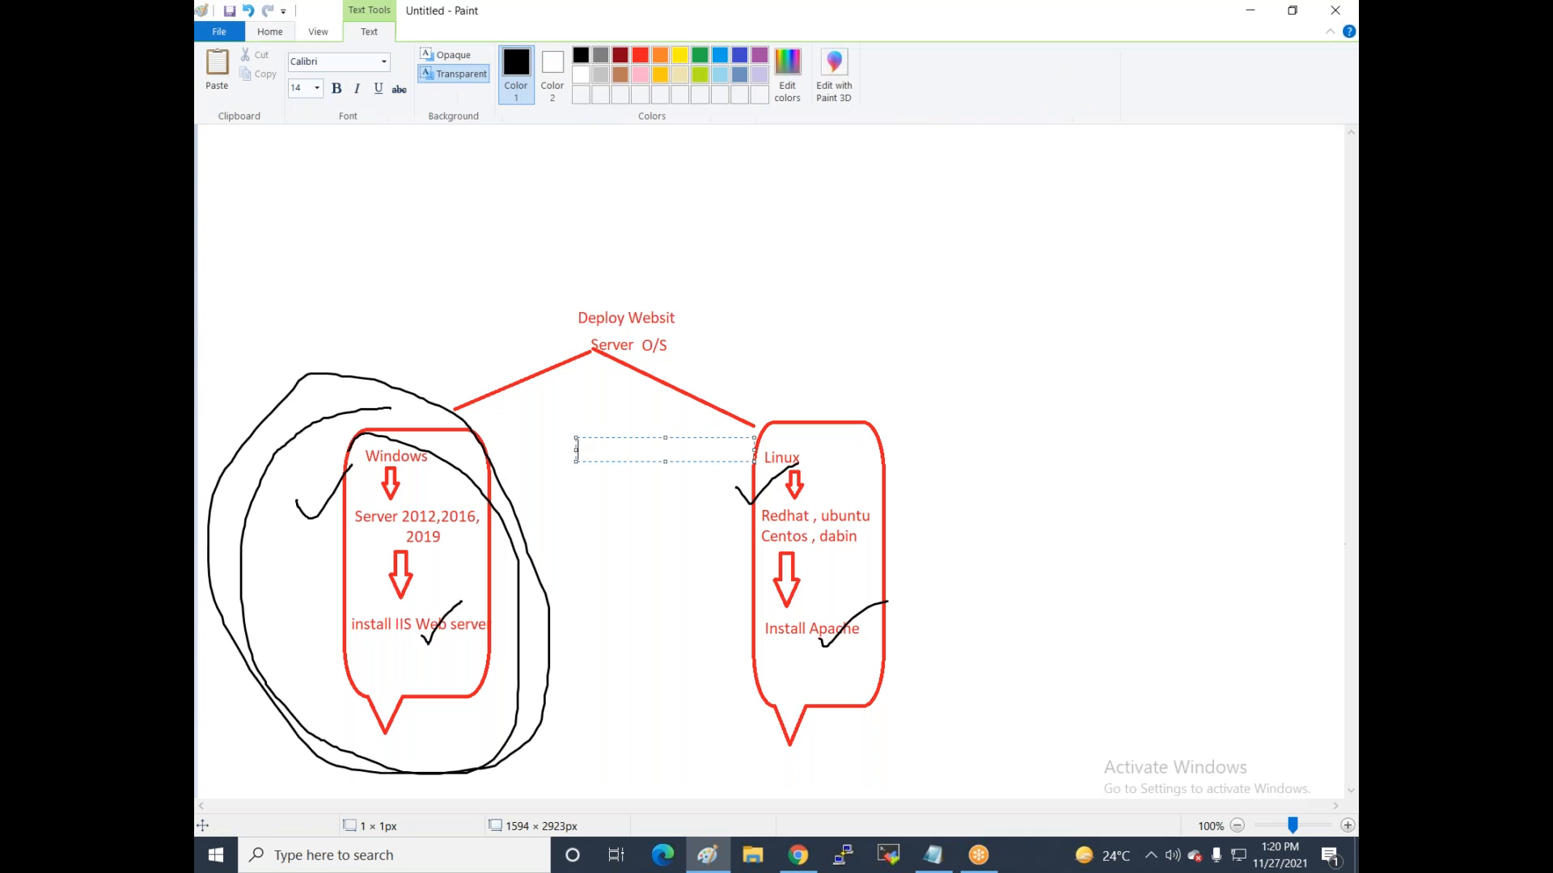
pyautogui.write('http')
pyautogui.press('Return')
pyautogui.write('https')
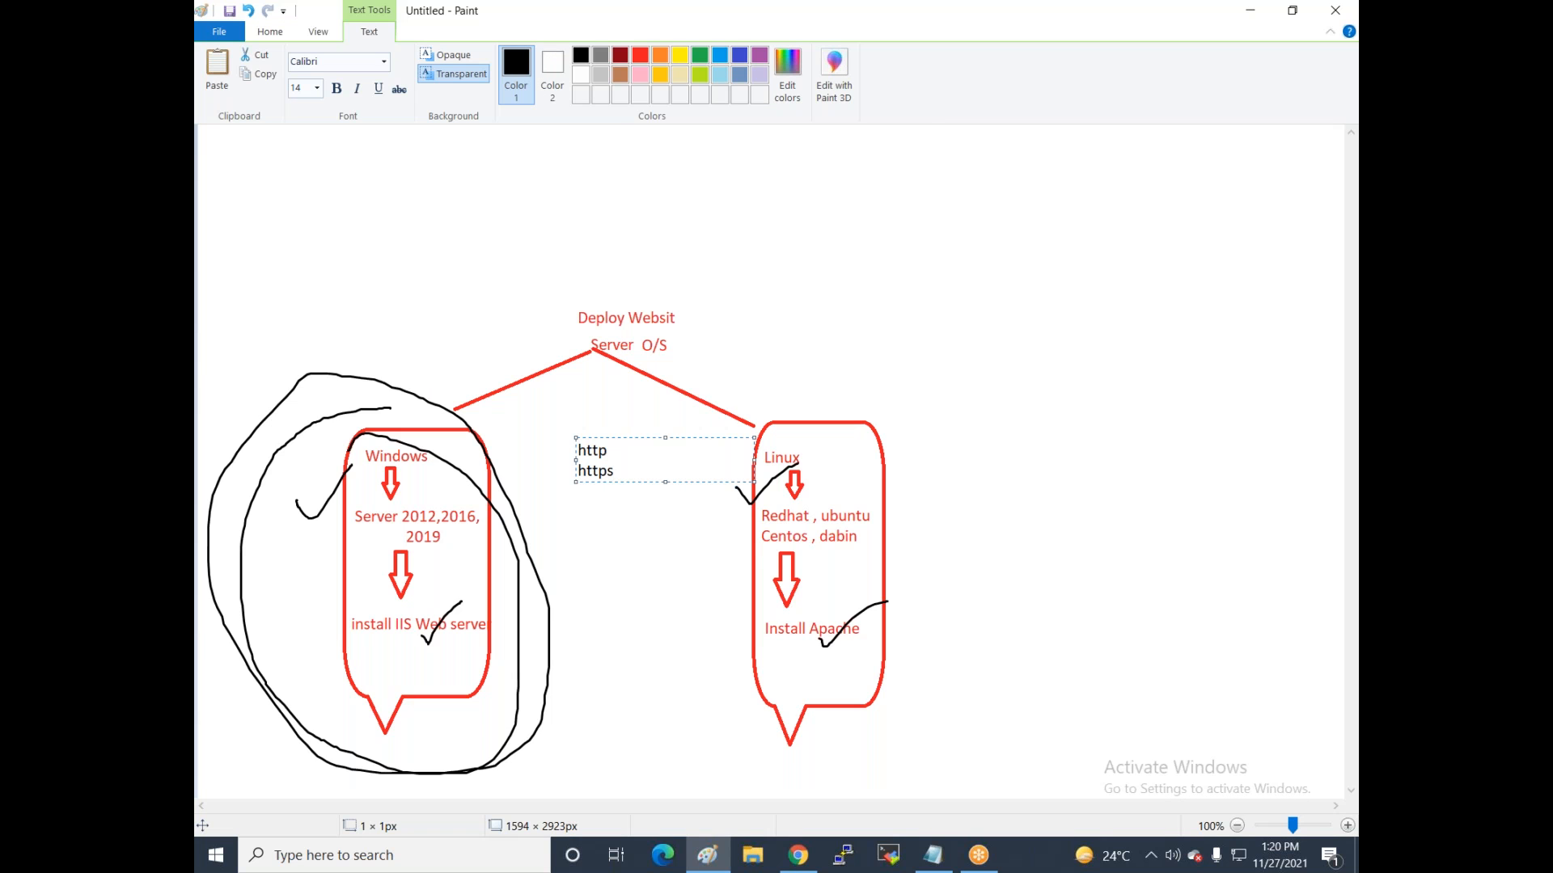
pyautogui.click(482, 256)
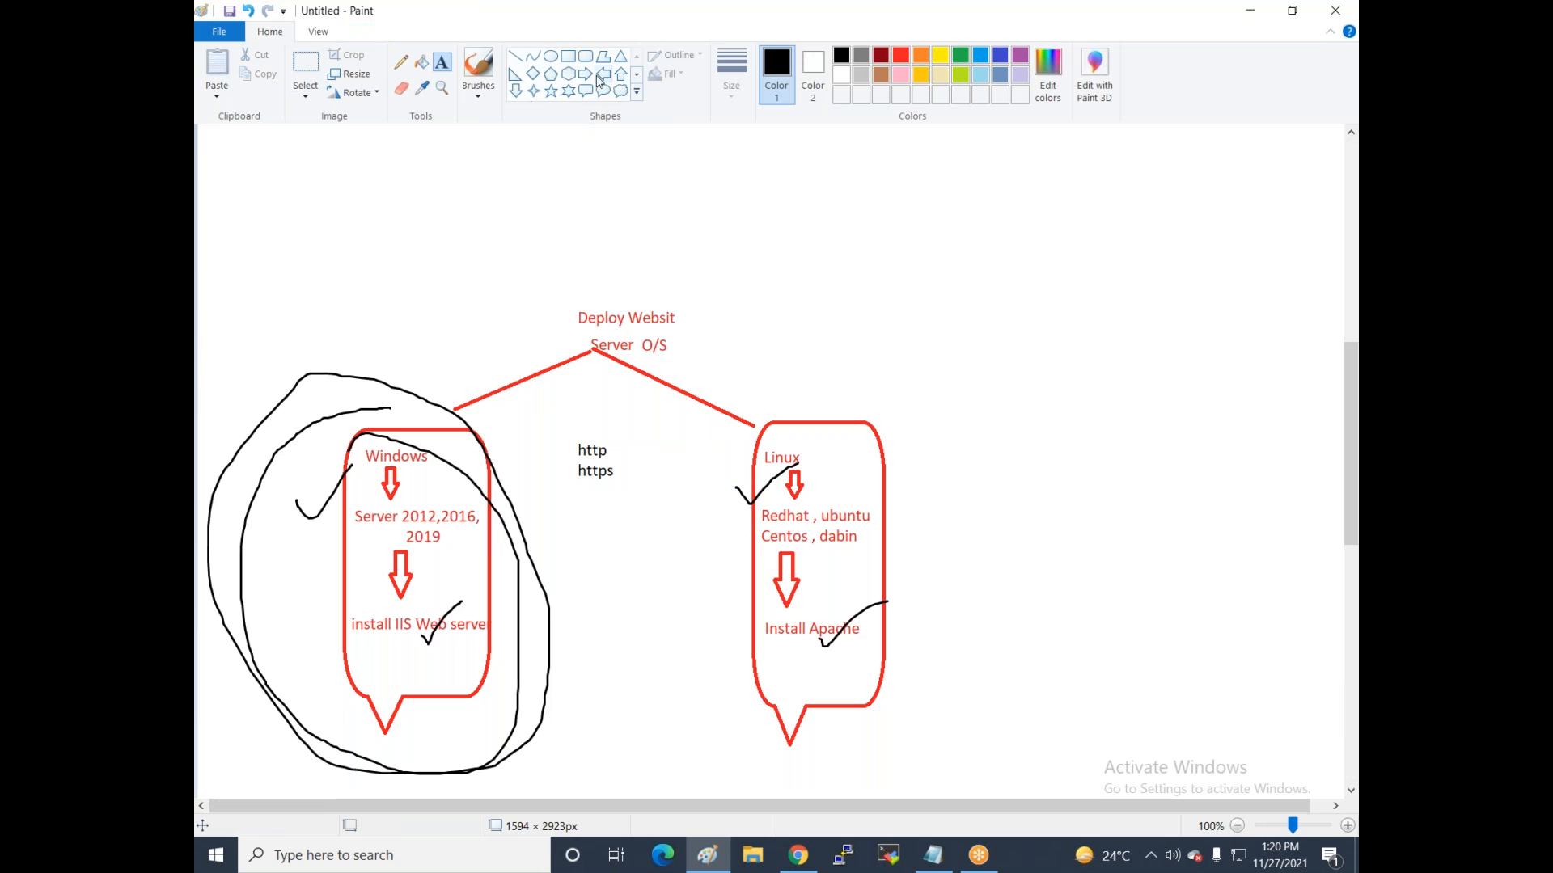
# Draw a black oval around the http/https text.
pyautogui.click(550, 56)
pyautogui.moveTo(556, 422)
pyautogui.mouseDown()
pyautogui.moveTo(644, 530)
pyautogui.moveTo(635, 522)
pyautogui.mouseUp()
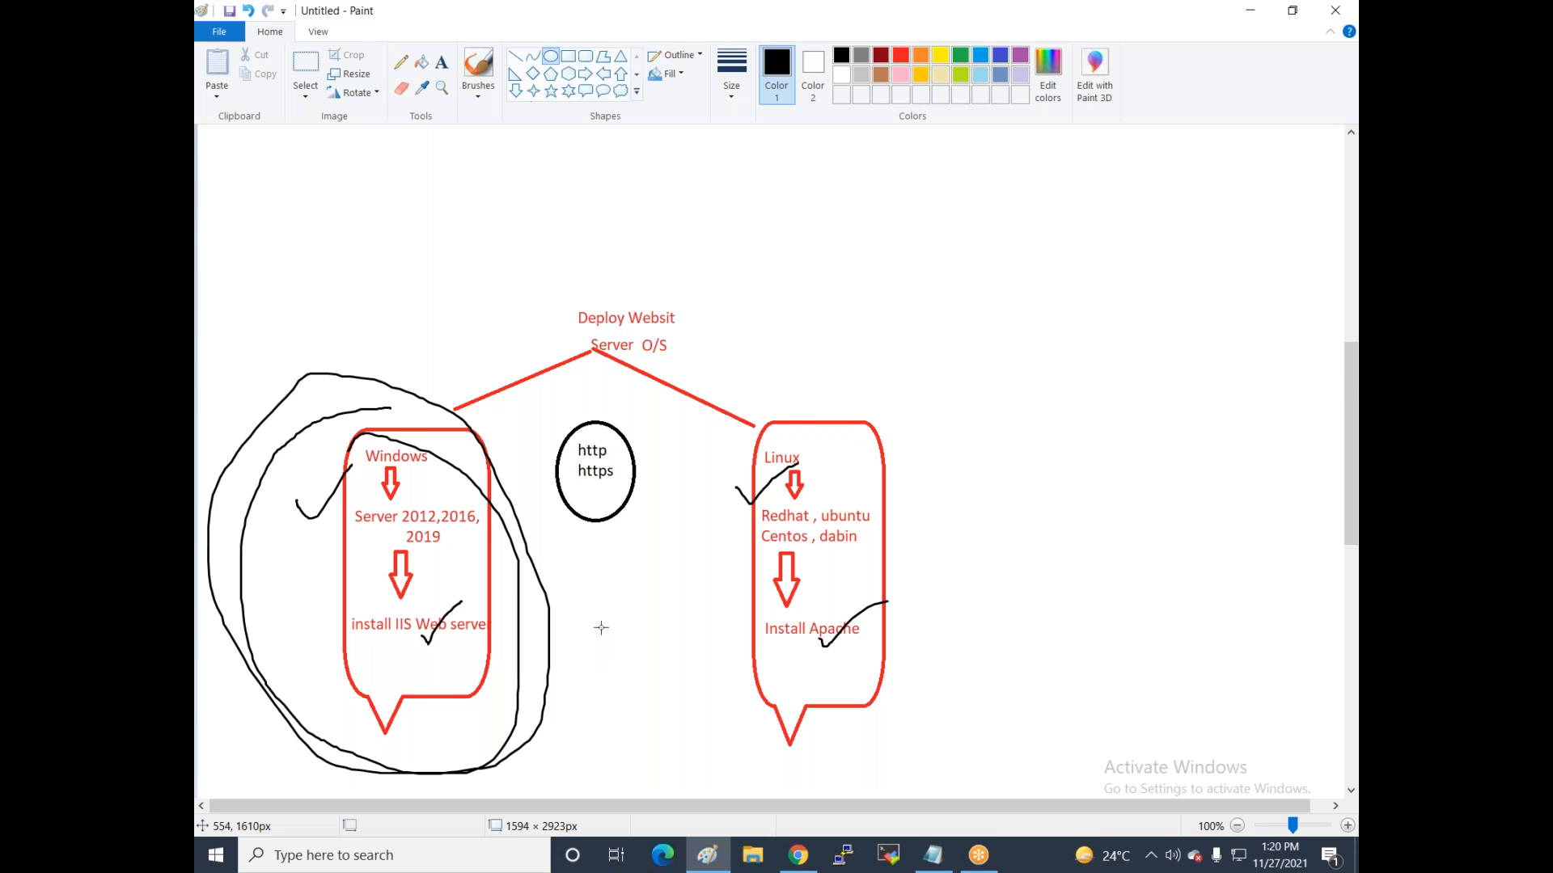
pyautogui.scroll(-2, 582, 615)
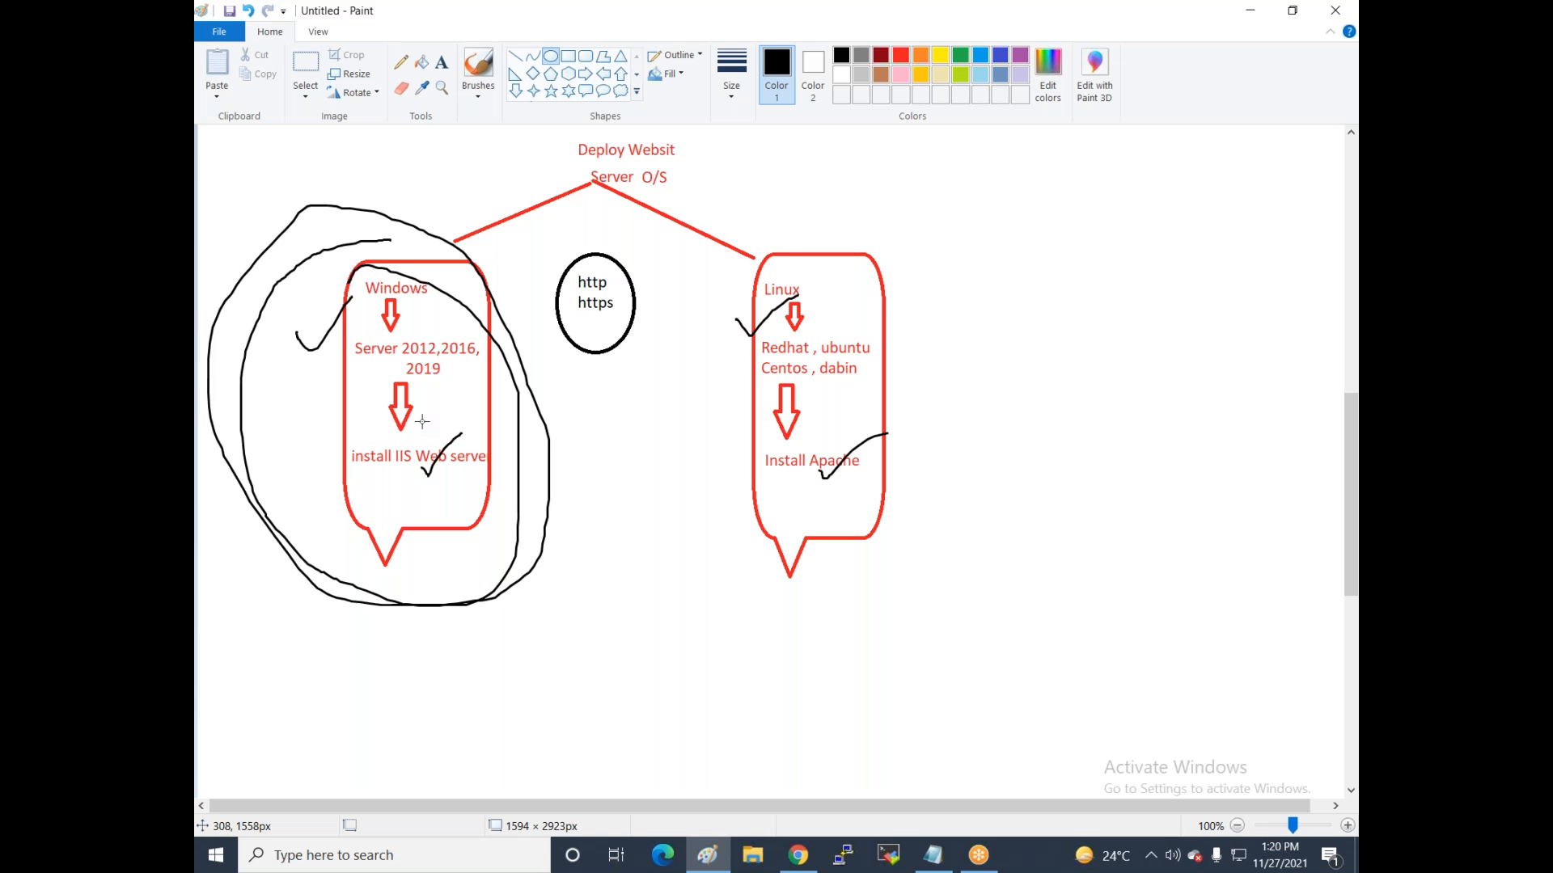
# Label the Windows bubble '.pem keypair' and the Linux bubble '.ppk'.
pyautogui.click(442, 62)
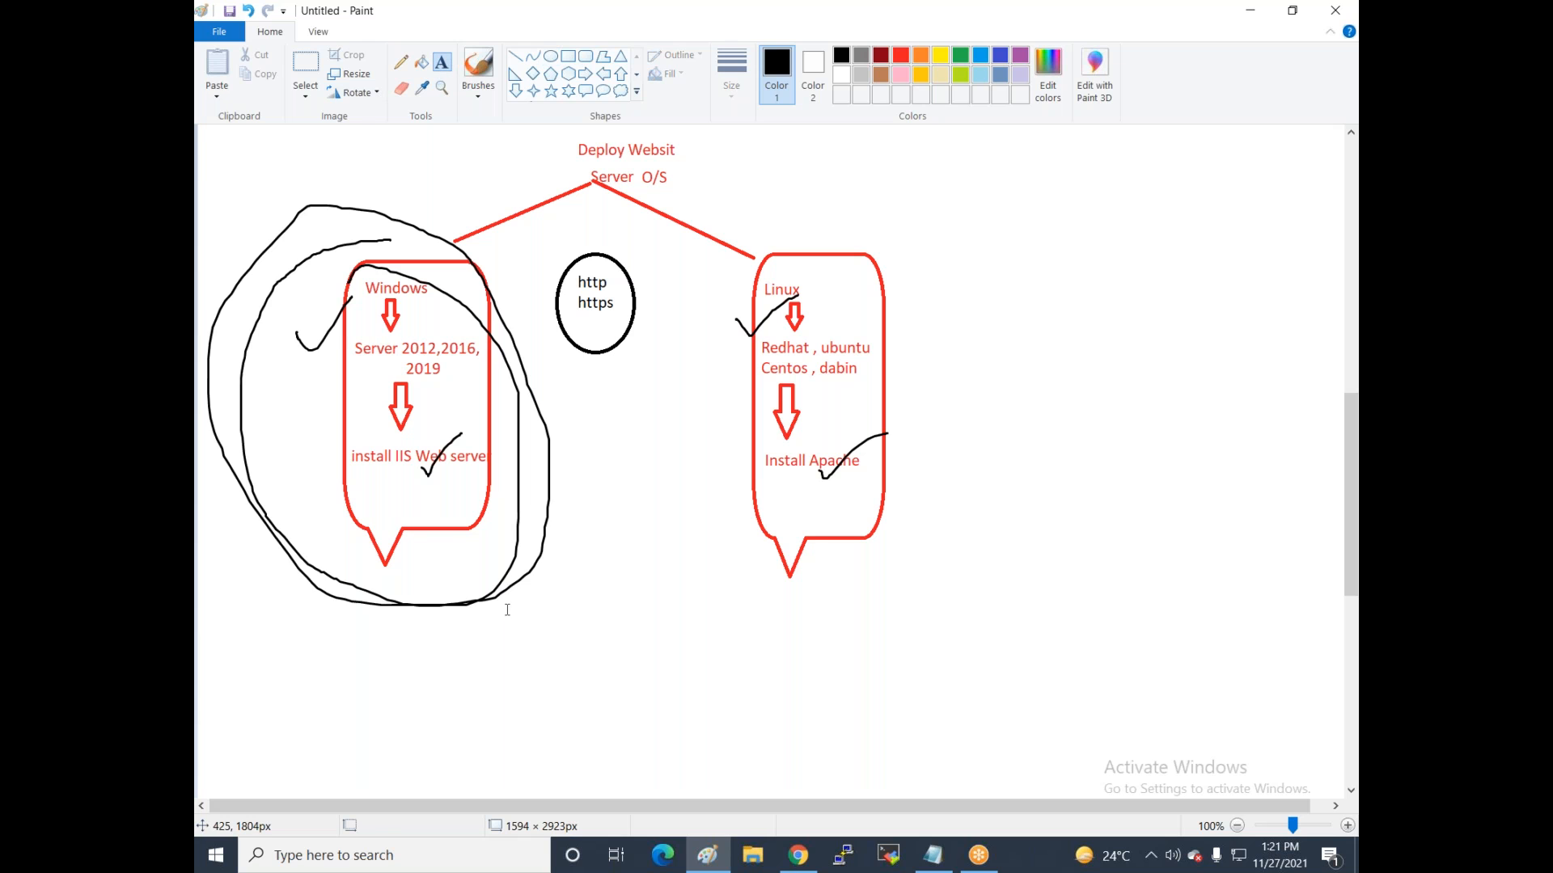
pyautogui.click(414, 537)
pyautogui.write('.pem k')
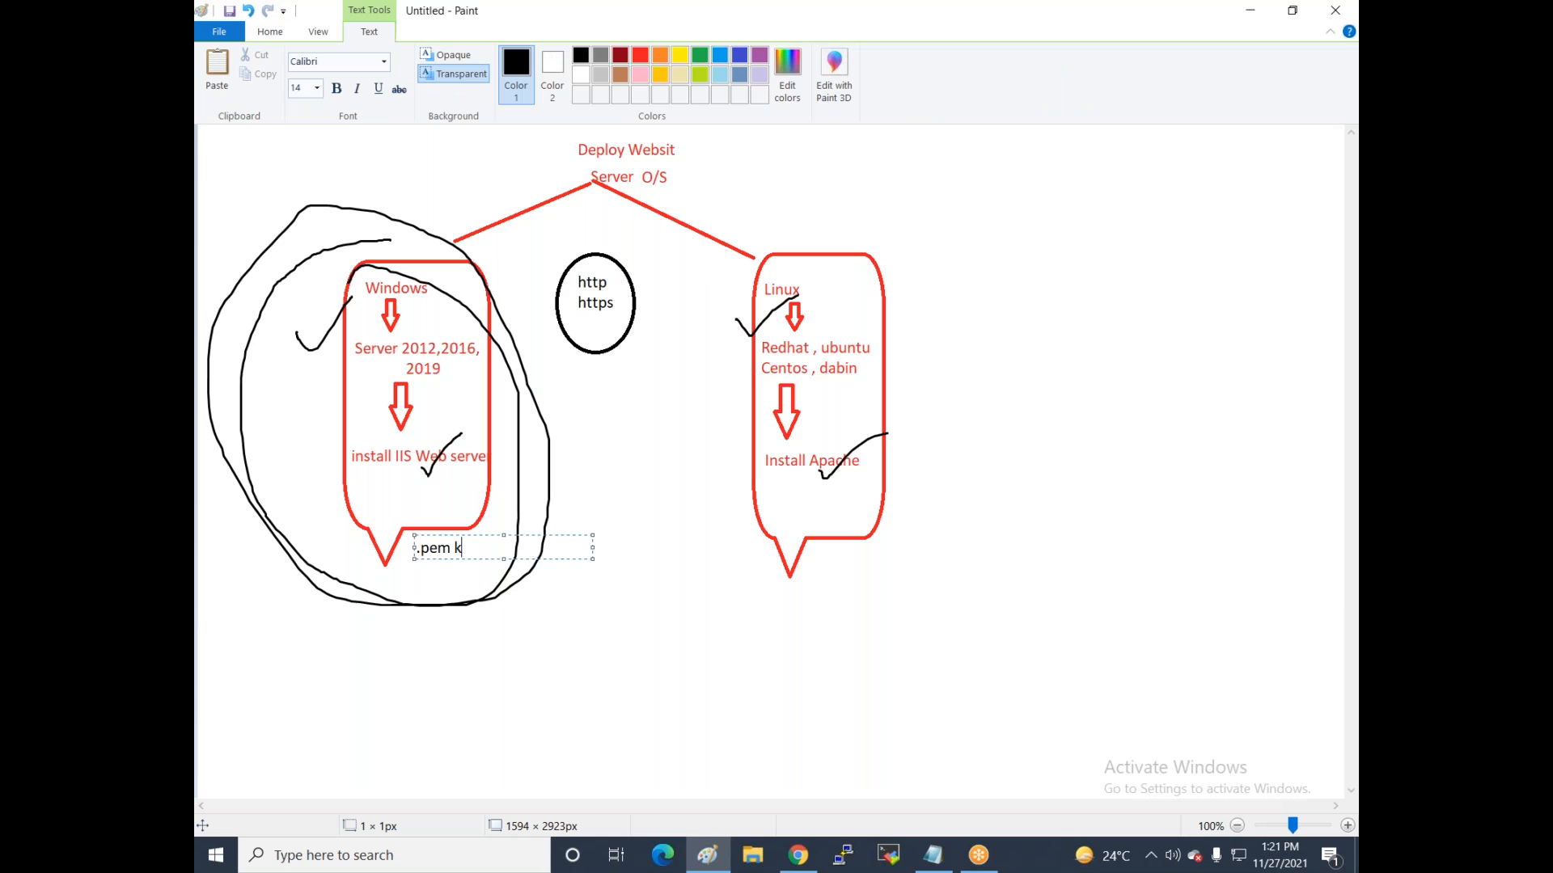
pyautogui.write('eypair')
pyautogui.click(819, 559)
pyautogui.click(818, 559)
pyautogui.write('.ppk')
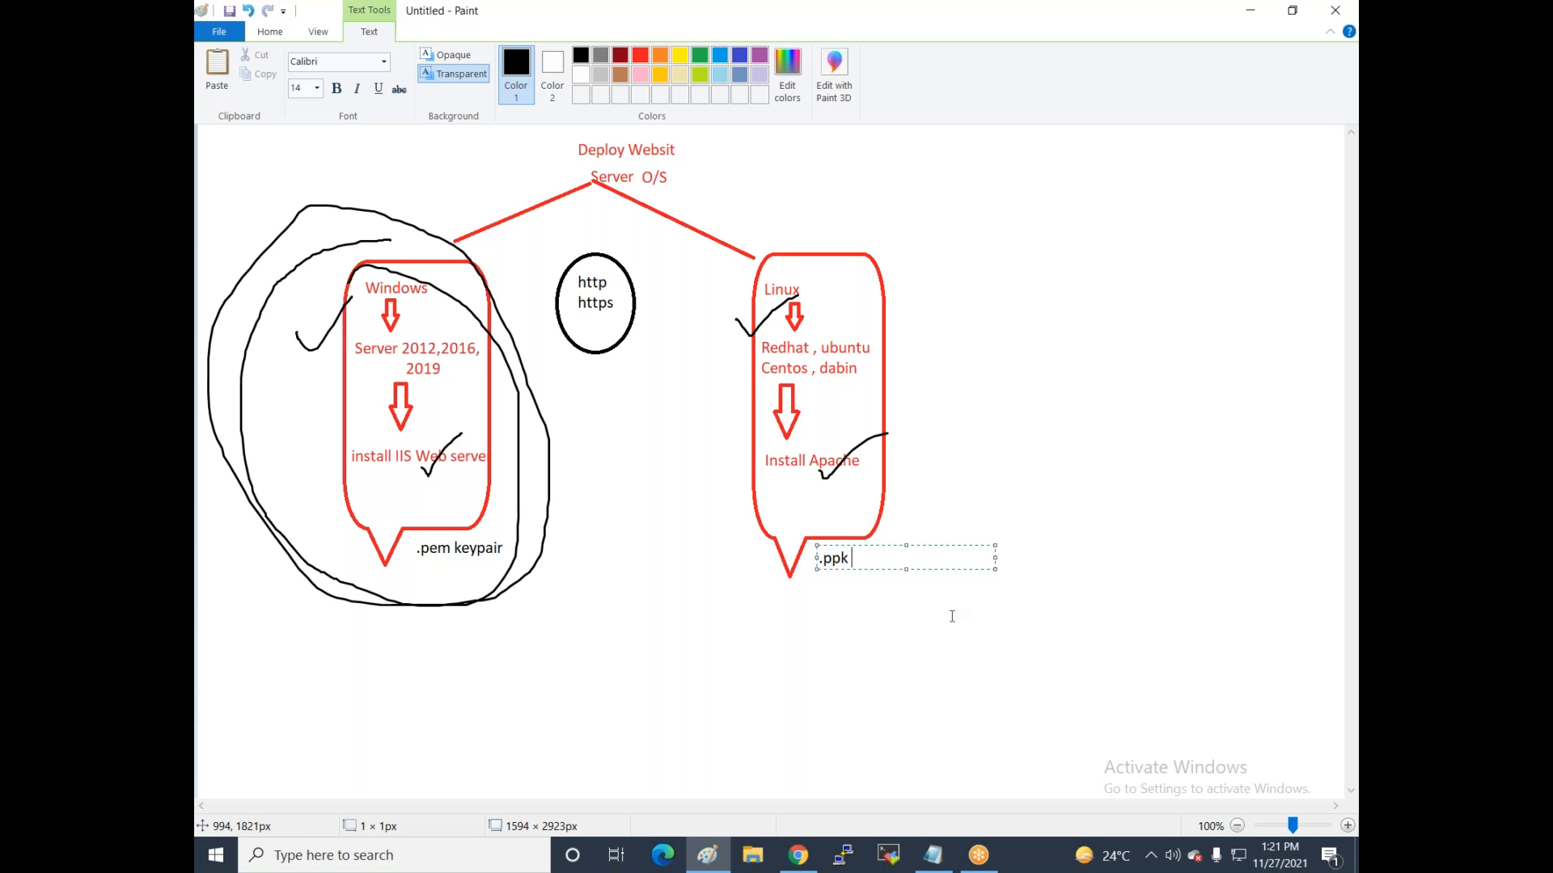
pyautogui.click(671, 403)
# Draw a rounded rectangle framing the entire diagram.
pyautogui.click(584, 56)
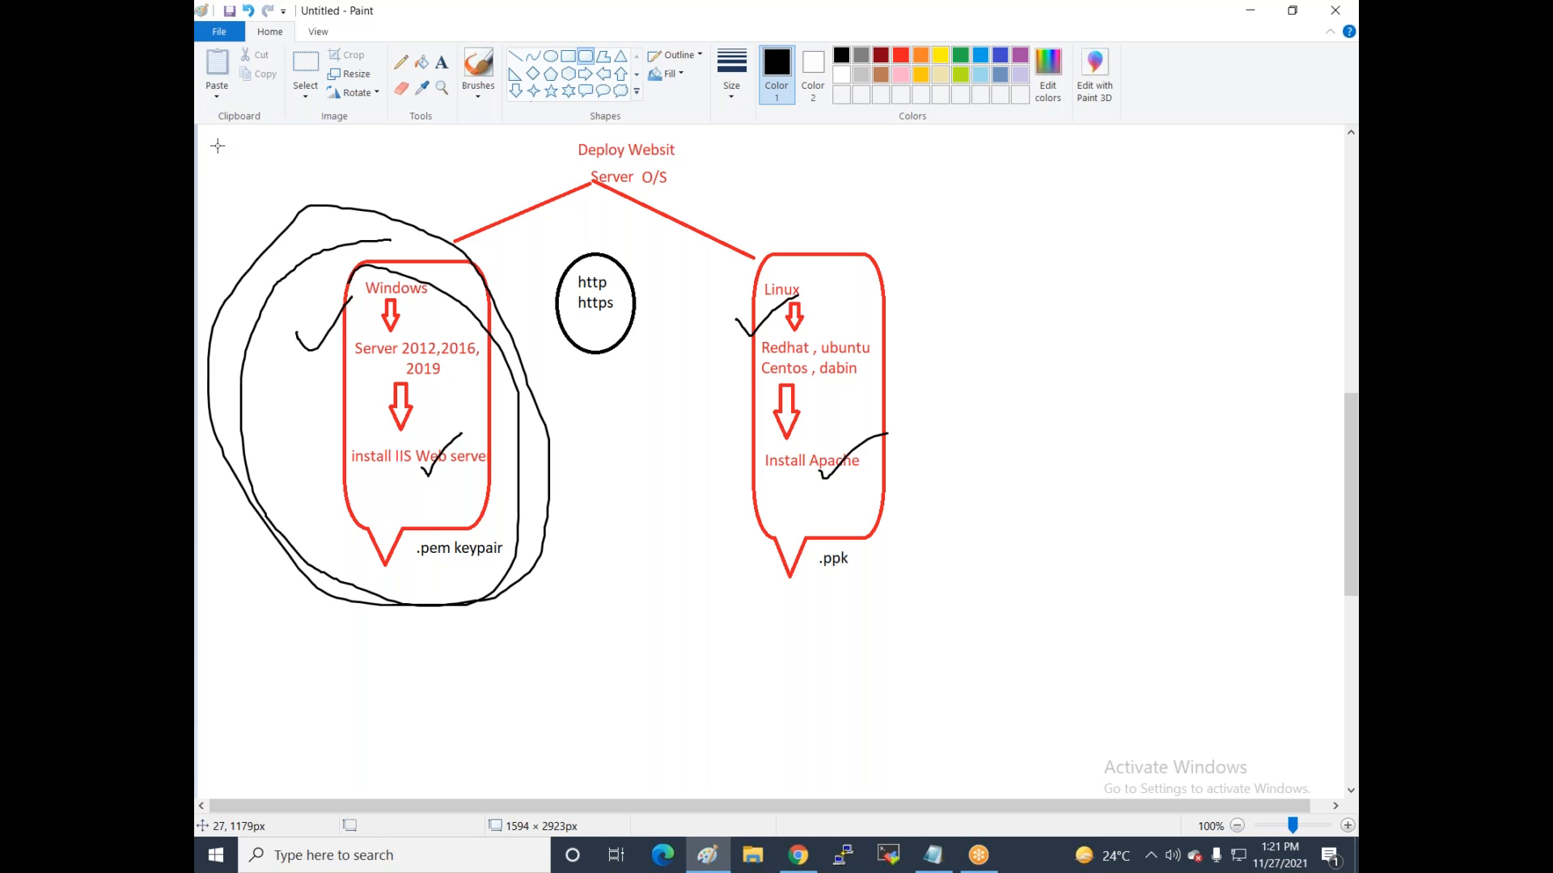
pyautogui.moveTo(205, 135)
pyautogui.mouseDown()
pyautogui.moveTo(782, 144)
pyautogui.moveTo(953, 527)
pyautogui.moveTo(948, 639)
pyautogui.mouseUp()
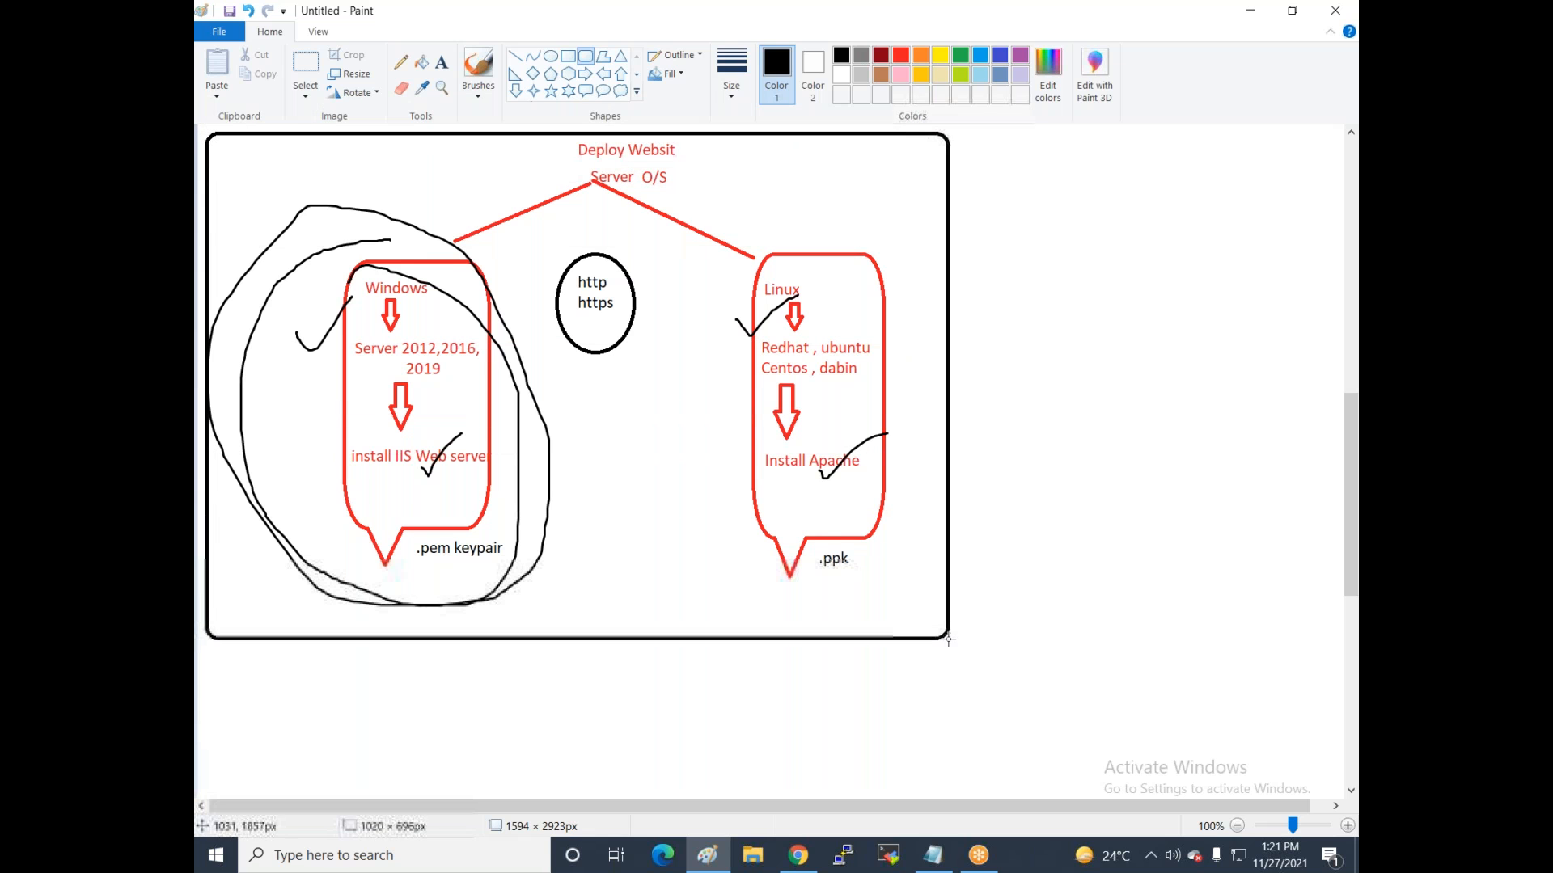
pyautogui.click(869, 690)
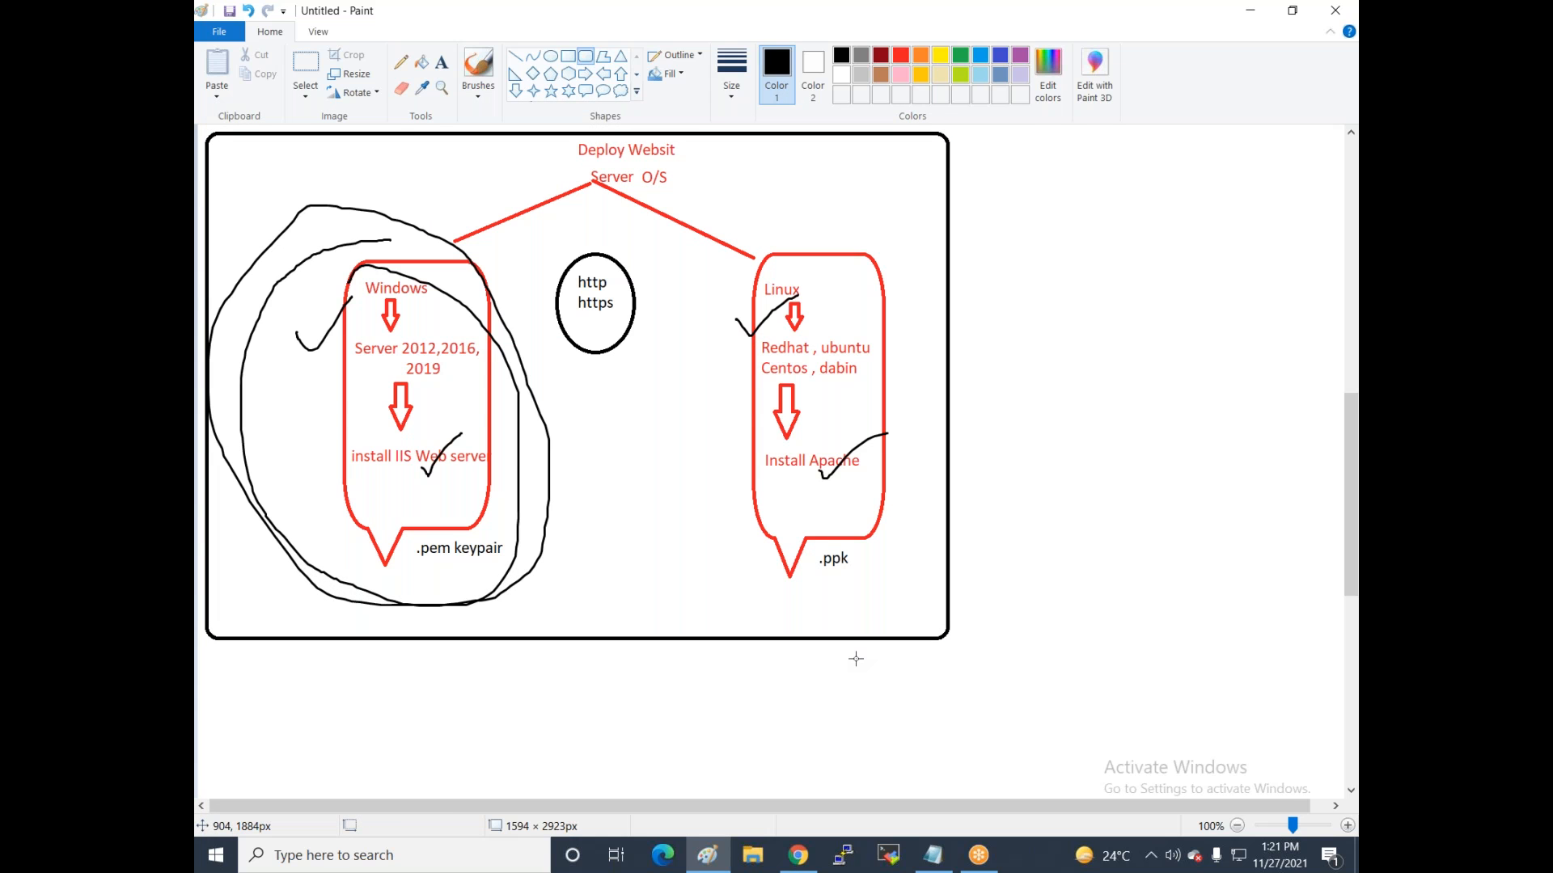
# Add the note 'Region -- lov' below the frame, then cancel the Save As dialog.
pyautogui.click(442, 63)
pyautogui.click(396, 658)
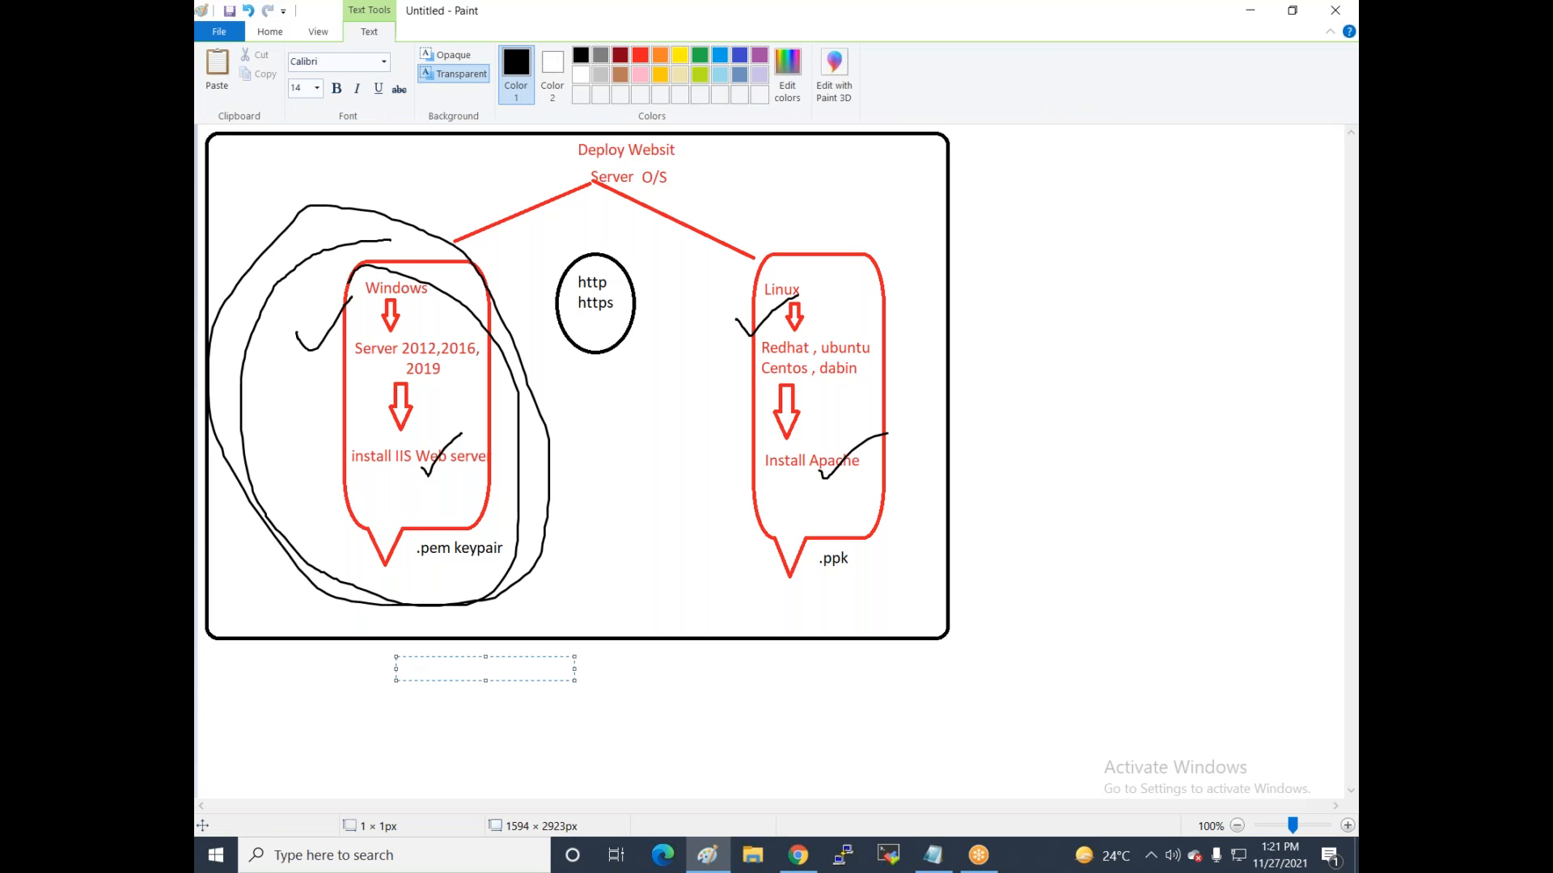
pyautogui.write('Region -- lov')
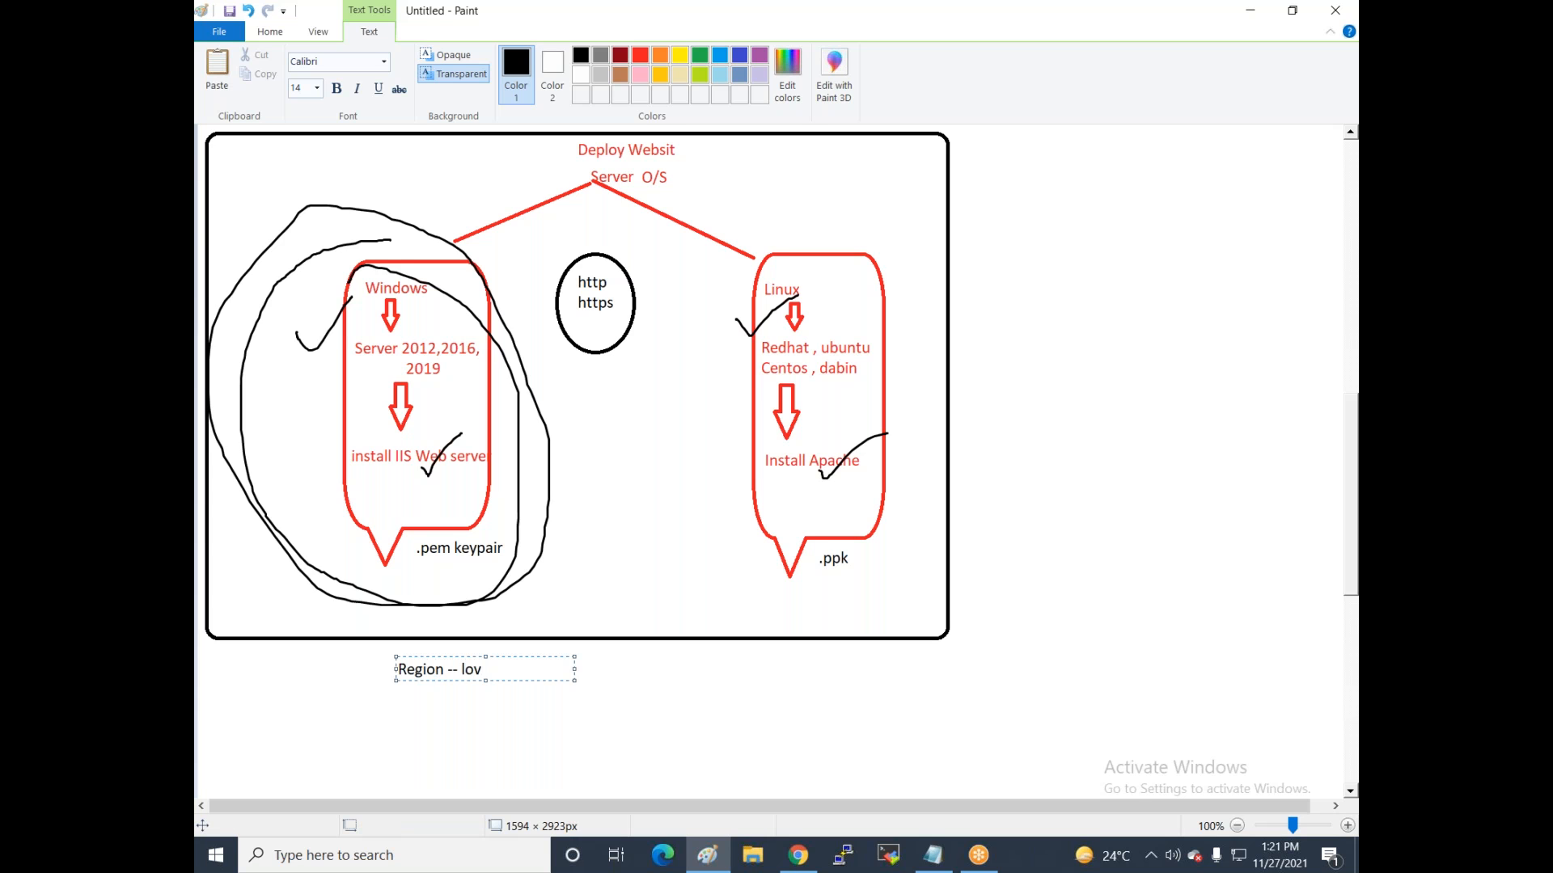
pyautogui.hotkey('ctrl', 's')
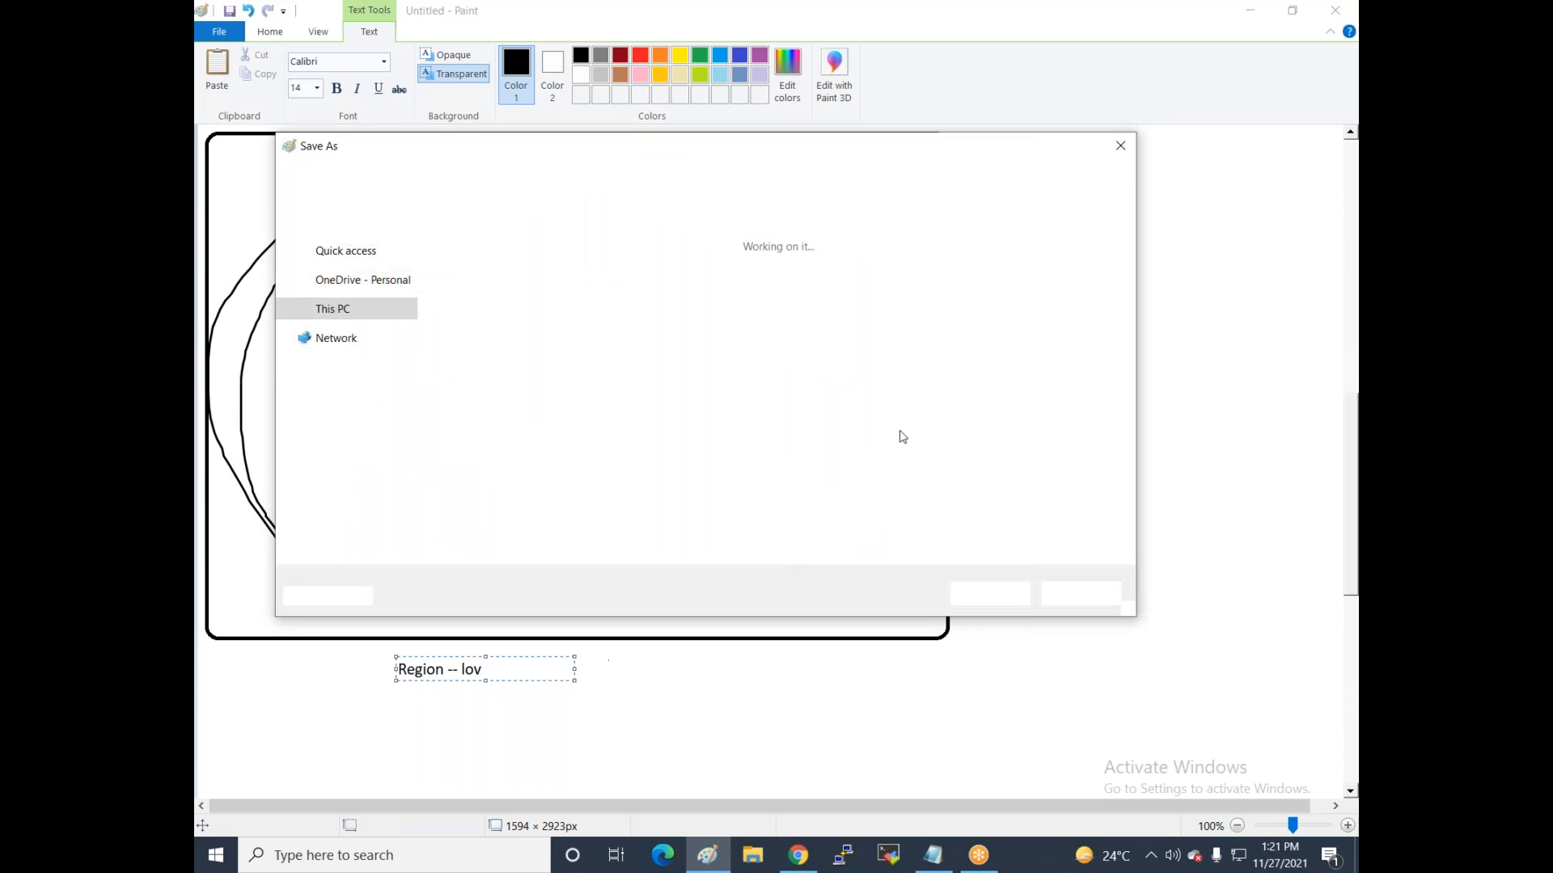
pyautogui.click(1035, 72)
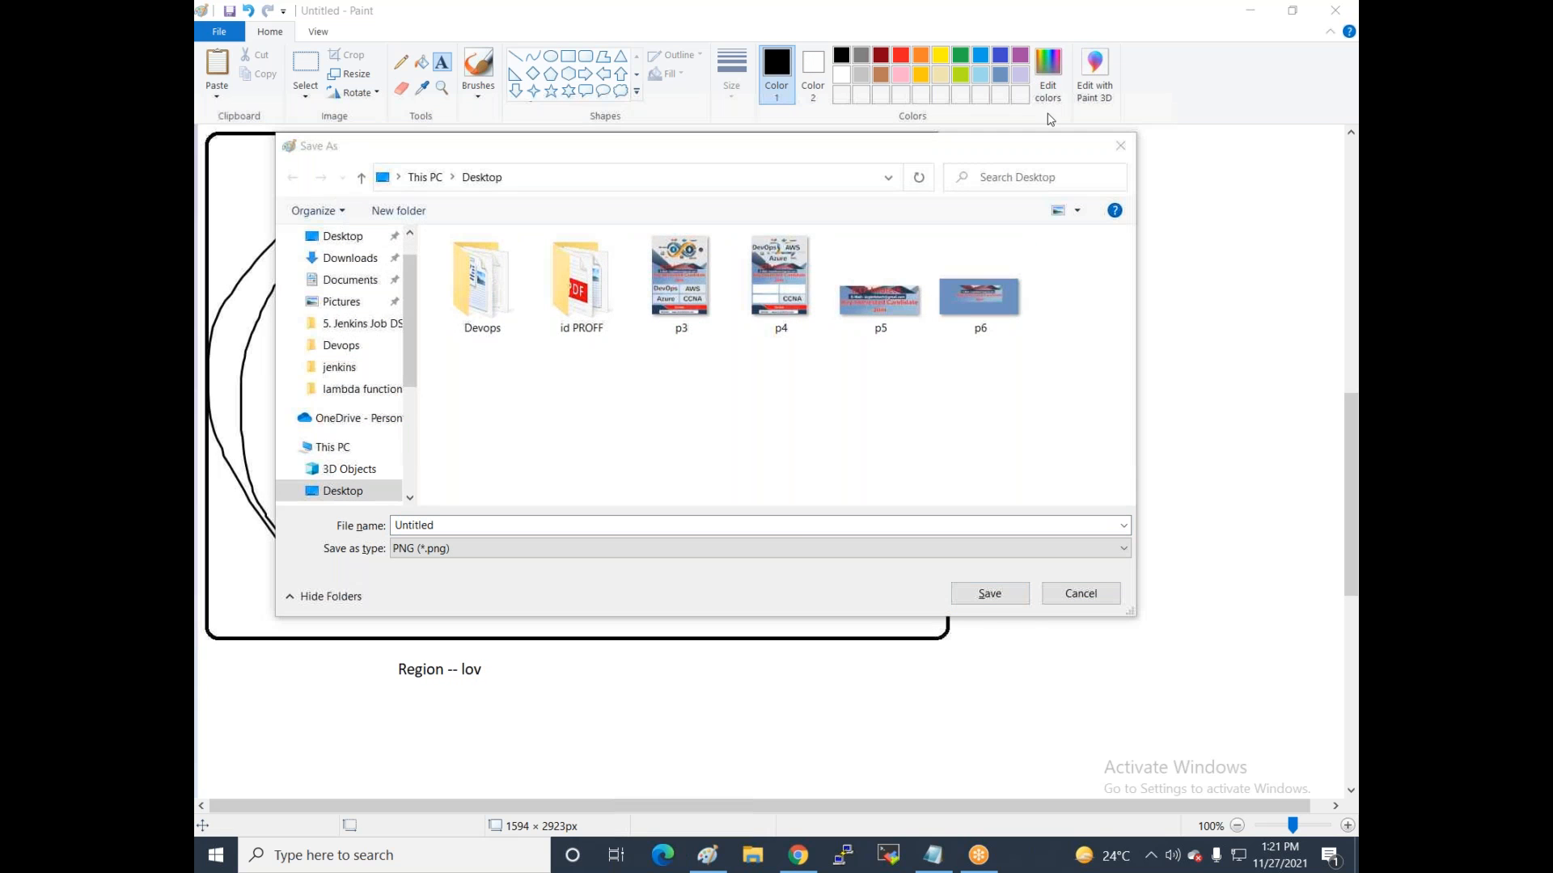
pyautogui.click(1120, 146)
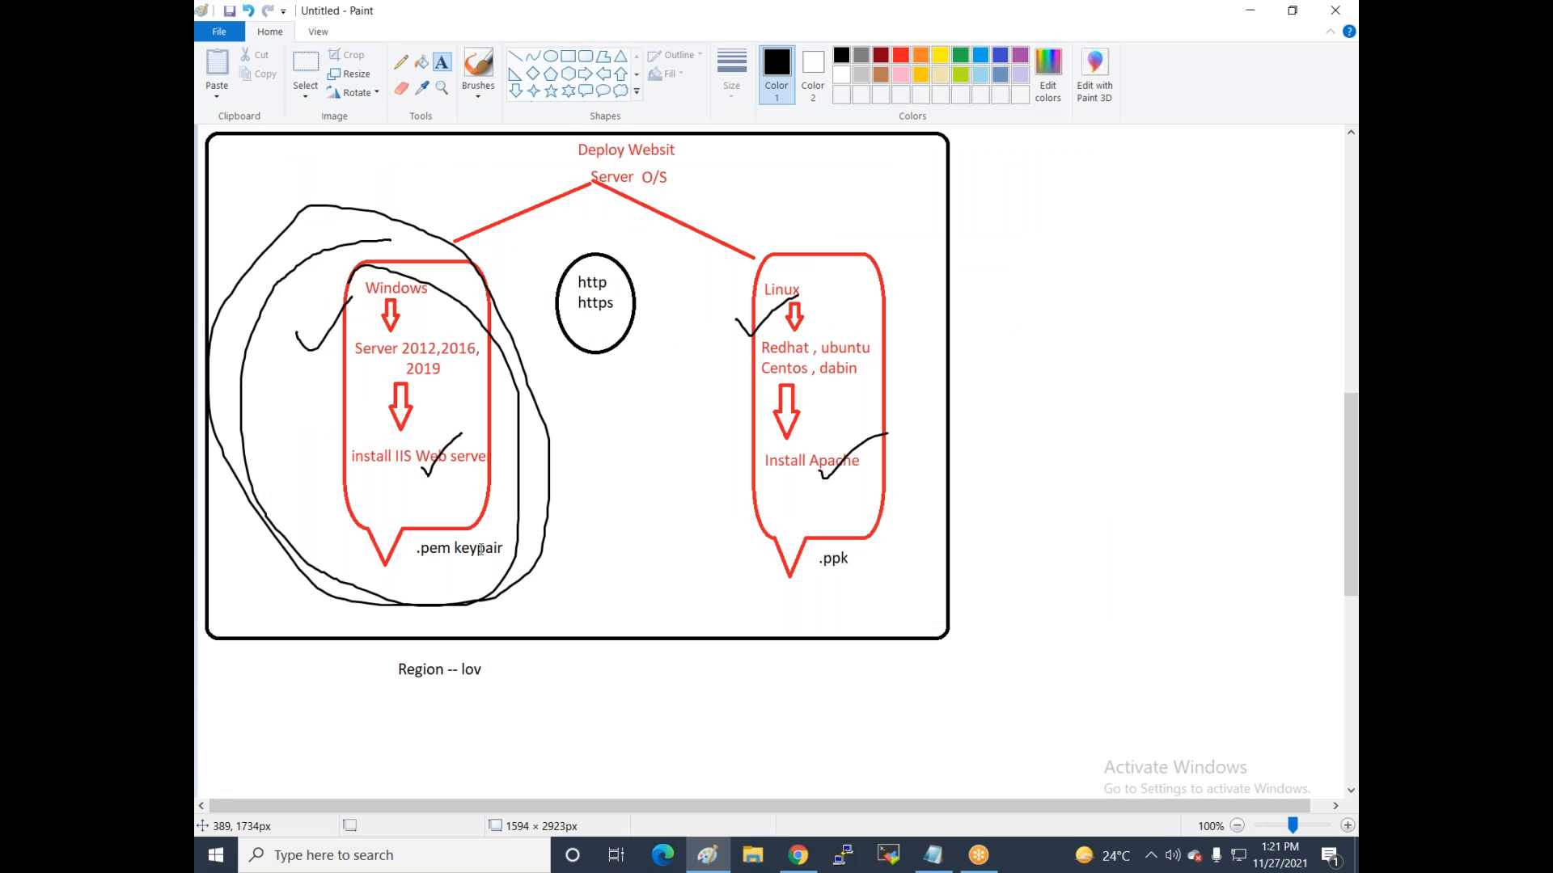
# Replace 'lov' with 'Mumbai' so the note reads 'Region -- Mumbai', then bring Chrome forward.
pyautogui.click(401, 87)
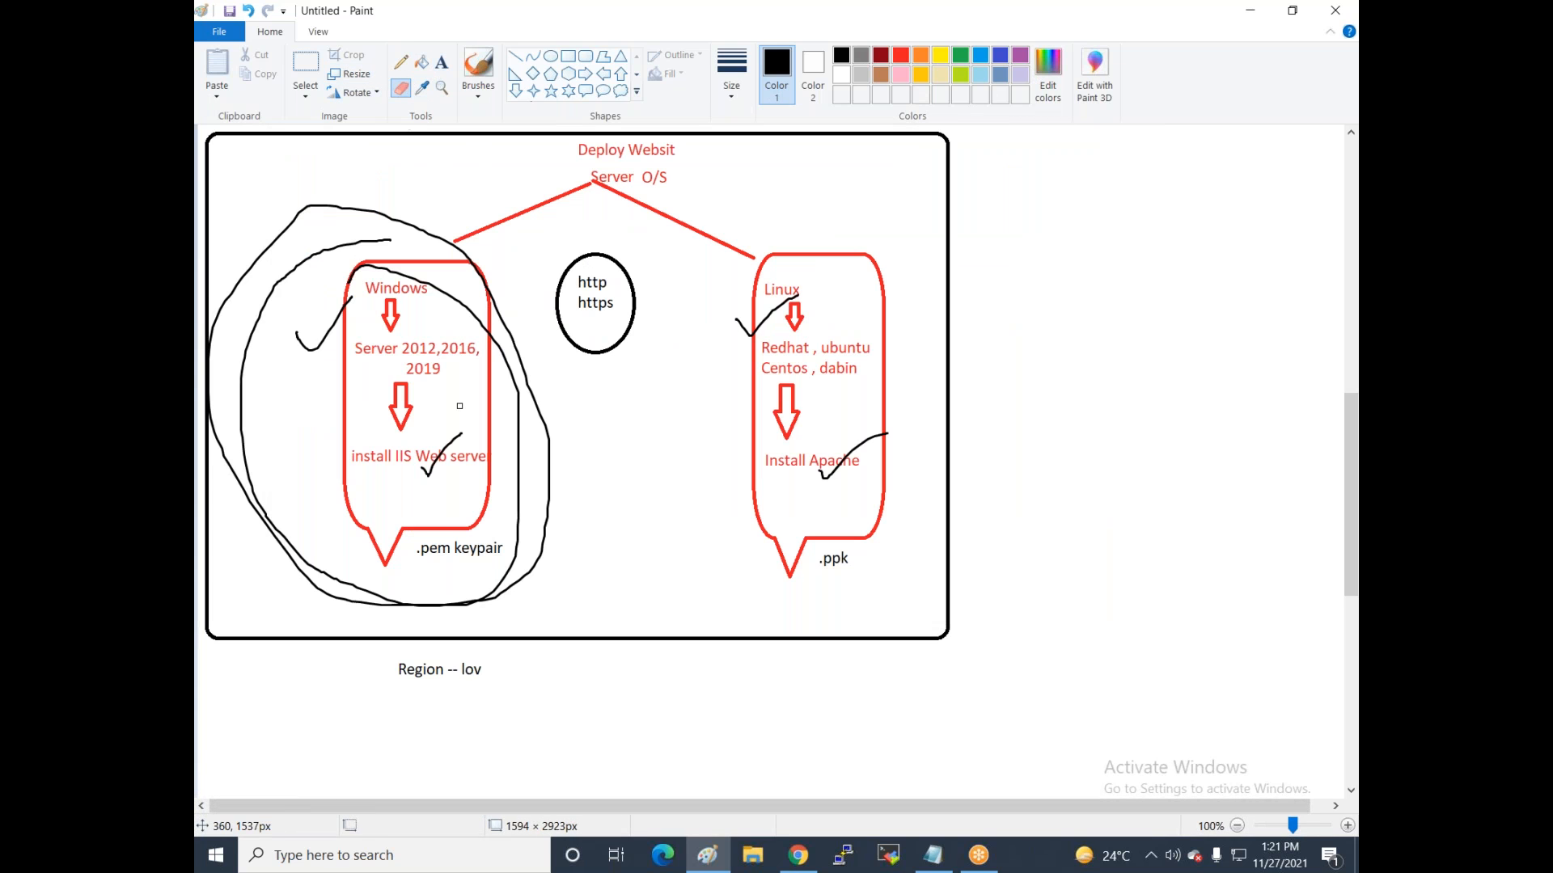
pyautogui.moveTo(459, 666); pyautogui.dragTo(485, 671)
pyautogui.click(442, 63)
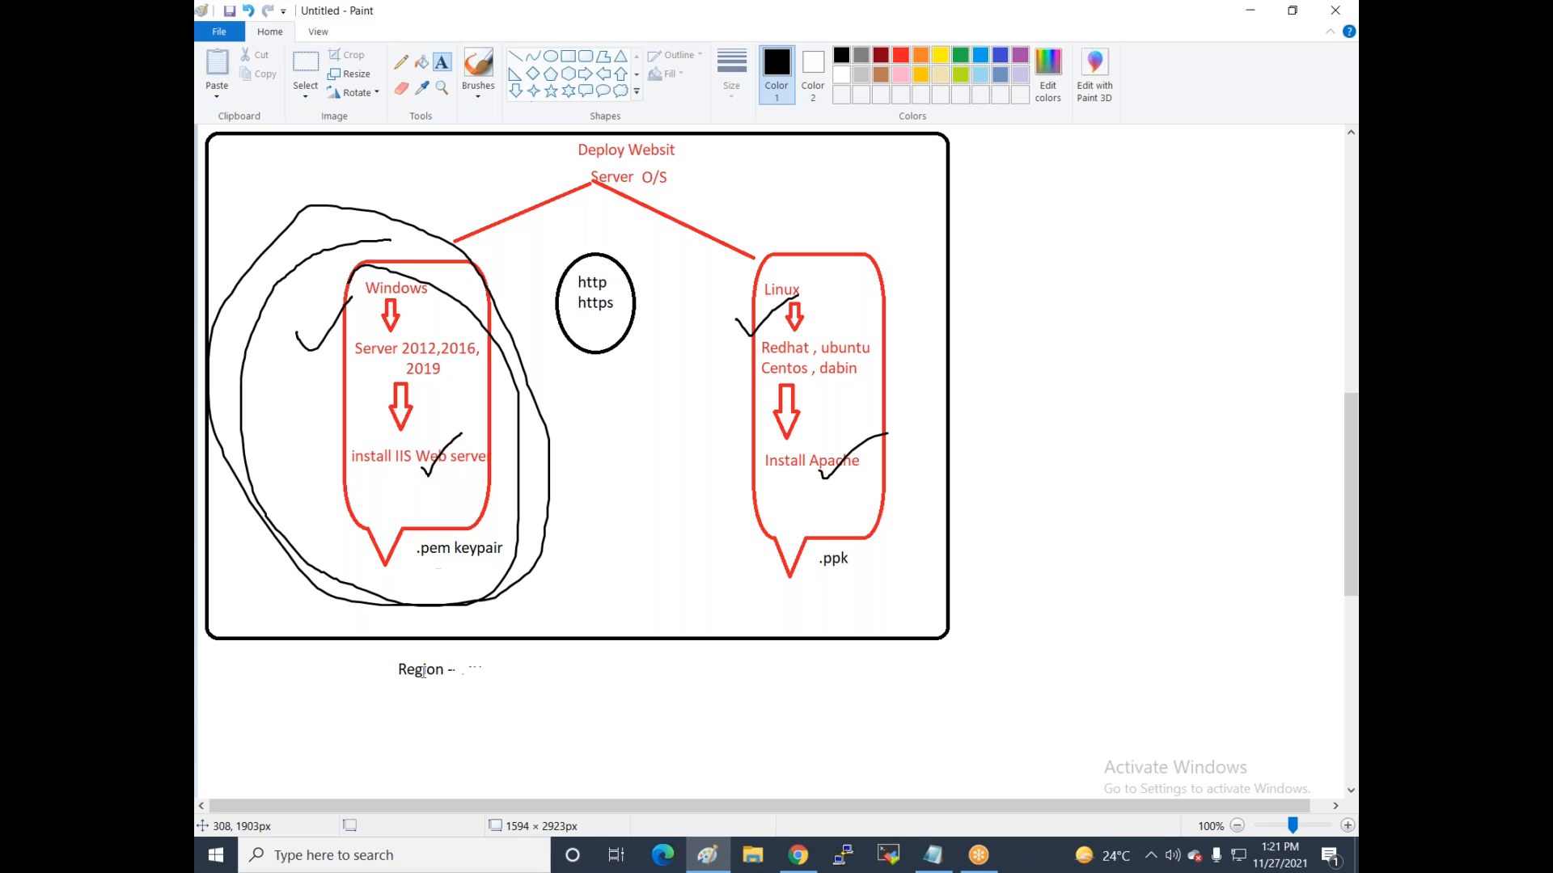
pyautogui.click(458, 670)
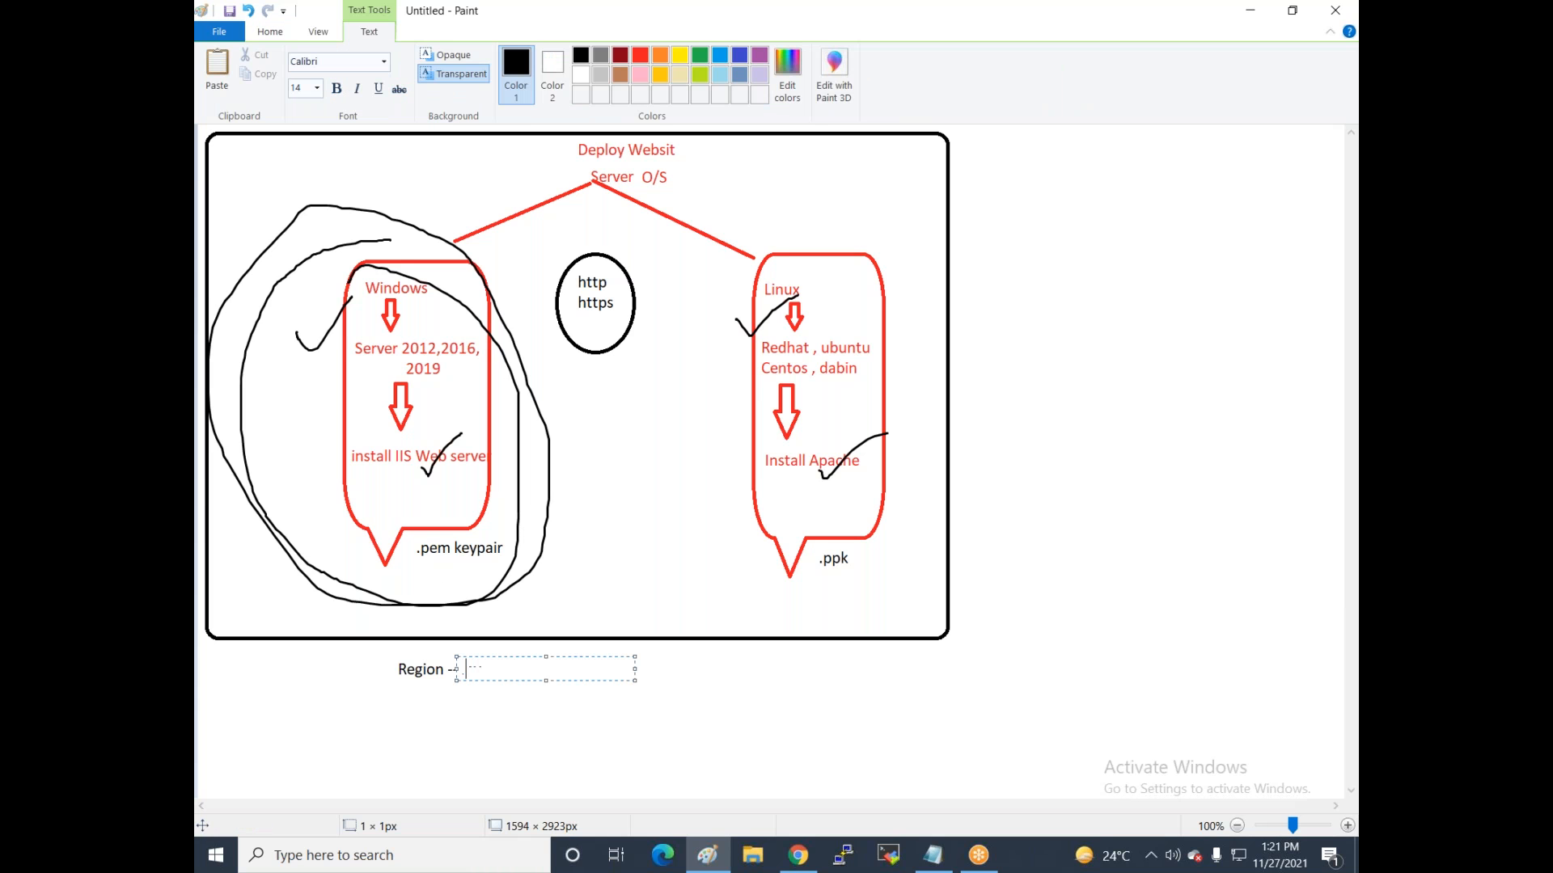
pyautogui.write('Mumbai')
pyautogui.click(1145, 462)
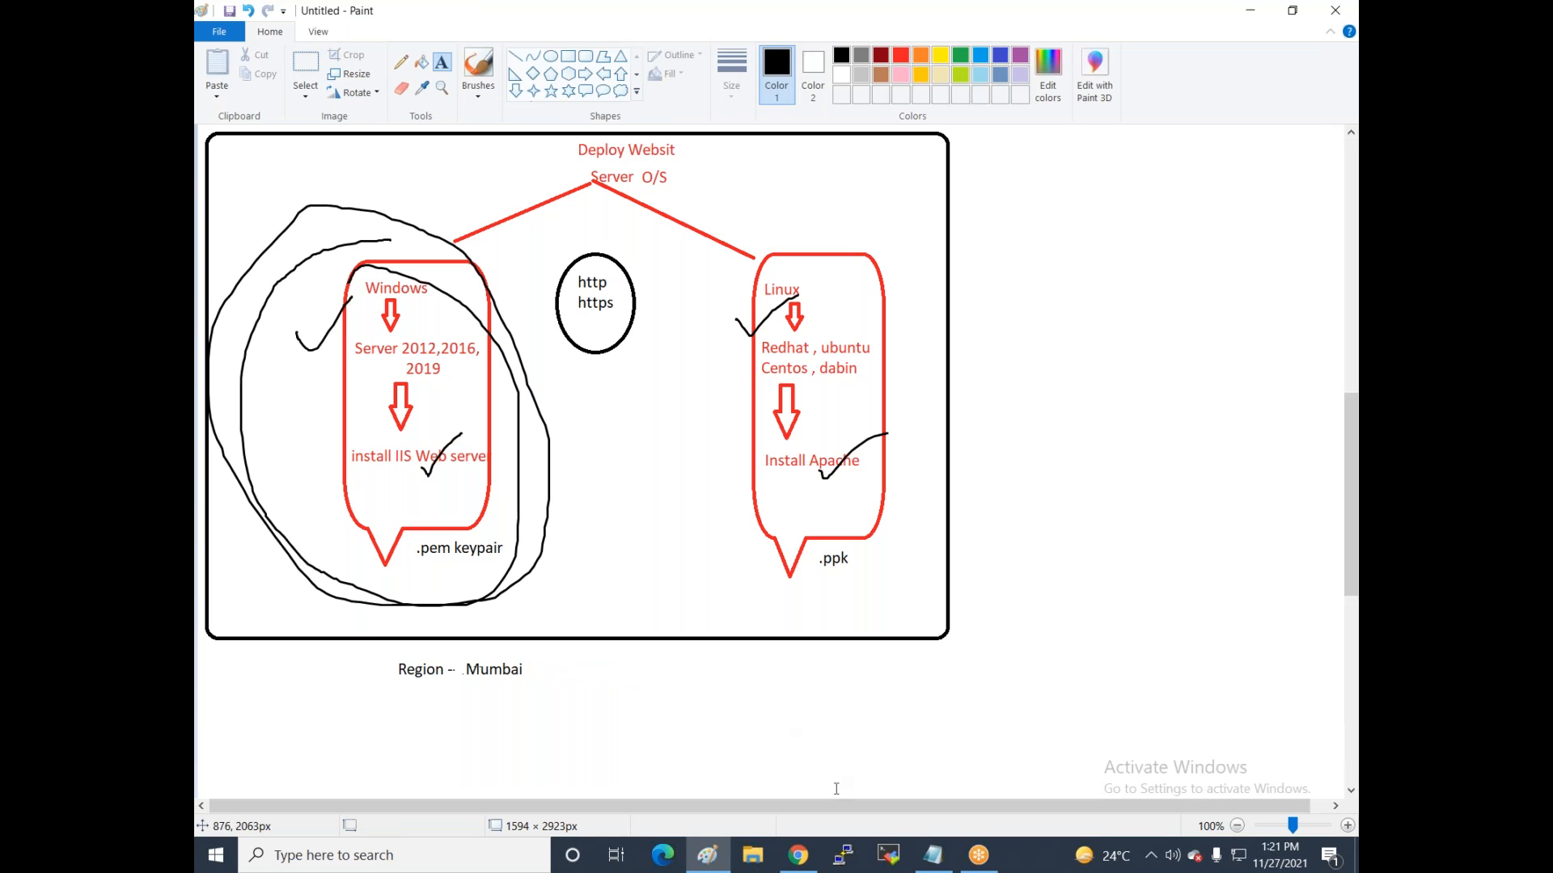
pyautogui.click(809, 866)
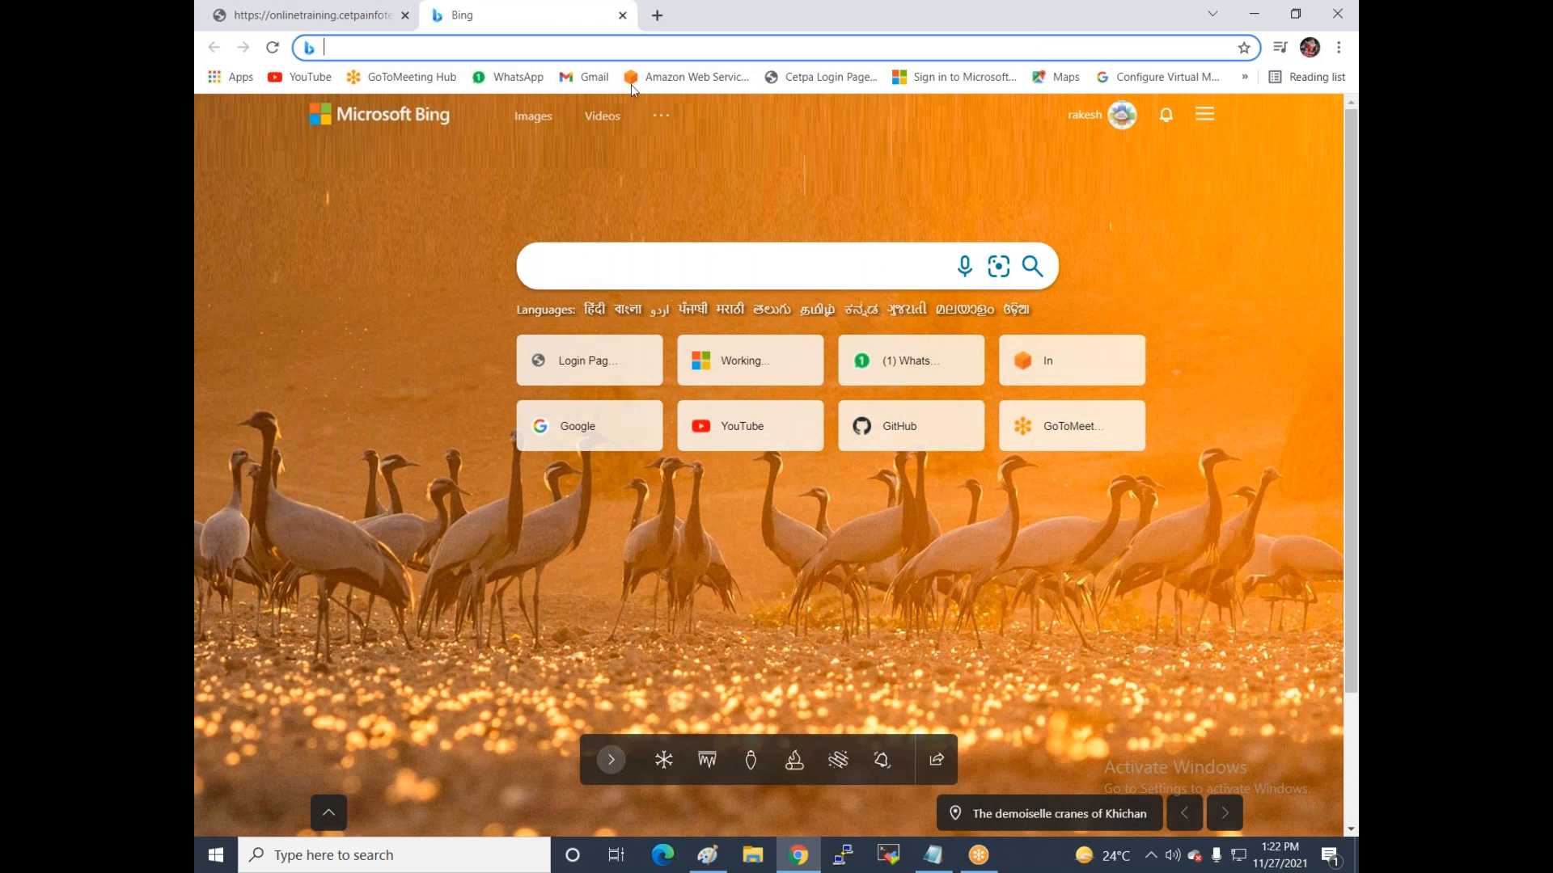
# Open the AWS sign-in page and submit the root user's email address.
pyautogui.click(695, 83)
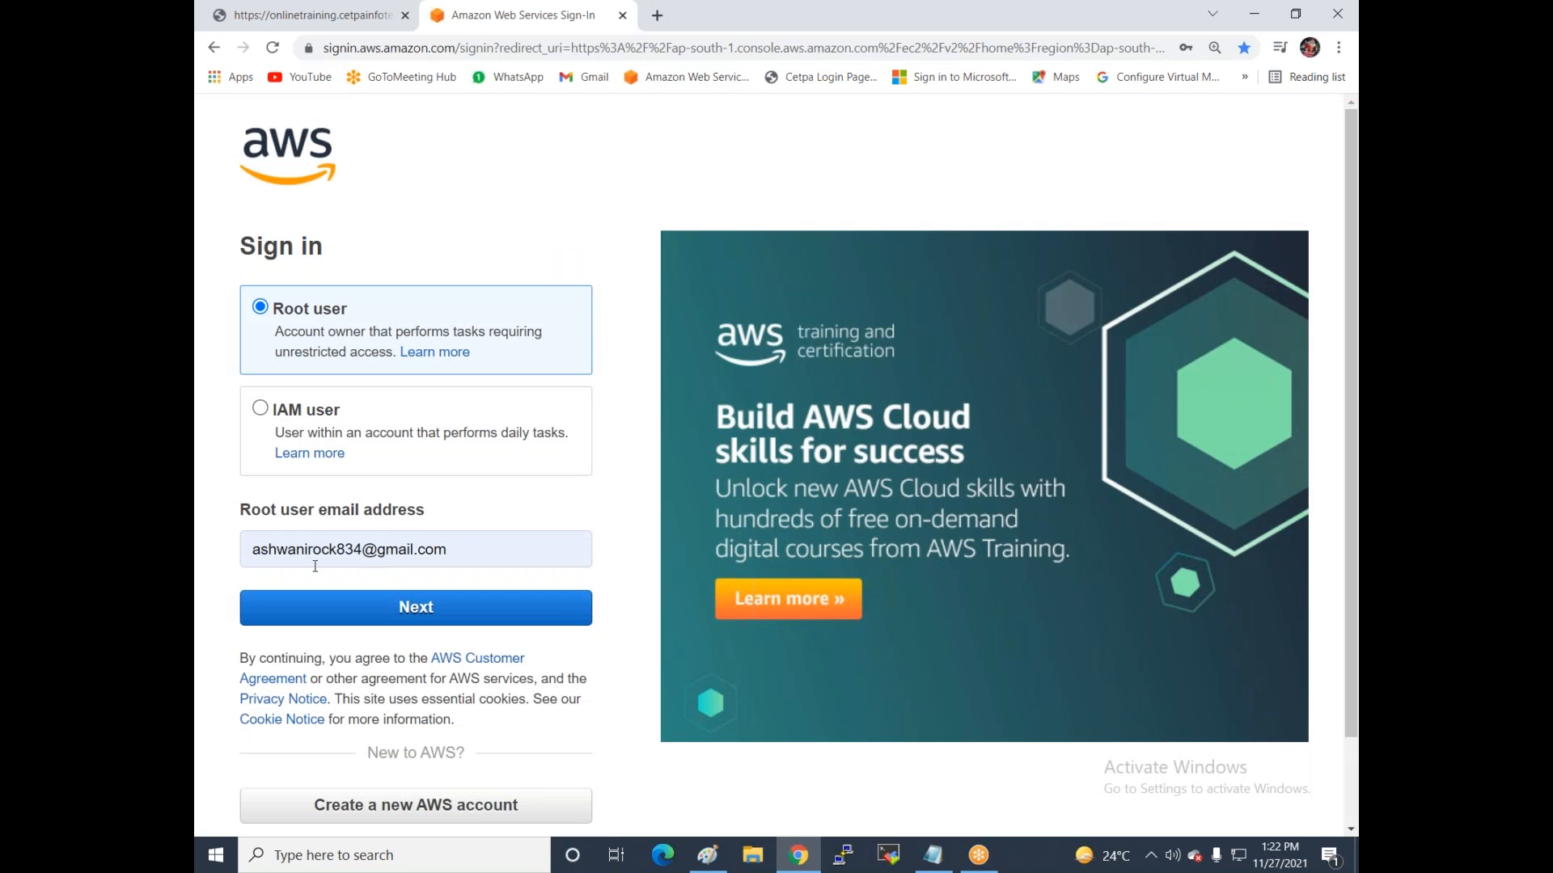
pyautogui.tripleClick(485, 544)
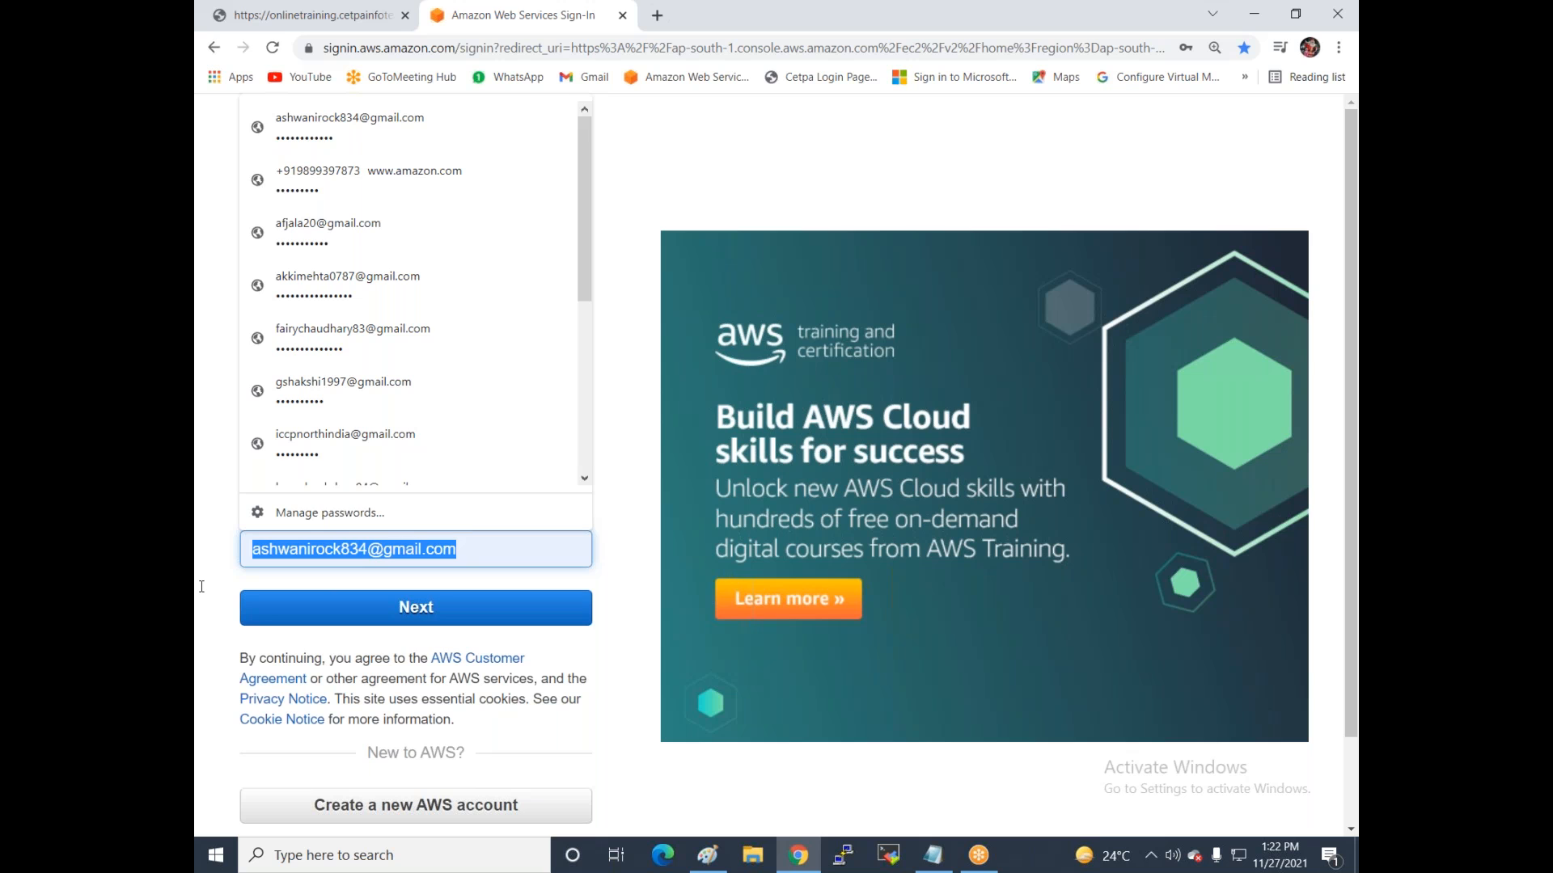
pyautogui.write('k')
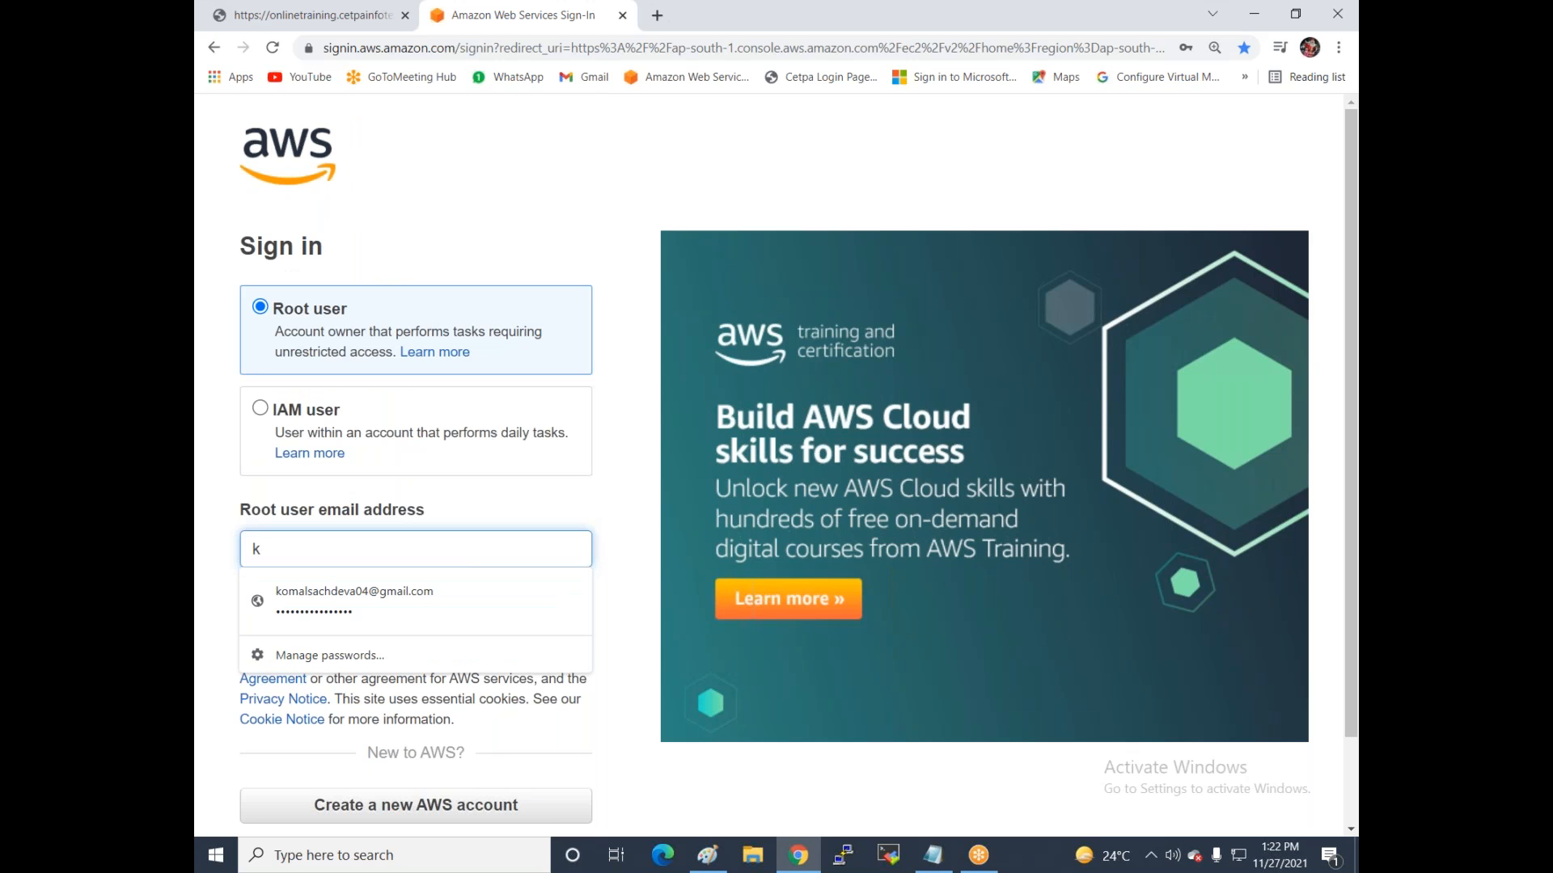
pyautogui.write('u')
pyautogui.press('BackSpace')
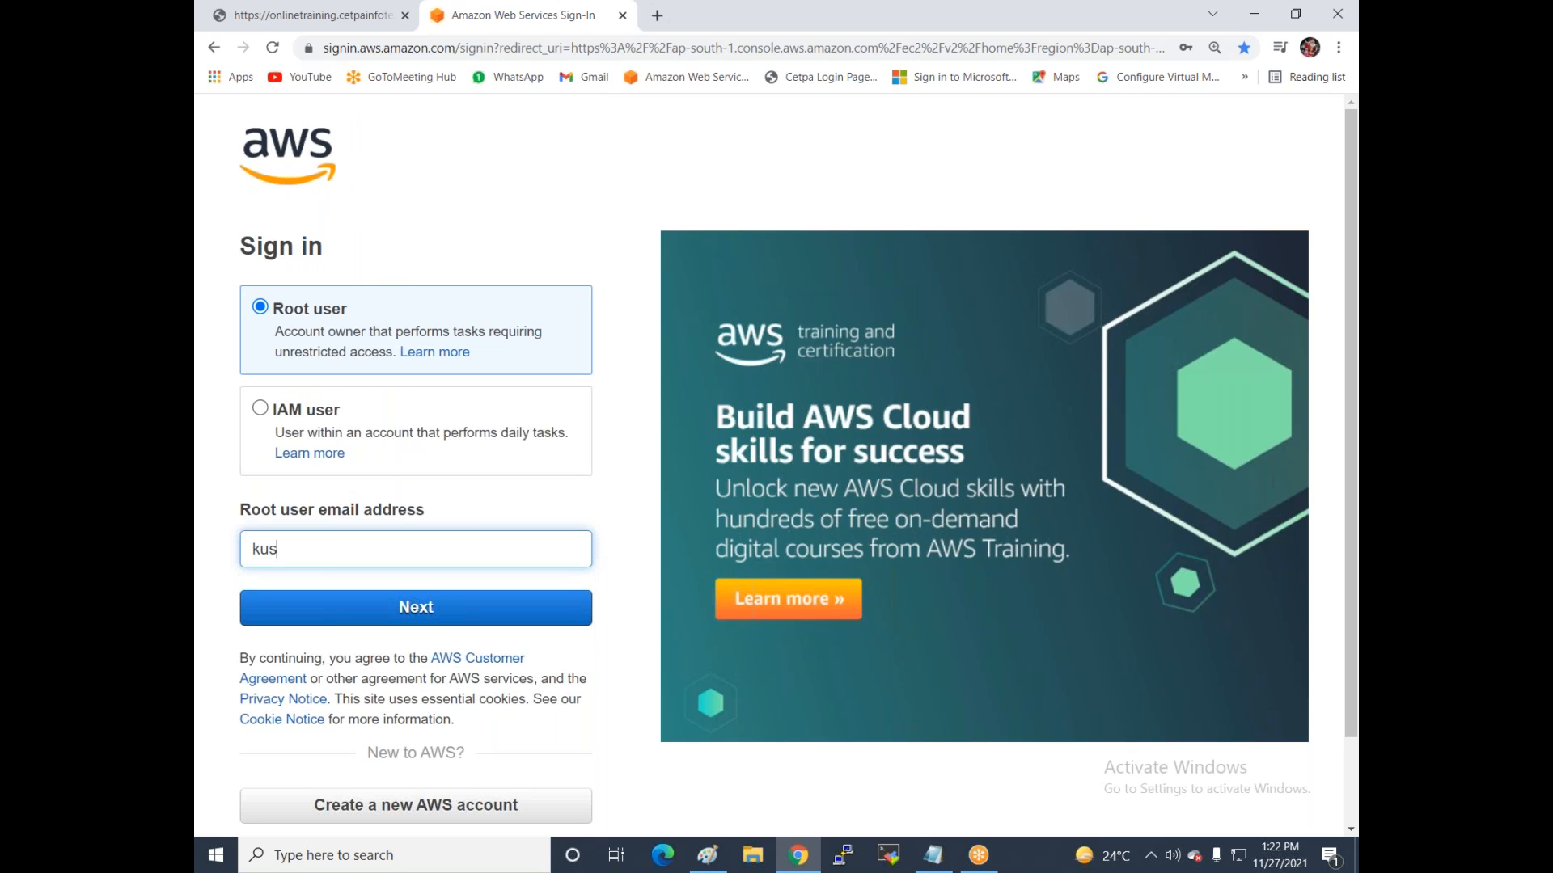
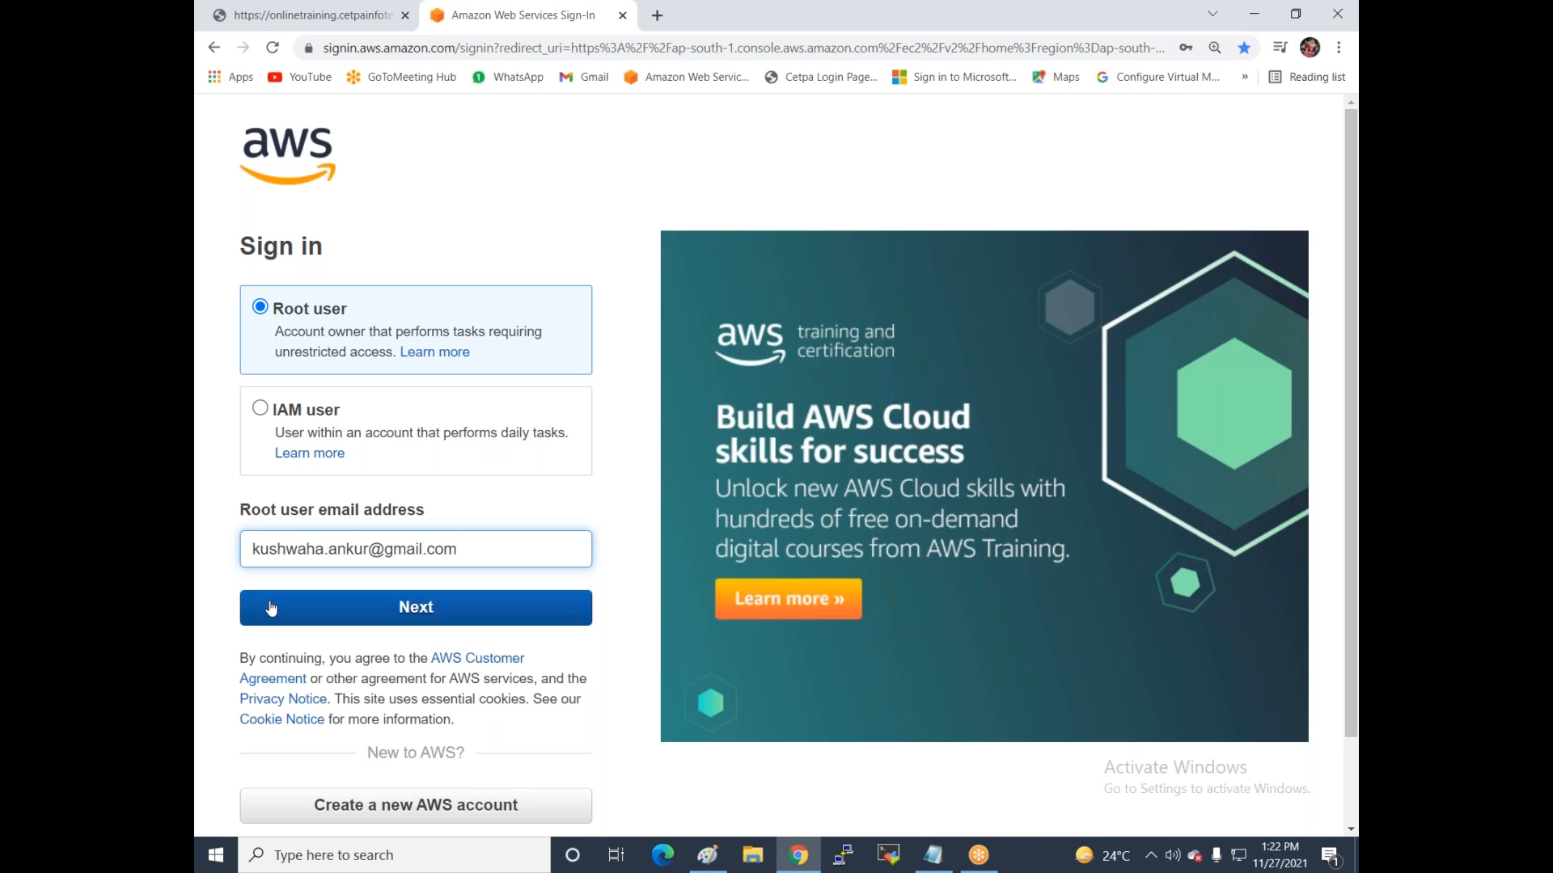
pyautogui.click(419, 610)
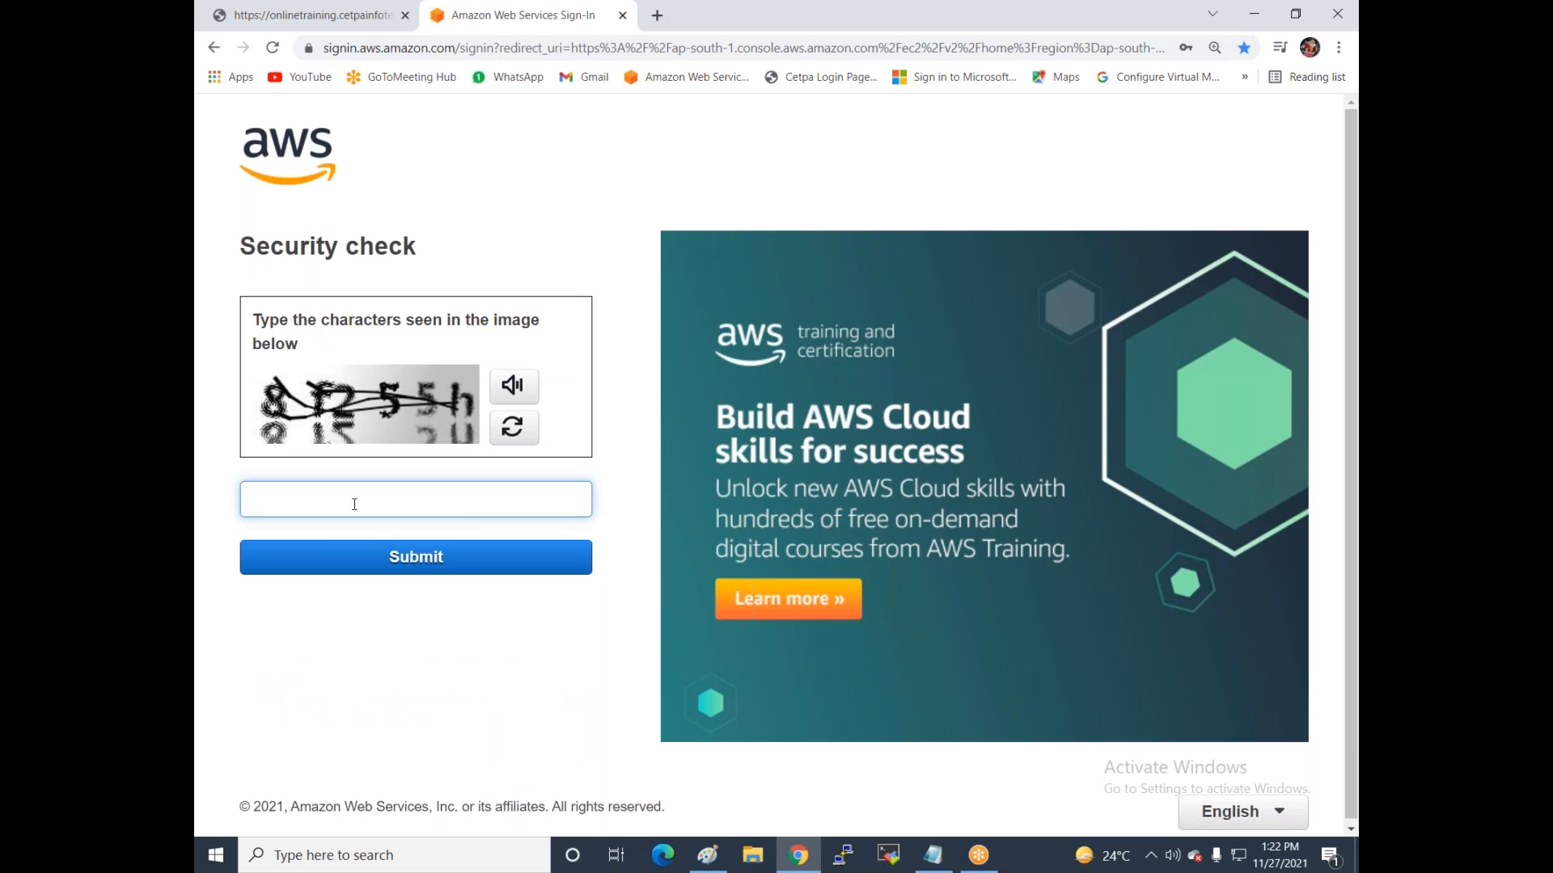
# Enter the security-check characters and the account password to sign in.
pyautogui.write('8f255h')
pyautogui.click(390, 558)
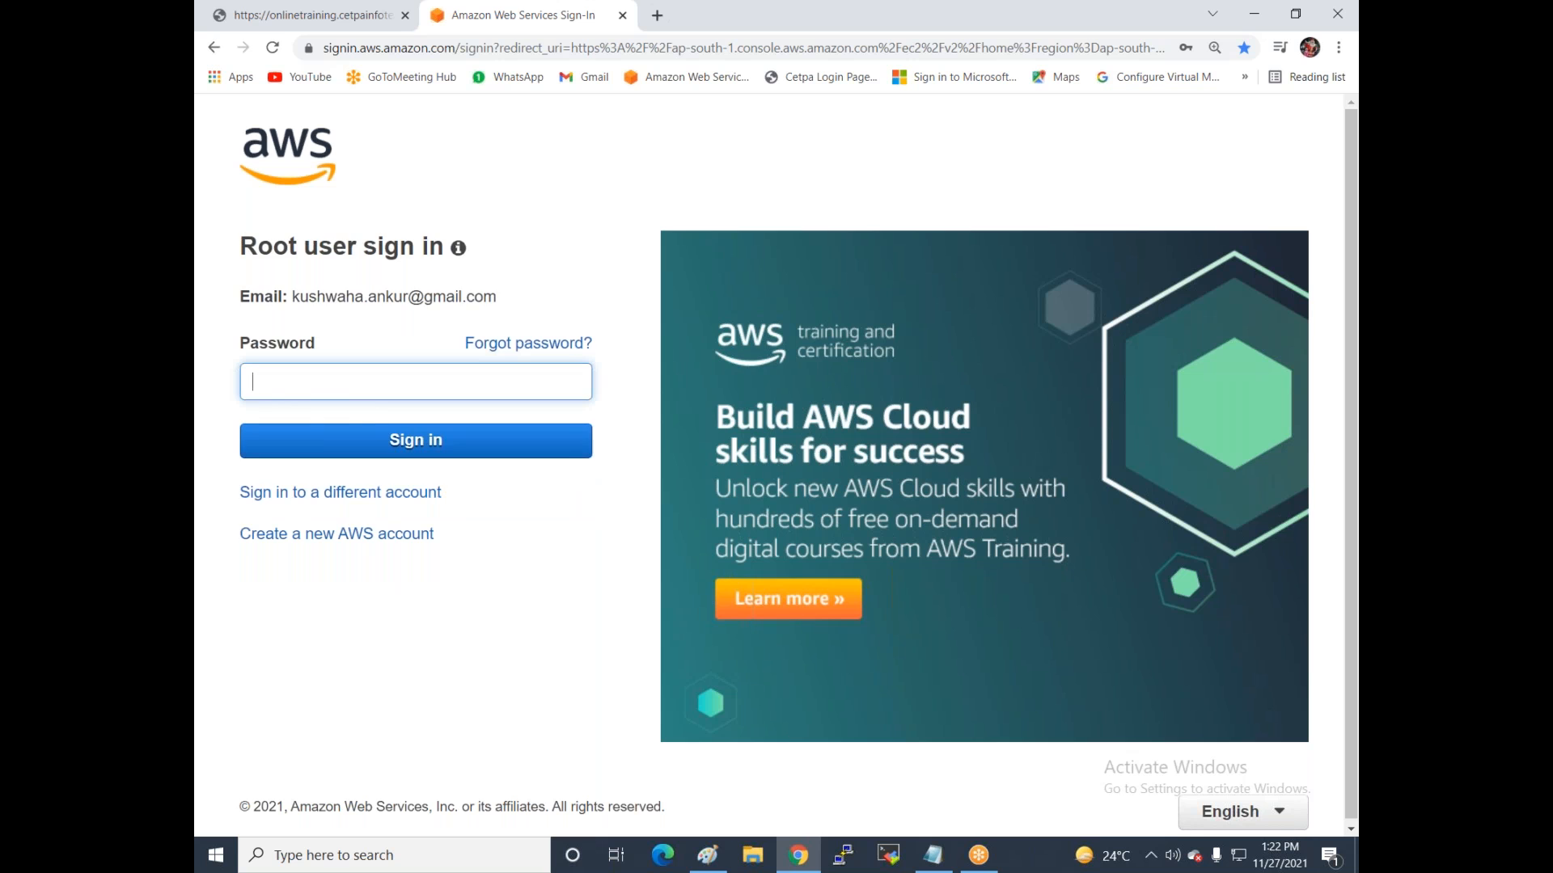
pyautogui.click(276, 381)
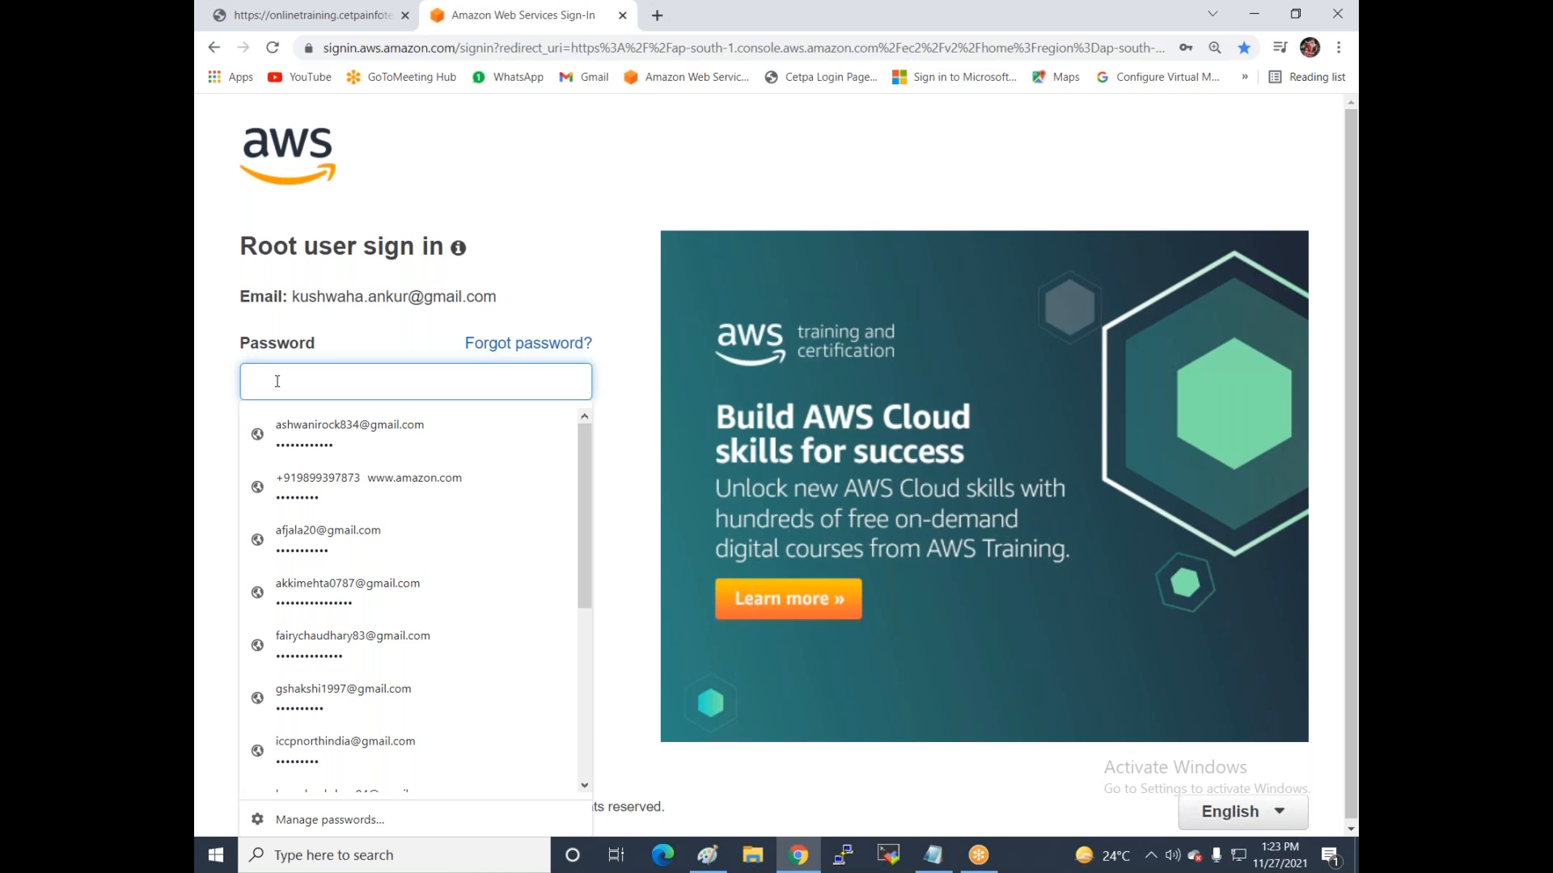
pyautogui.write('****')
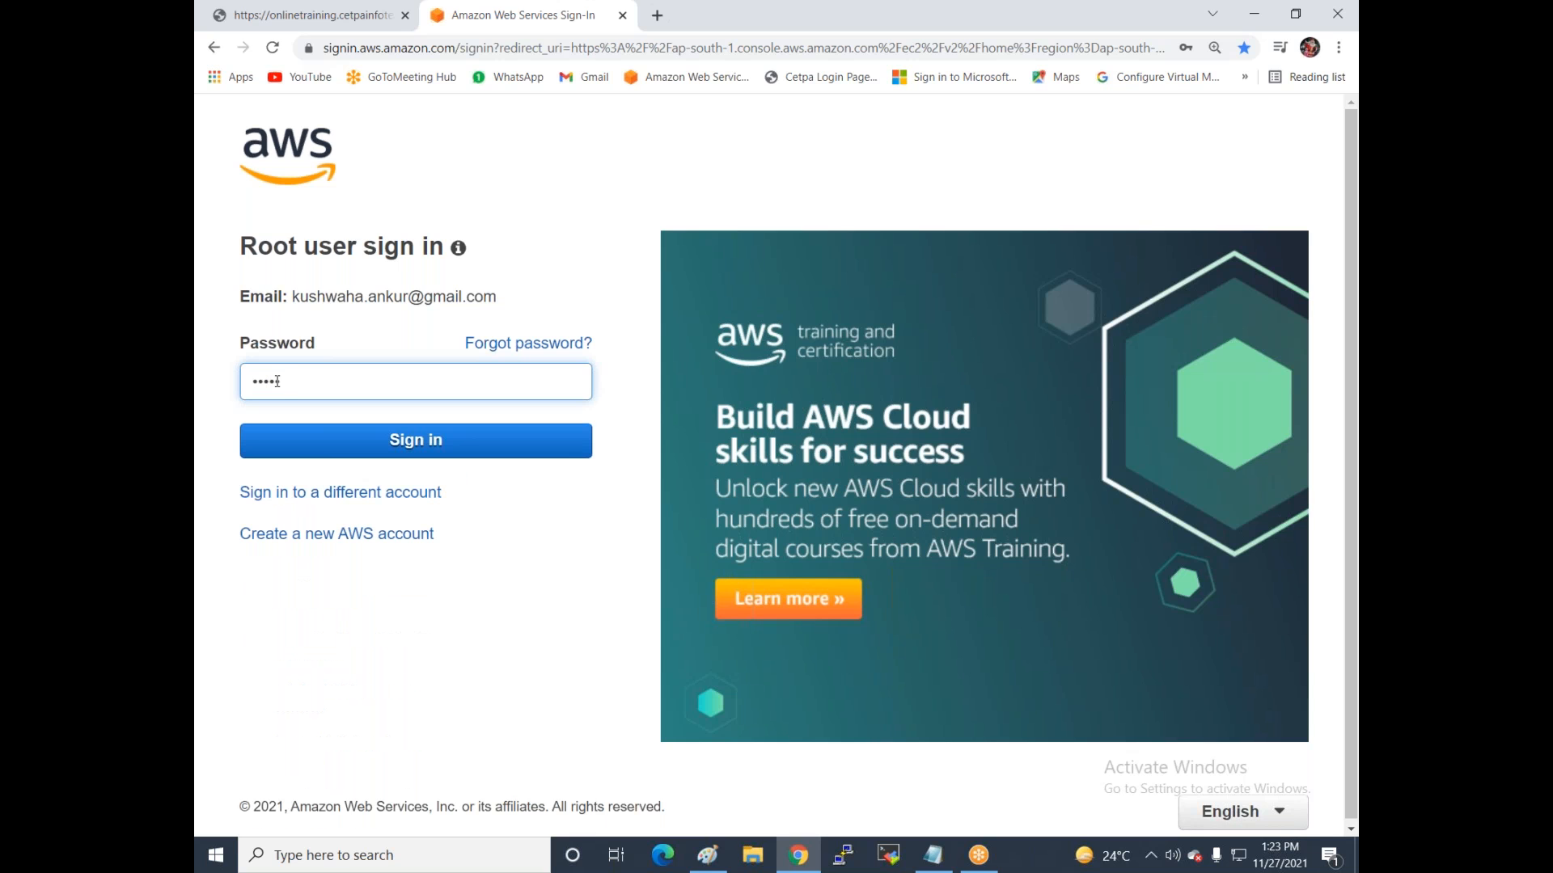
pyautogui.write('******')
pyautogui.press('Return')
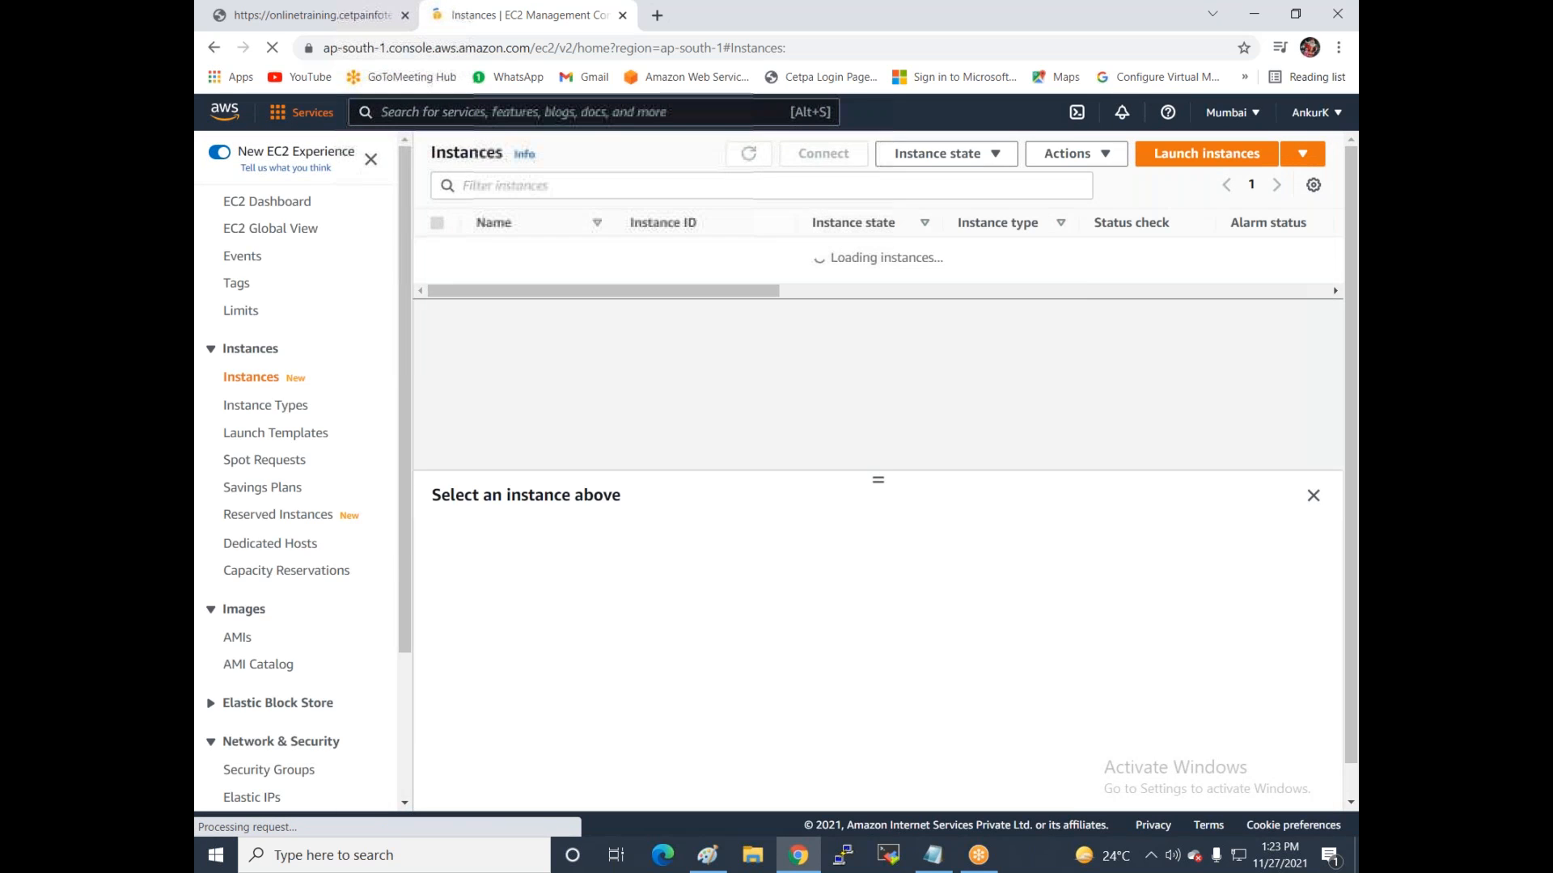
pyautogui.click(302, 112)
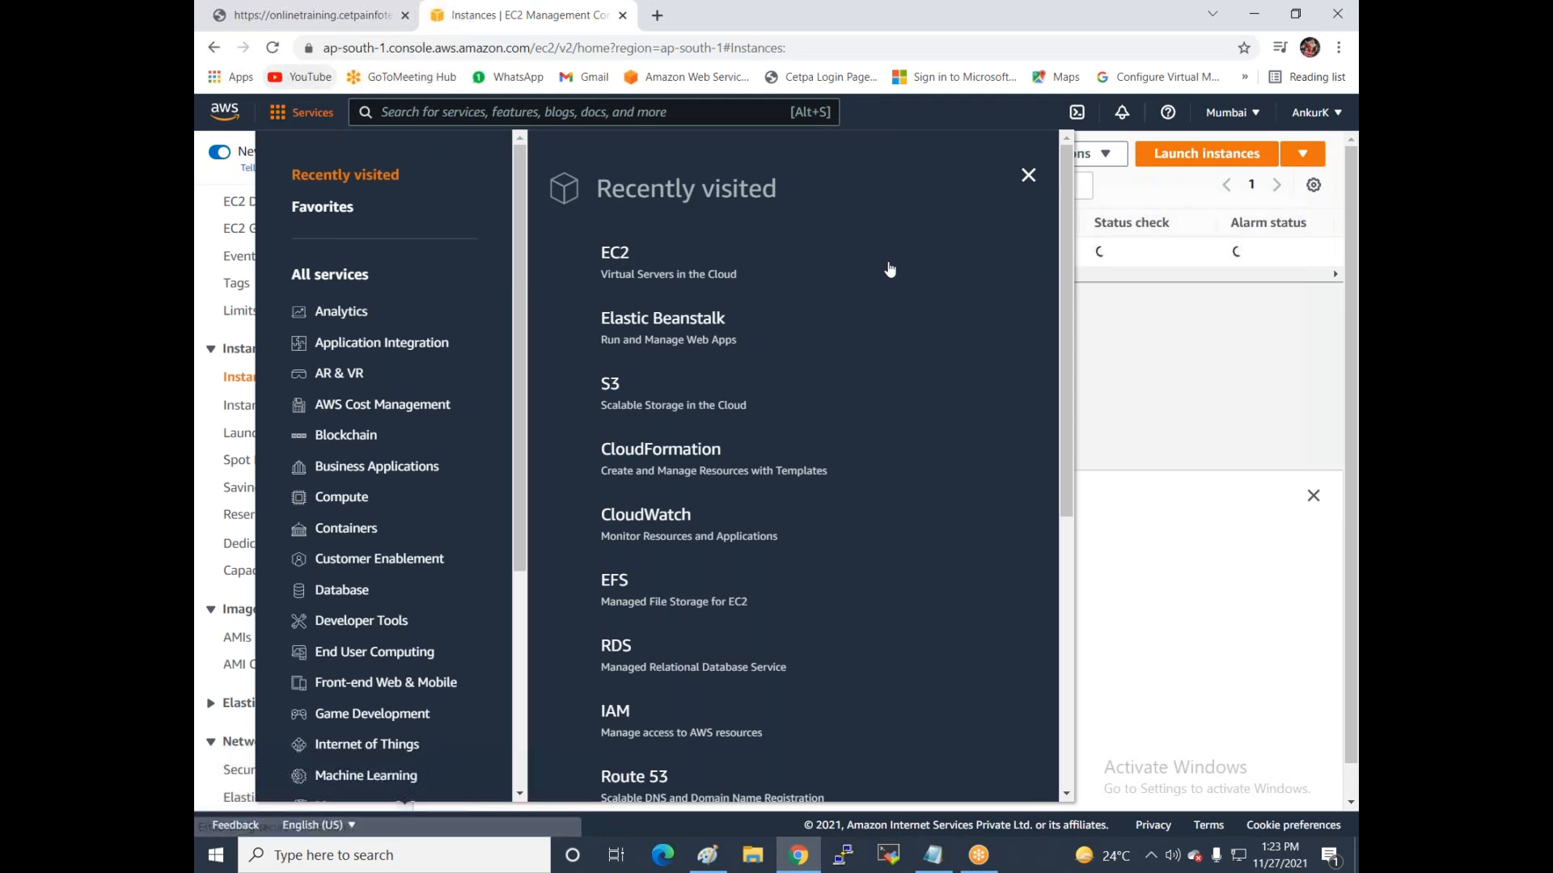
pyautogui.click(631, 254)
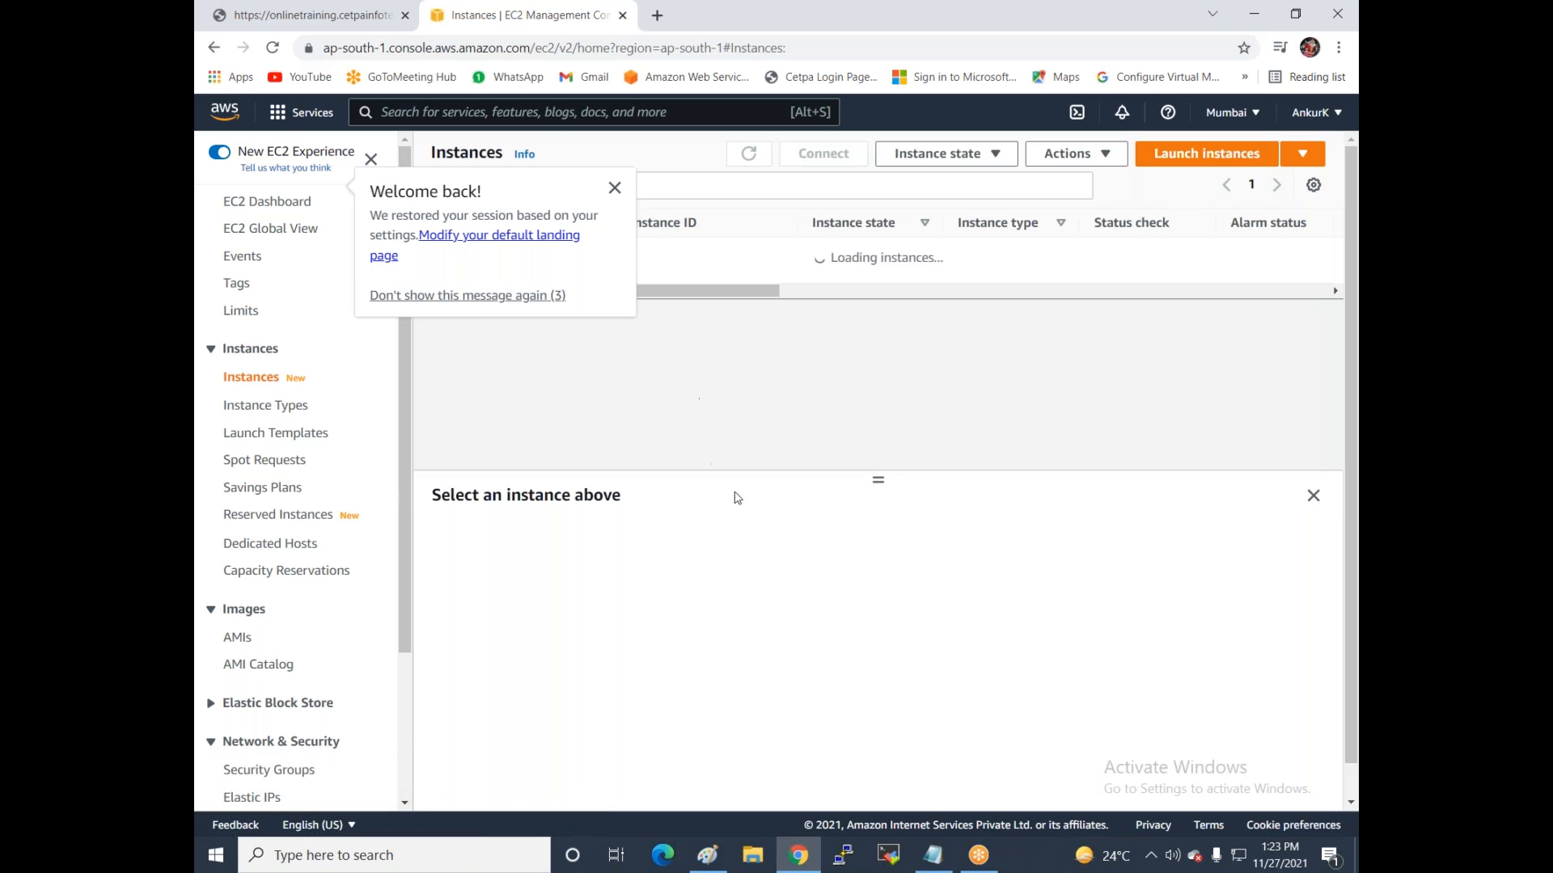
pyautogui.click(1231, 112)
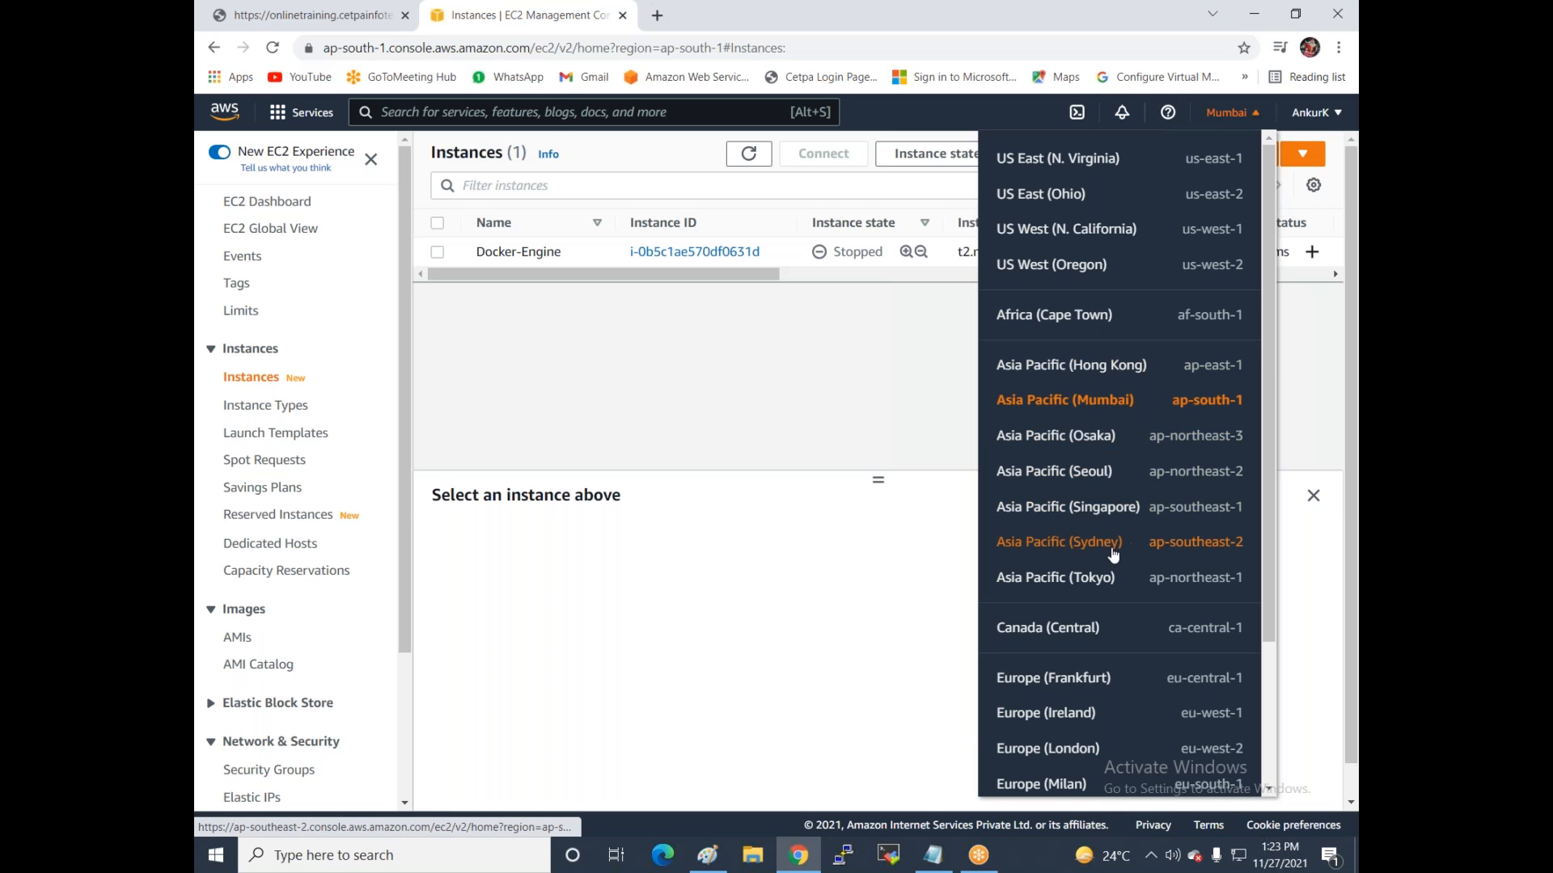
pyautogui.scroll(-2, 1105, 603)
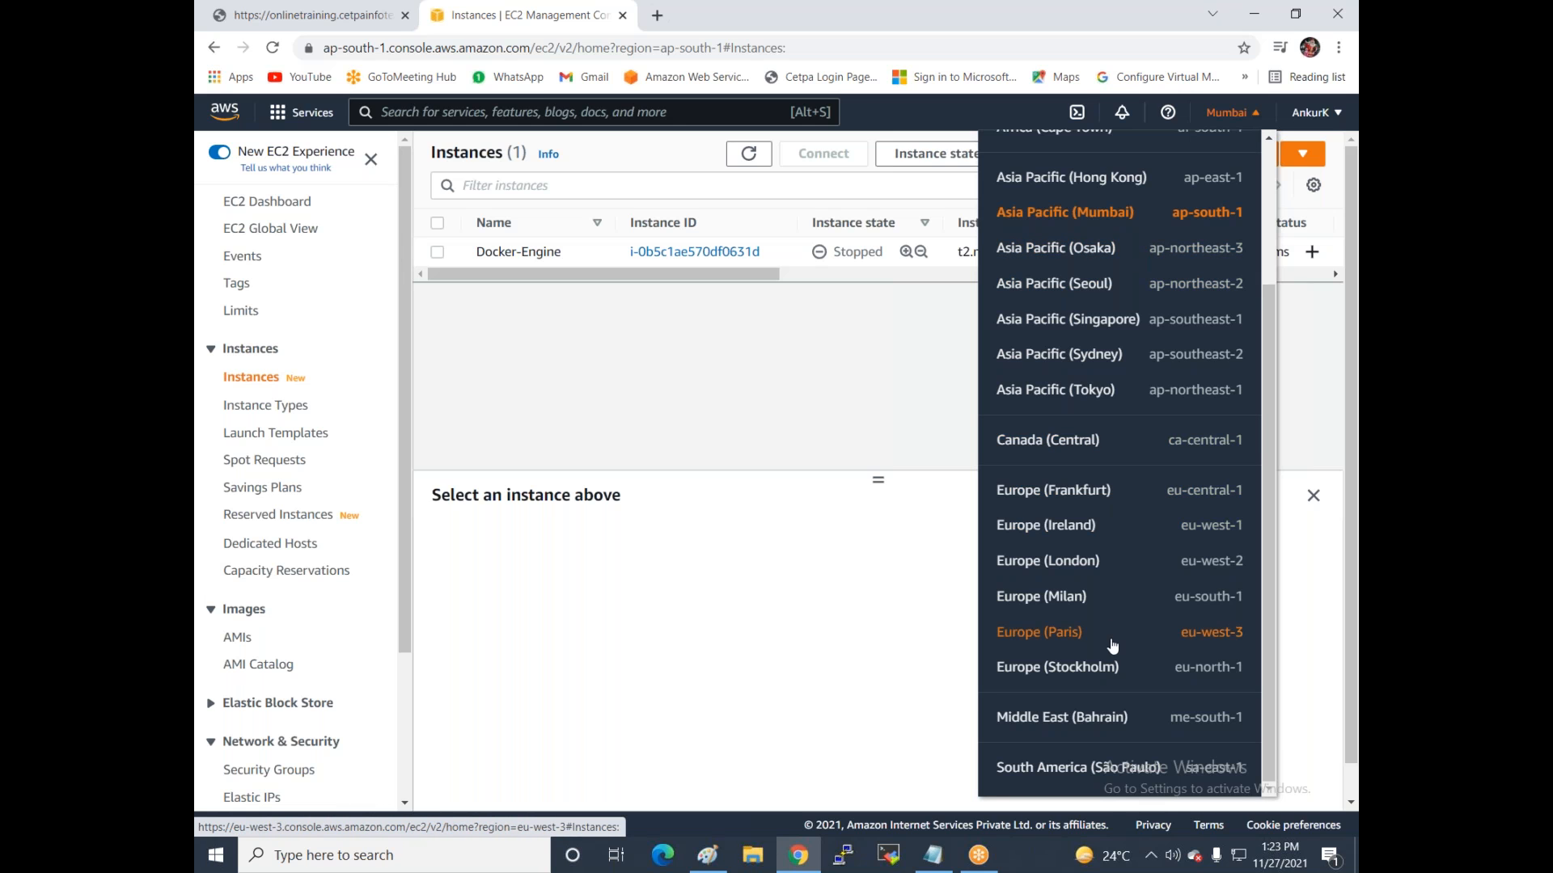
pyautogui.scroll(3, 1111, 644)
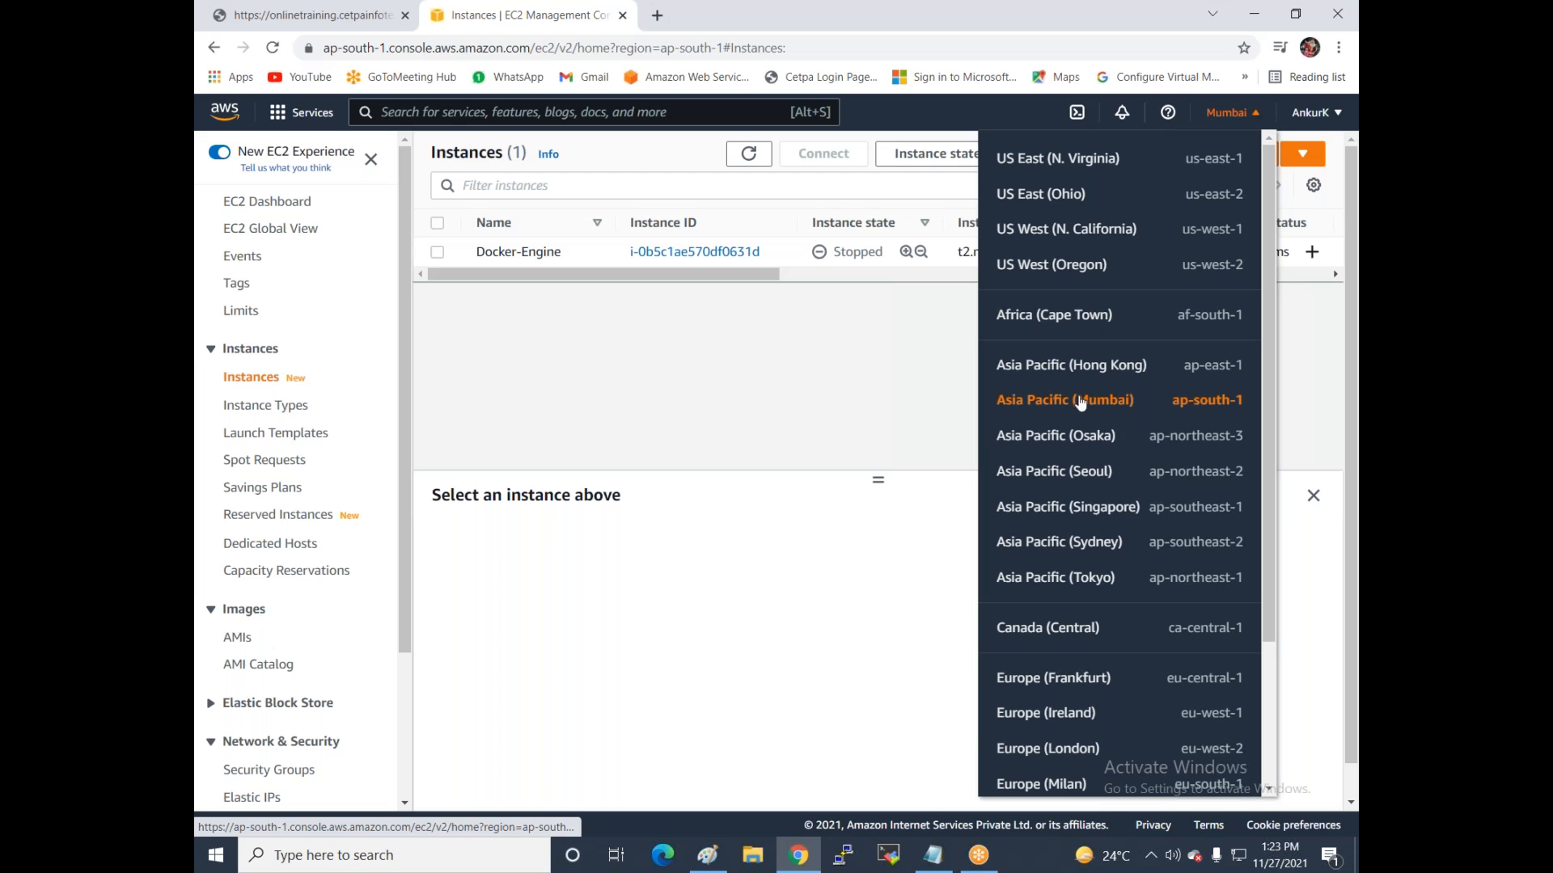
pyautogui.click(845, 362)
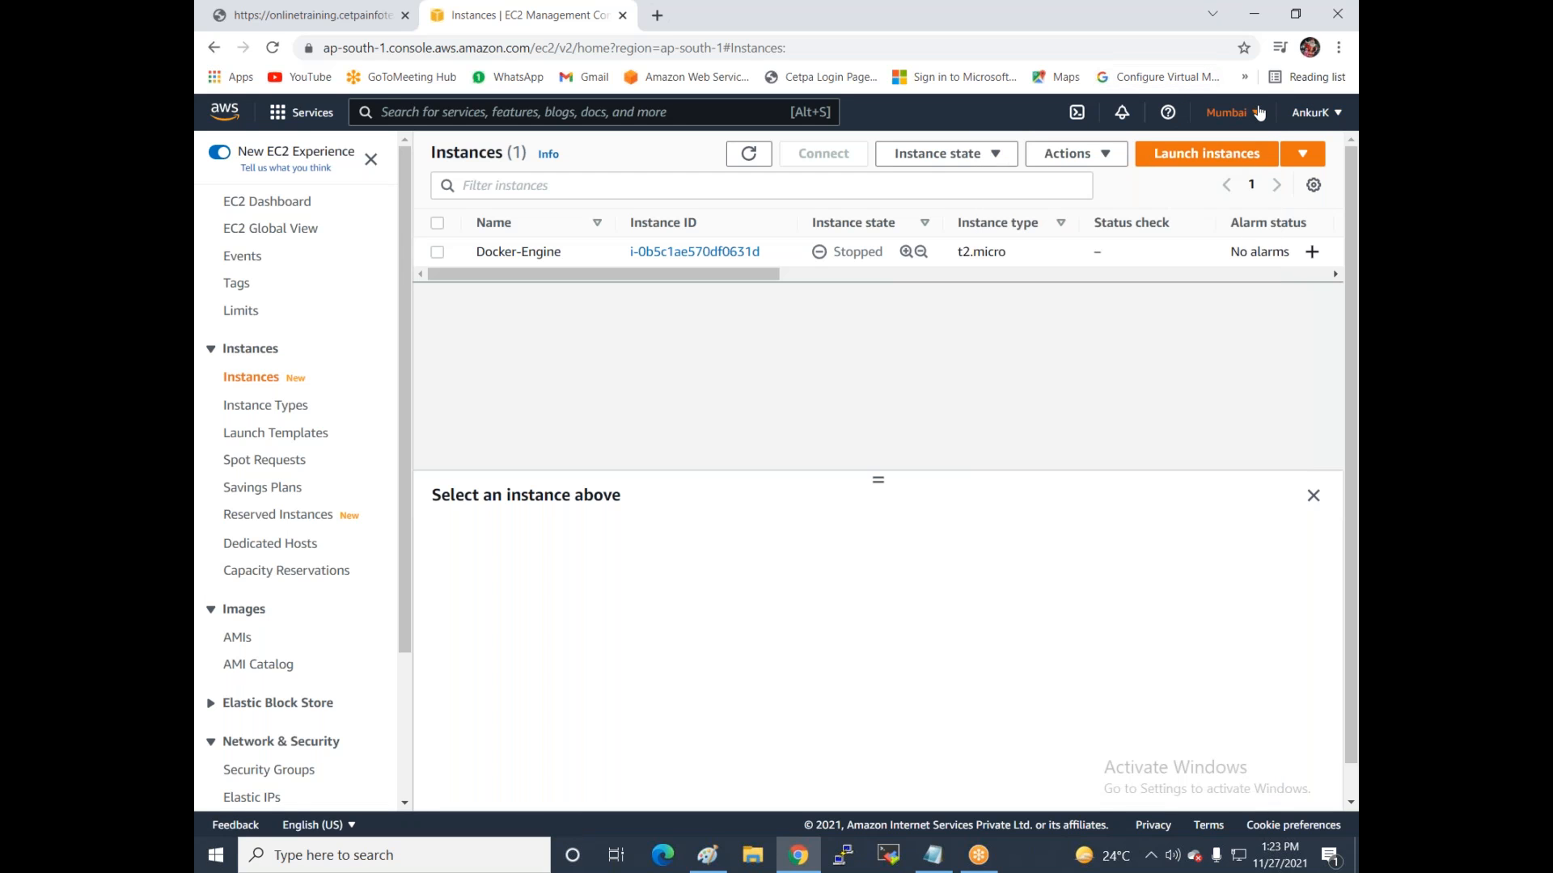
pyautogui.scroll(-1, 400, 224)
pyautogui.scroll(-1, 399, 225)
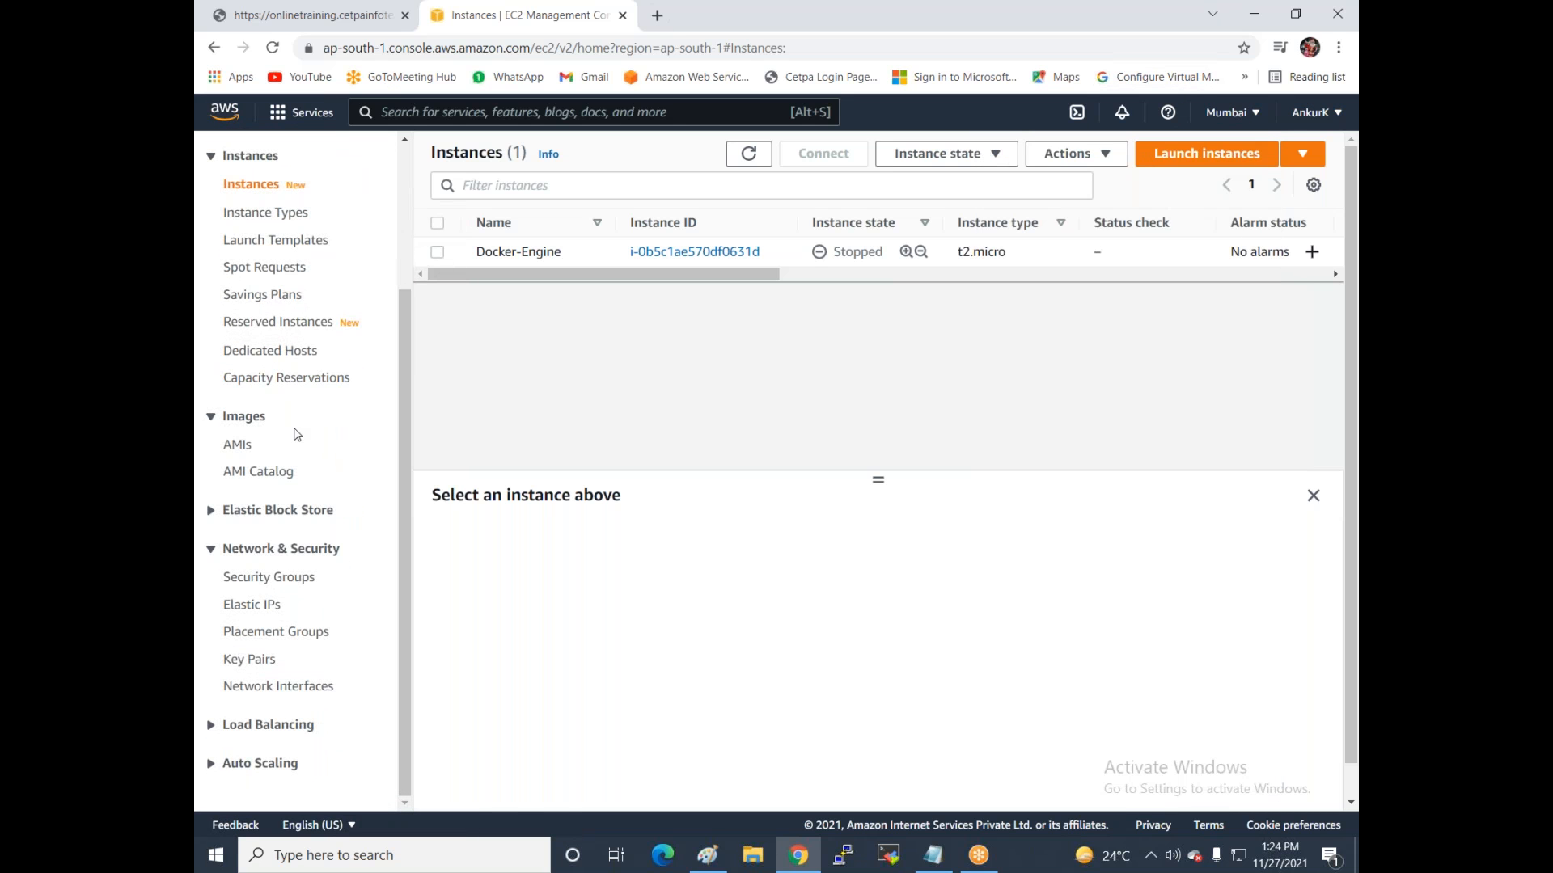
# Delete the SecGrp1 and Linux-SG security groups, confirming with 'delete'.
pyautogui.click(266, 579)
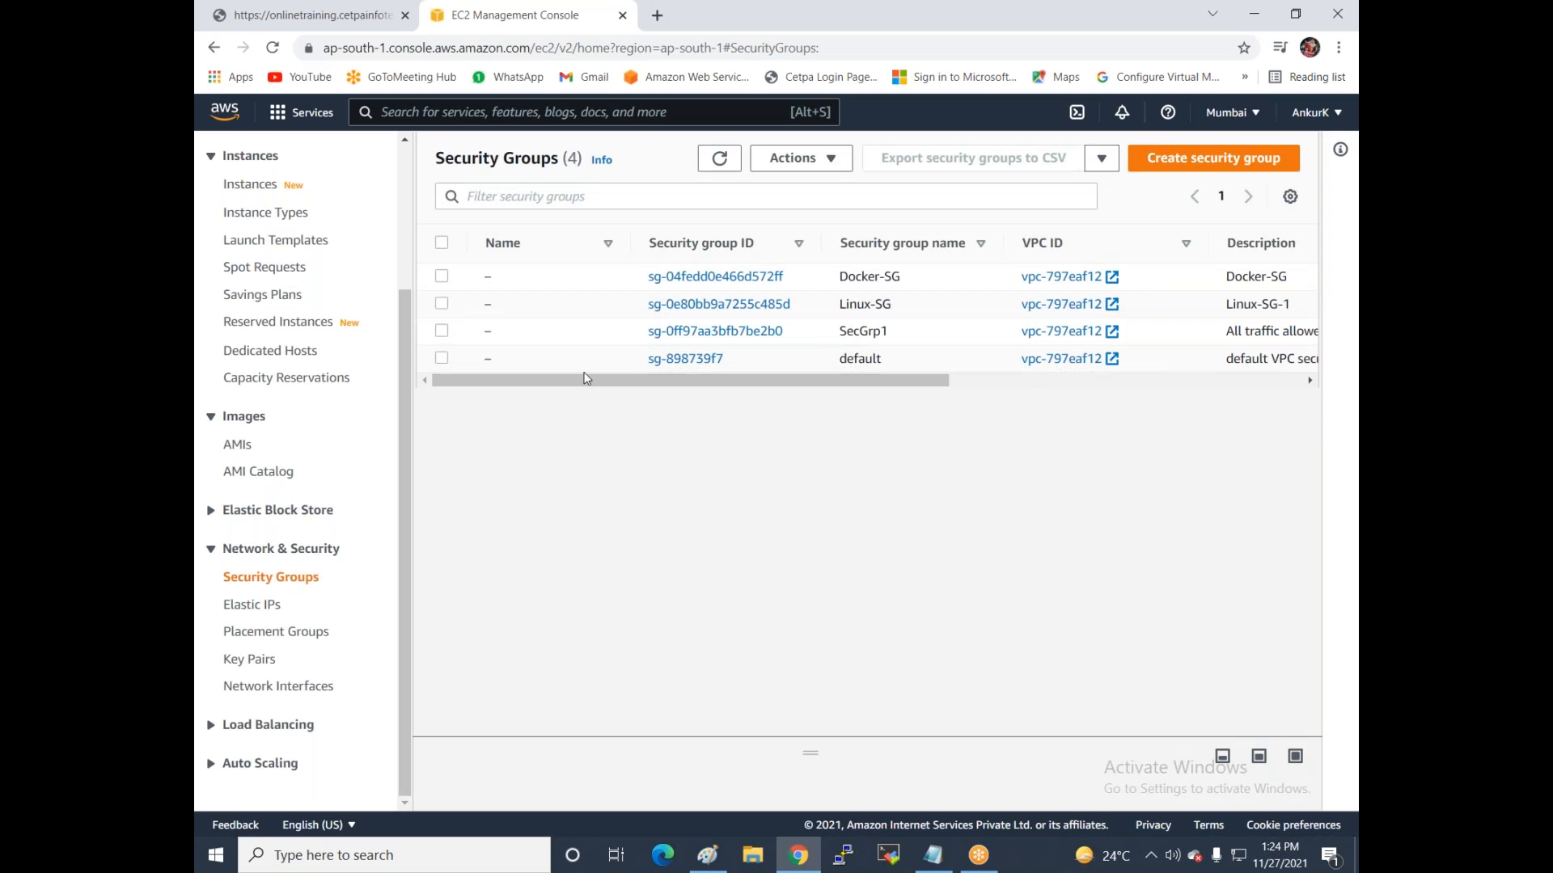
pyautogui.click(441, 331)
pyautogui.click(442, 304)
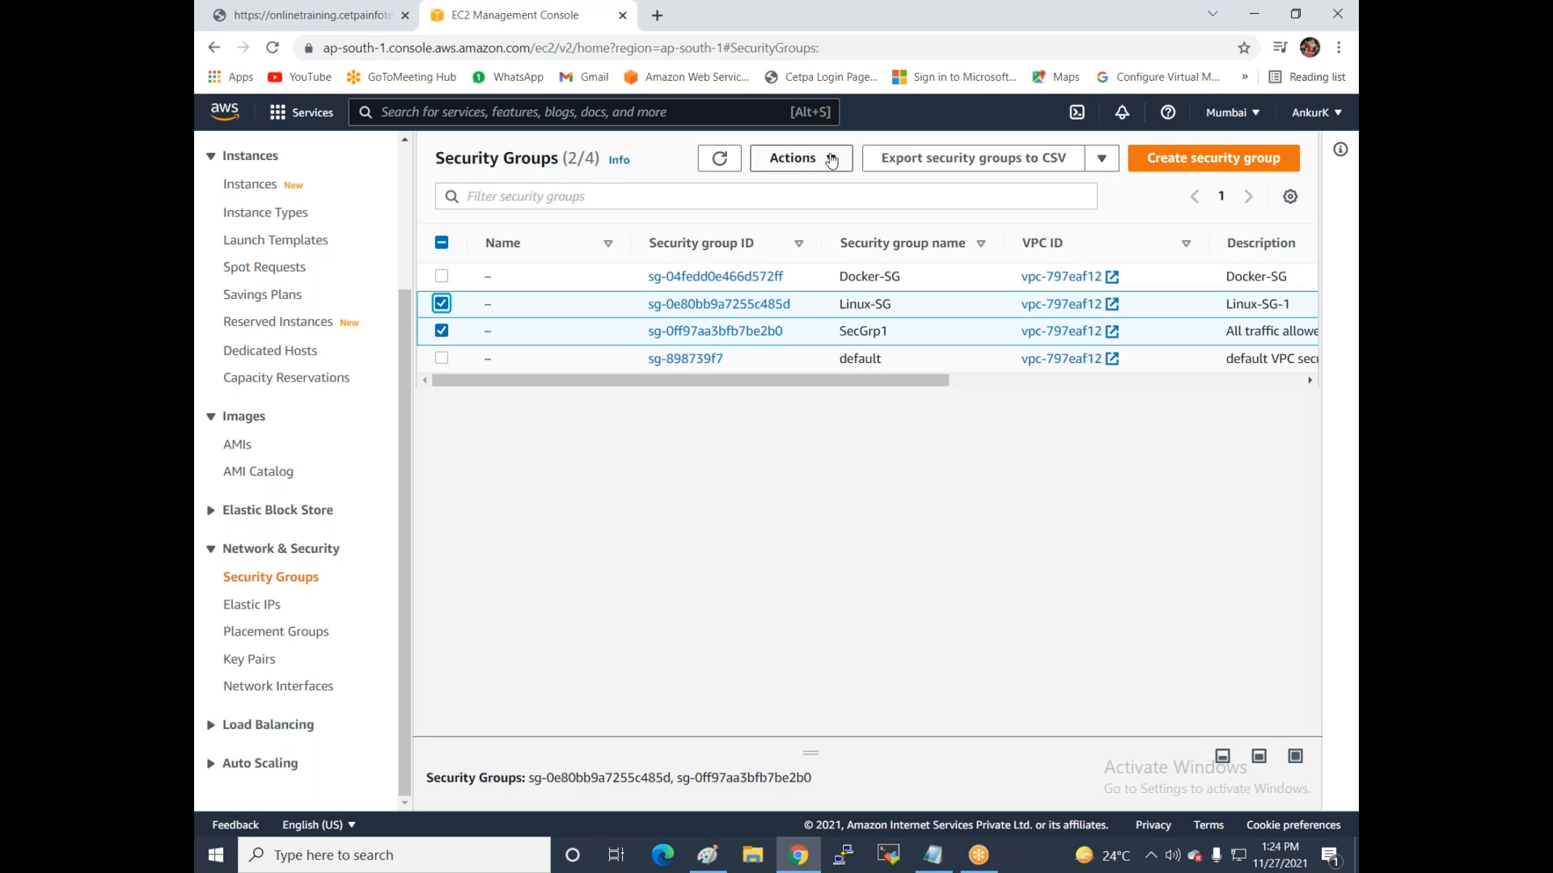
pyautogui.click(831, 161)
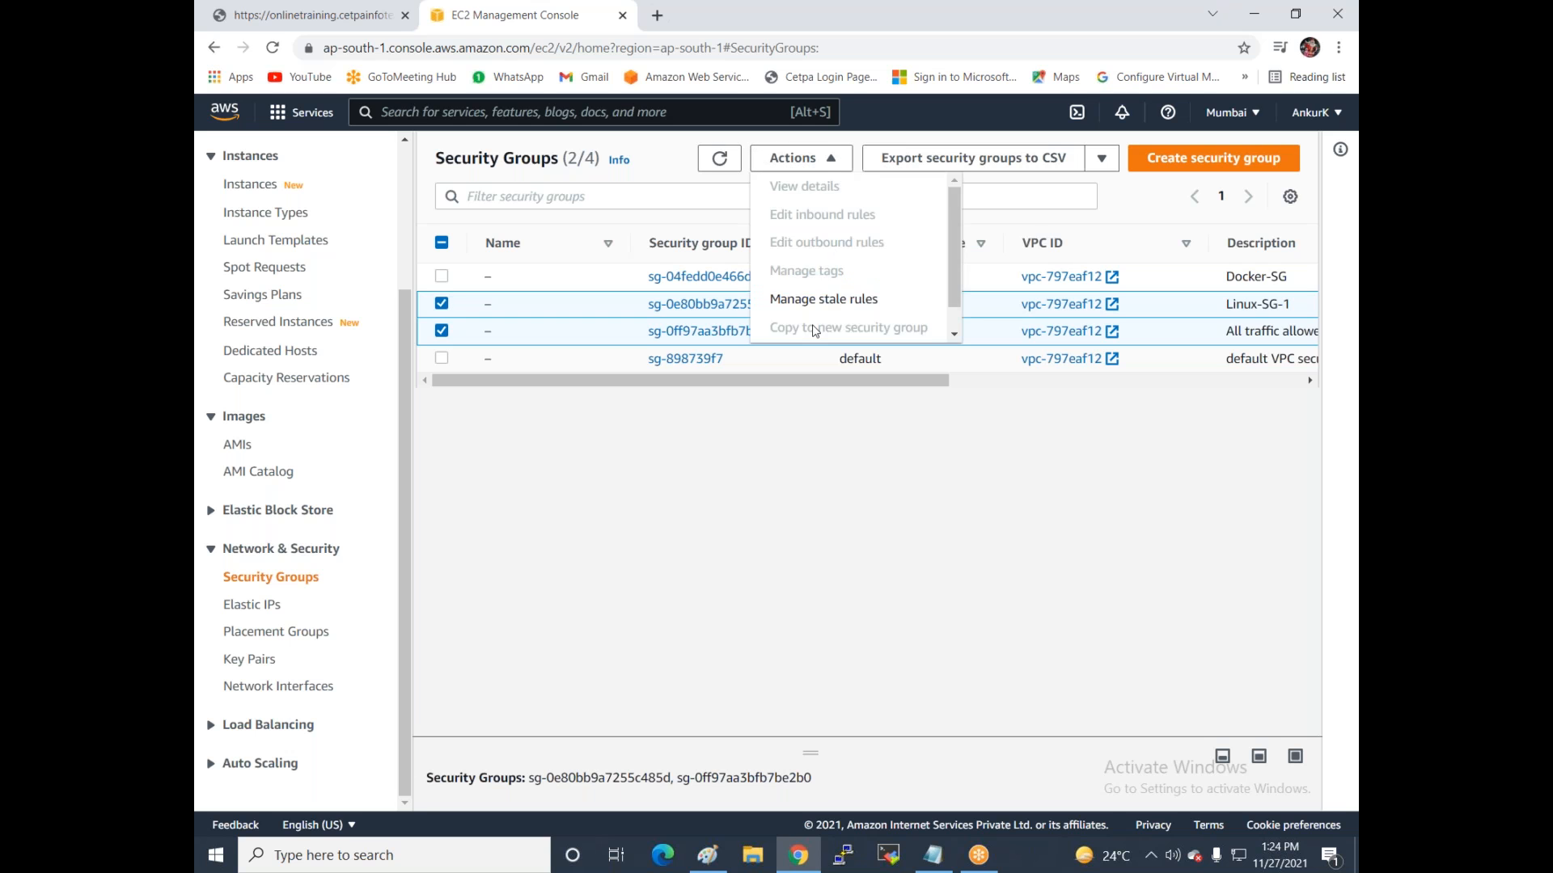
pyautogui.click(834, 336)
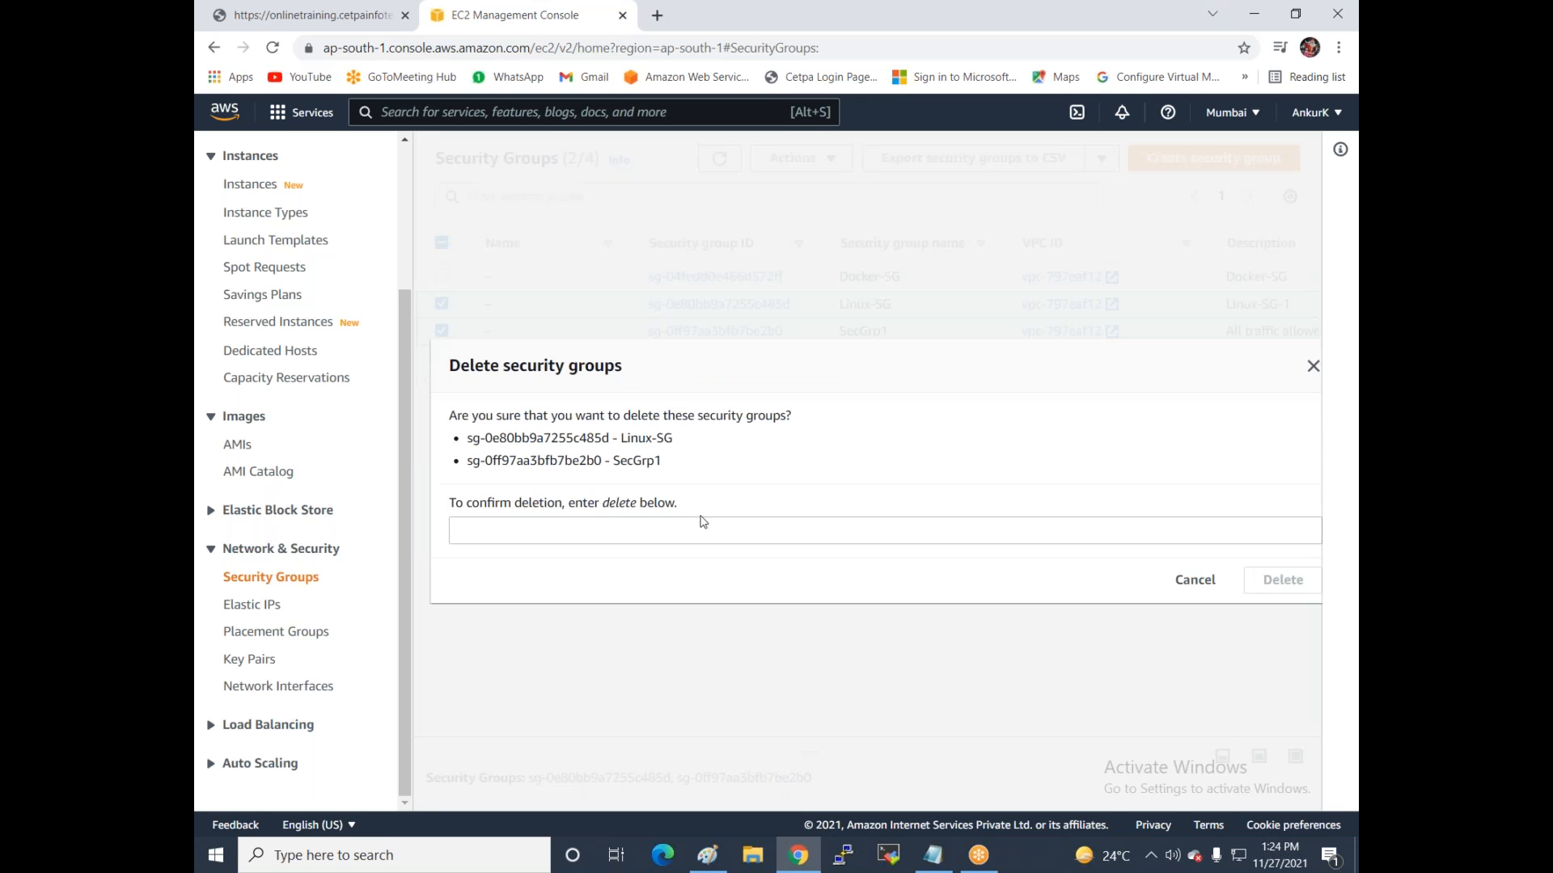
pyautogui.click(648, 534)
pyautogui.write('d')
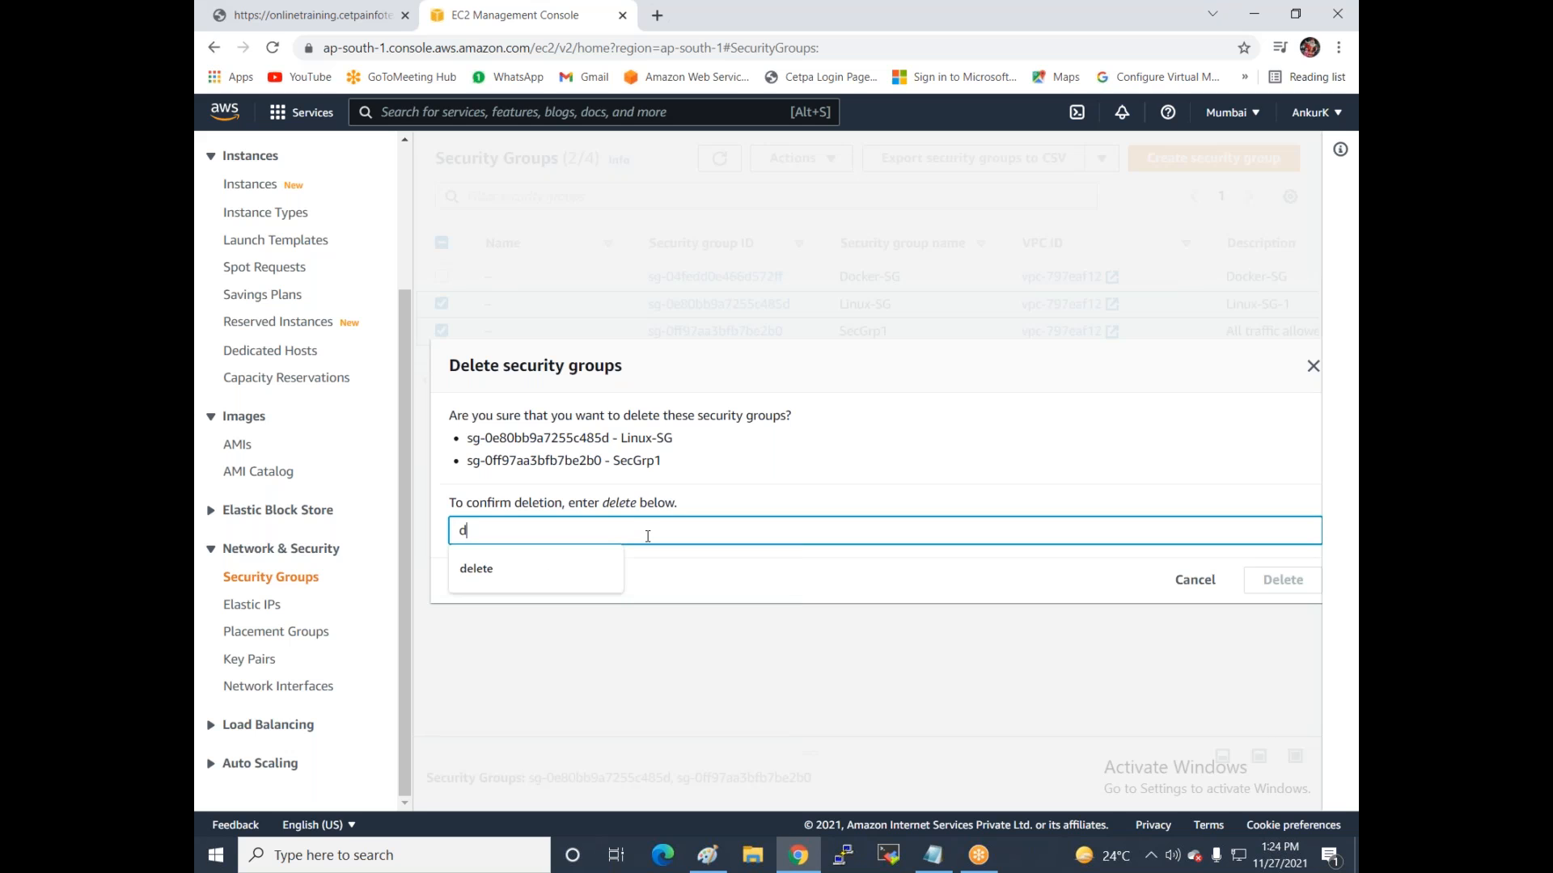
pyautogui.write('elete')
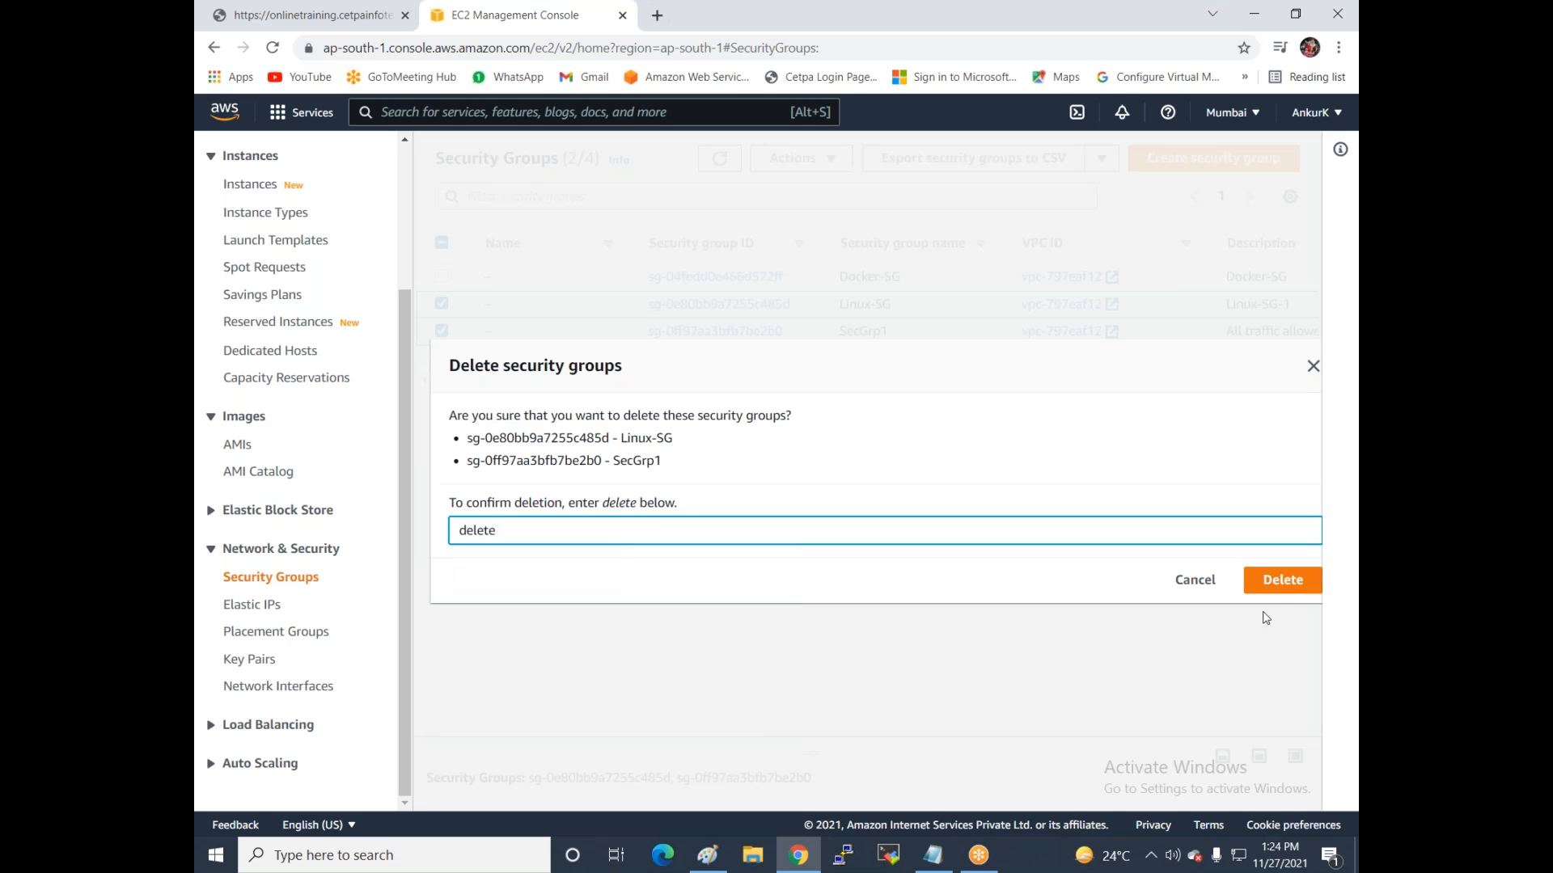
pyautogui.click(1276, 580)
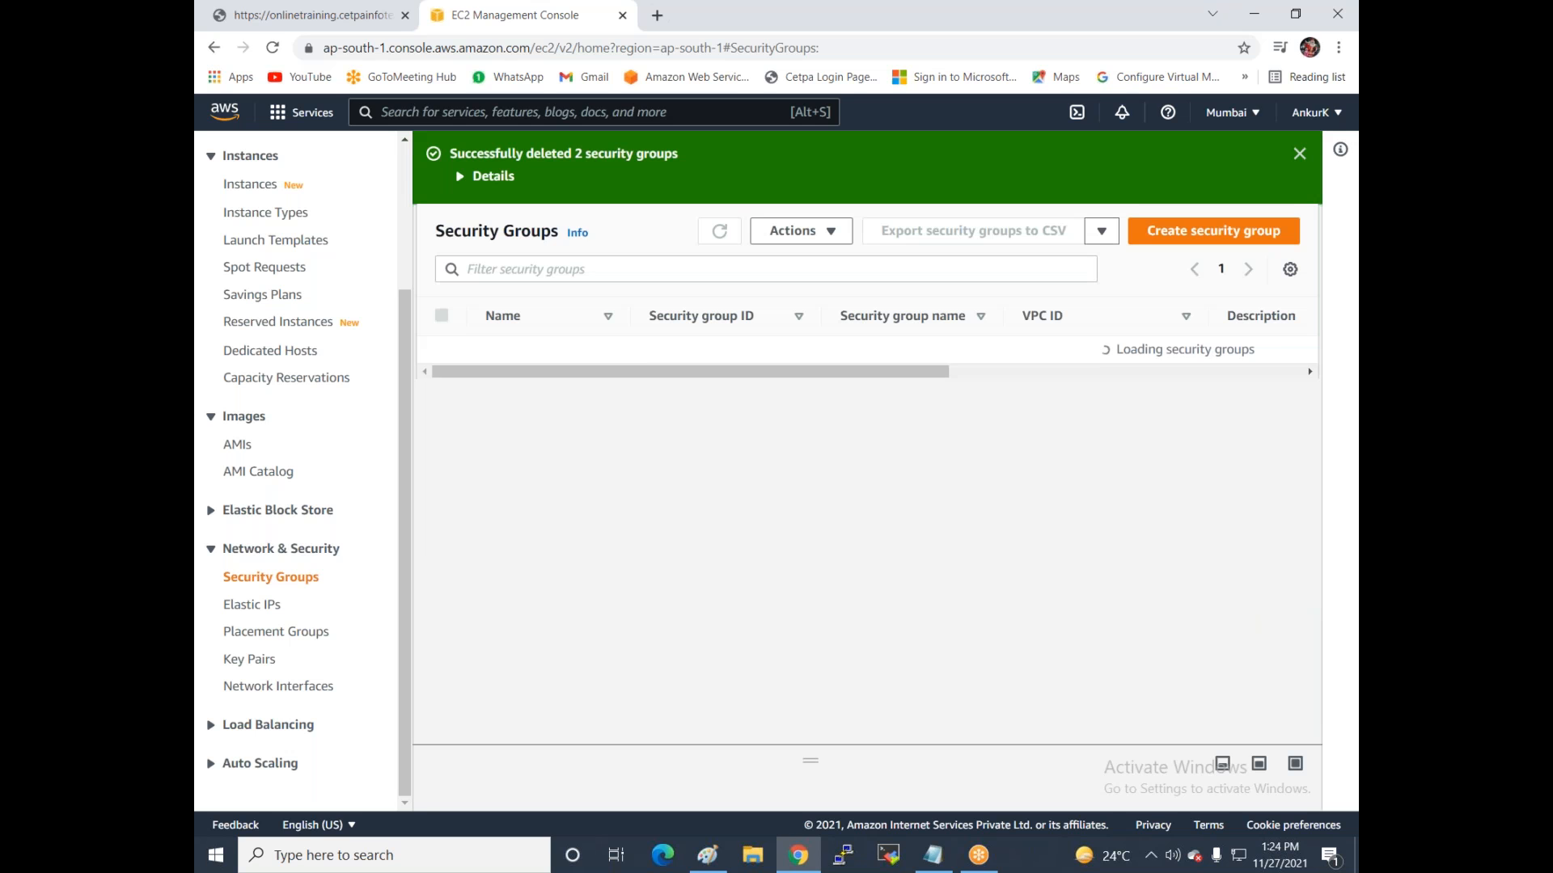
# Start a security group named webserver-sg, described 'allow protocol http ,https , rdp, ssh'.
pyautogui.click(1174, 243)
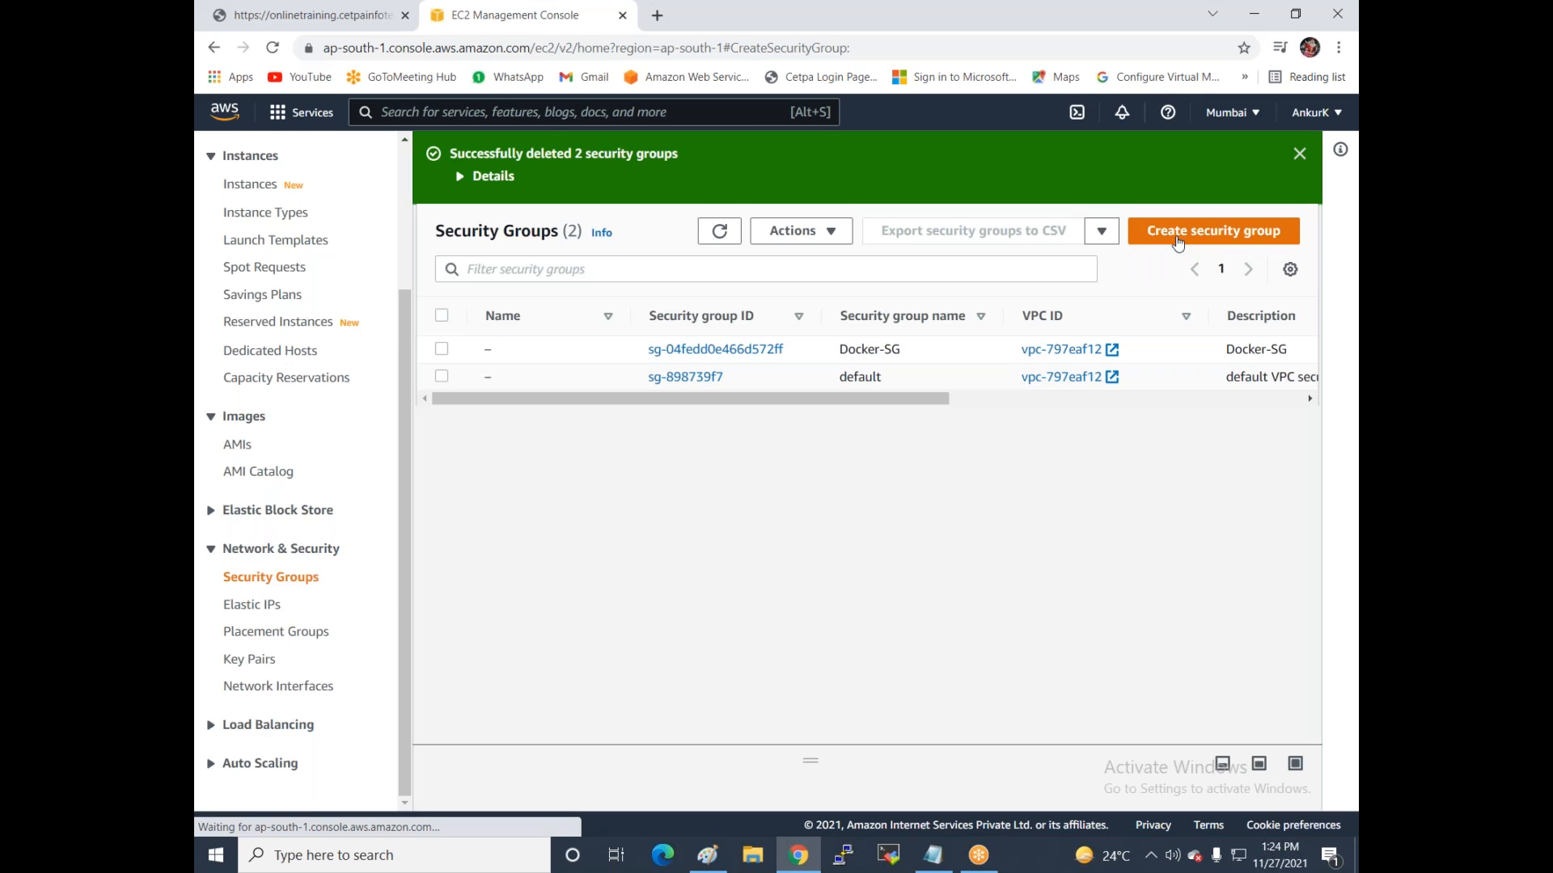
pyautogui.click(442, 369)
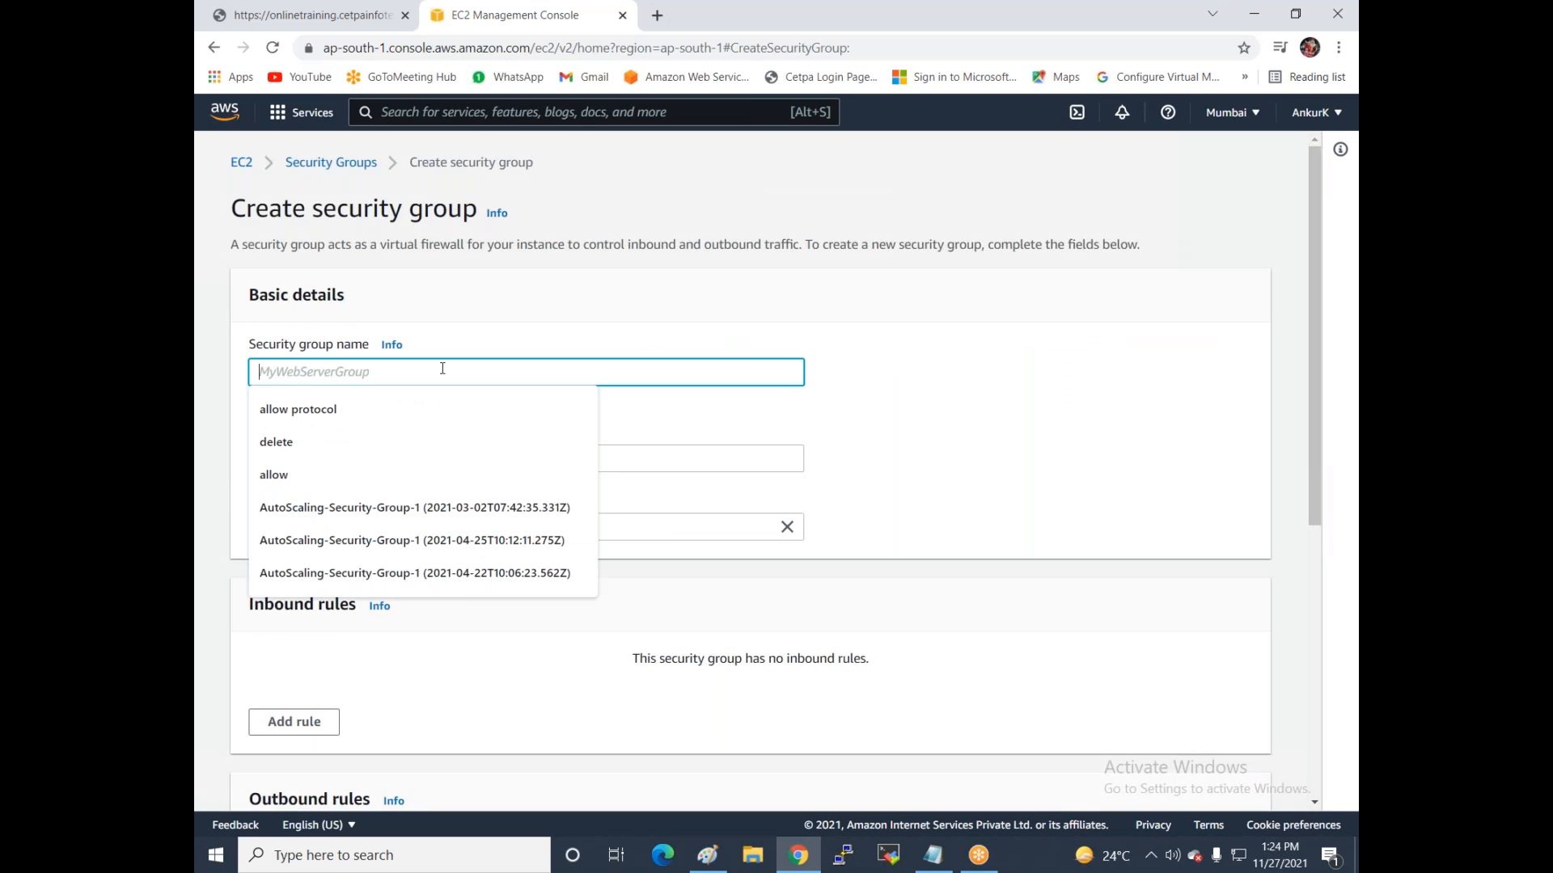
pyautogui.write('we')
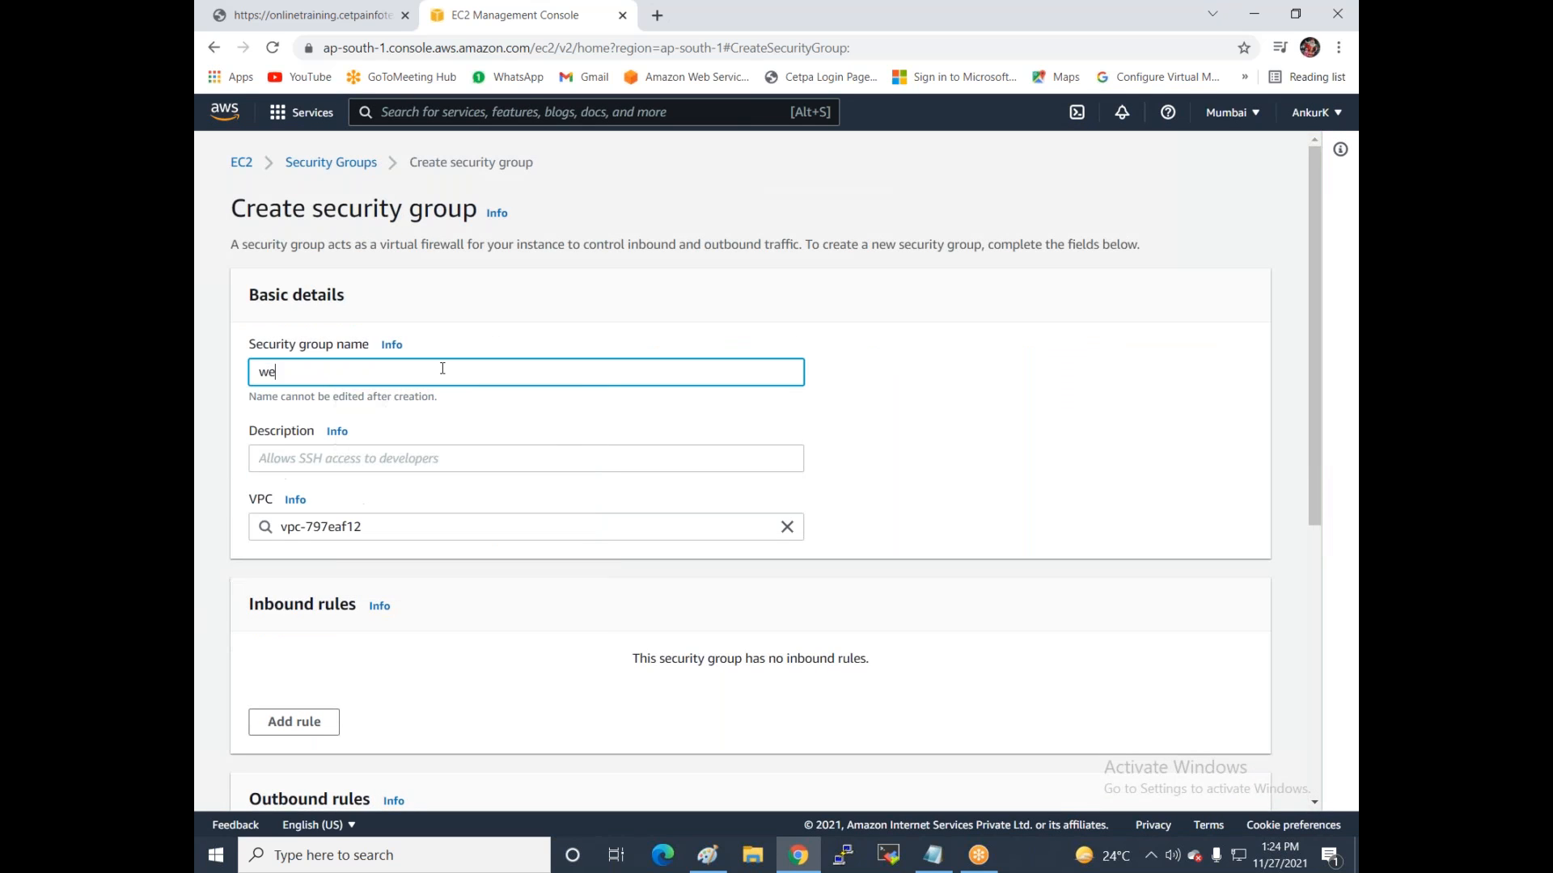
pyautogui.write('bserver-sg')
pyautogui.click(383, 458)
pyautogui.write('allow prot')
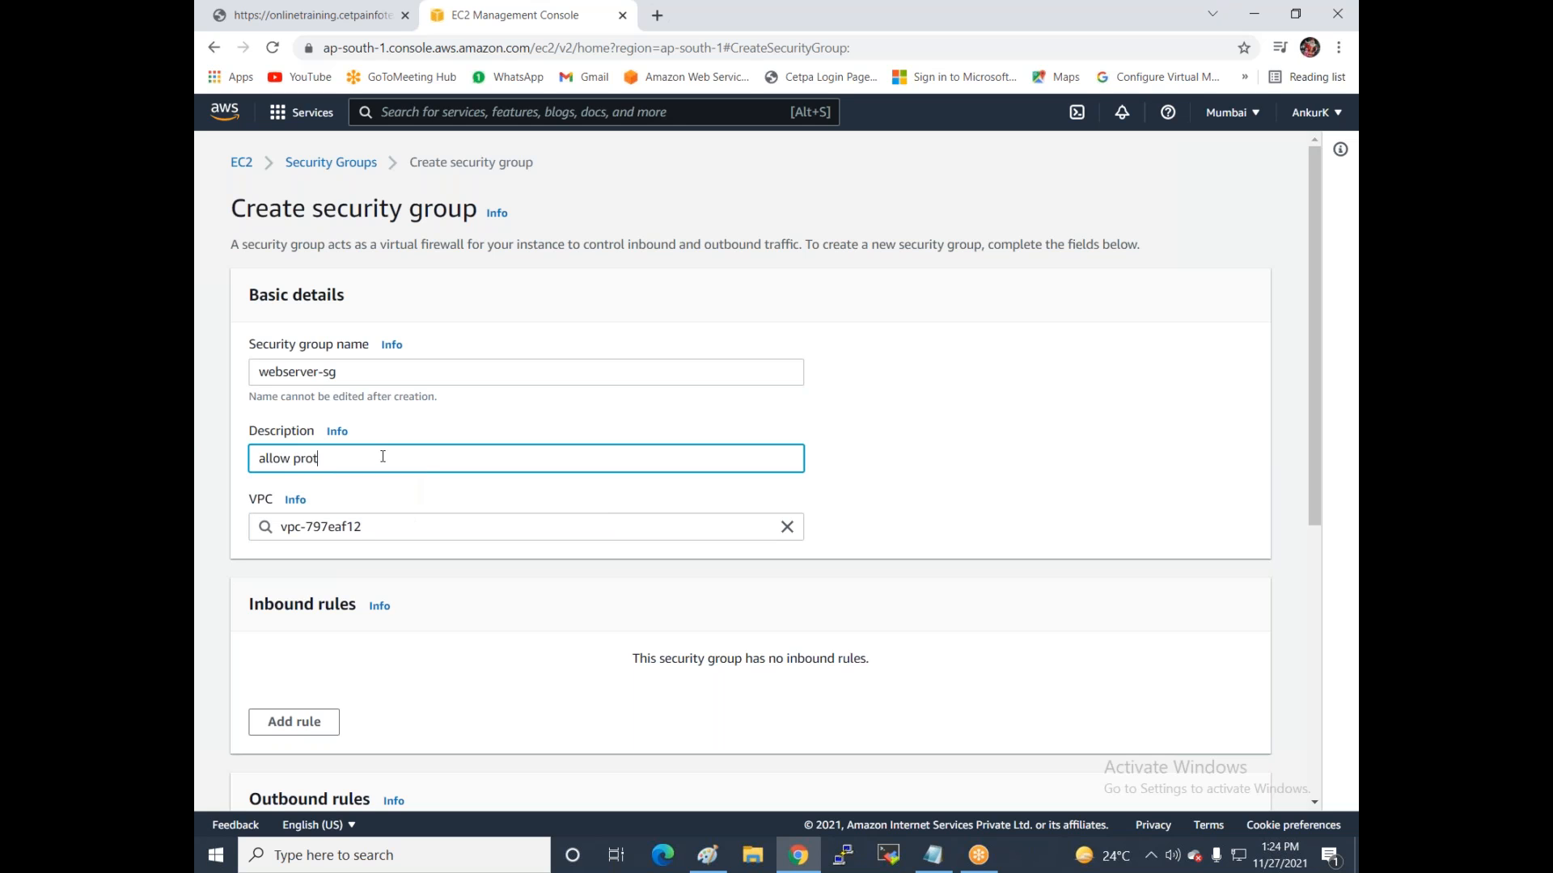
pyautogui.write('ocol http ,https , rdp, s')
pyautogui.write('sh')
pyautogui.scroll(-2, 493, 471)
pyautogui.click(423, 351)
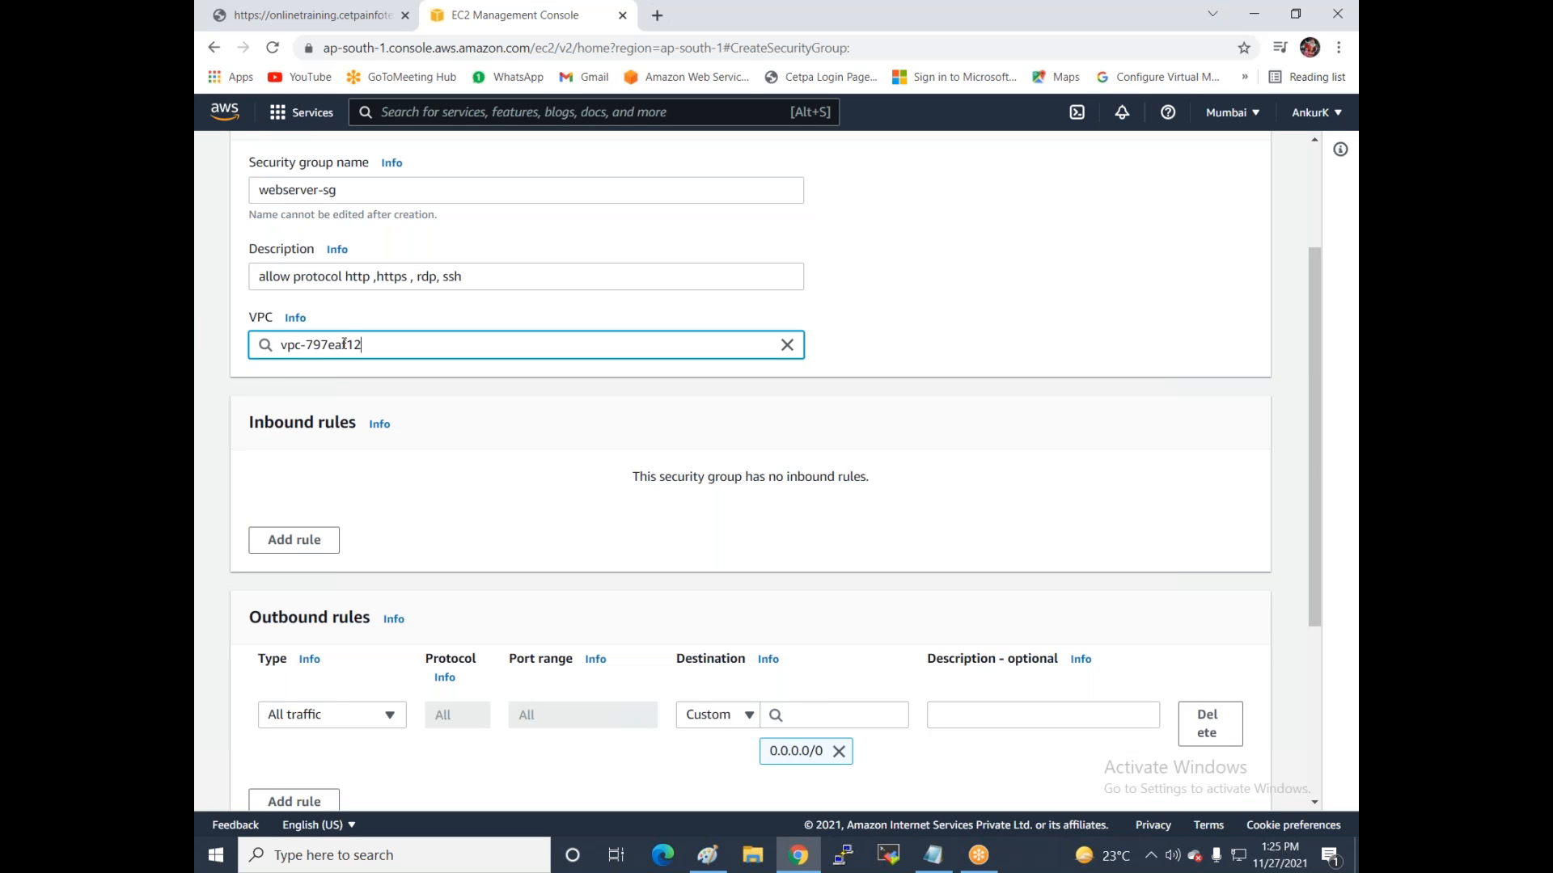
# Add four inbound rules and set the first two to SSH and RDP.
pyautogui.scroll(-2, 346, 365)
pyautogui.click(280, 366)
pyautogui.click(287, 358)
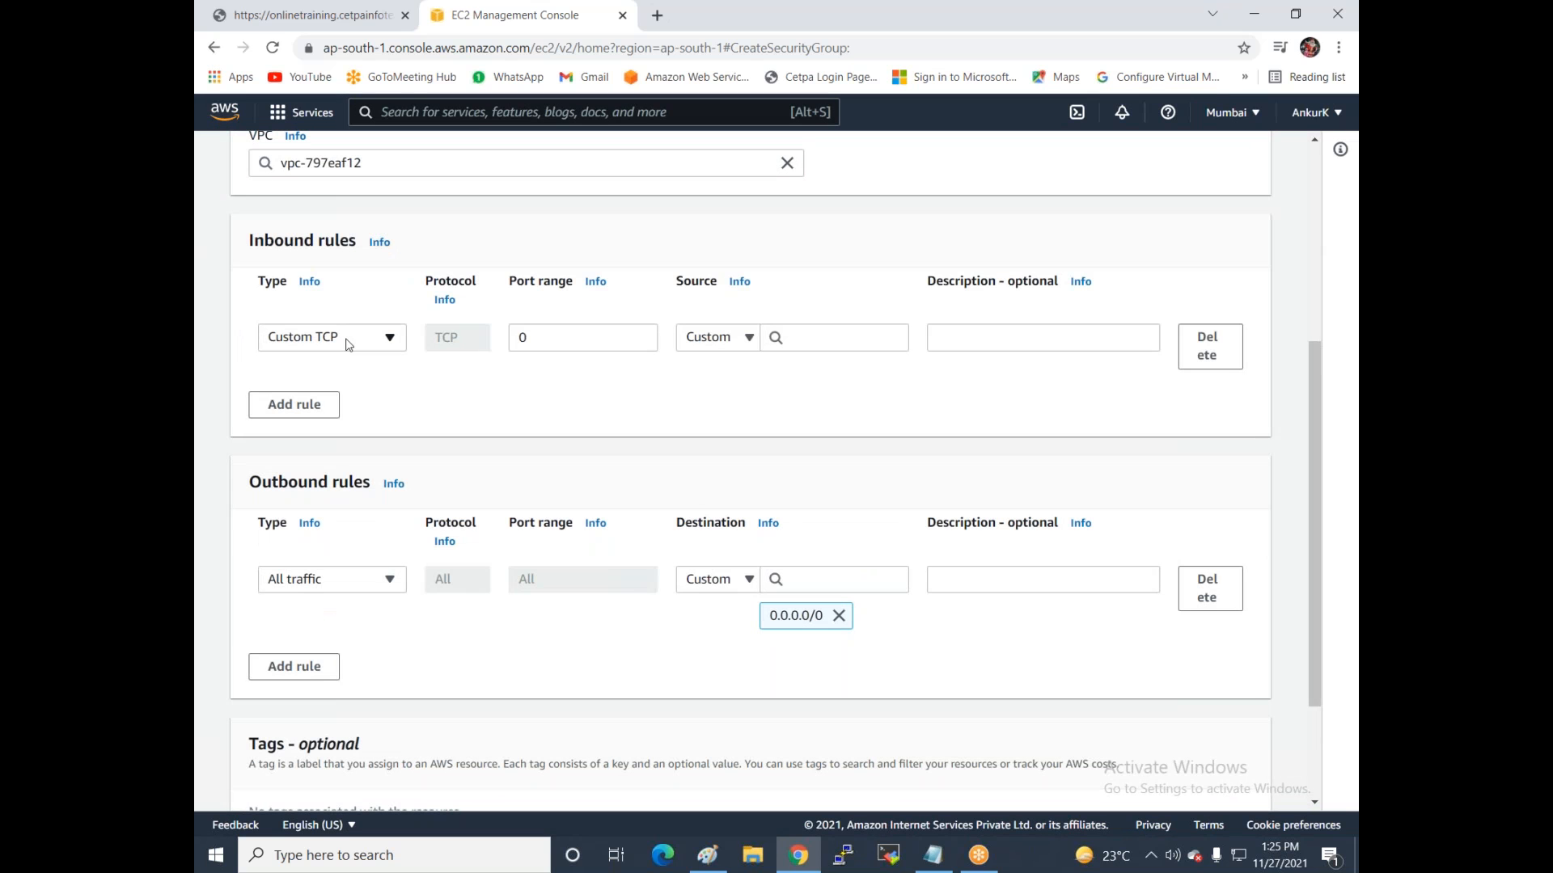
pyautogui.click(312, 407)
pyautogui.click(314, 459)
pyautogui.click(300, 512)
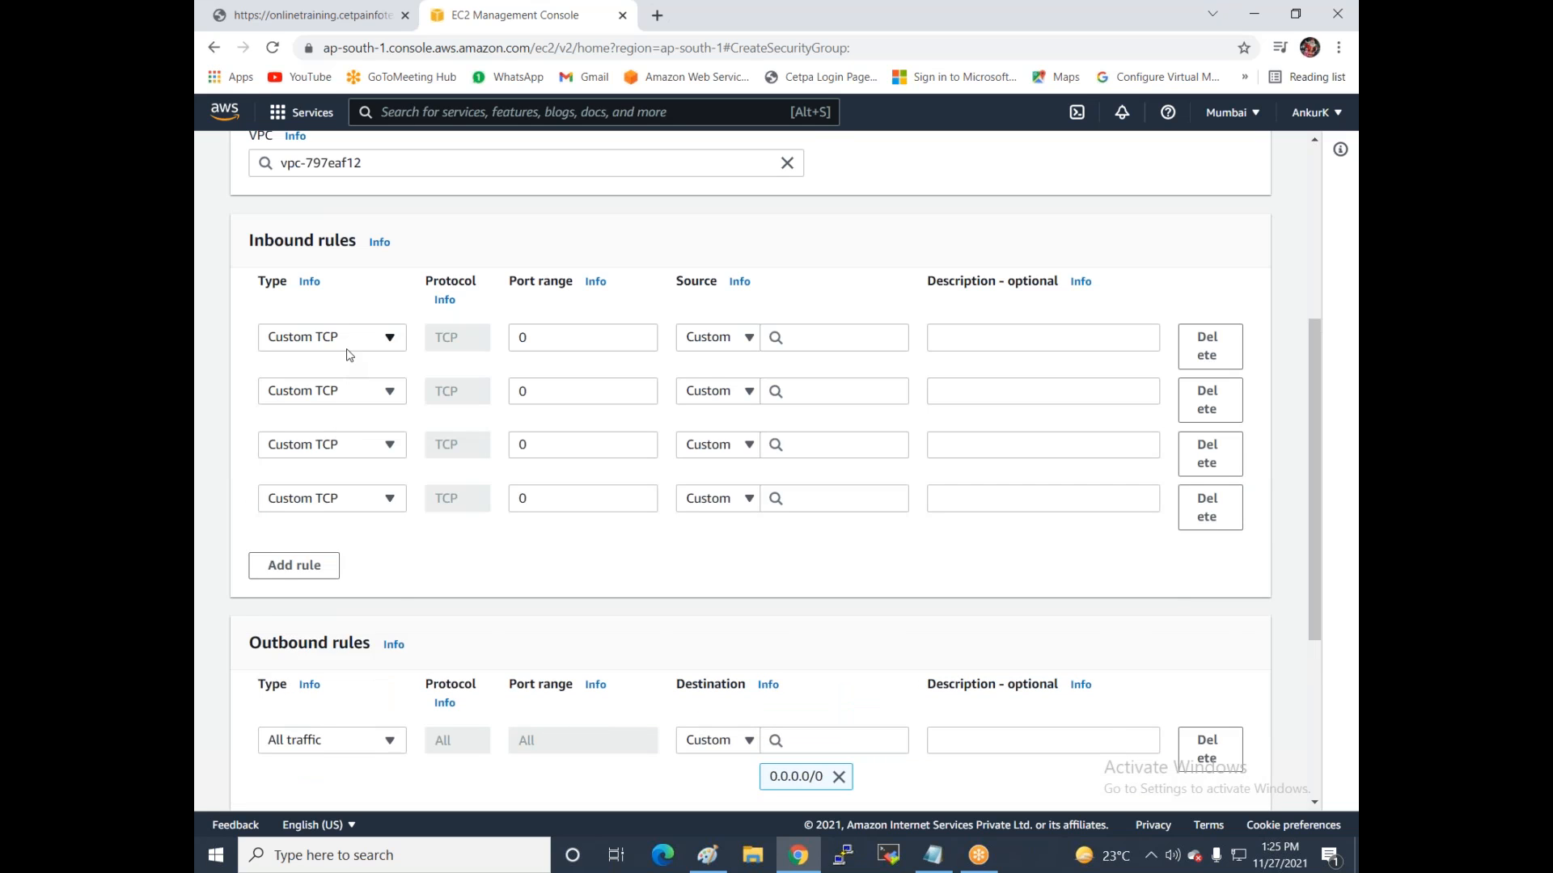
pyautogui.click(351, 341)
pyautogui.write('ssh')
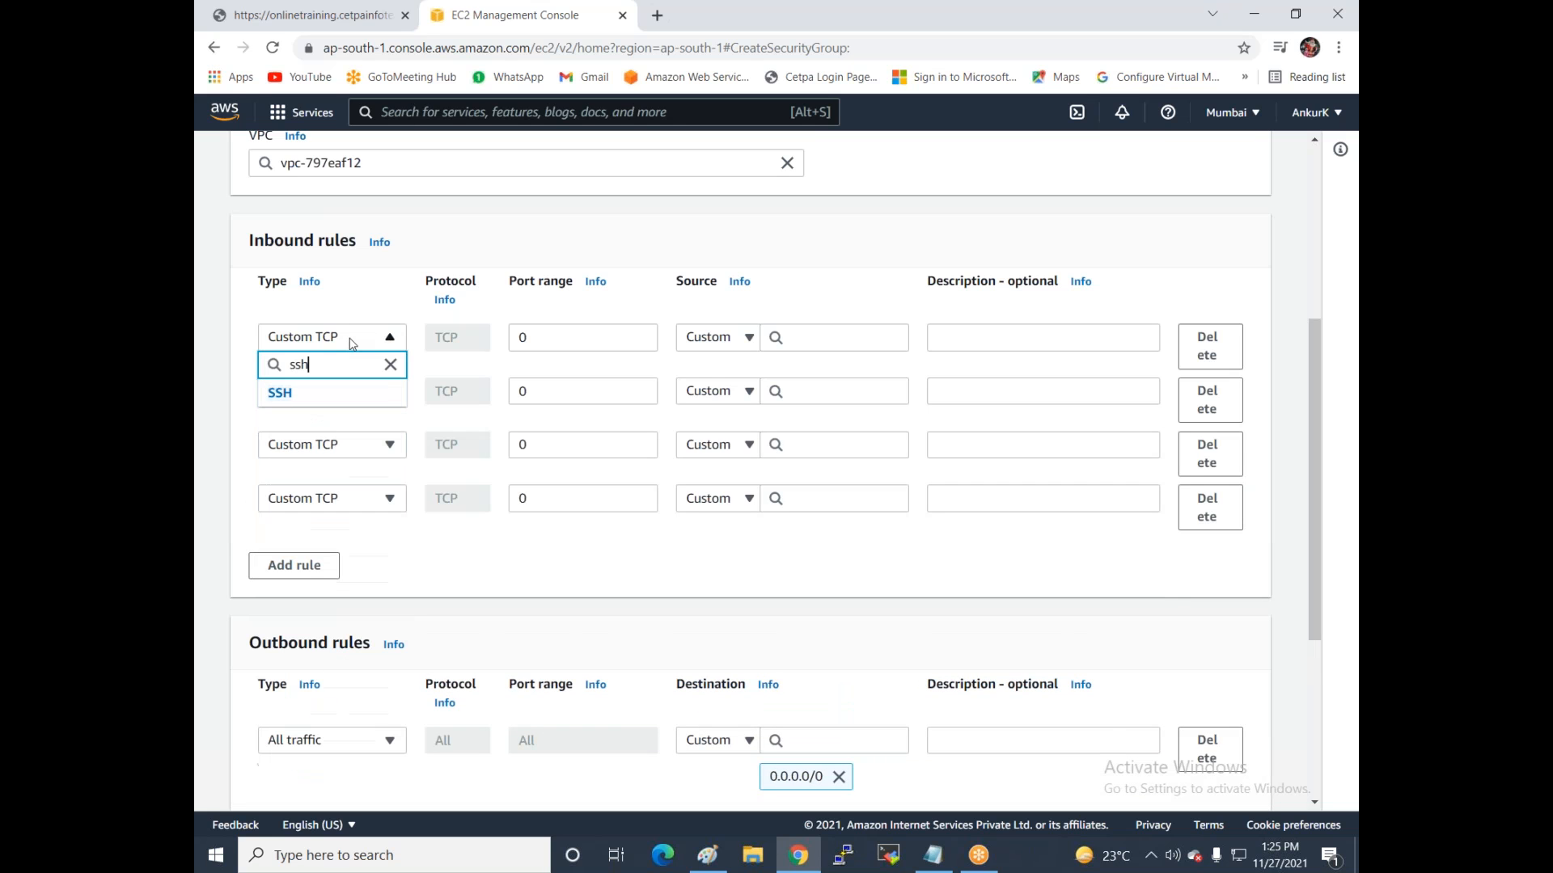
pyautogui.click(281, 394)
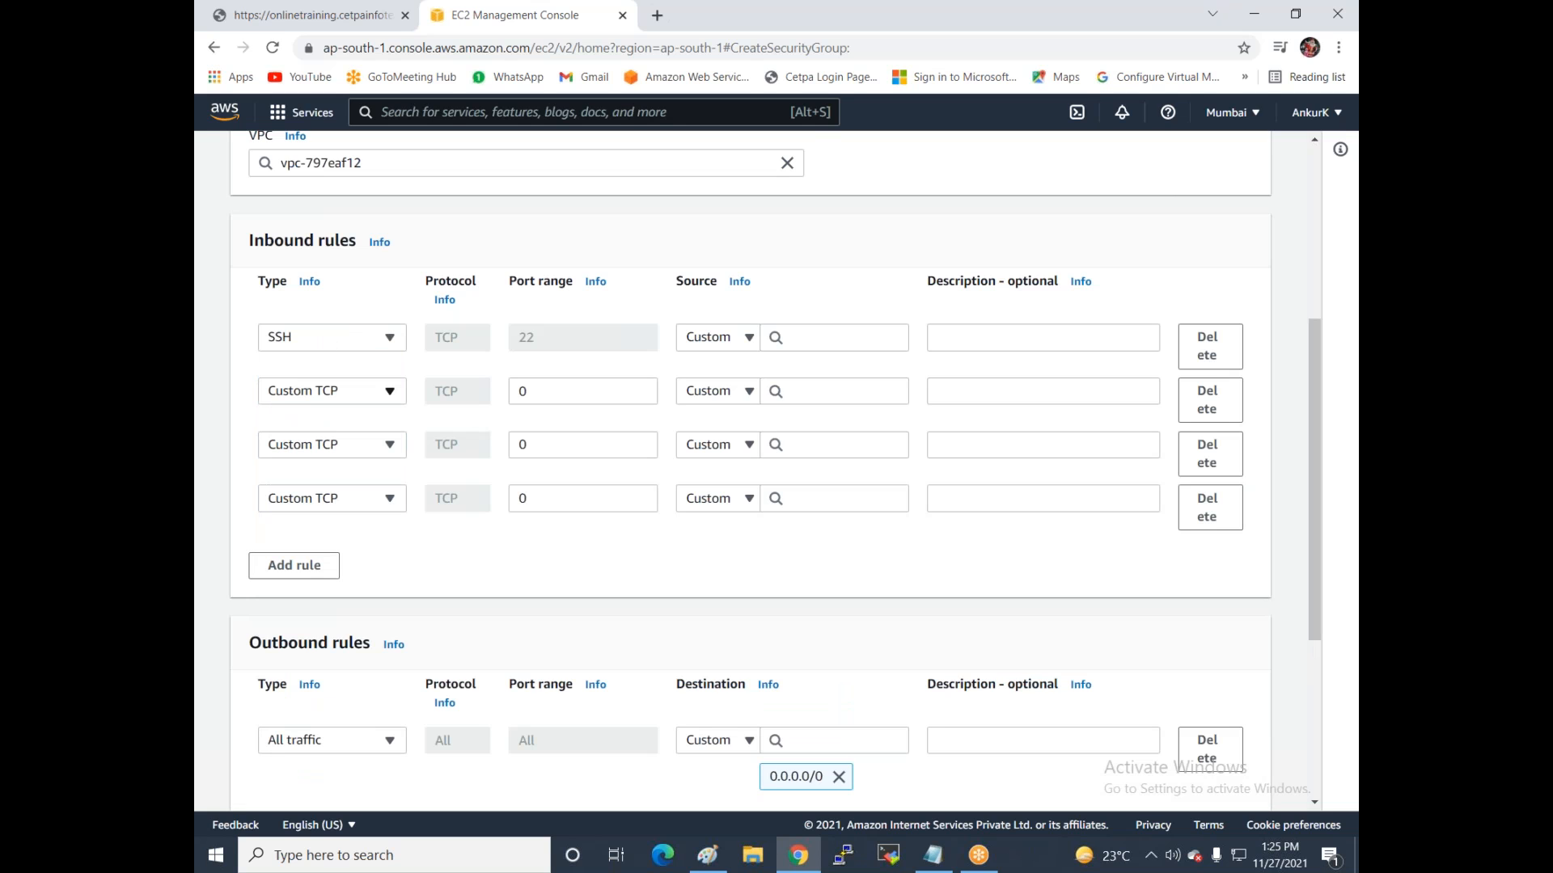
pyautogui.click(288, 400)
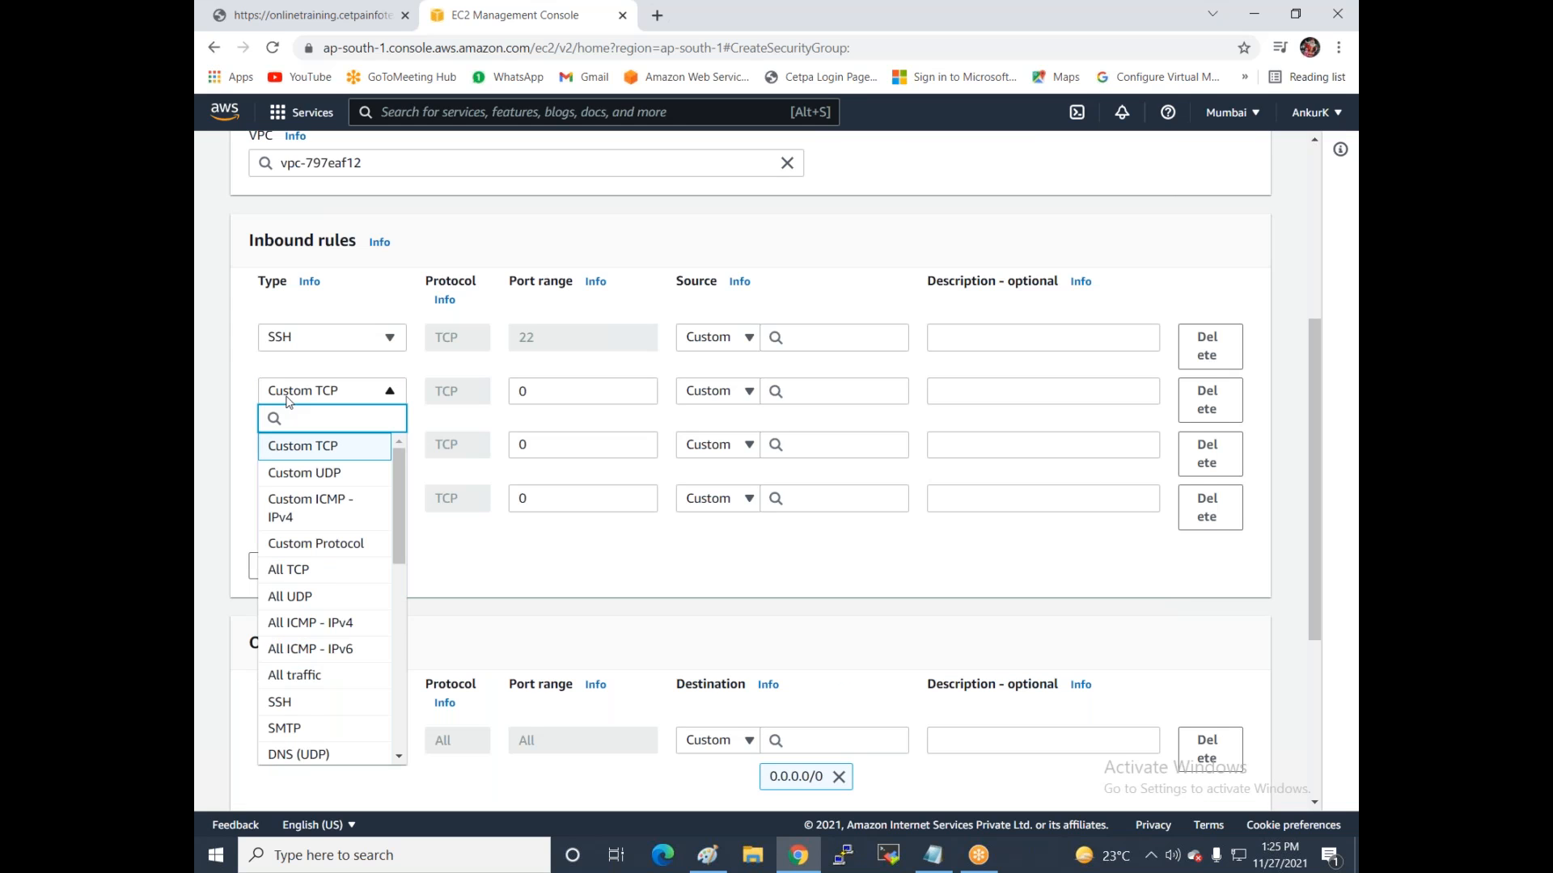
pyautogui.write('rdp')
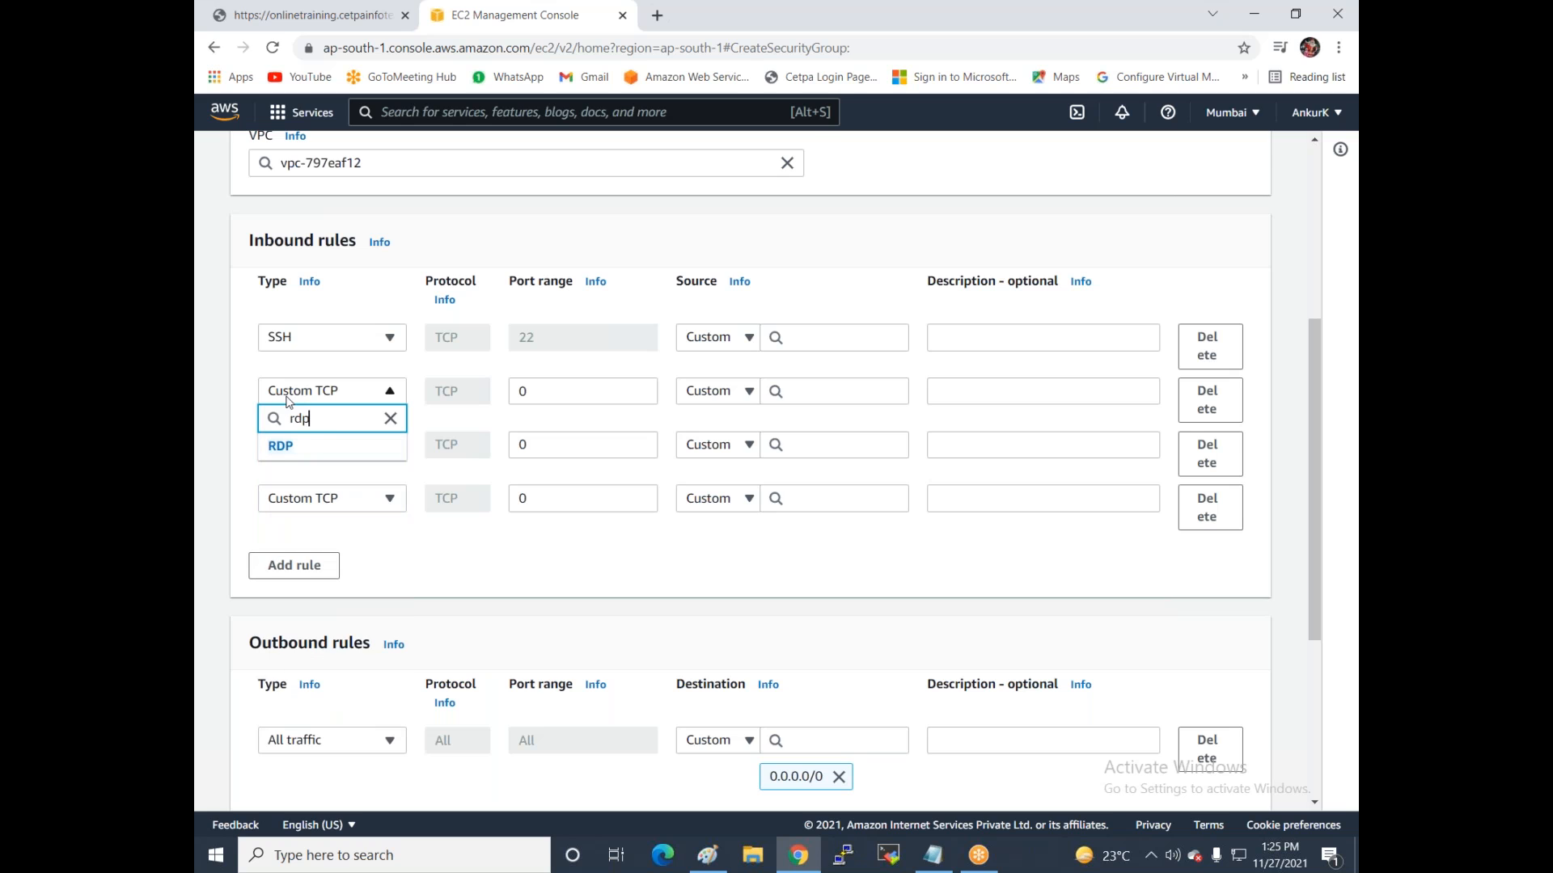
pyautogui.click(281, 446)
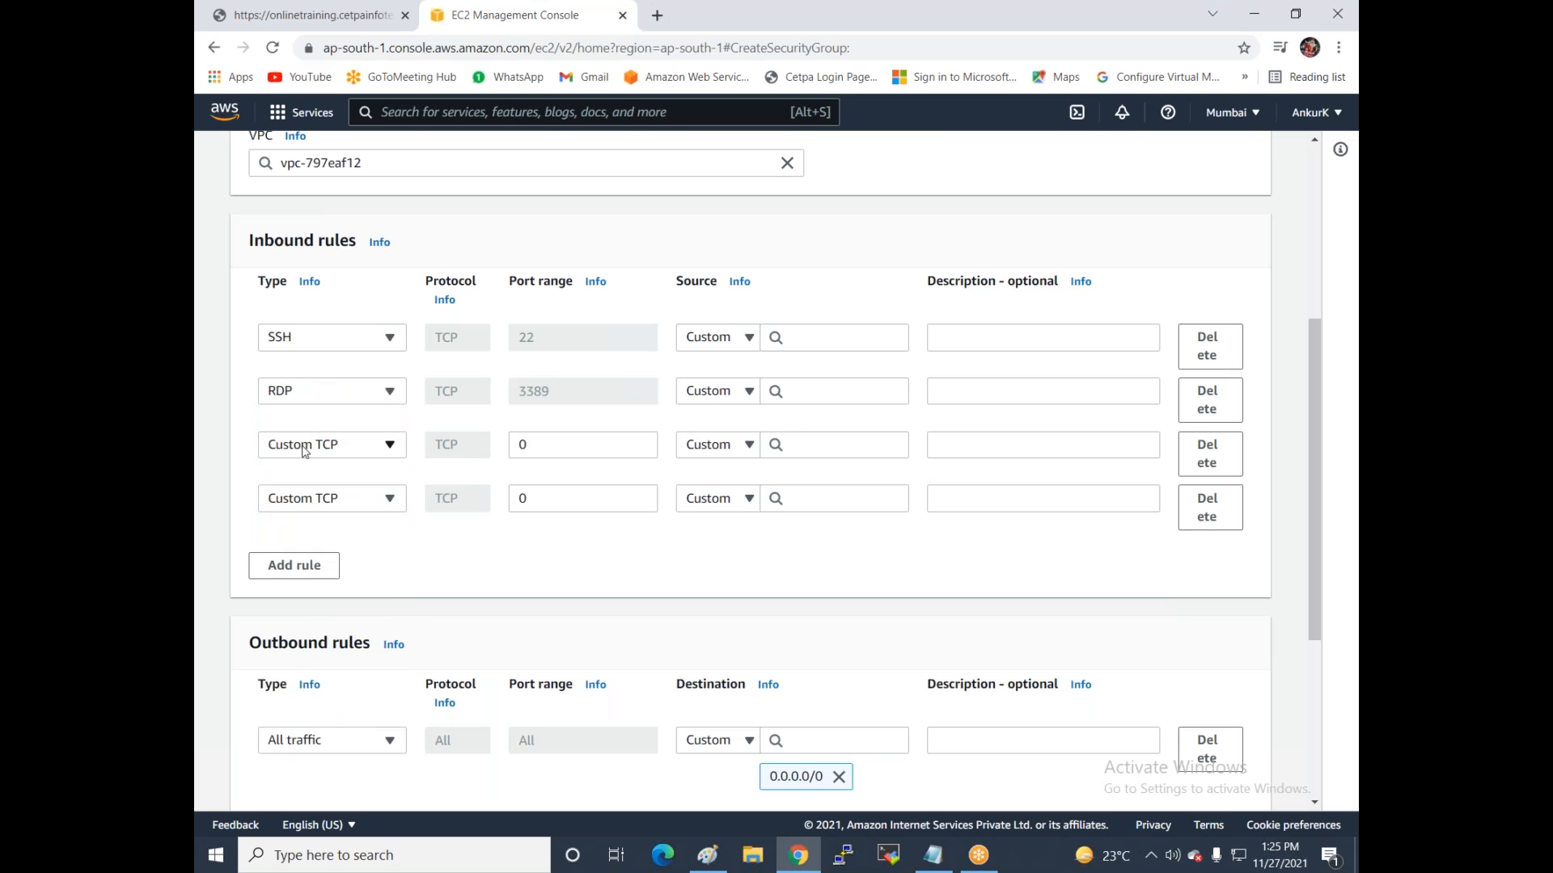
# Set the third and fourth inbound rules to HTTP and HTTPS.
pyautogui.click(304, 447)
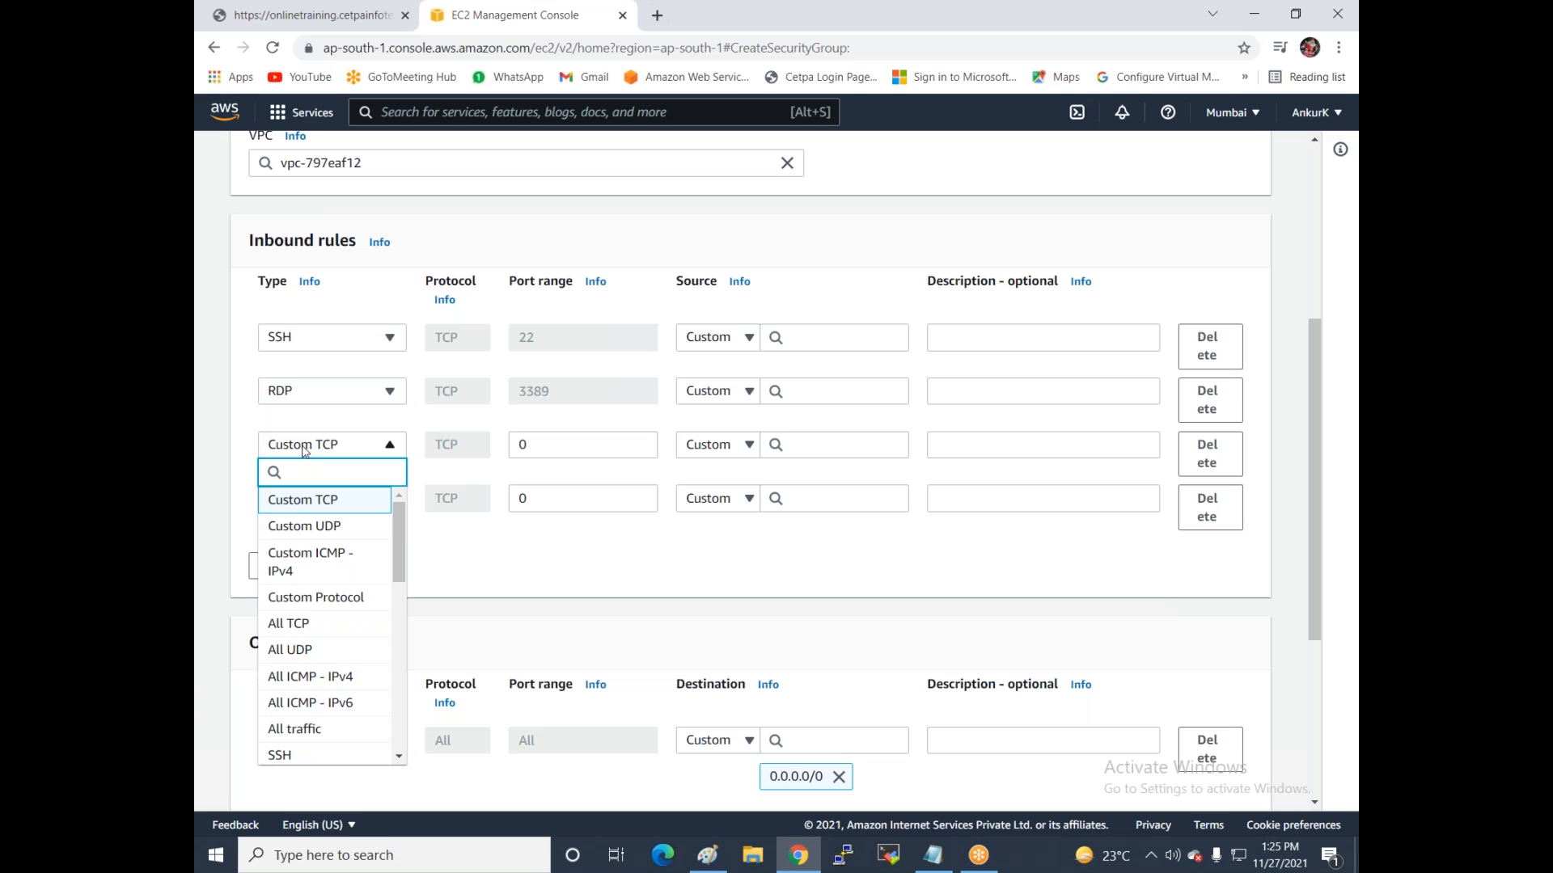
pyautogui.write('htt')
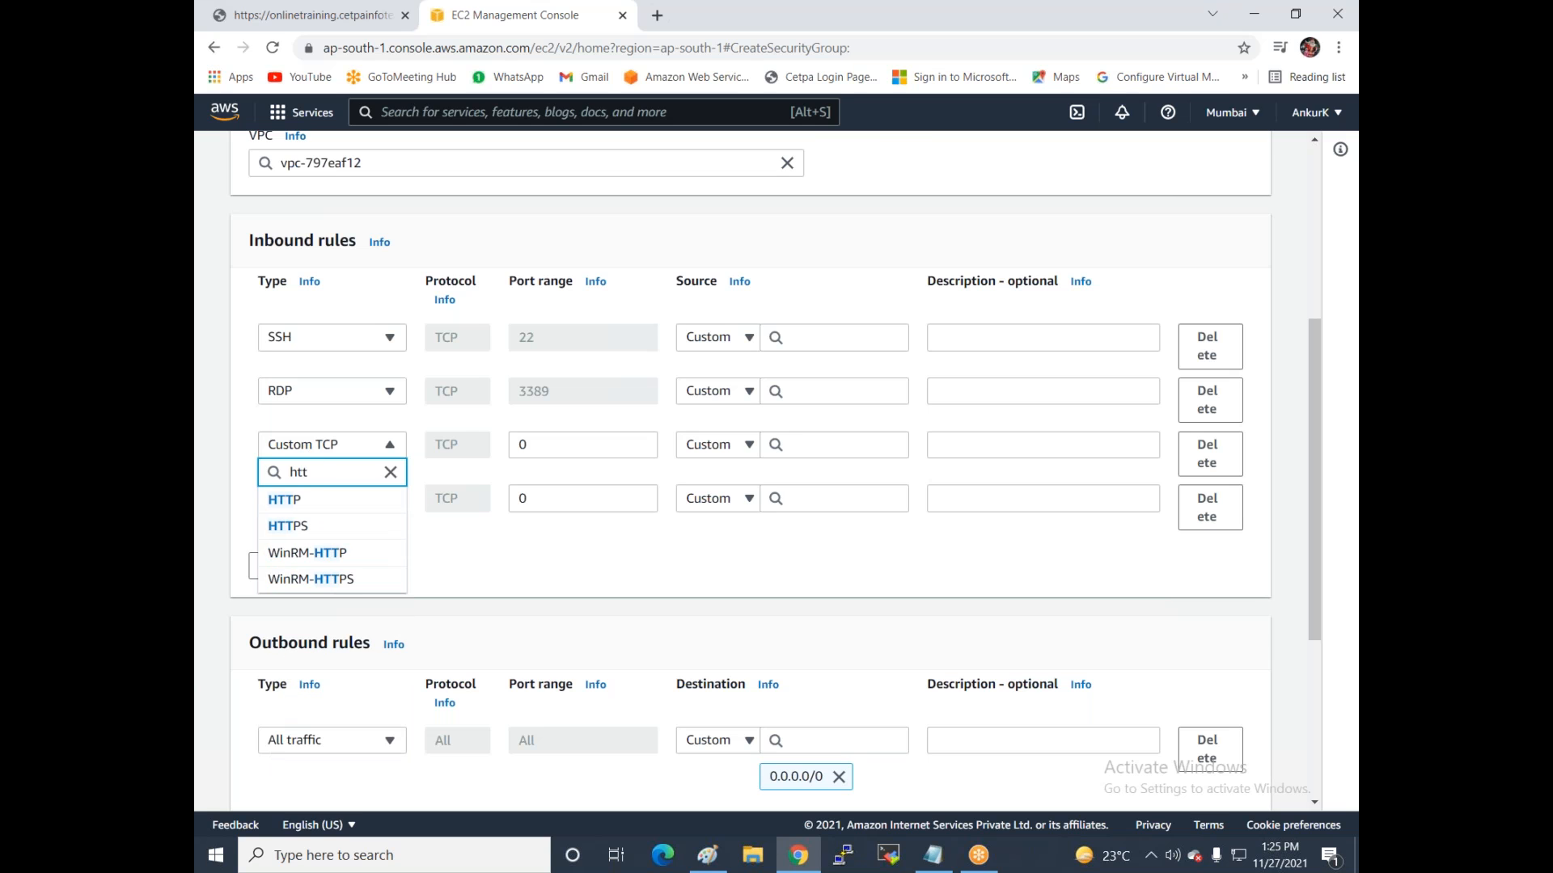
pyautogui.click(277, 504)
pyautogui.click(292, 504)
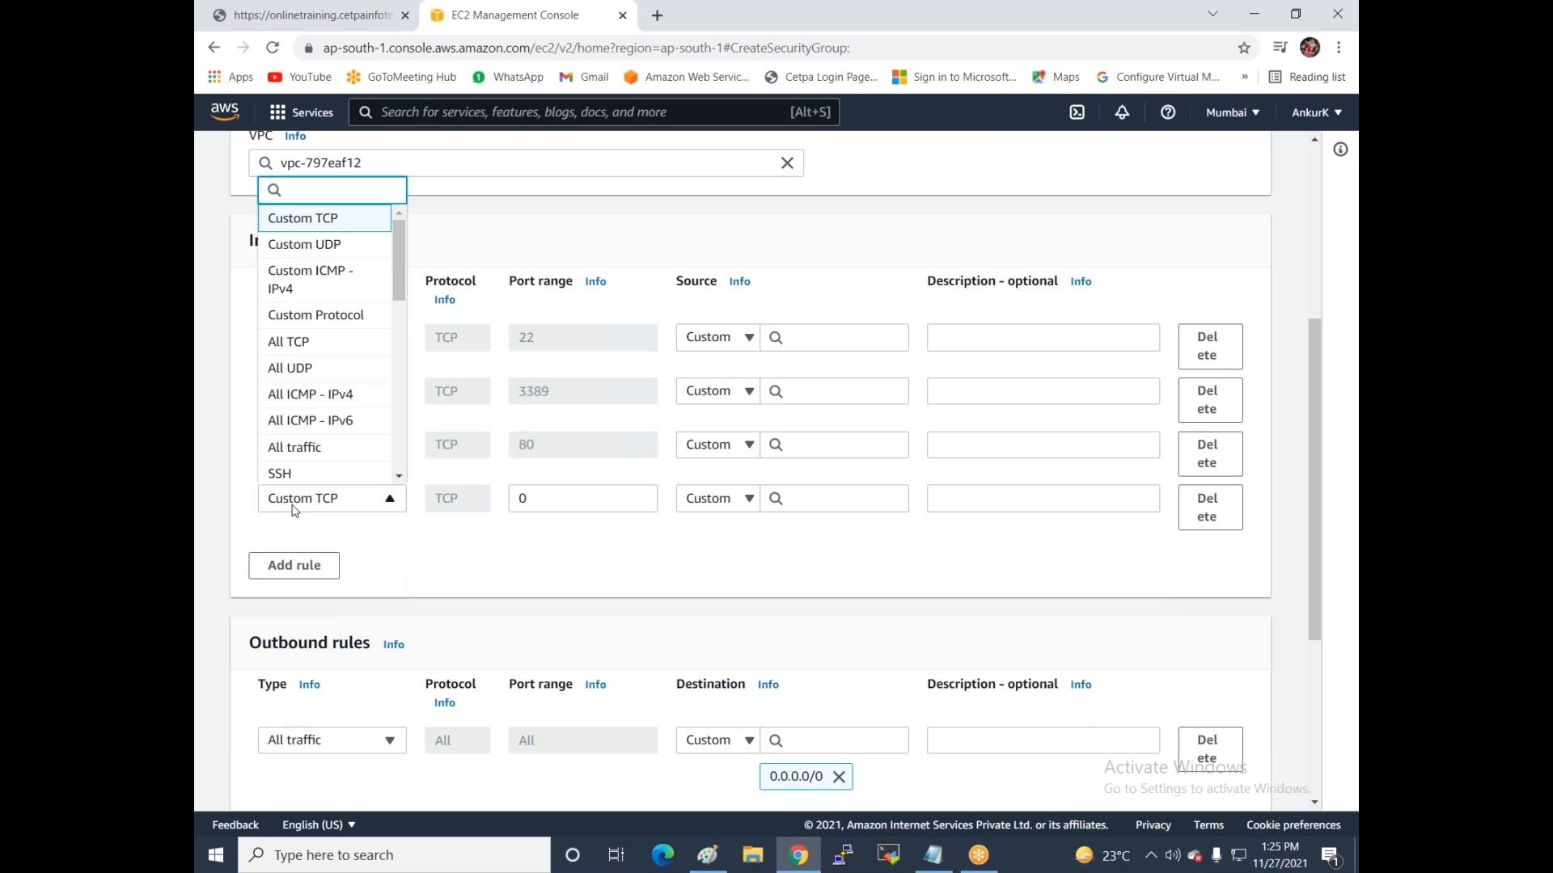
pyautogui.write('https')
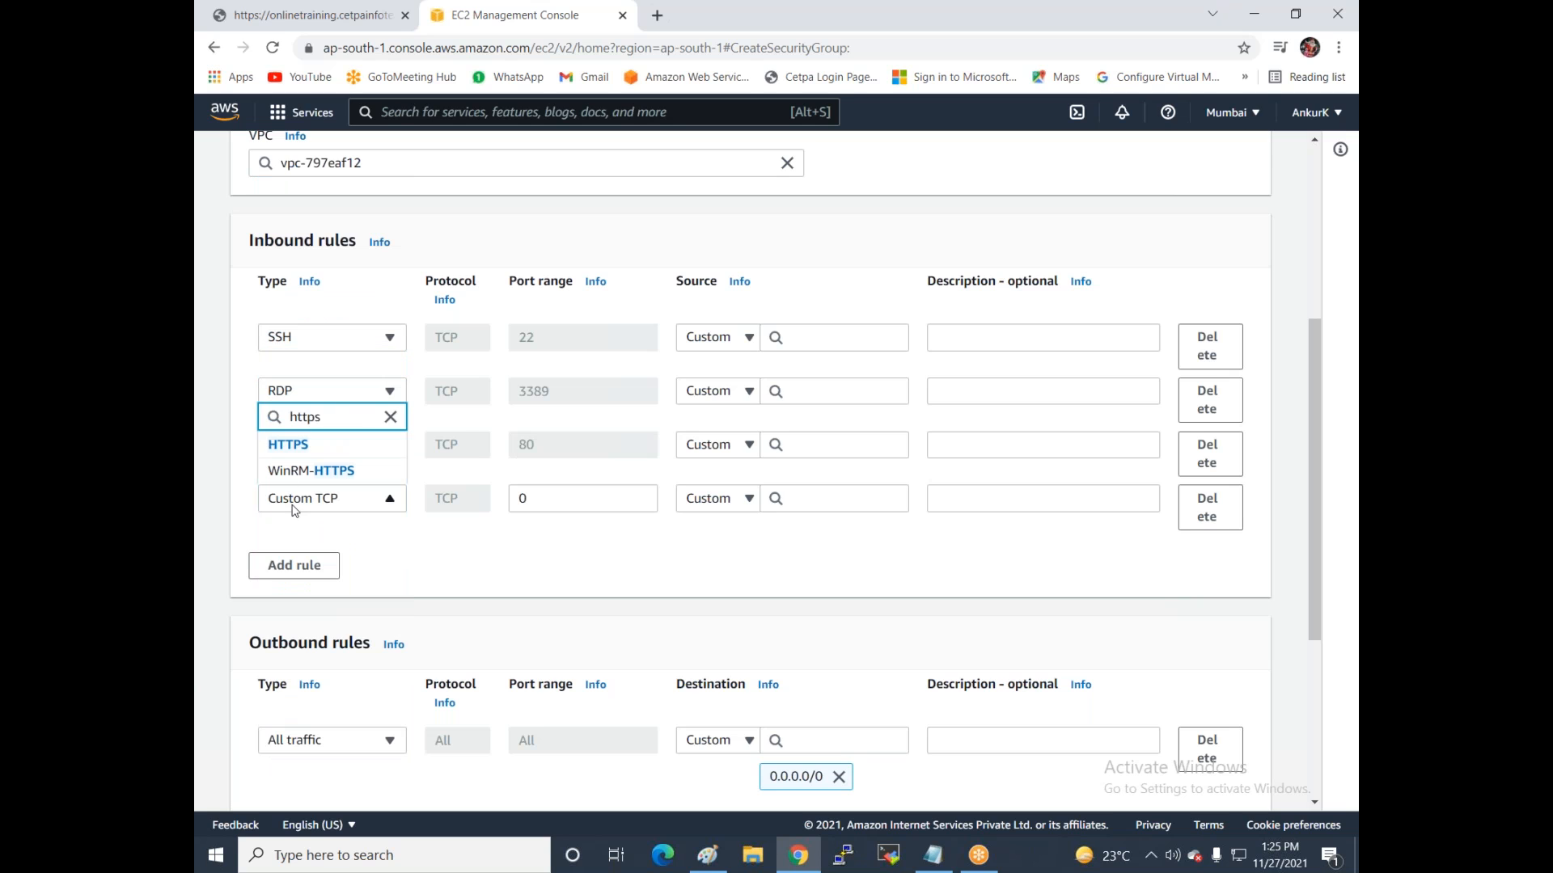
pyautogui.click(285, 445)
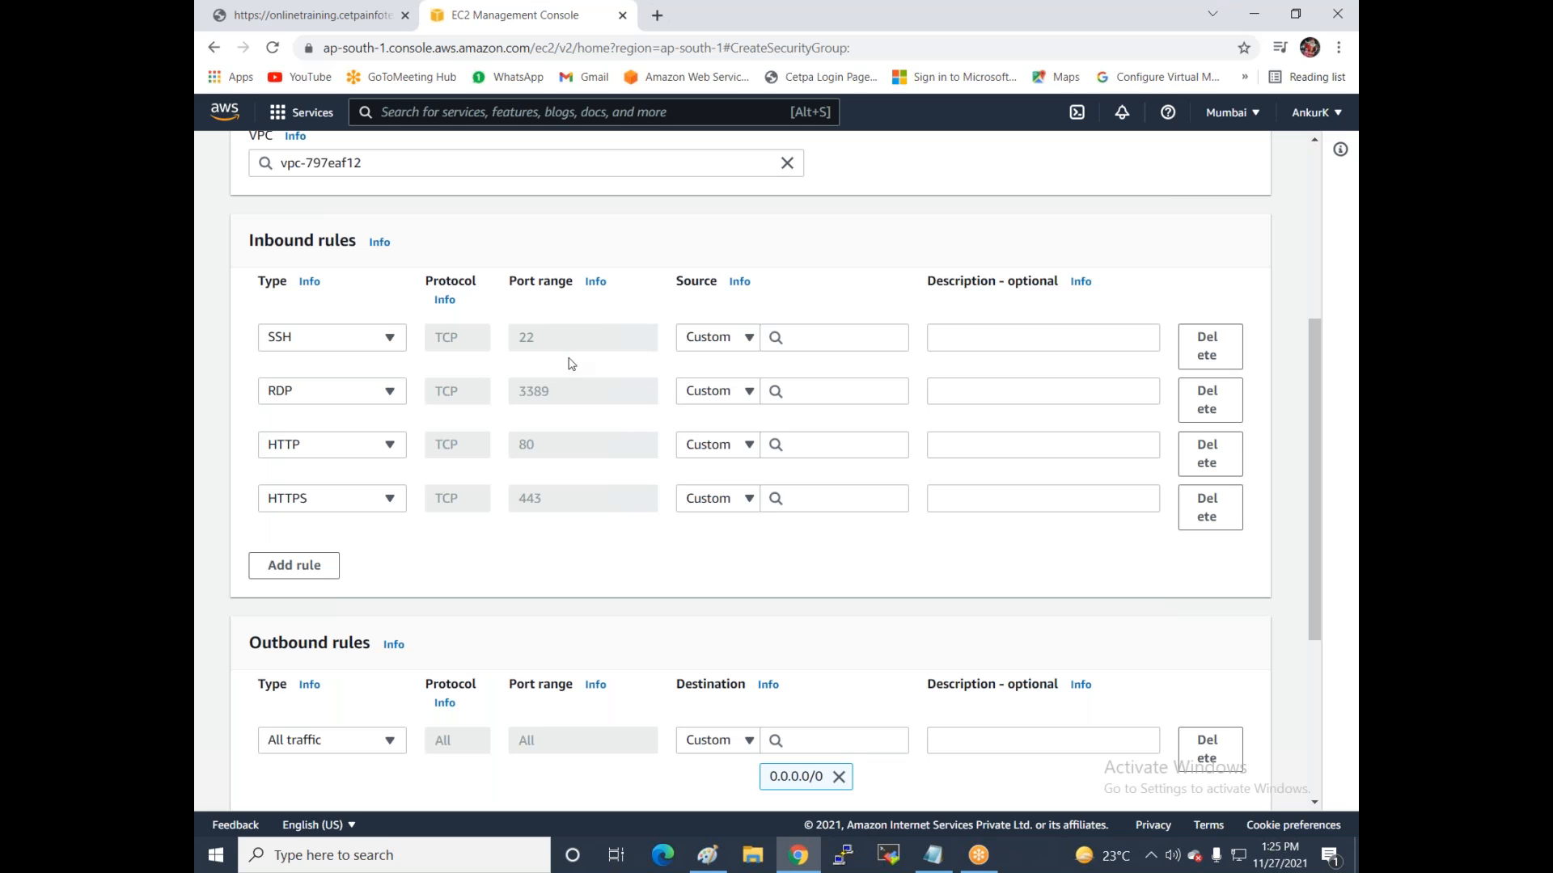
# Open all four rules to Anywhere-IPv4 (0.0.0.0/0) and create the webserver-sg group.
pyautogui.click(799, 337)
pyautogui.write('1.1')
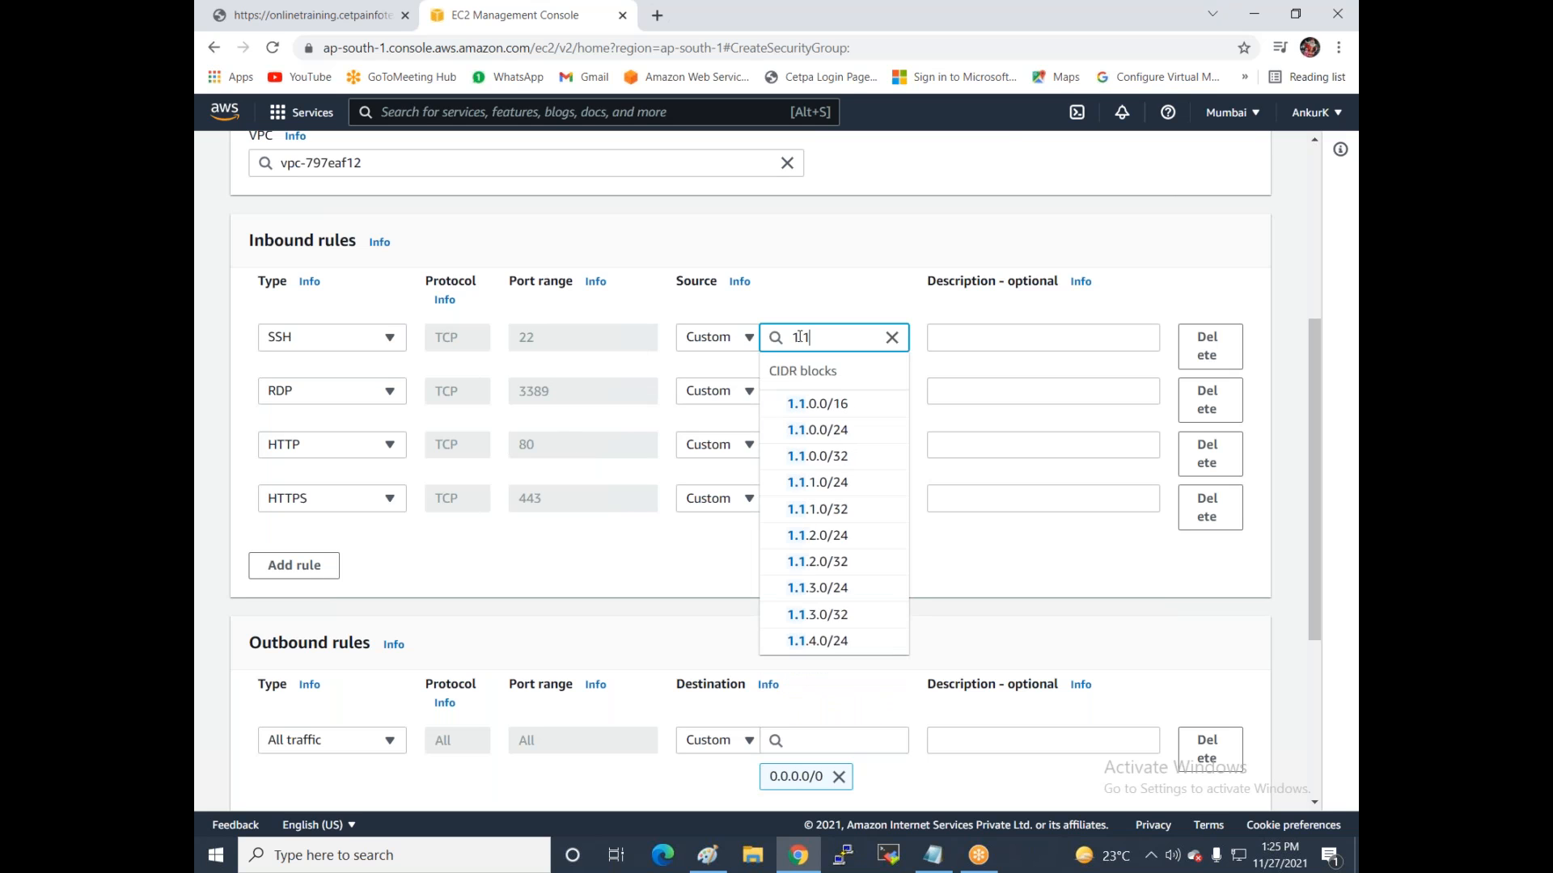
pyautogui.write('.1.1')
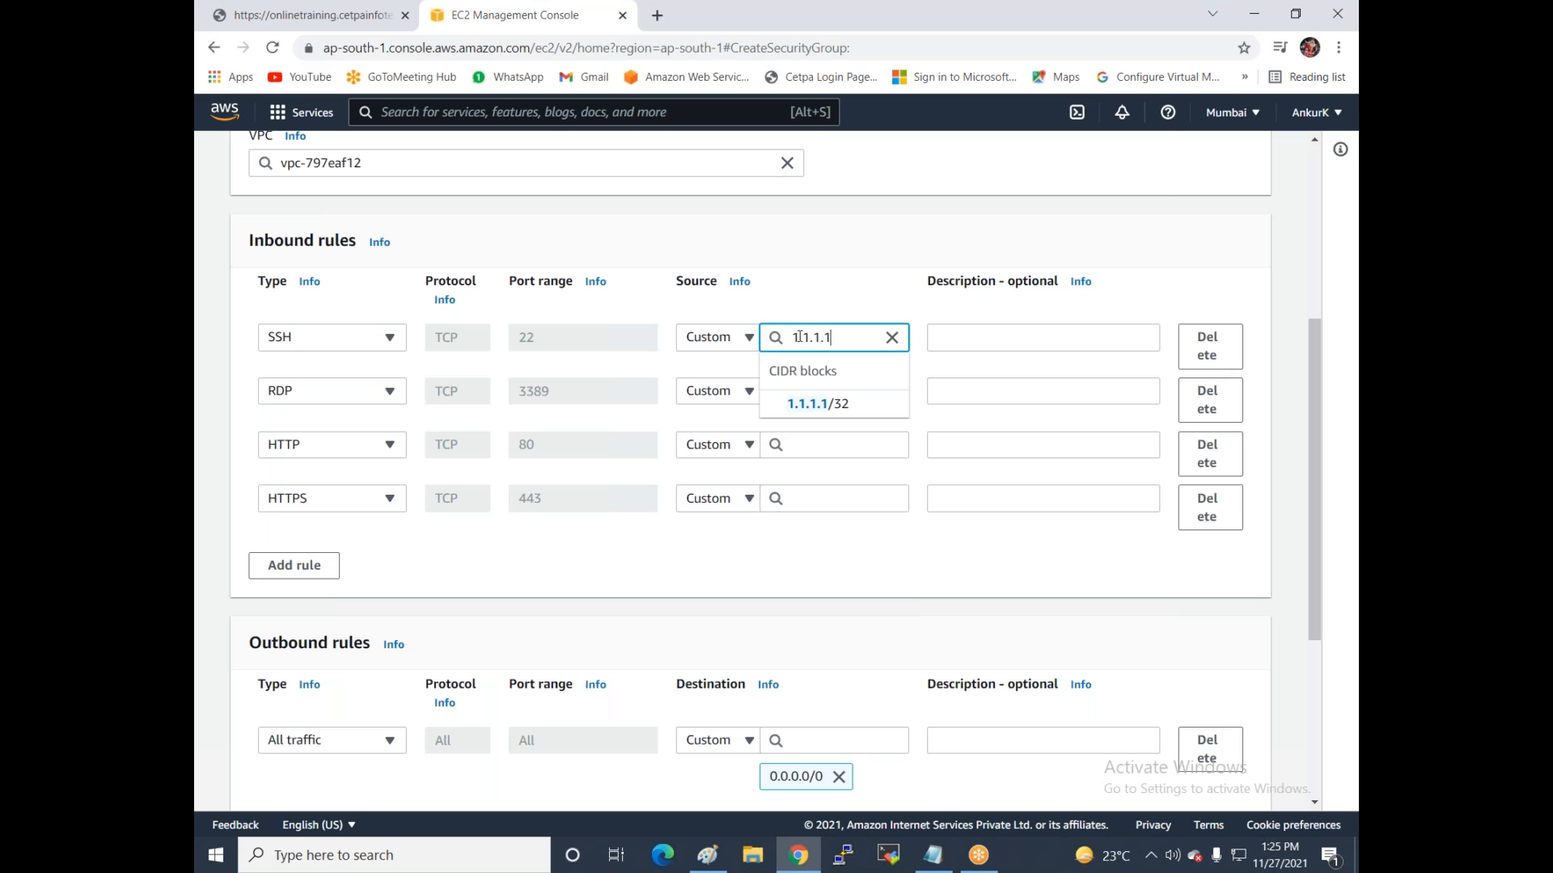
pyautogui.click(892, 337)
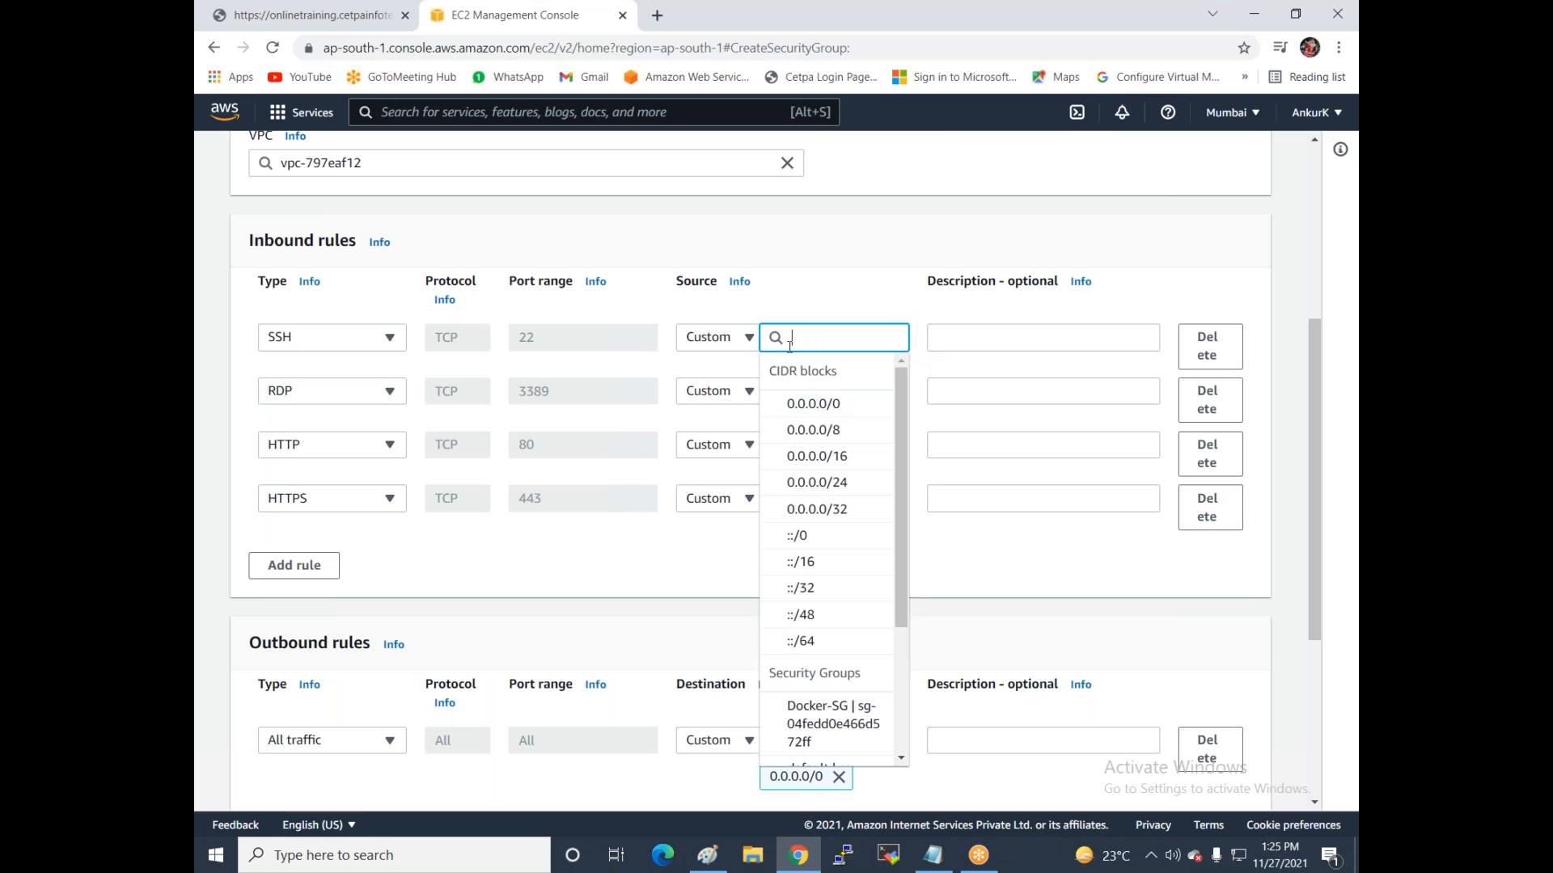
pyautogui.click(731, 340)
pyautogui.click(739, 392)
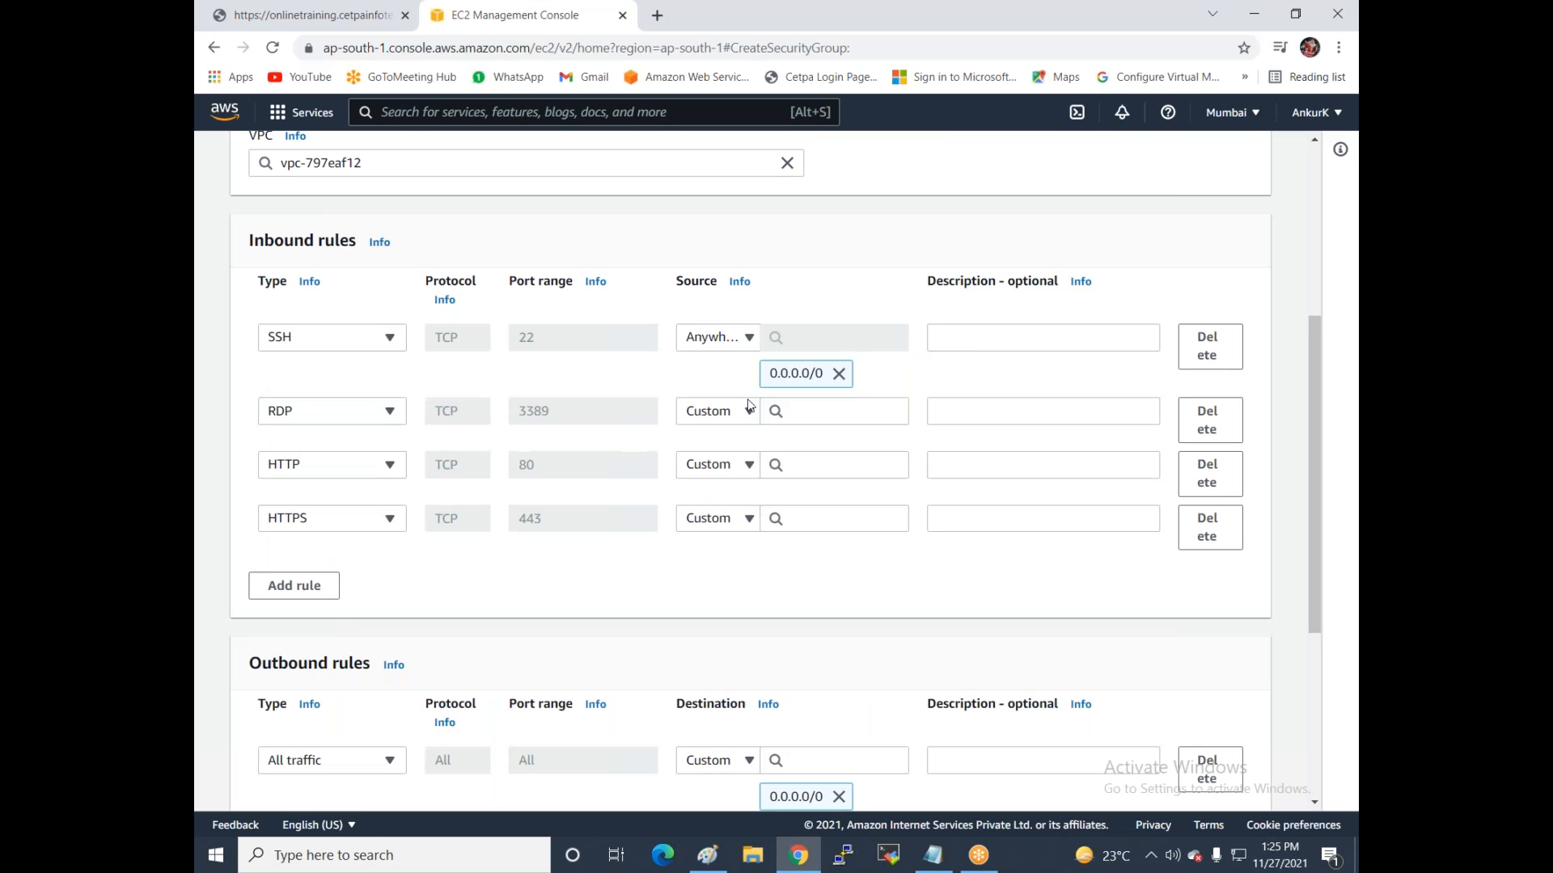
pyautogui.click(739, 410)
pyautogui.click(739, 463)
pyautogui.click(735, 486)
pyautogui.click(740, 543)
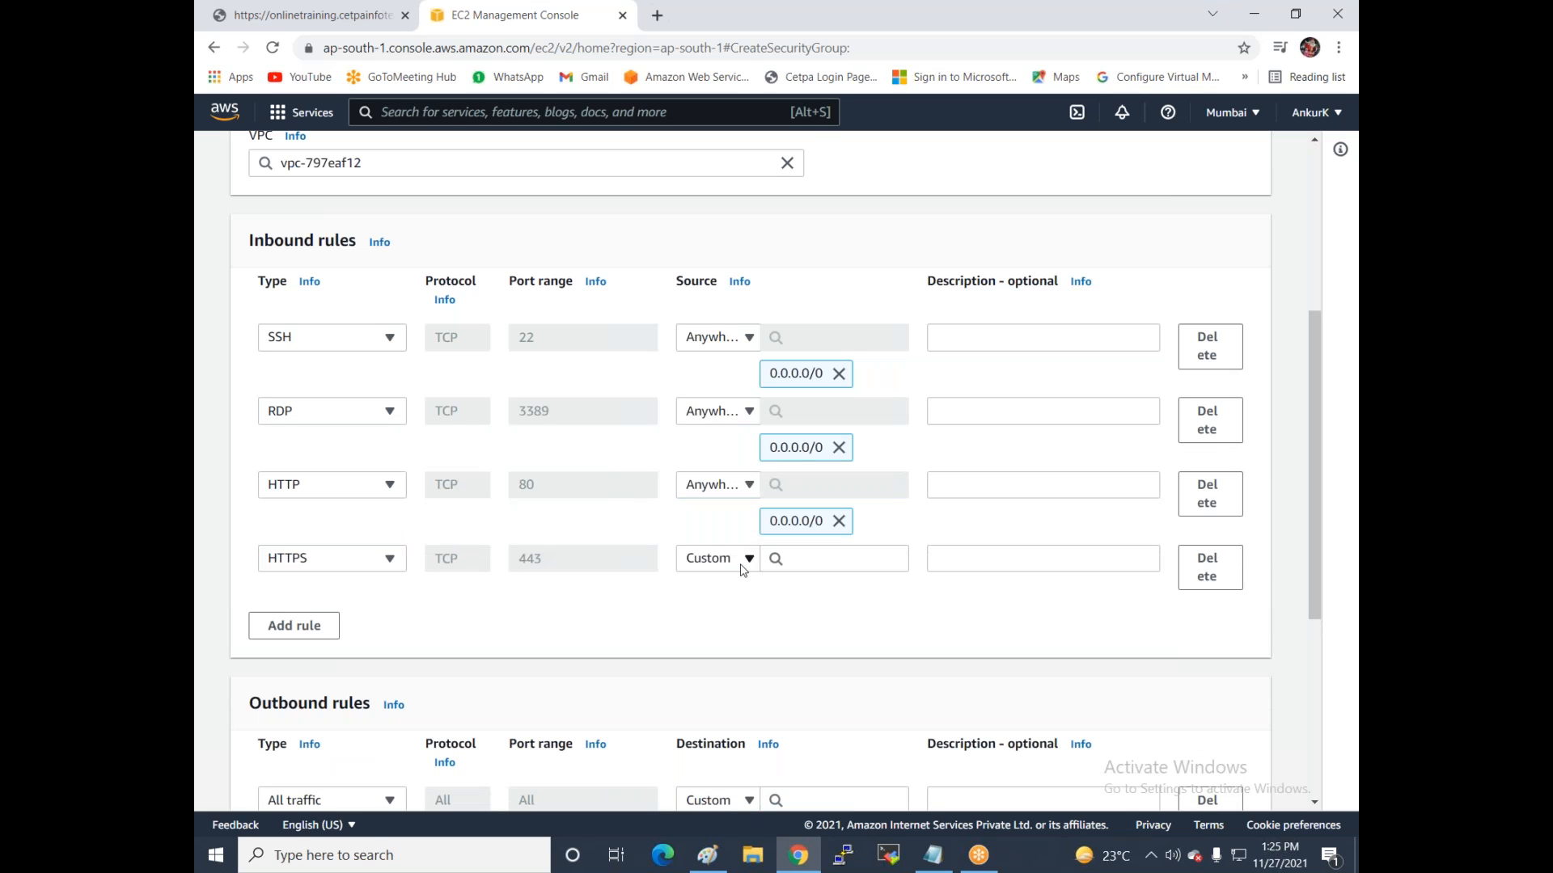
pyautogui.click(742, 560)
pyautogui.click(738, 617)
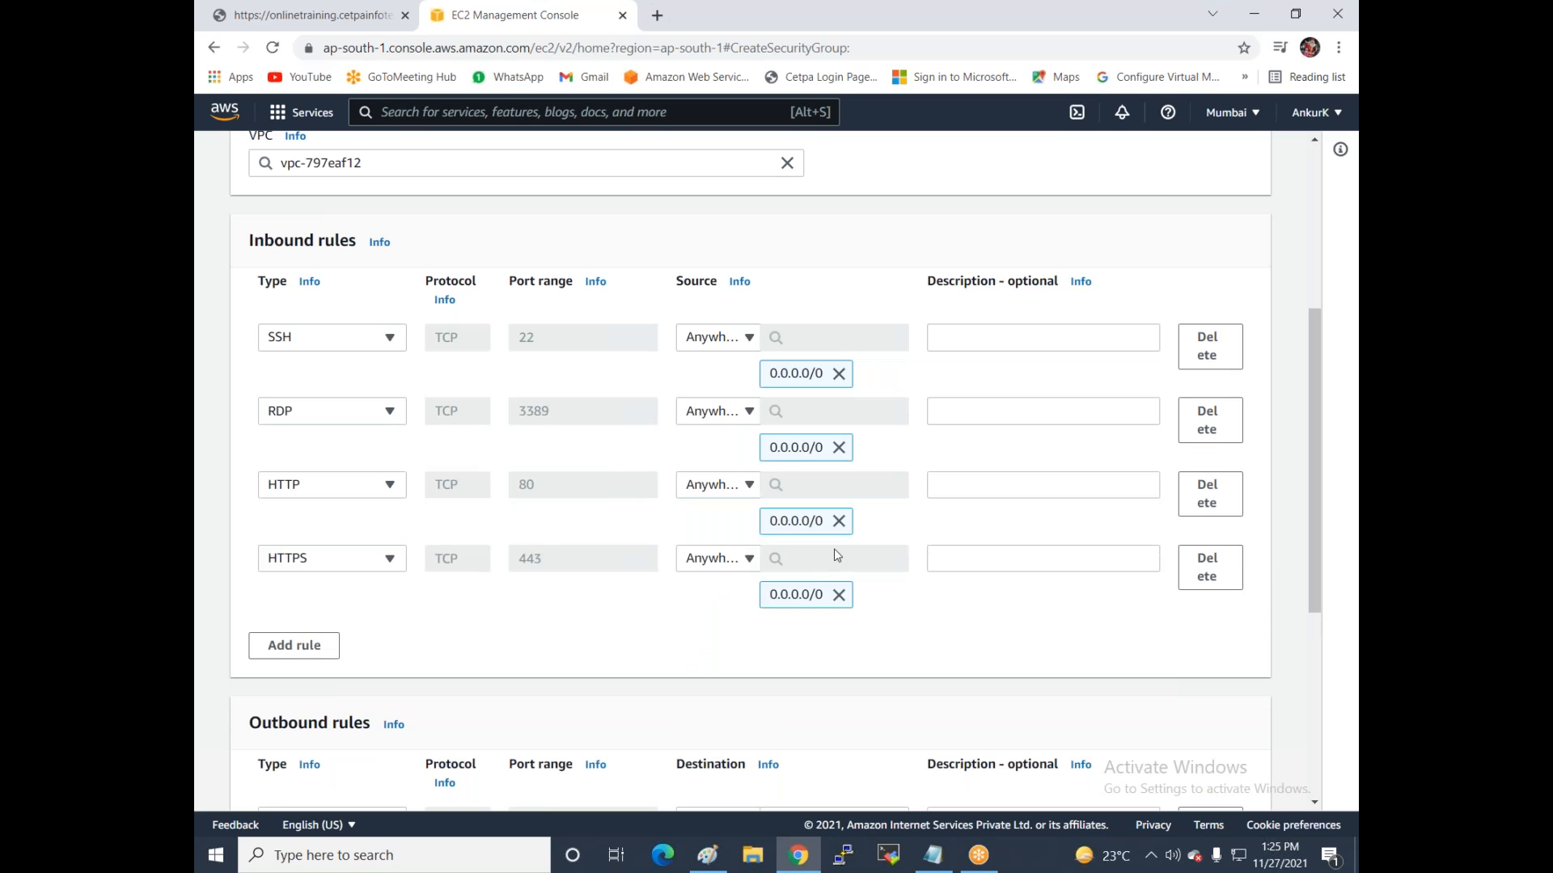
pyautogui.scroll(-5, 835, 554)
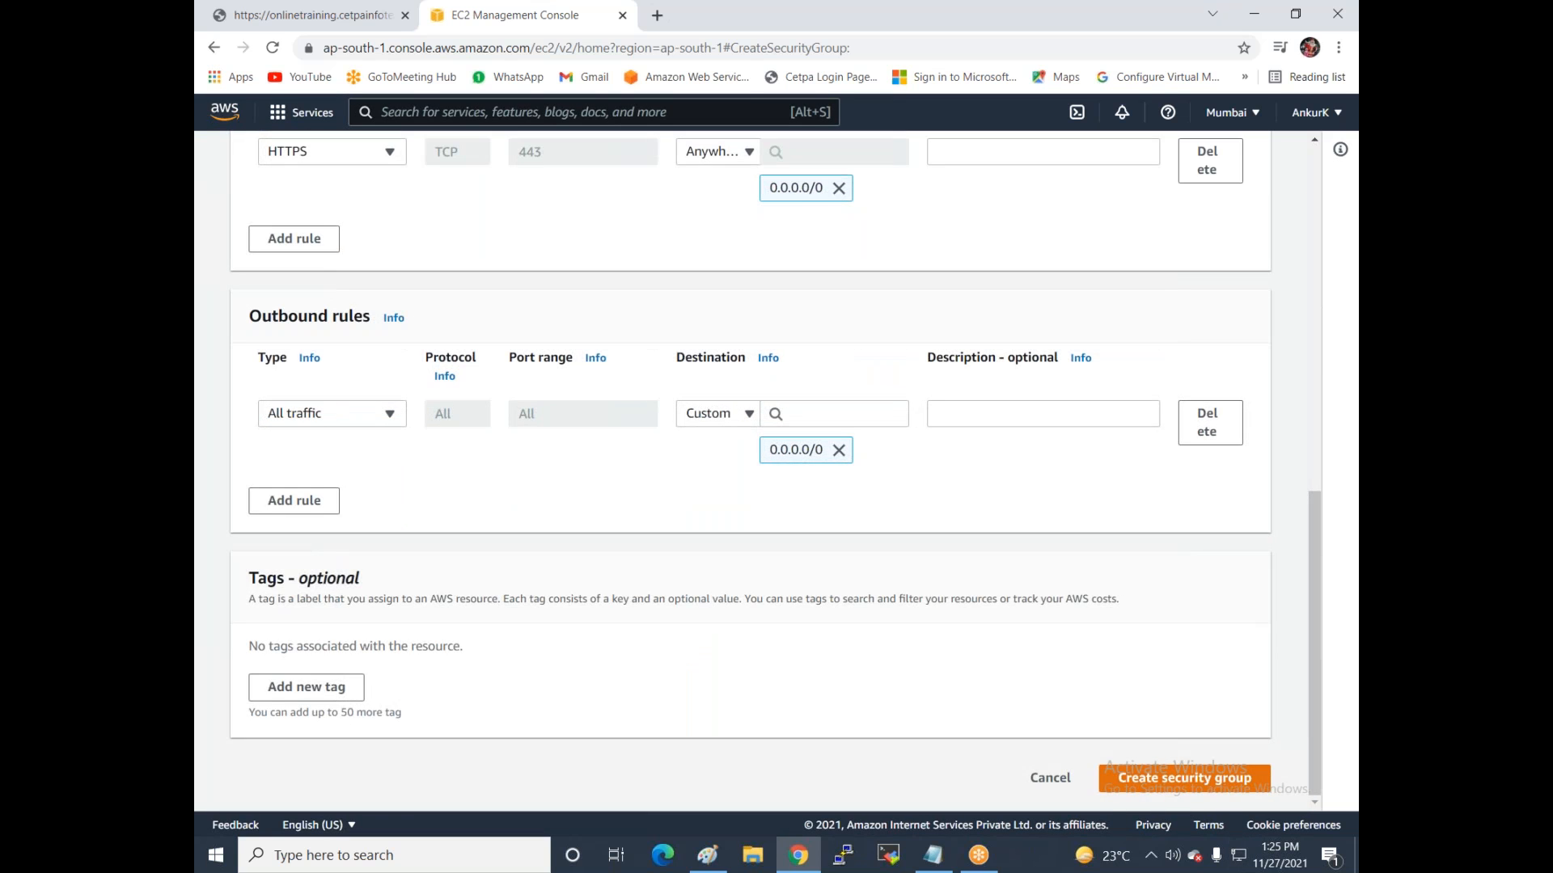
pyautogui.click(1166, 782)
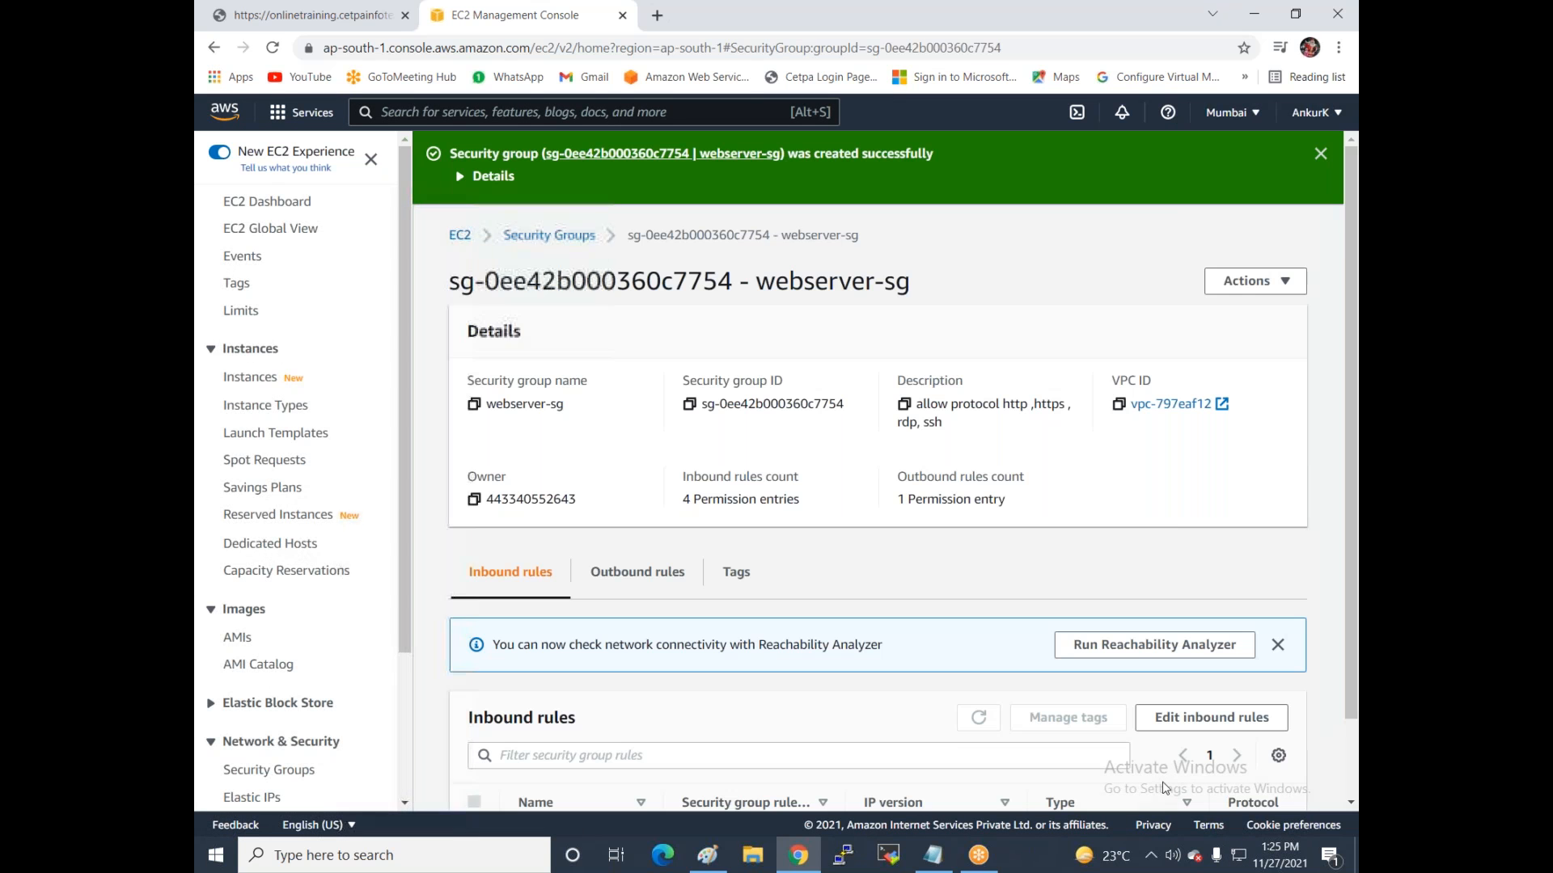
# Go to Key Pairs under Network & Security in the EC2 navigation pane.
pyautogui.scroll(-3, 346, 451)
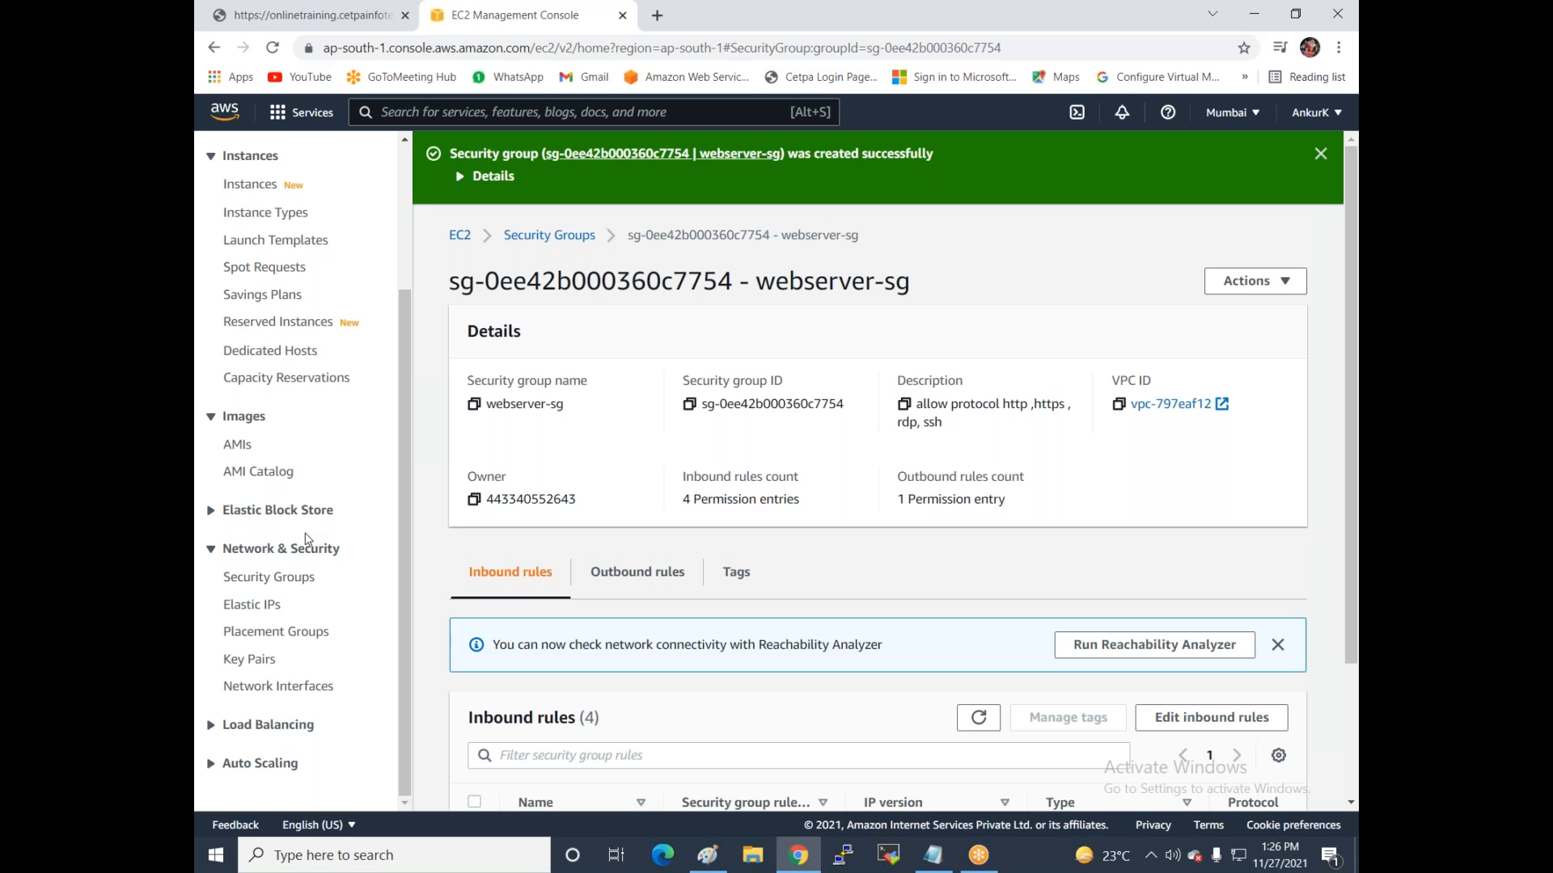
pyautogui.click(242, 659)
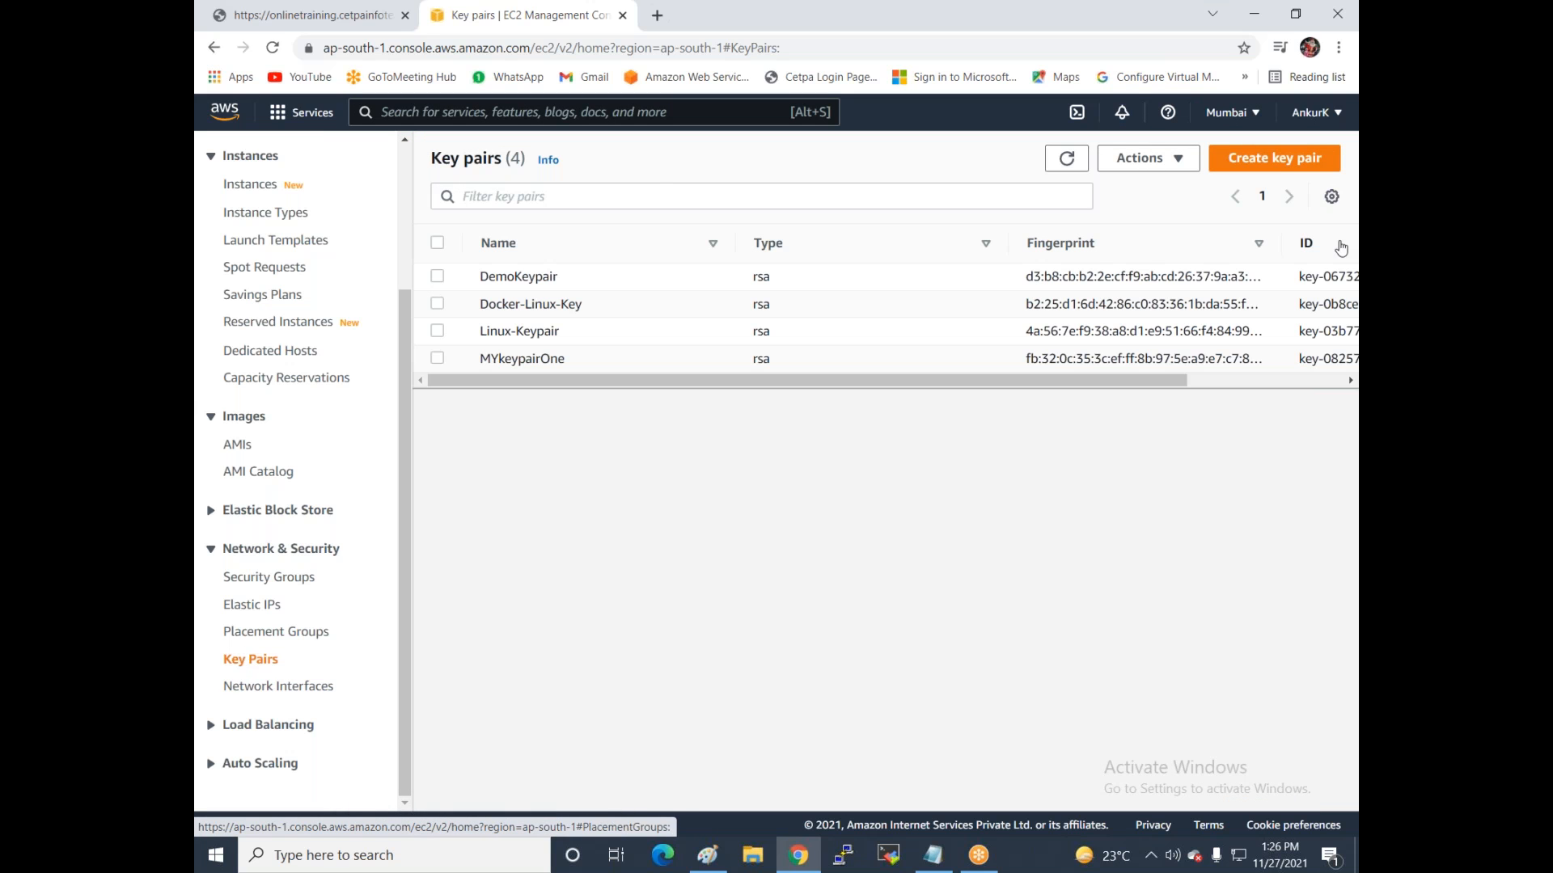
# Create the key pair webserver-key-win in .pem format, downloading webserver-key-win.pem.
pyautogui.click(1277, 158)
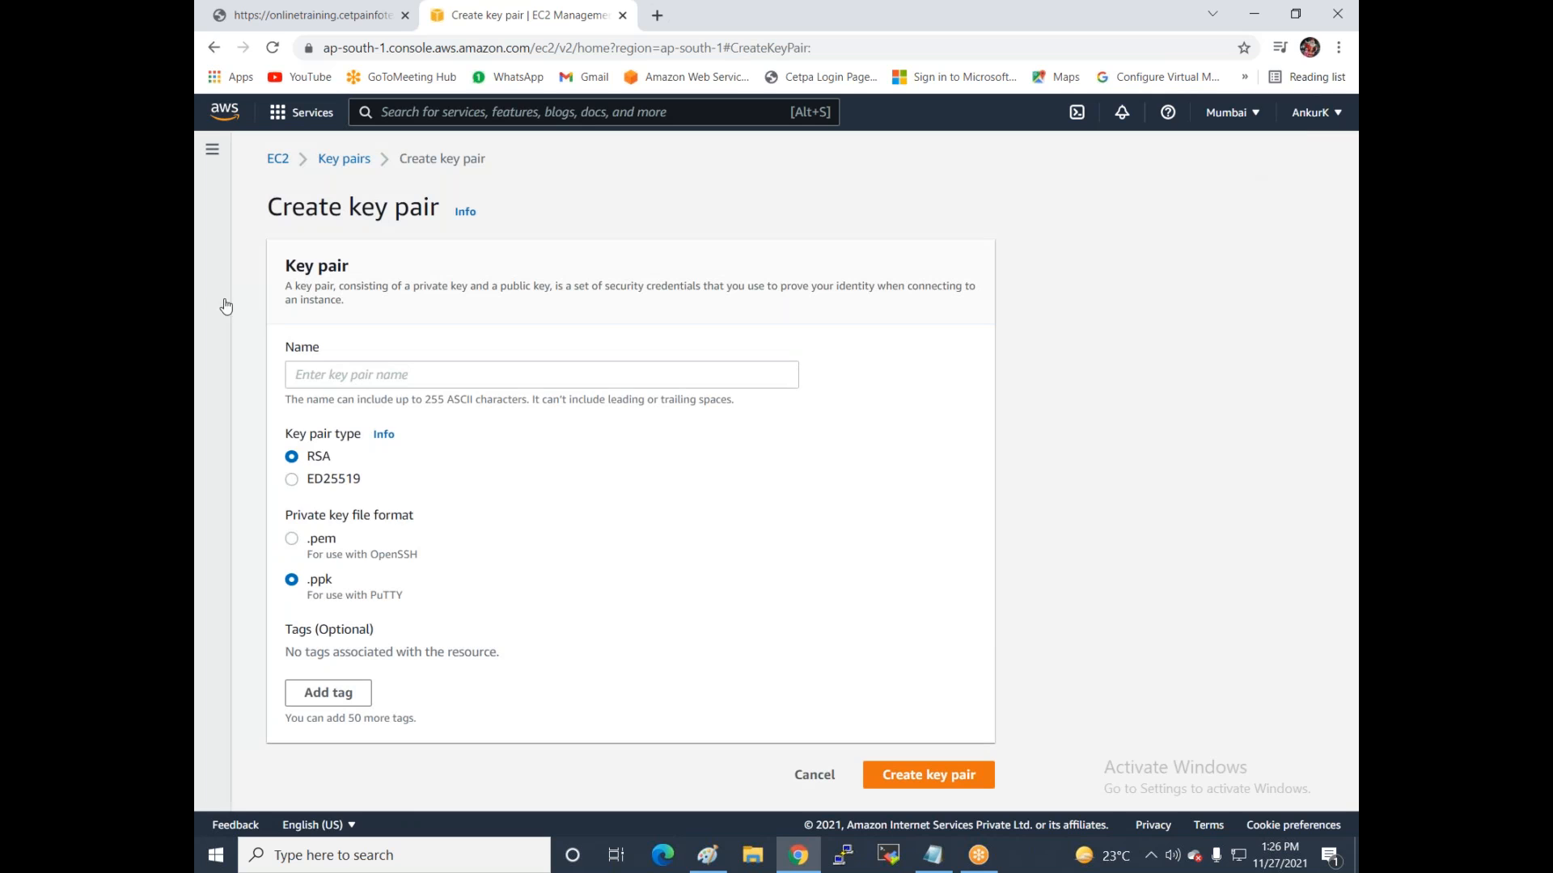
pyautogui.click(382, 375)
pyautogui.write('we')
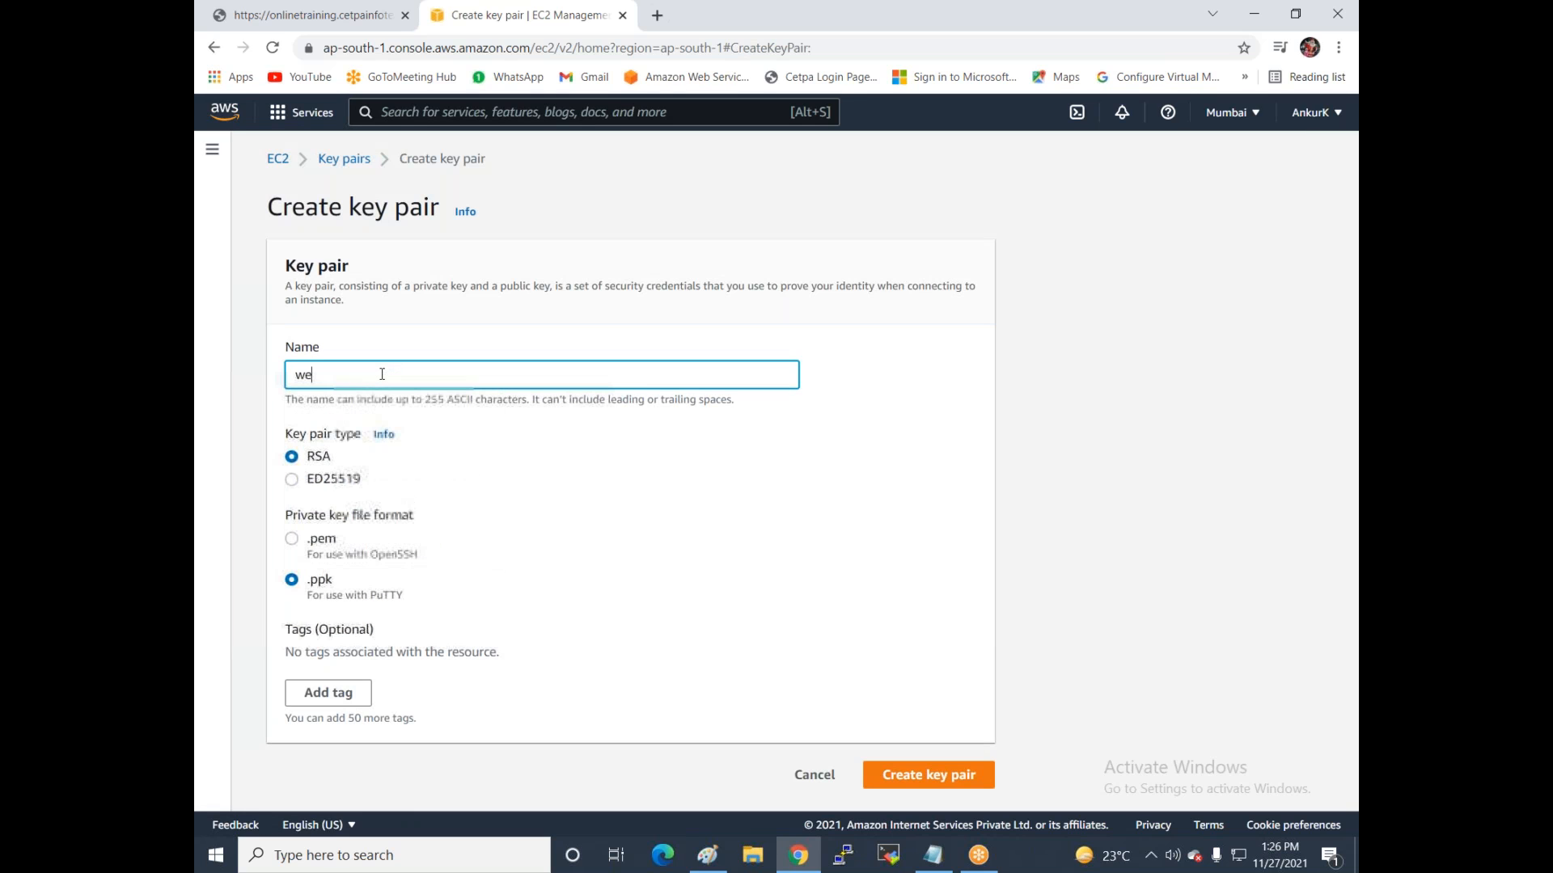
pyautogui.write('bserver-key-win')
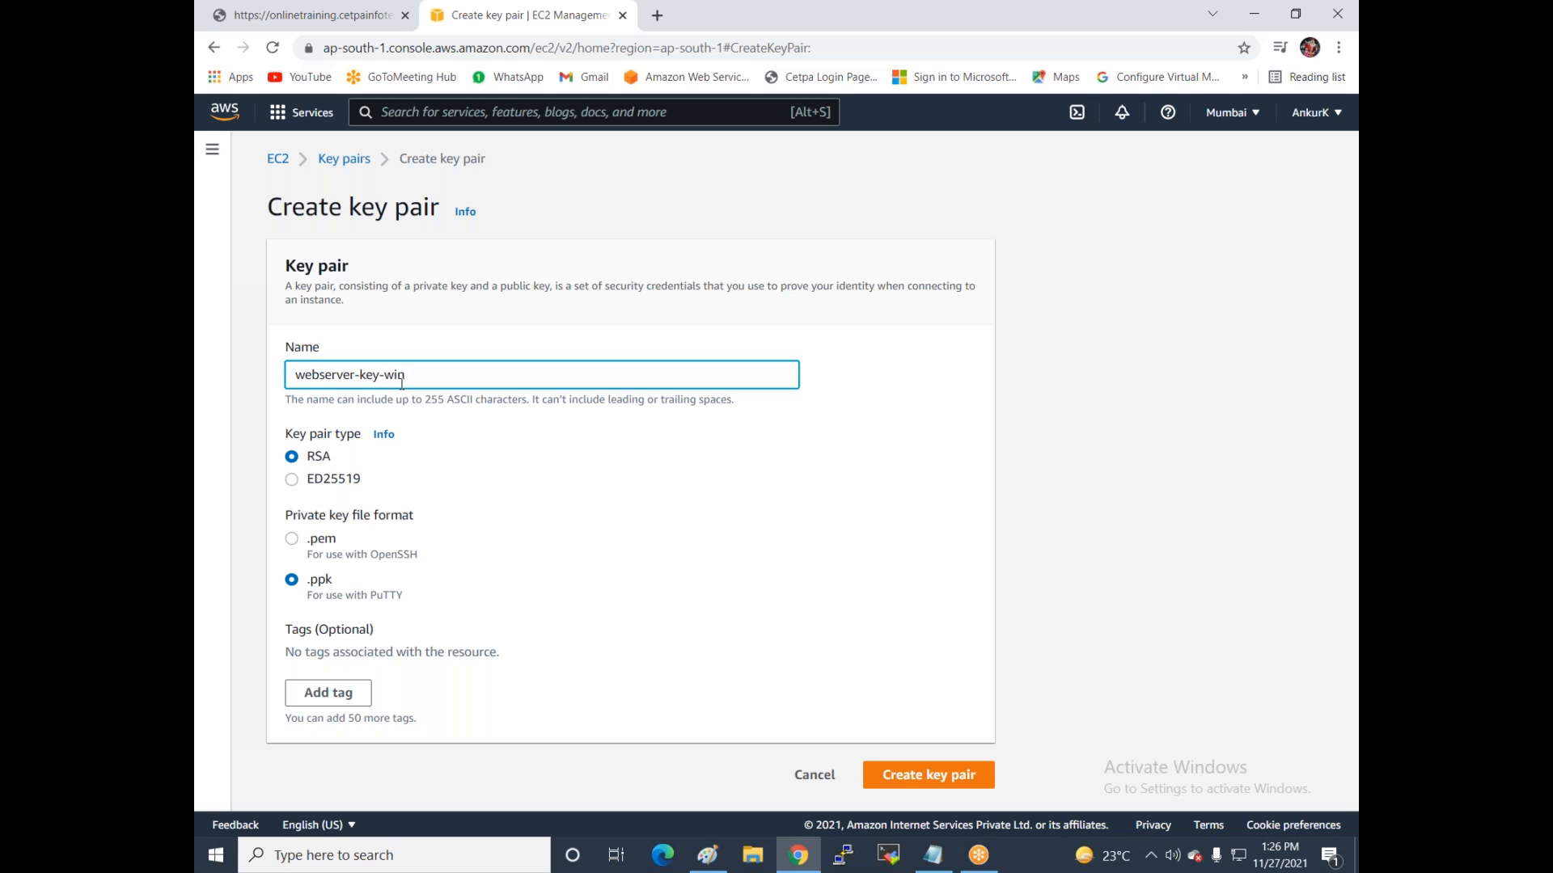
pyautogui.click(291, 539)
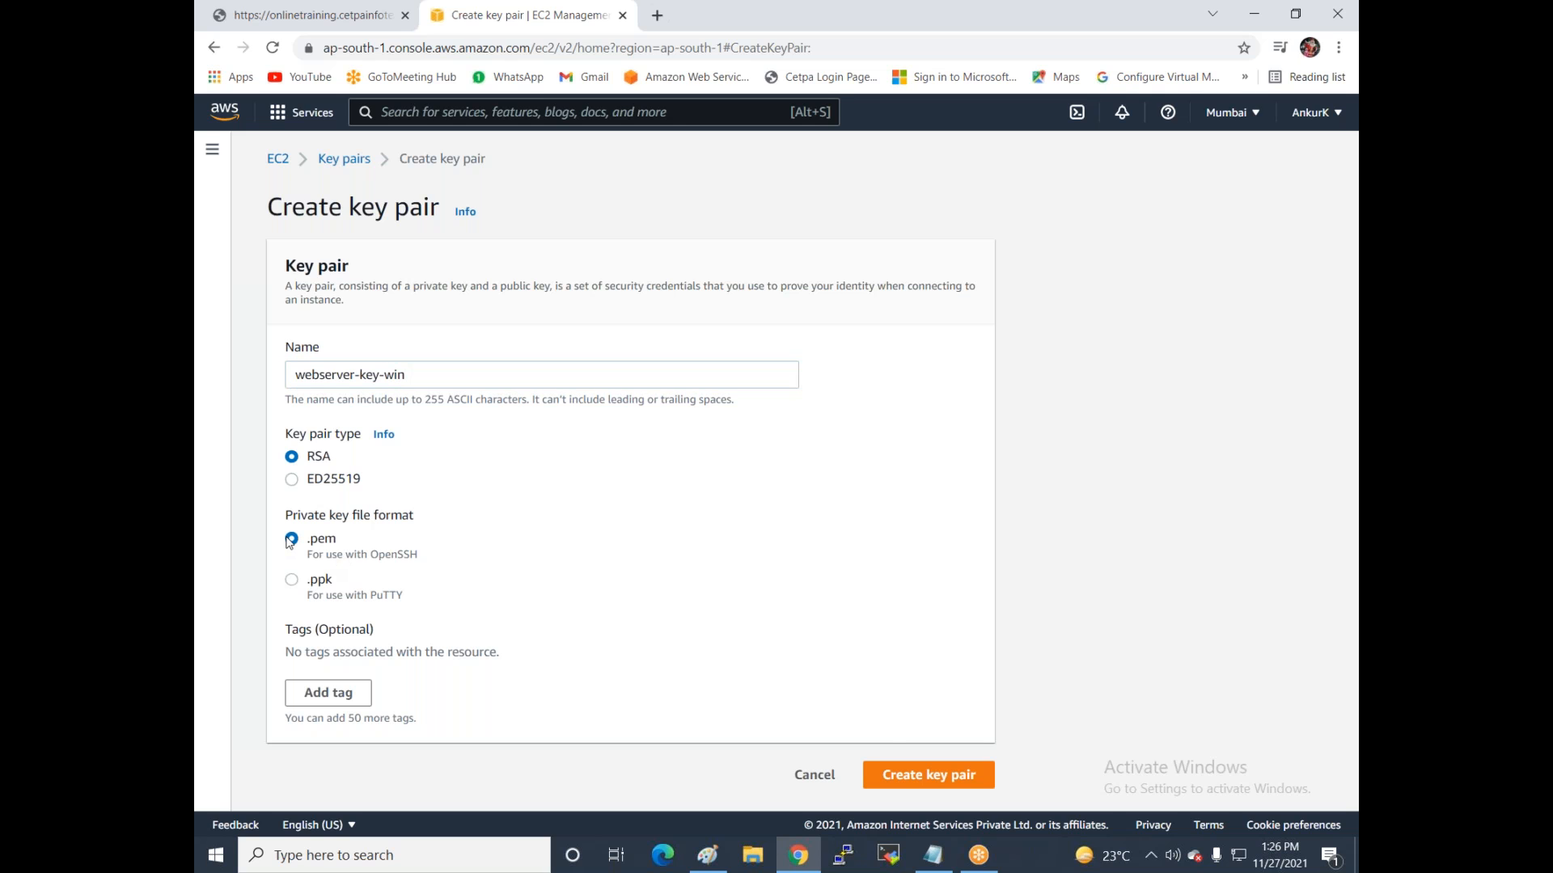
pyautogui.click(446, 374)
pyautogui.press('BackSpace')
pyautogui.press('BackSpace')
pyautogui.click(435, 371)
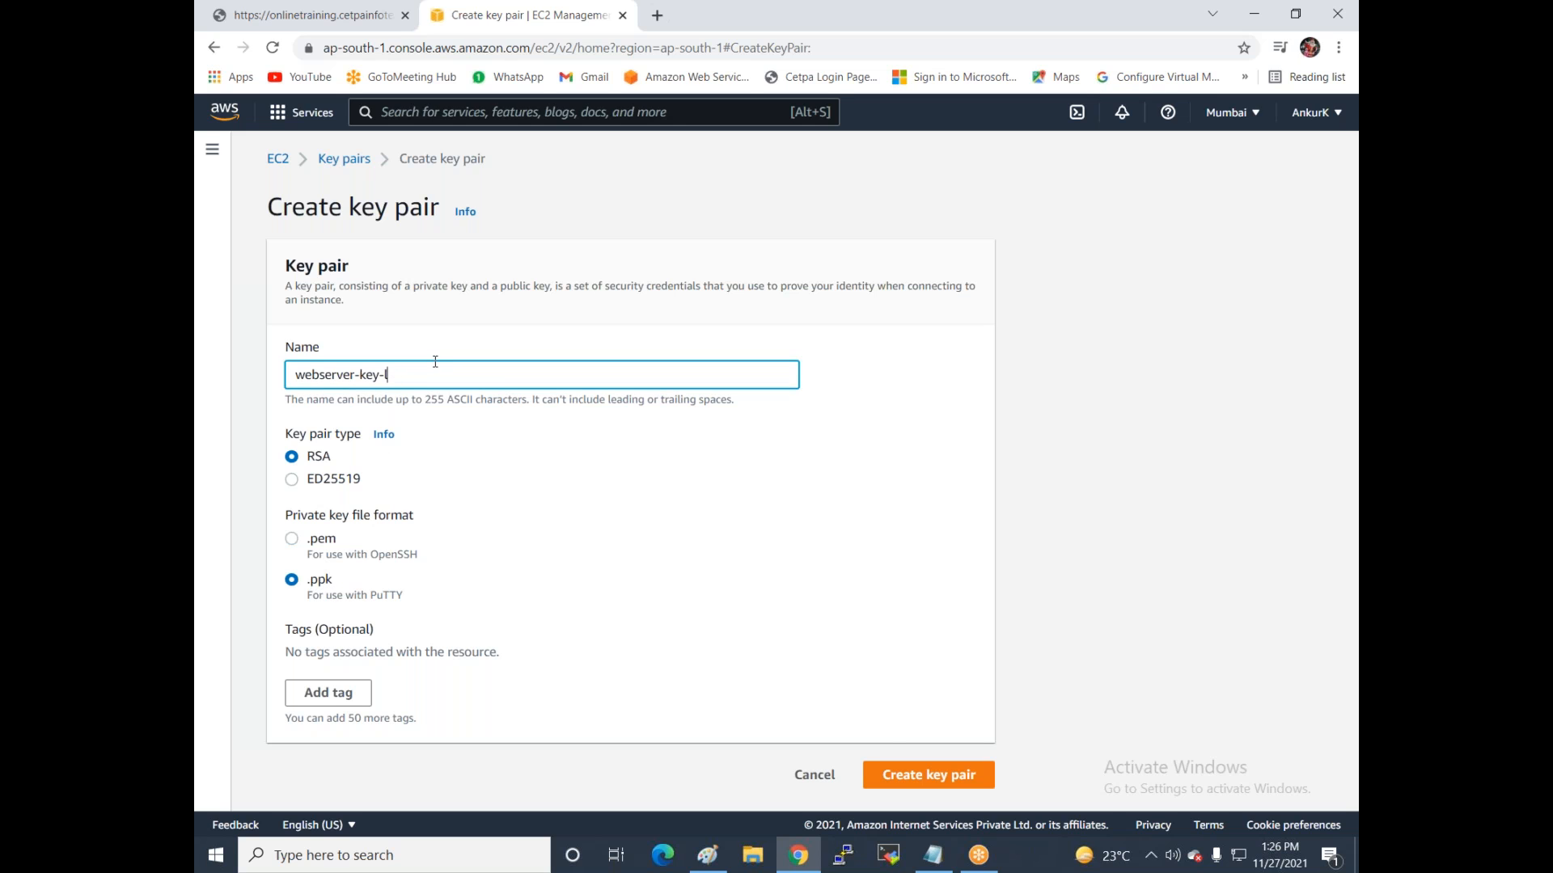
pyautogui.write('win')
pyautogui.click(292, 540)
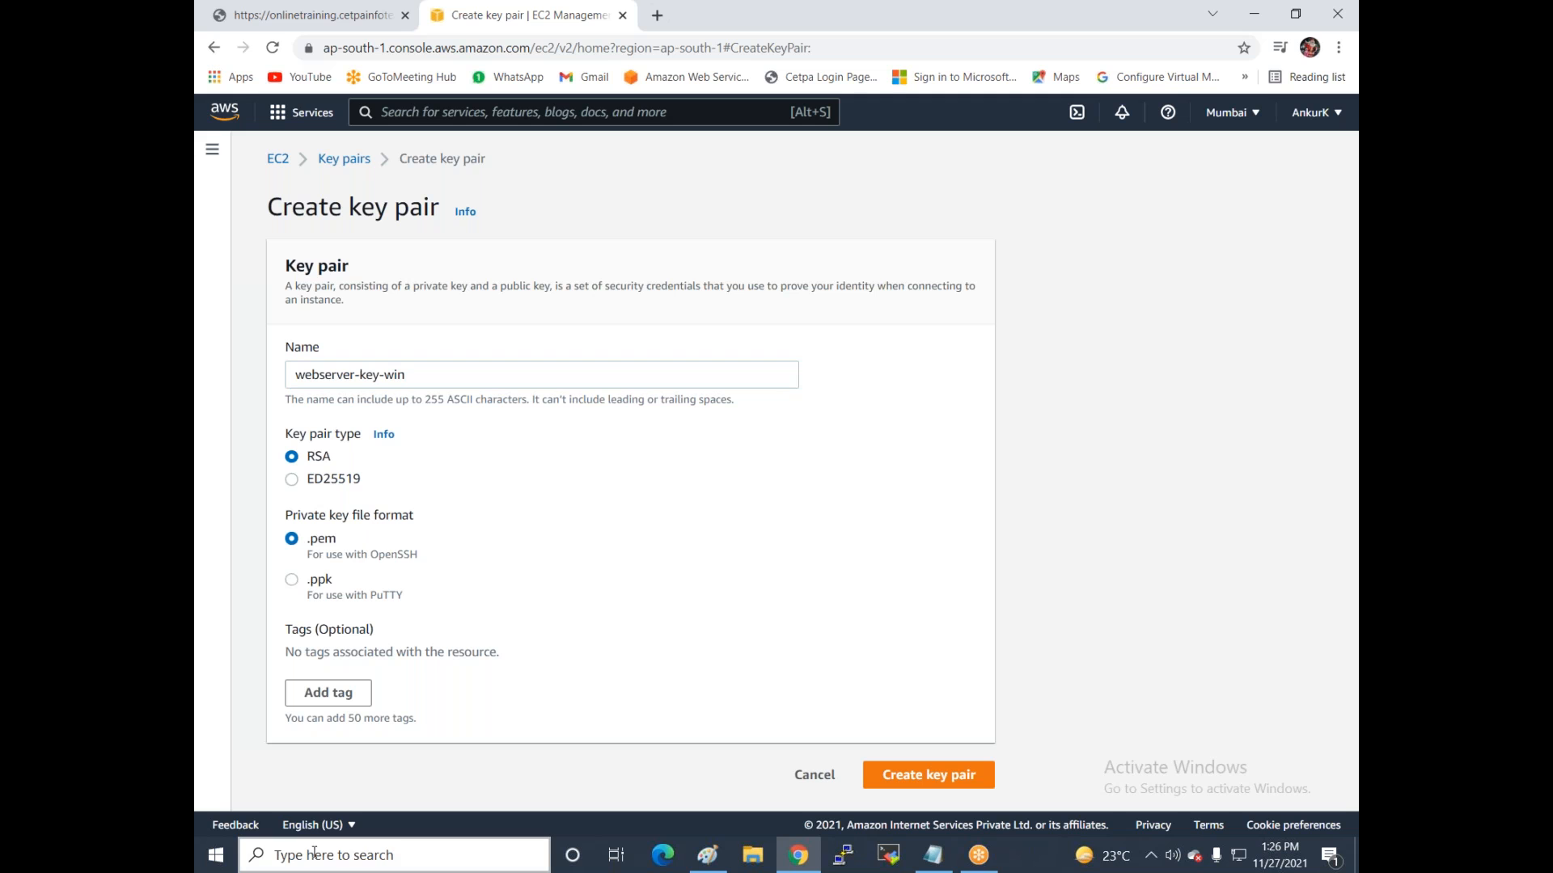
pyautogui.click(953, 777)
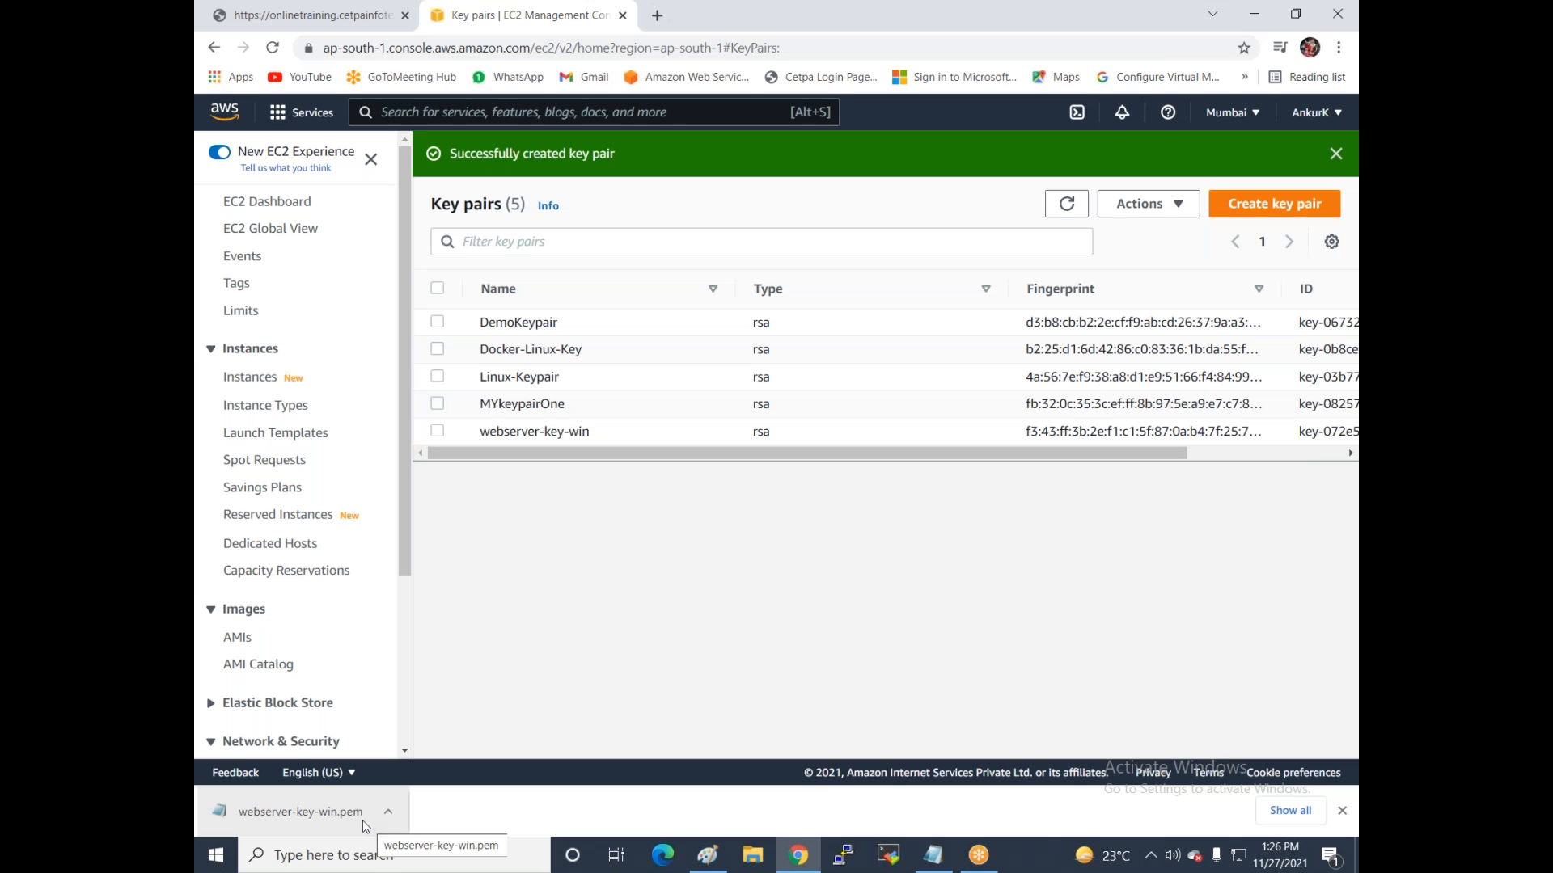
# Go to Instances and start launching a new instance, browsing the AMI list.
pyautogui.click(255, 379)
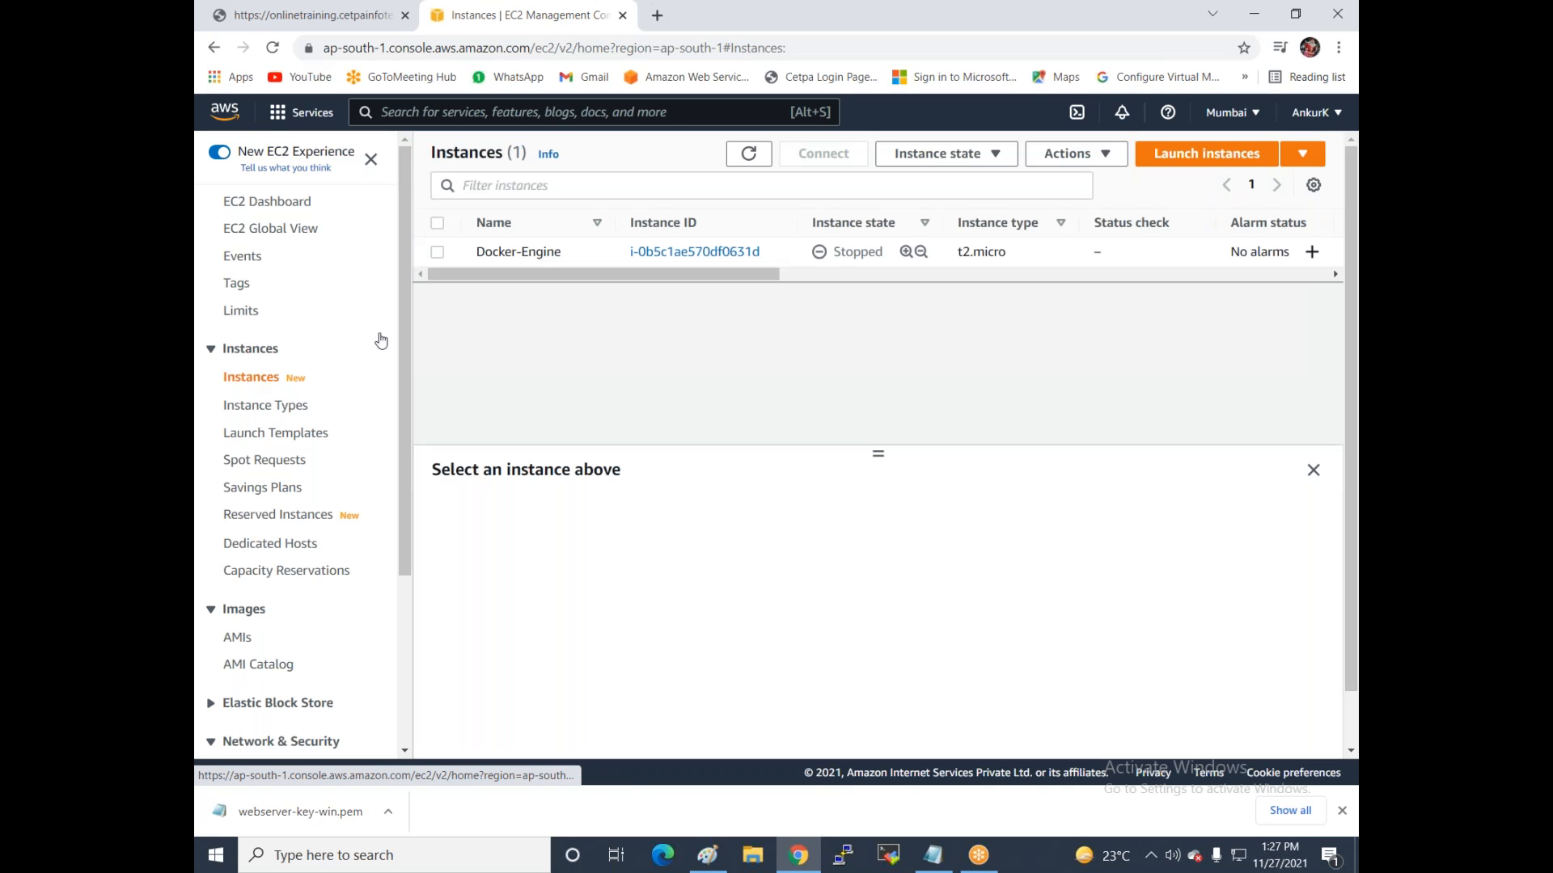
pyautogui.click(1187, 166)
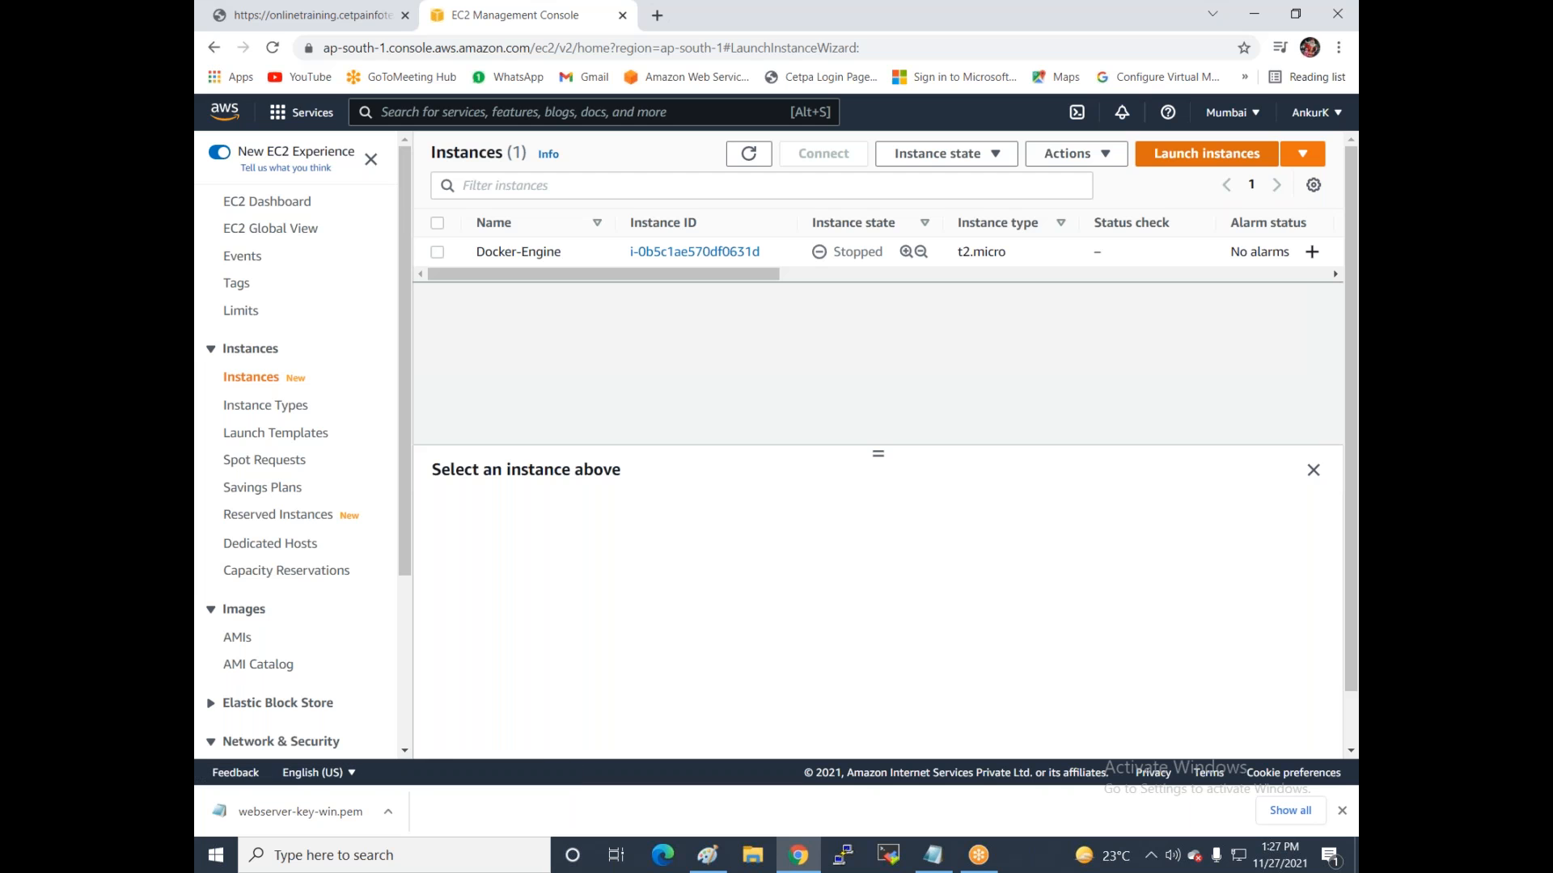
pyautogui.moveTo(273, 188); pyautogui.dragTo(687, 193)
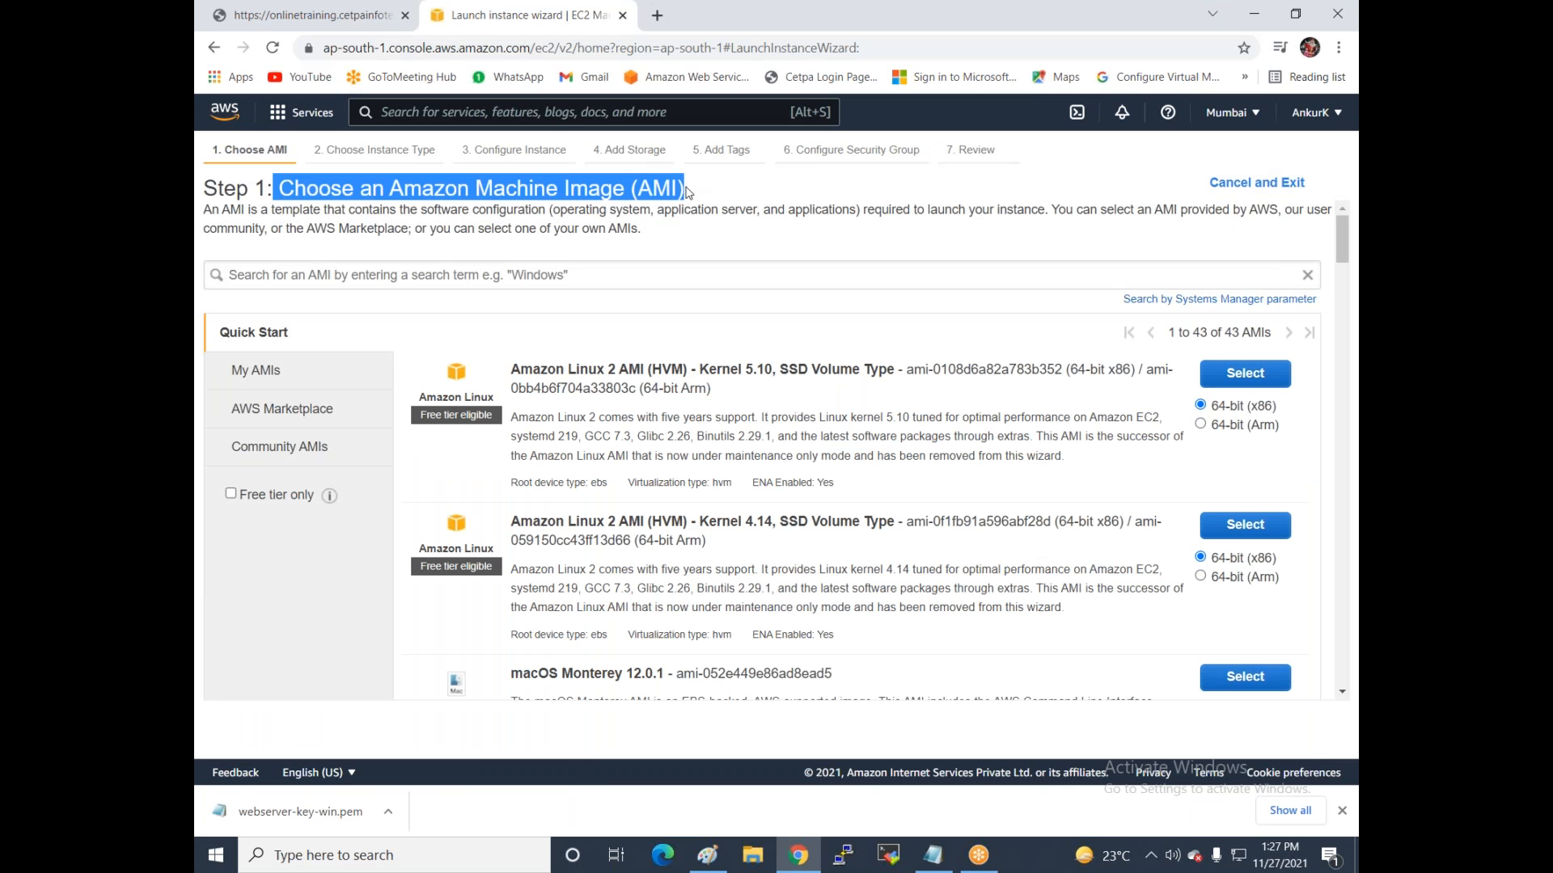
pyautogui.scroll(-3, 700, 486)
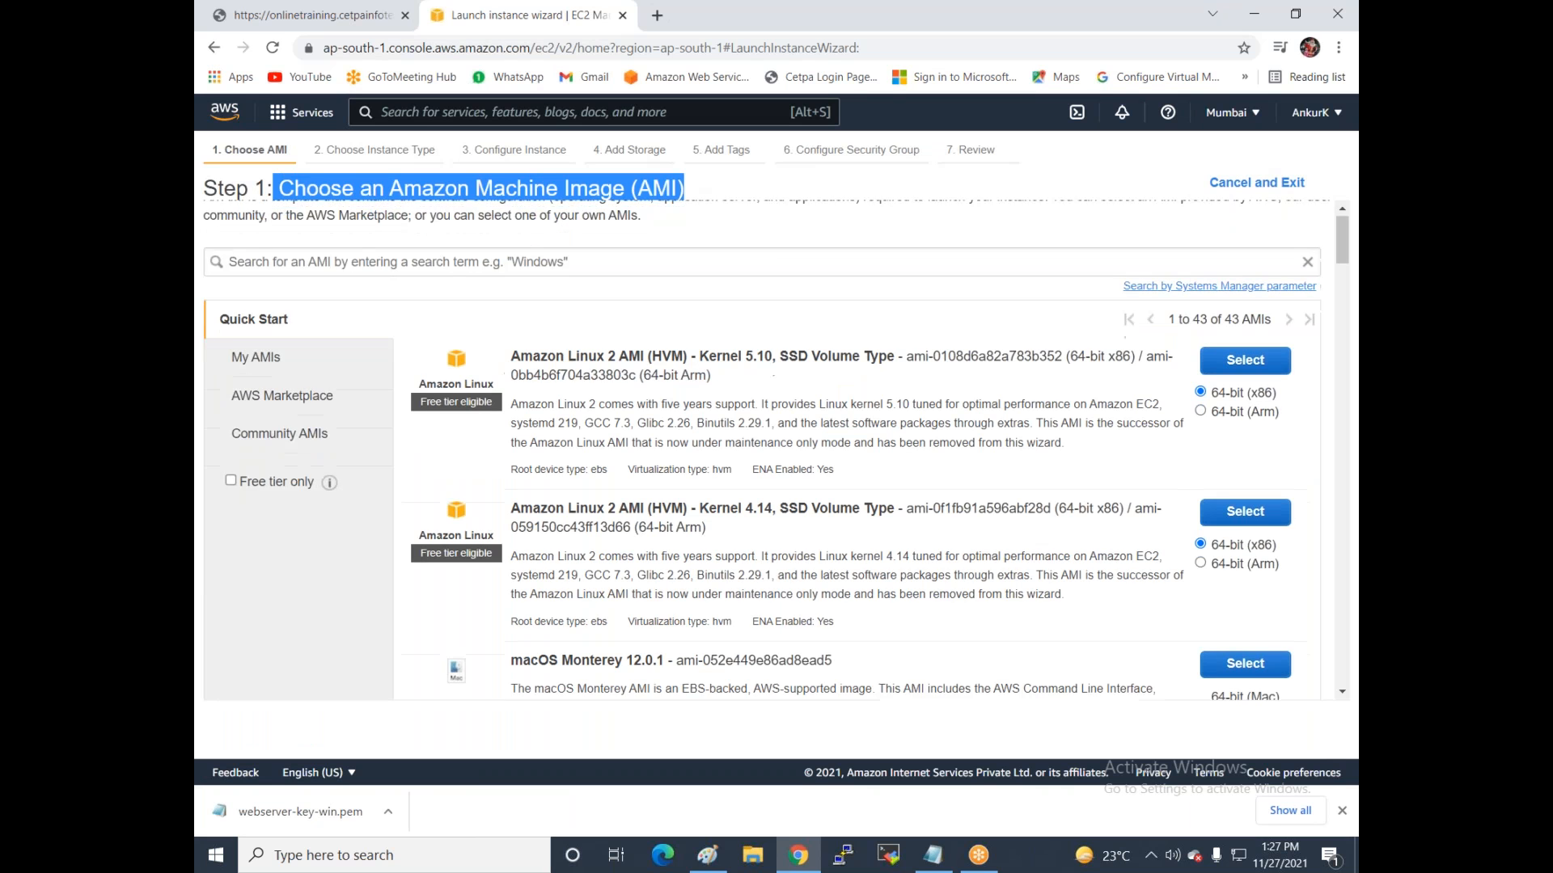
pyautogui.scroll(1, 700, 485)
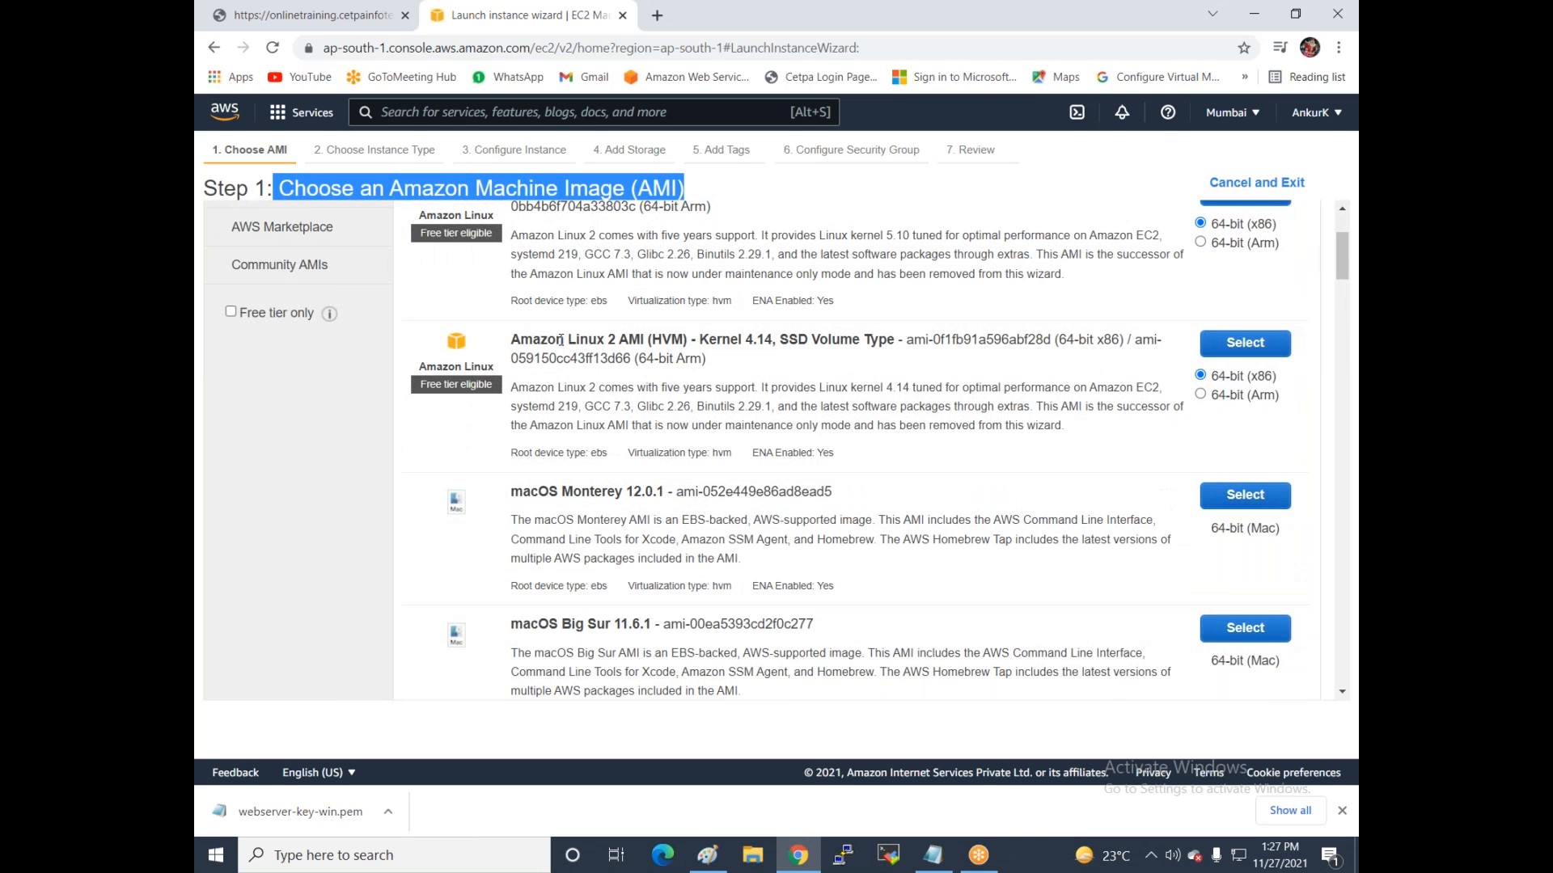
pyautogui.scroll(-10, 646, 394)
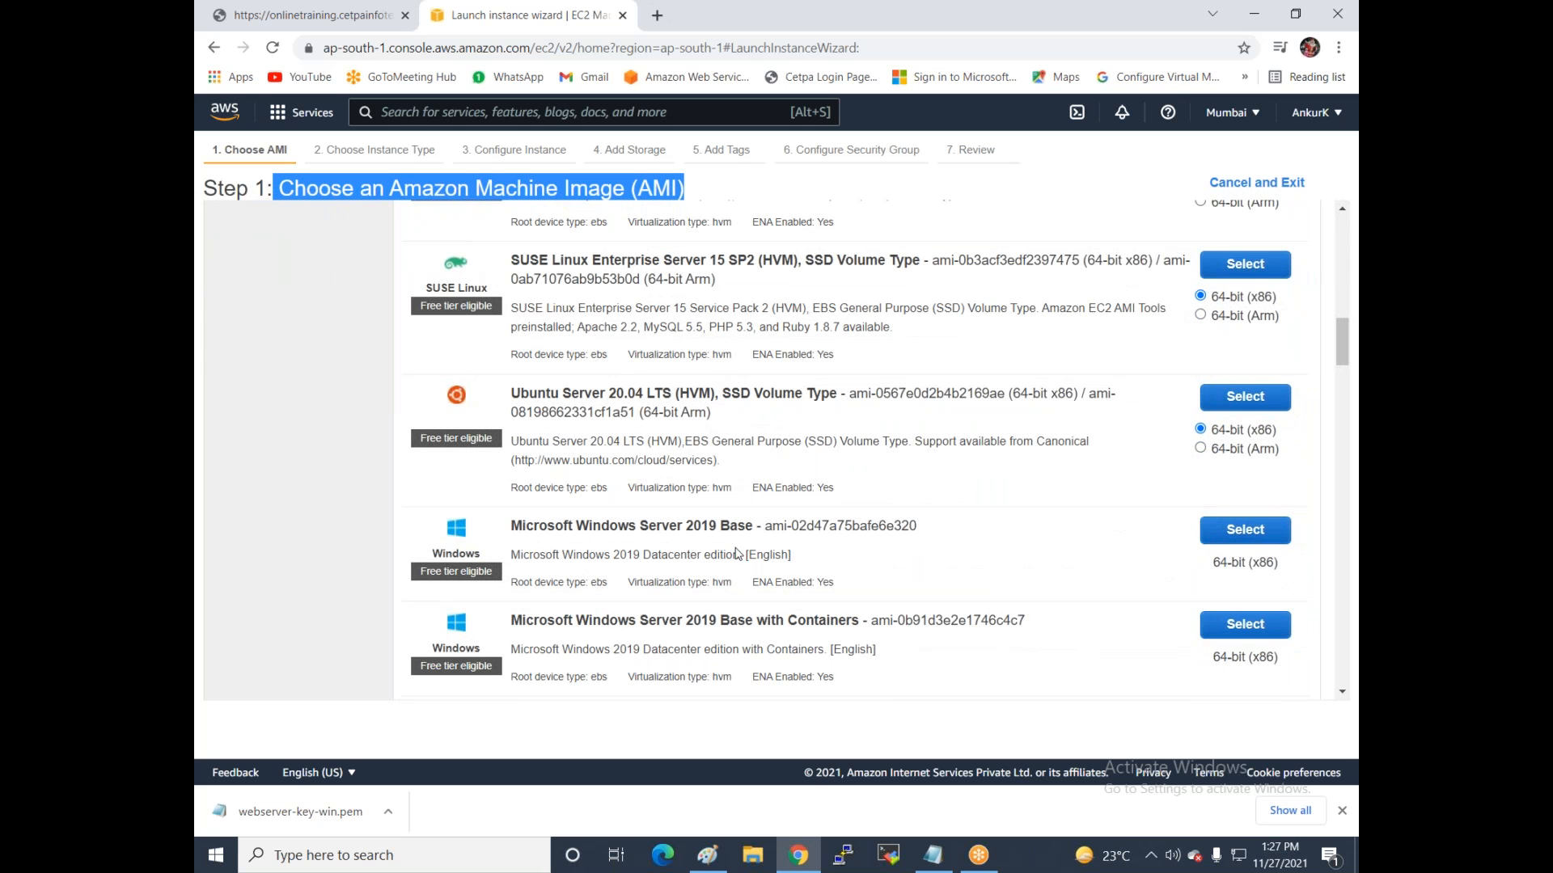
pyautogui.scroll(-4, 713, 472)
pyautogui.scroll(-3, 712, 472)
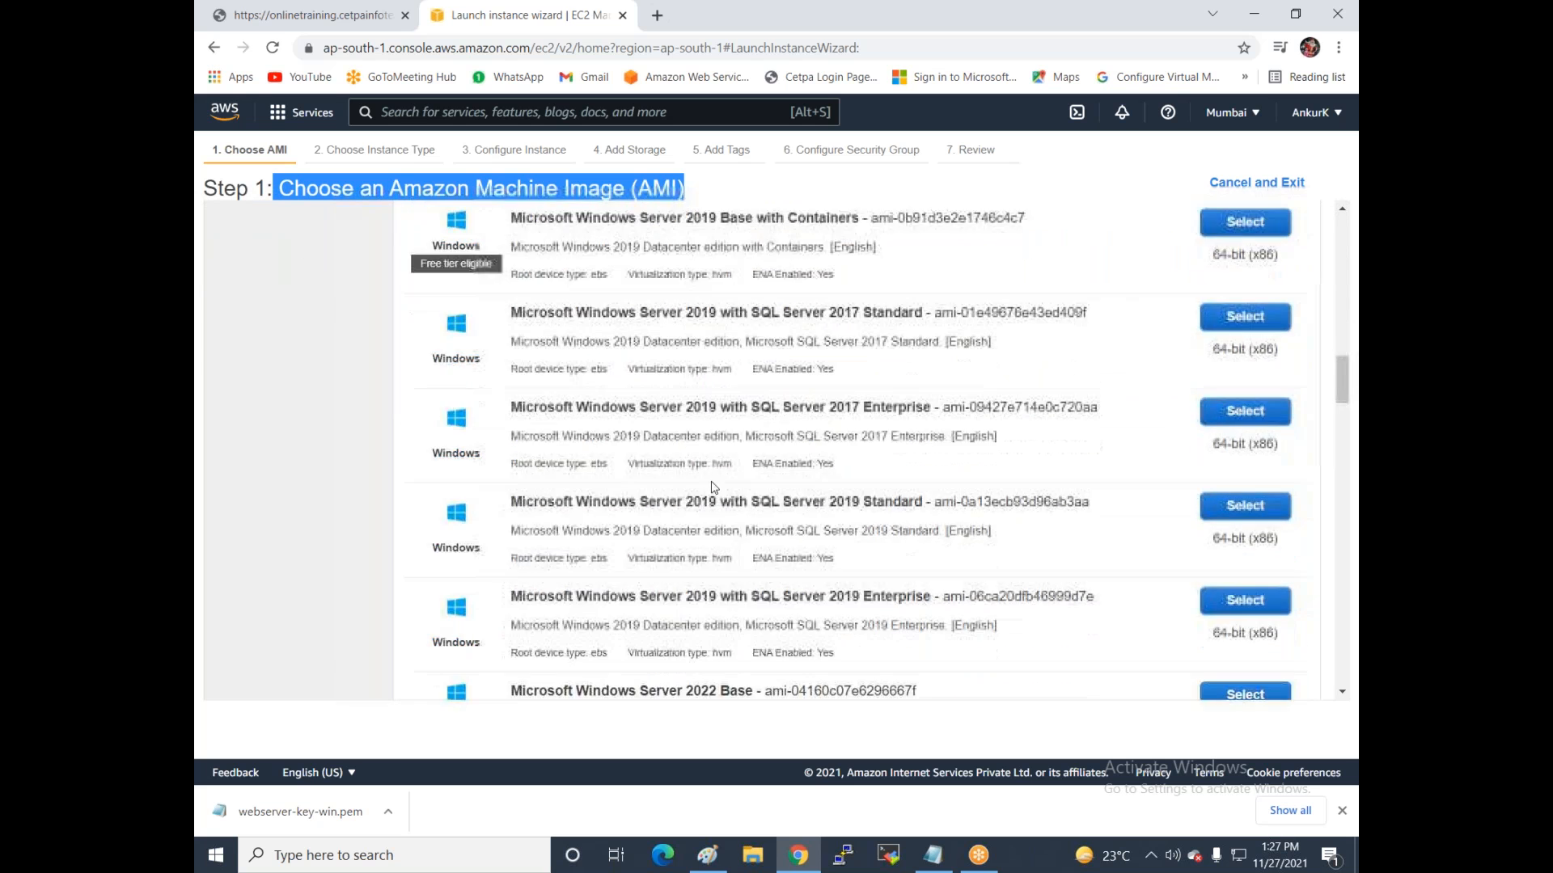
pyautogui.scroll(20, 713, 489)
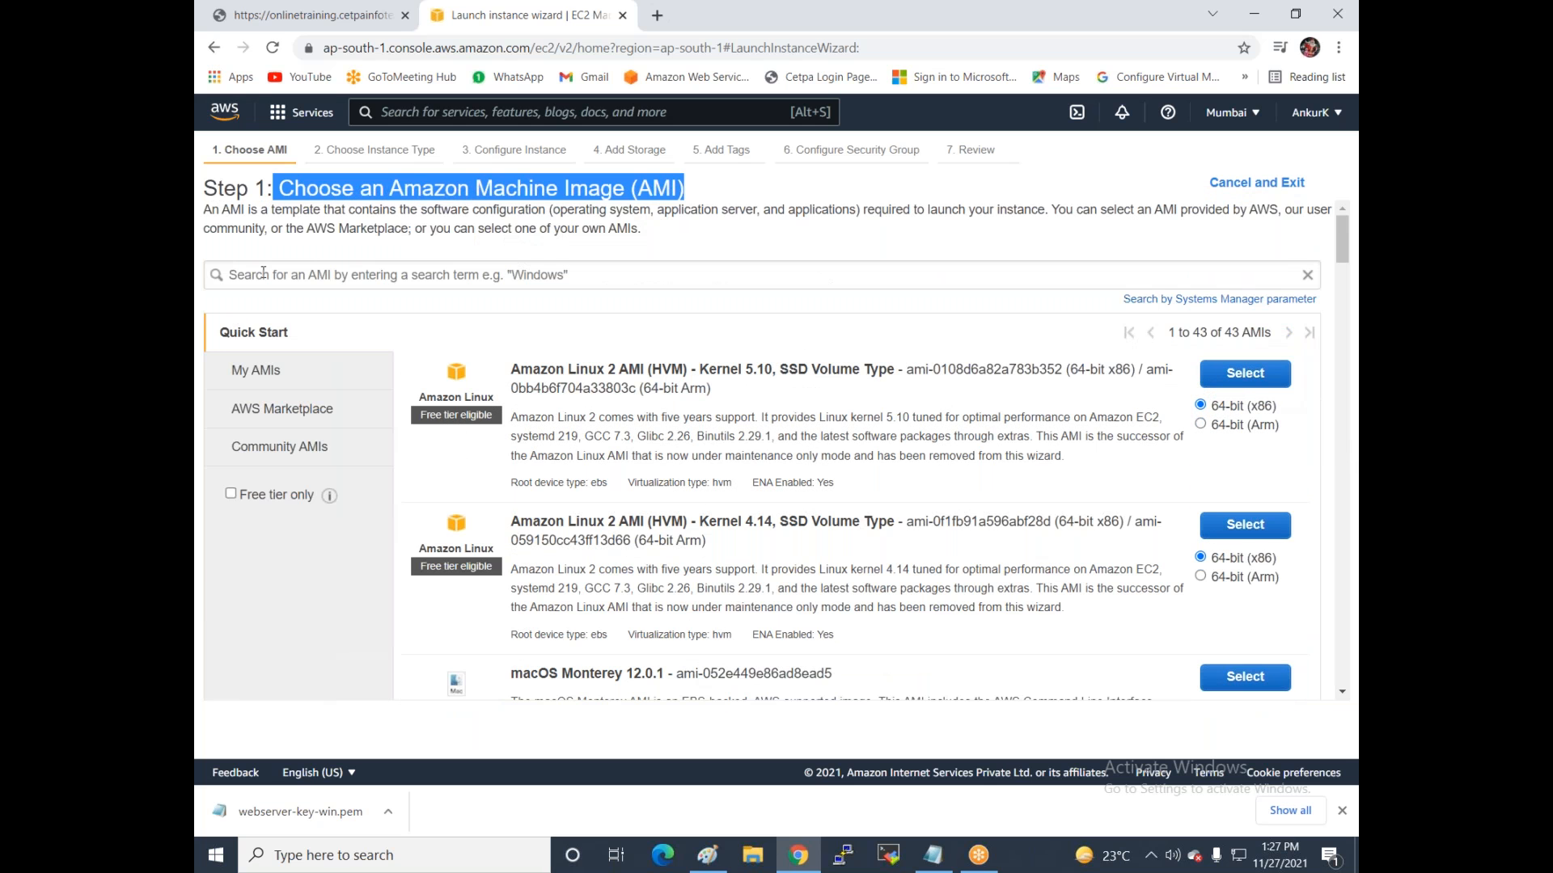
# Search AMIs for 'server 2012' and select Microsoft Windows Server 2012 R2 Base.
pyautogui.click(262, 274)
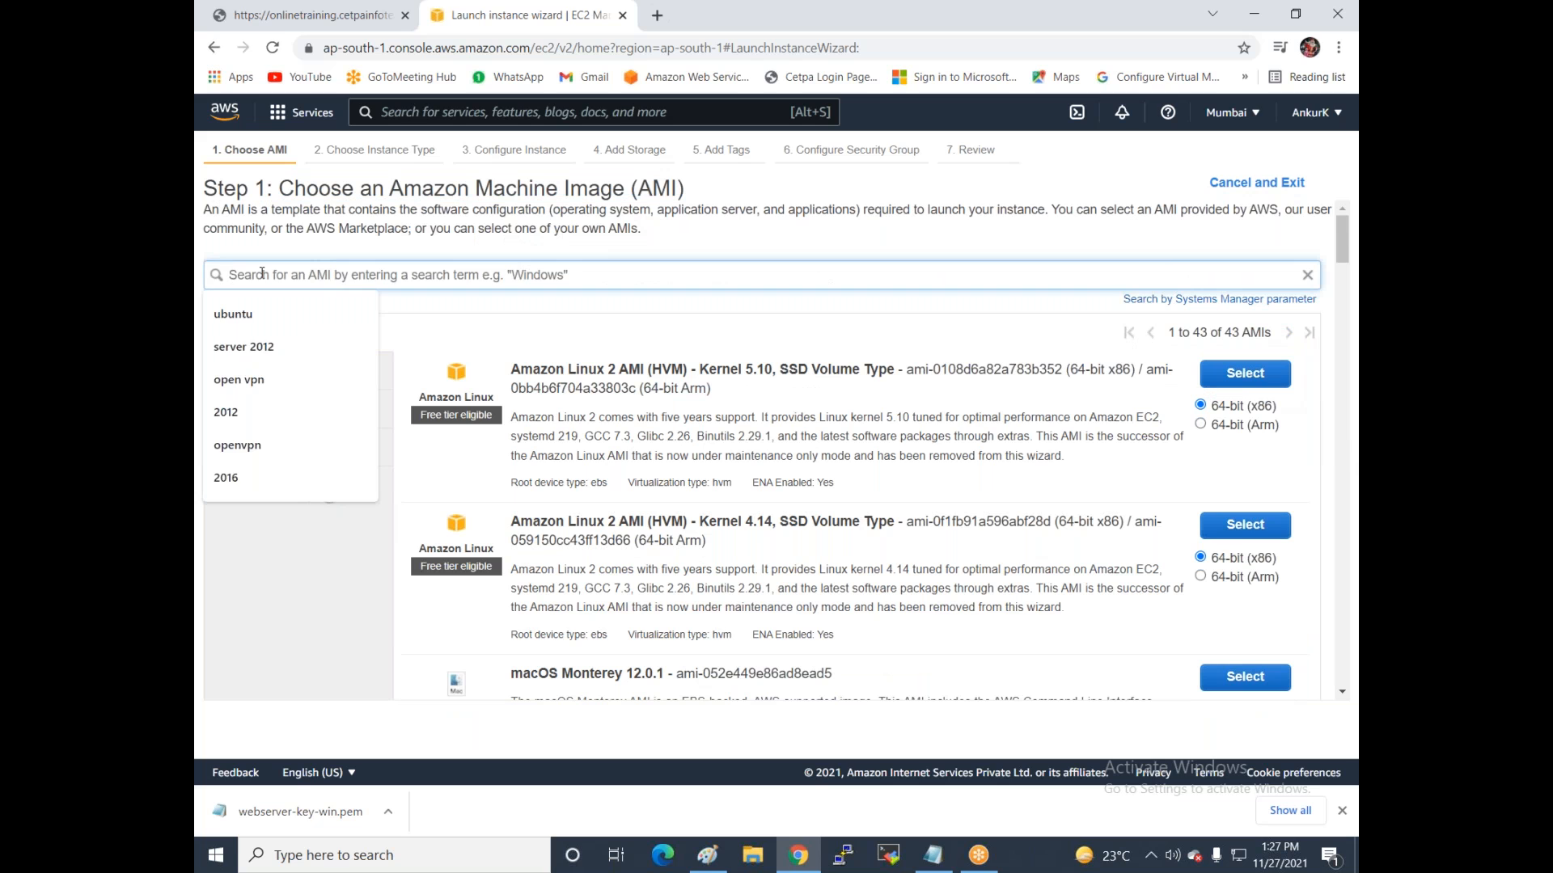
pyautogui.press('Down')
pyautogui.press('Down')
pyautogui.press('Return')
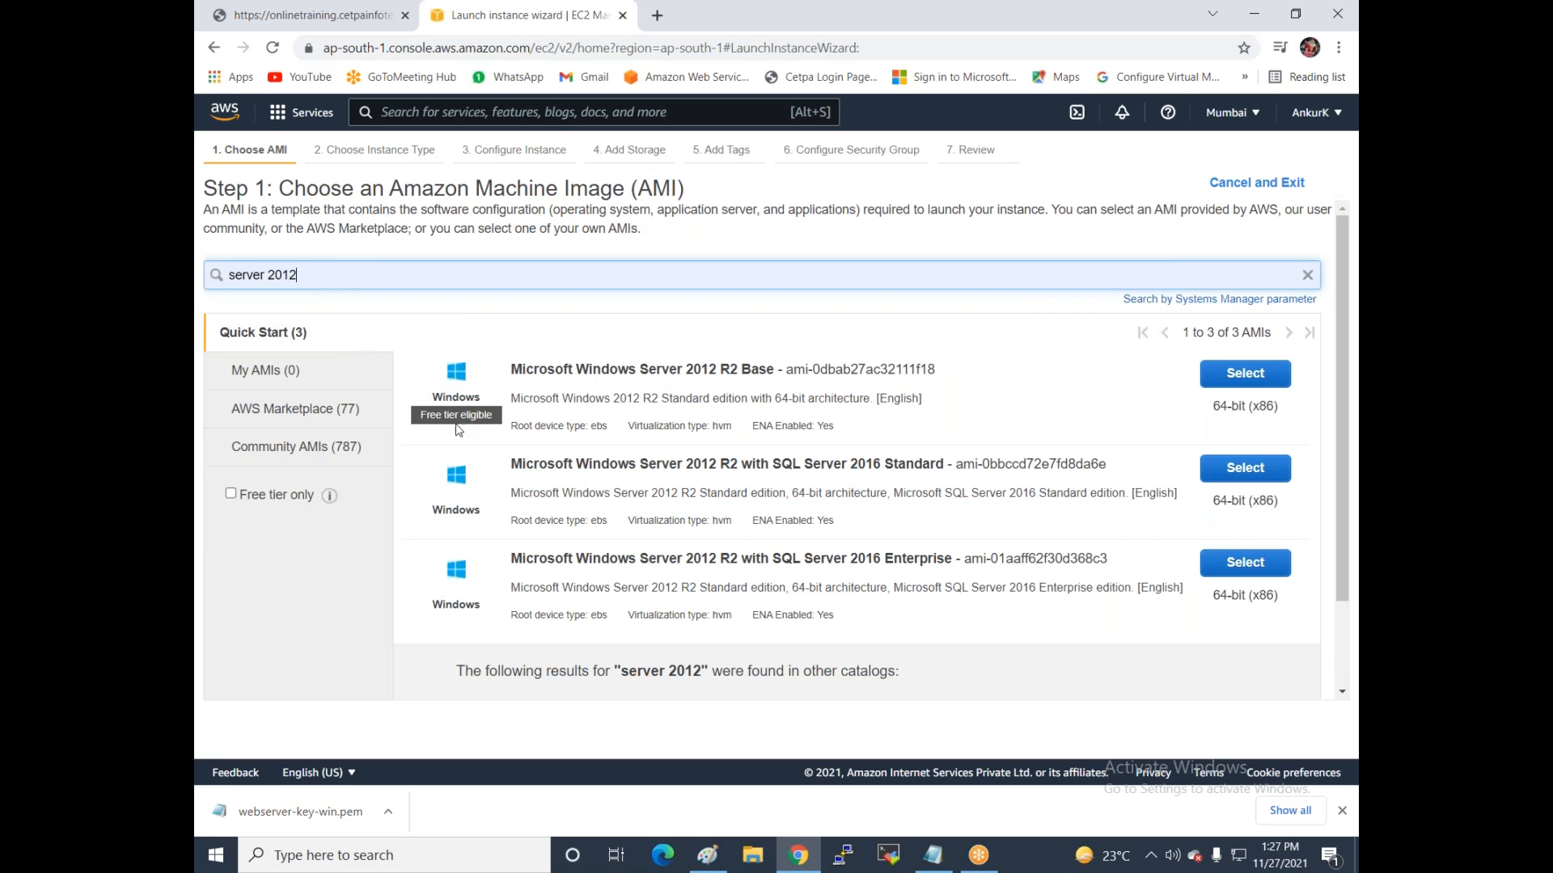
pyautogui.click(421, 418)
pyautogui.moveTo(498, 416); pyautogui.dragTo(502, 413)
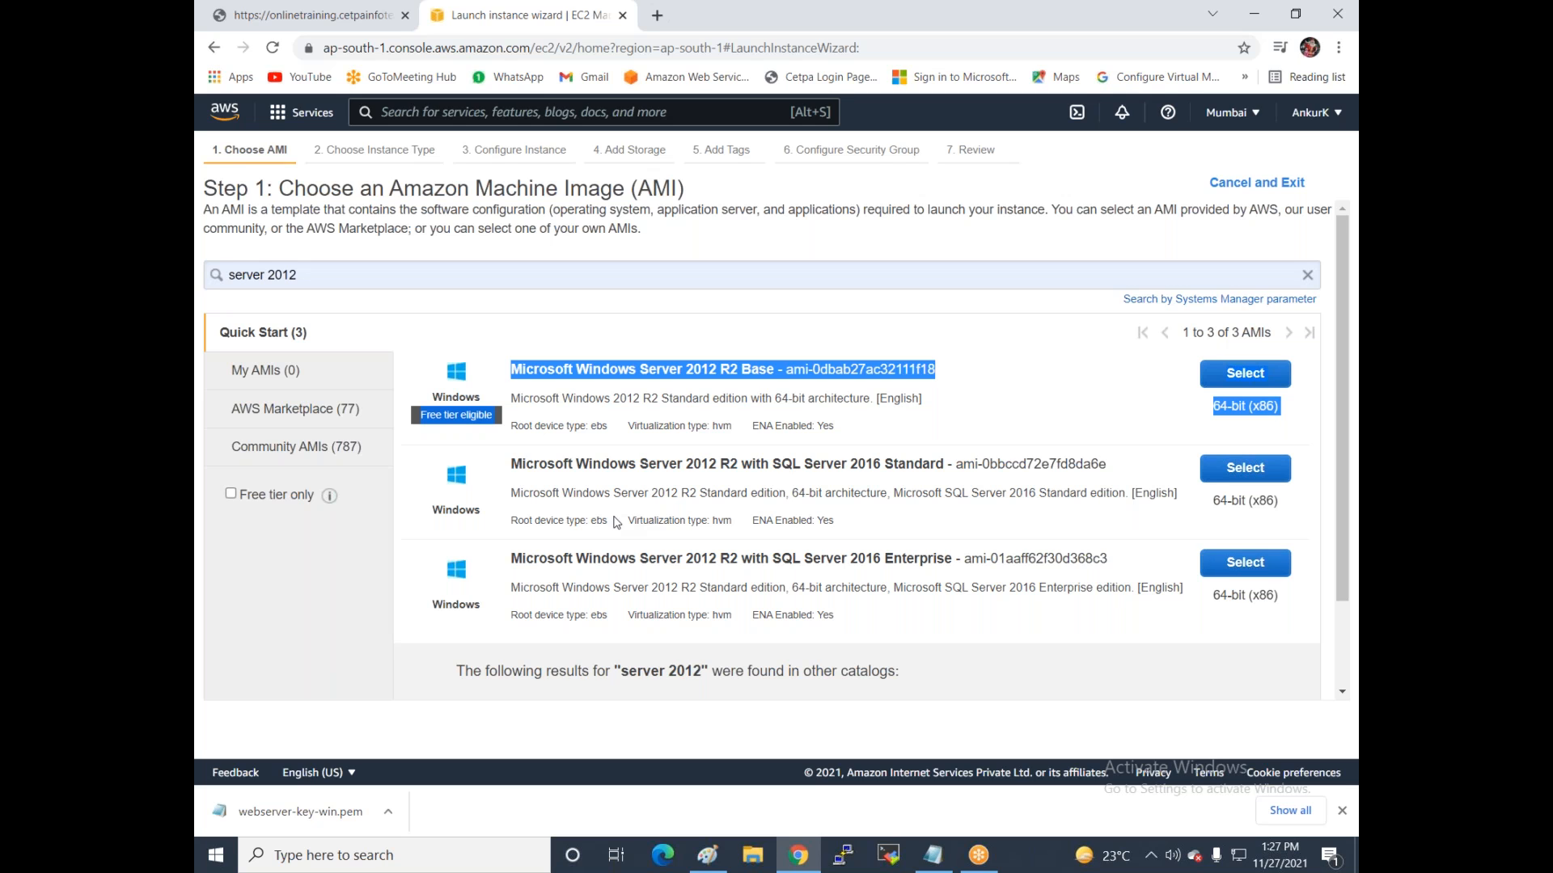
pyautogui.click(437, 435)
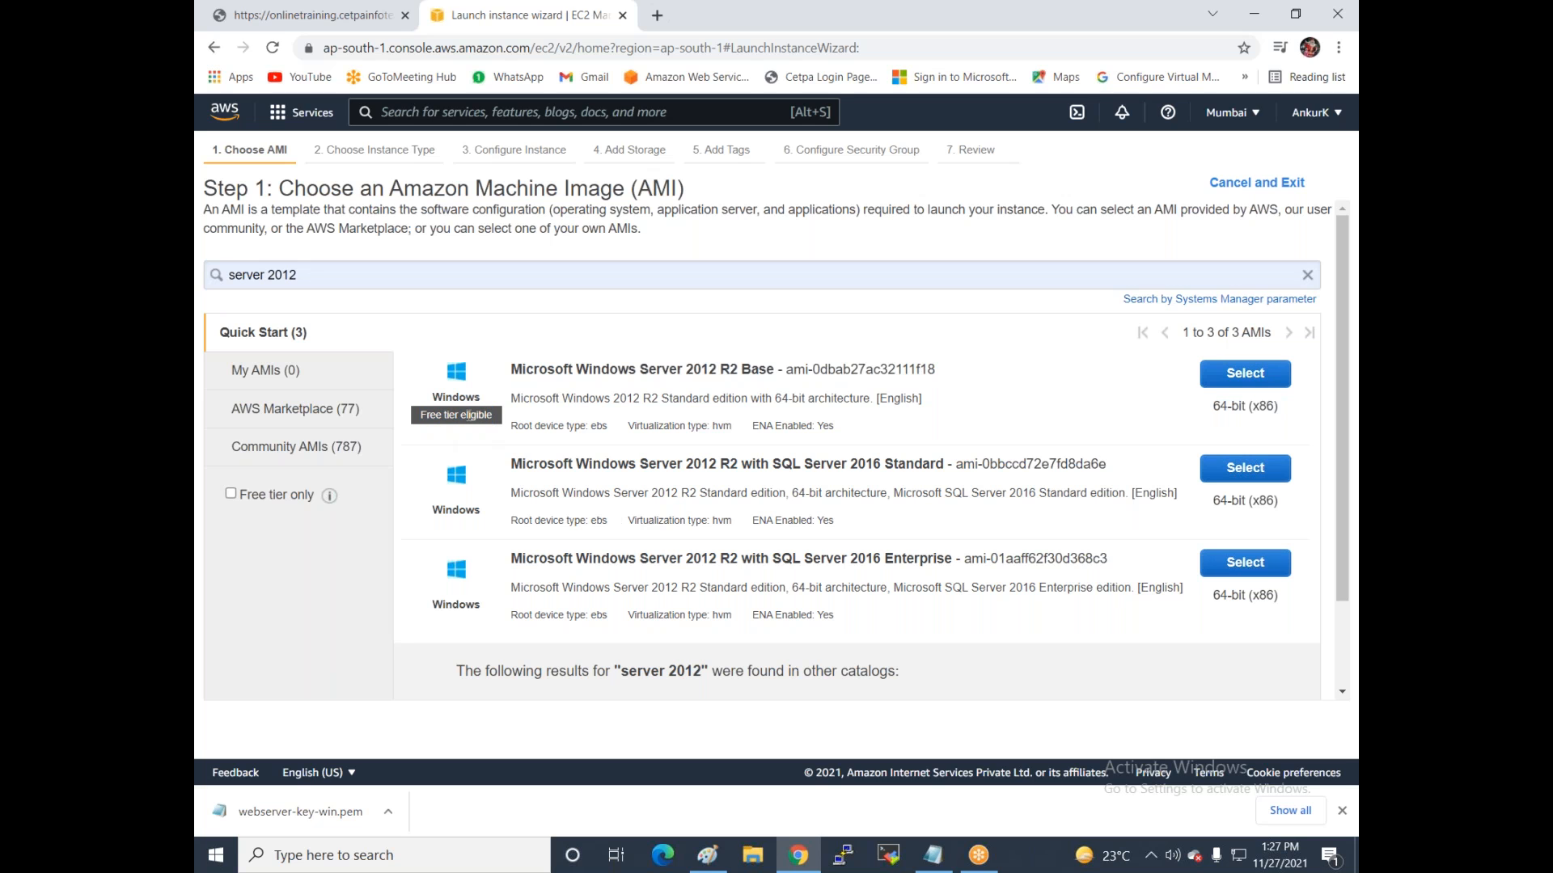
pyautogui.click(1266, 378)
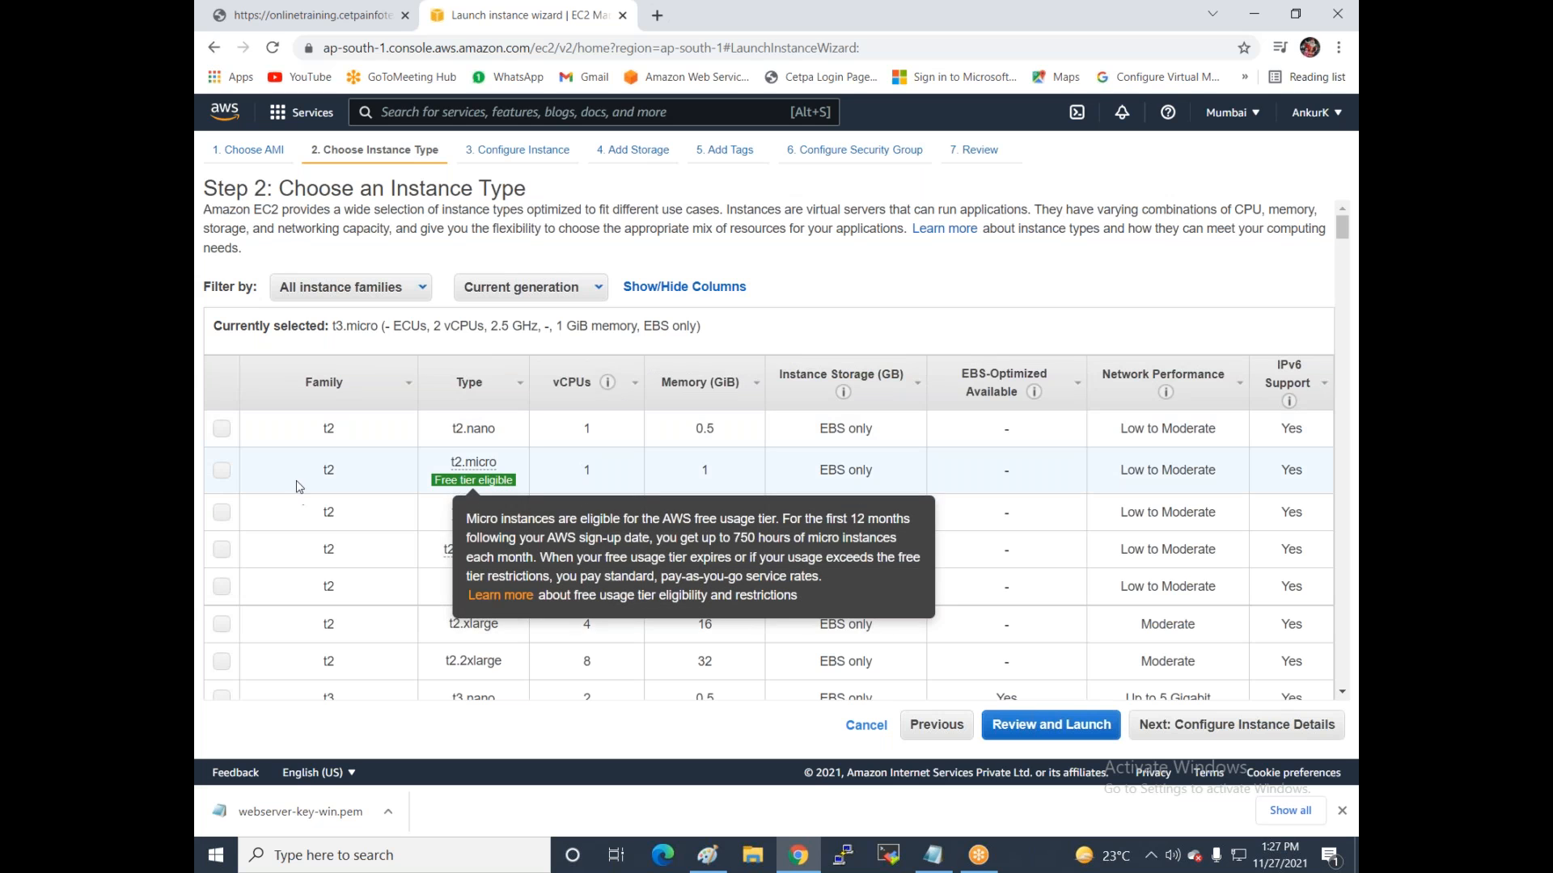
# Select the free-tier eligible t2.micro instance type.
pyautogui.click(221, 472)
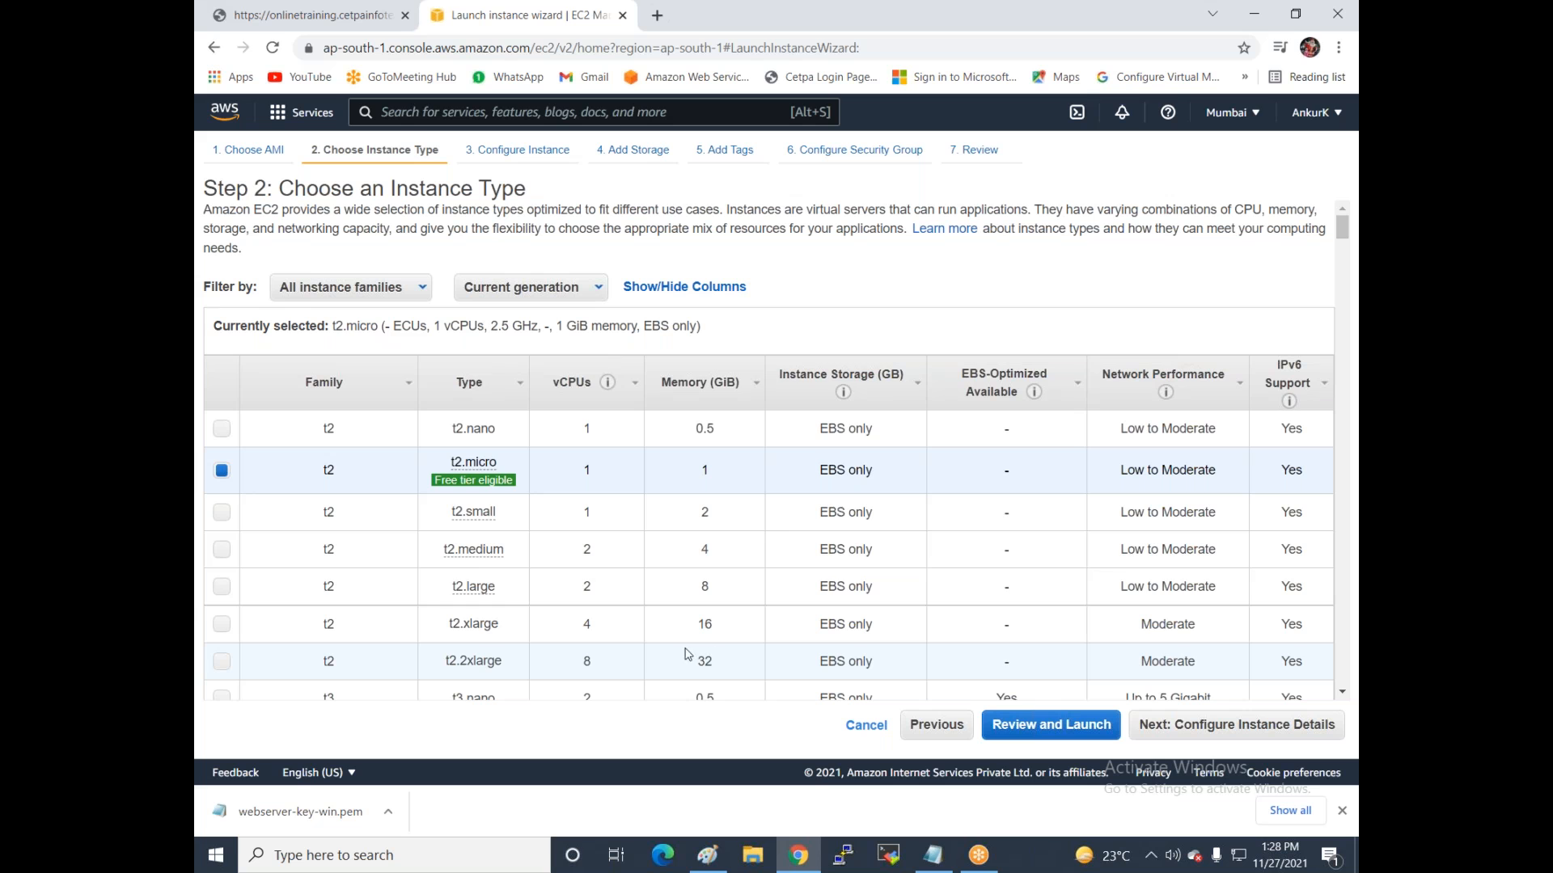
pyautogui.moveTo(489, 486)
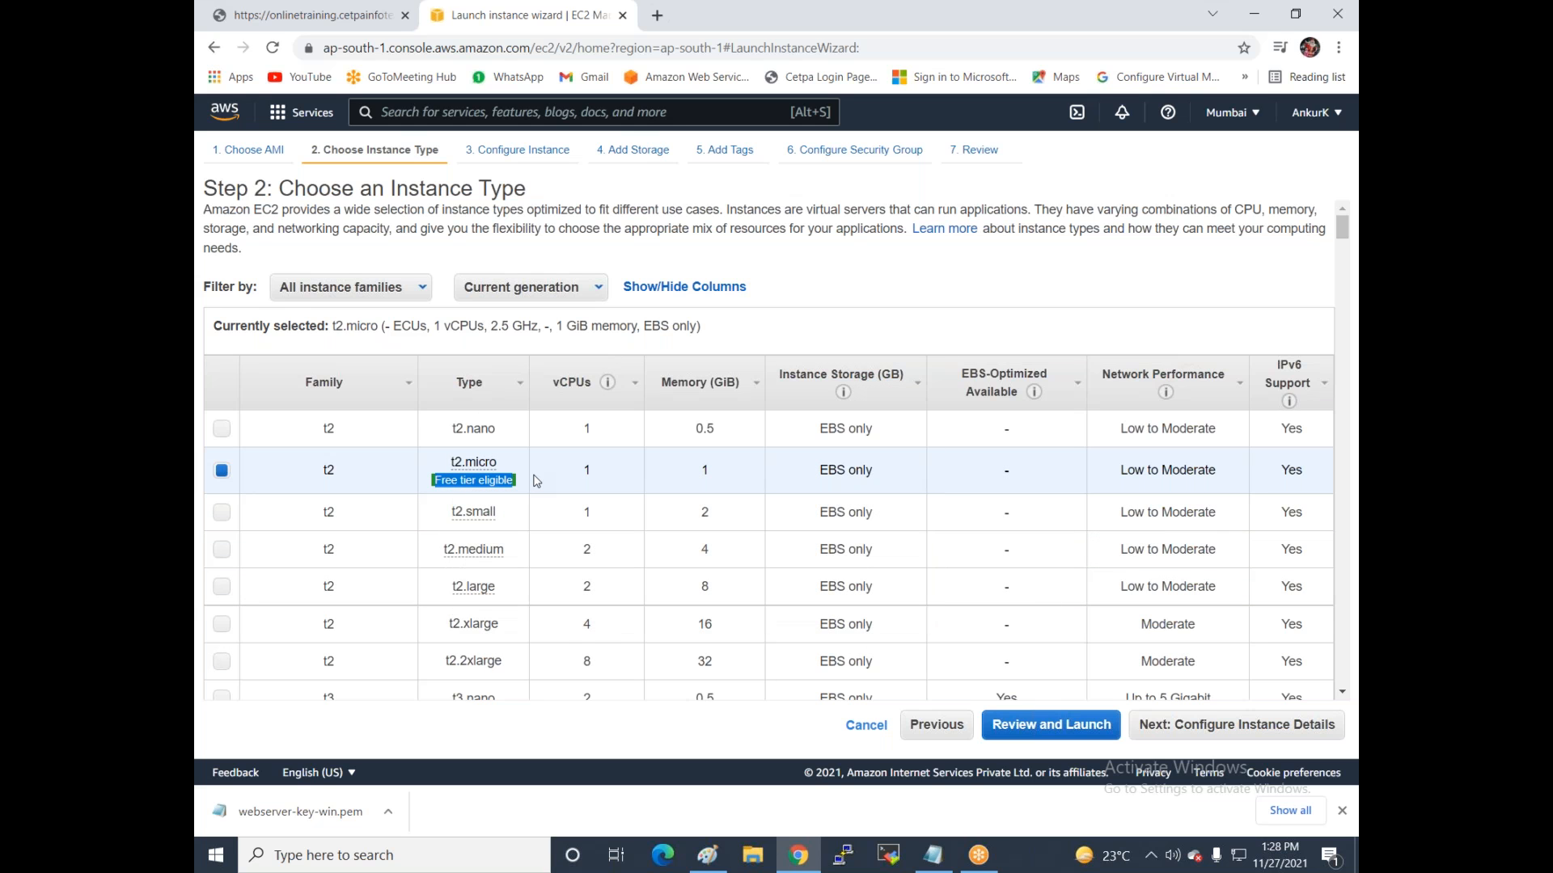
# Keep 1 instance on the default VPC and choose subnet-8215ebe9 in ap-south-1a.
pyautogui.click(1164, 727)
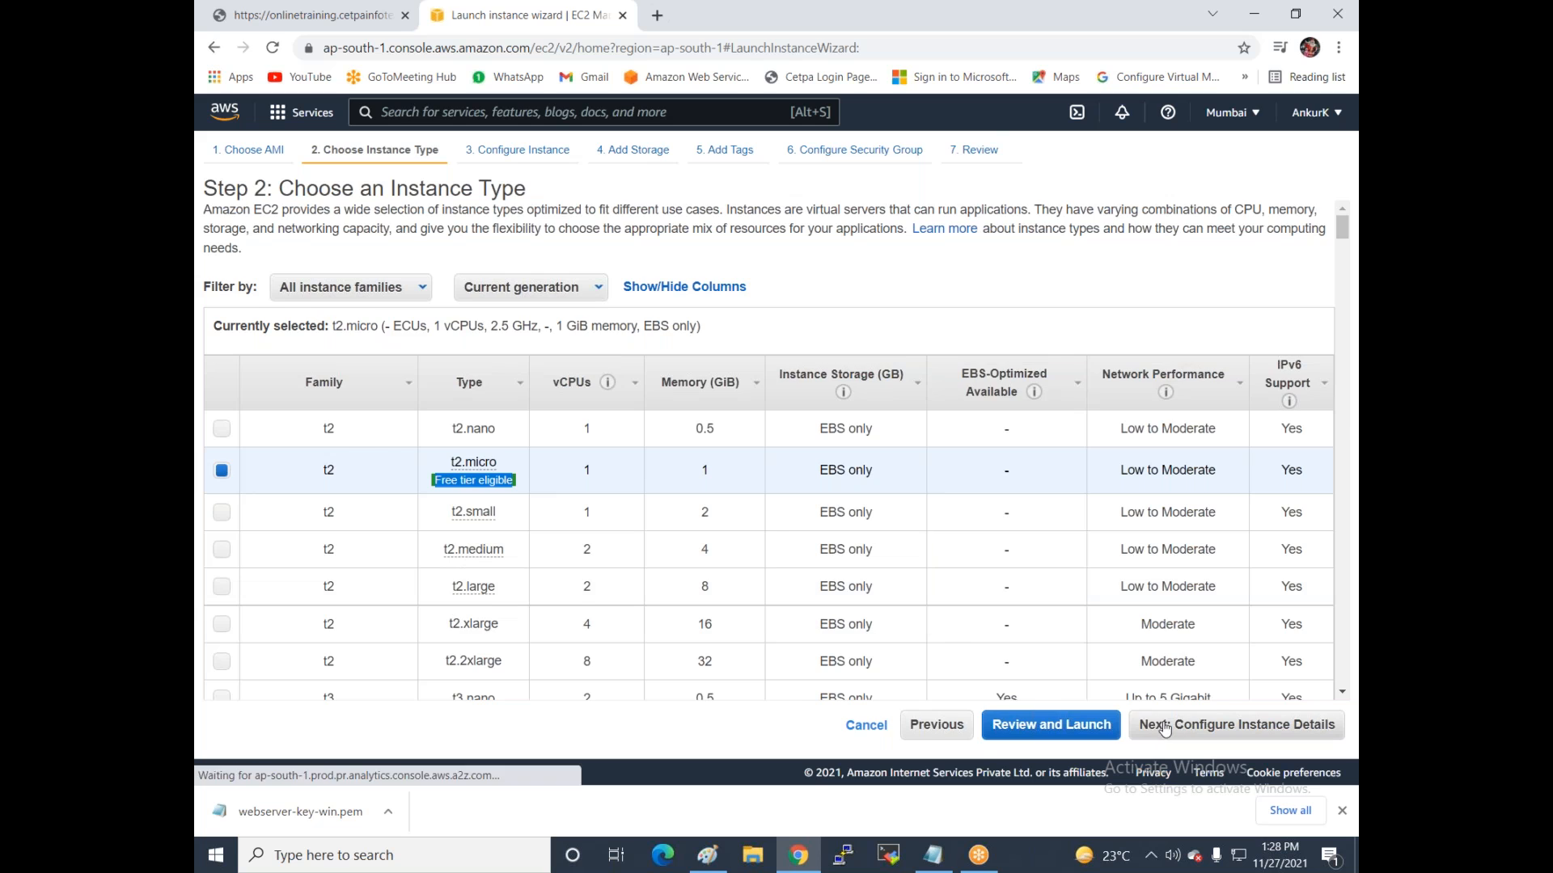
pyautogui.doubleClick(510, 262)
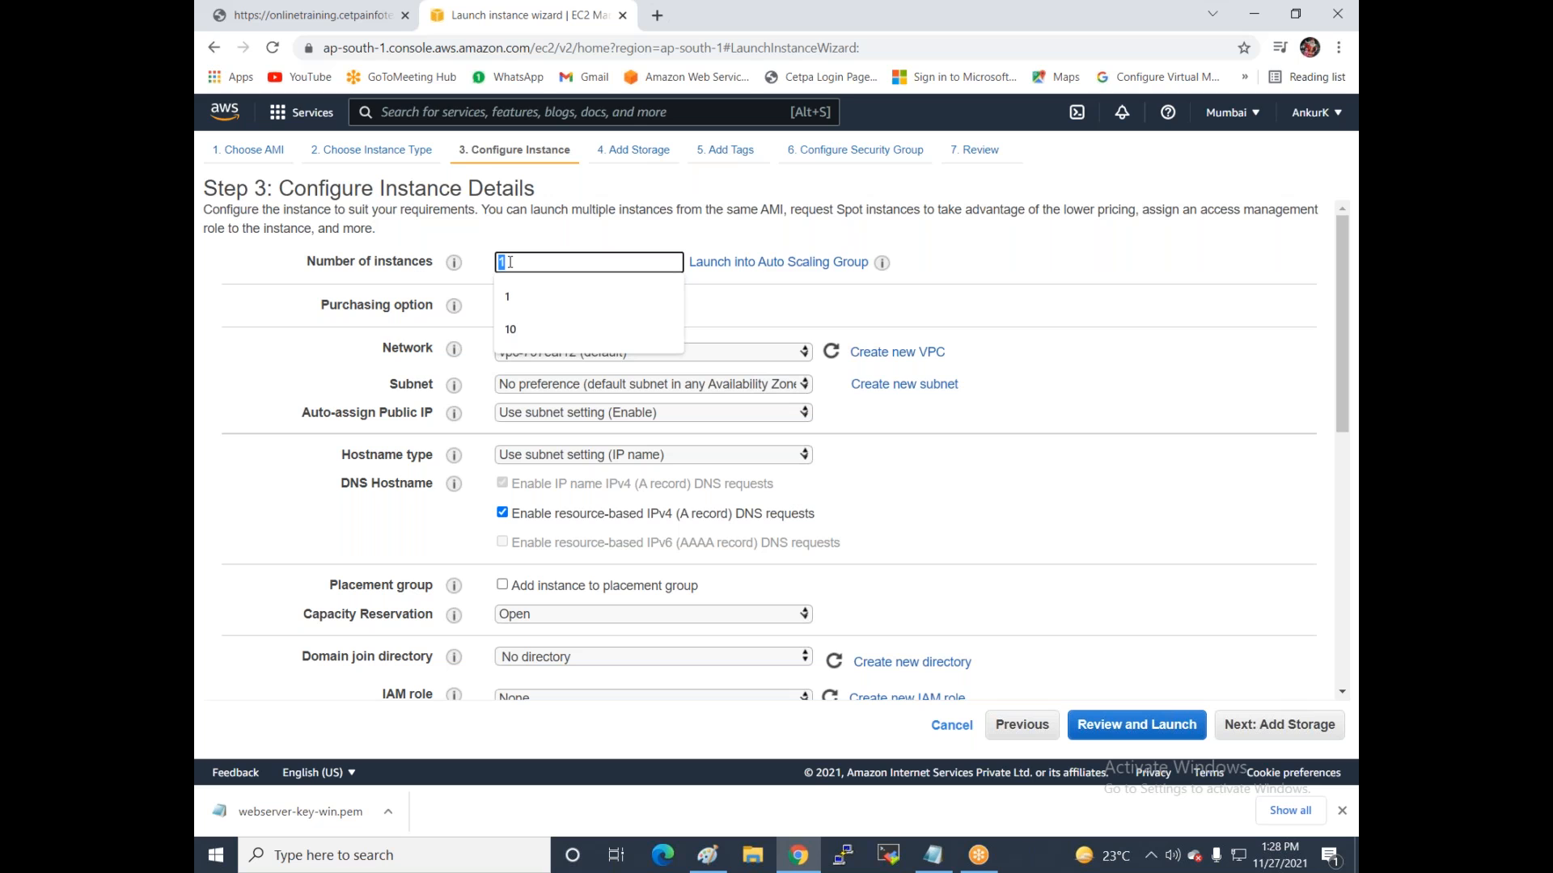
pyautogui.click(1089, 404)
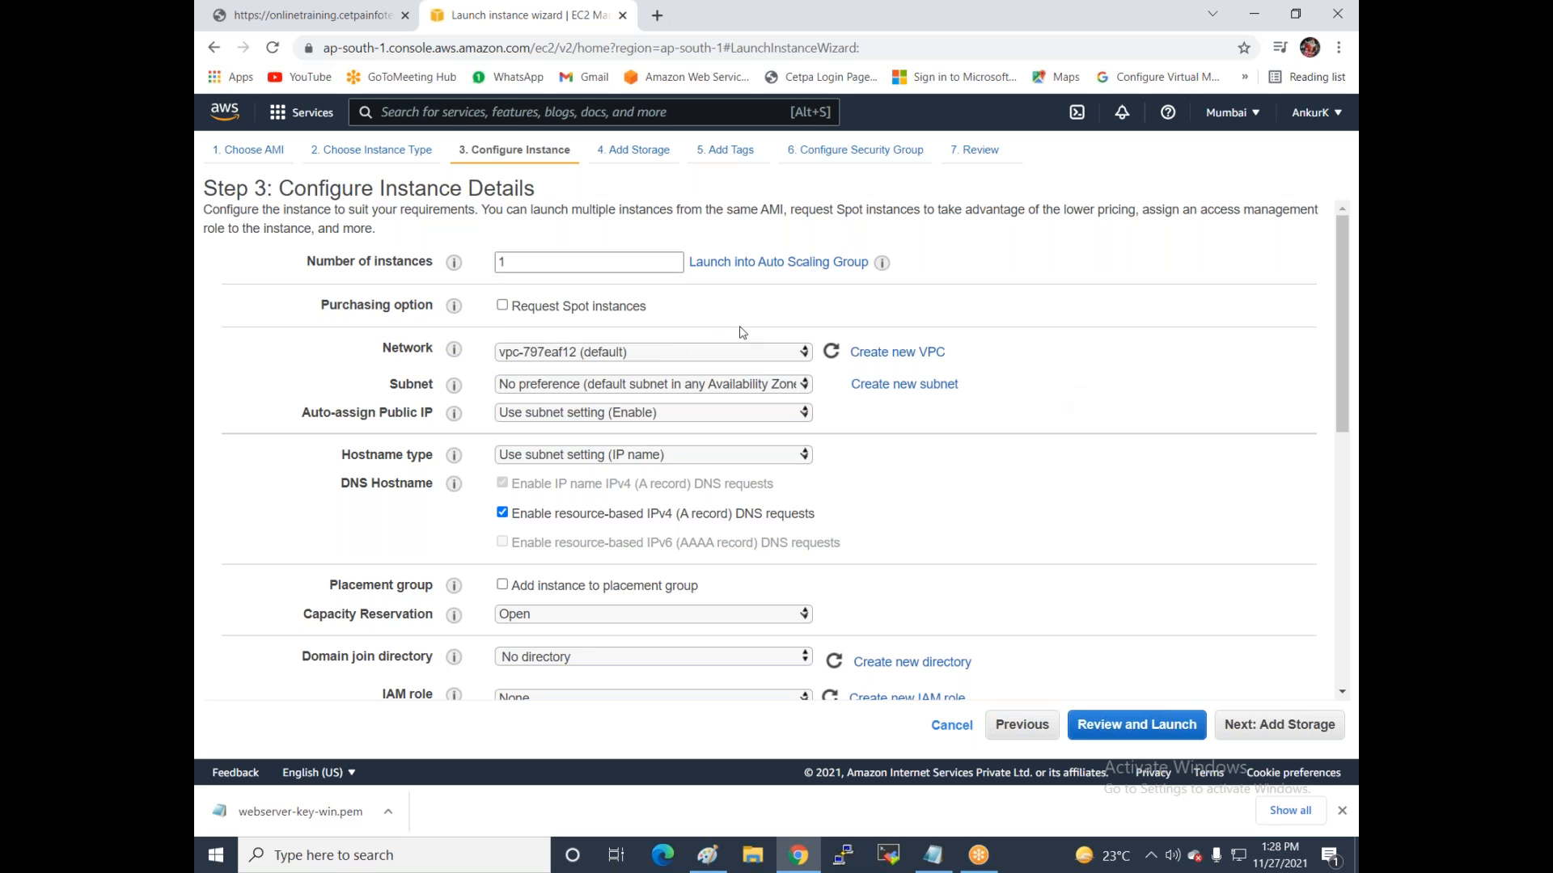
pyautogui.click(585, 359)
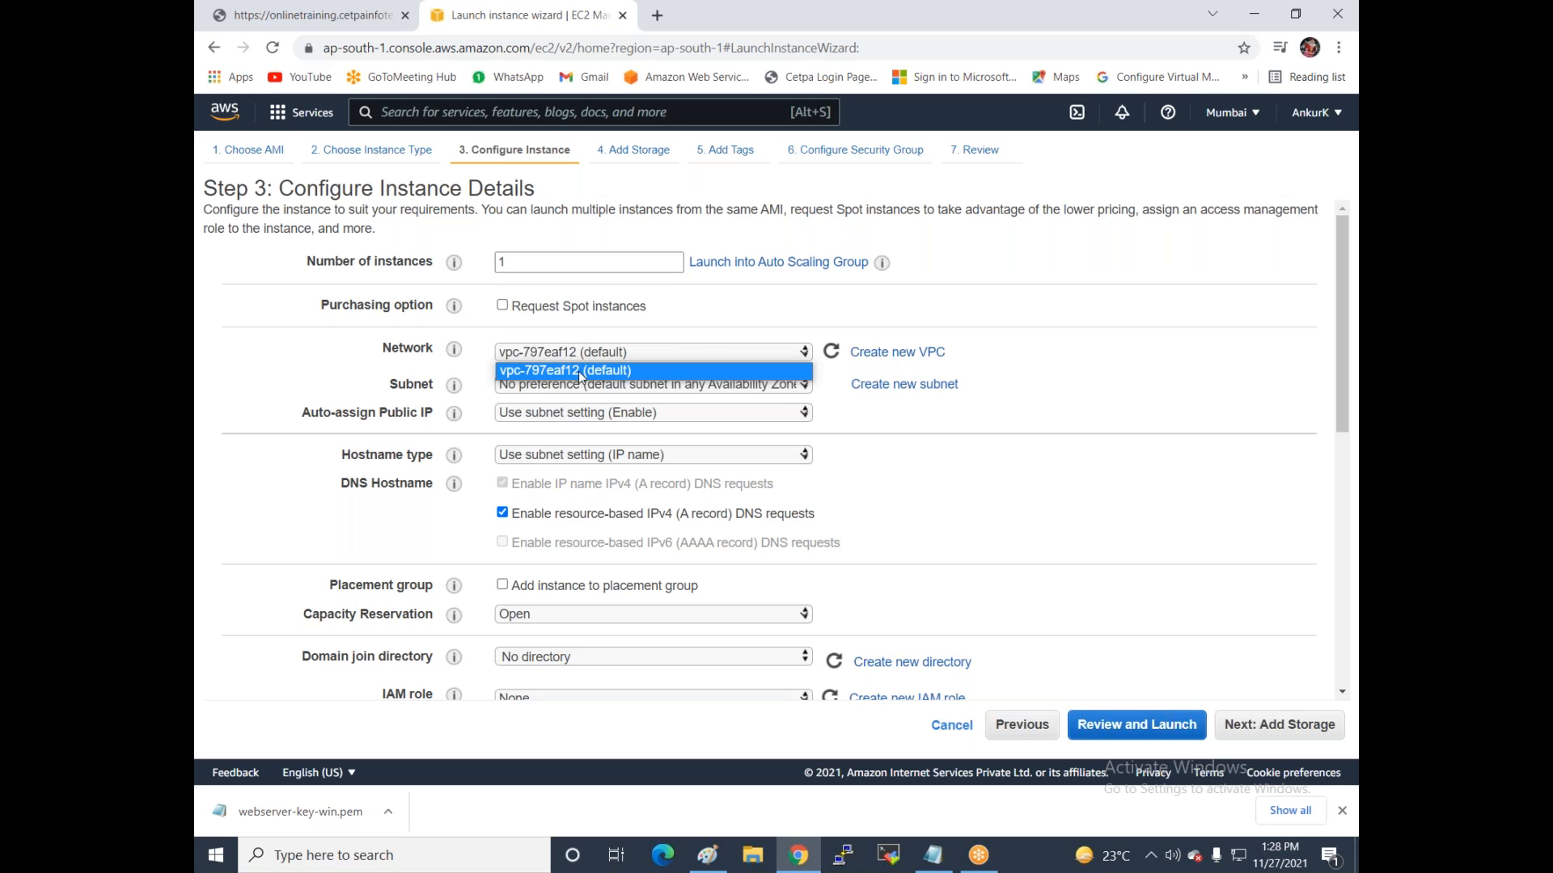
pyautogui.click(581, 371)
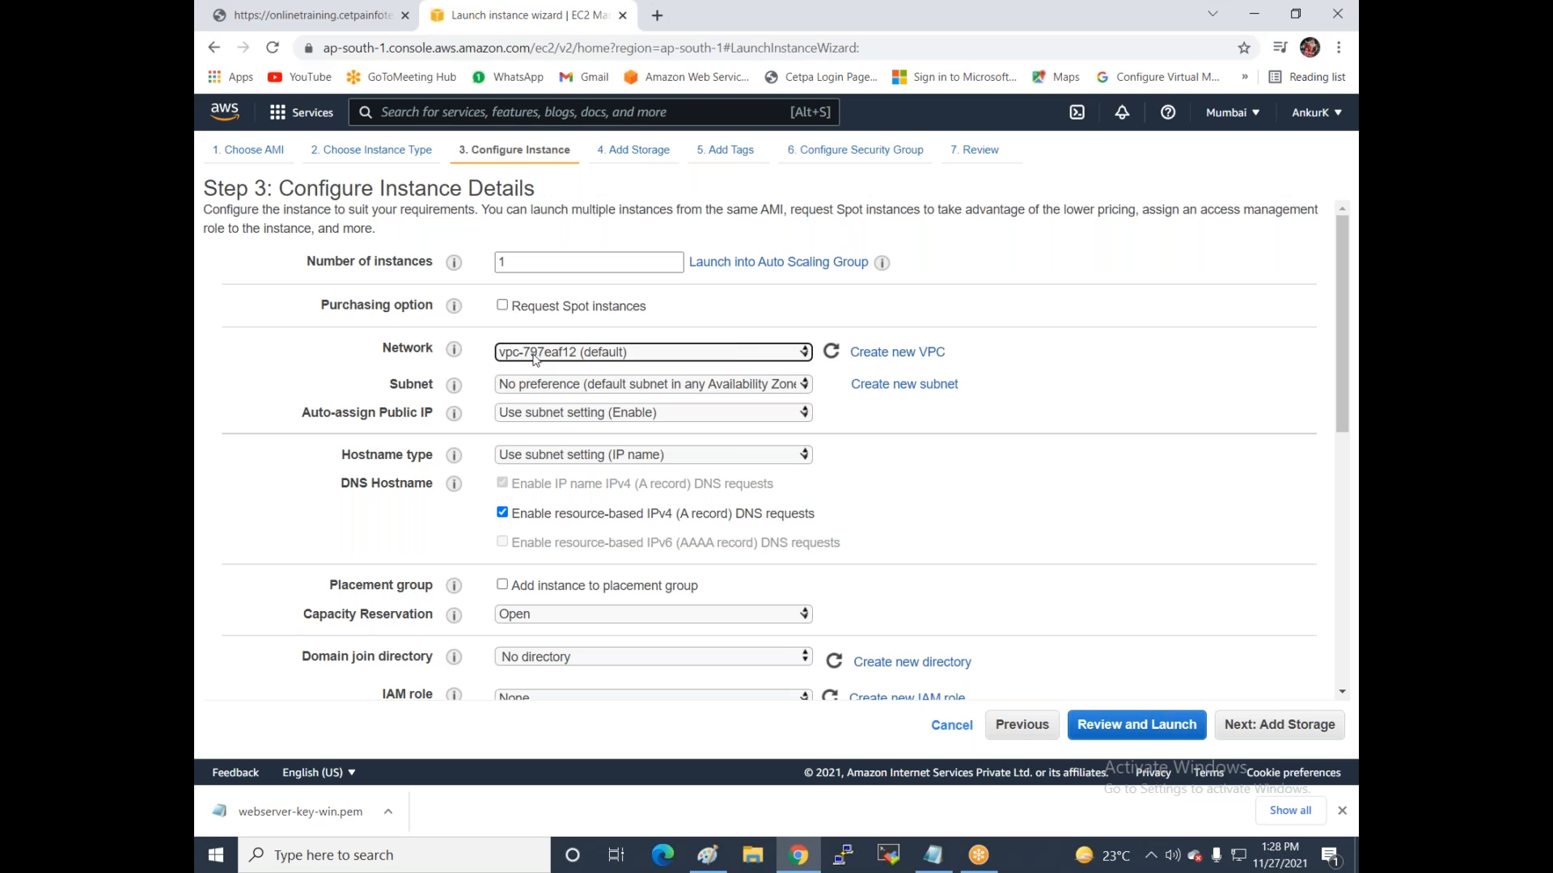
pyautogui.click(649, 387)
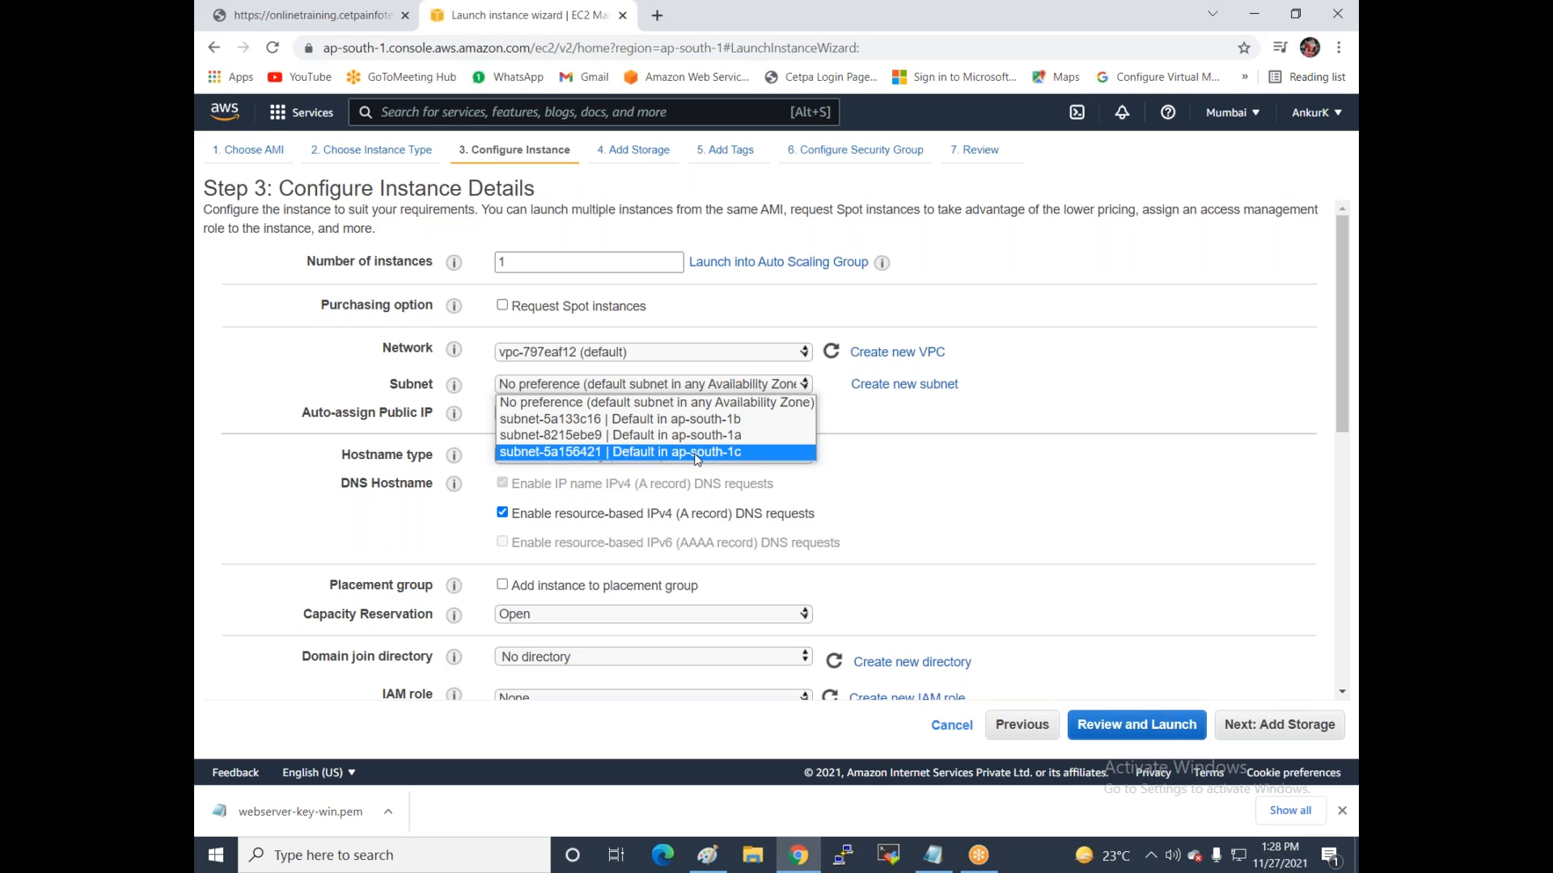
pyautogui.click(687, 435)
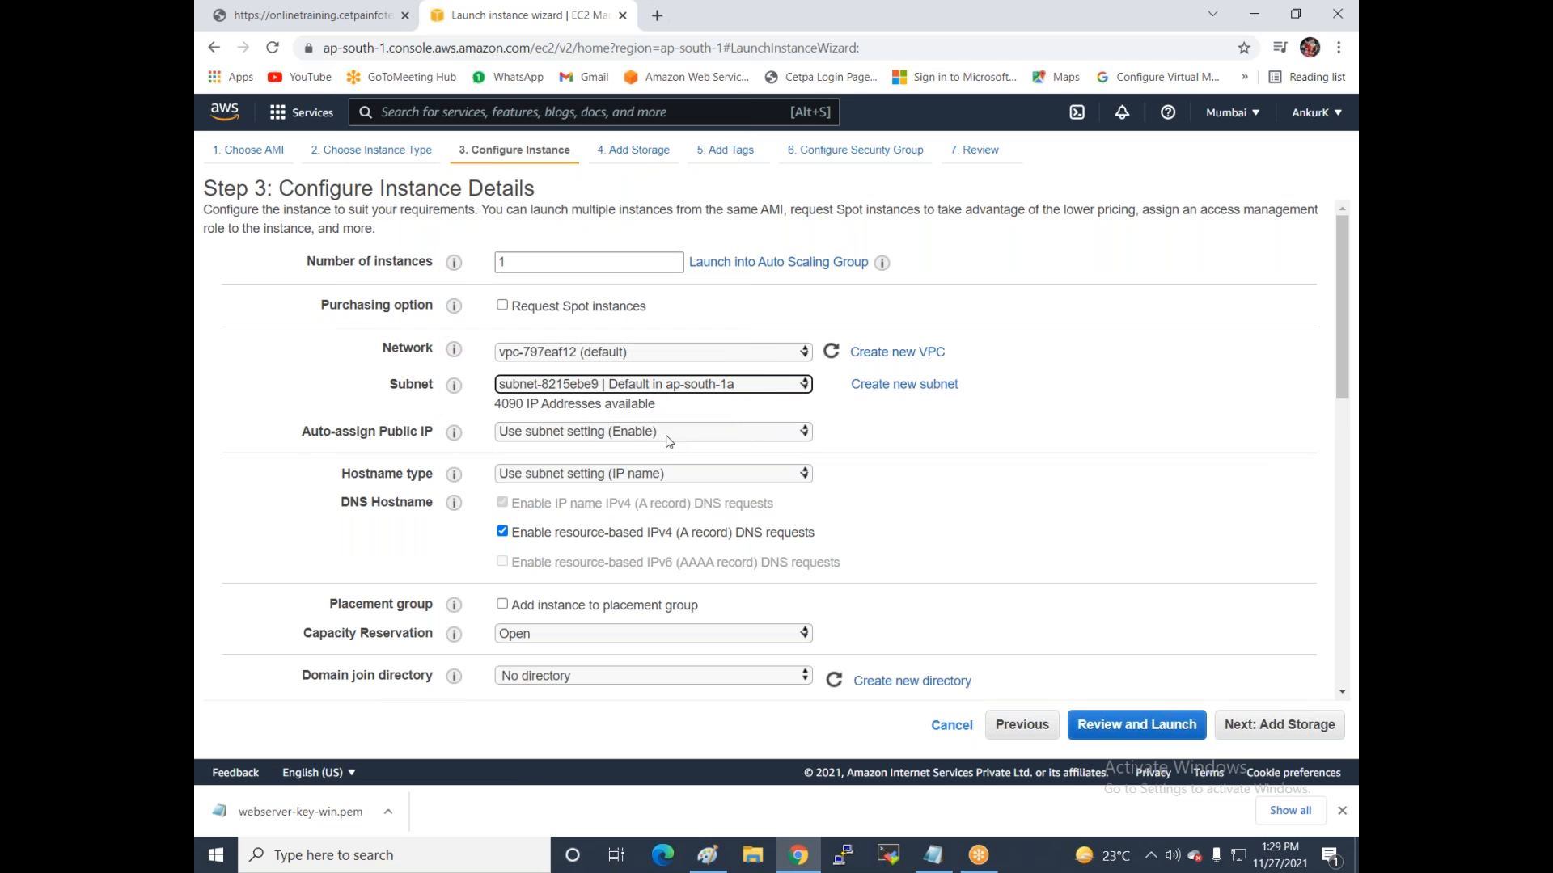
# Accept the 30 GiB gp2 root volume and add a Name tag with value Webserver-1.
pyautogui.click(1246, 737)
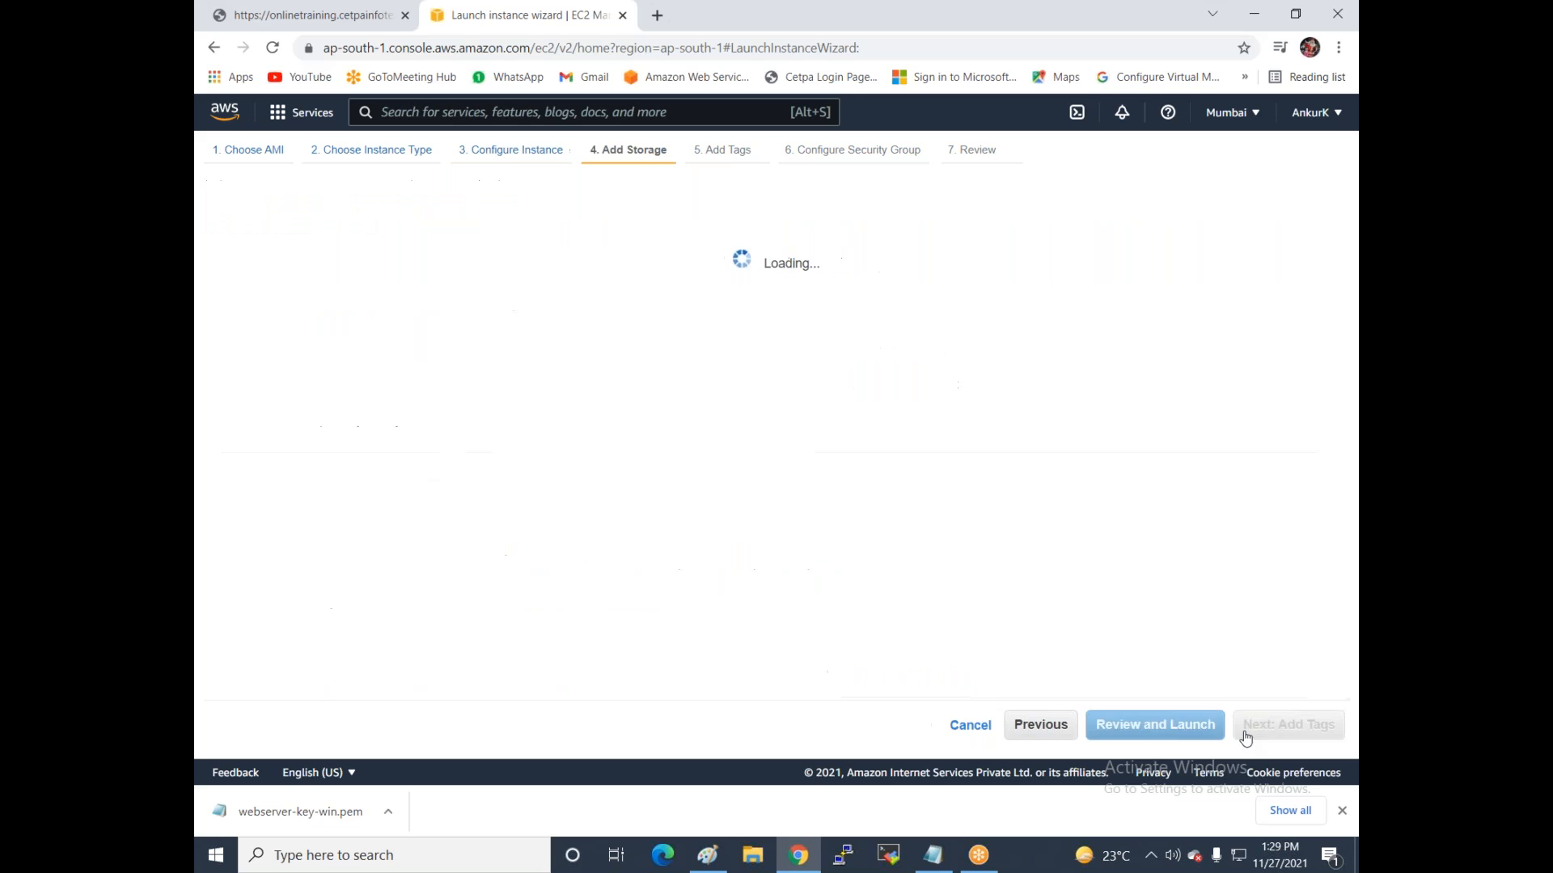
pyautogui.moveTo(228, 474); pyautogui.dragTo(542, 470)
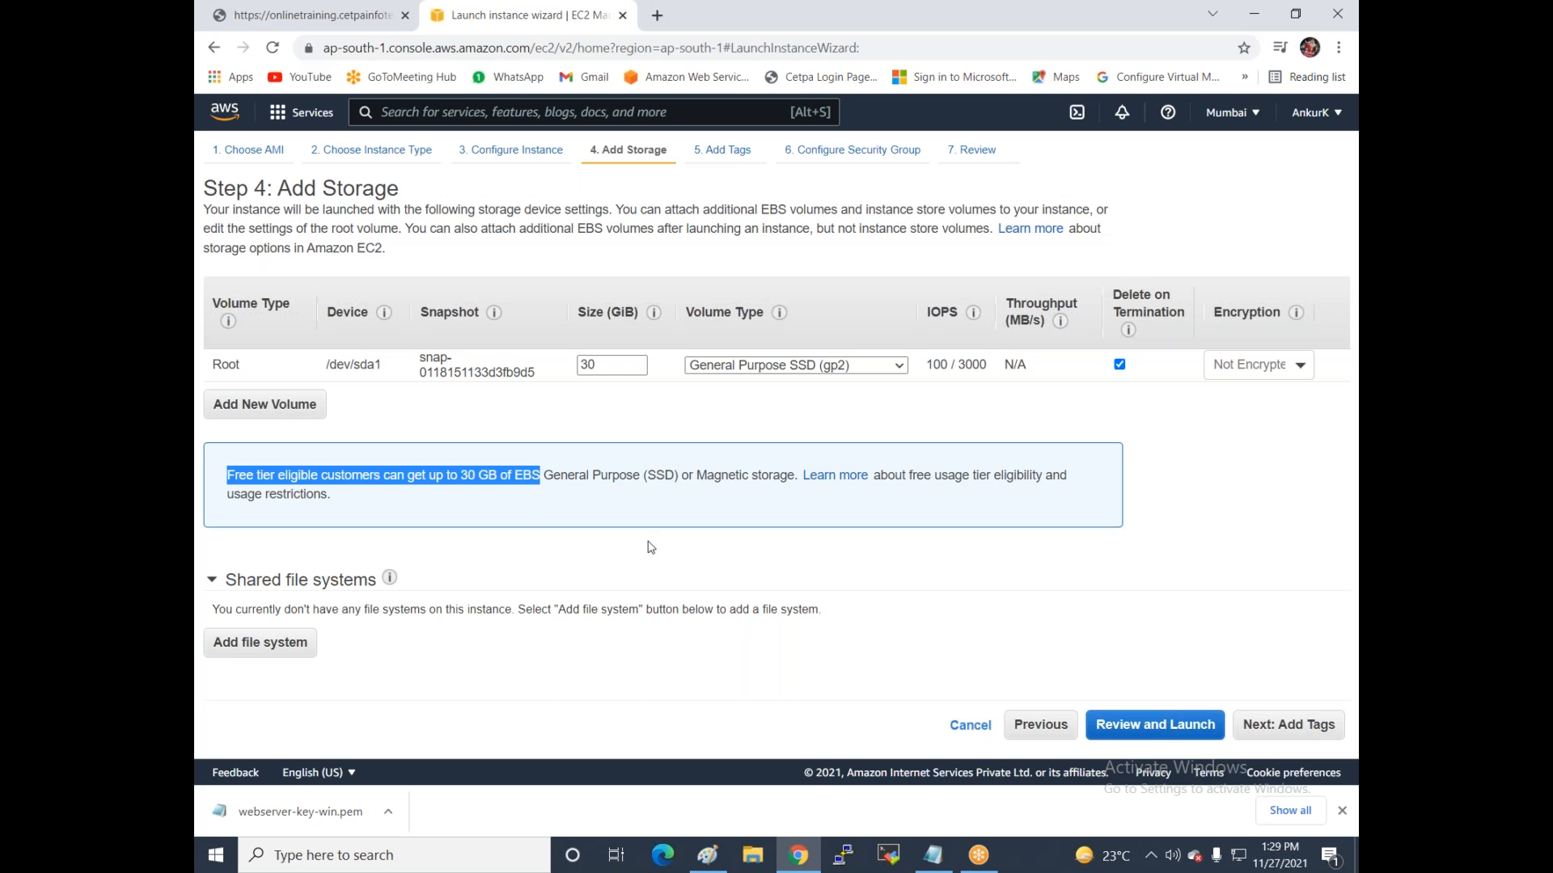
pyautogui.click(1277, 726)
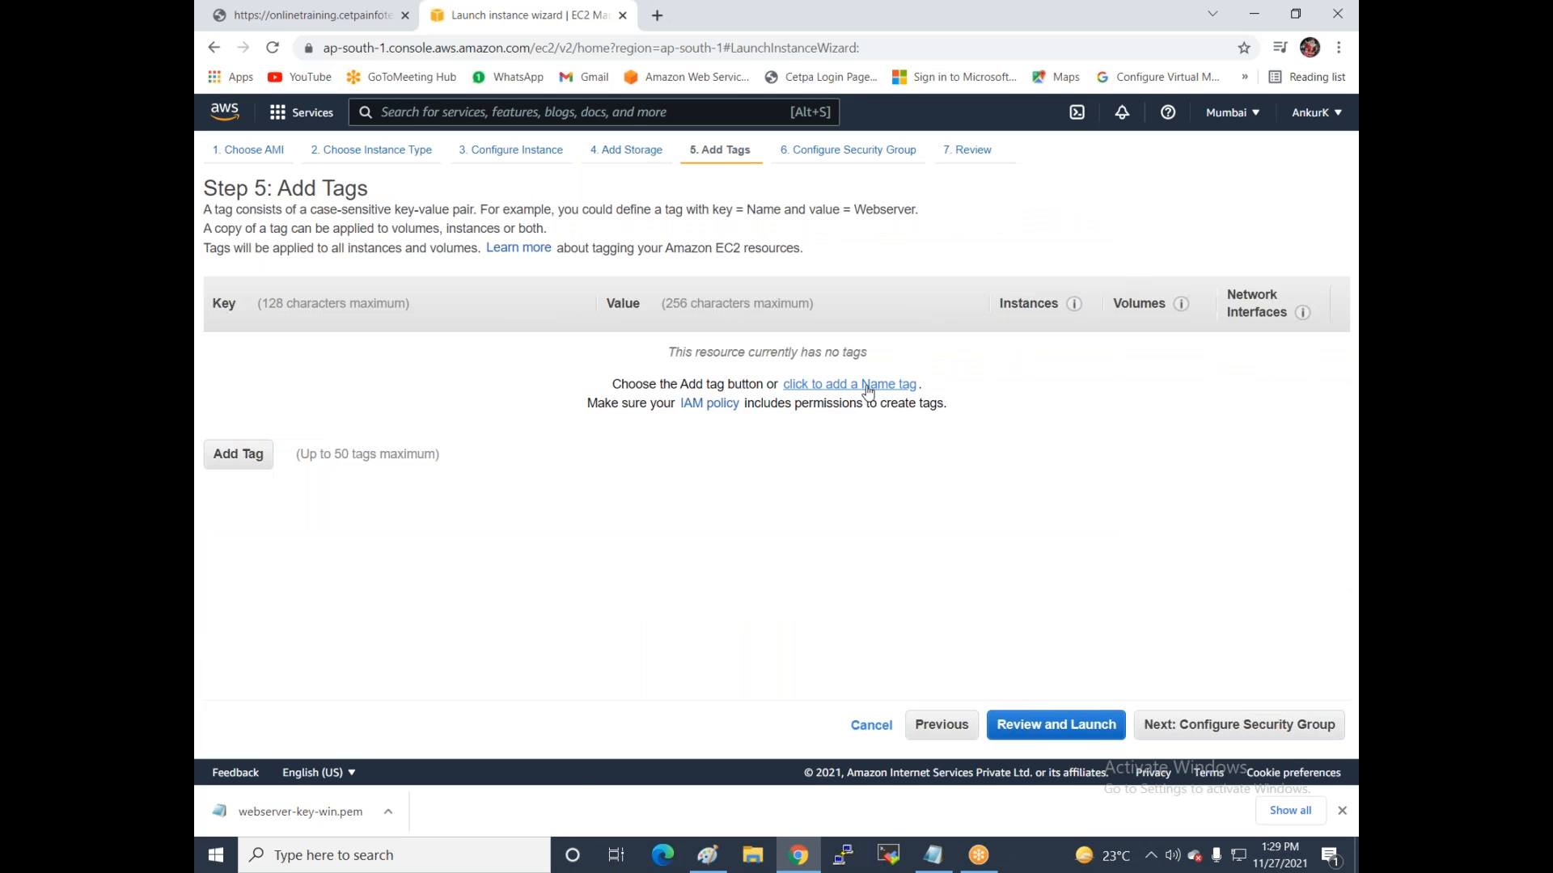
pyautogui.click(890, 386)
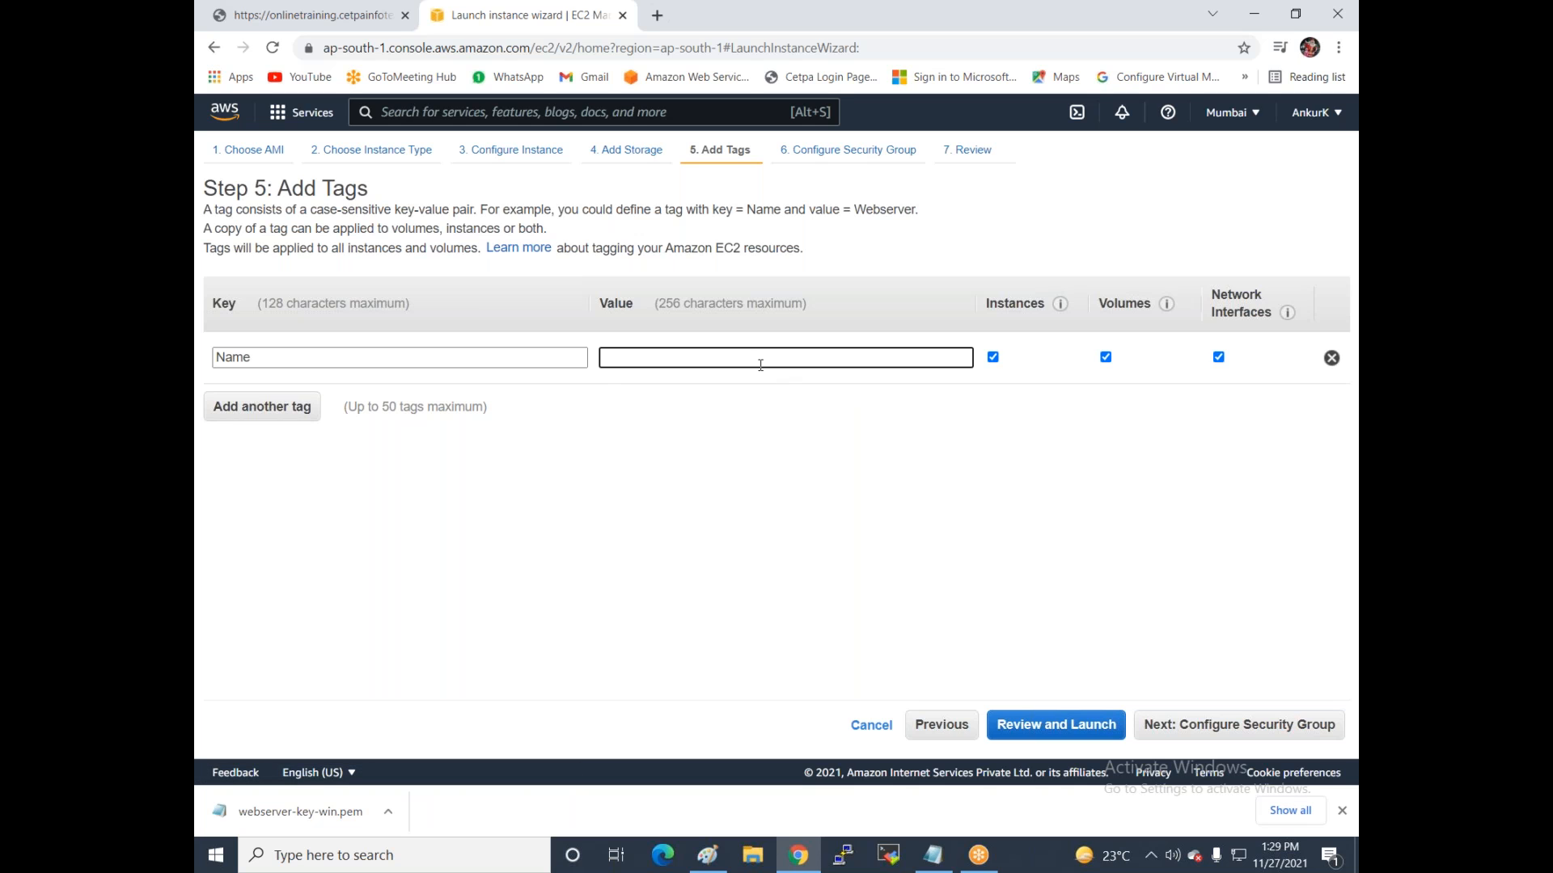
pyautogui.write('Webserver-1')
# Attach the existing webserver-sg security group, then review and launch to reach the key pair prompt.
pyautogui.click(1193, 724)
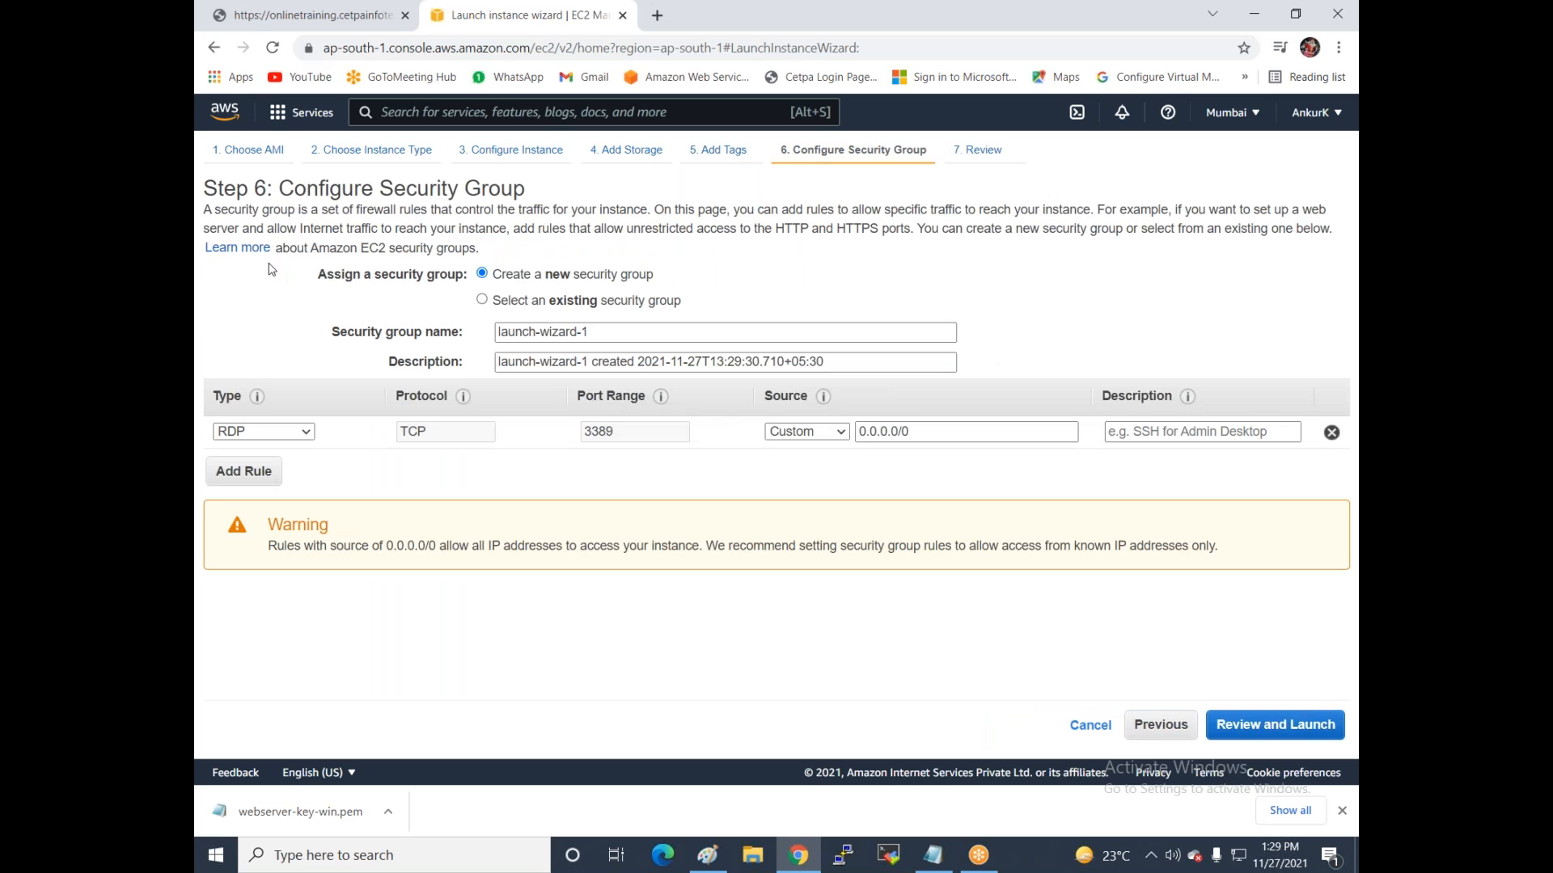
pyautogui.moveTo(204, 209); pyautogui.dragTo(652, 209)
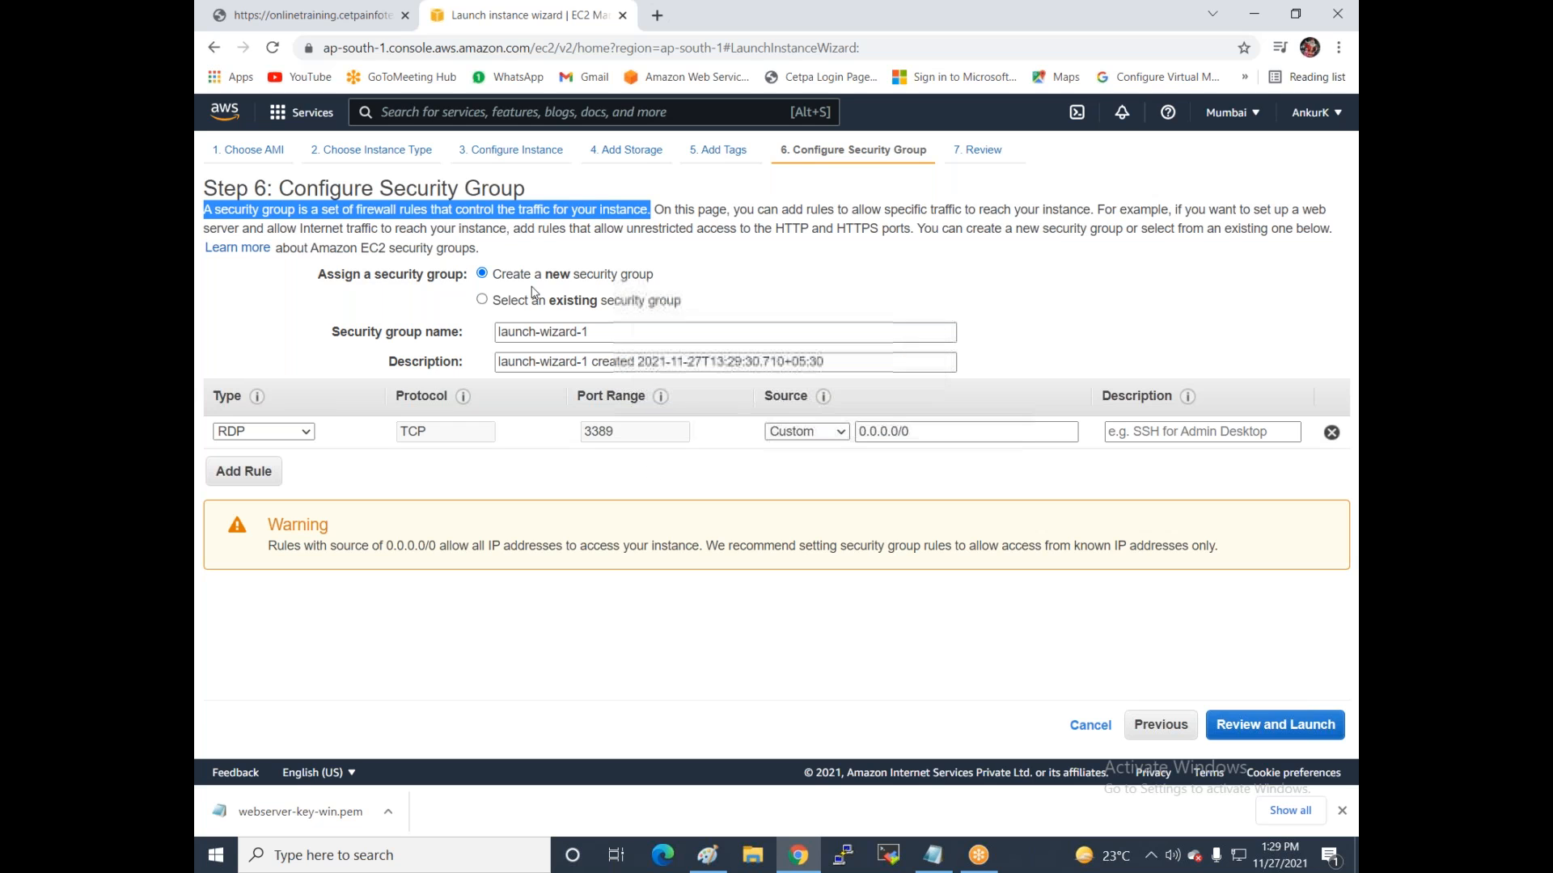
pyautogui.click(524, 303)
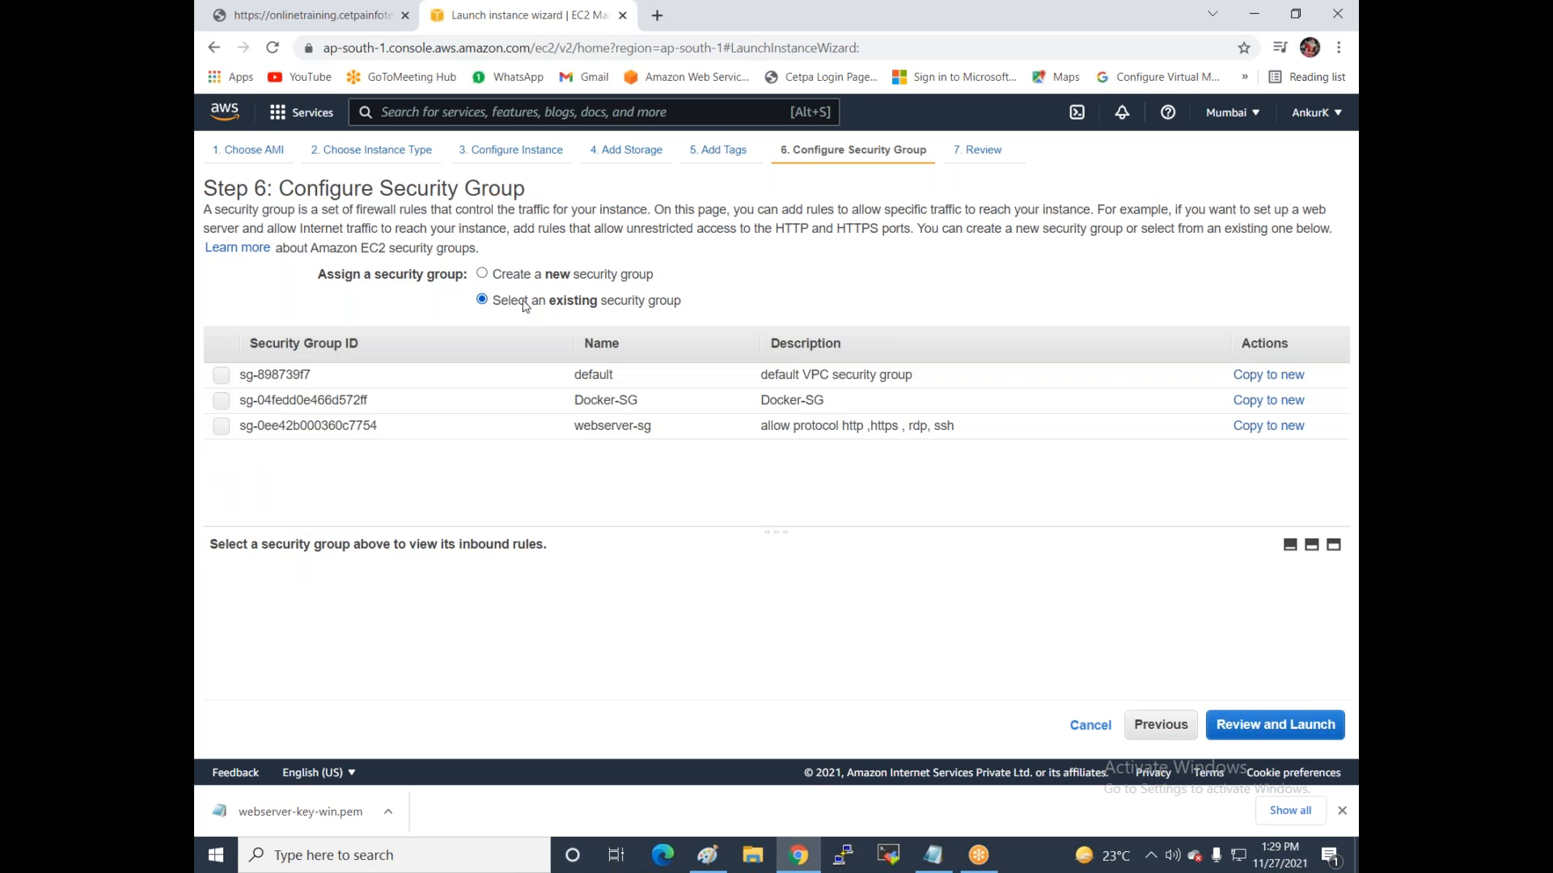
pyautogui.click(220, 427)
pyautogui.scroll(-1, 630, 628)
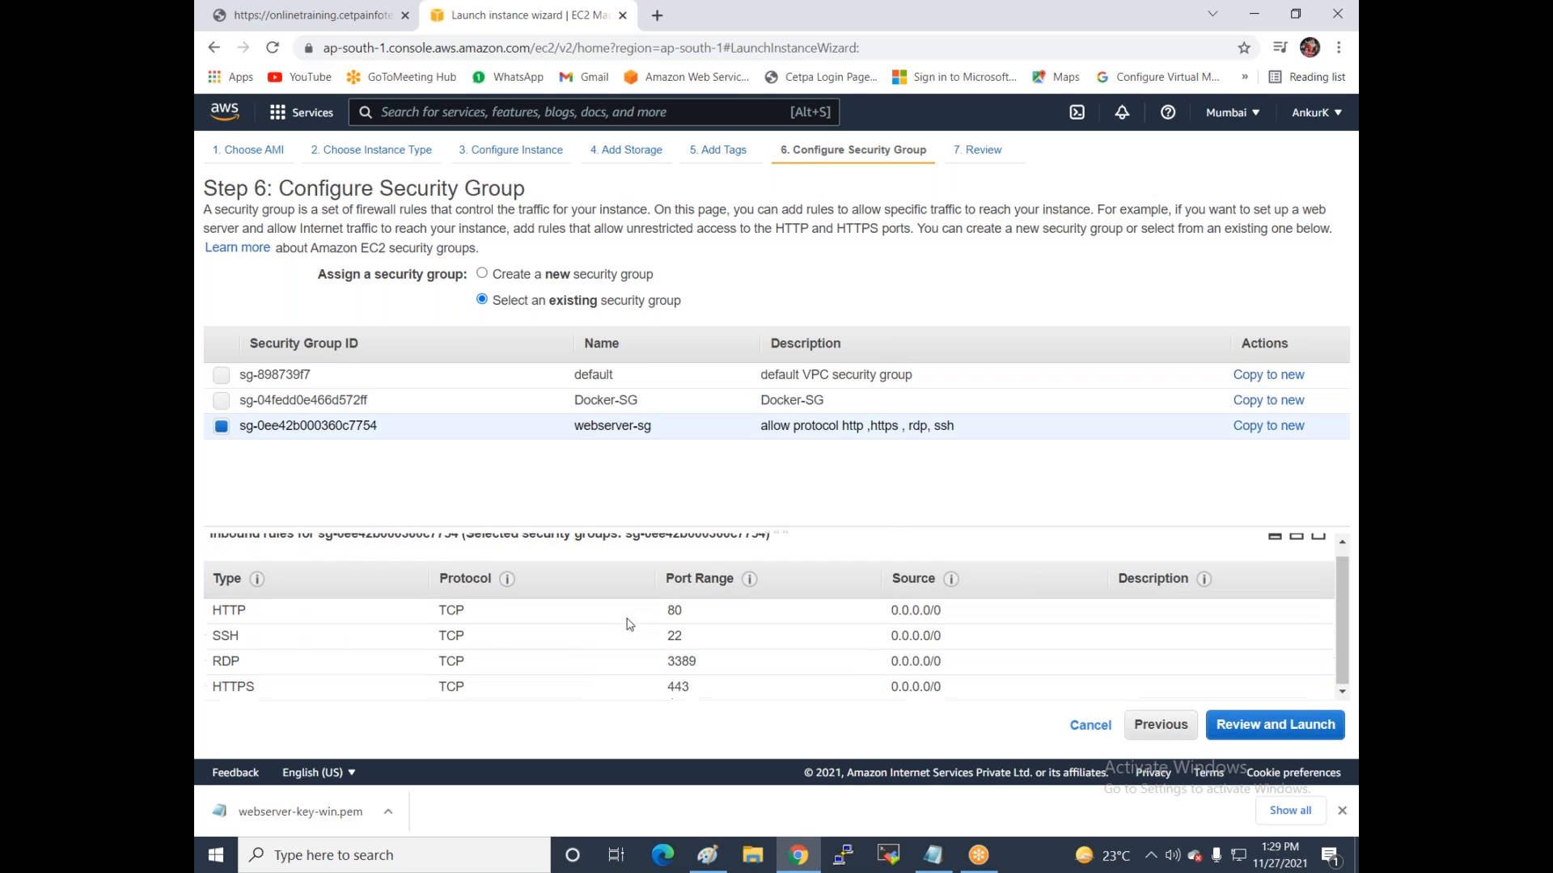
pyautogui.click(1233, 728)
pyautogui.click(1308, 723)
pyautogui.moveTo(481, 325); pyautogui.dragTo(898, 330)
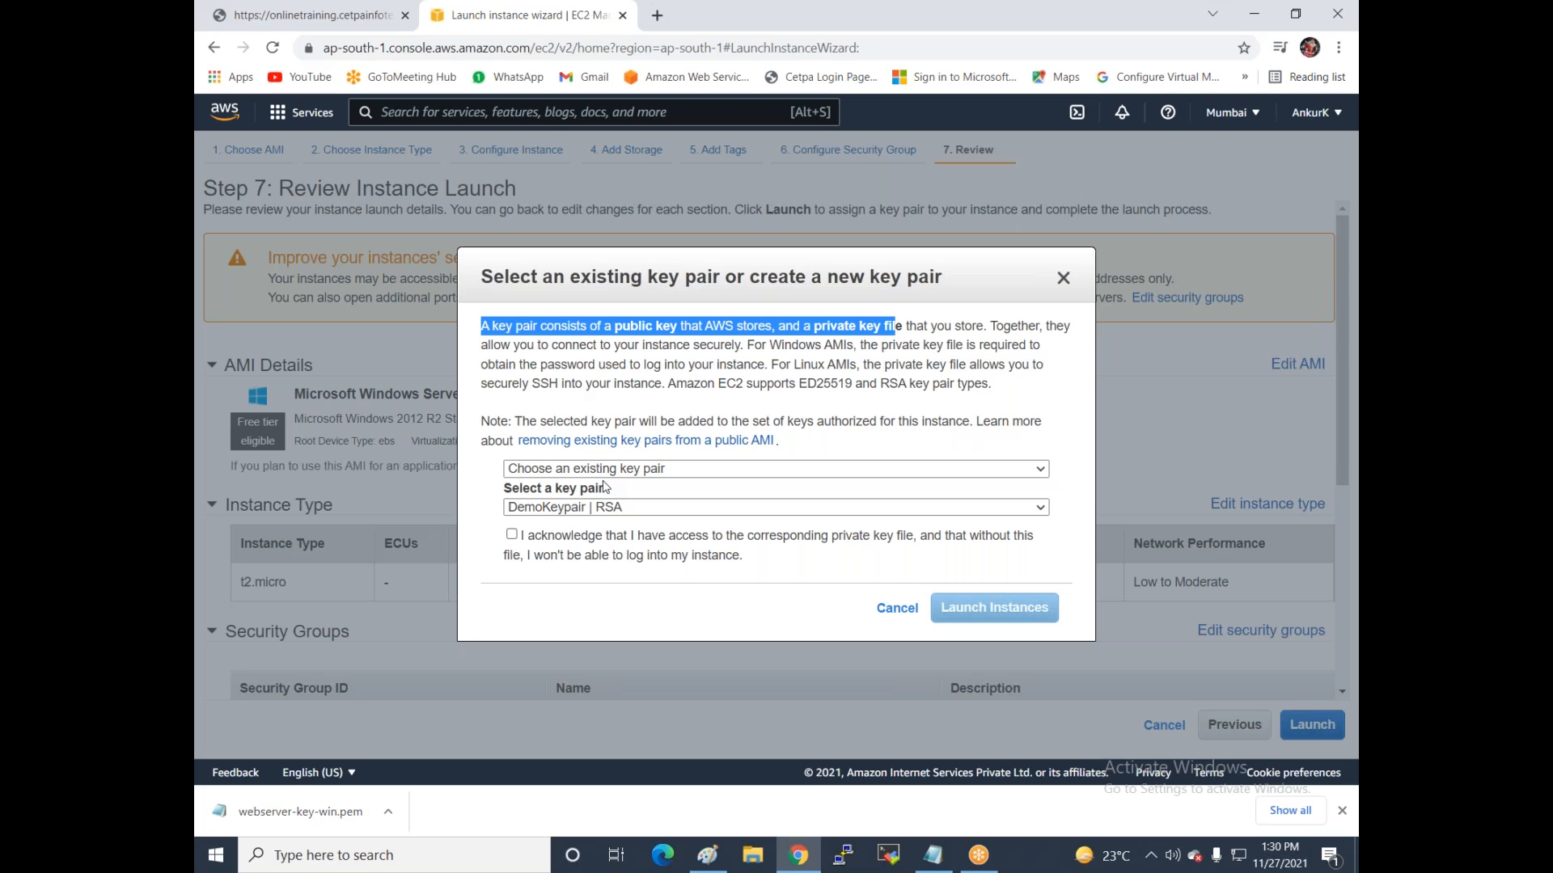
# Pick existing key pair webserver-key-win, acknowledge the private key file, and launch the instance.
pyautogui.click(575, 471)
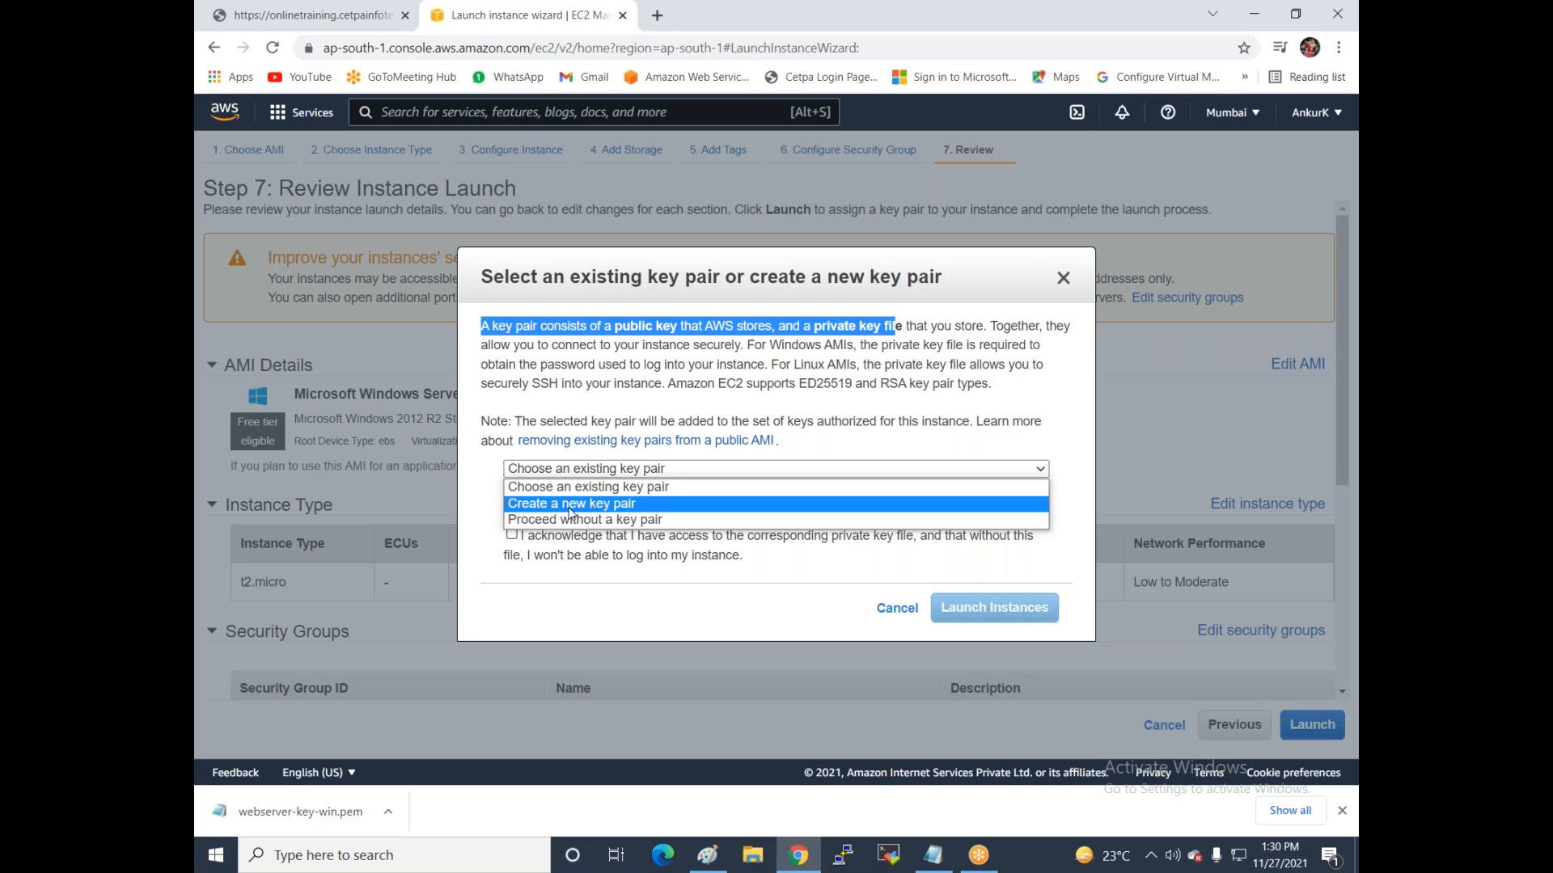
pyautogui.click(574, 487)
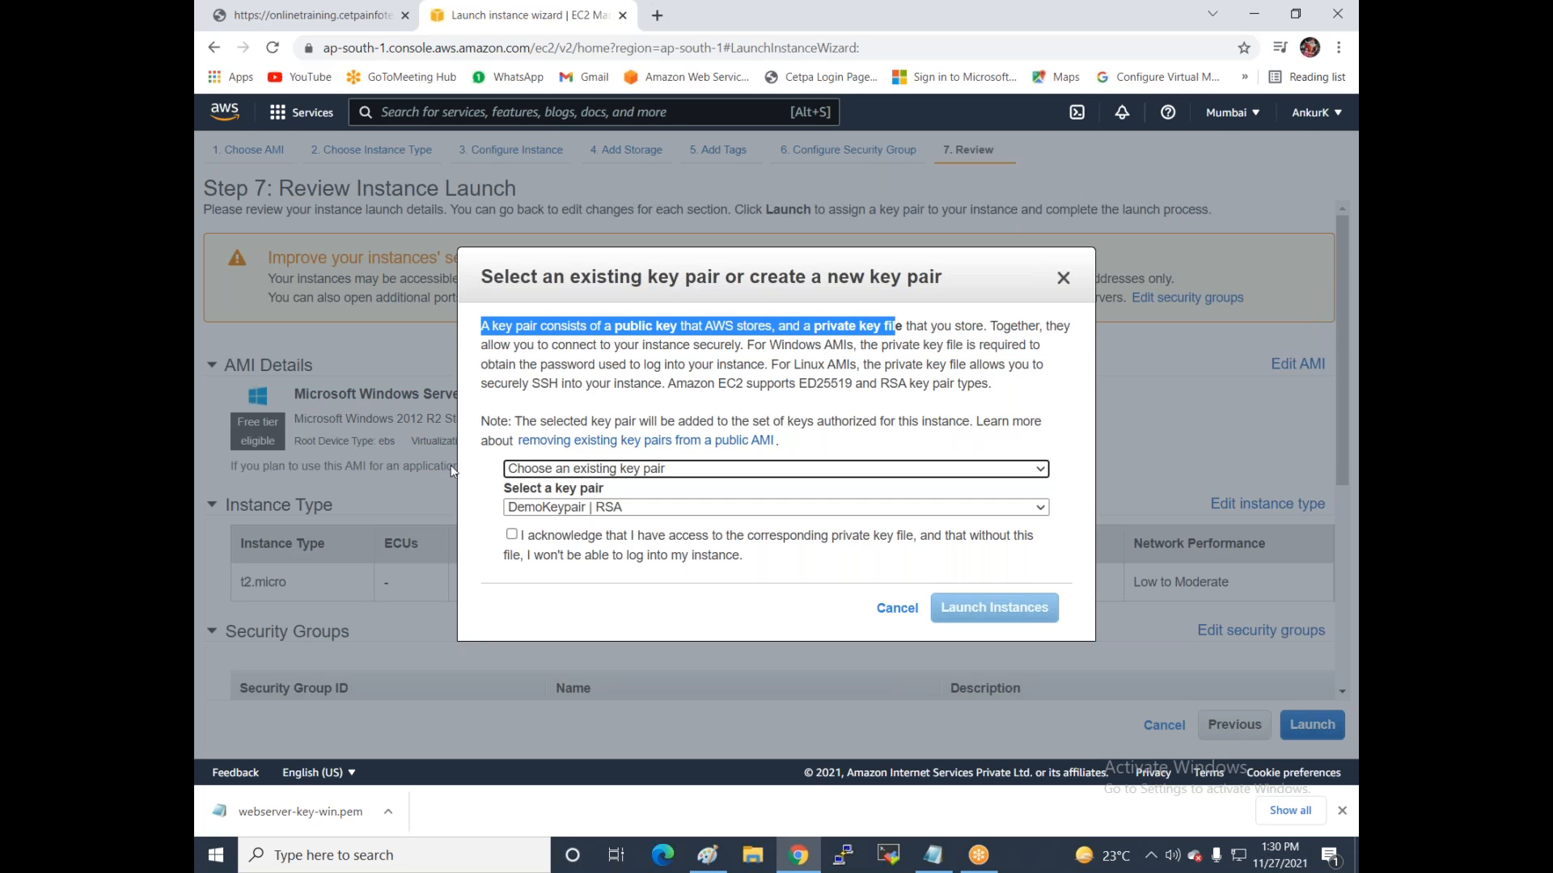
pyautogui.click(613, 509)
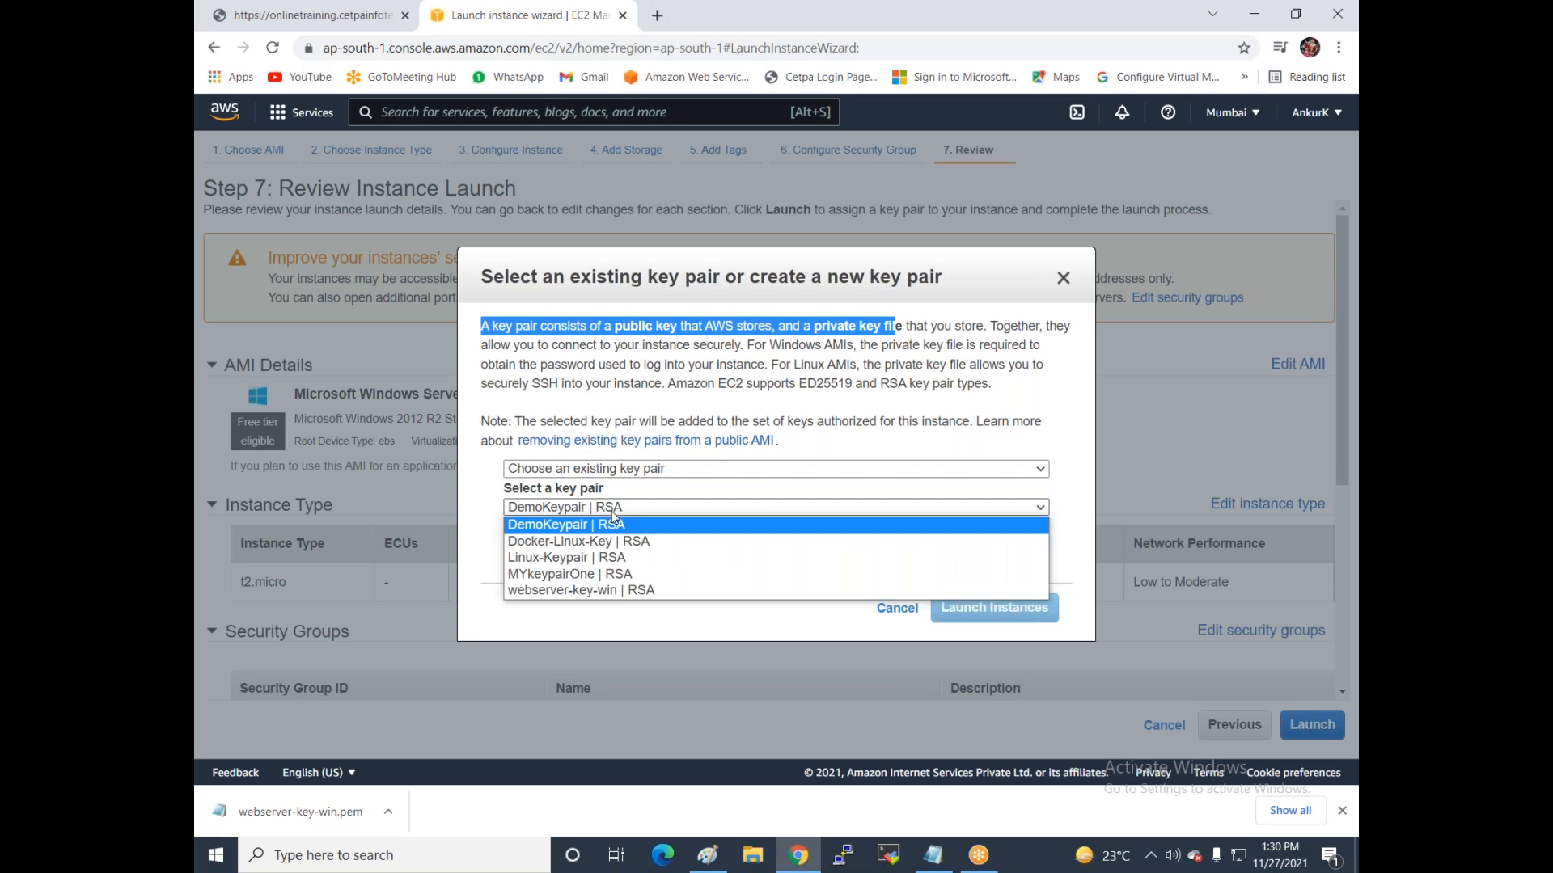
pyautogui.click(607, 590)
pyautogui.click(552, 540)
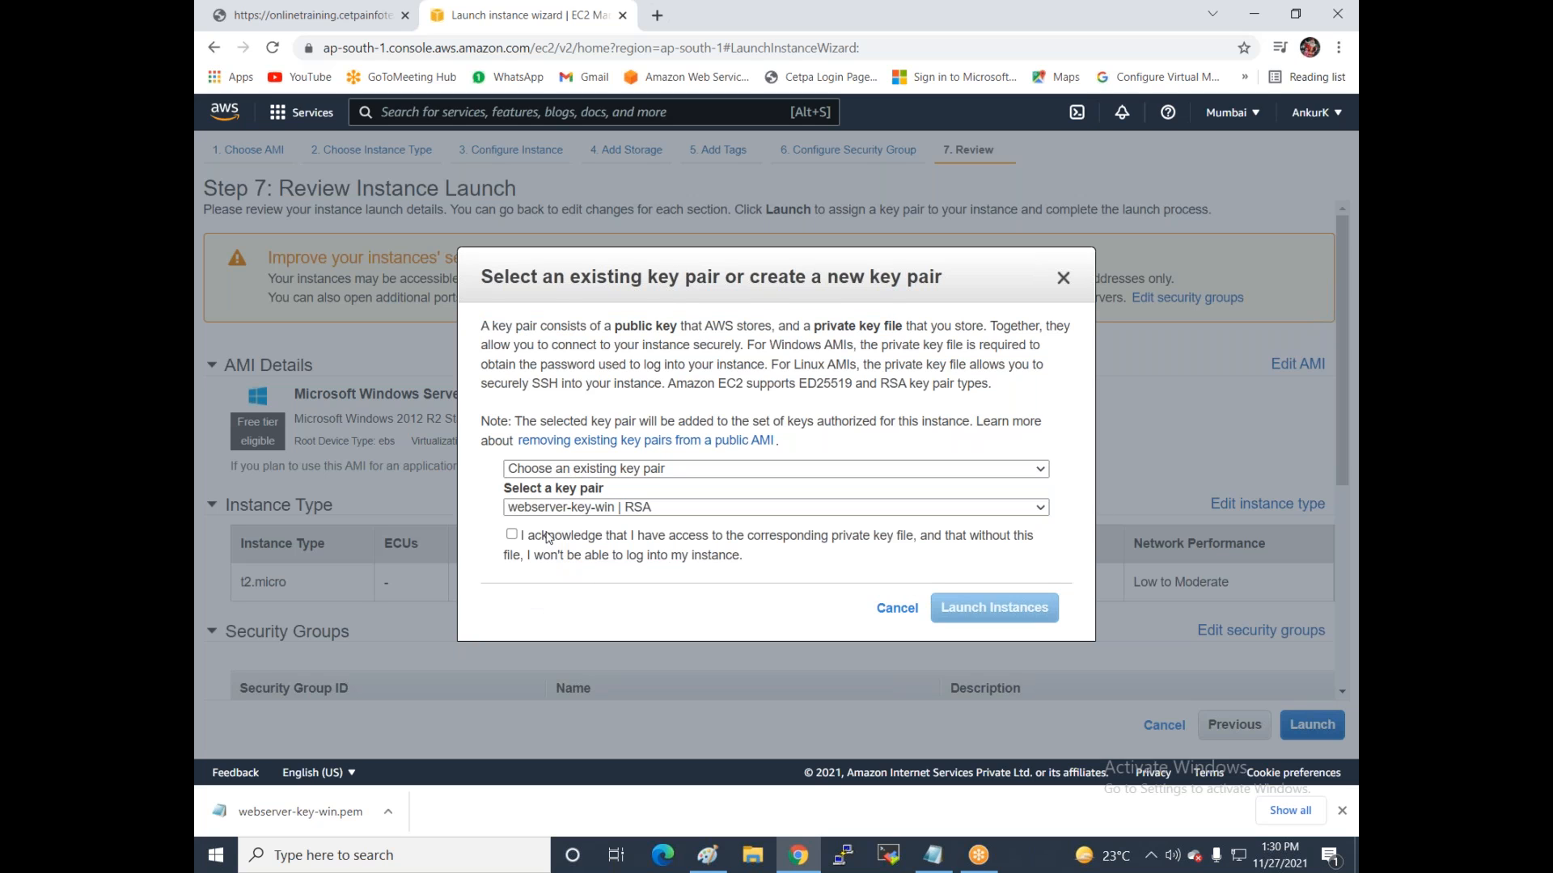
pyautogui.click(1042, 612)
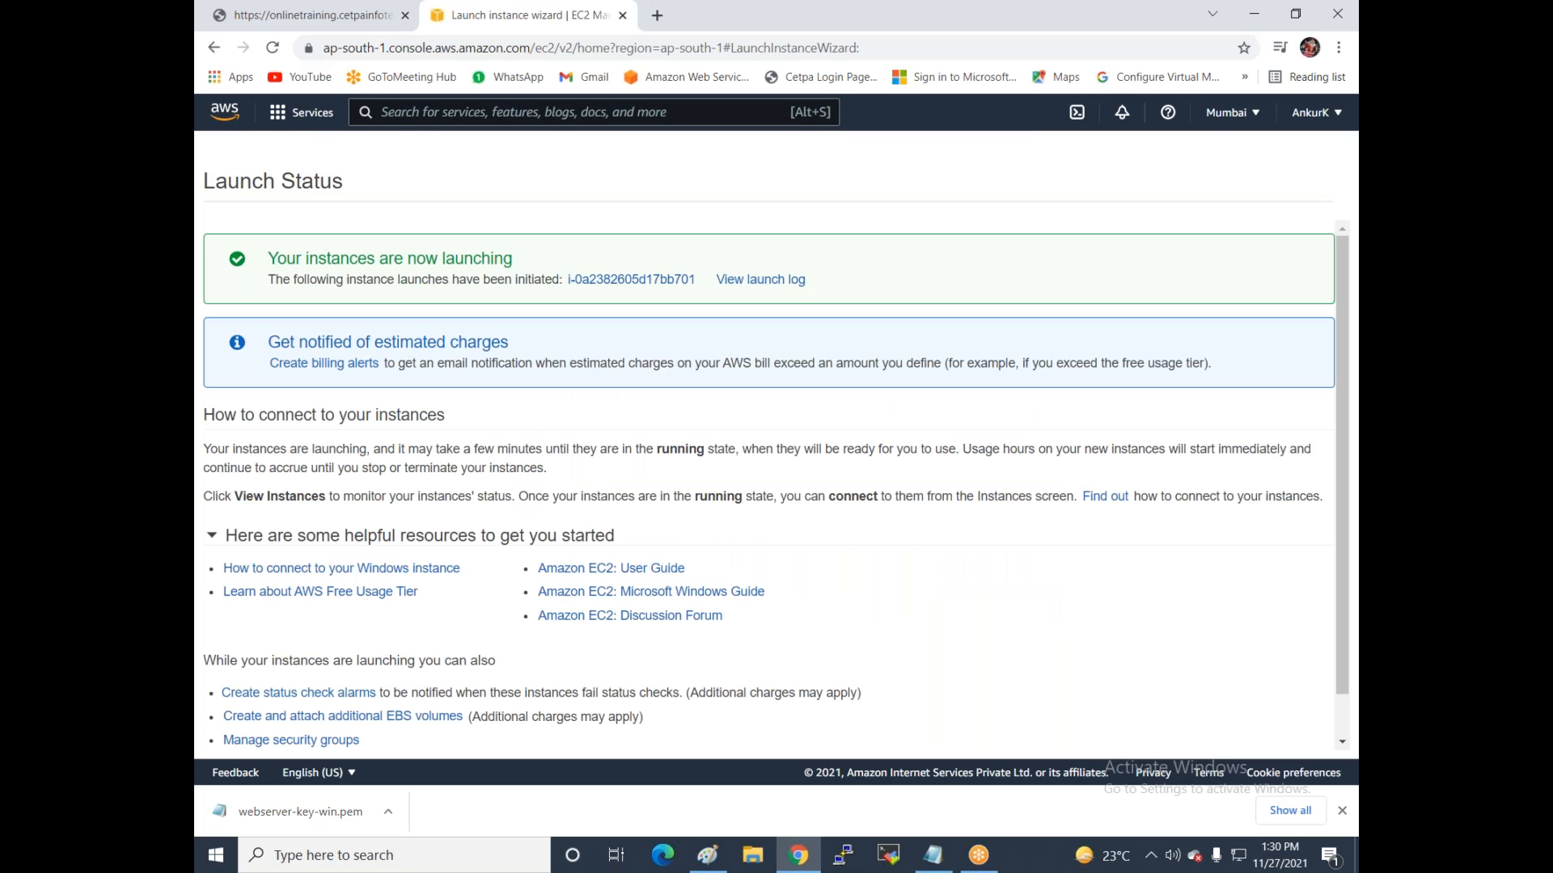
# View the Instances list with Webserver-1 pending and start a new instance launch.
pyautogui.scroll(-1, 1171, 611)
pyautogui.click(1229, 737)
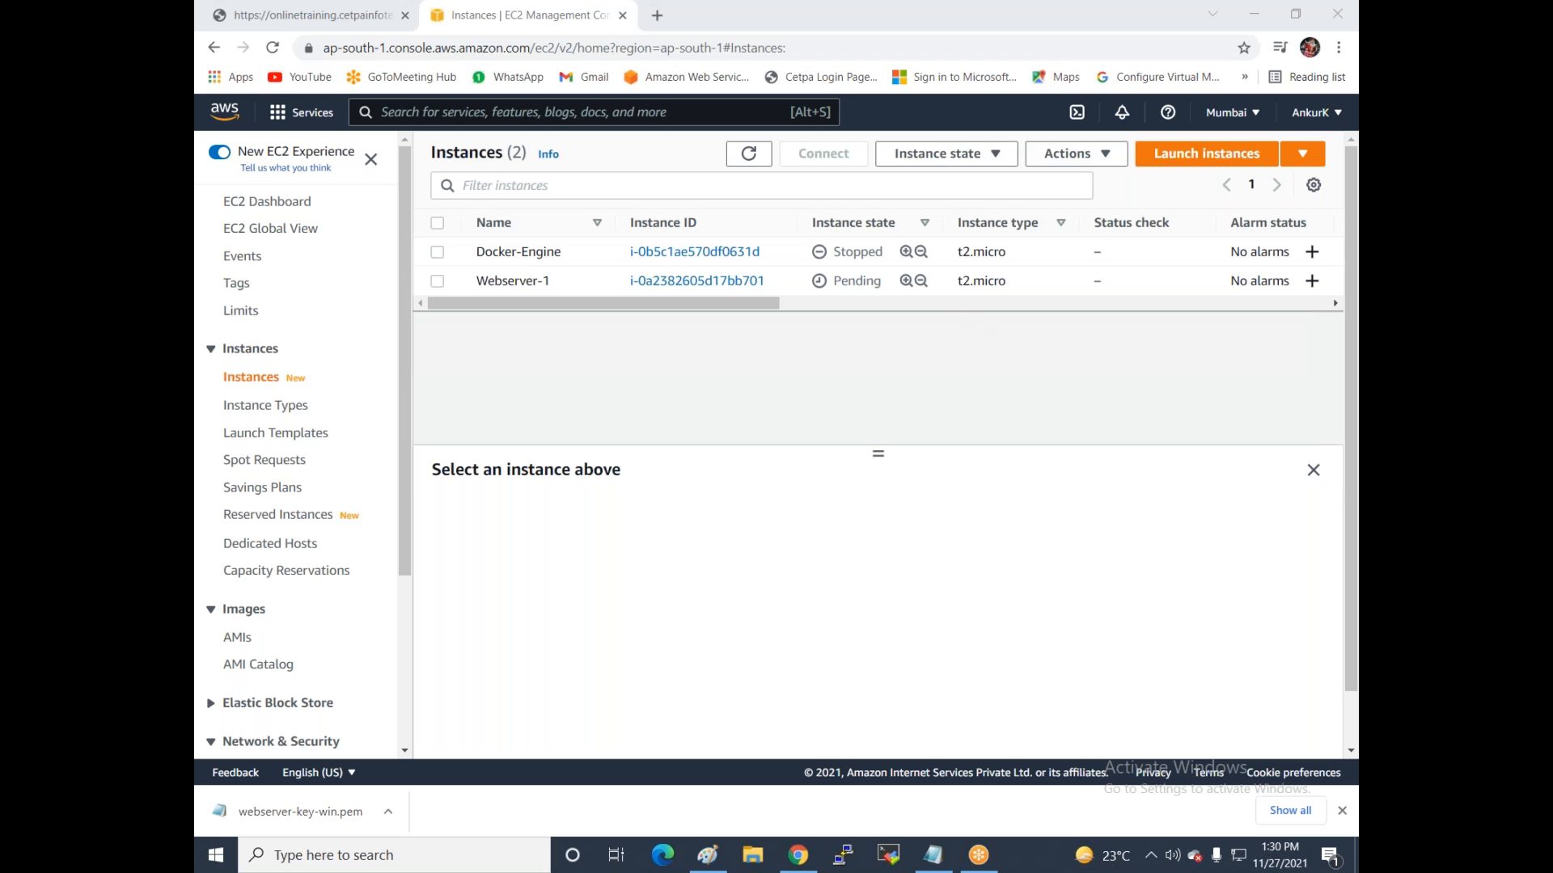
pyautogui.click(1166, 155)
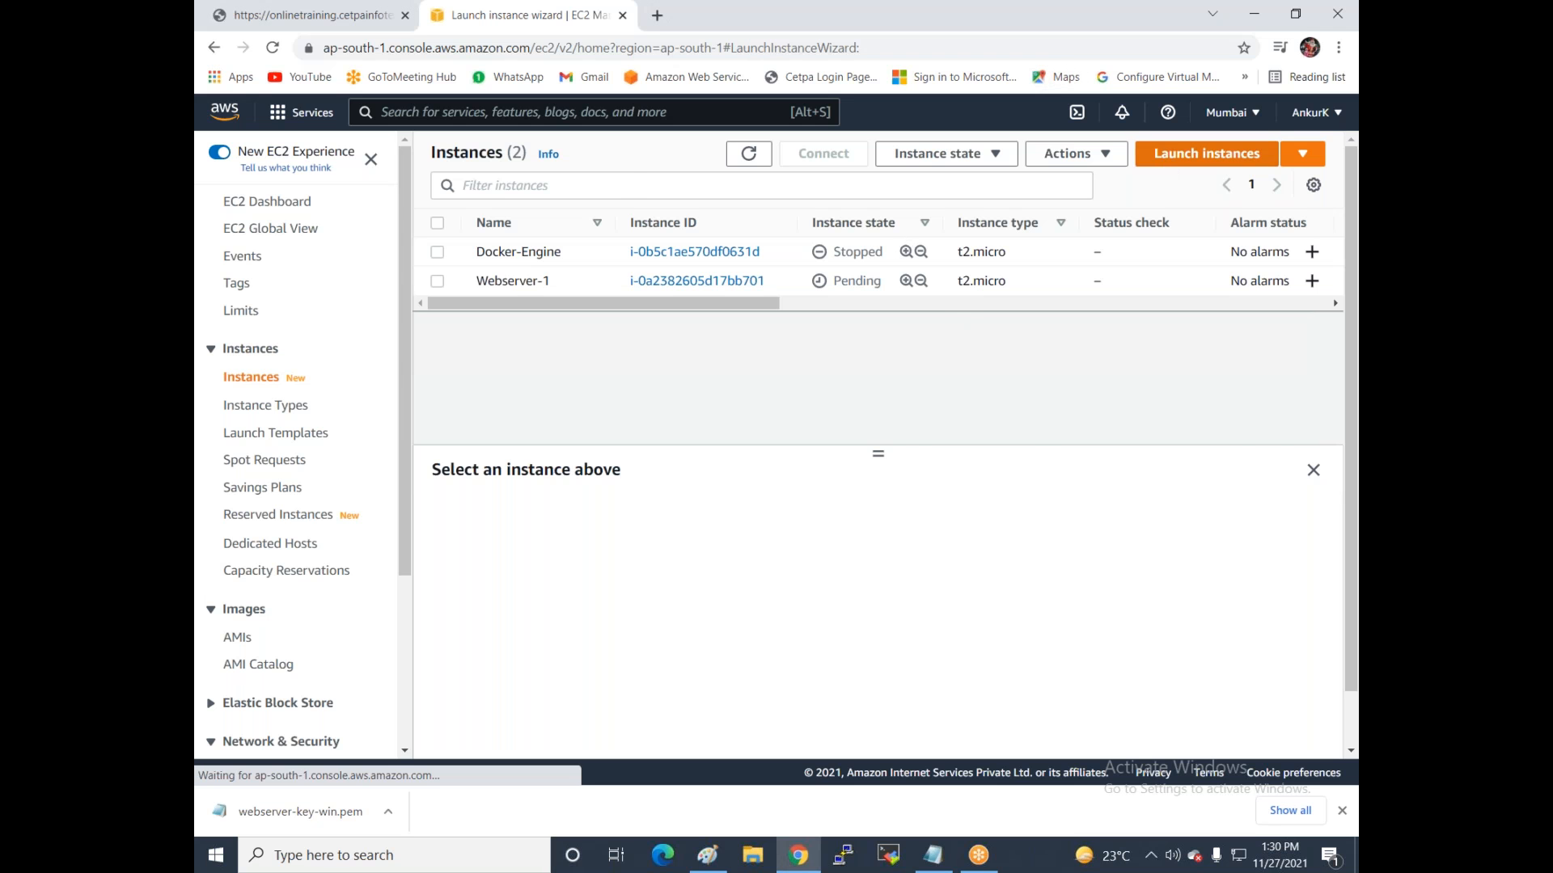
# Search the AMIs for 'server 2012' and select Windows Server 2012 R2 Base.
pyautogui.click(369, 273)
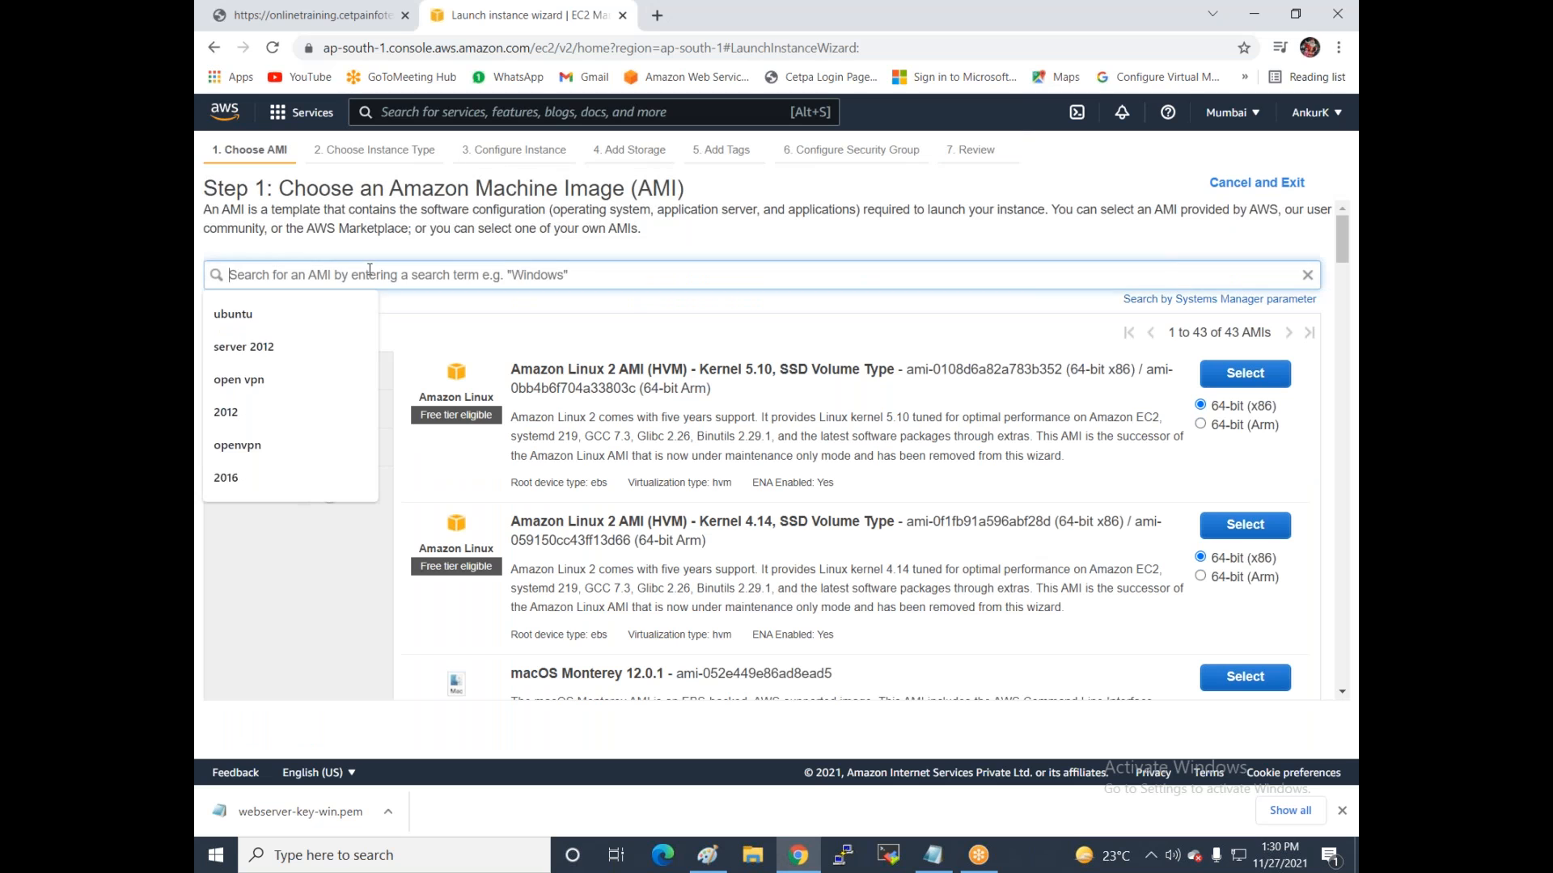
pyautogui.click(253, 343)
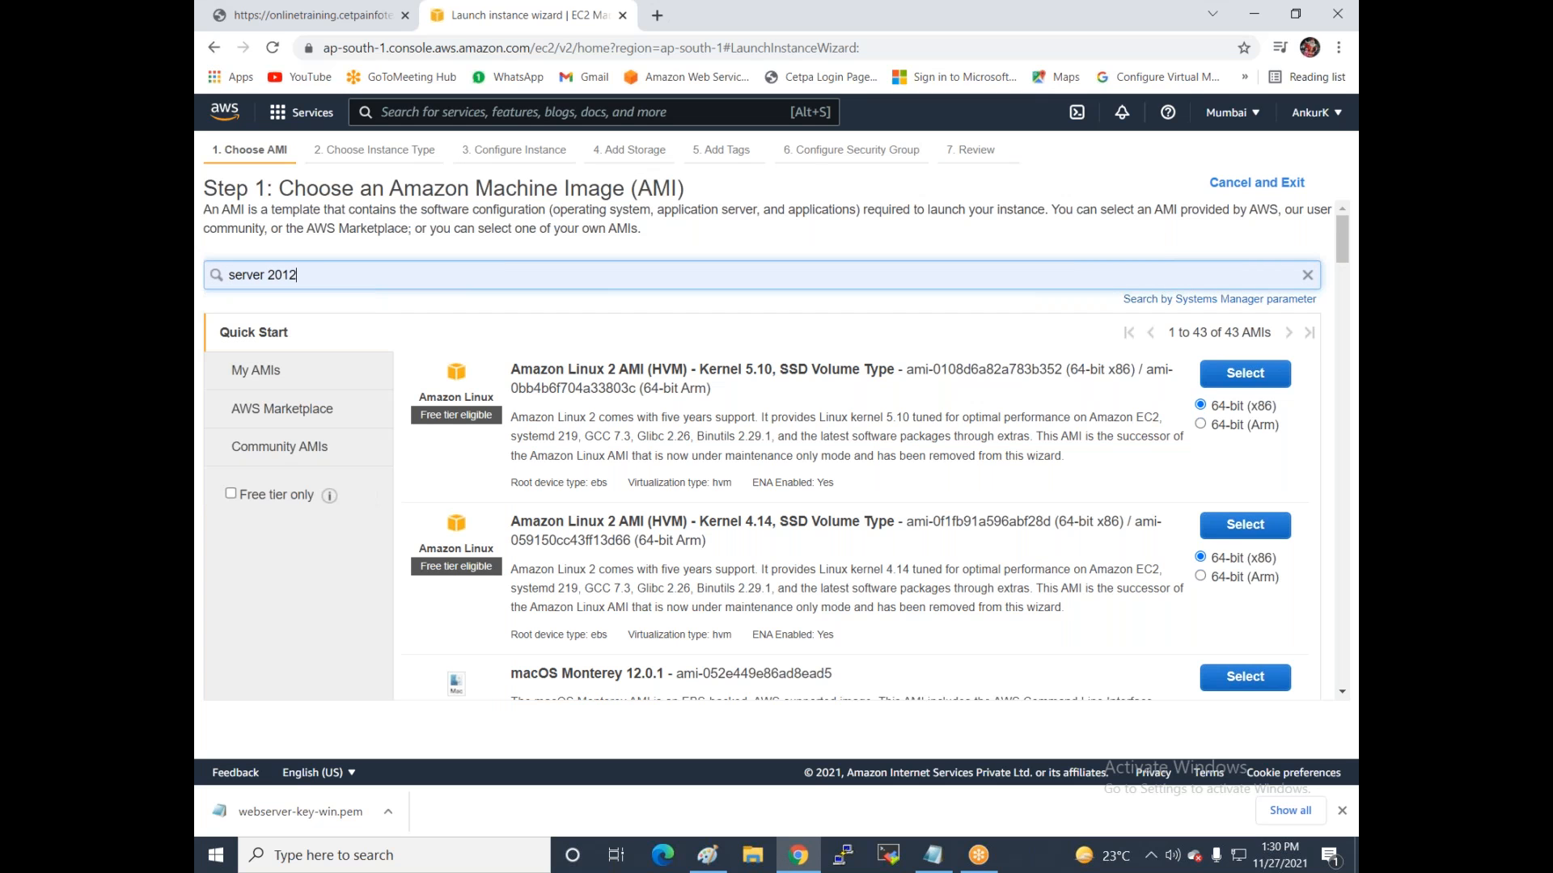
pyautogui.press('Return')
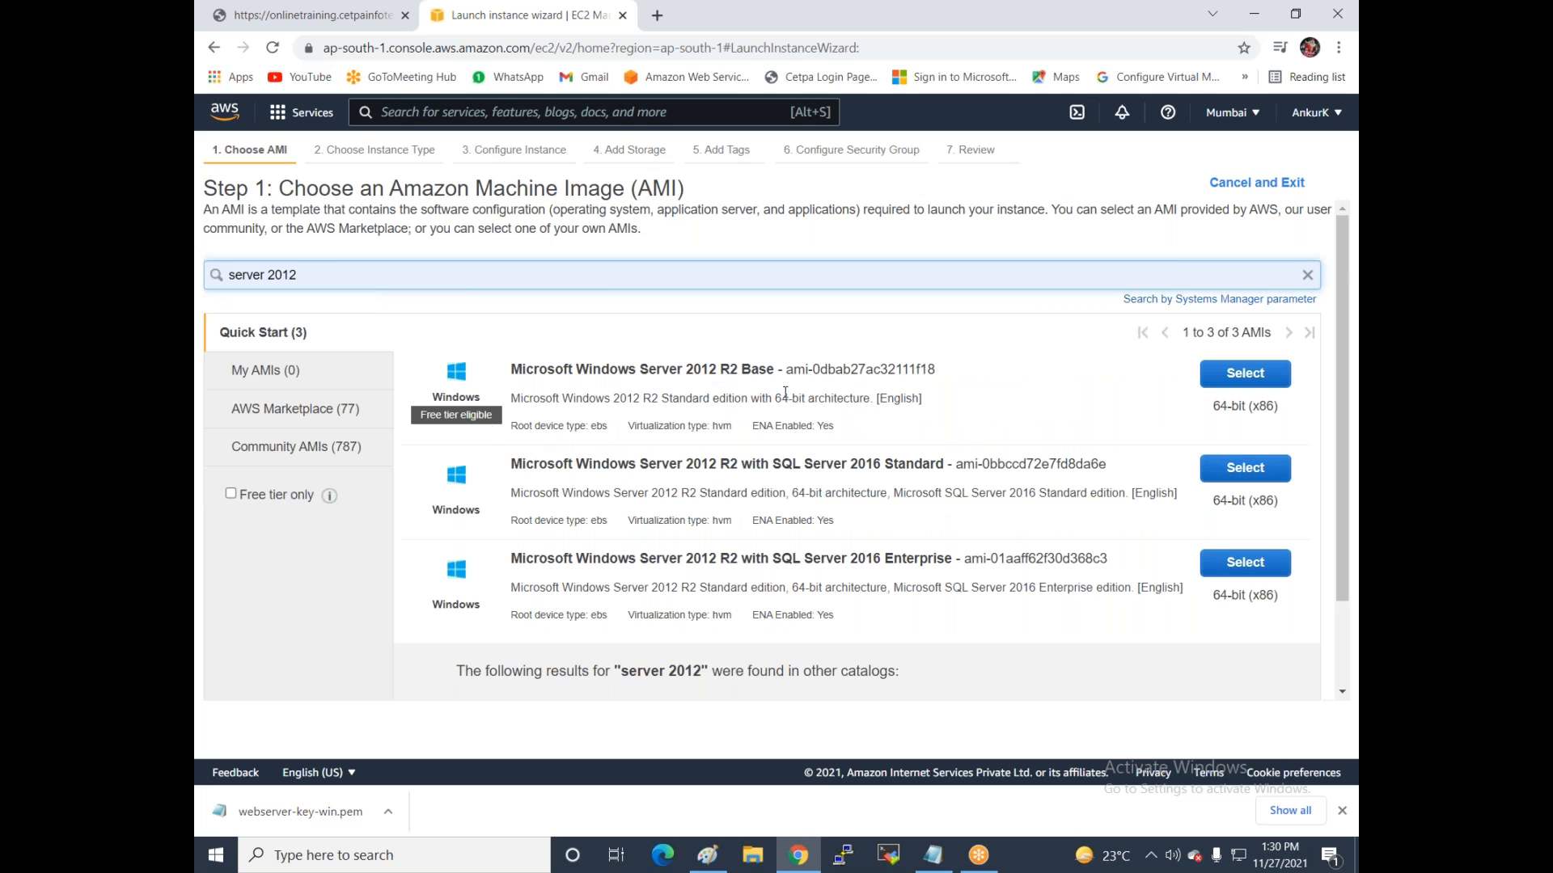
pyautogui.click(1266, 380)
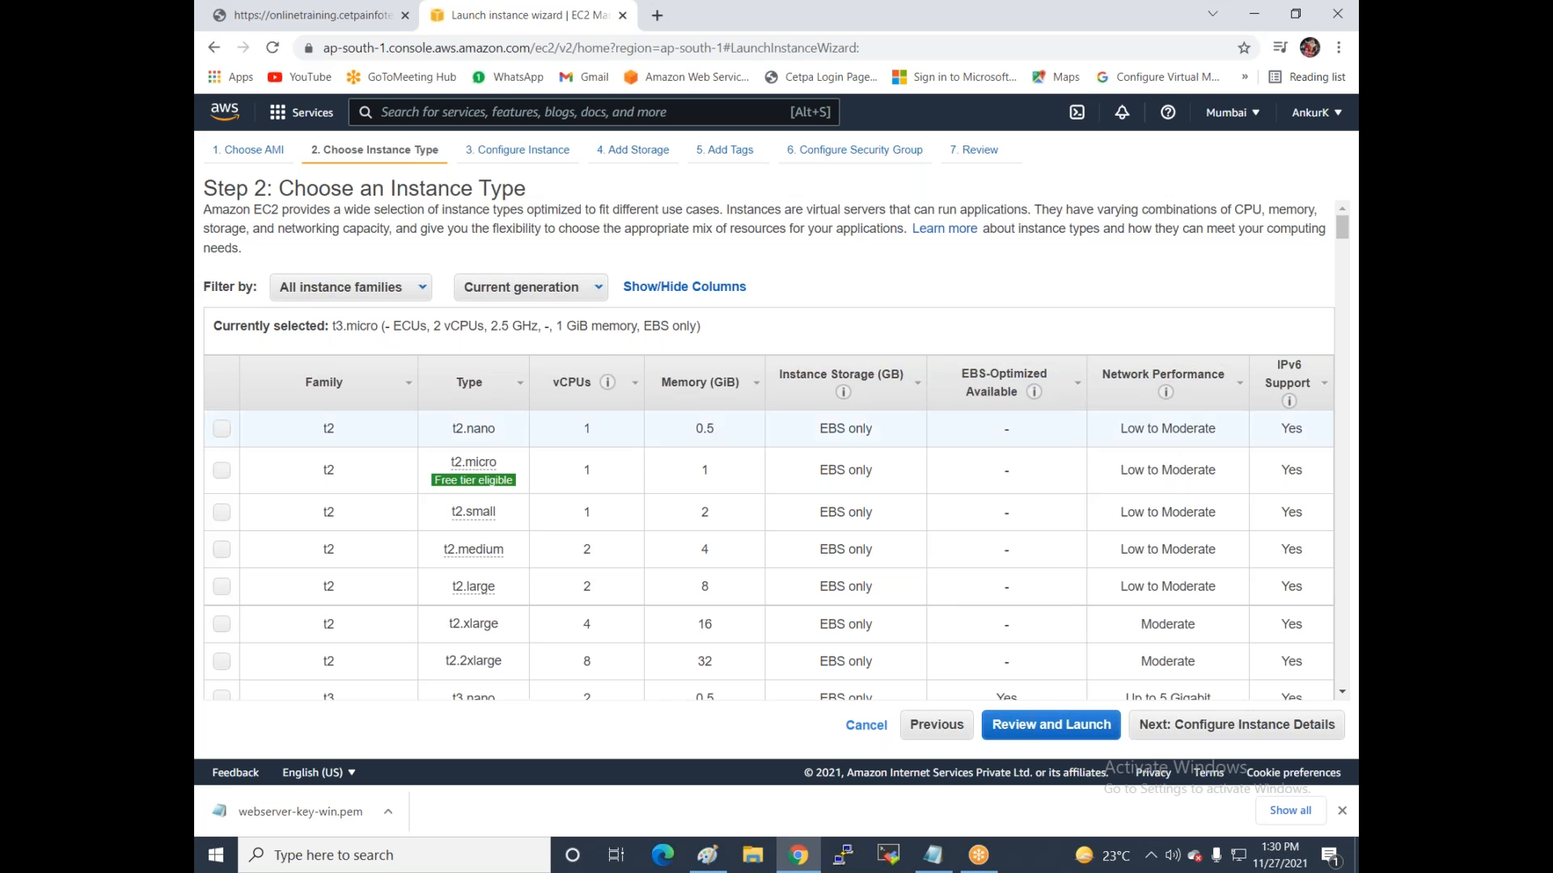
# Choose t2.micro and place the instance in subnet-5a133c16 (ap-south-1b).
pyautogui.click(222, 471)
pyautogui.click(1157, 725)
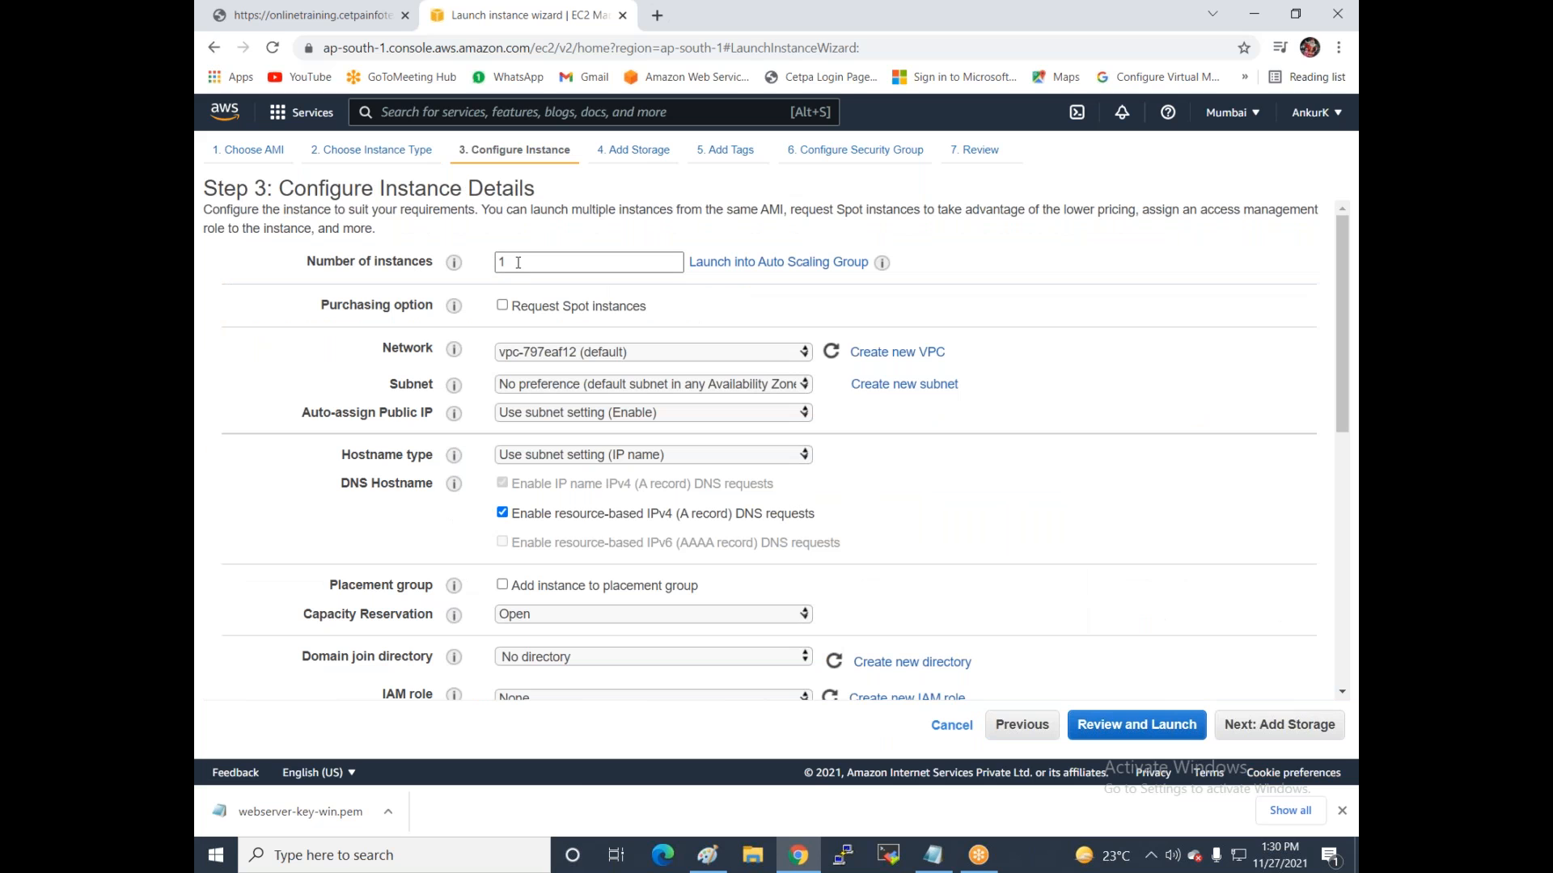
pyautogui.click(609, 386)
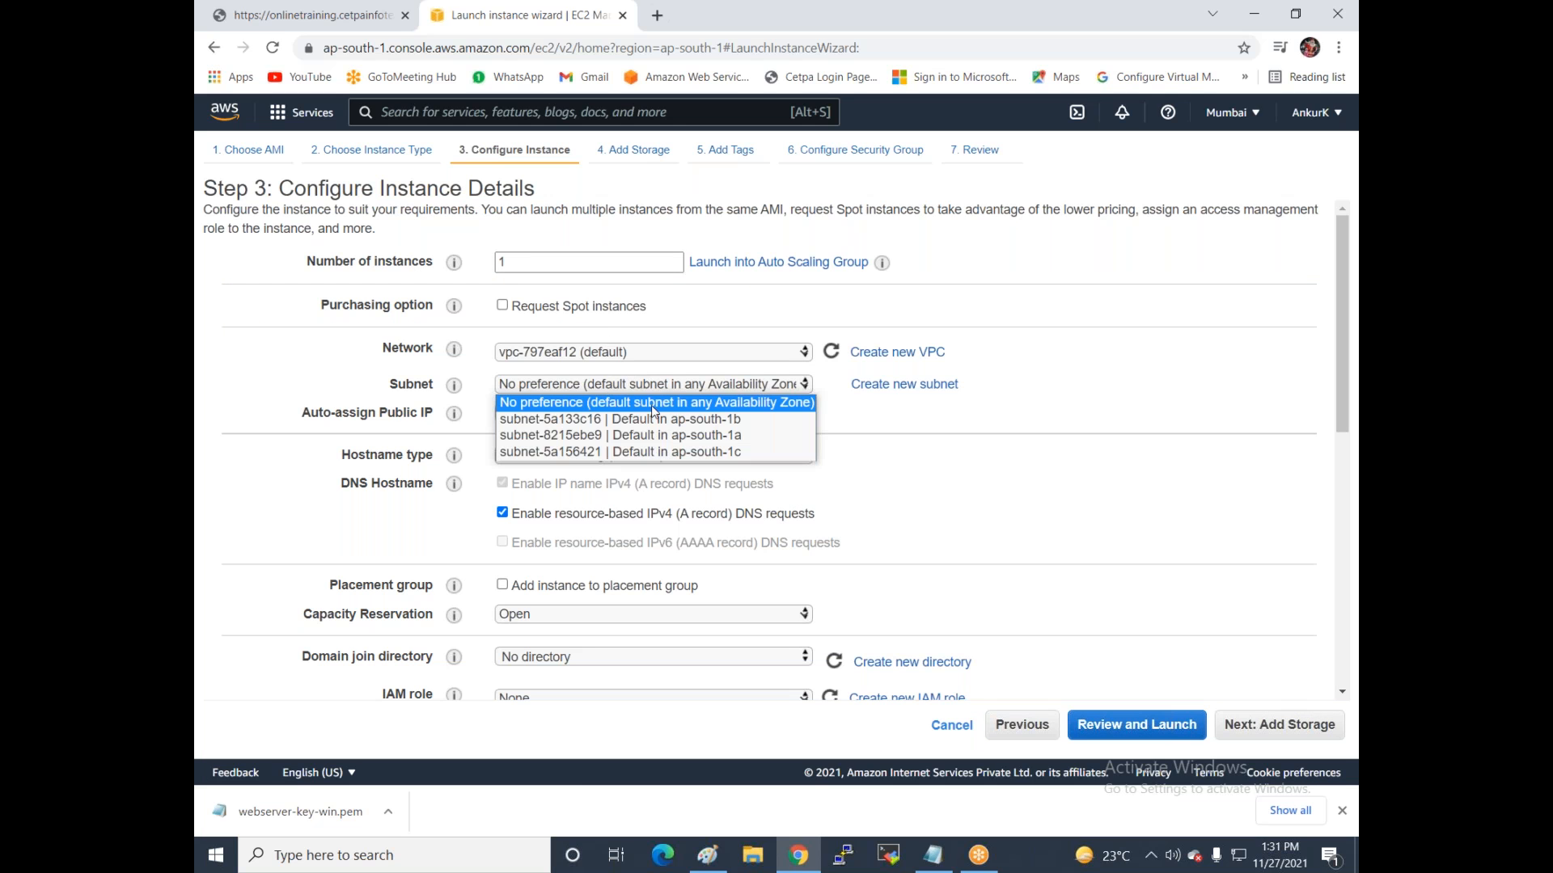
pyautogui.click(718, 419)
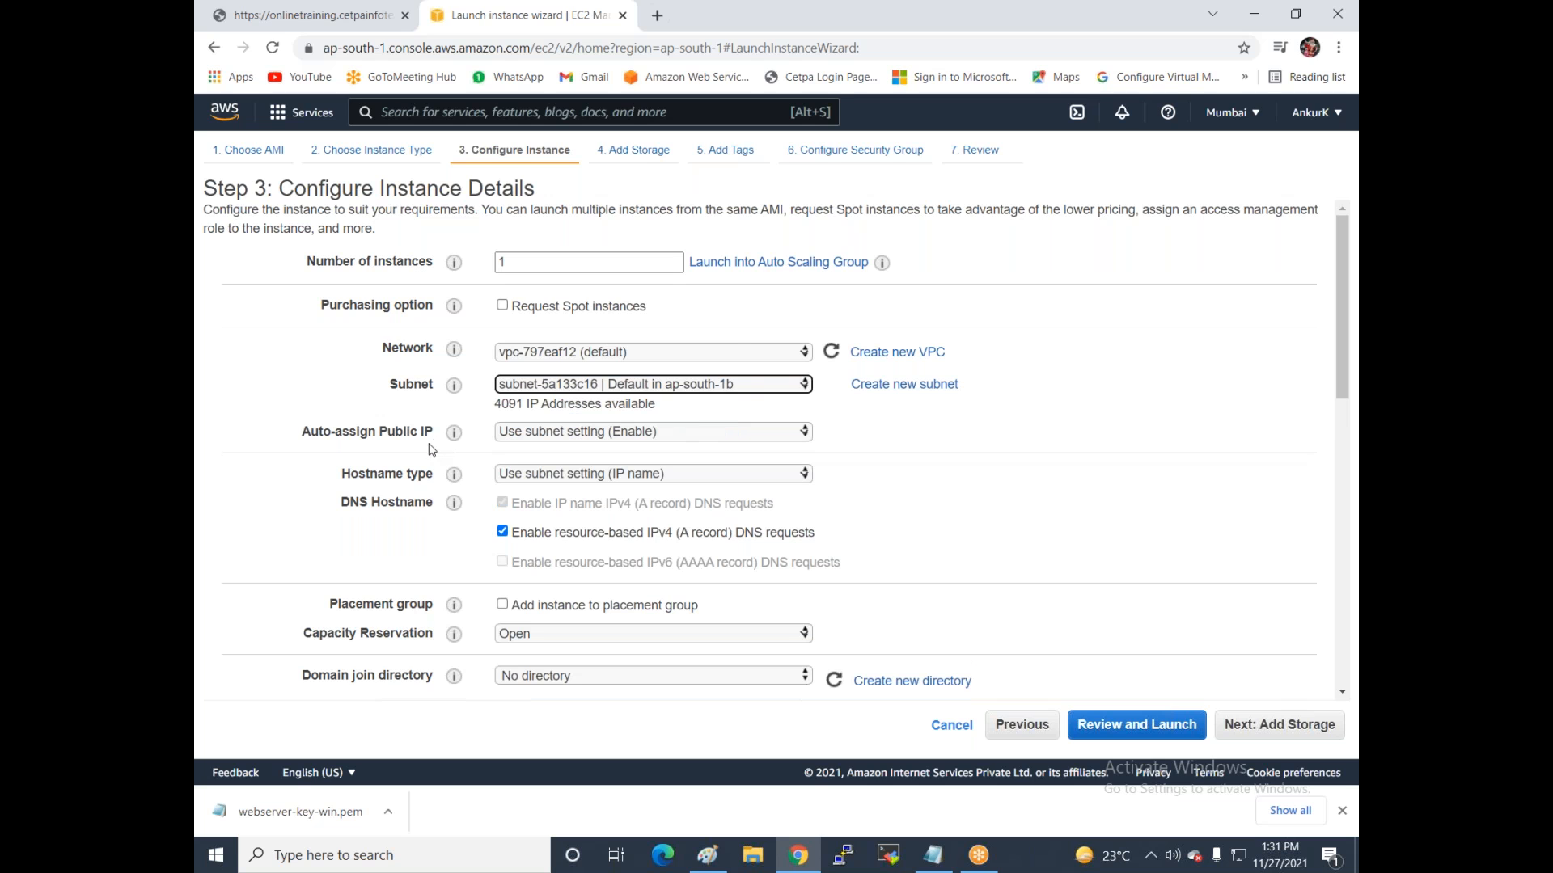
# Keep the default 30 GiB root storage and add a Name tag with value Webserver2.
pyautogui.click(1271, 726)
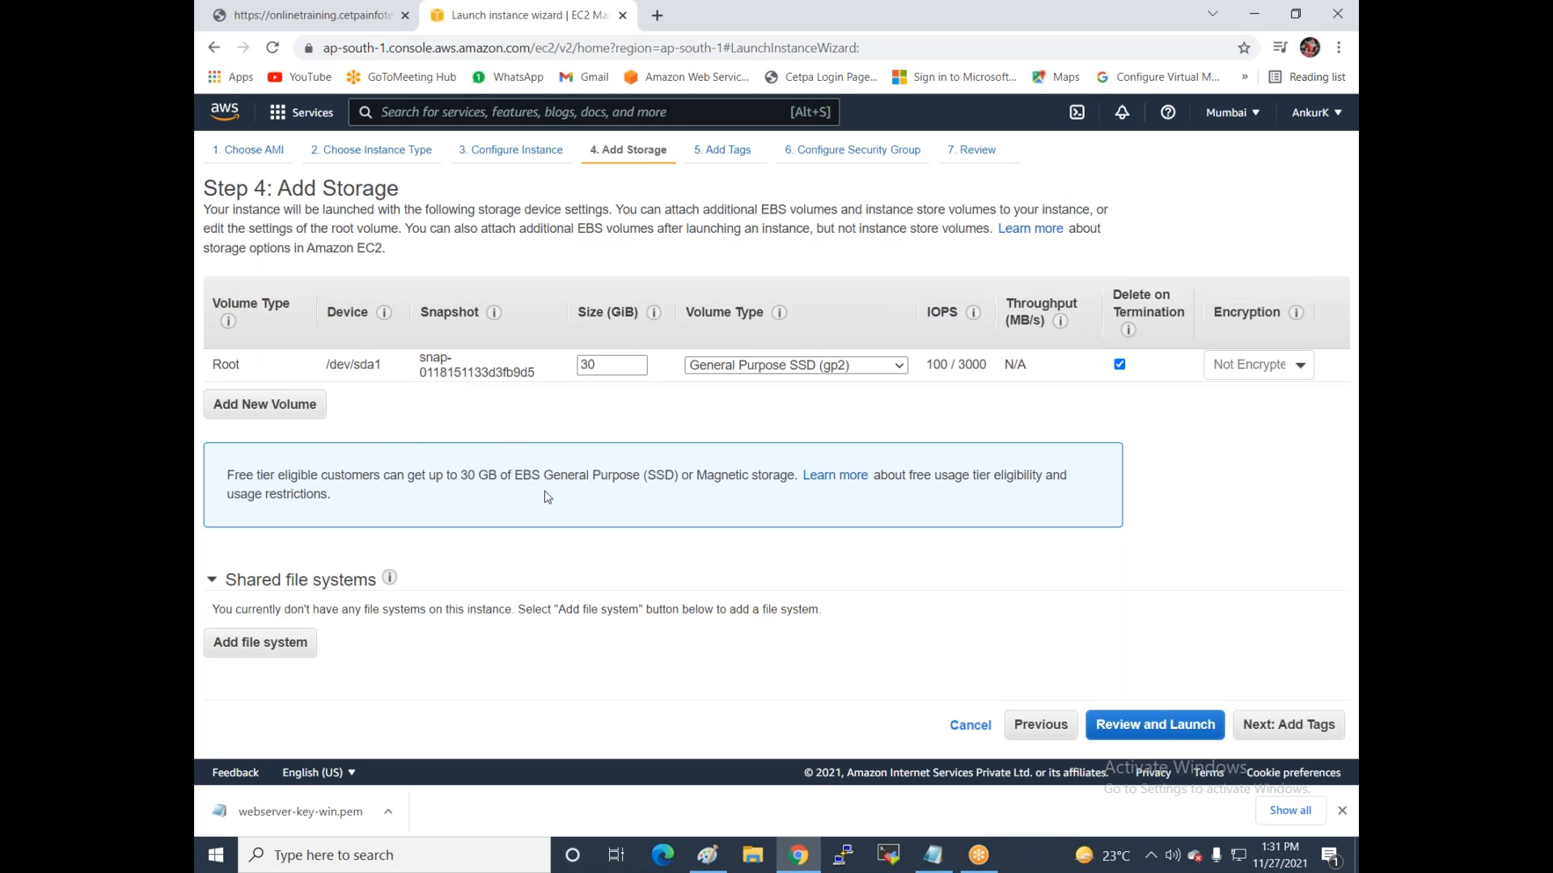
pyautogui.click(1273, 726)
pyautogui.click(812, 393)
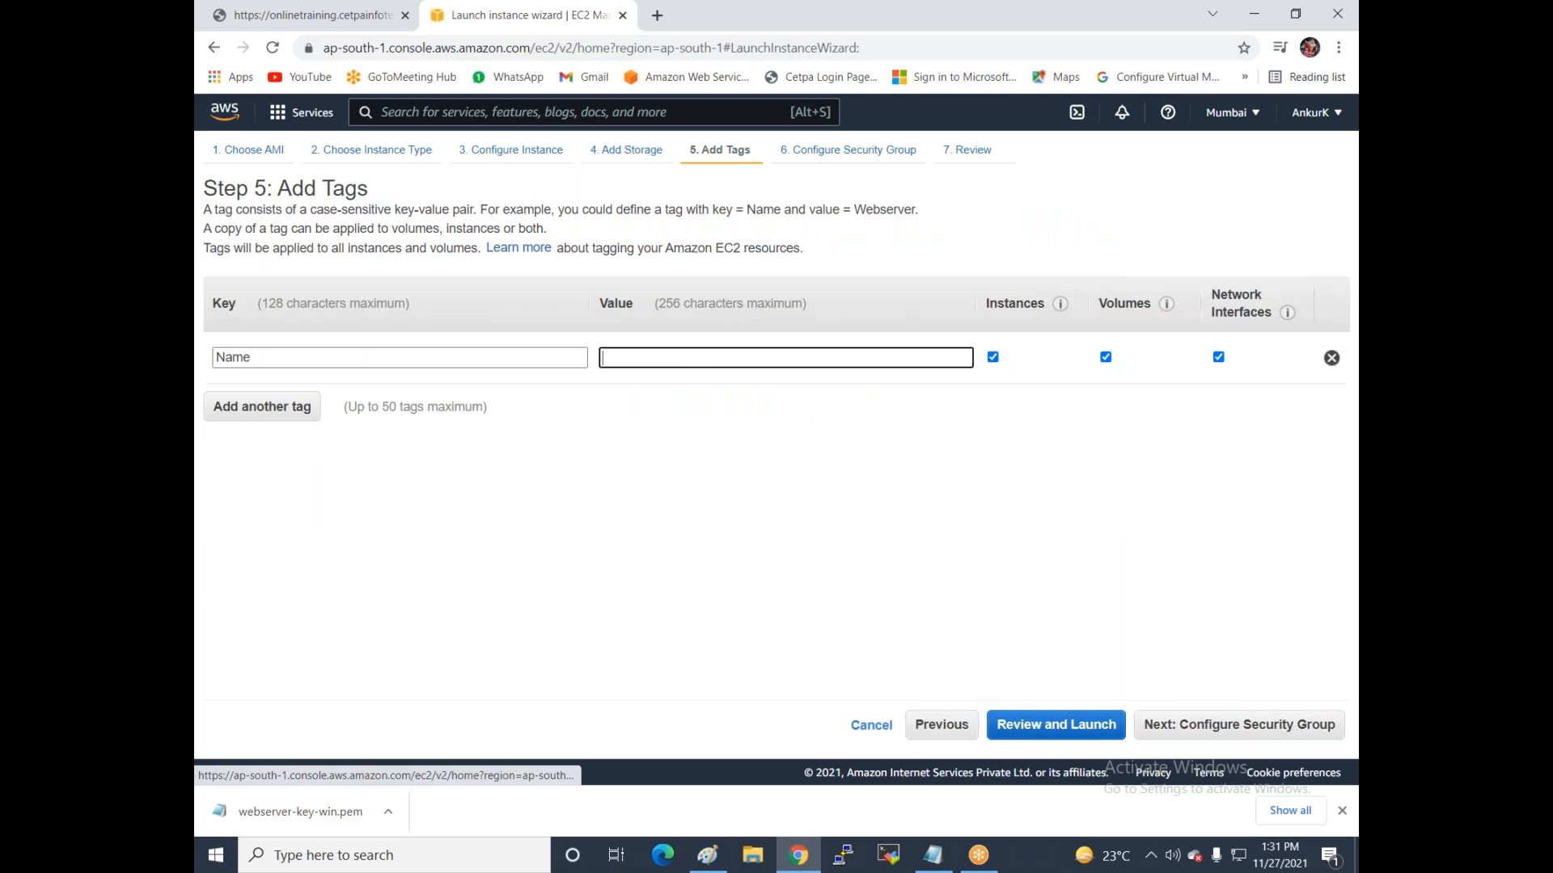
pyautogui.click(694, 358)
pyautogui.write('Webserver2')
pyautogui.click(1168, 724)
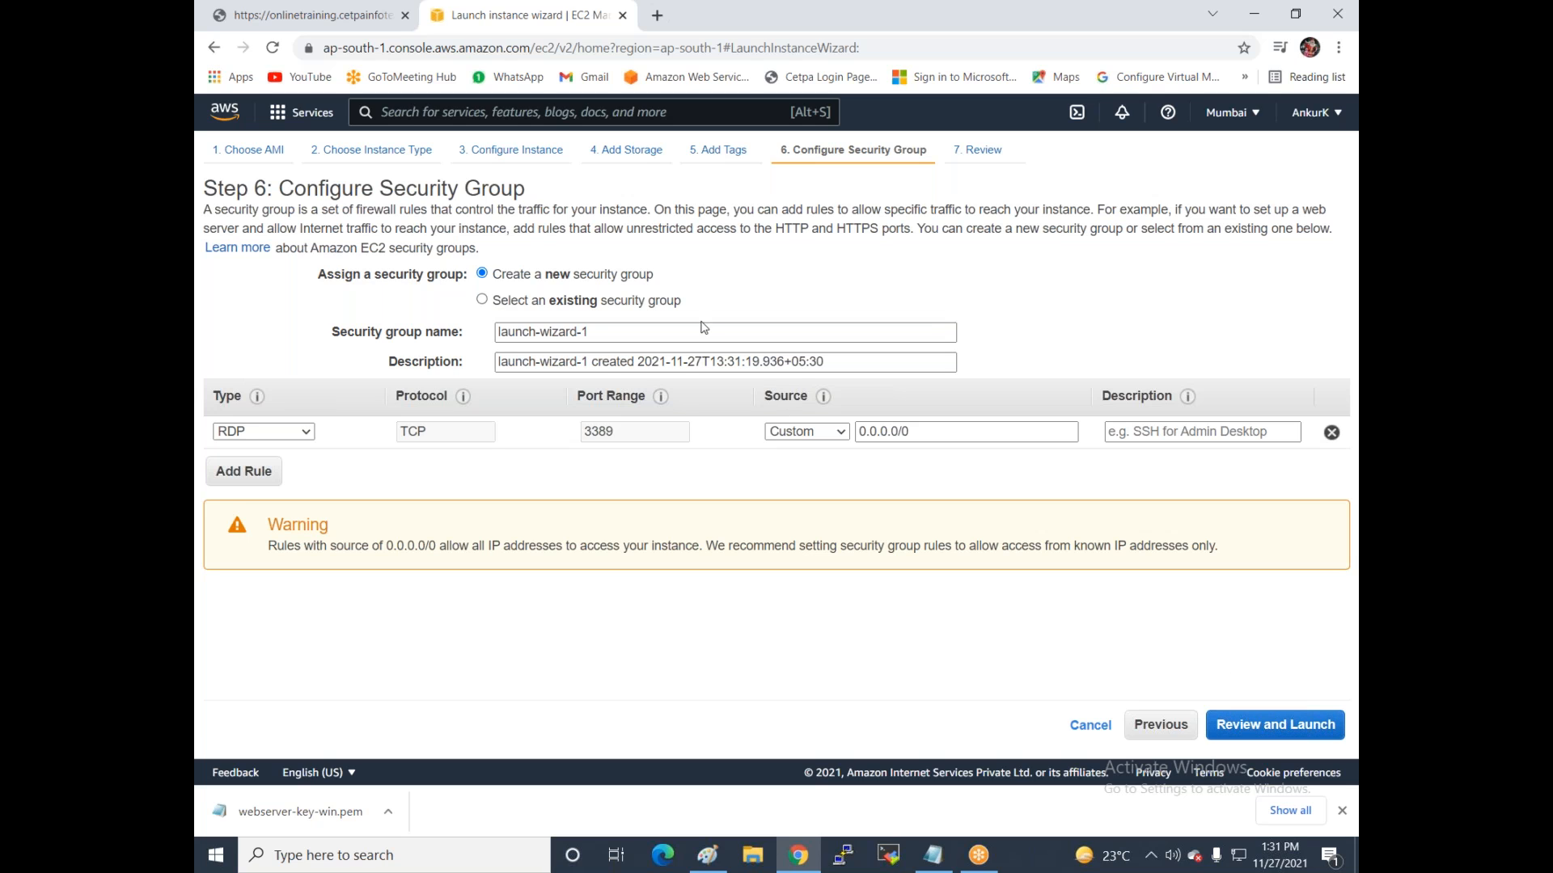
# Rename the security group to web2-sg and set a matching description.
pyautogui.moveTo(631, 335); pyautogui.dragTo(396, 346)
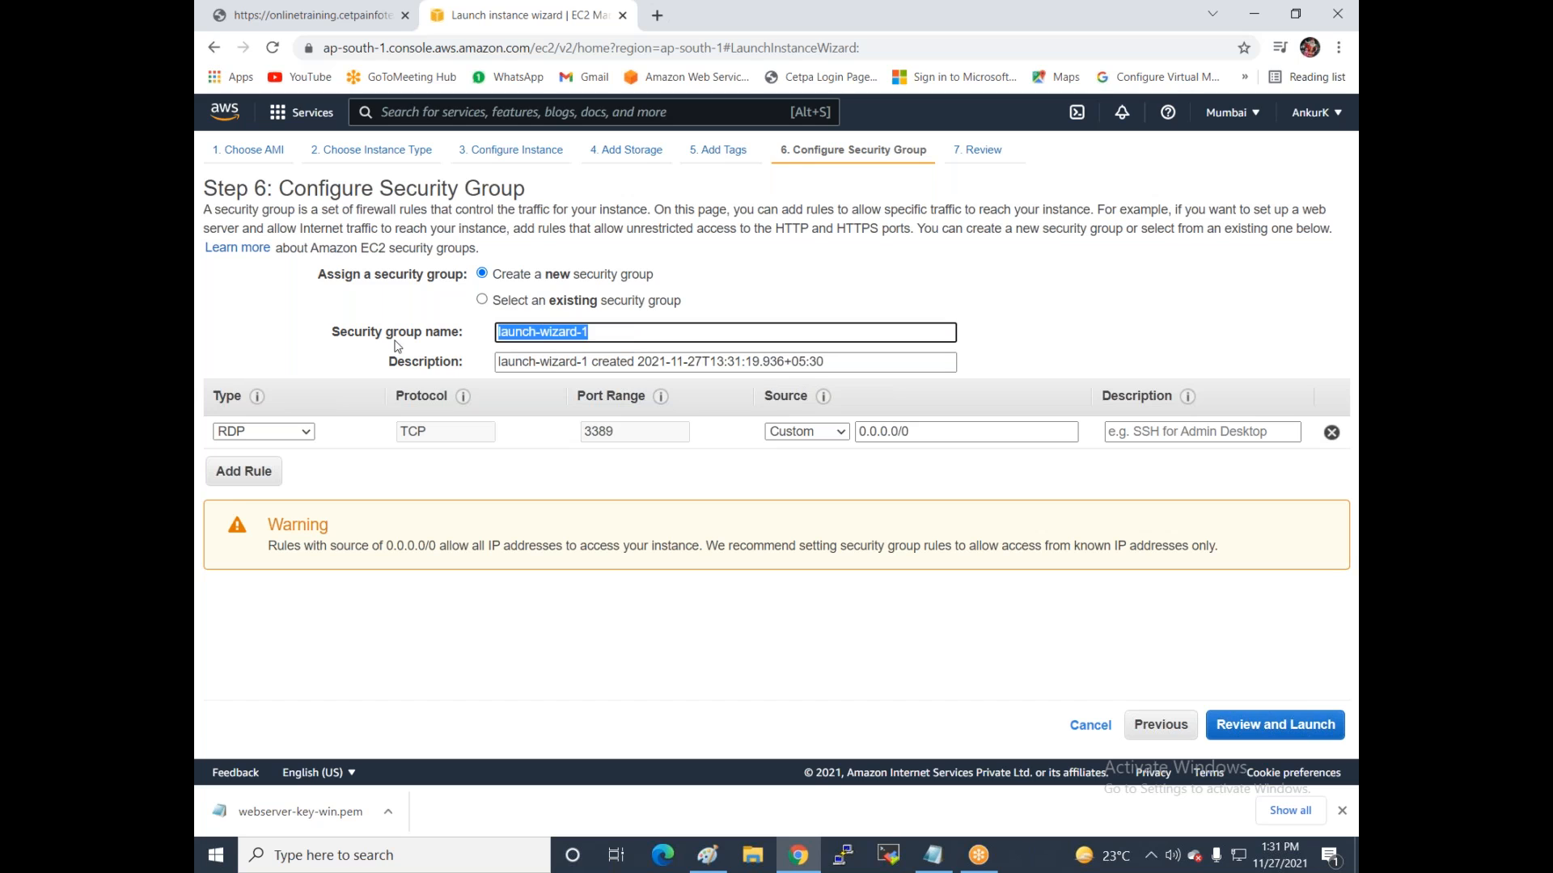
pyautogui.write('web')
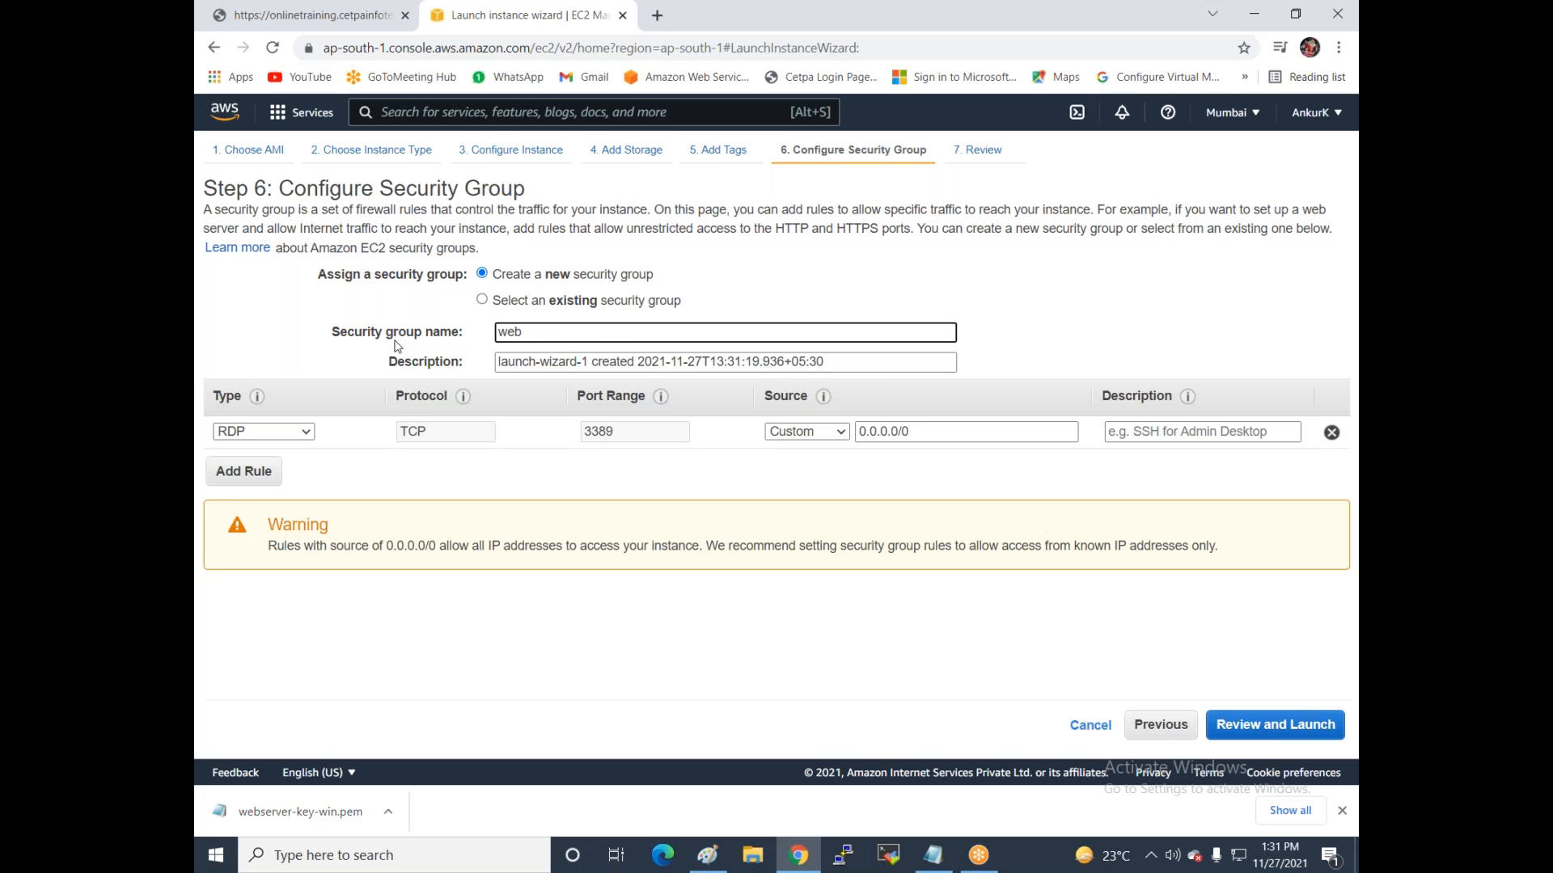
pyautogui.write('2-sg')
pyautogui.moveTo(817, 363); pyautogui.dragTo(356, 363)
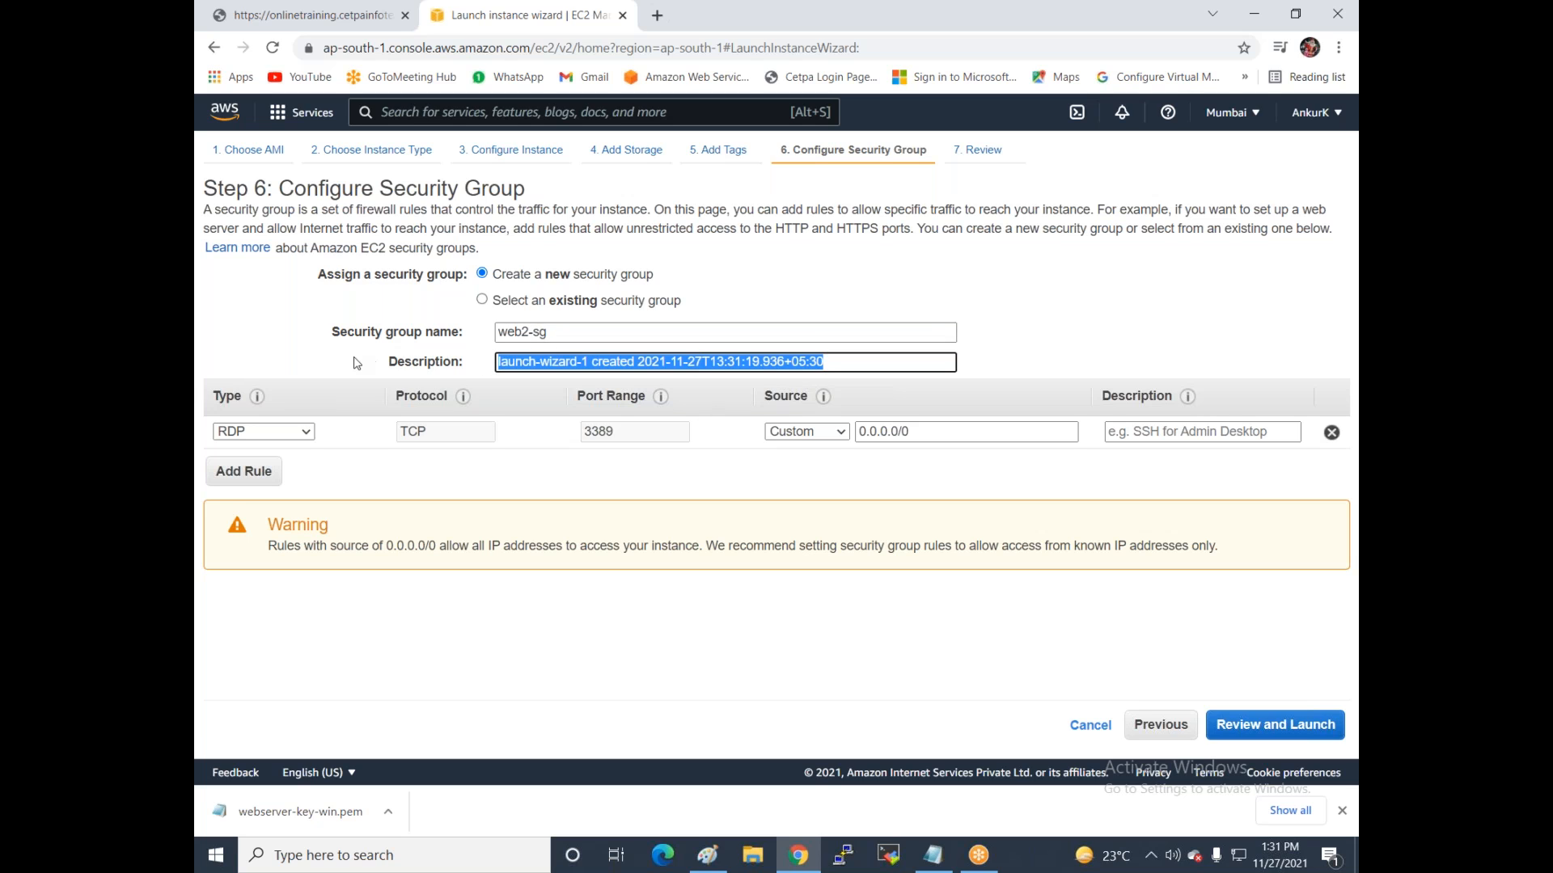
pyautogui.write('web2-')
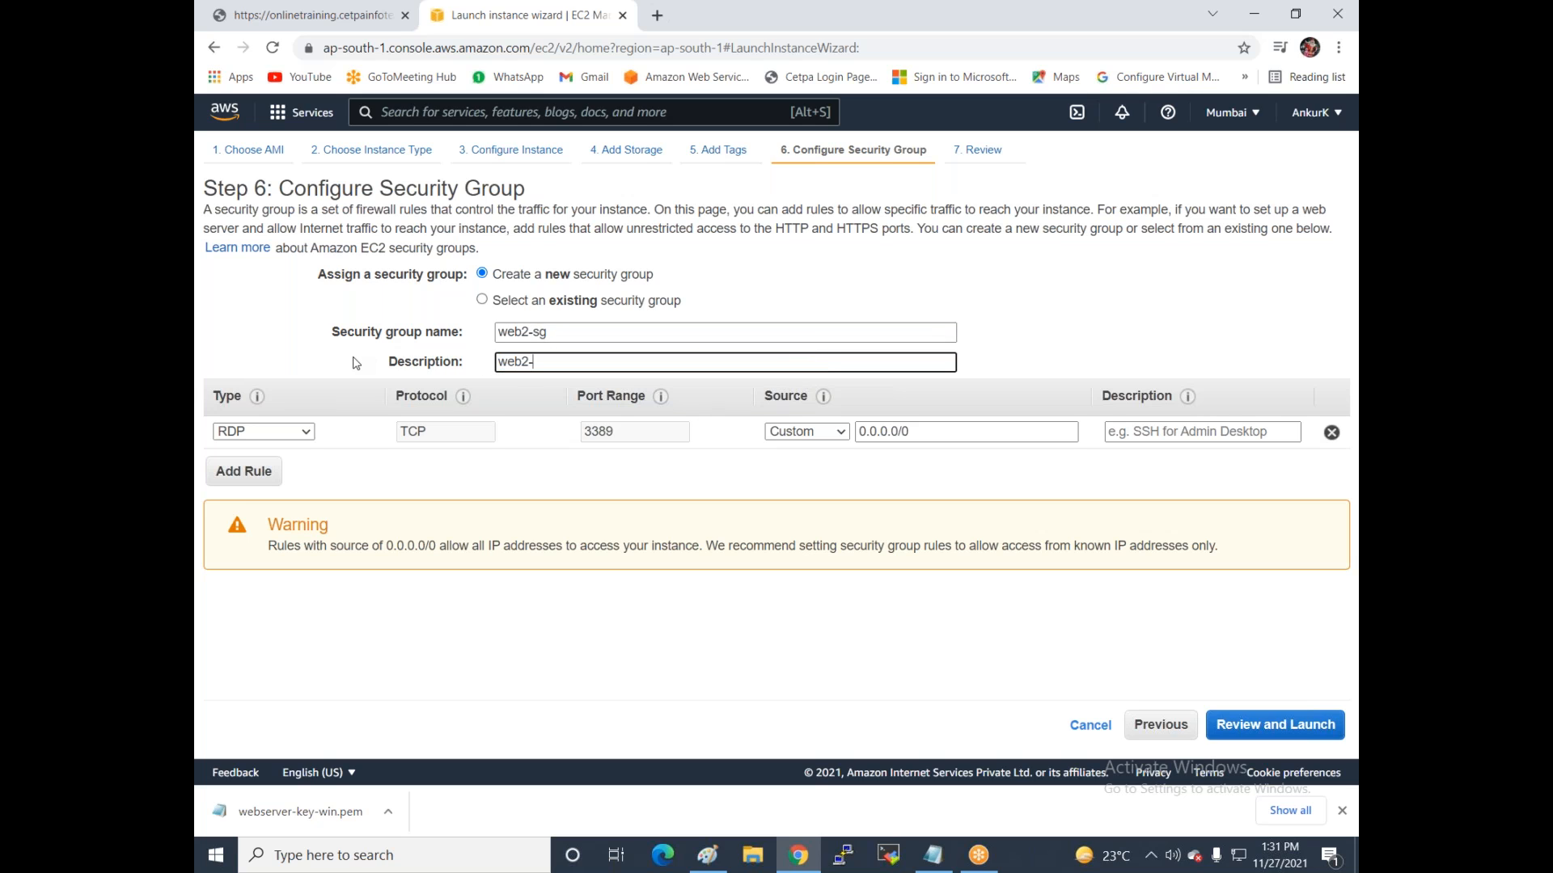
pyautogui.press('BackSpace')
# Add inbound rules for HTTP, HTTPS, SSH and All traffic alongside RDP.
pyautogui.click(241, 474)
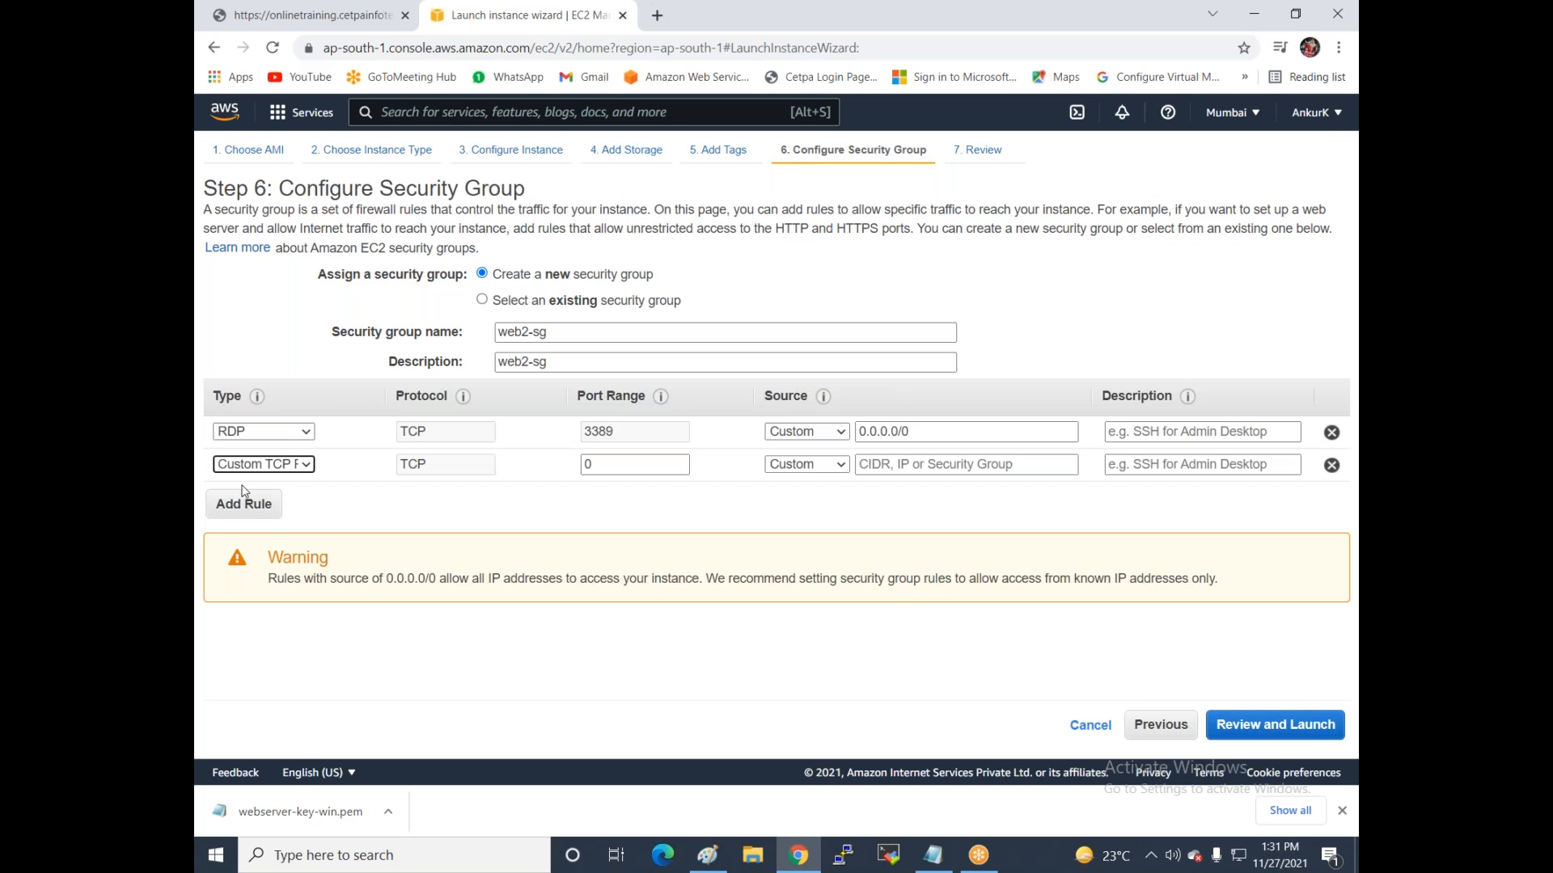
pyautogui.click(245, 504)
pyautogui.click(244, 541)
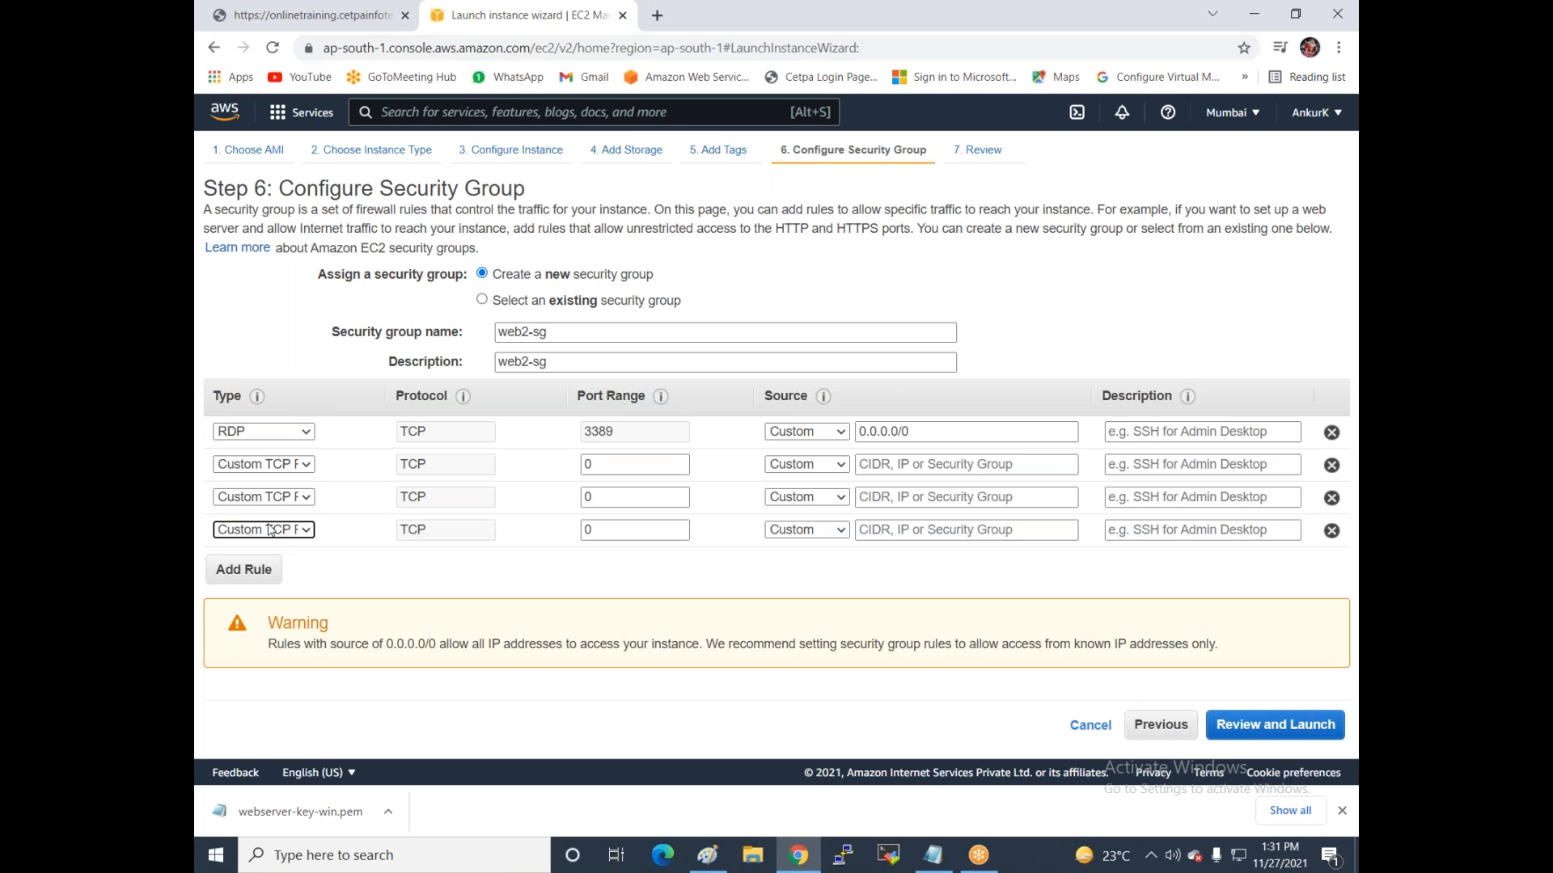
pyautogui.click(274, 465)
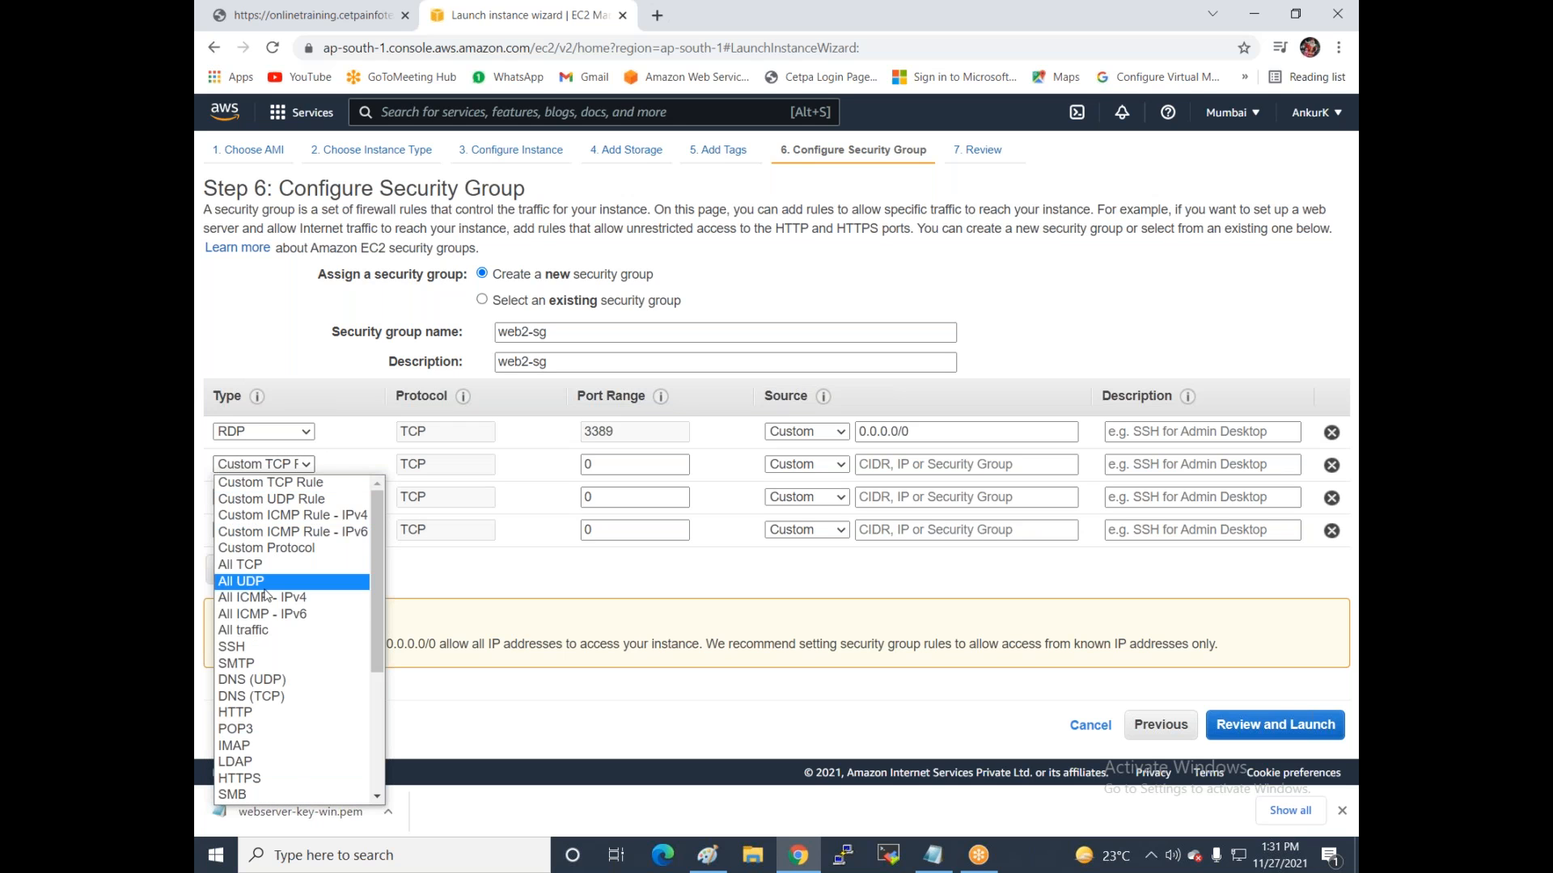
pyautogui.click(270, 714)
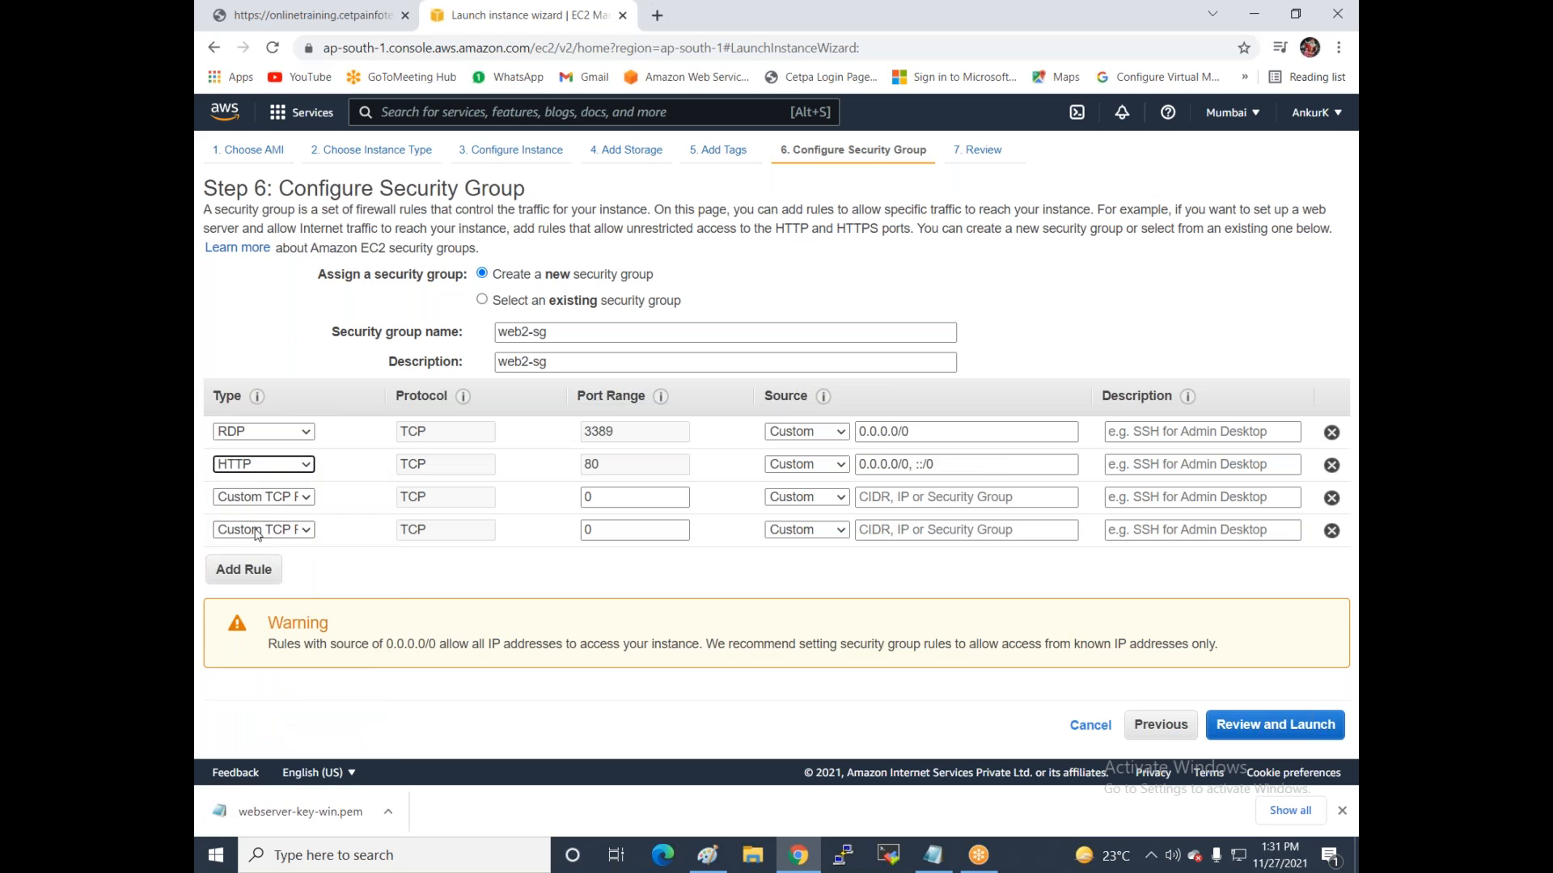
pyautogui.click(252, 498)
pyautogui.click(243, 466)
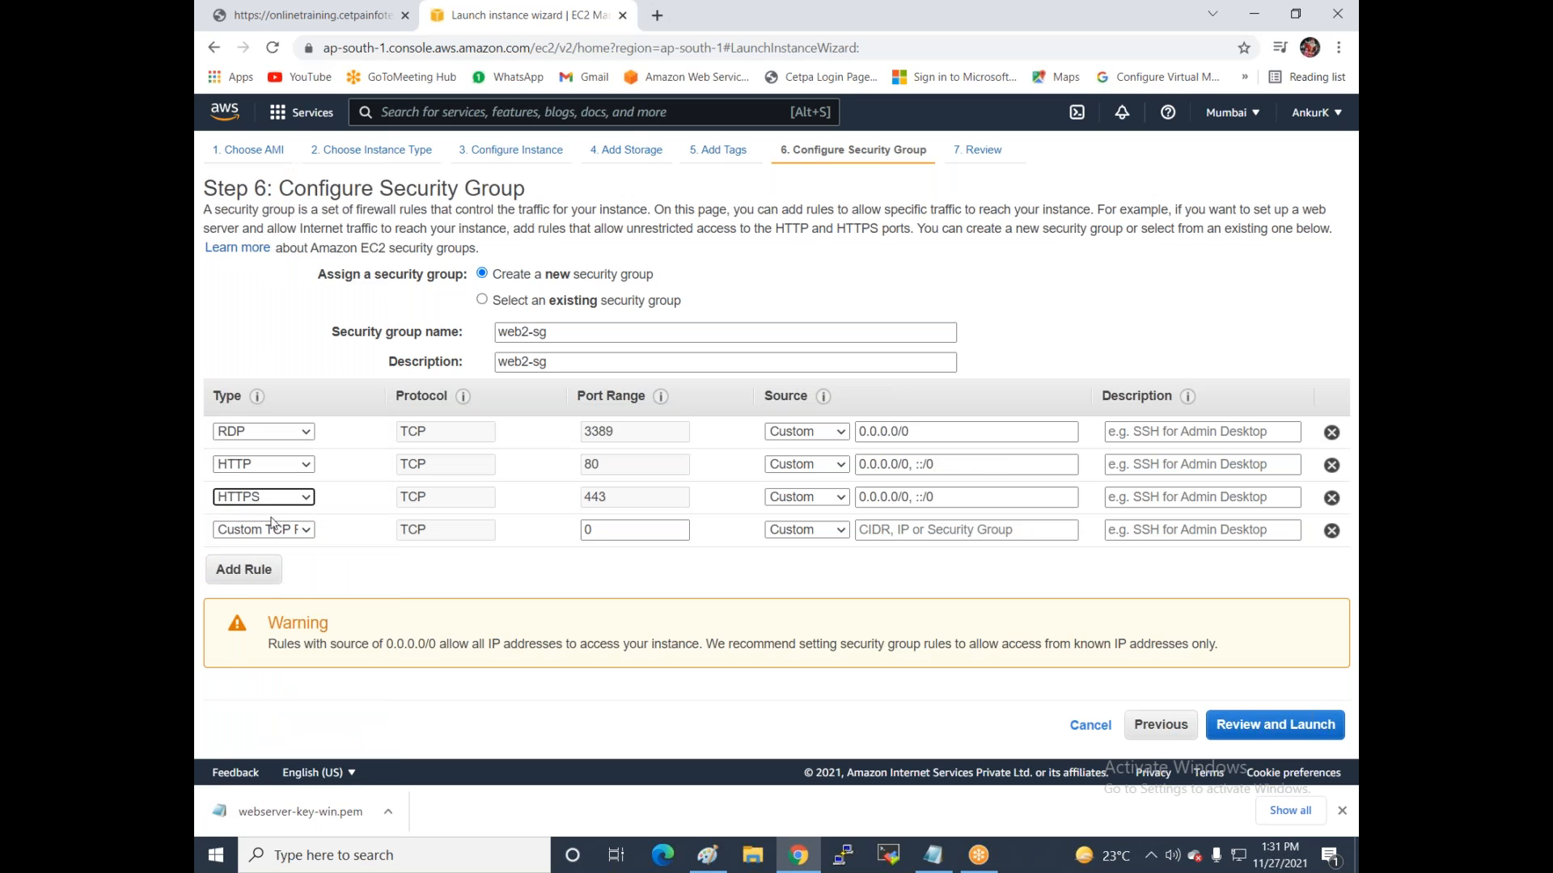
pyautogui.click(254, 532)
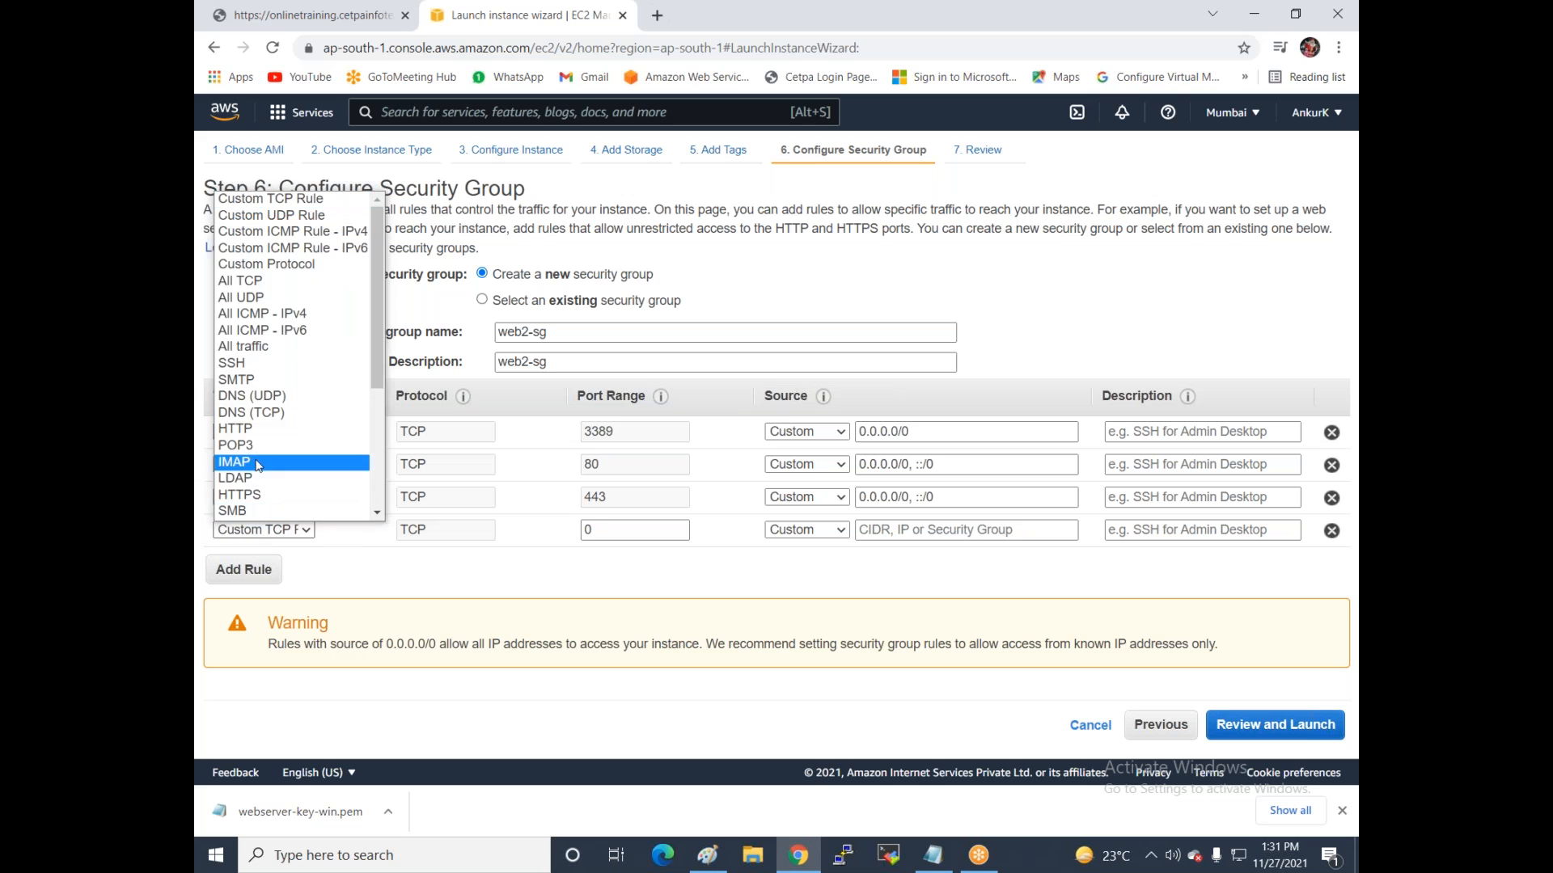
pyautogui.click(257, 362)
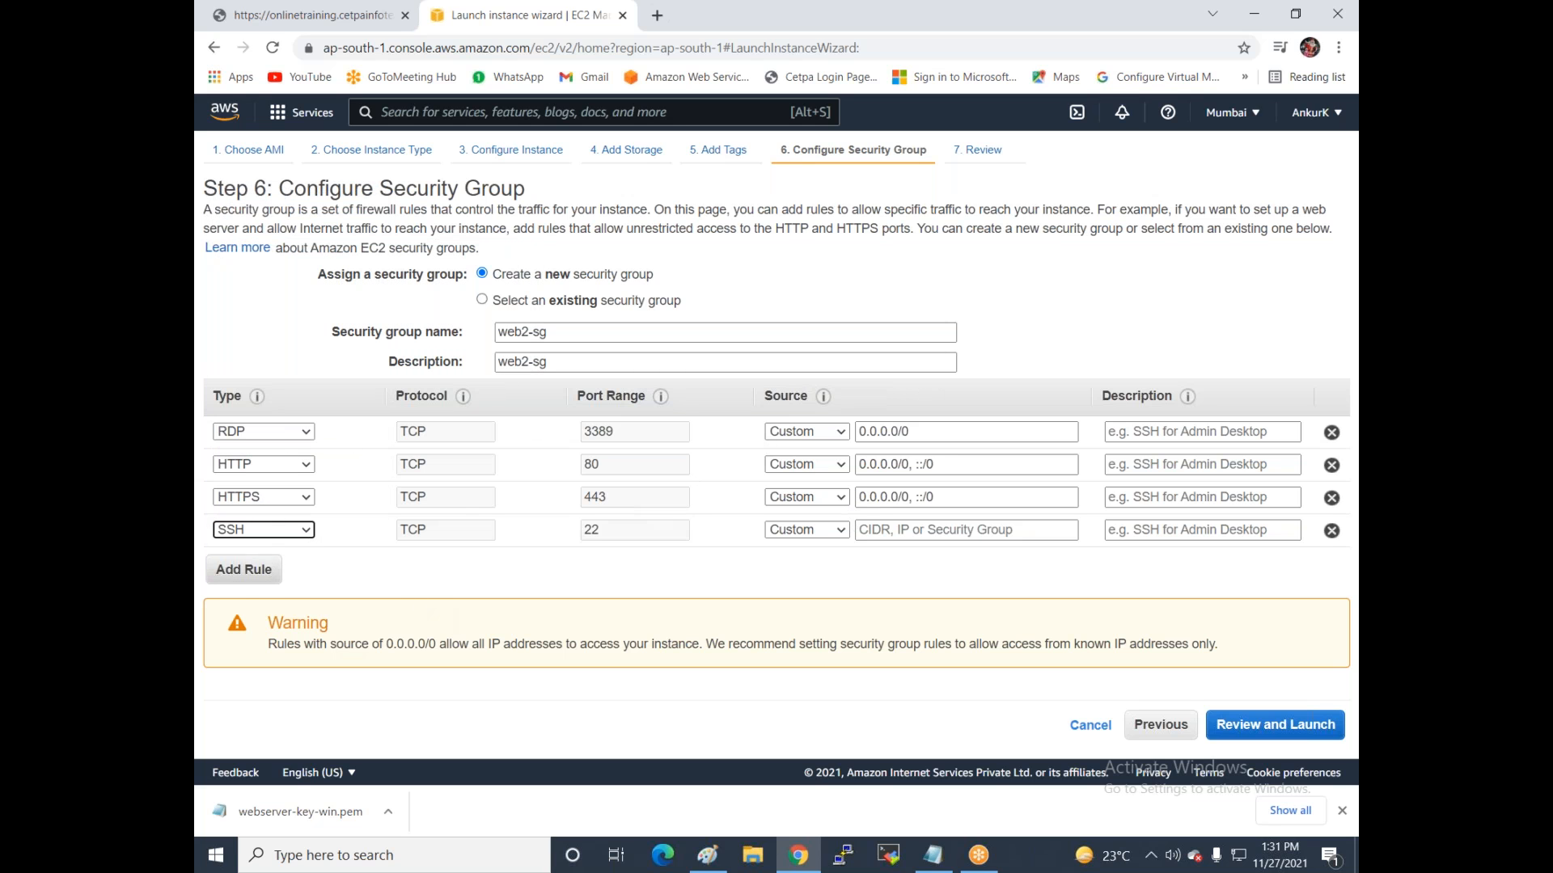
pyautogui.click(244, 570)
pyautogui.click(262, 562)
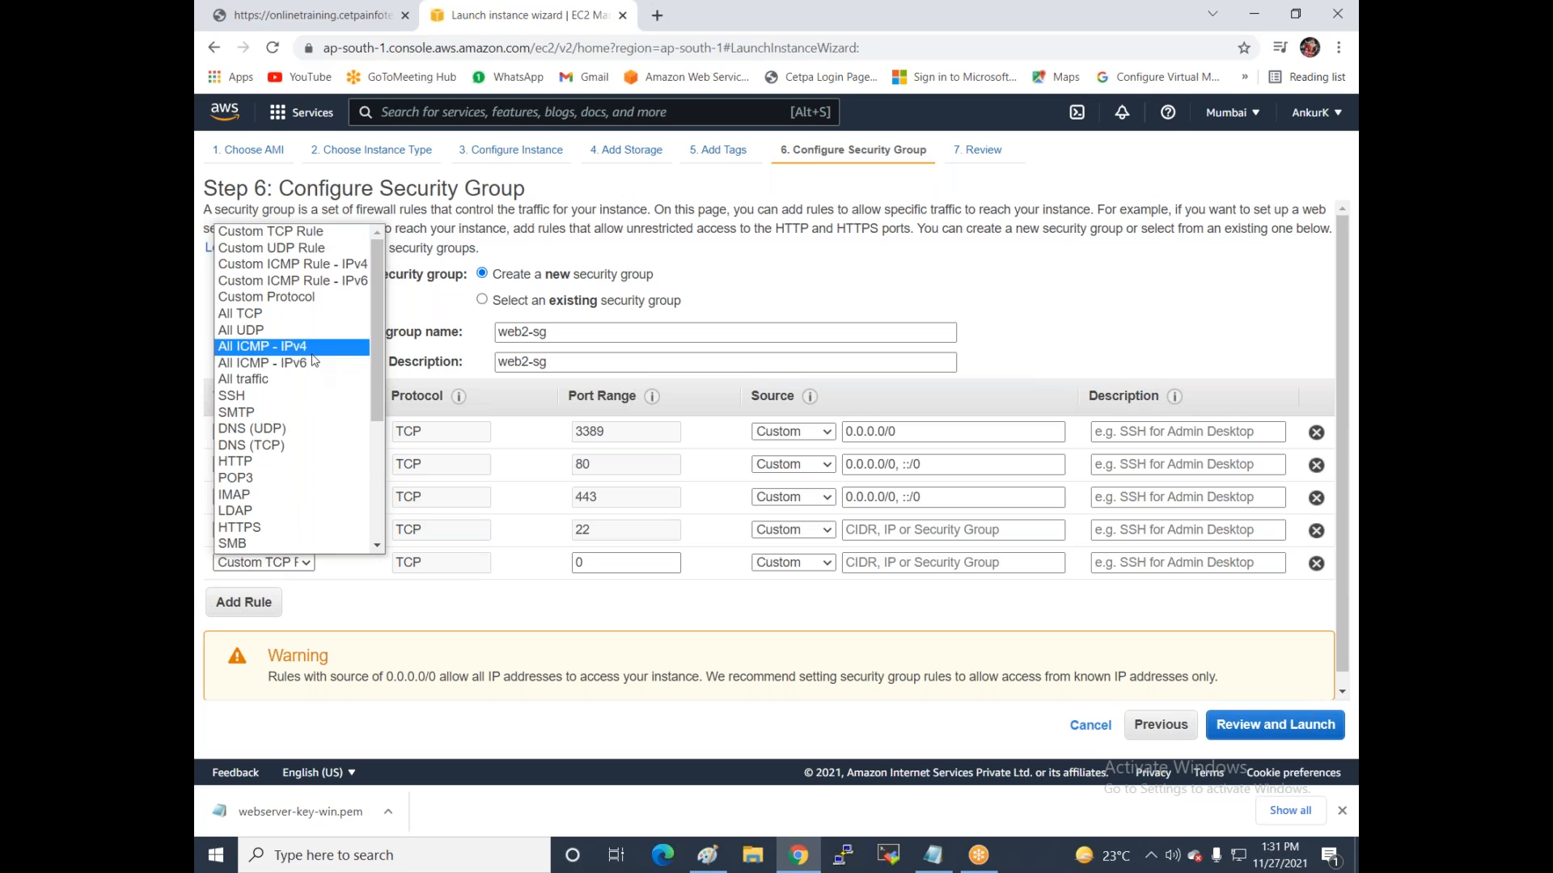
pyautogui.click(296, 385)
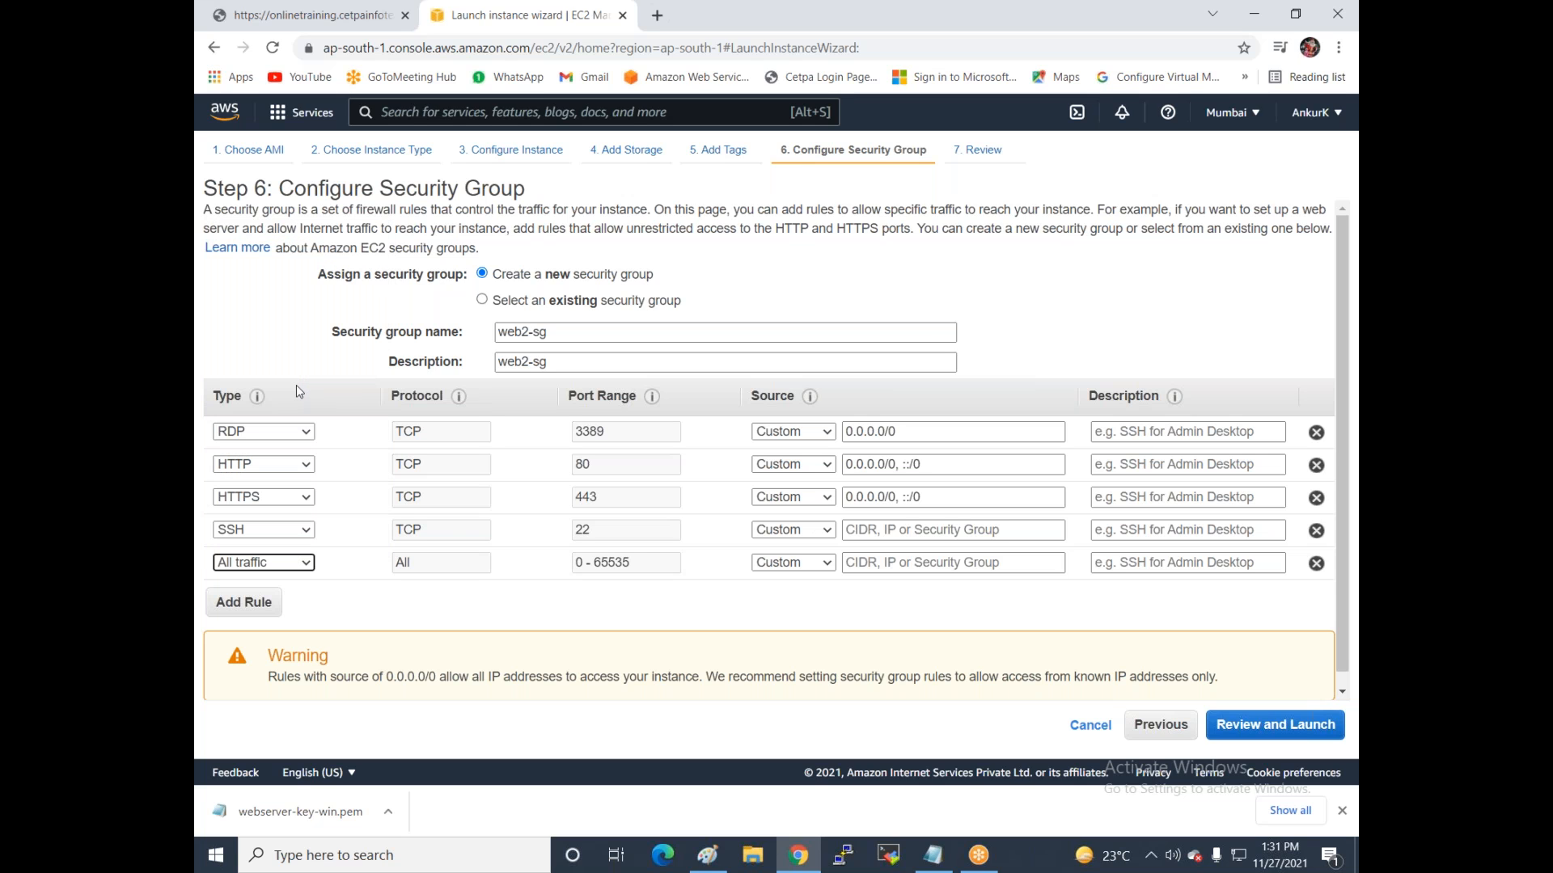
# Set the source of the RDP, HTTP, HTTPS, SSH and all-traffic rules to Anywhere.
pyautogui.click(794, 431)
pyautogui.click(797, 468)
pyautogui.click(786, 464)
pyautogui.click(784, 500)
pyautogui.click(781, 500)
pyautogui.click(786, 533)
pyautogui.click(783, 530)
pyautogui.click(795, 565)
pyautogui.click(769, 566)
pyautogui.click(775, 592)
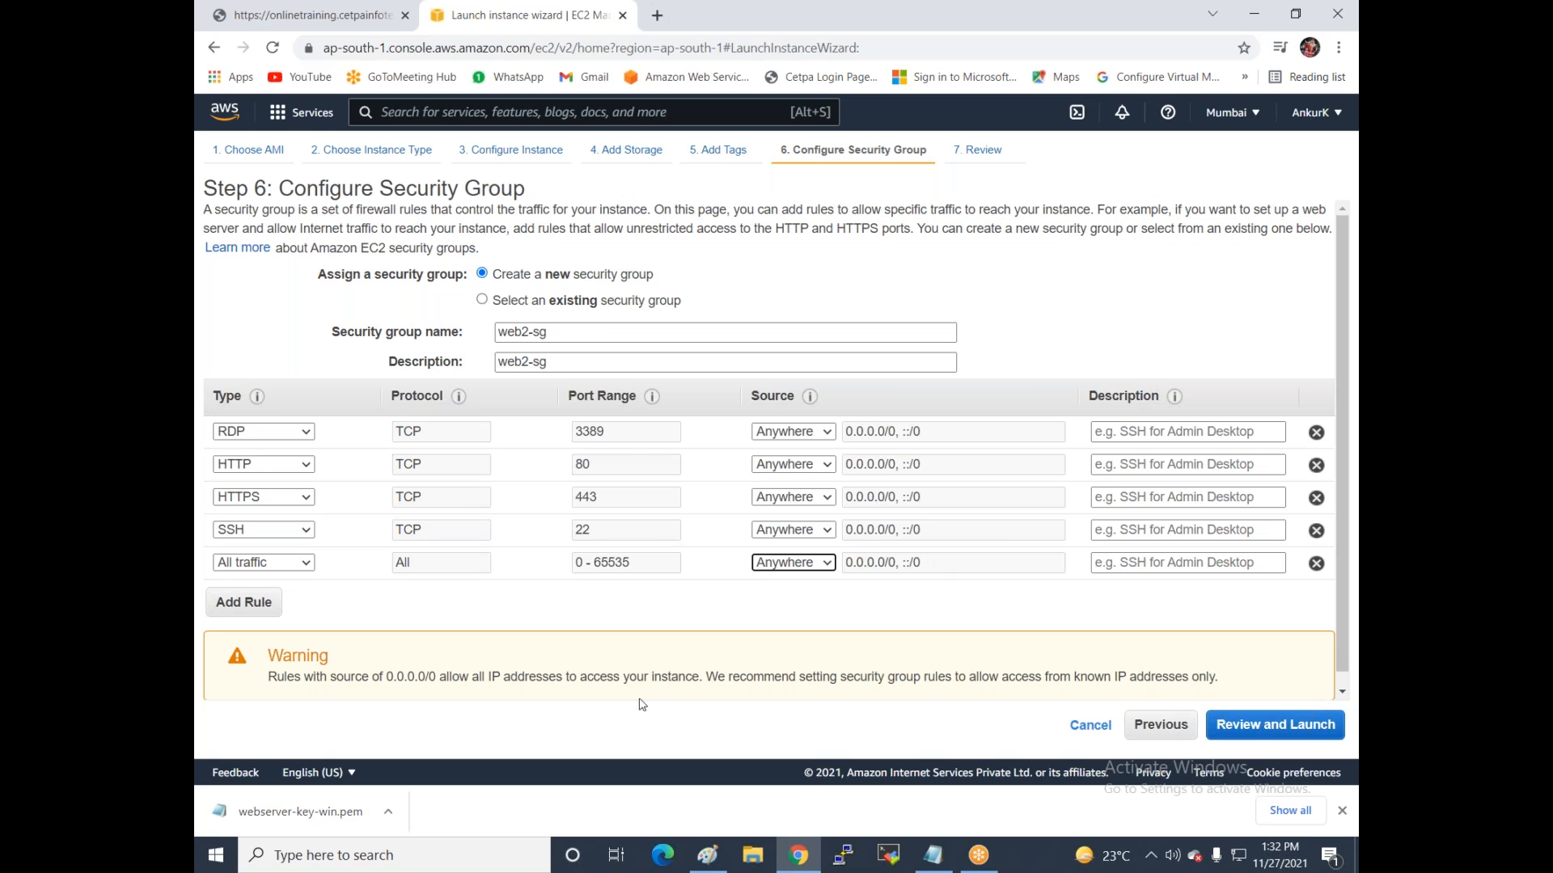
pyautogui.click(1237, 733)
# Launch Webserver2 with the webserver-key-win key pair and return to the Instances list.
pyautogui.click(1311, 725)
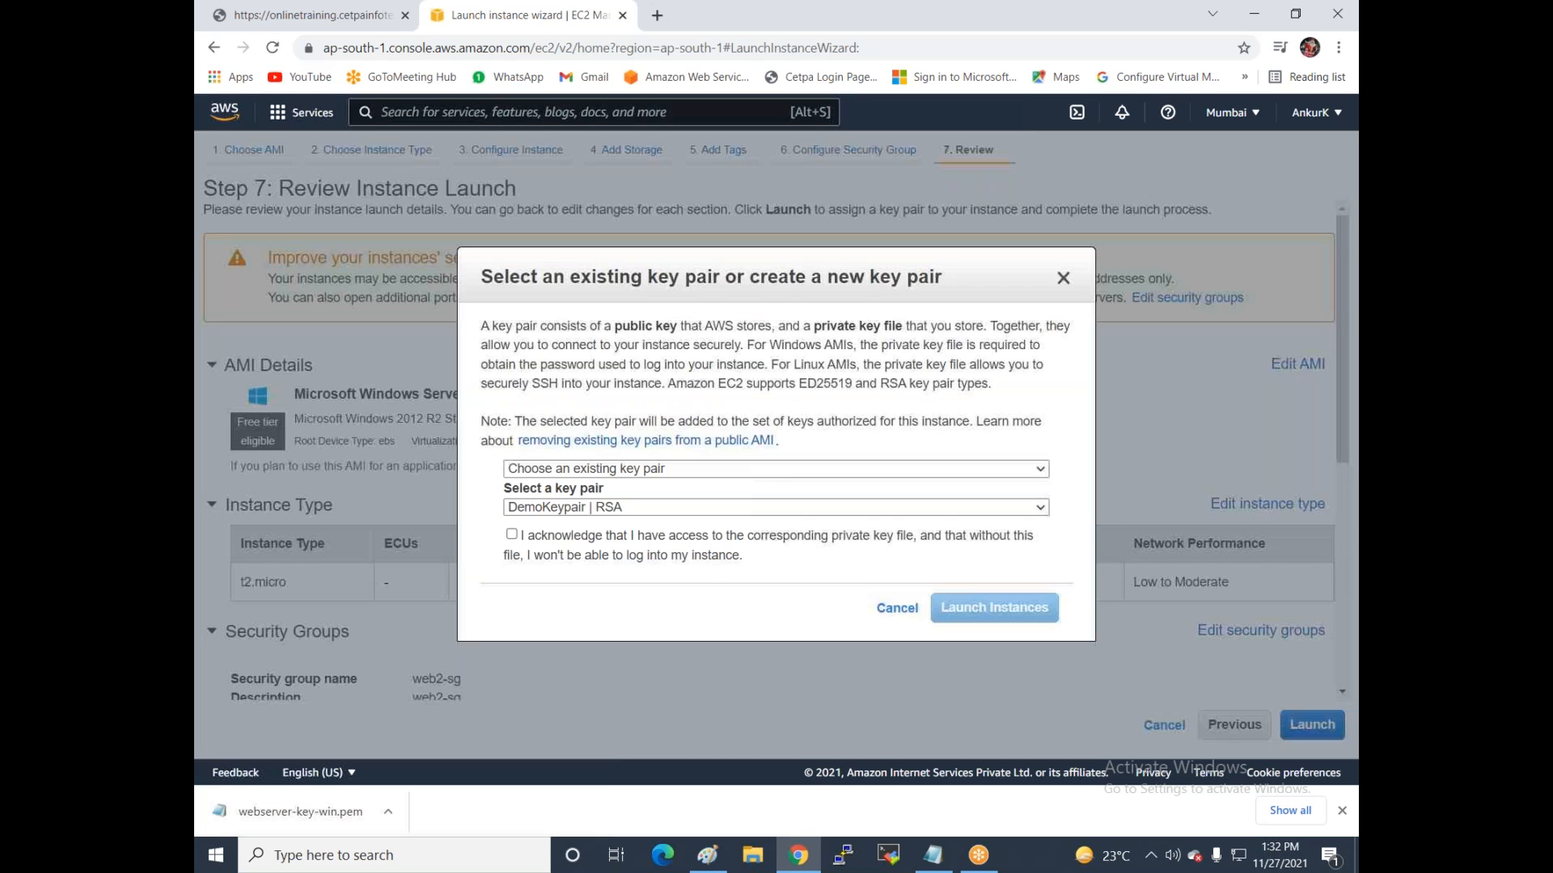
pyautogui.click(567, 508)
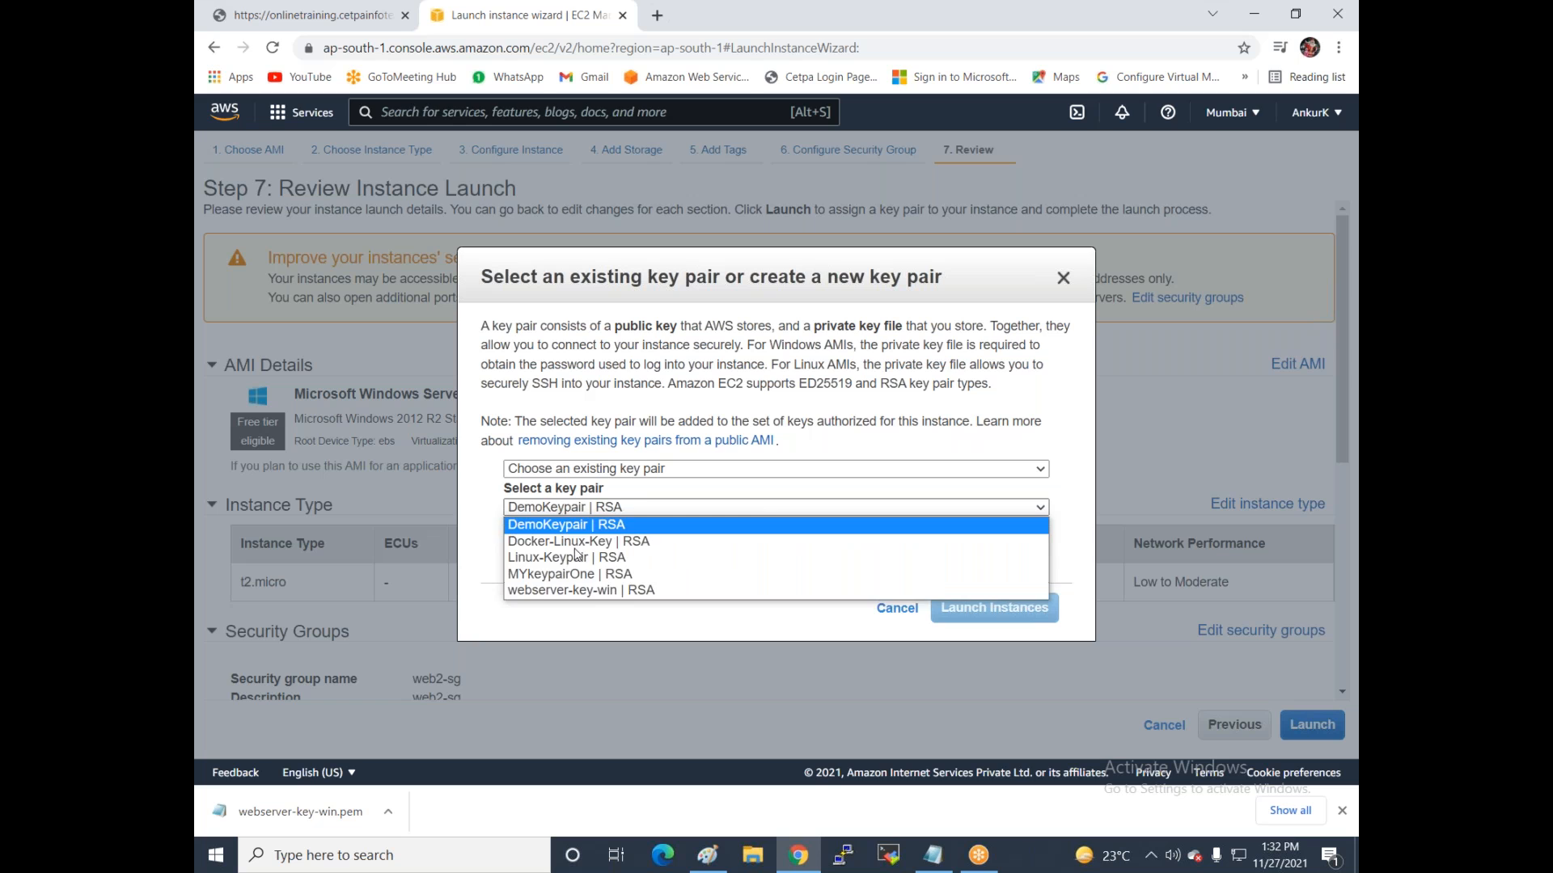
pyautogui.click(575, 590)
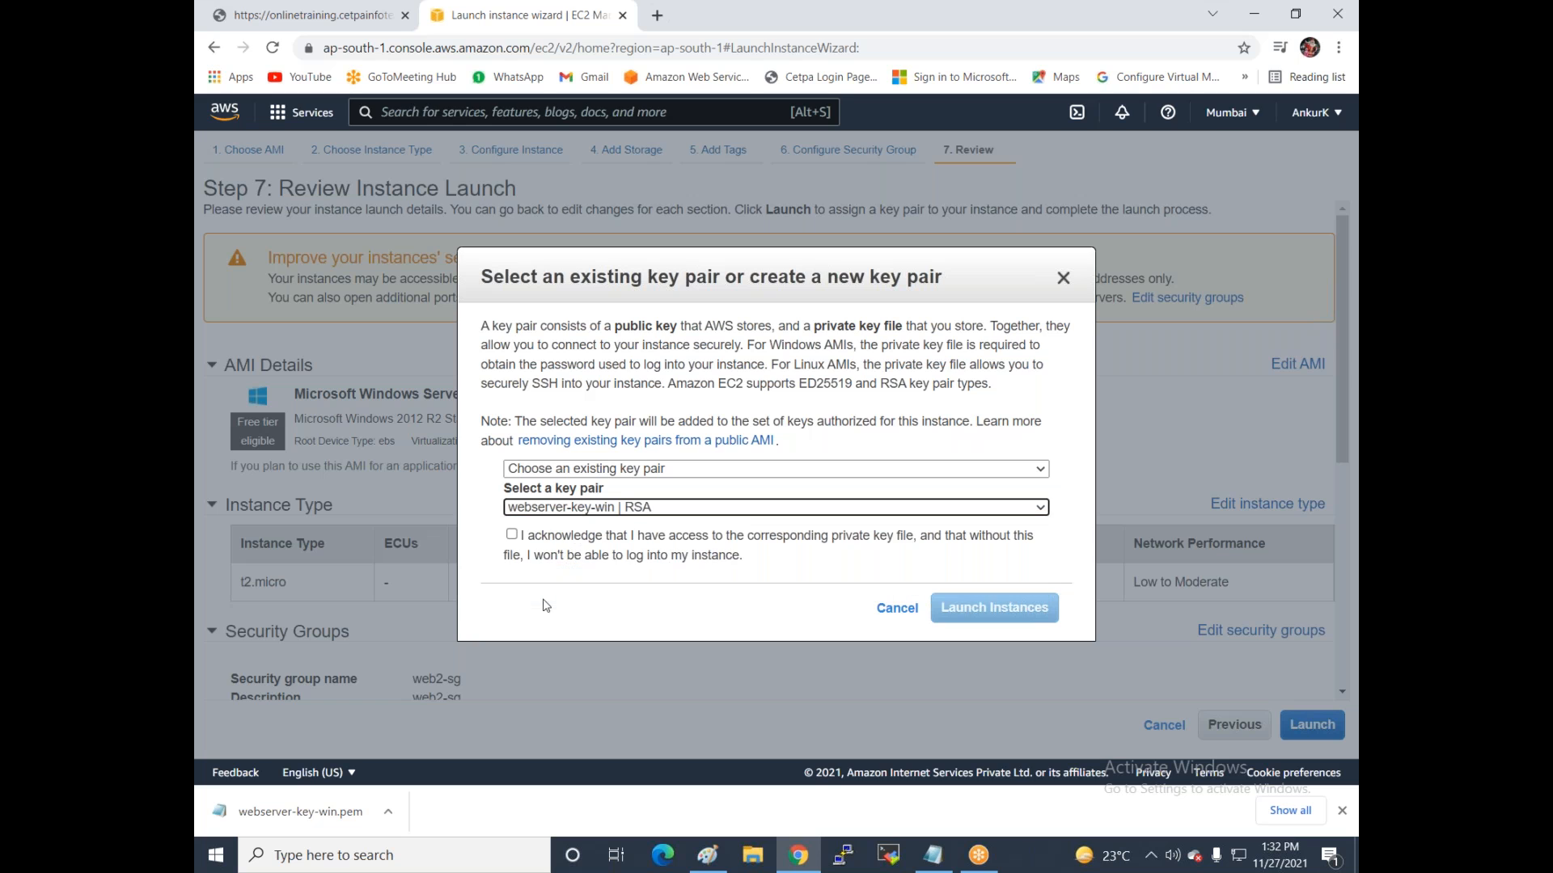
pyautogui.click(532, 541)
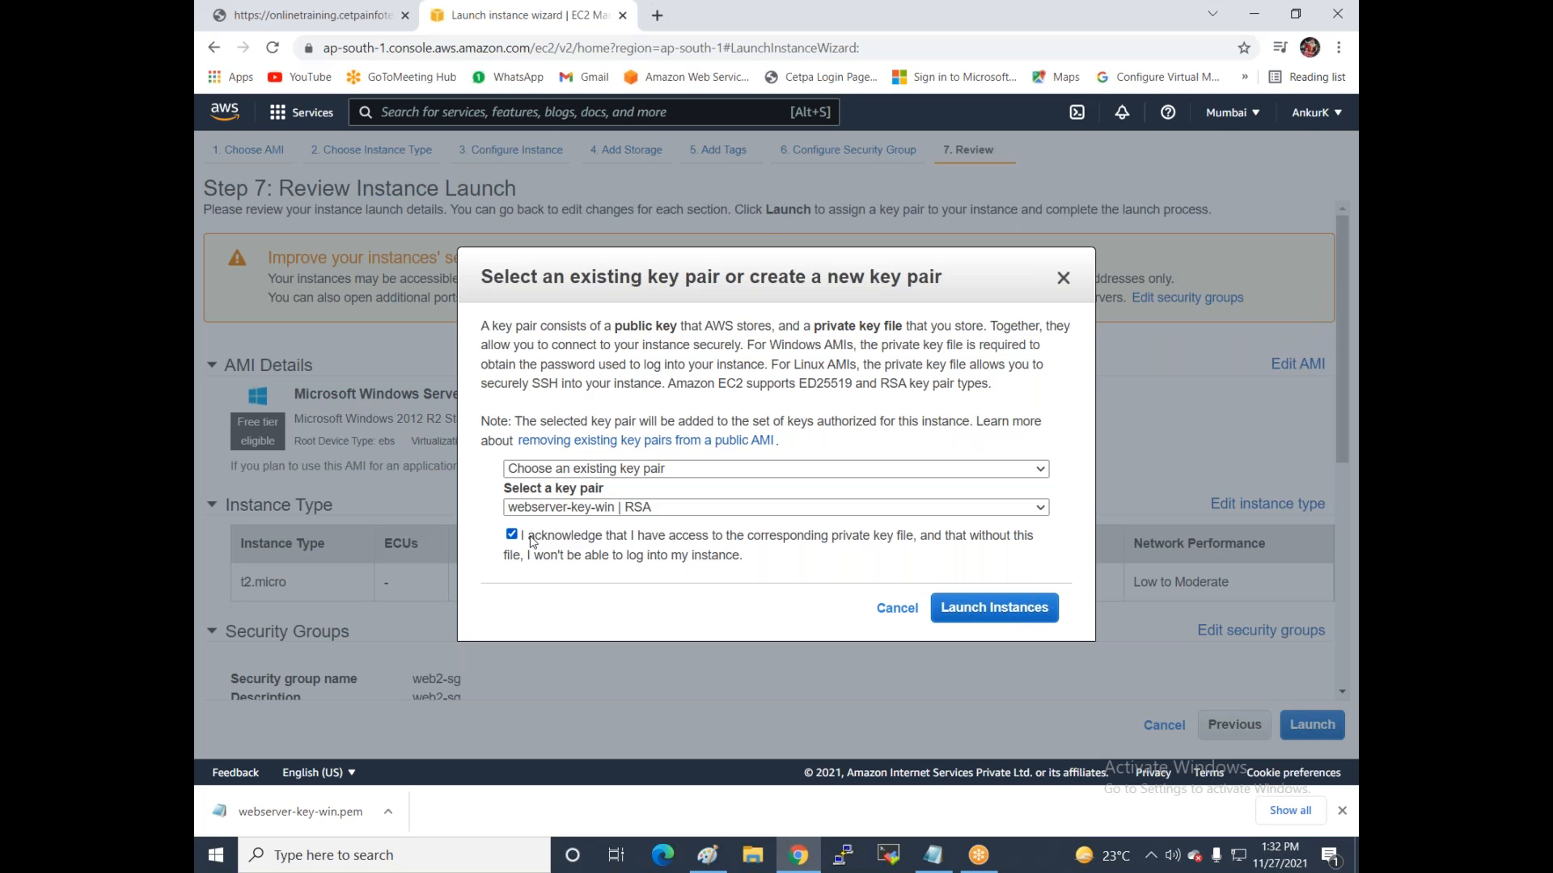
pyautogui.click(980, 613)
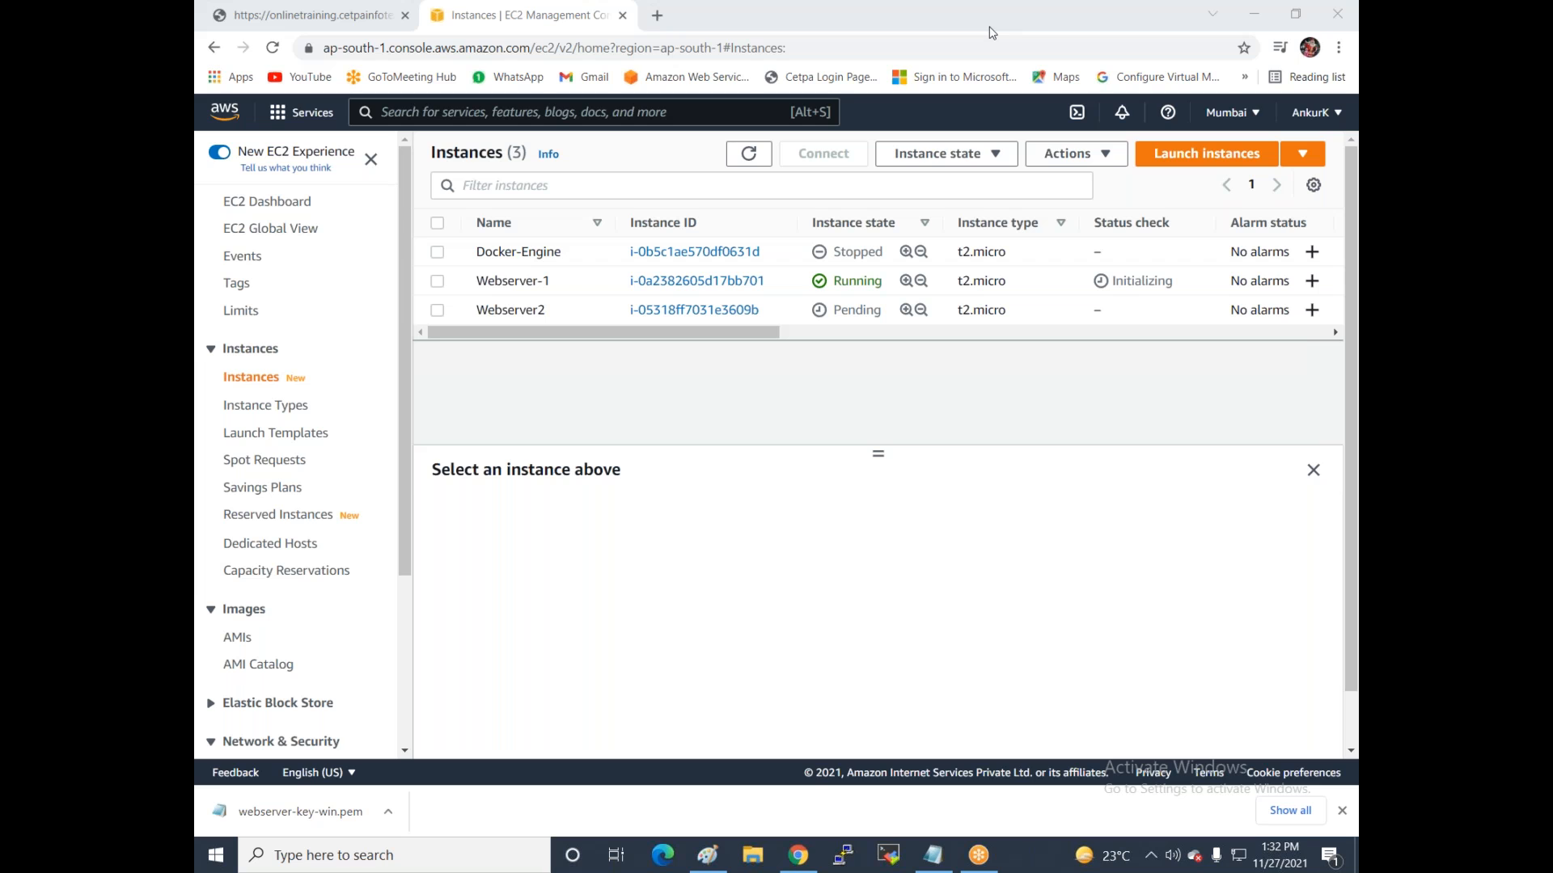
pyautogui.click(762, 427)
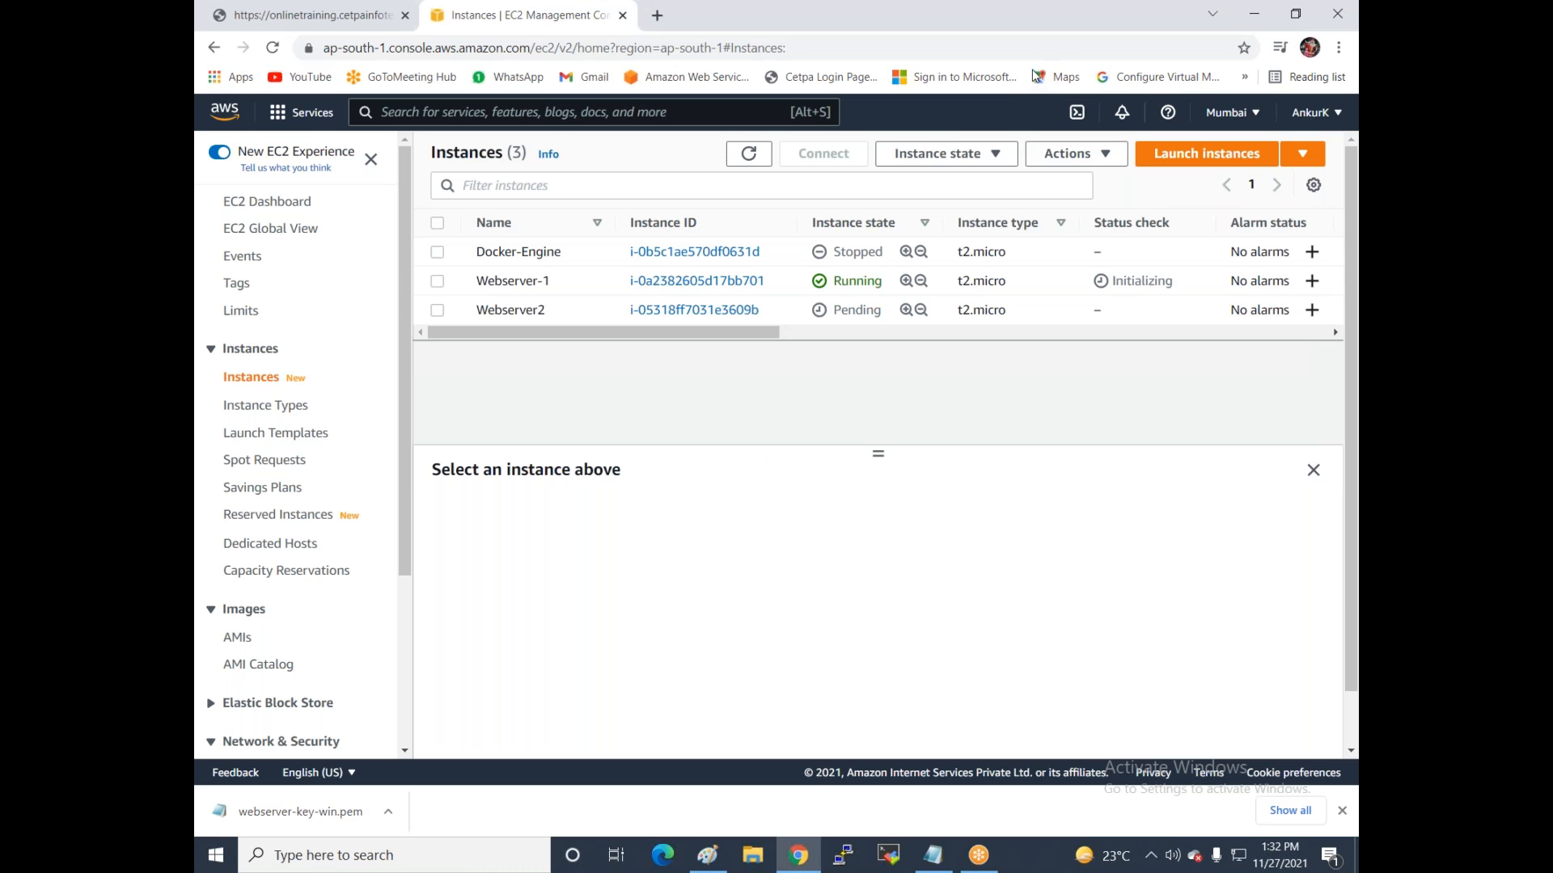
pyautogui.click(1033, 71)
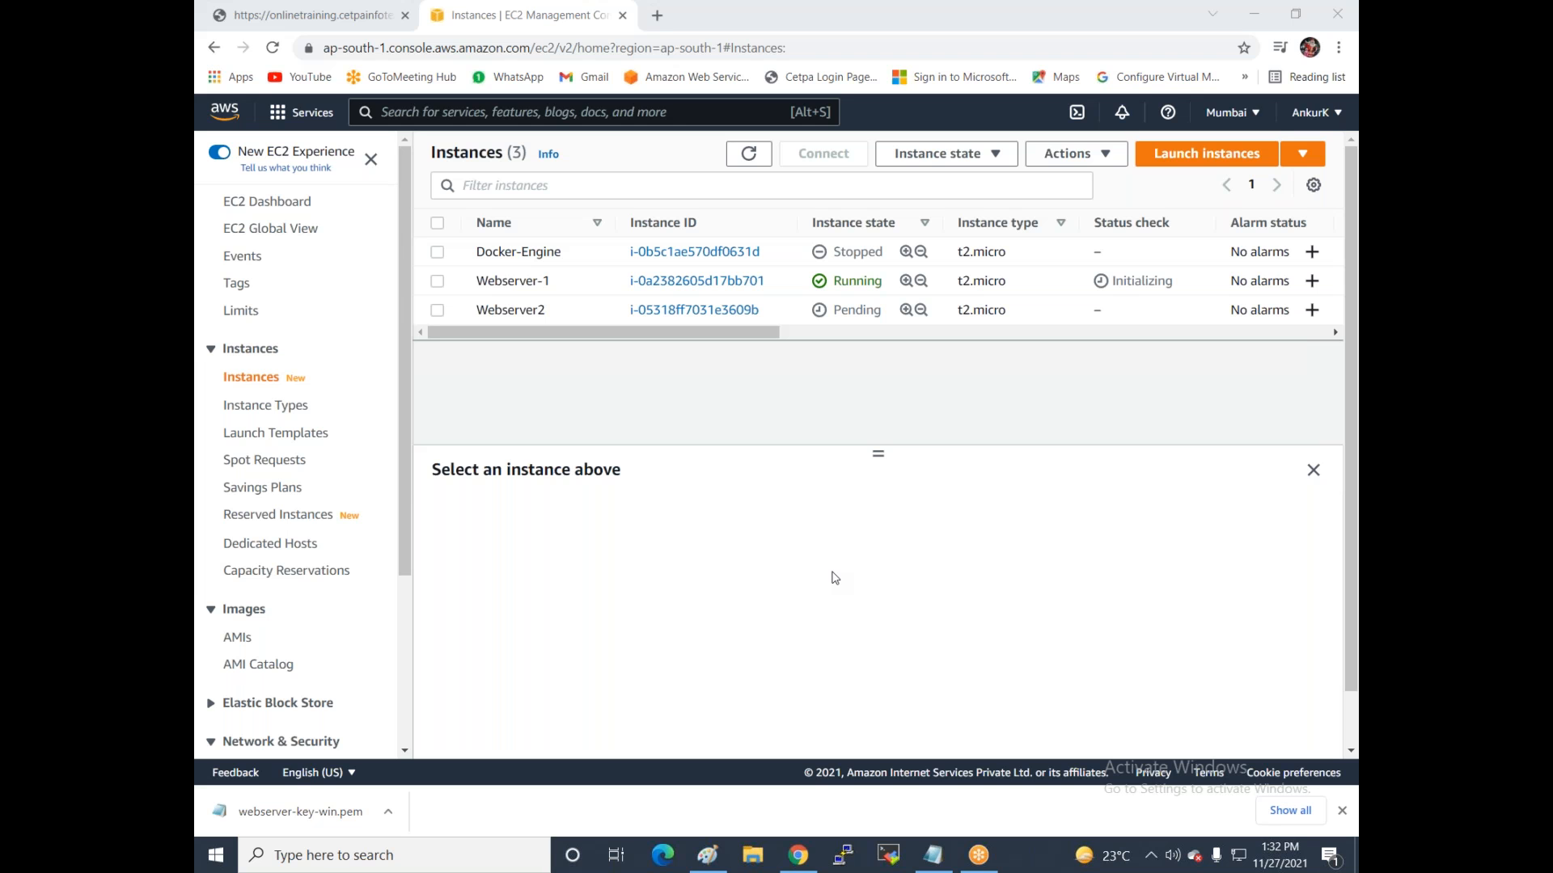
# Launch Remote Desktop Connection from the Start search using 'remo'.
pyautogui.press('super')
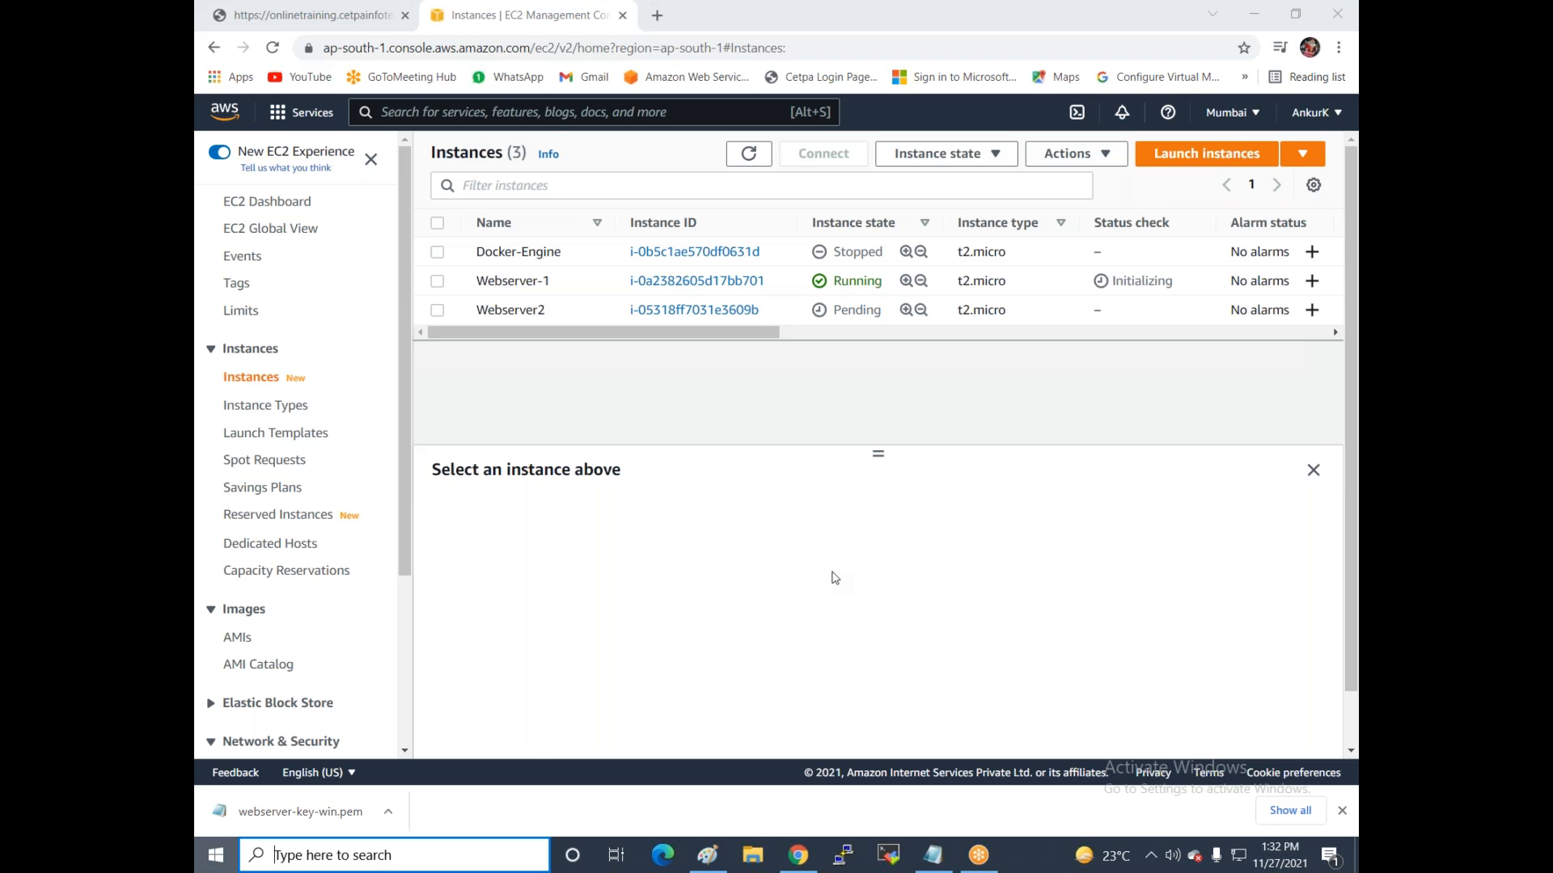
pyautogui.write('rem')
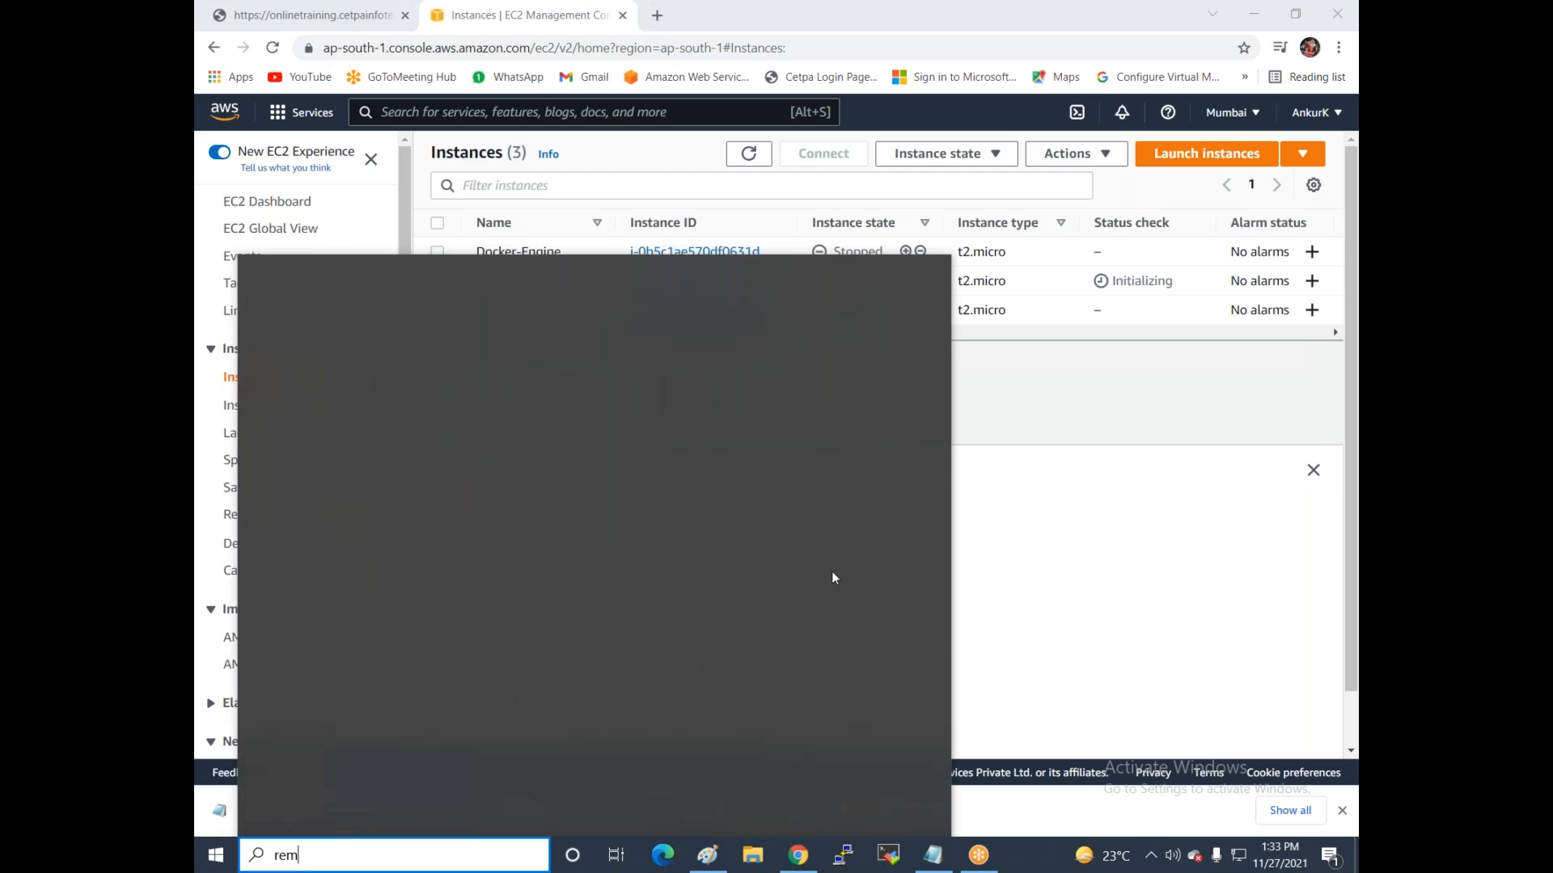
pyautogui.write('o')
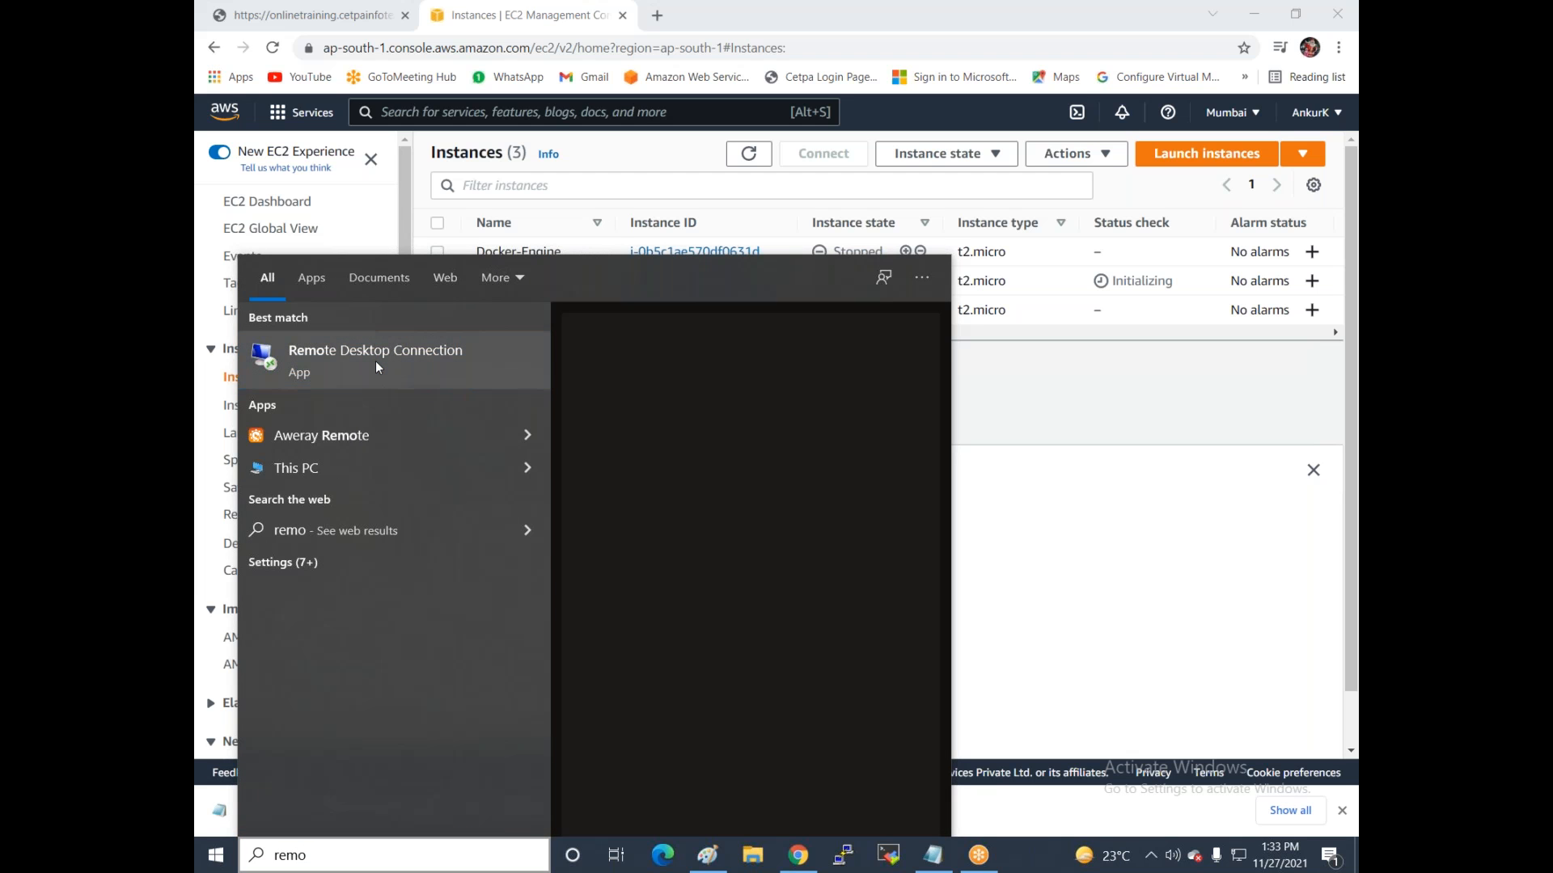
pyautogui.click(375, 360)
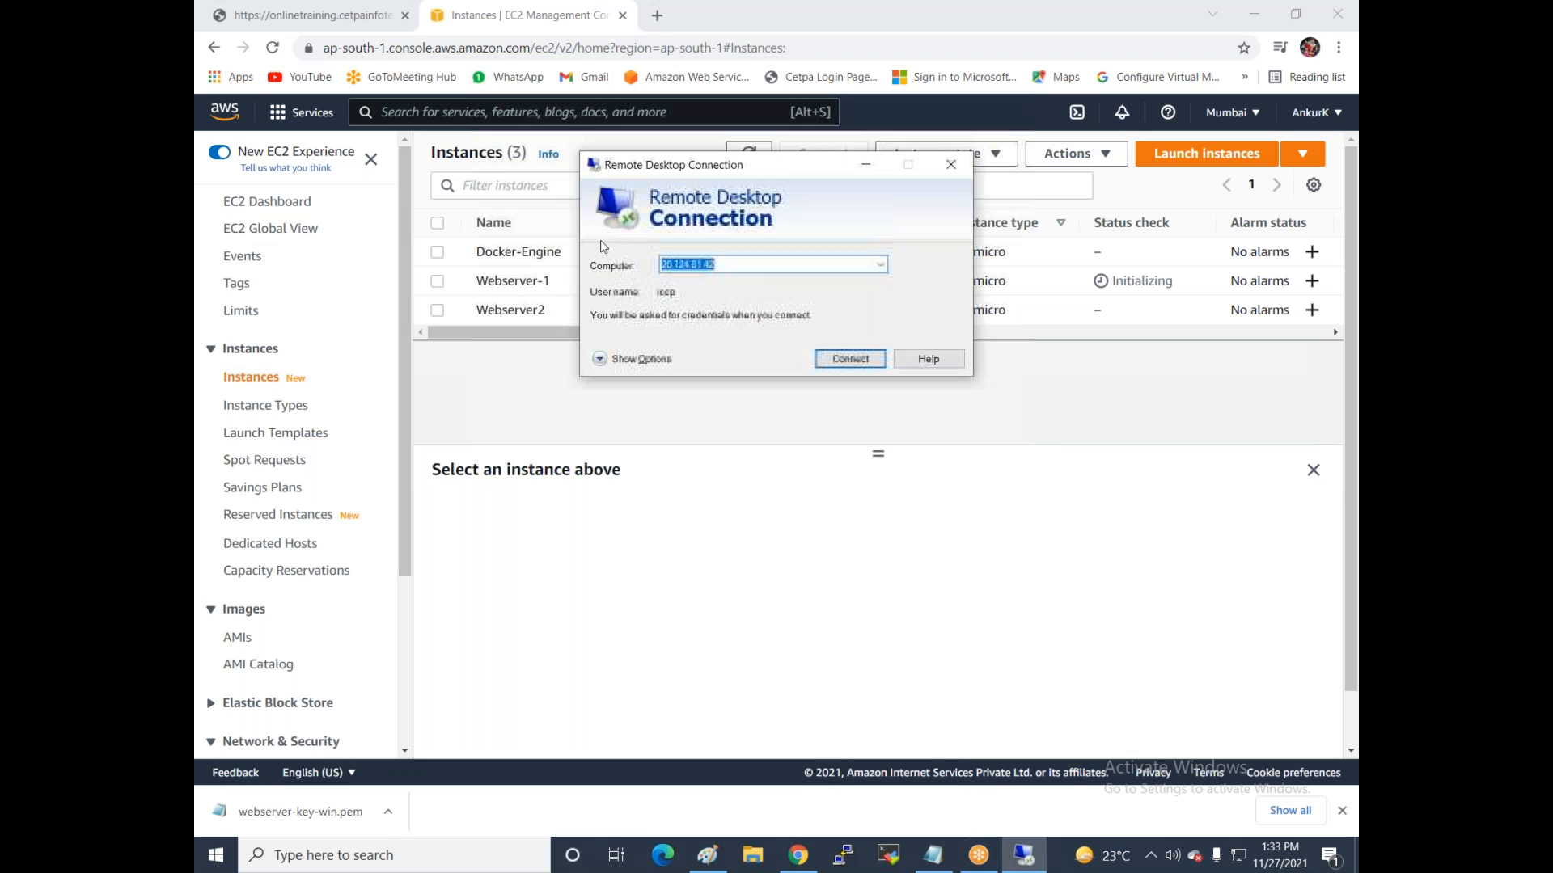
pyautogui.moveTo(835, 165); pyautogui.dragTo(955, 384)
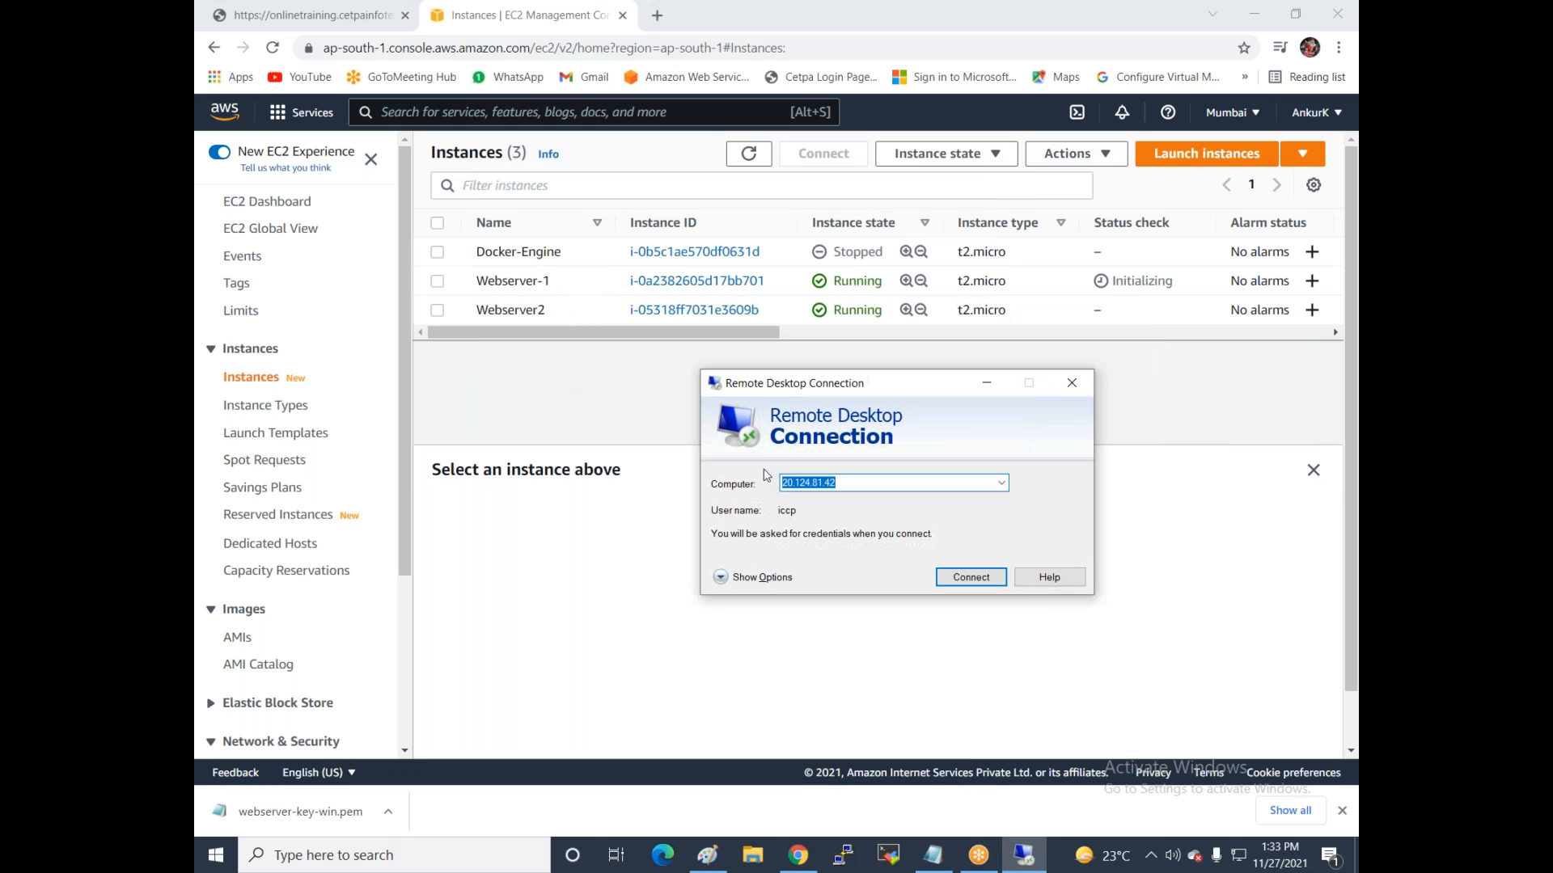
# Copy Webserver-1's public IPv4 52.66.197.157 into the Computer field and connect.
pyautogui.click(436, 283)
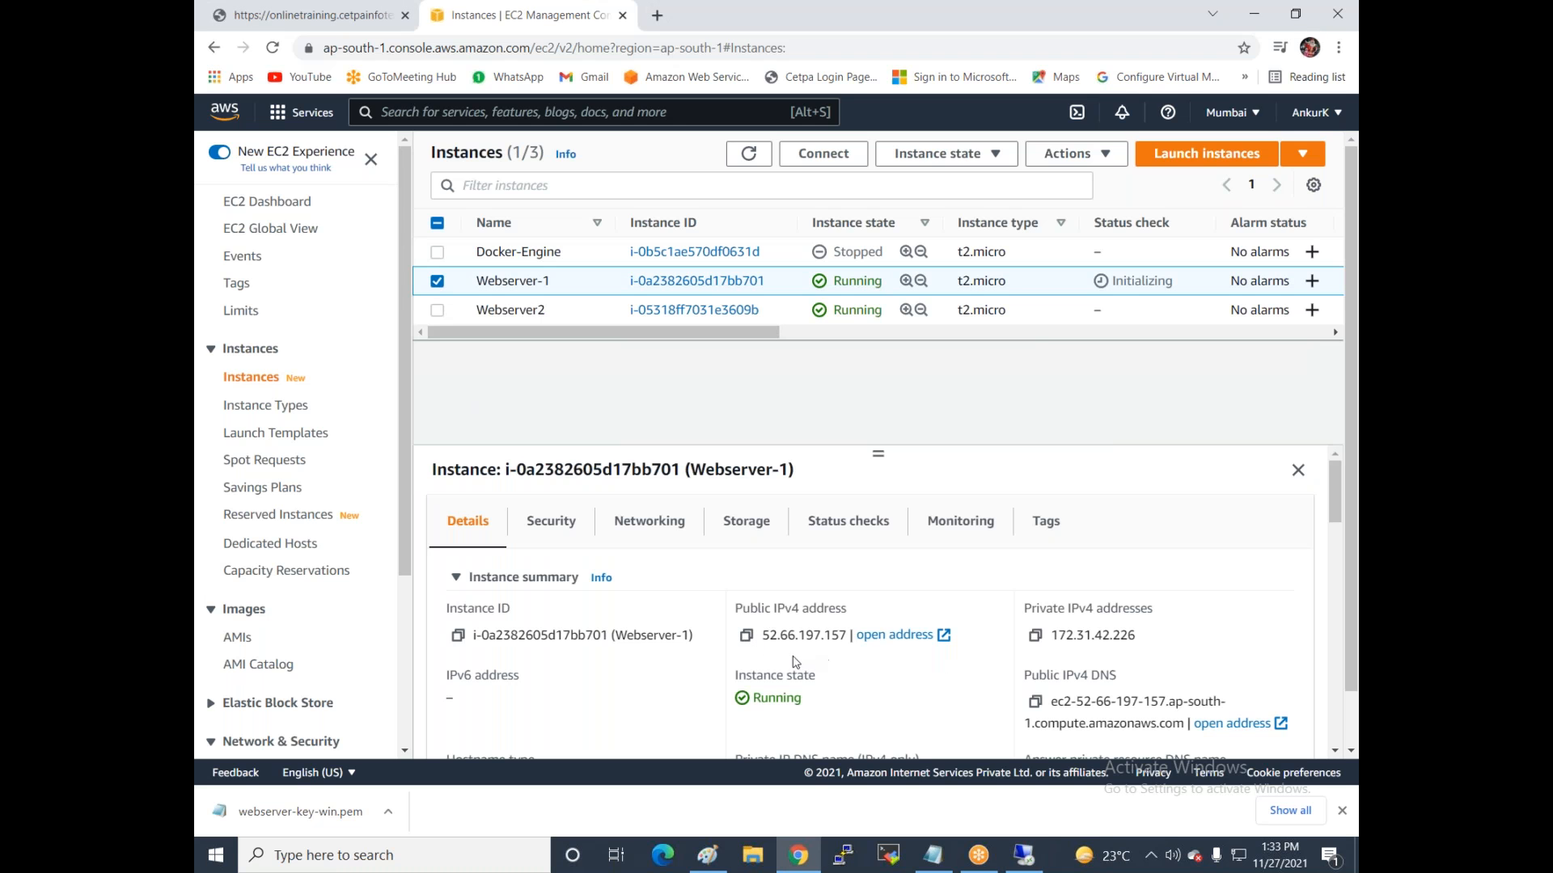
pyautogui.click(745, 635)
pyautogui.click(1023, 854)
pyautogui.doubleClick(862, 481)
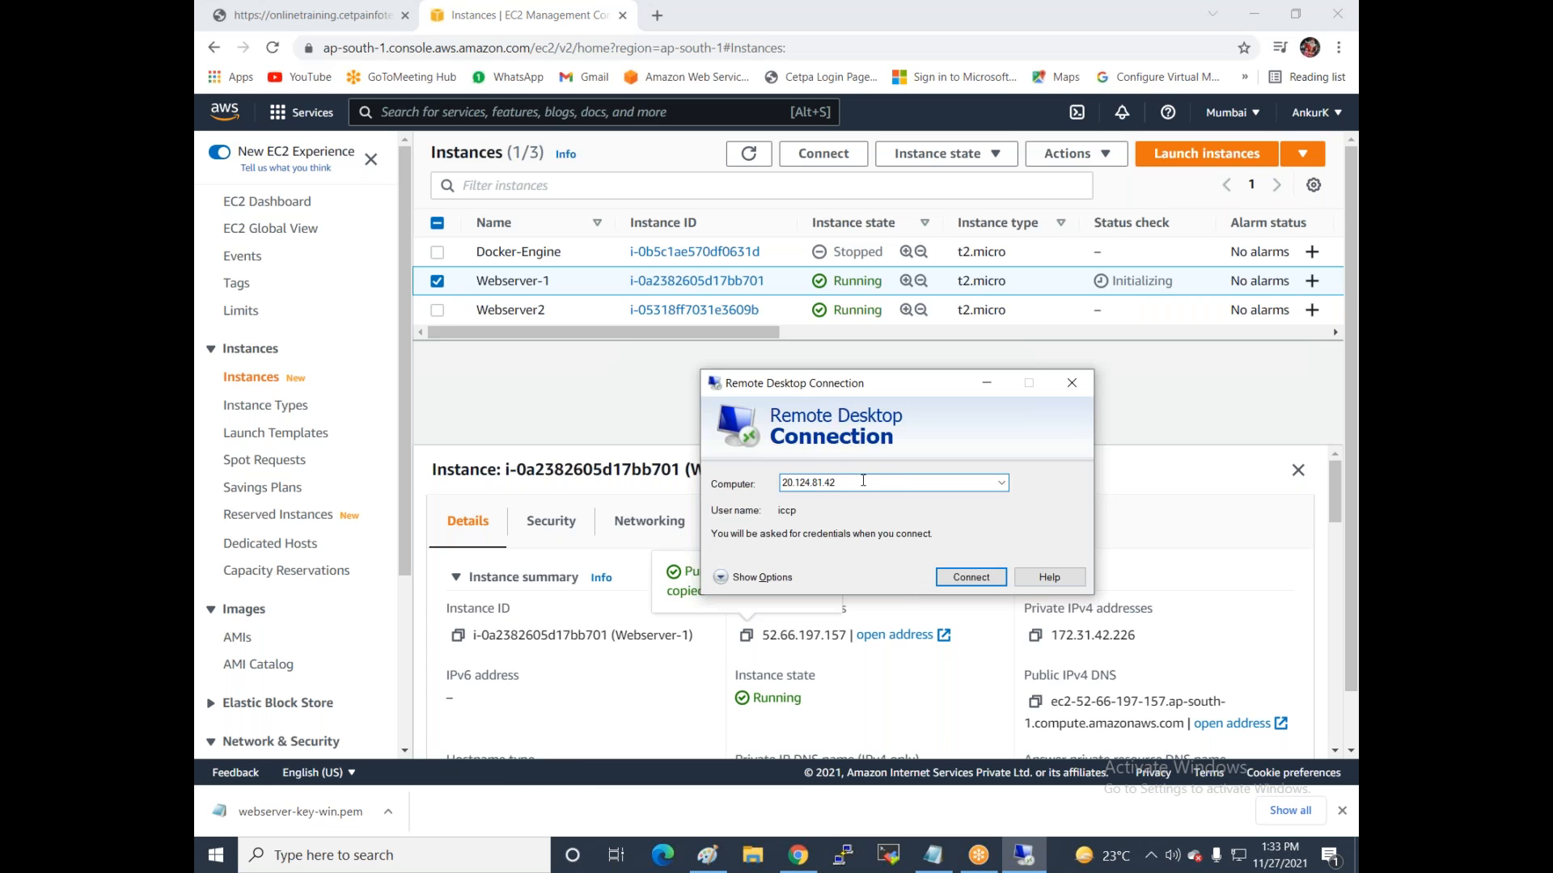
pyautogui.hotkey('ctrl', 'v')
pyautogui.click(971, 578)
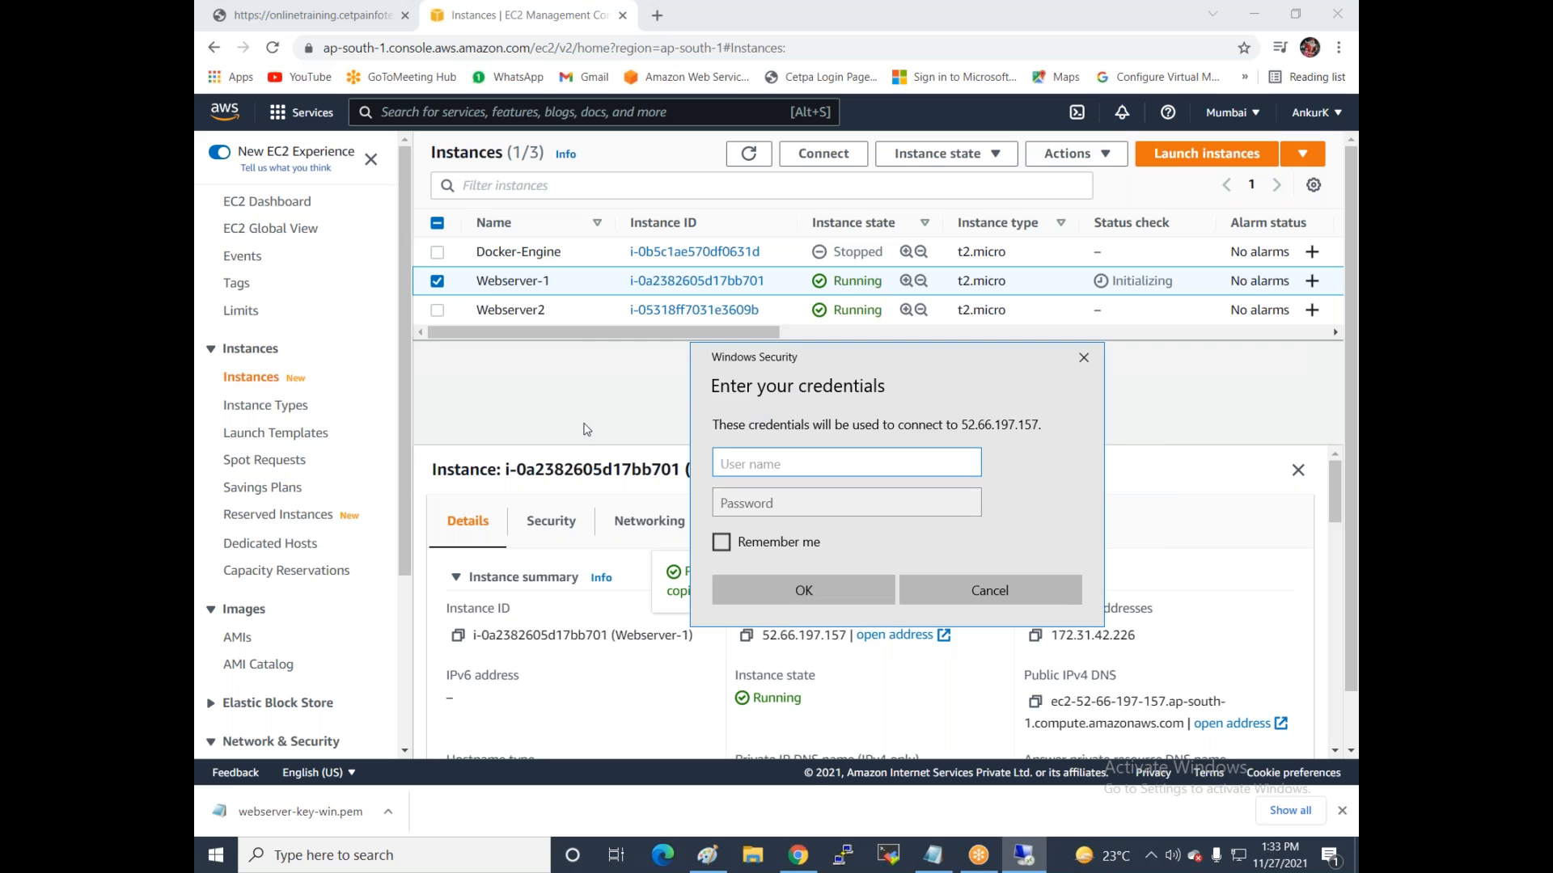
# Enter administrator as the RDP user and open Webserver-1's Get Windows password page.
pyautogui.click(581, 380)
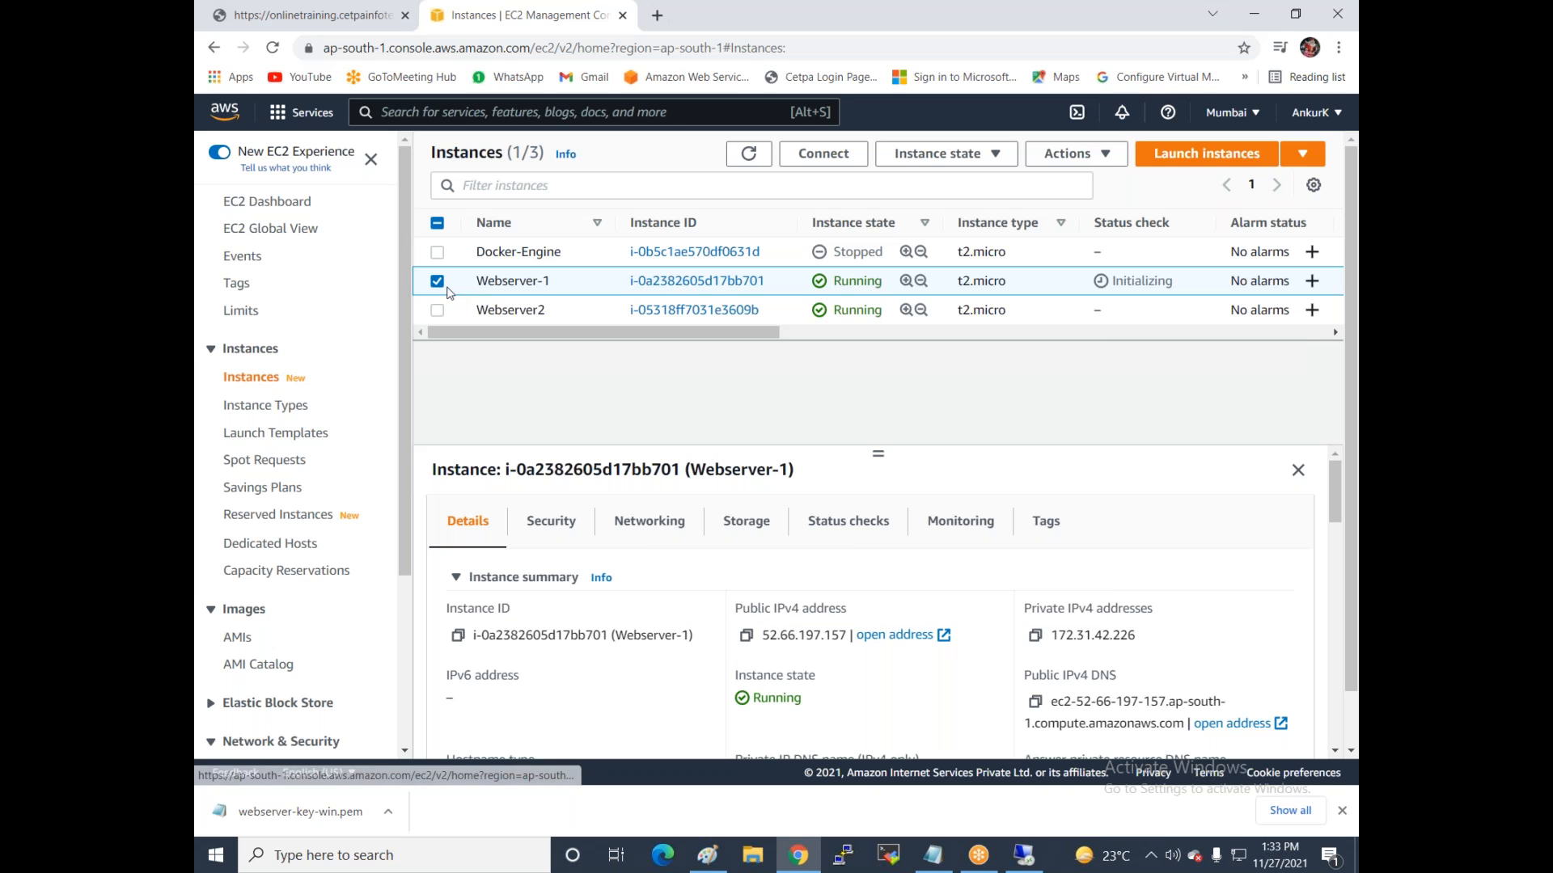
pyautogui.click(823, 154)
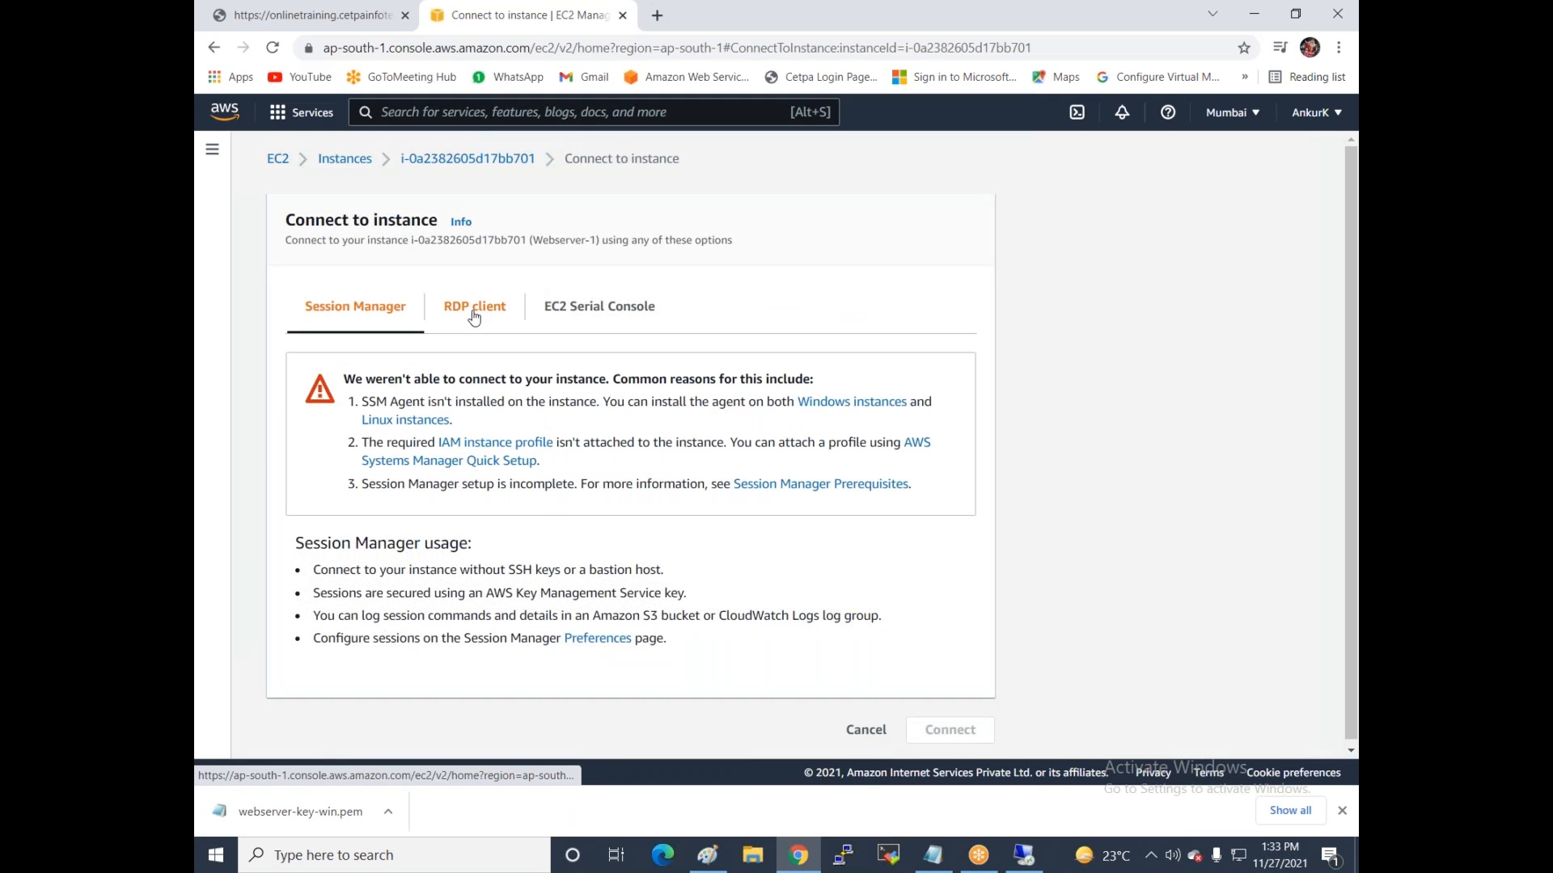
pyautogui.click(474, 315)
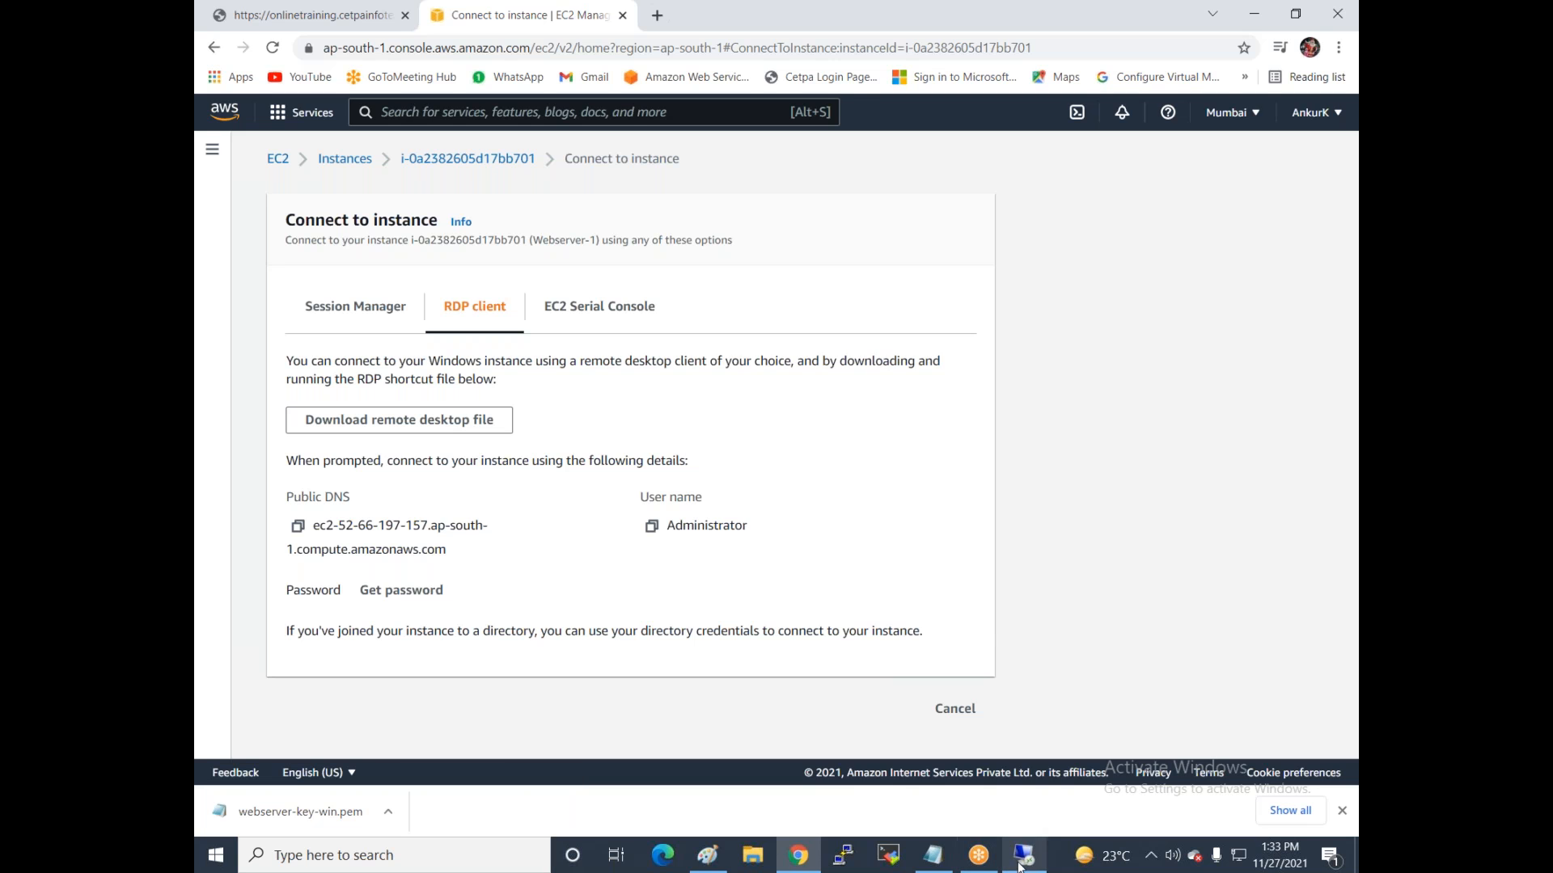
pyautogui.write('administrator')
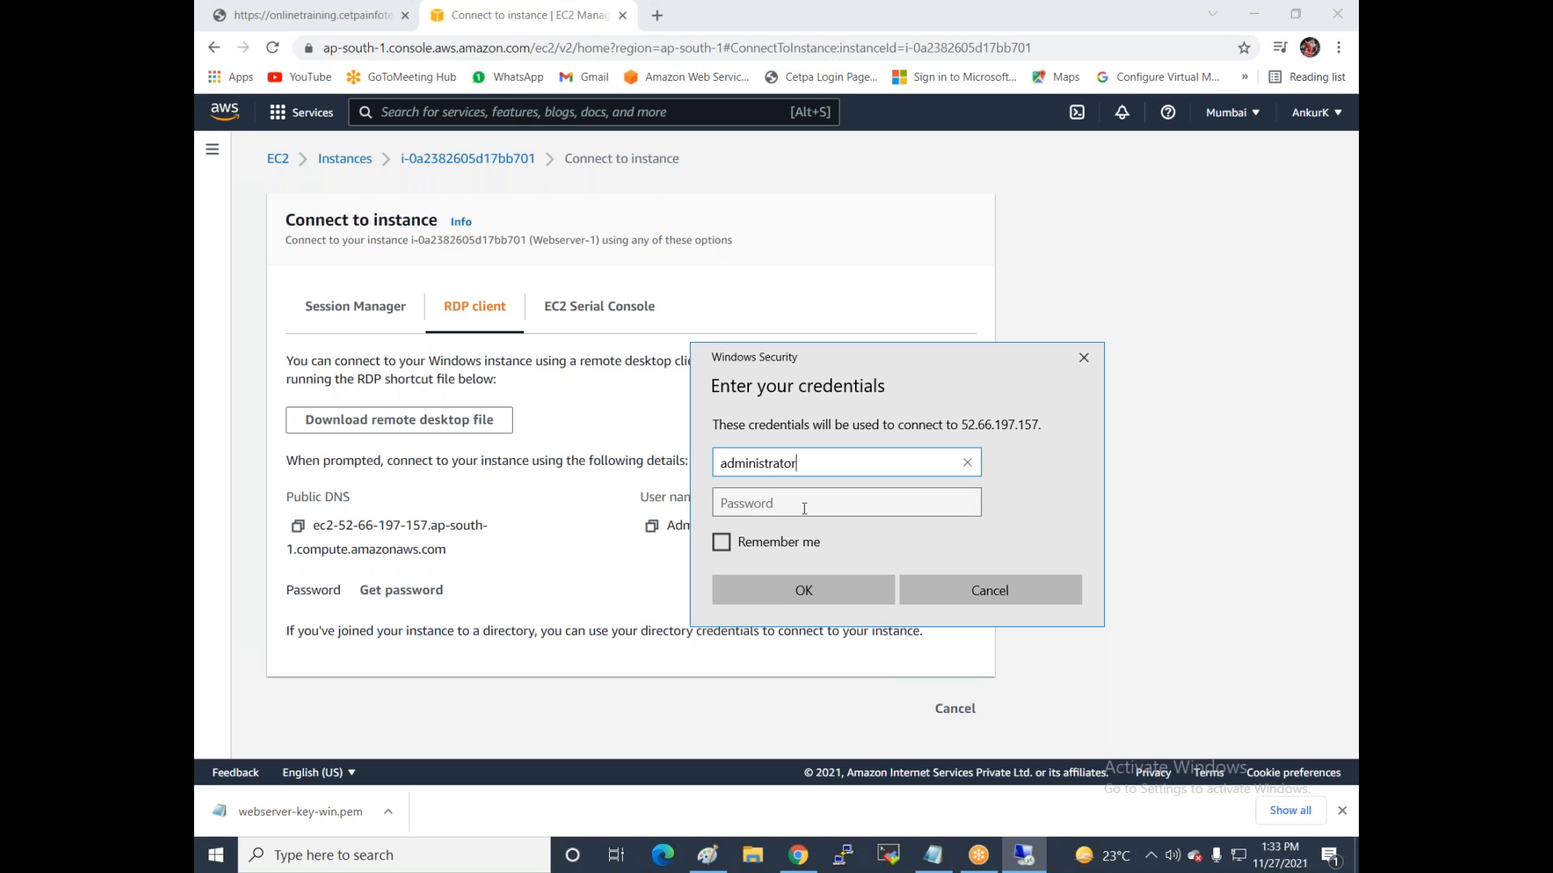
pyautogui.click(803, 503)
pyautogui.click(1083, 357)
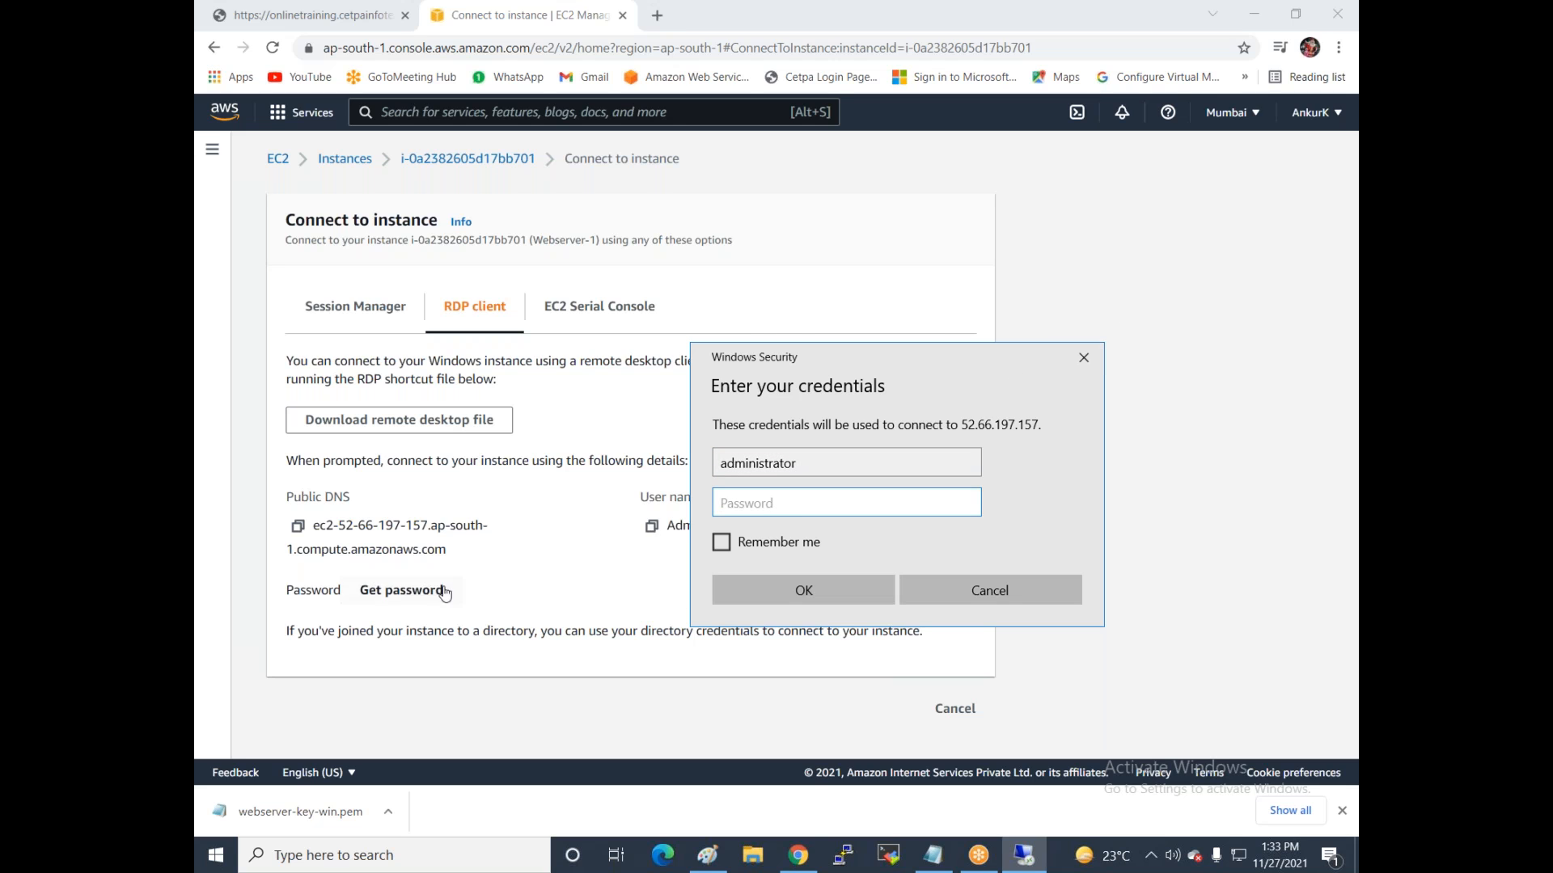
pyautogui.click(396, 593)
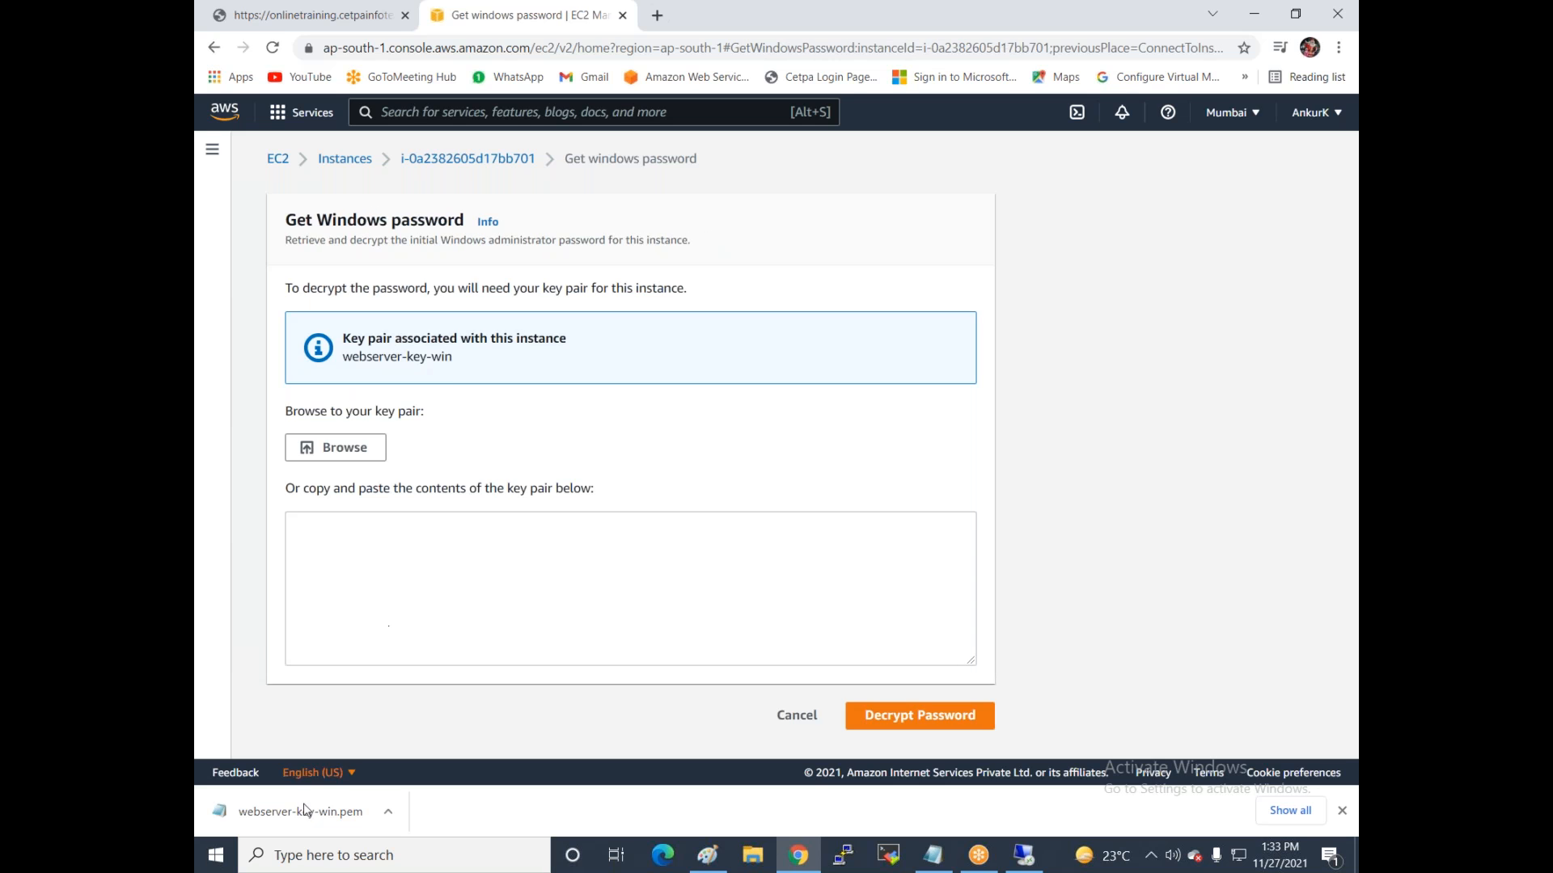
# Decrypt Webserver-1's administrator password using webserver-key-win.pem and copy it.
pyautogui.click(374, 445)
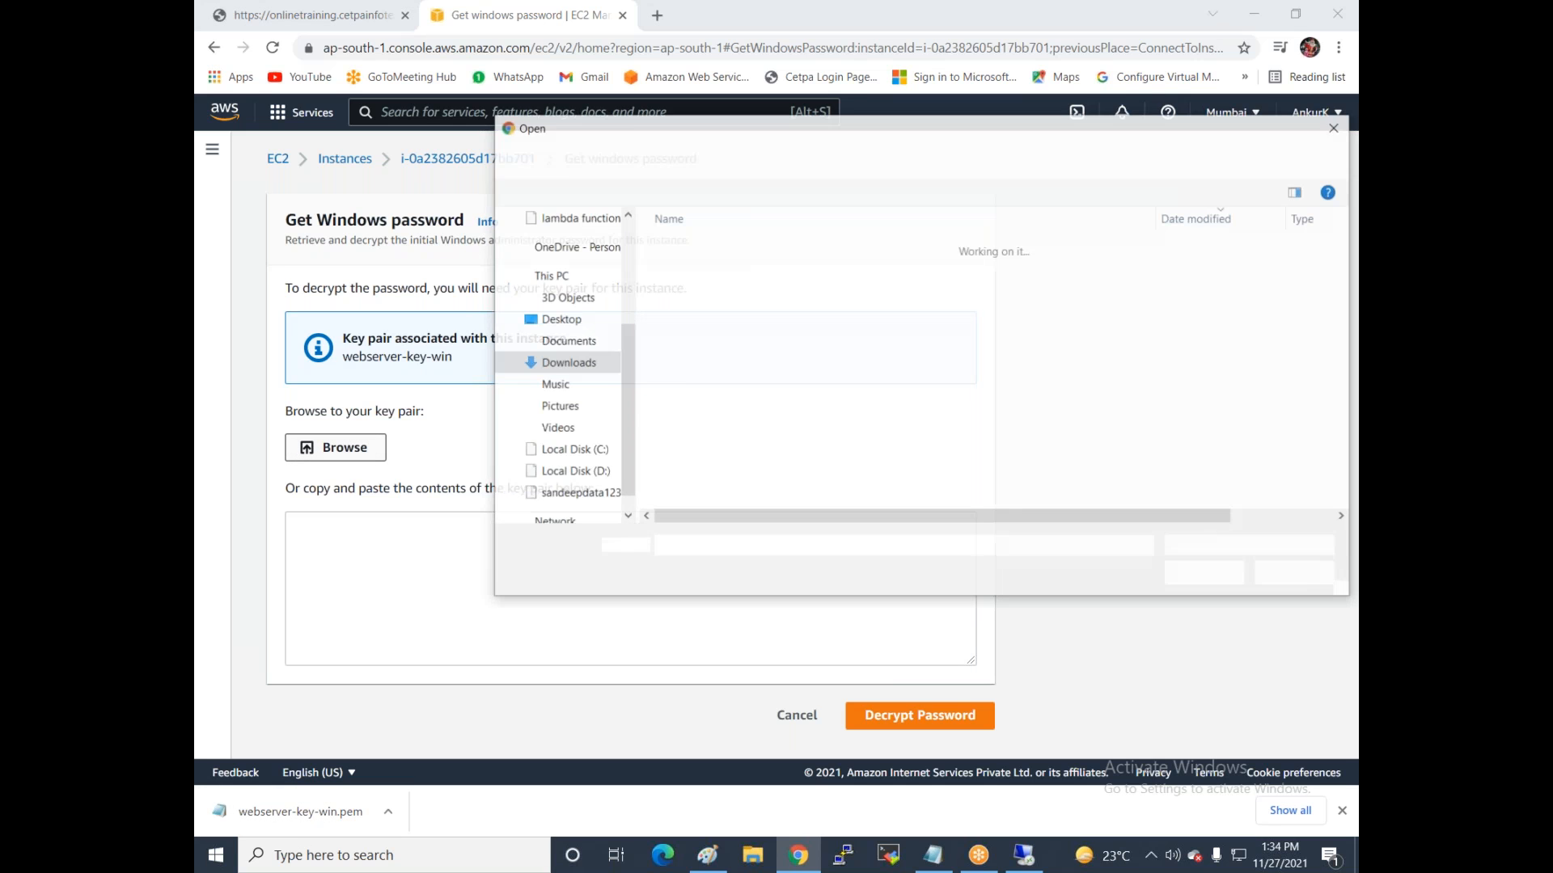
pyautogui.doubleClick(716, 269)
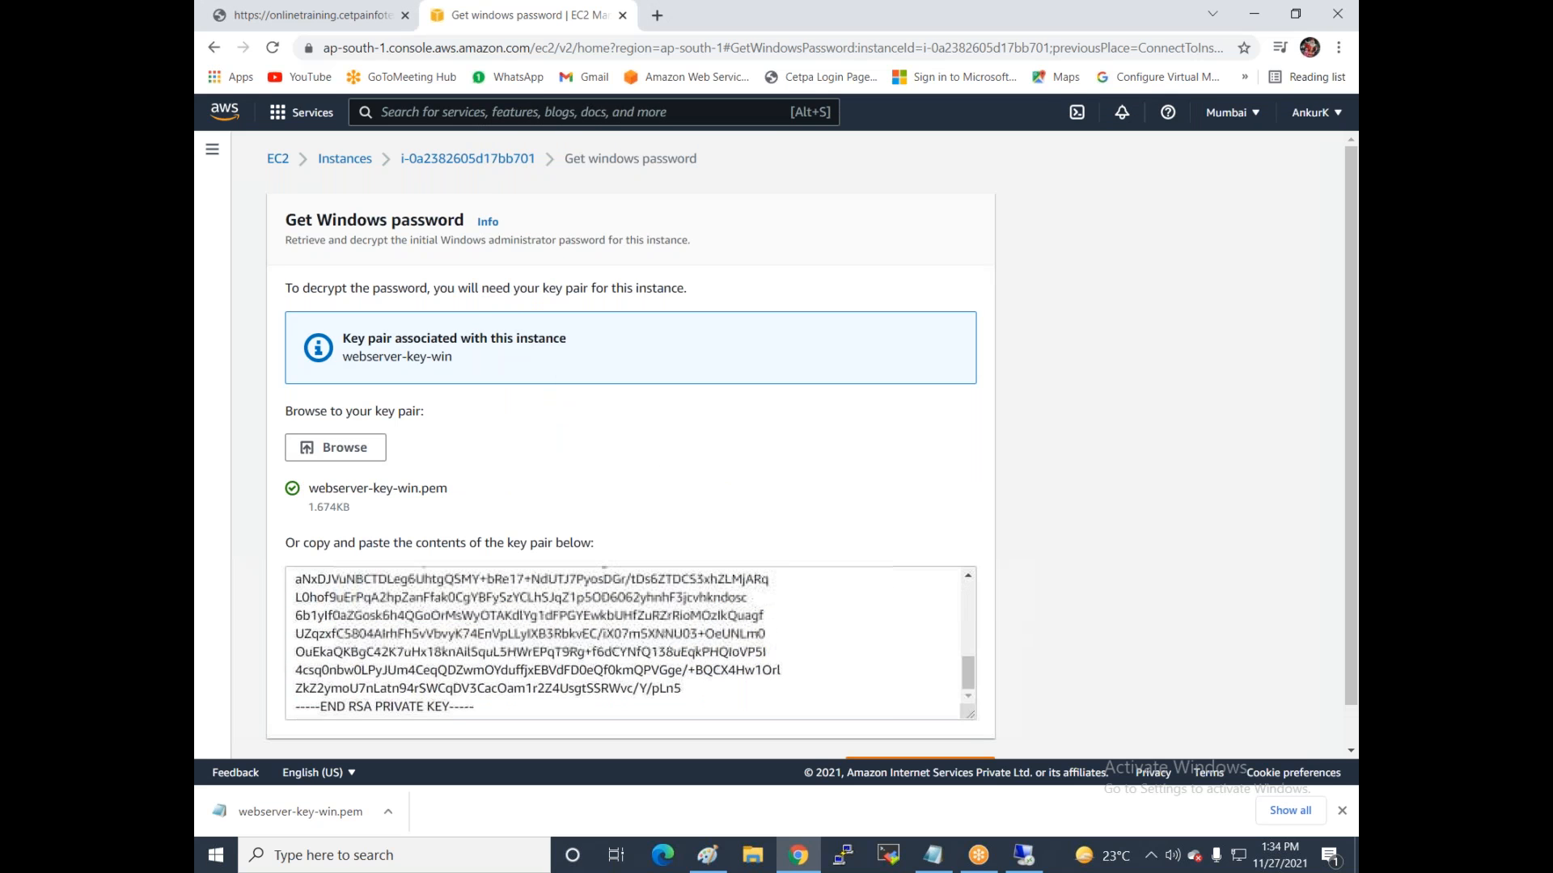
pyautogui.scroll(-1, 922, 712)
pyautogui.click(922, 727)
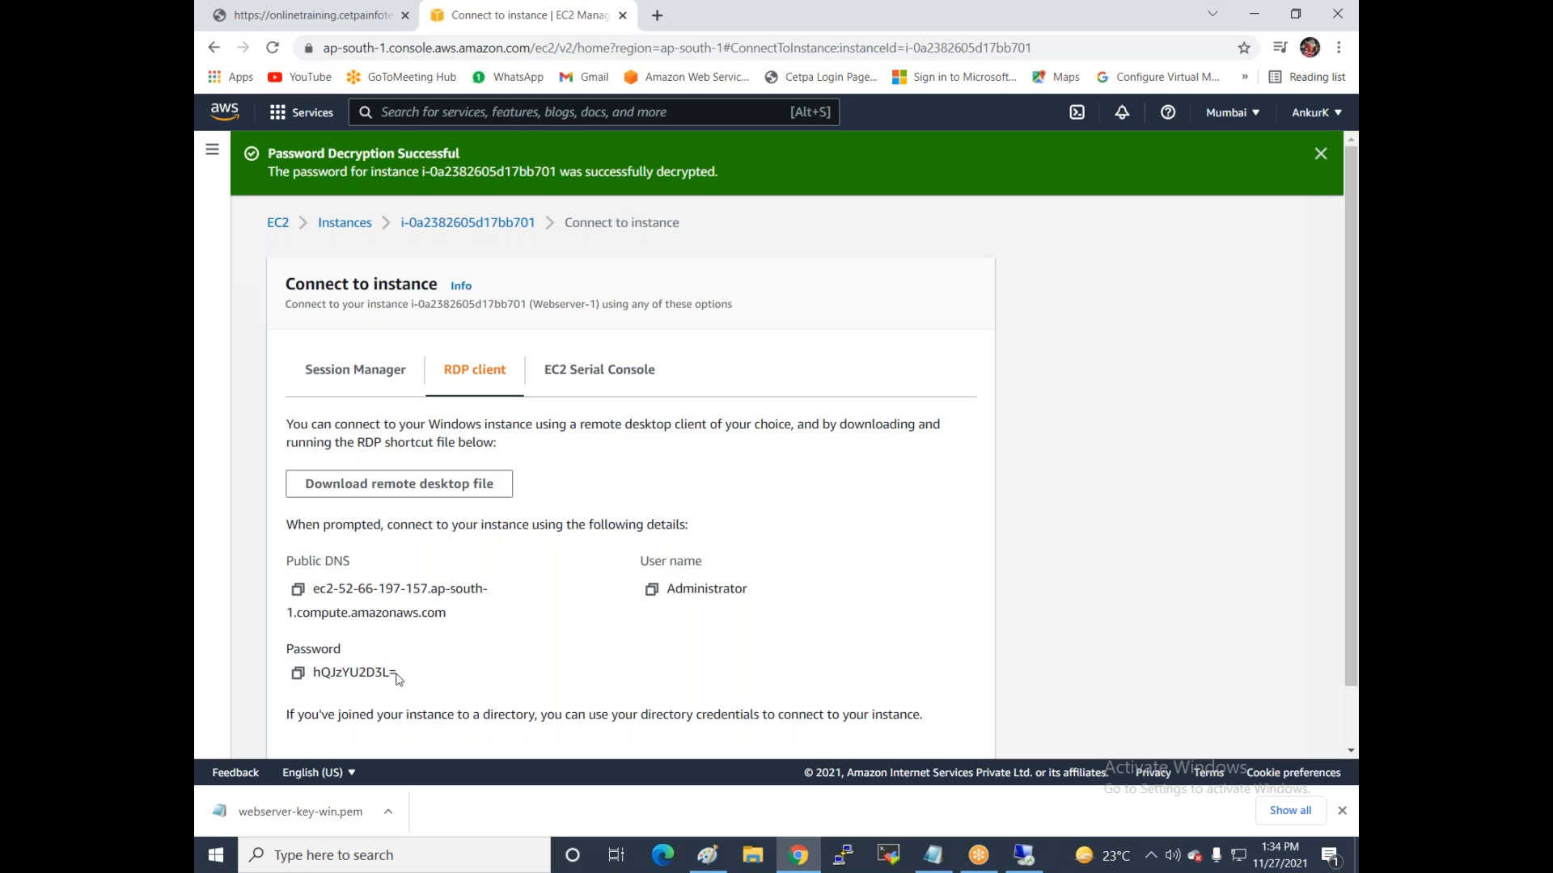
pyautogui.click(297, 673)
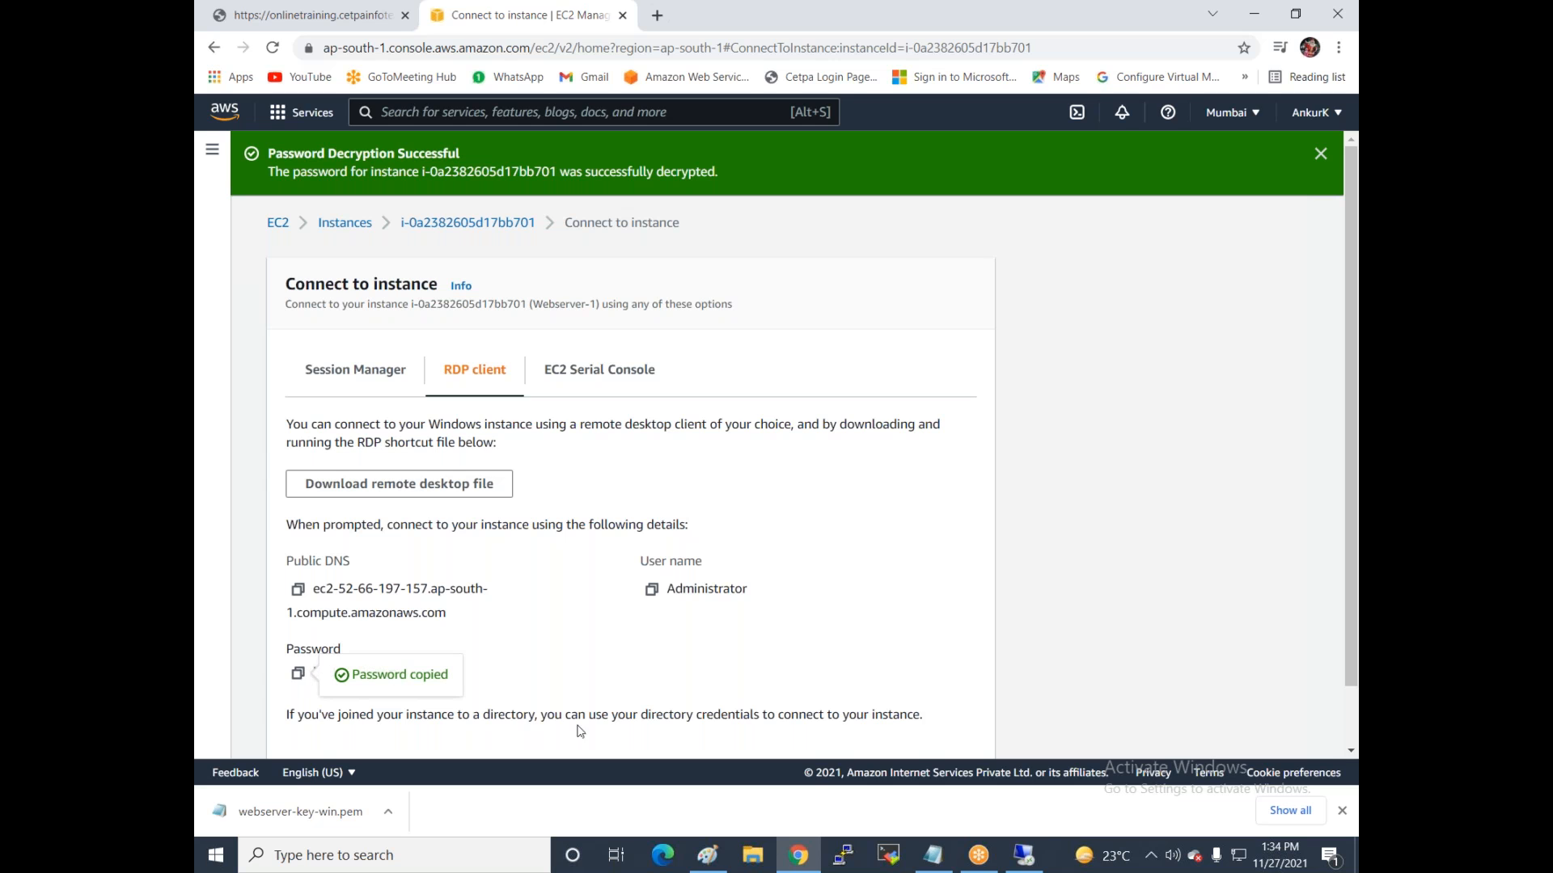
# Sign in to 52.66.197.157 with the pasted password and accept the certificate.
pyautogui.click(1023, 856)
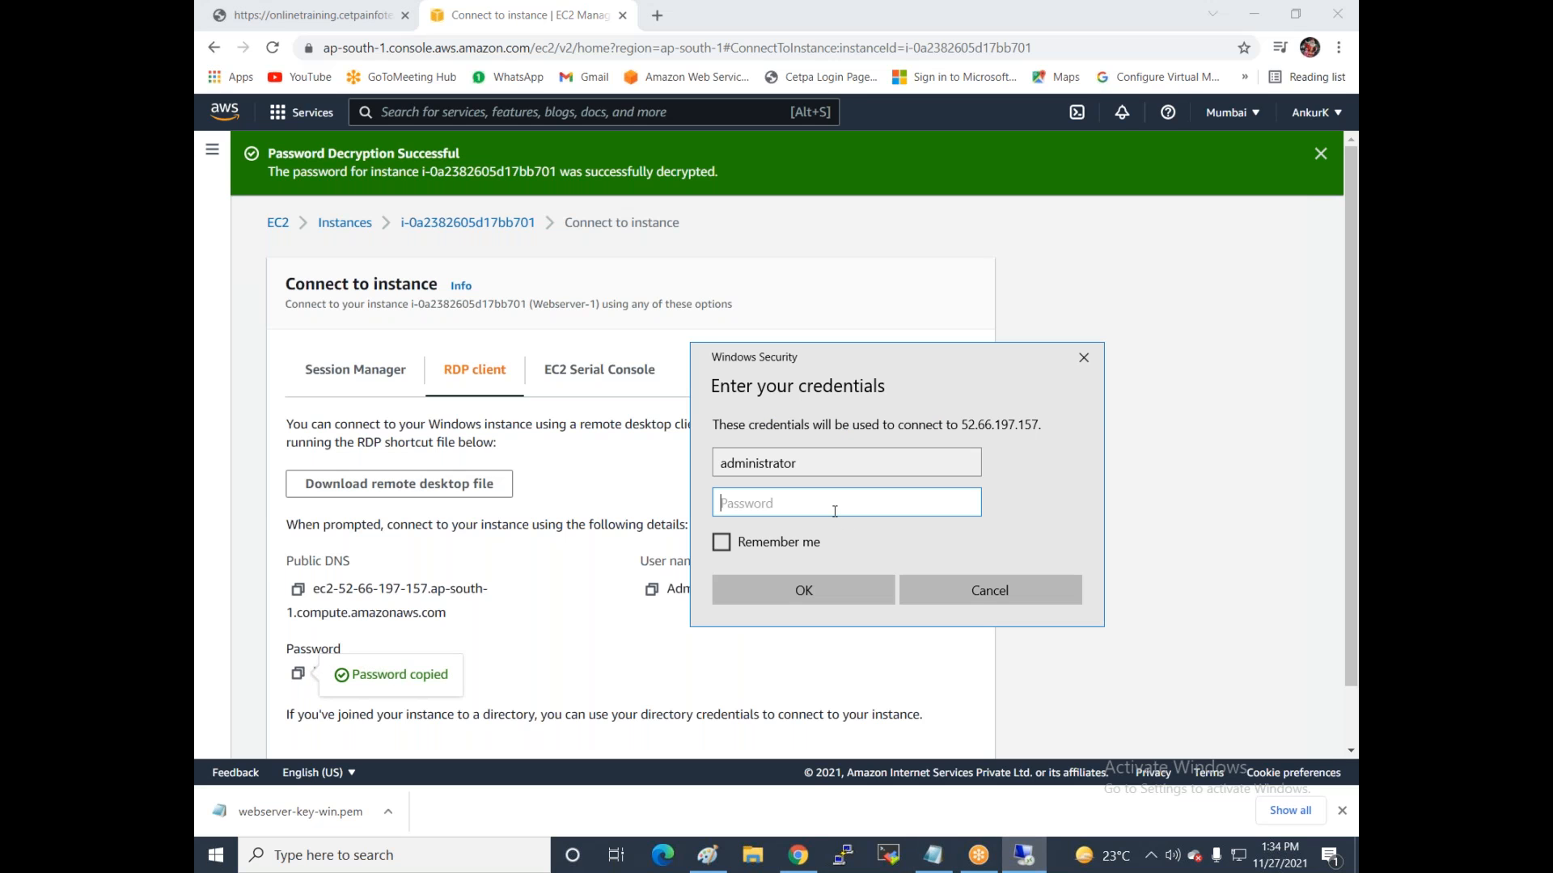
pyautogui.hotkey('ctrl', 'v')
pyautogui.click(813, 598)
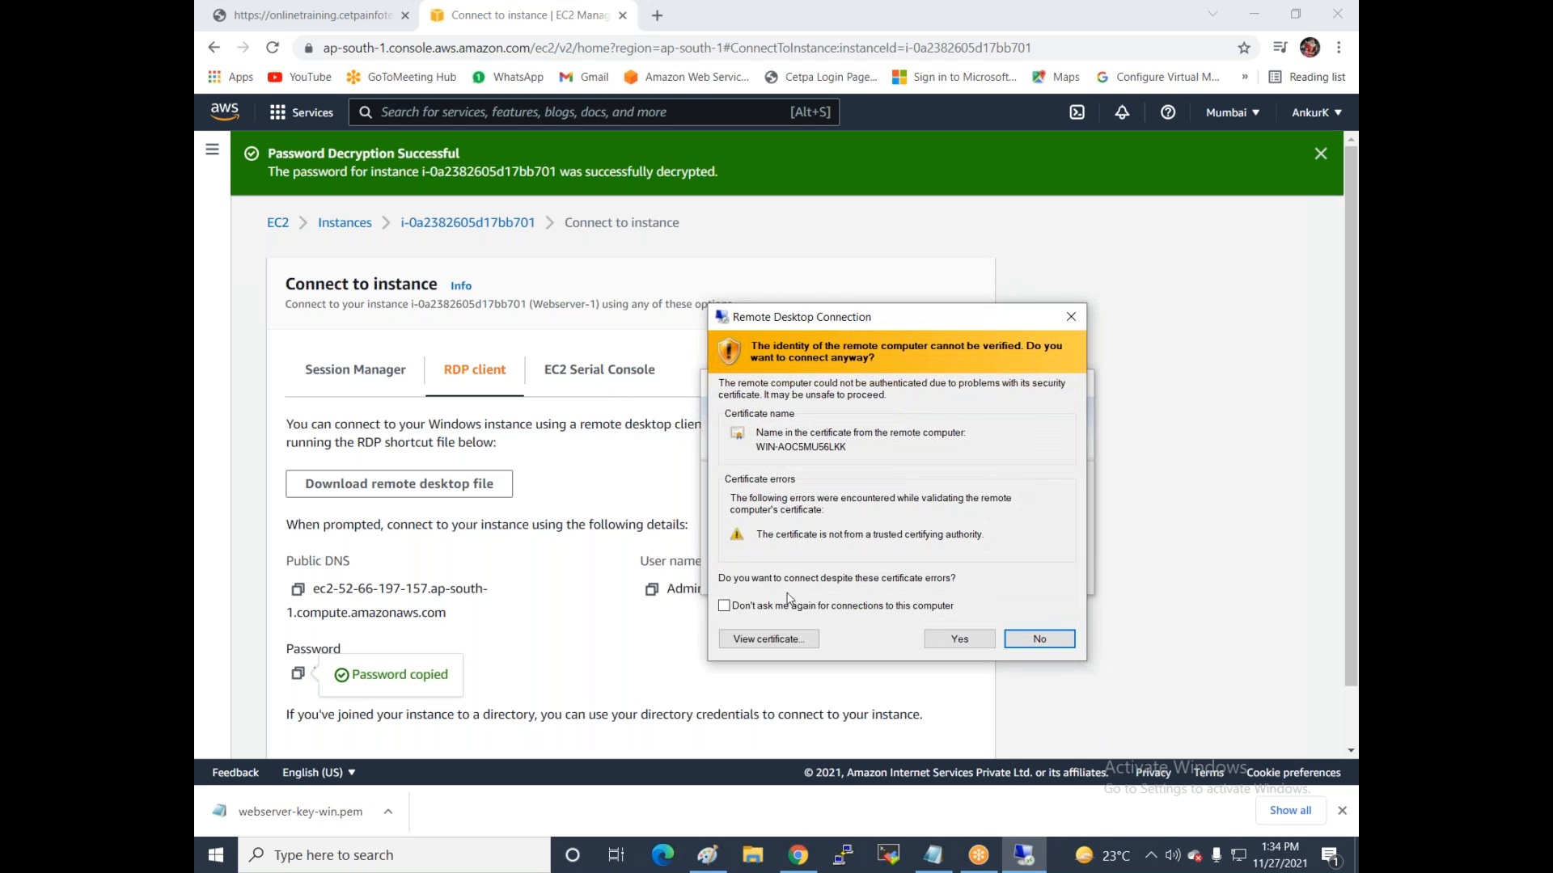
pyautogui.click(952, 640)
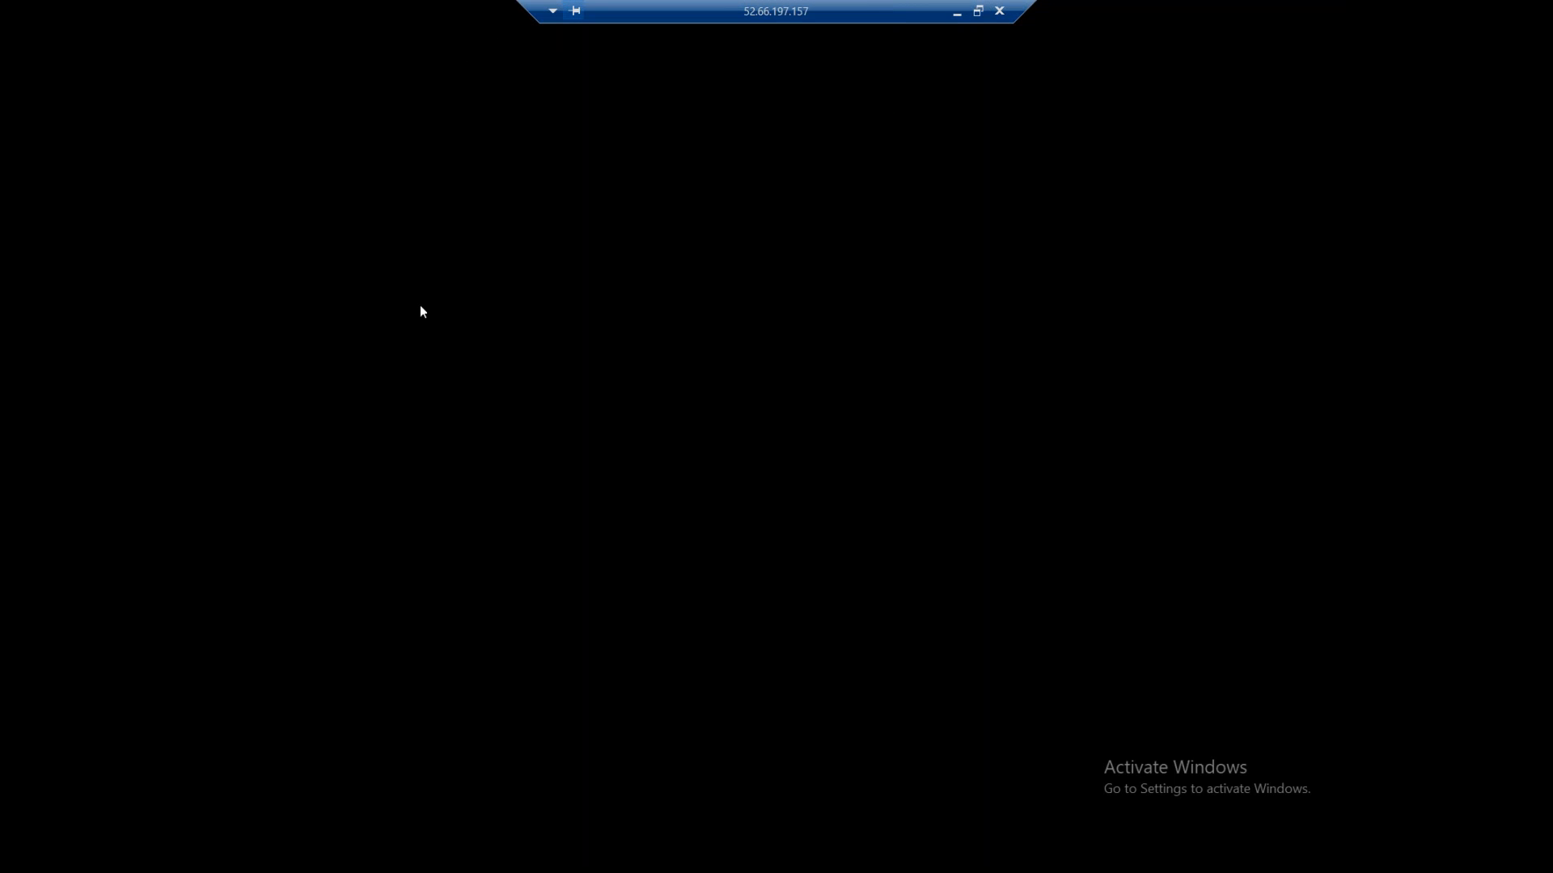
# Minimize the Webserver-1 session and open Webserver2's RDP connection details.
pyautogui.click(956, 13)
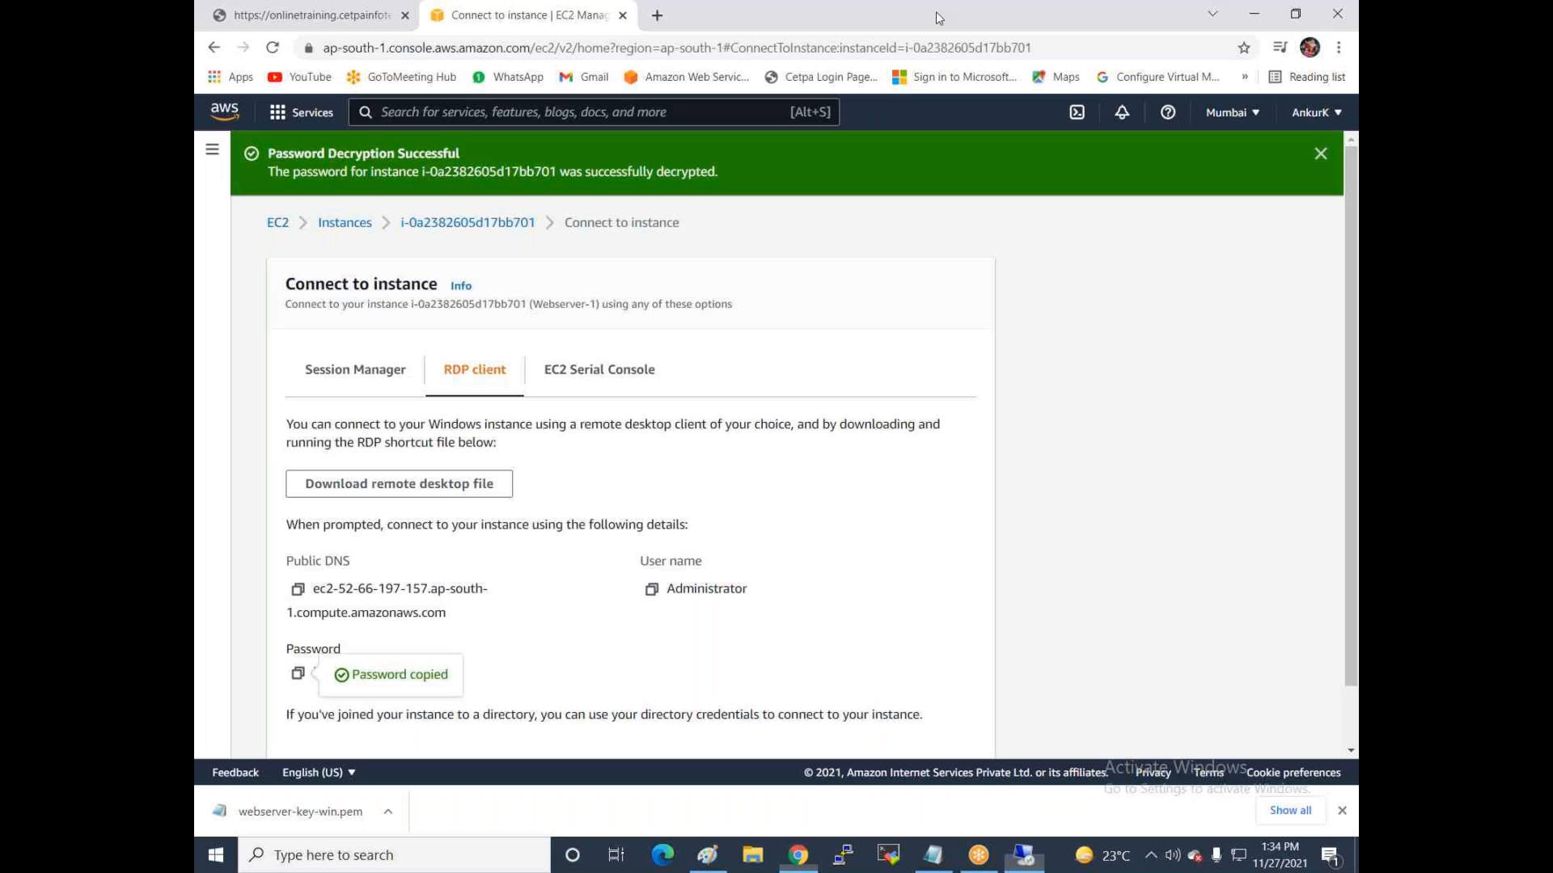
pyautogui.click(343, 226)
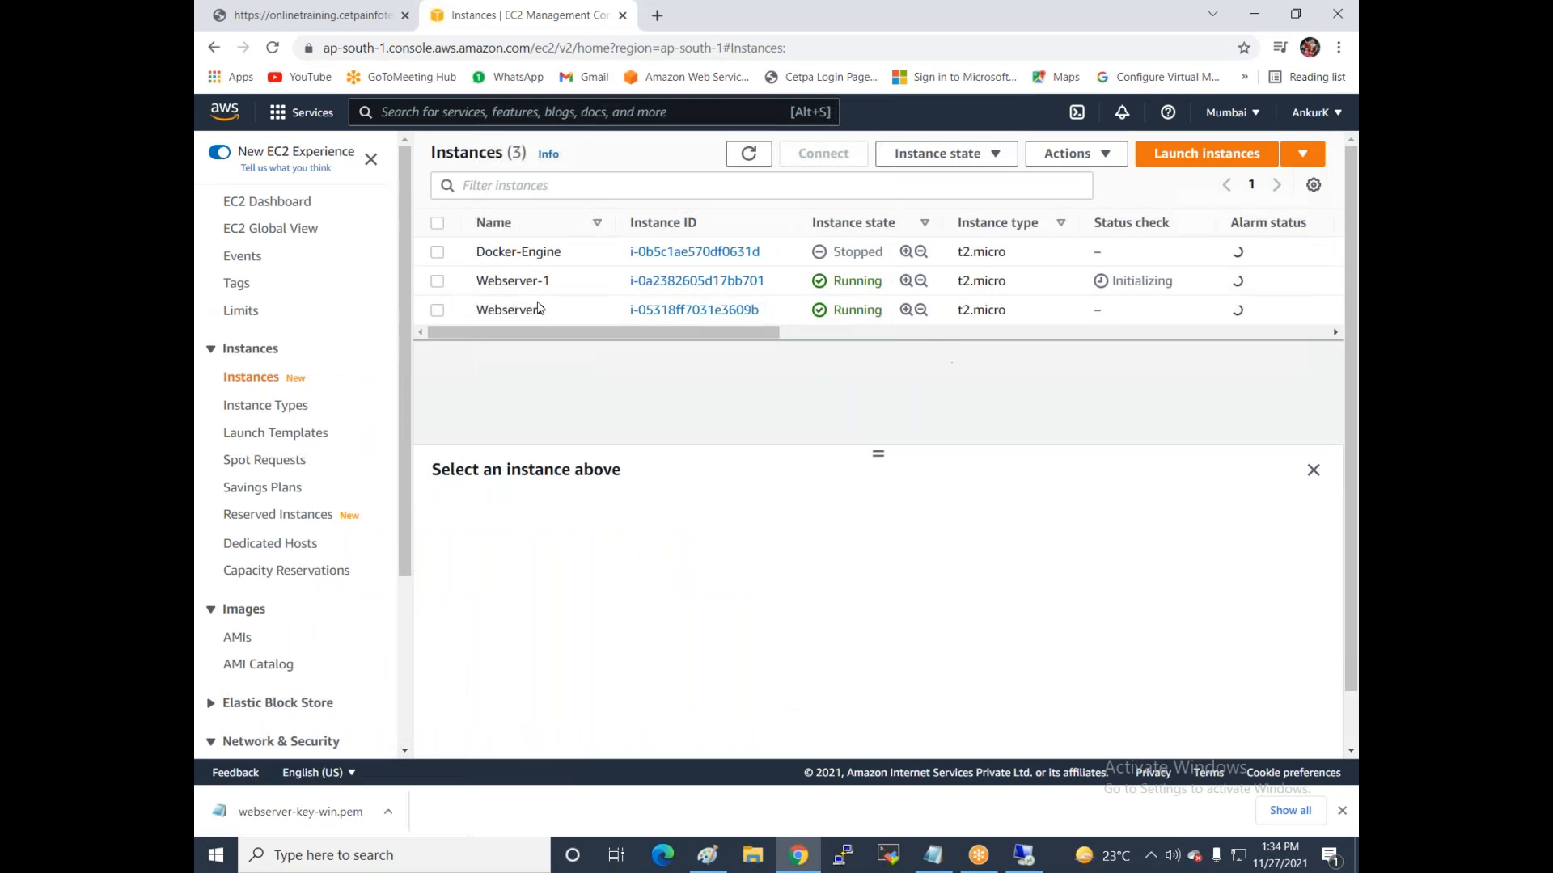
pyautogui.click(430, 314)
pyautogui.click(797, 158)
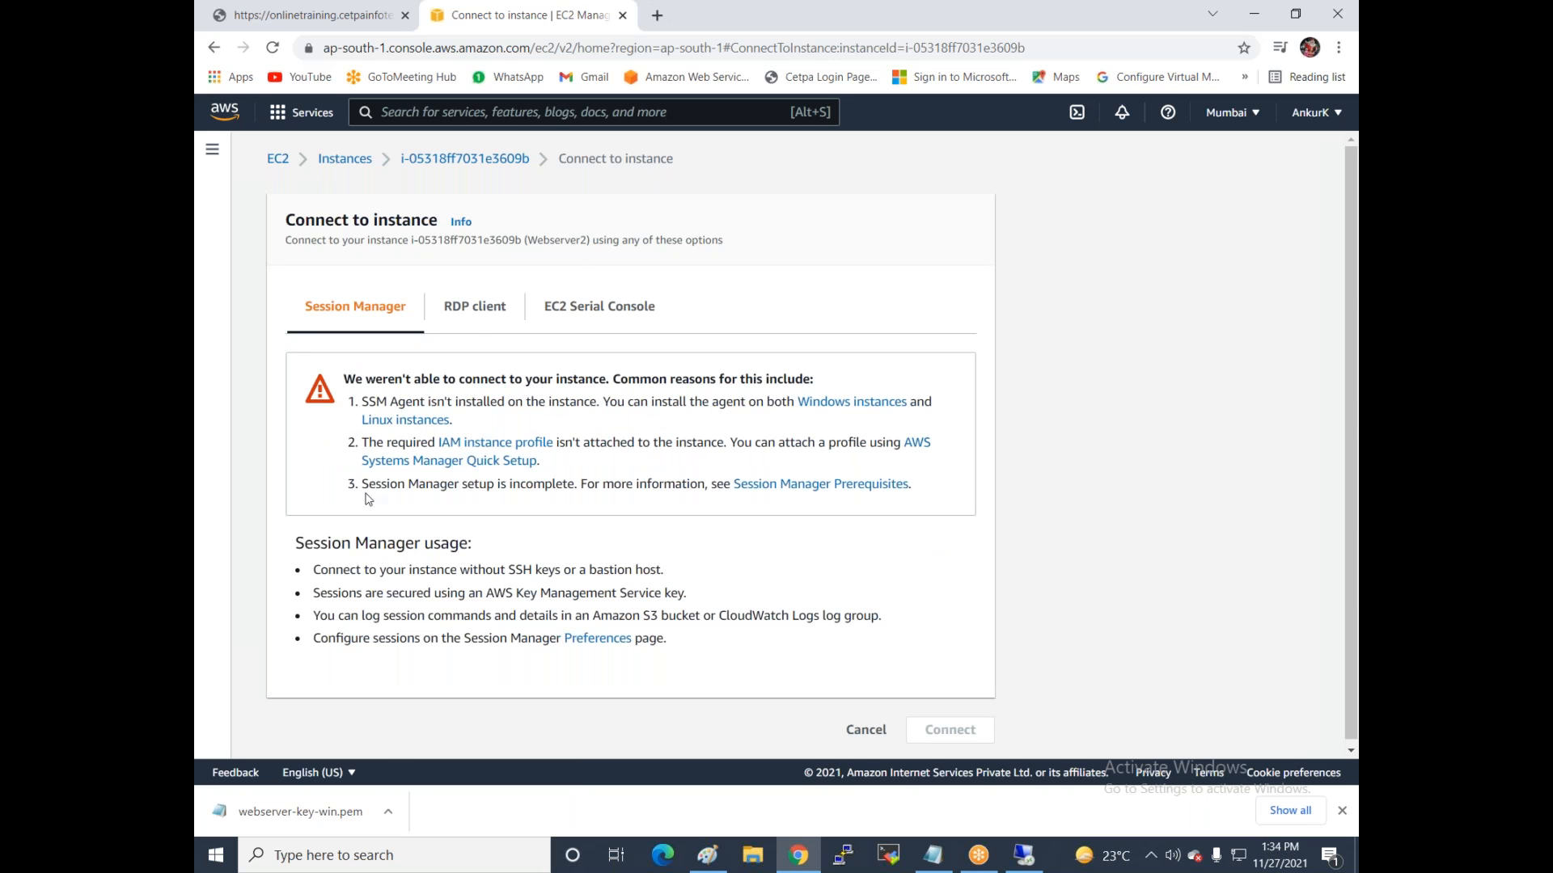
pyautogui.click(470, 306)
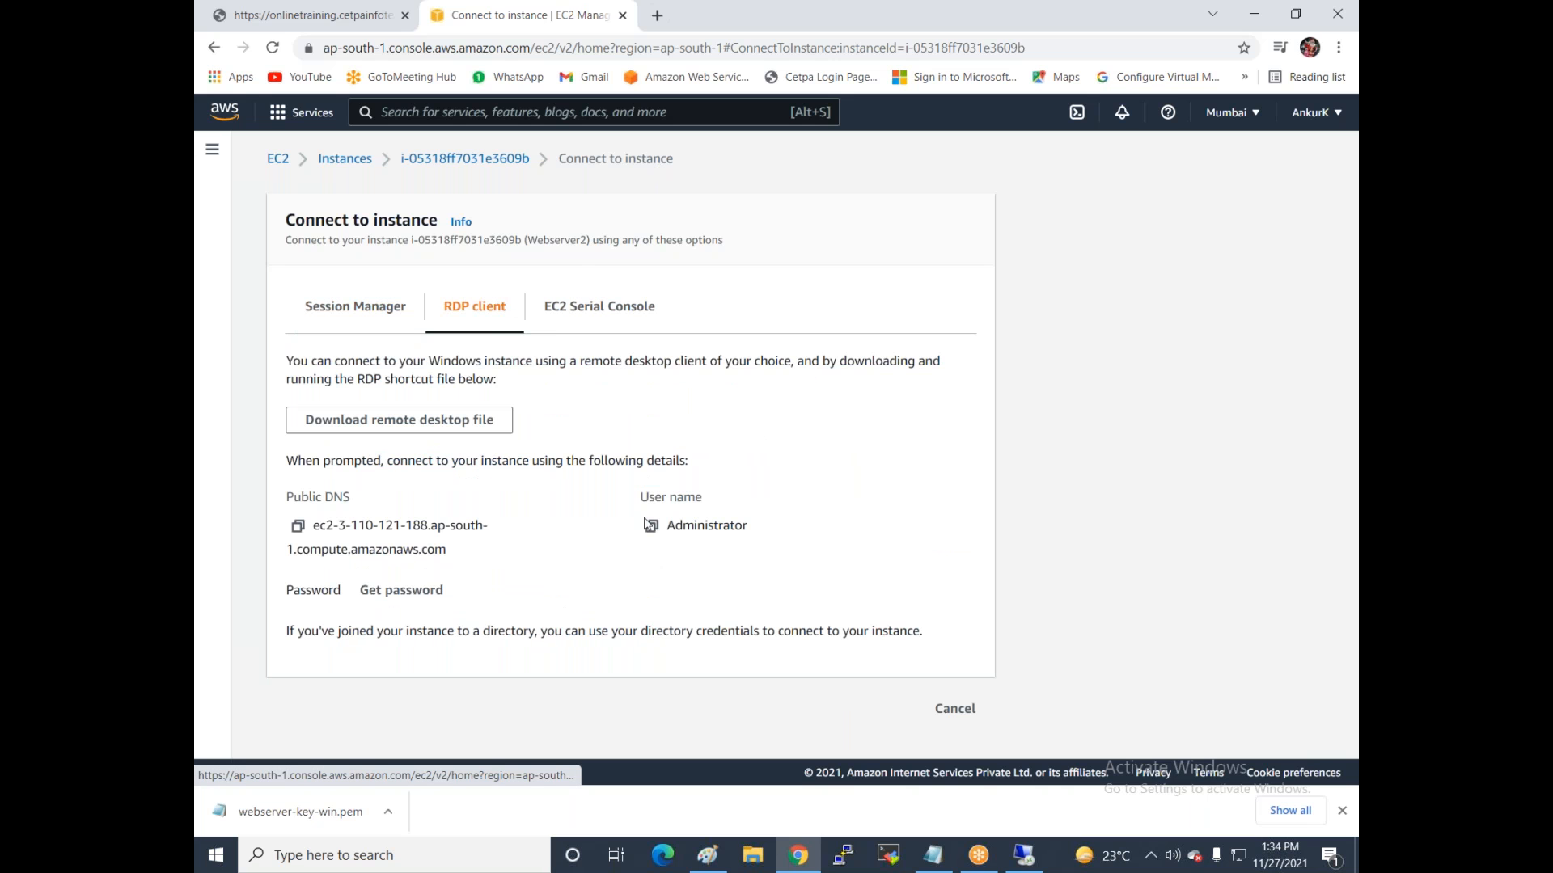
# Decrypt Webserver2's administrator password with the webserver-key-win key file and copy it.
pyautogui.click(395, 590)
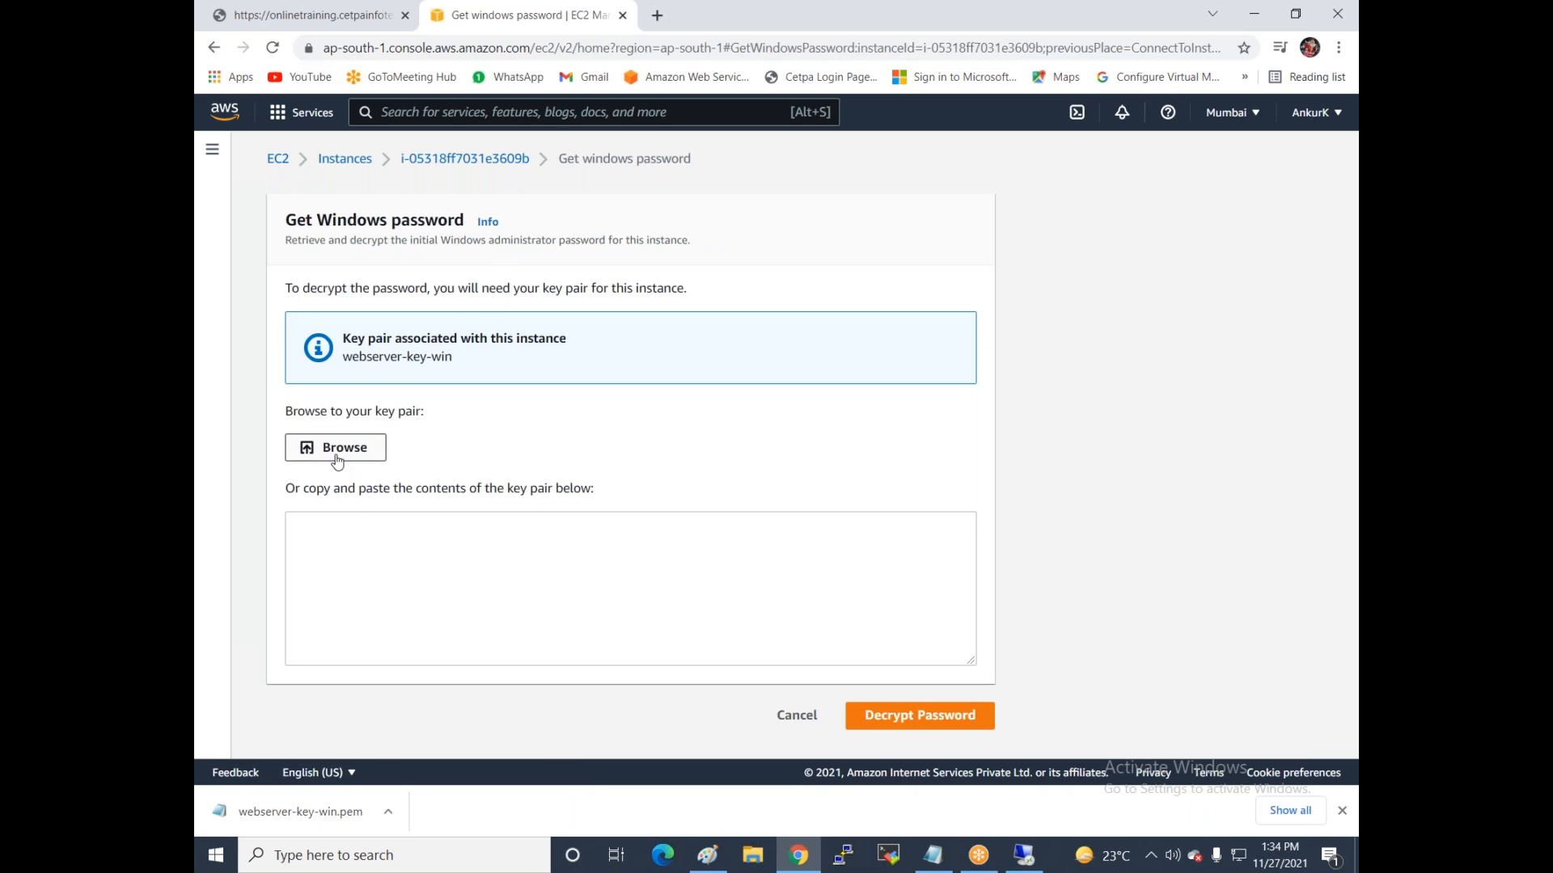
pyautogui.click(338, 453)
pyautogui.click(718, 268)
pyautogui.doubleClick(718, 269)
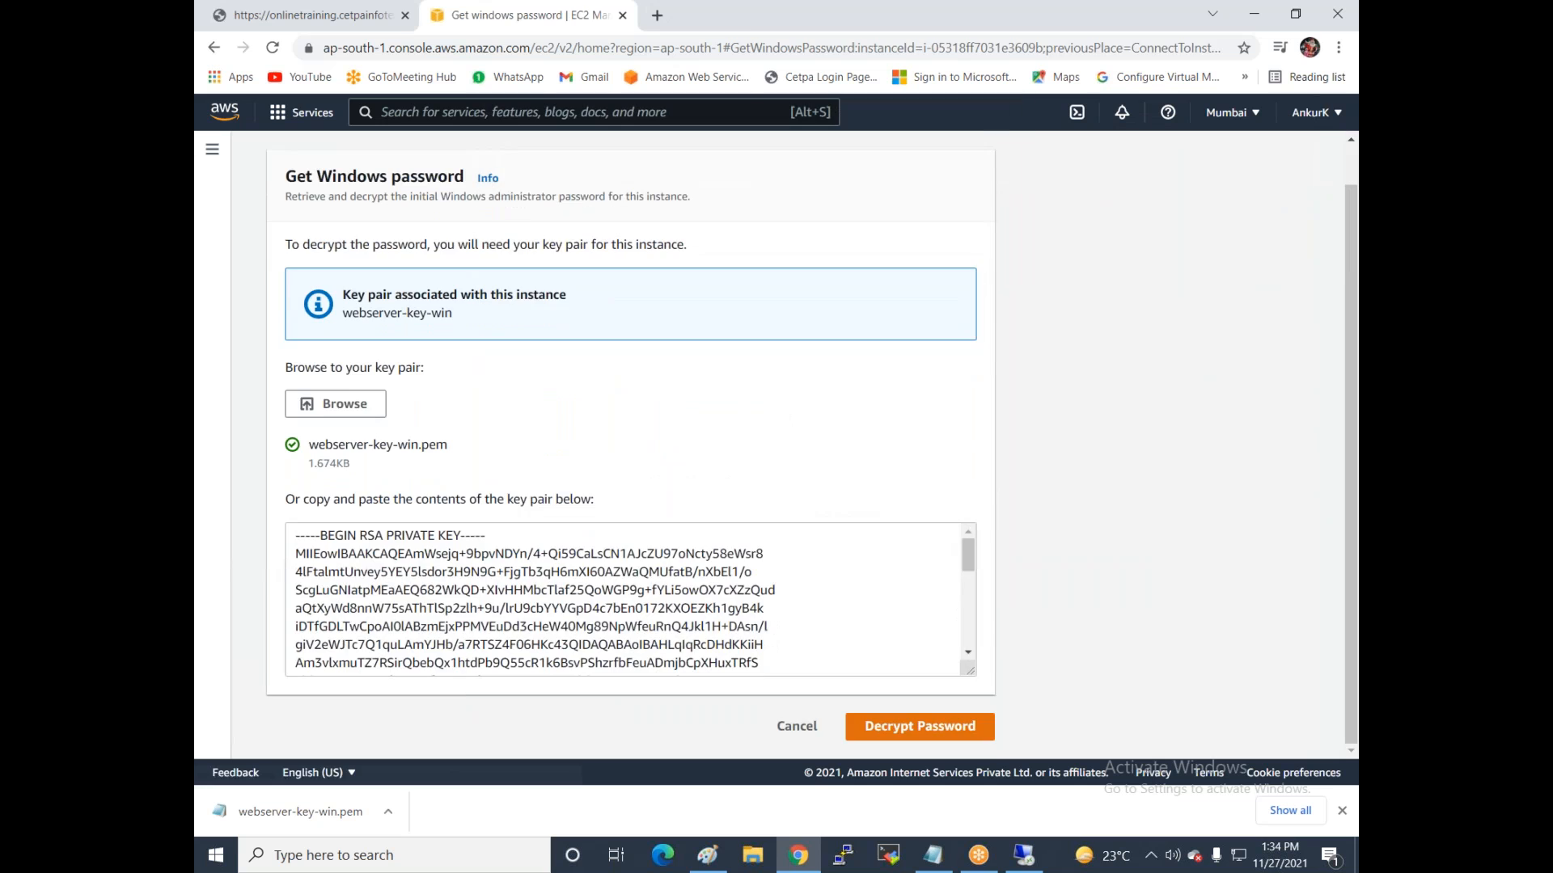
pyautogui.click(893, 715)
pyautogui.click(298, 674)
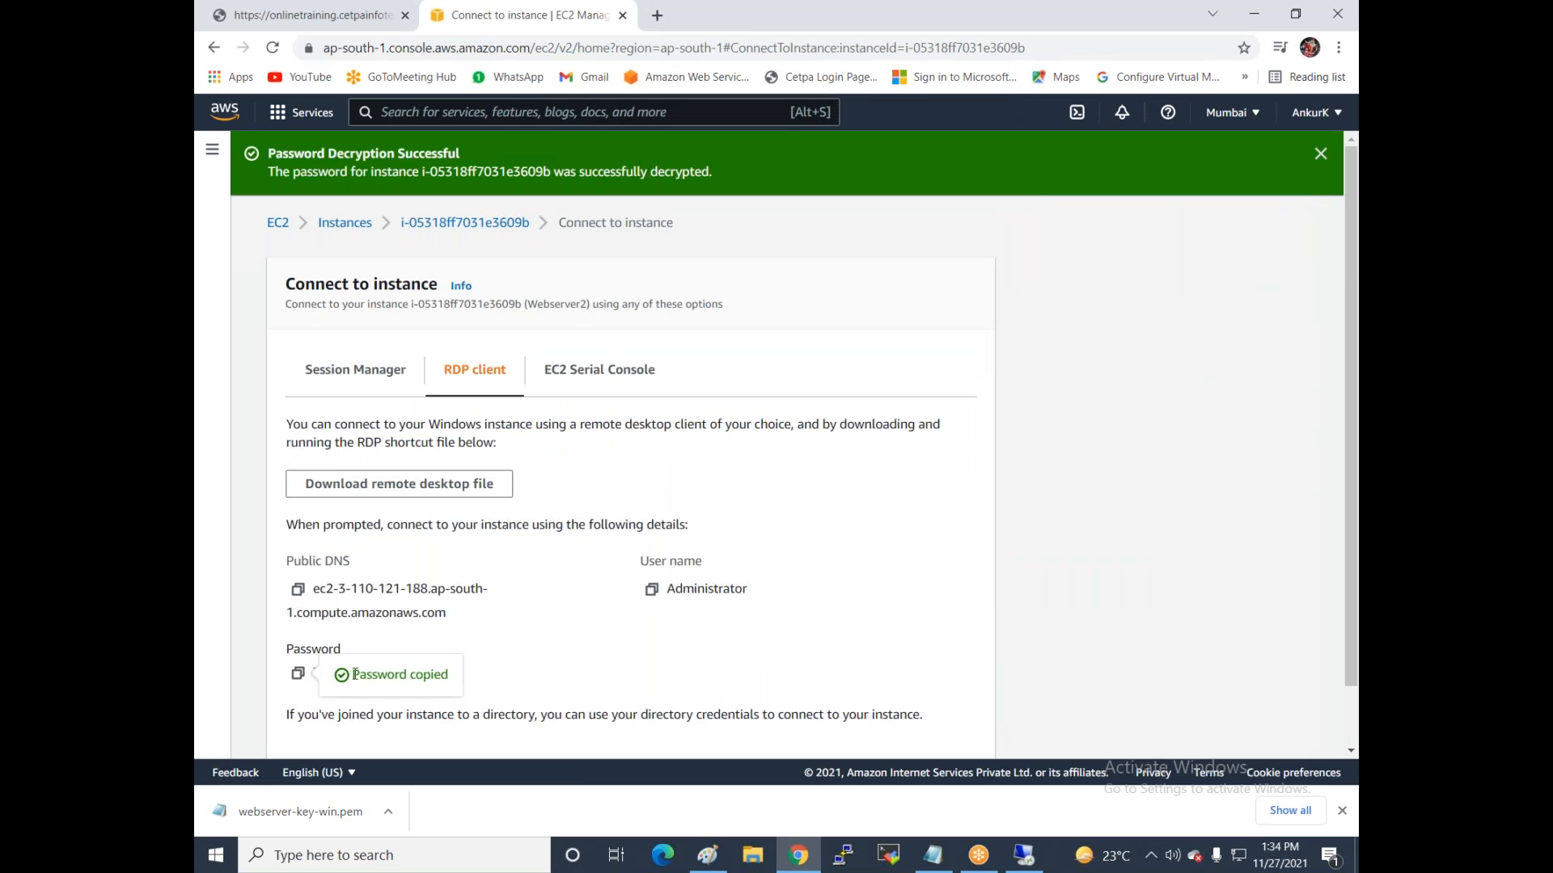
# Connect via the downloaded Webserver2.rdp file, signing in with the pasted password and accepting the certificate.
pyautogui.click(411, 491)
pyautogui.click(282, 814)
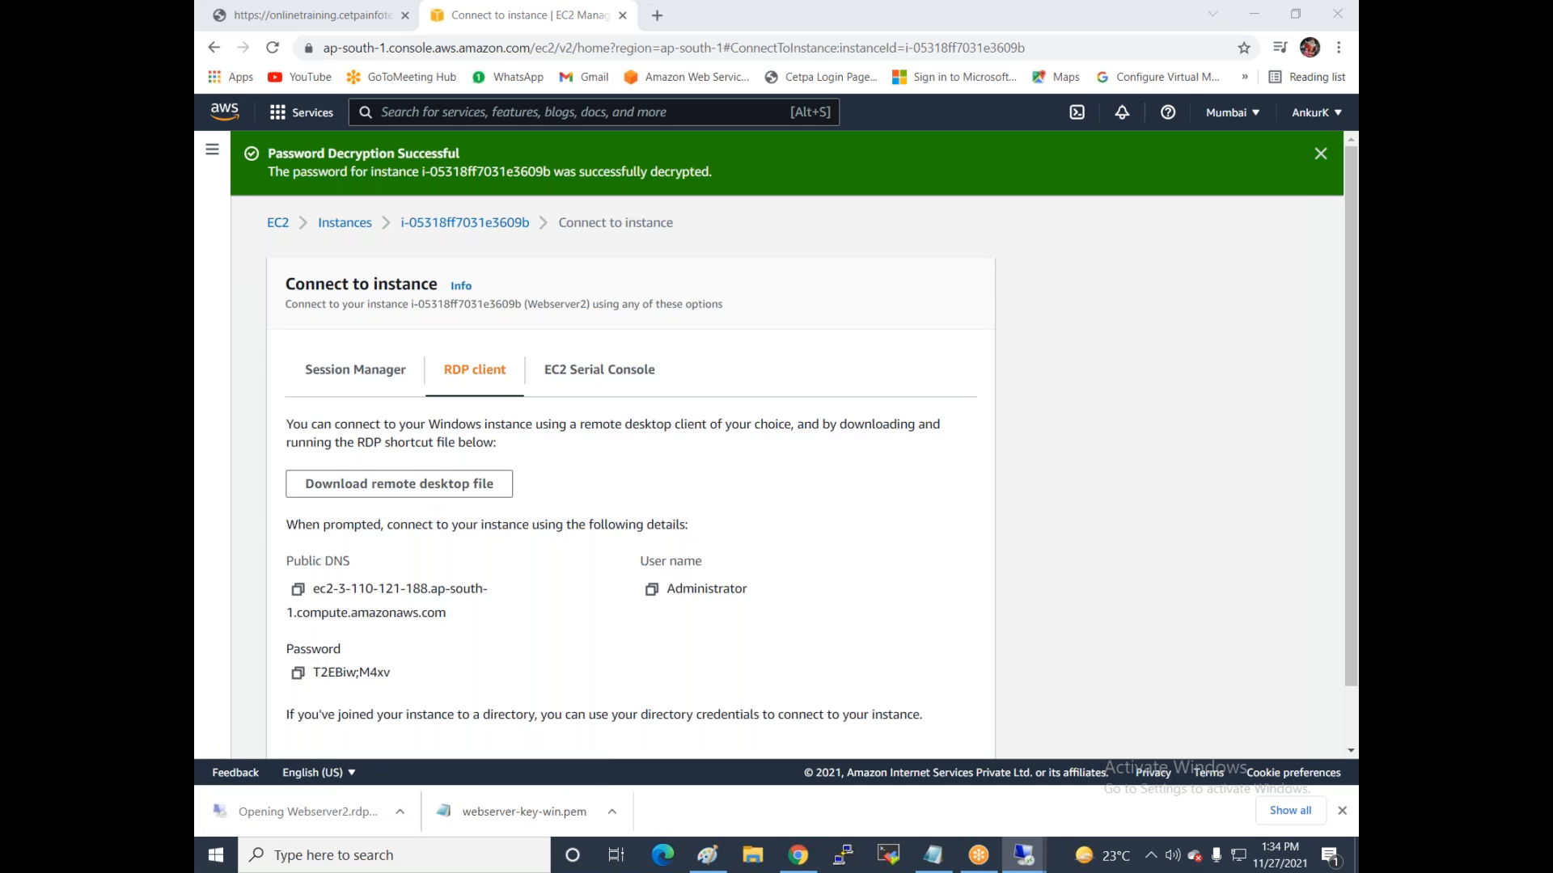
pyautogui.click(899, 522)
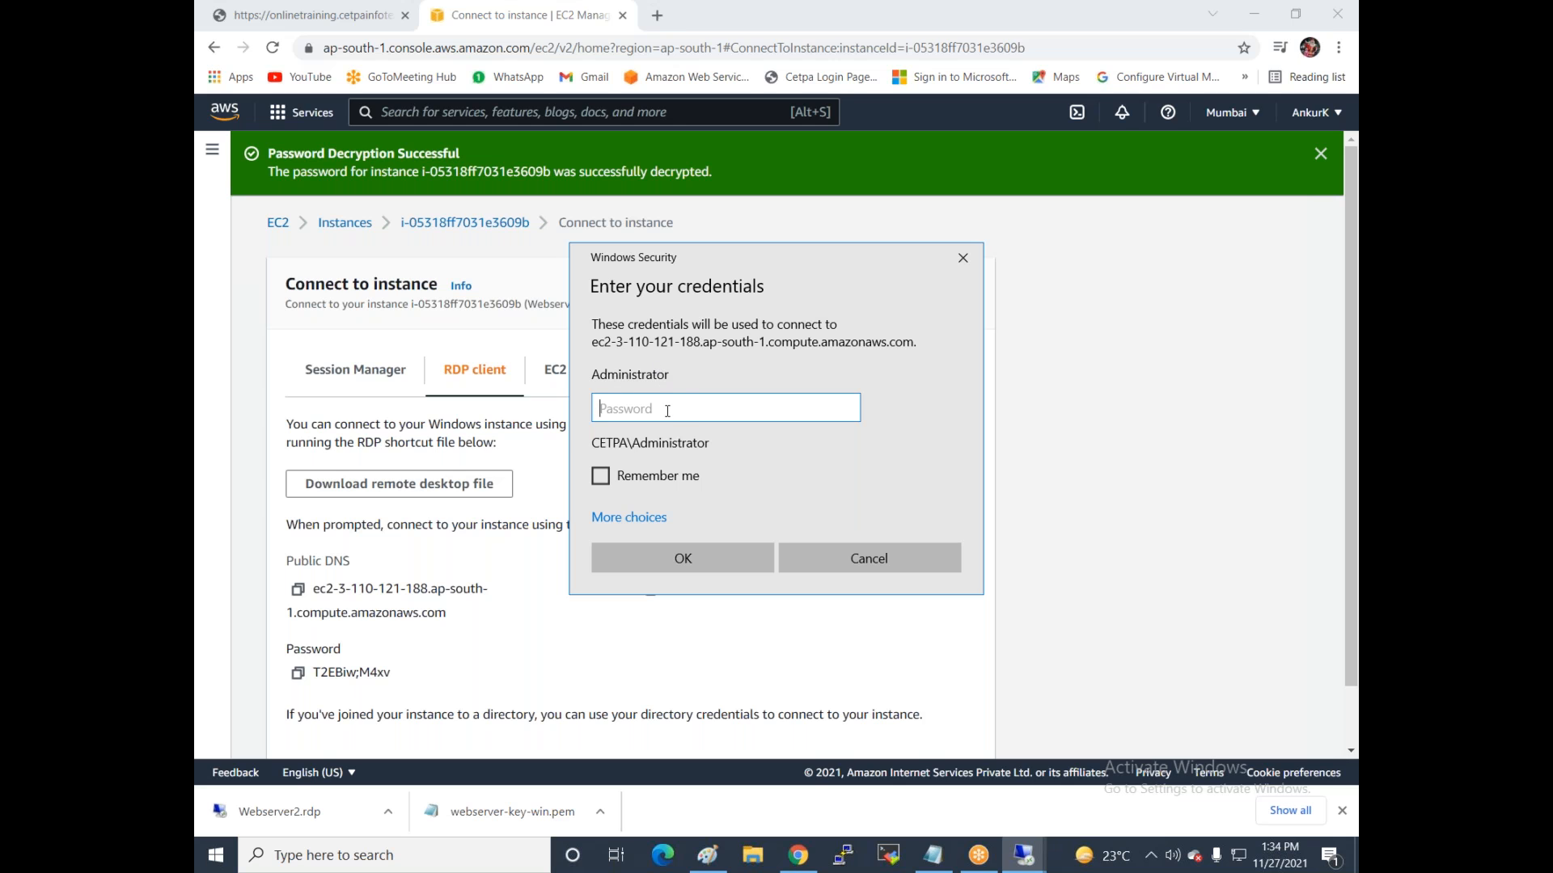
pyautogui.hotkey('ctrl', 'v')
pyautogui.click(686, 554)
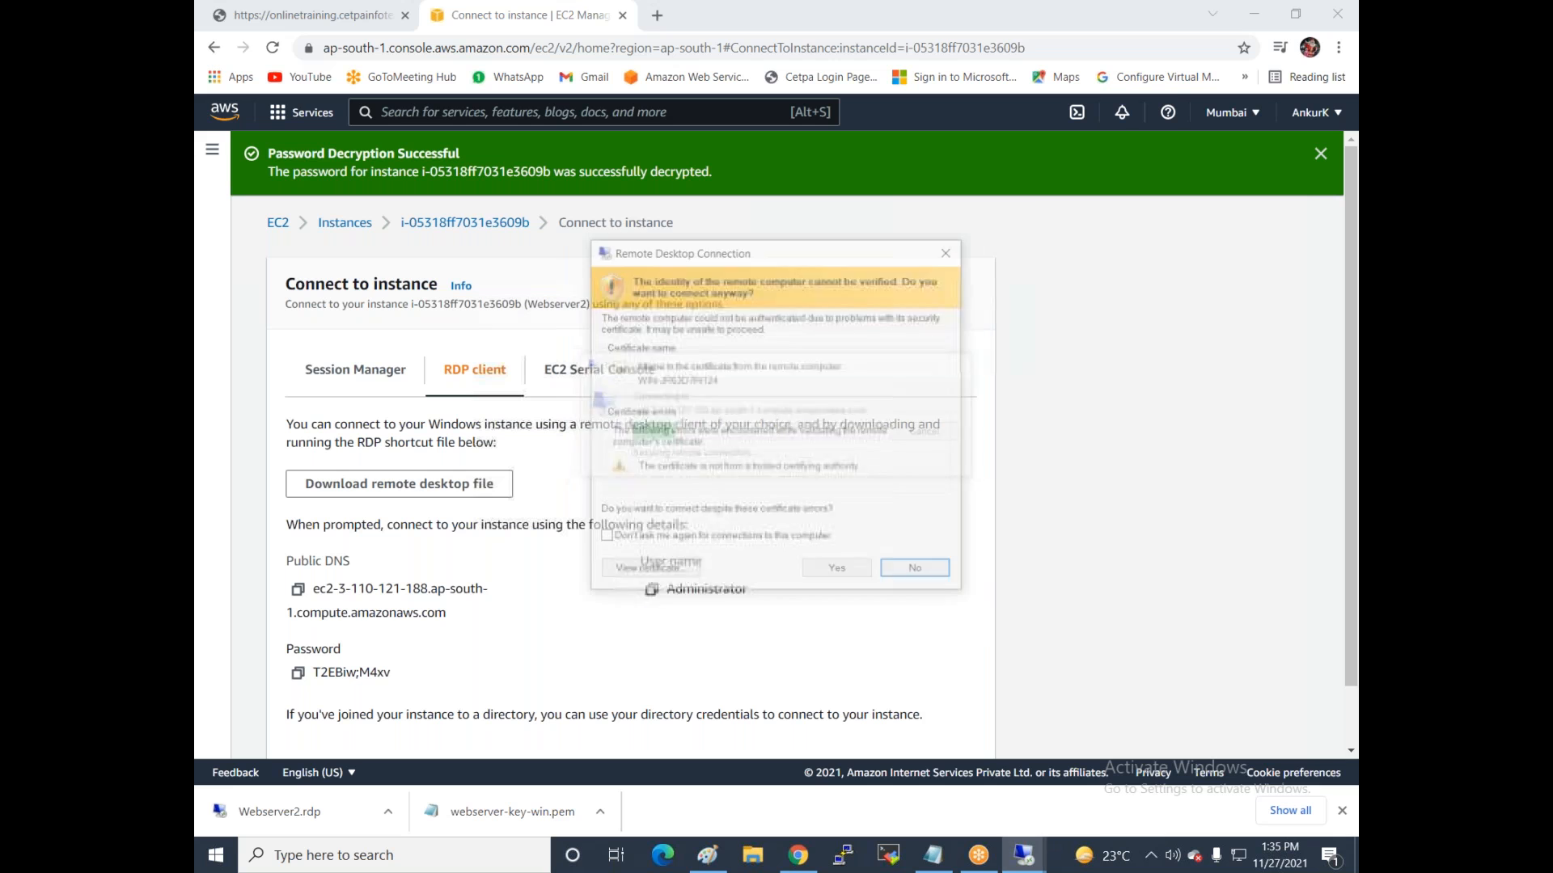
pyautogui.click(841, 573)
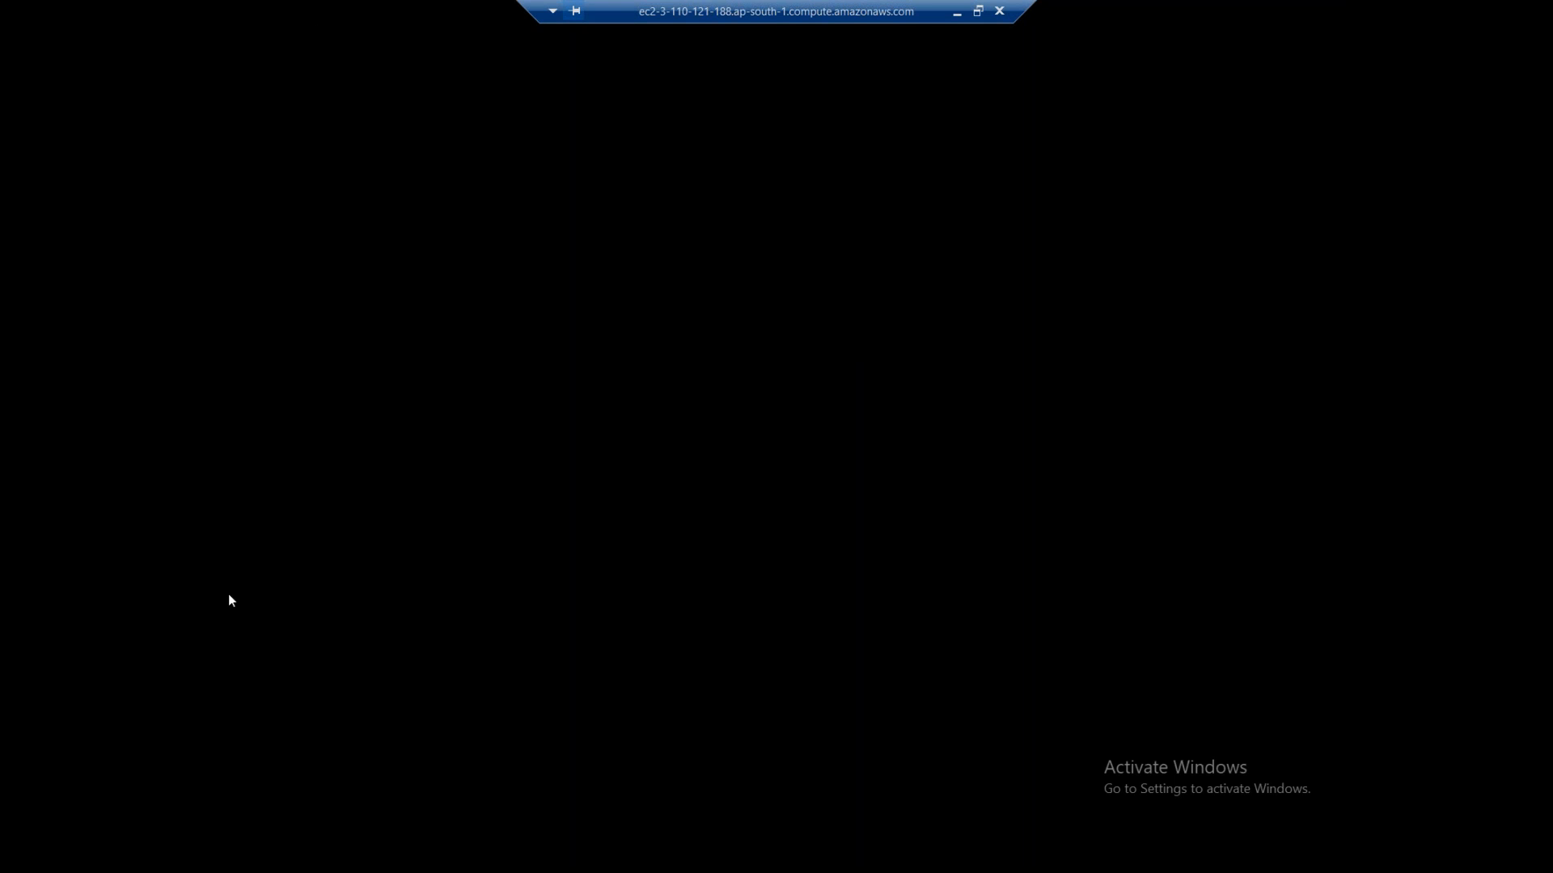
pyautogui.click(956, 13)
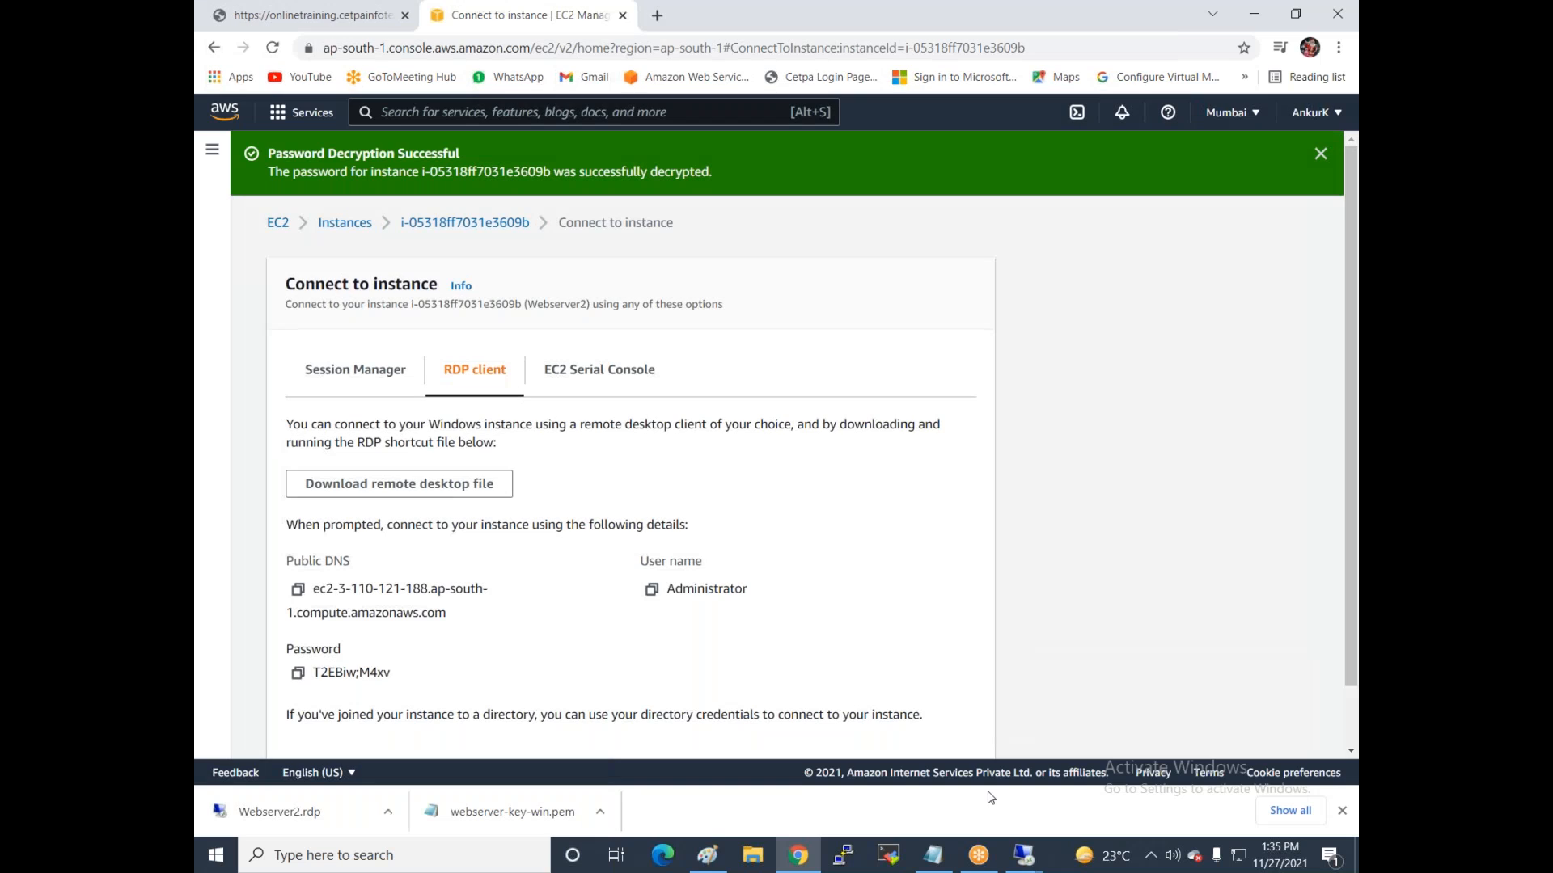
# Reveal the deployment diagram in Paint and pick blue as the drawing colour.
pyautogui.click(1266, 12)
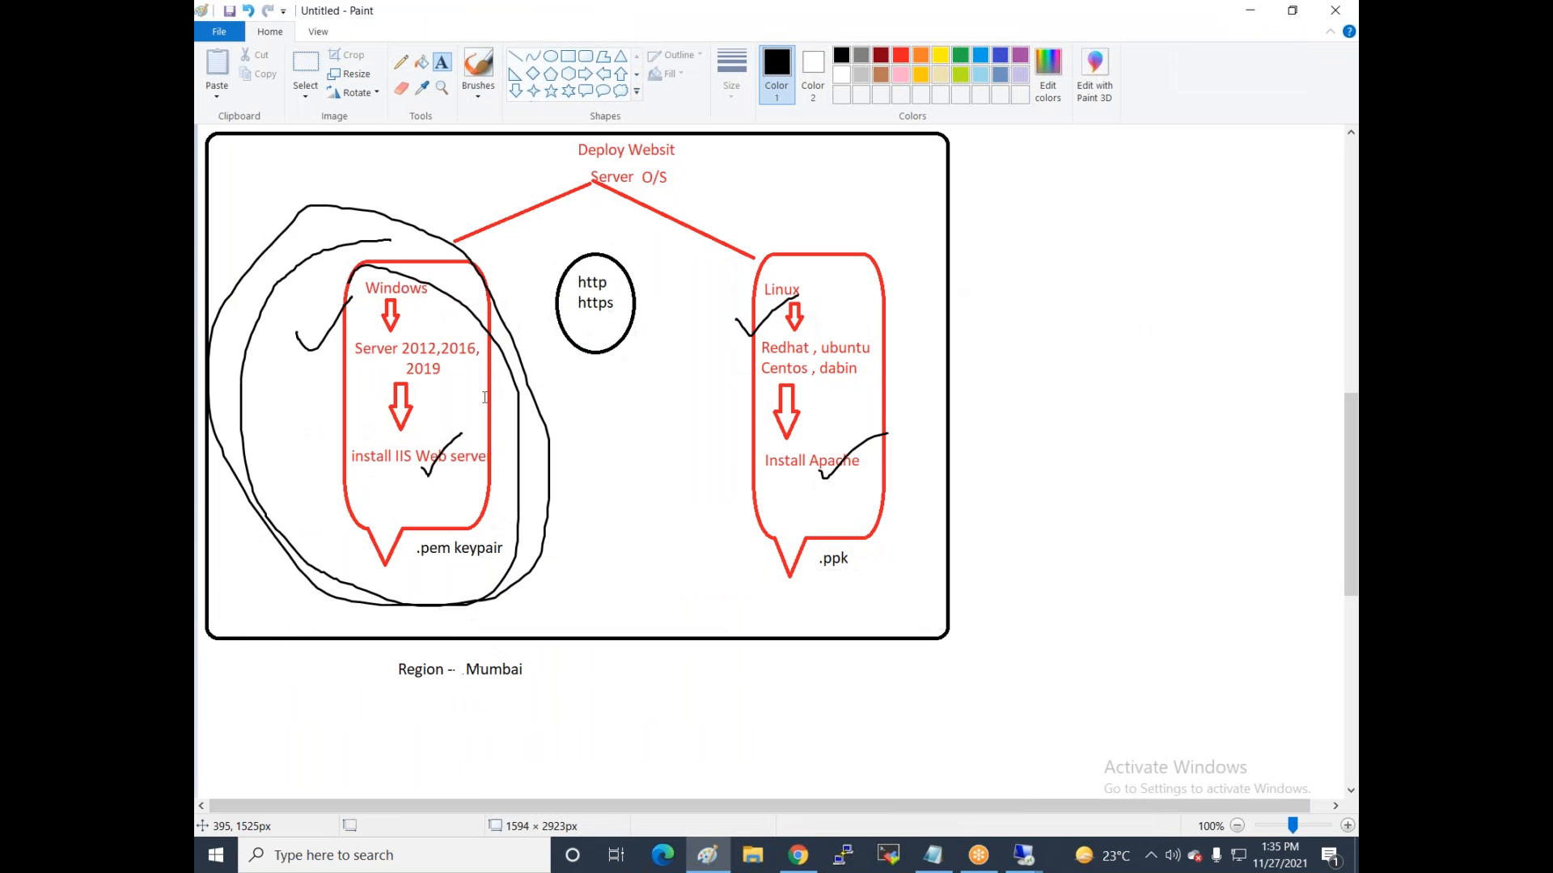
pyautogui.scroll(1, 670, 371)
pyautogui.scroll(-2, 671, 371)
pyautogui.scroll(1, 670, 371)
pyautogui.click(602, 450)
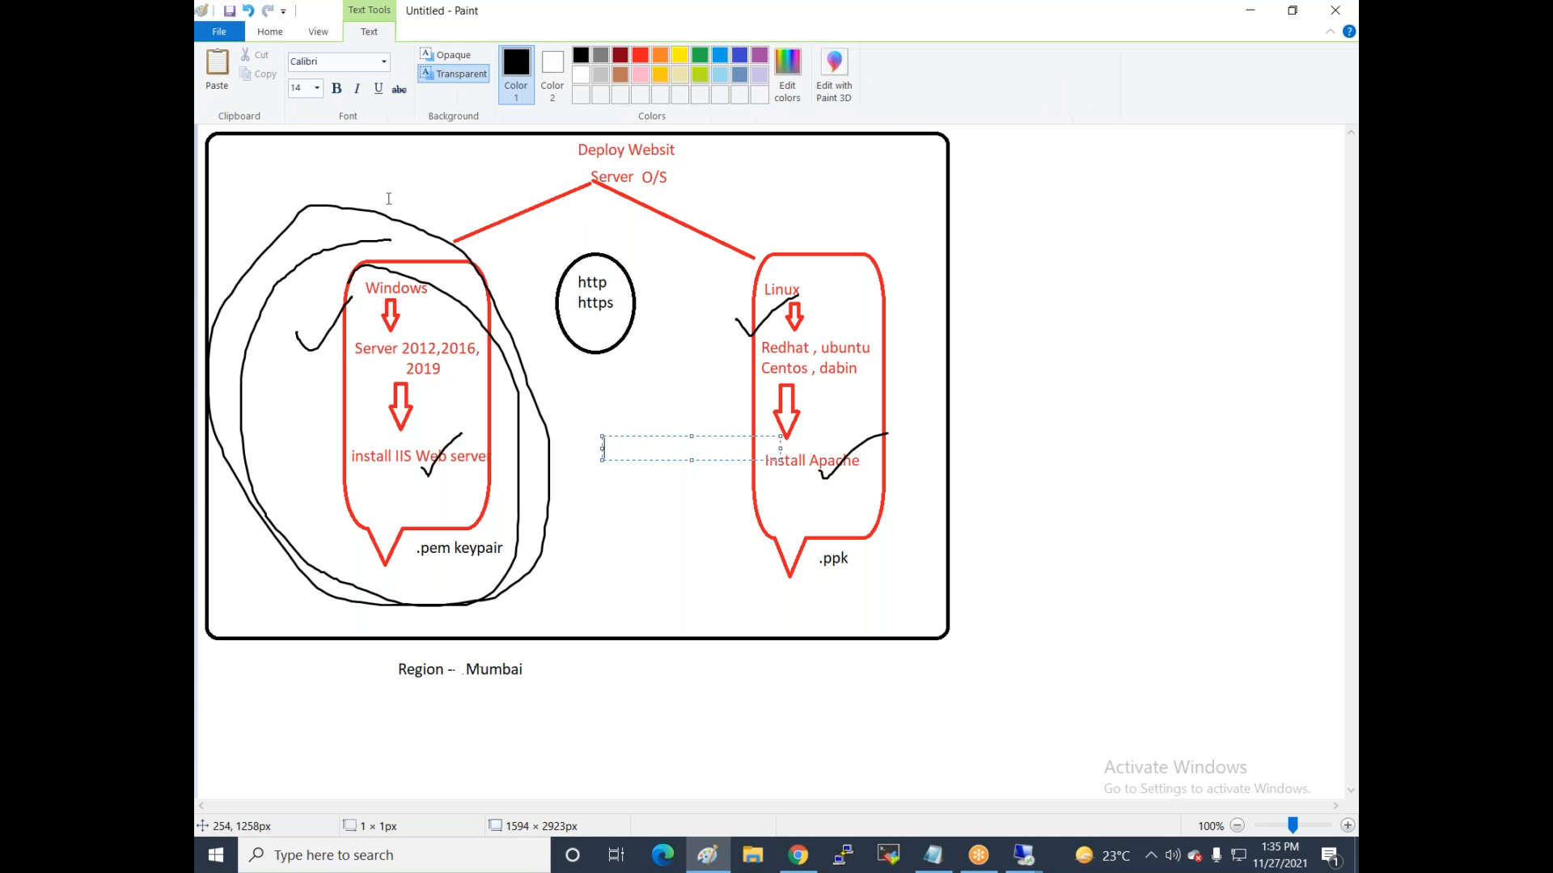
pyautogui.click(620, 57)
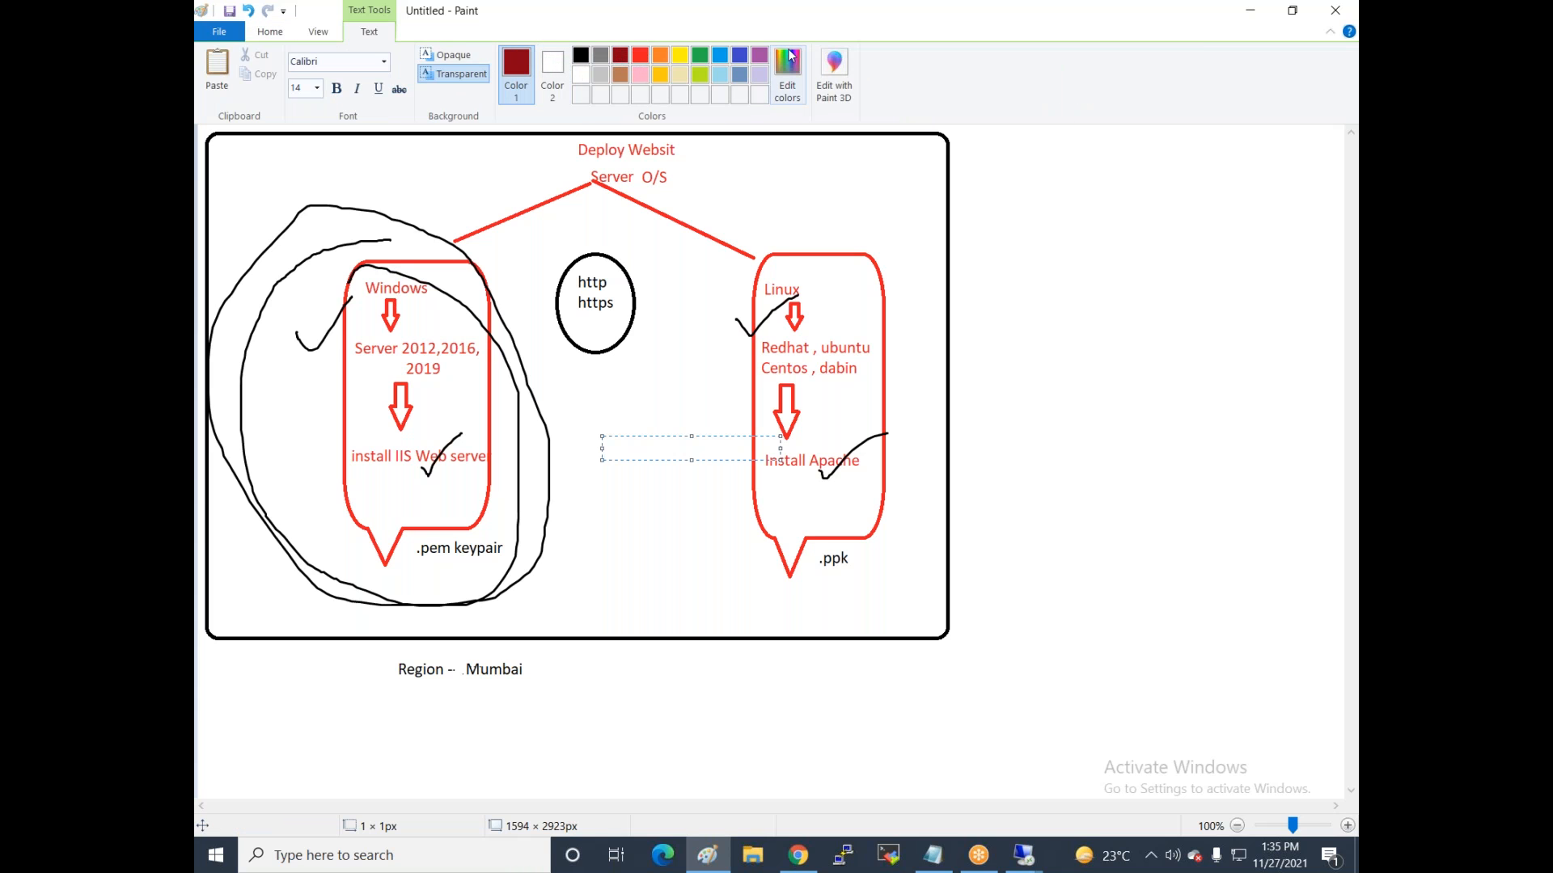
pyautogui.click(728, 57)
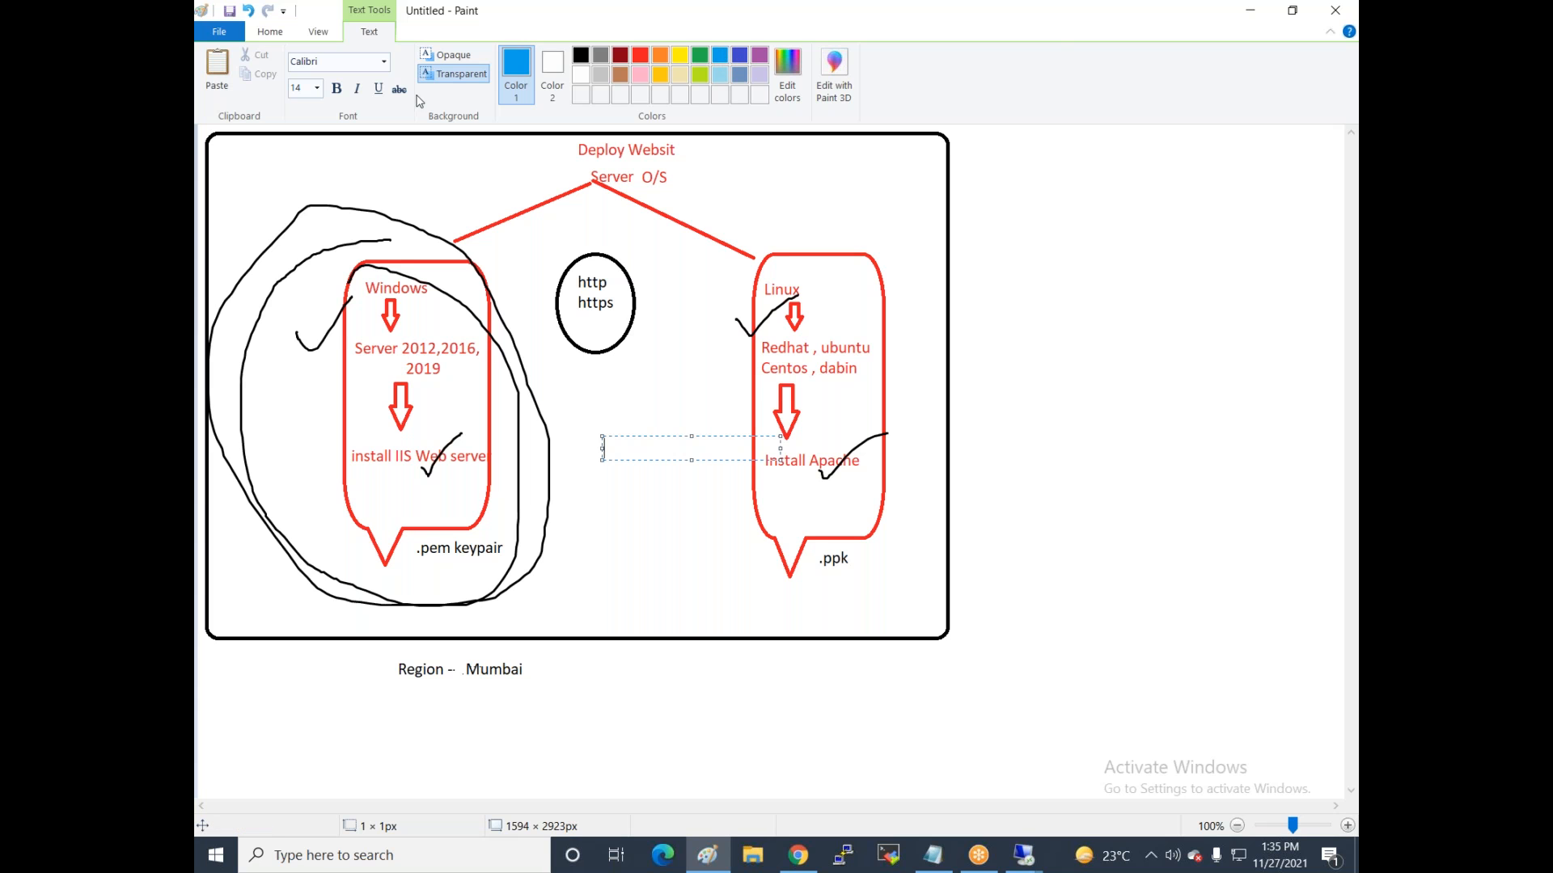
pyautogui.click(269, 32)
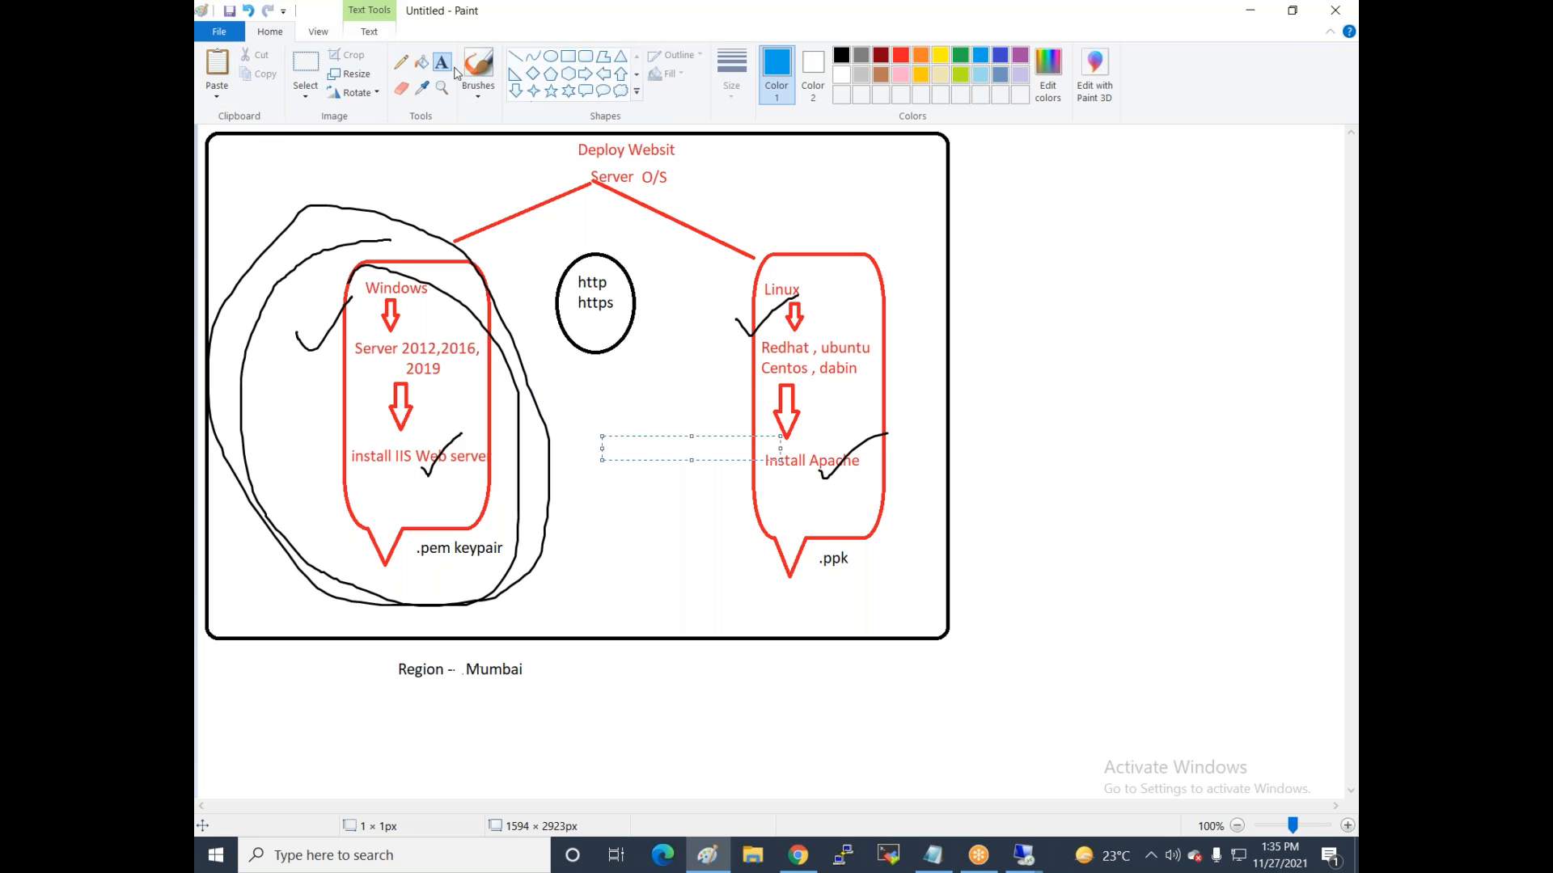
# Underline the Server 2012,2016 line and tick and circle the IIS install step in blue brush.
pyautogui.click(483, 66)
pyautogui.moveTo(362, 367); pyautogui.dragTo(466, 325)
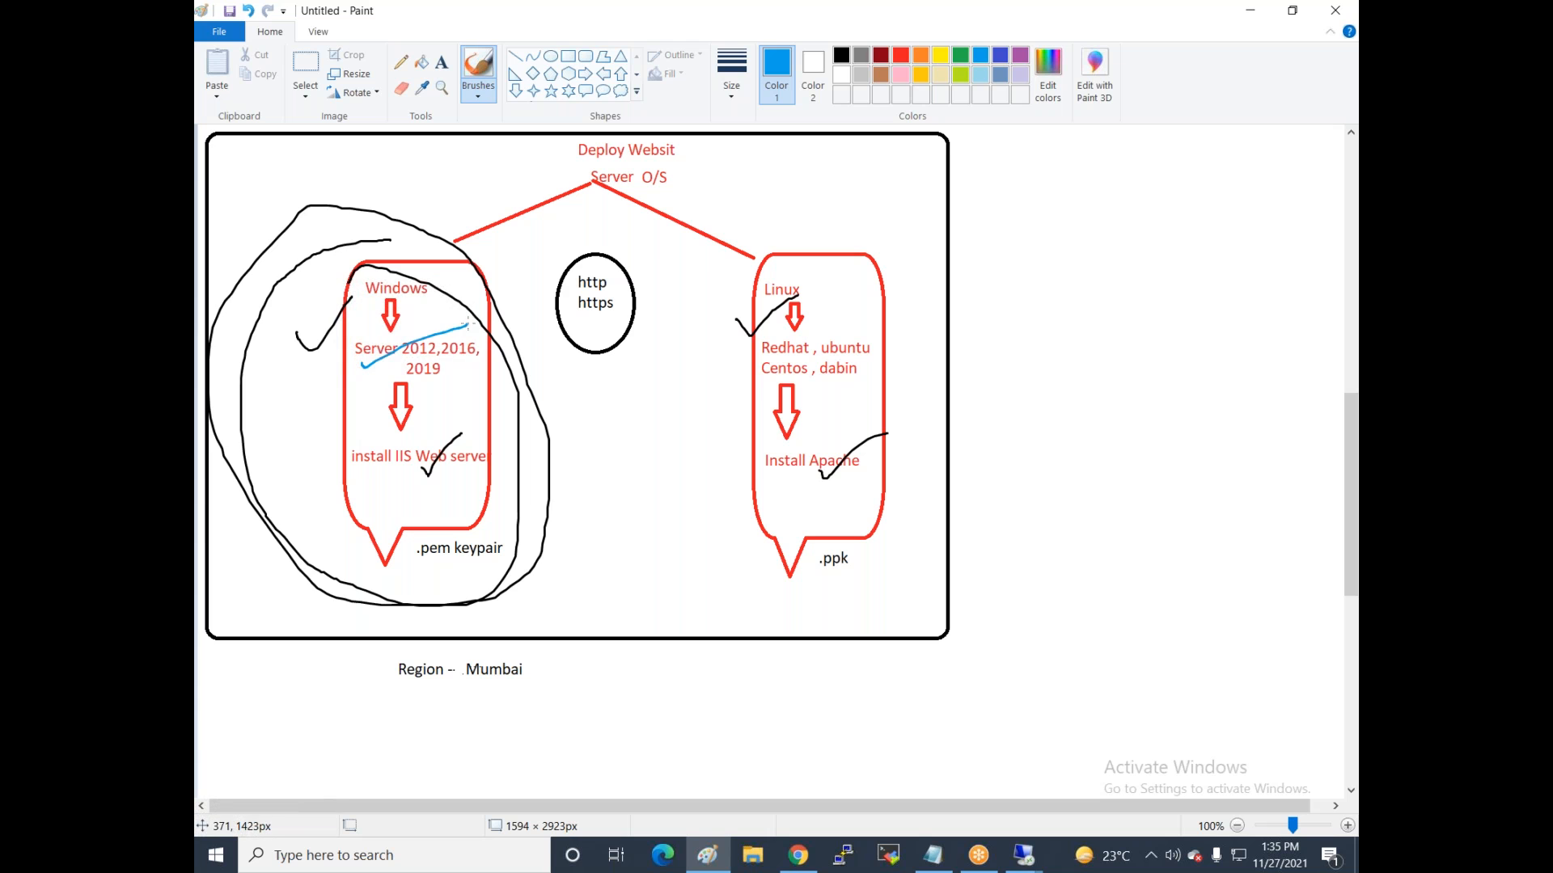
pyautogui.moveTo(374, 473); pyautogui.dragTo(457, 398)
pyautogui.moveTo(389, 438)
pyautogui.mouseDown()
pyautogui.moveTo(352, 436)
pyautogui.moveTo(417, 486)
pyautogui.moveTo(485, 429)
pyautogui.moveTo(384, 433)
pyautogui.mouseUp()
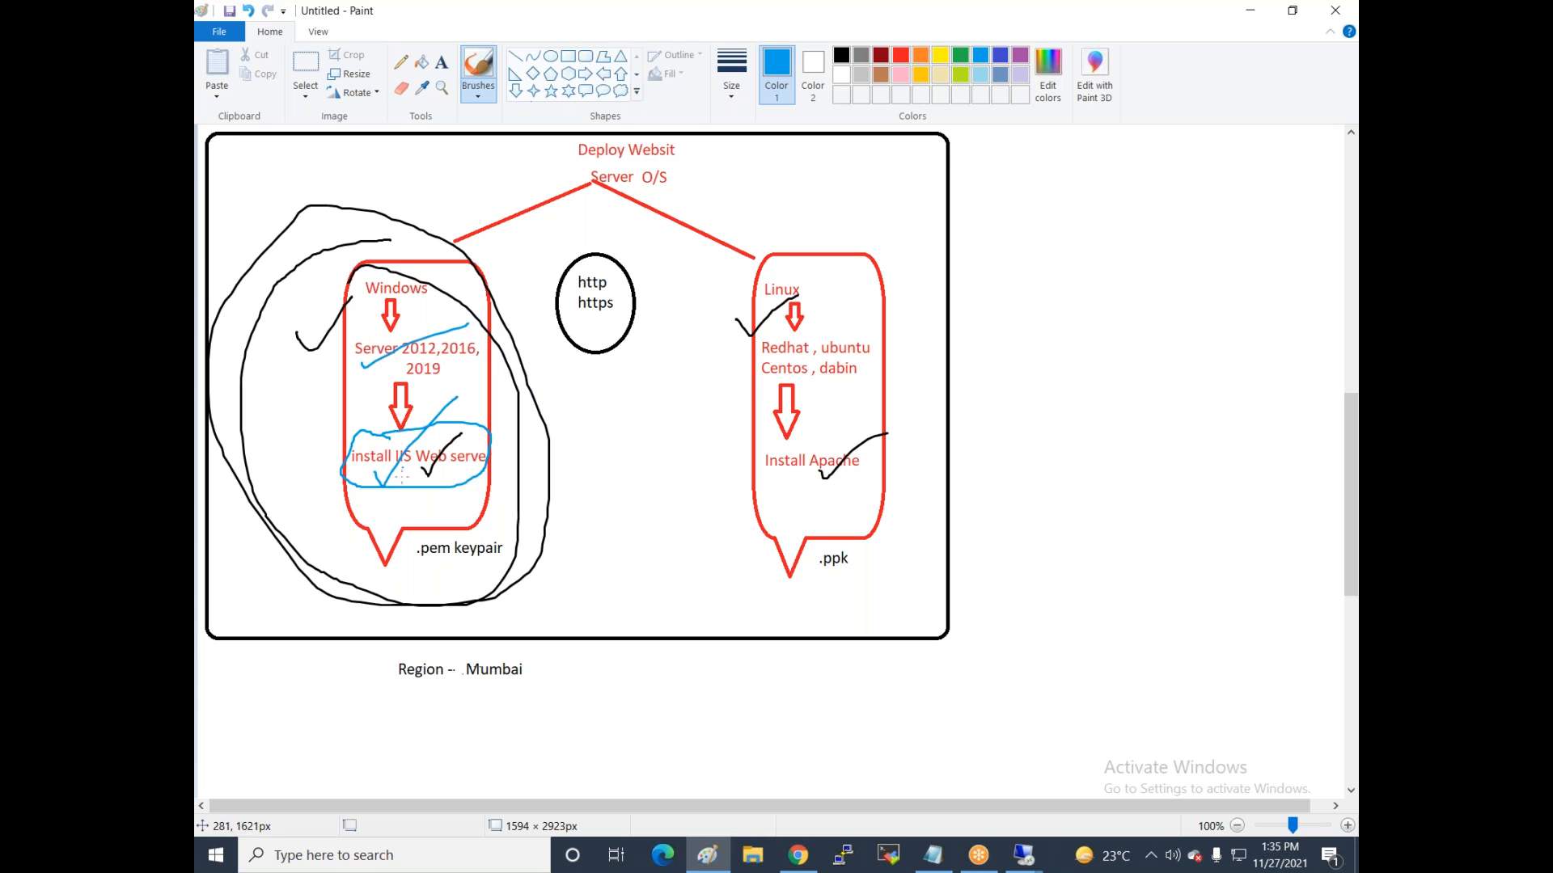
pyautogui.moveTo(379, 491); pyautogui.dragTo(468, 398)
# Switch to the 52.66.197.157 remote session and launch Server Manager from its Start screen.
pyautogui.click(1023, 855)
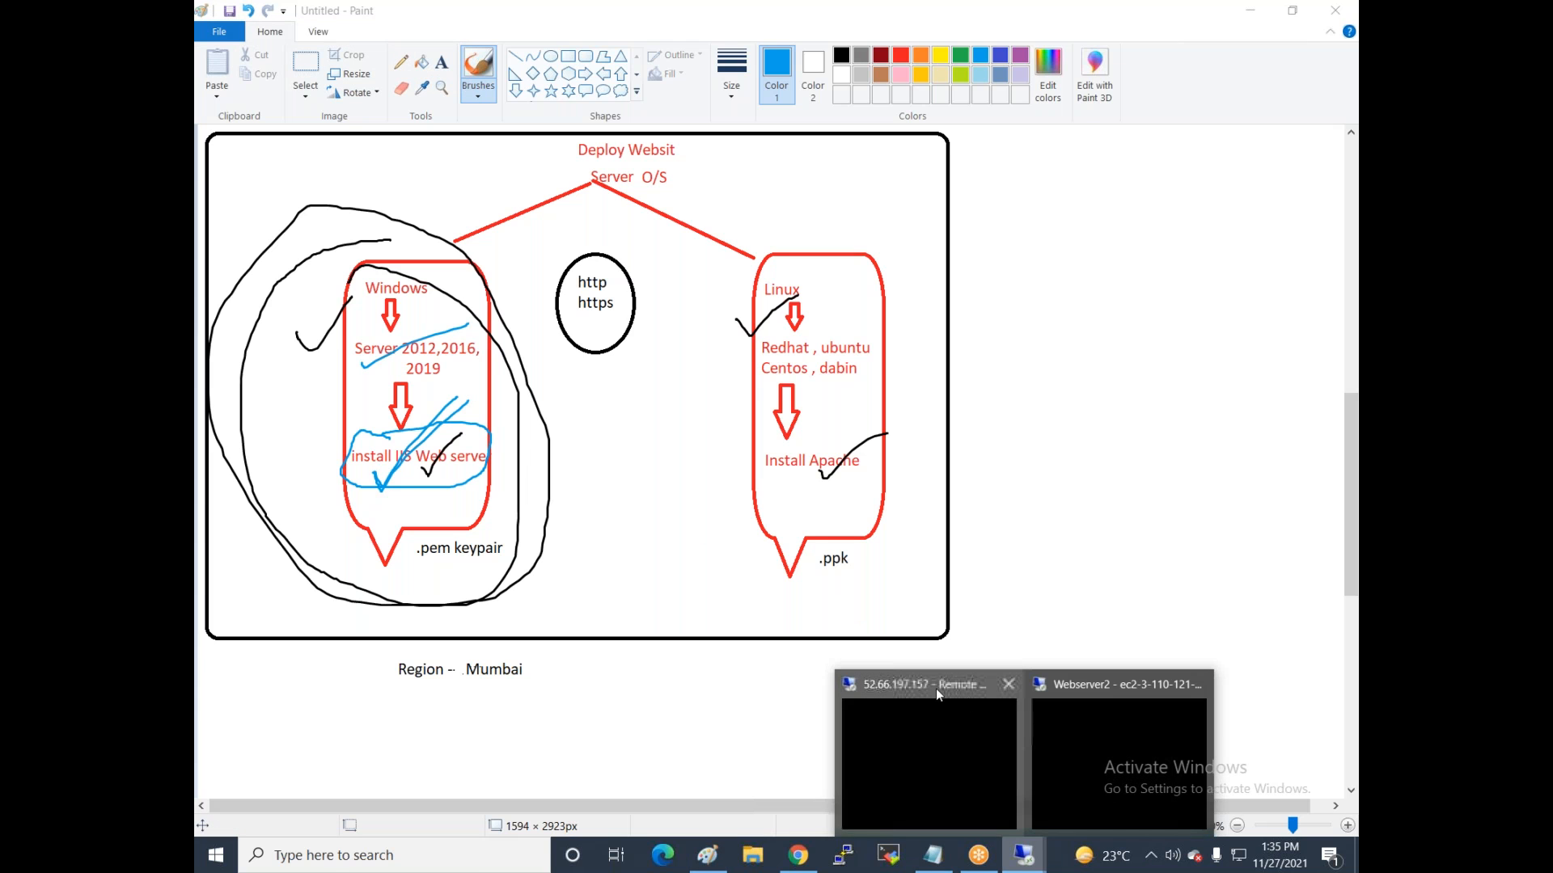
pyautogui.click(910, 759)
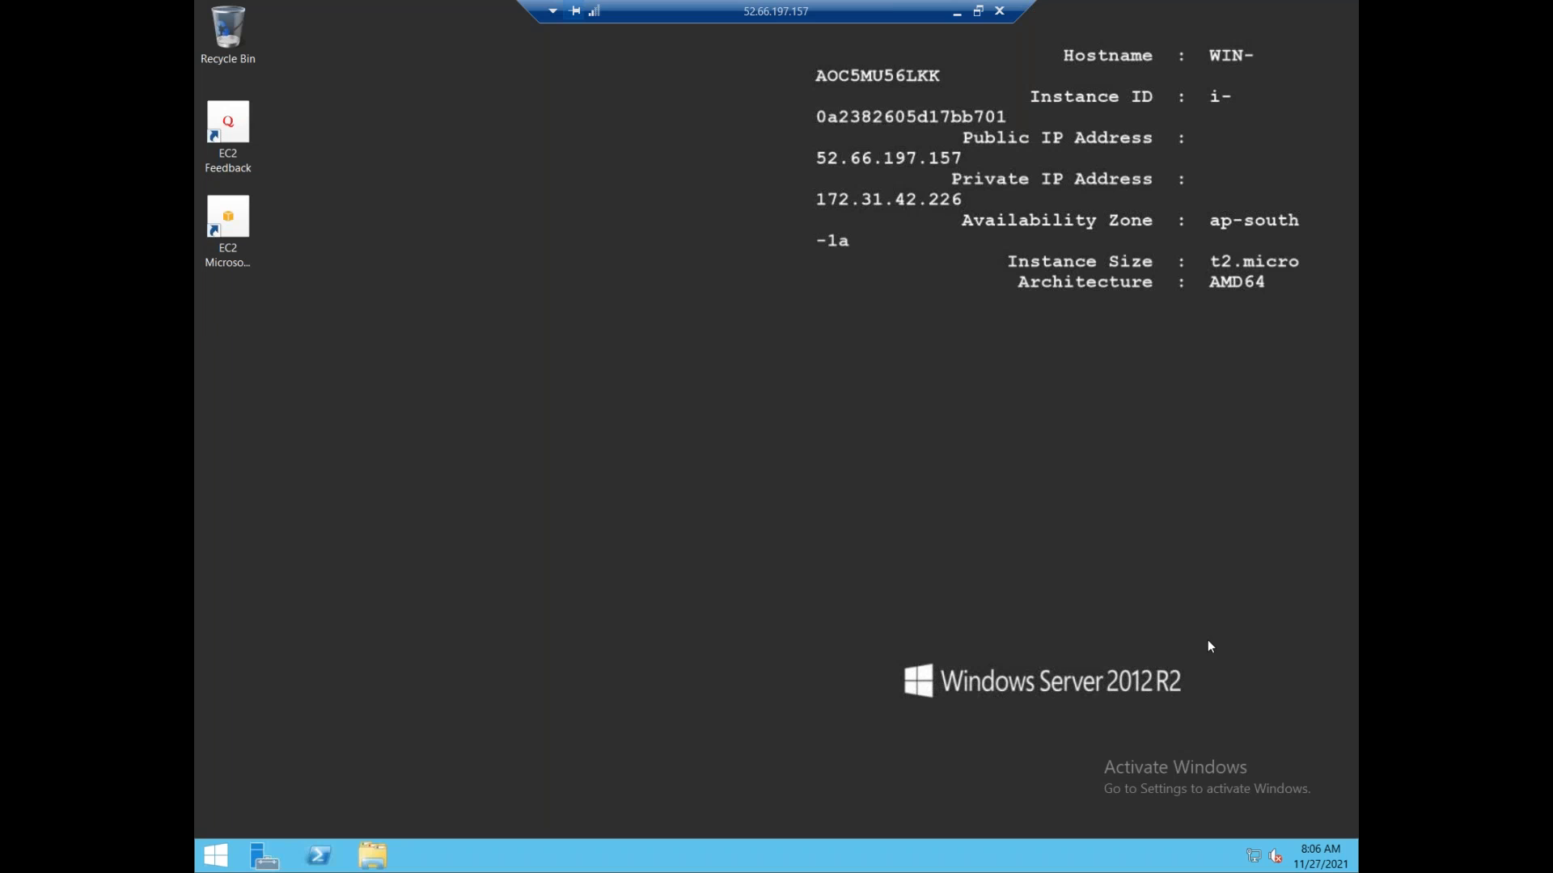
pyautogui.click(213, 858)
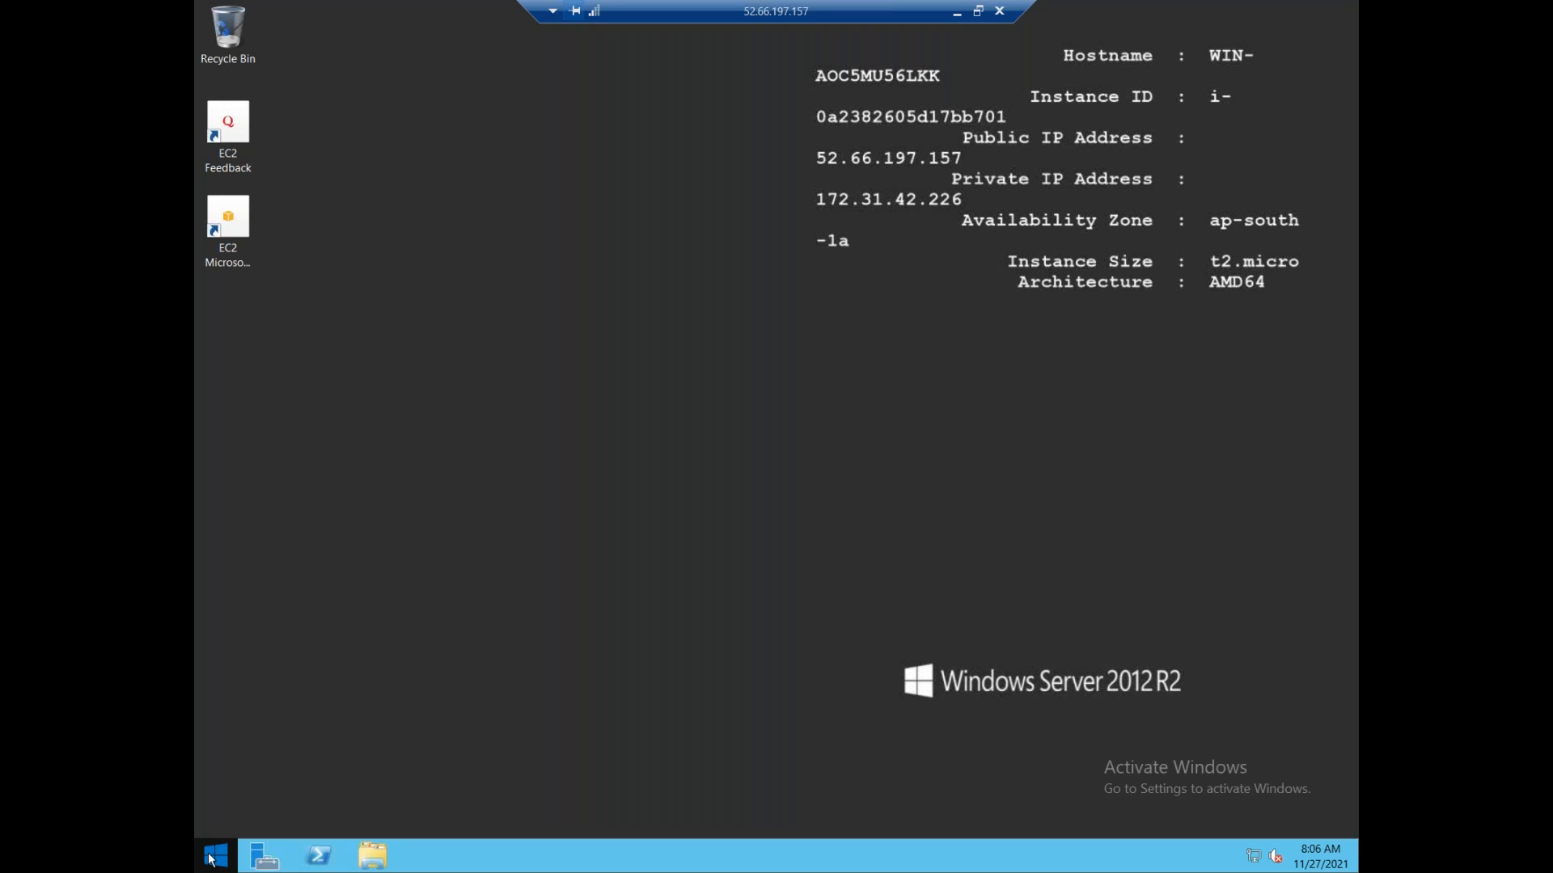
pyautogui.click(212, 859)
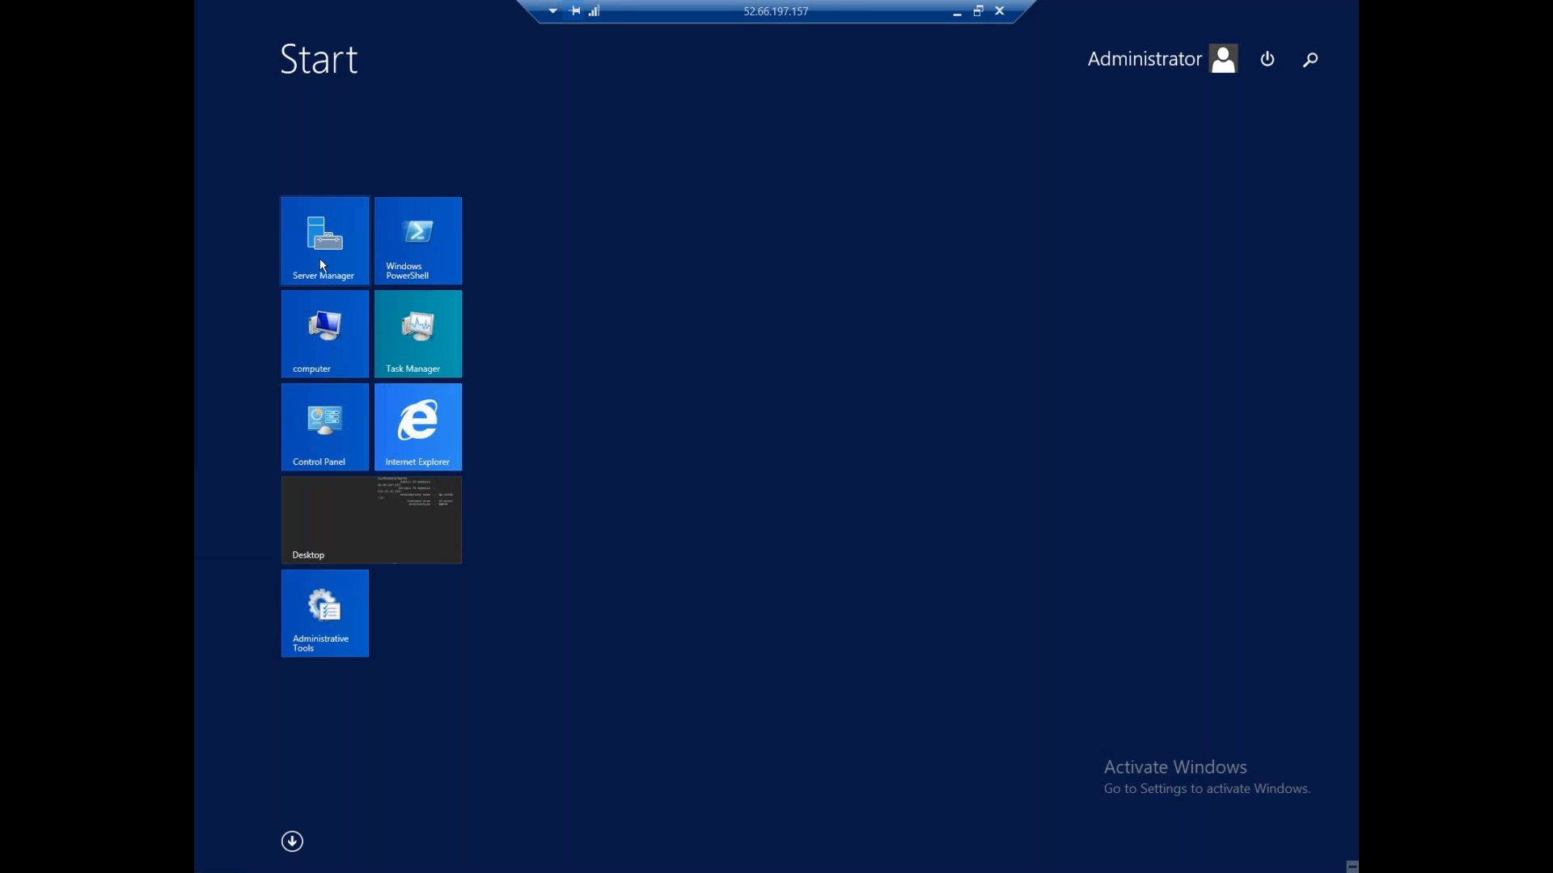
pyautogui.click(321, 265)
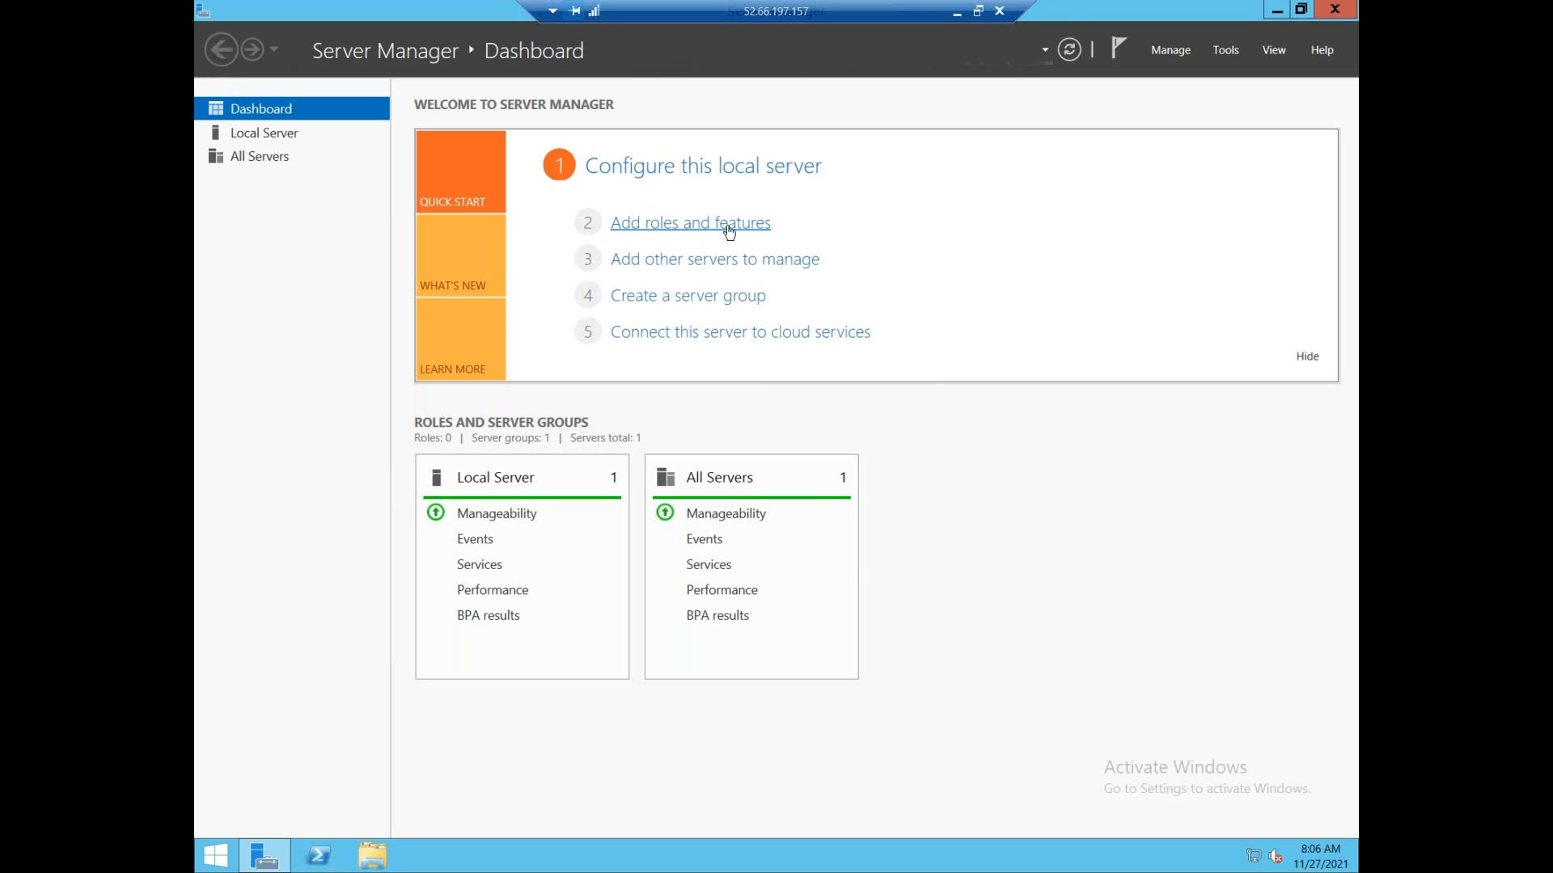
# In Add Roles and Features, select Web Server (IIS) with its management tools on the local server.
pyautogui.click(760, 231)
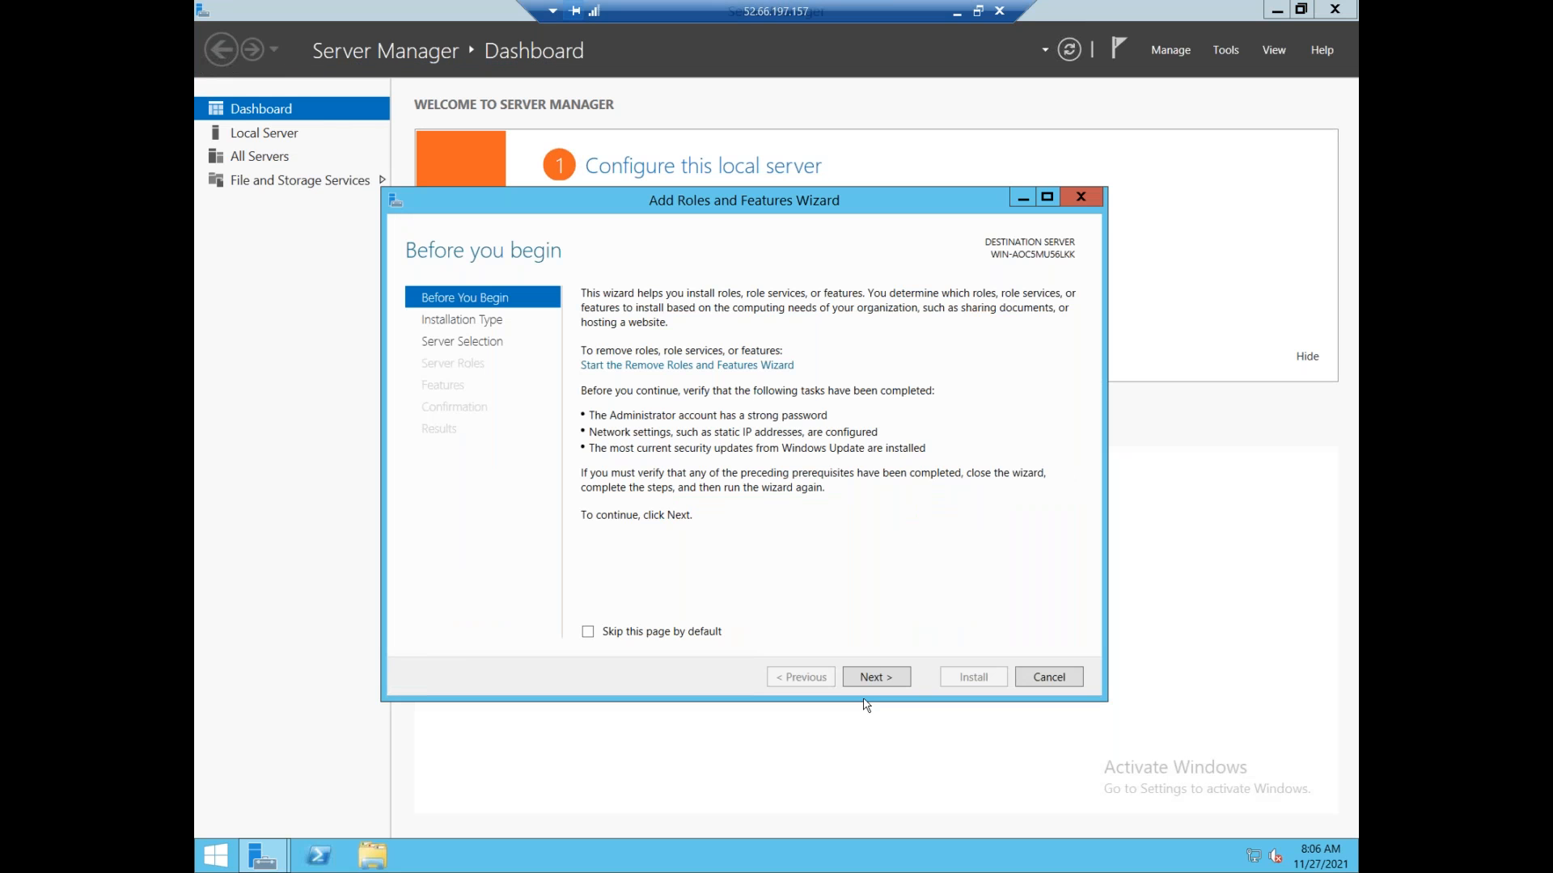
pyautogui.click(865, 681)
pyautogui.click(865, 681)
pyautogui.click(867, 679)
pyautogui.scroll(-2, 679, 463)
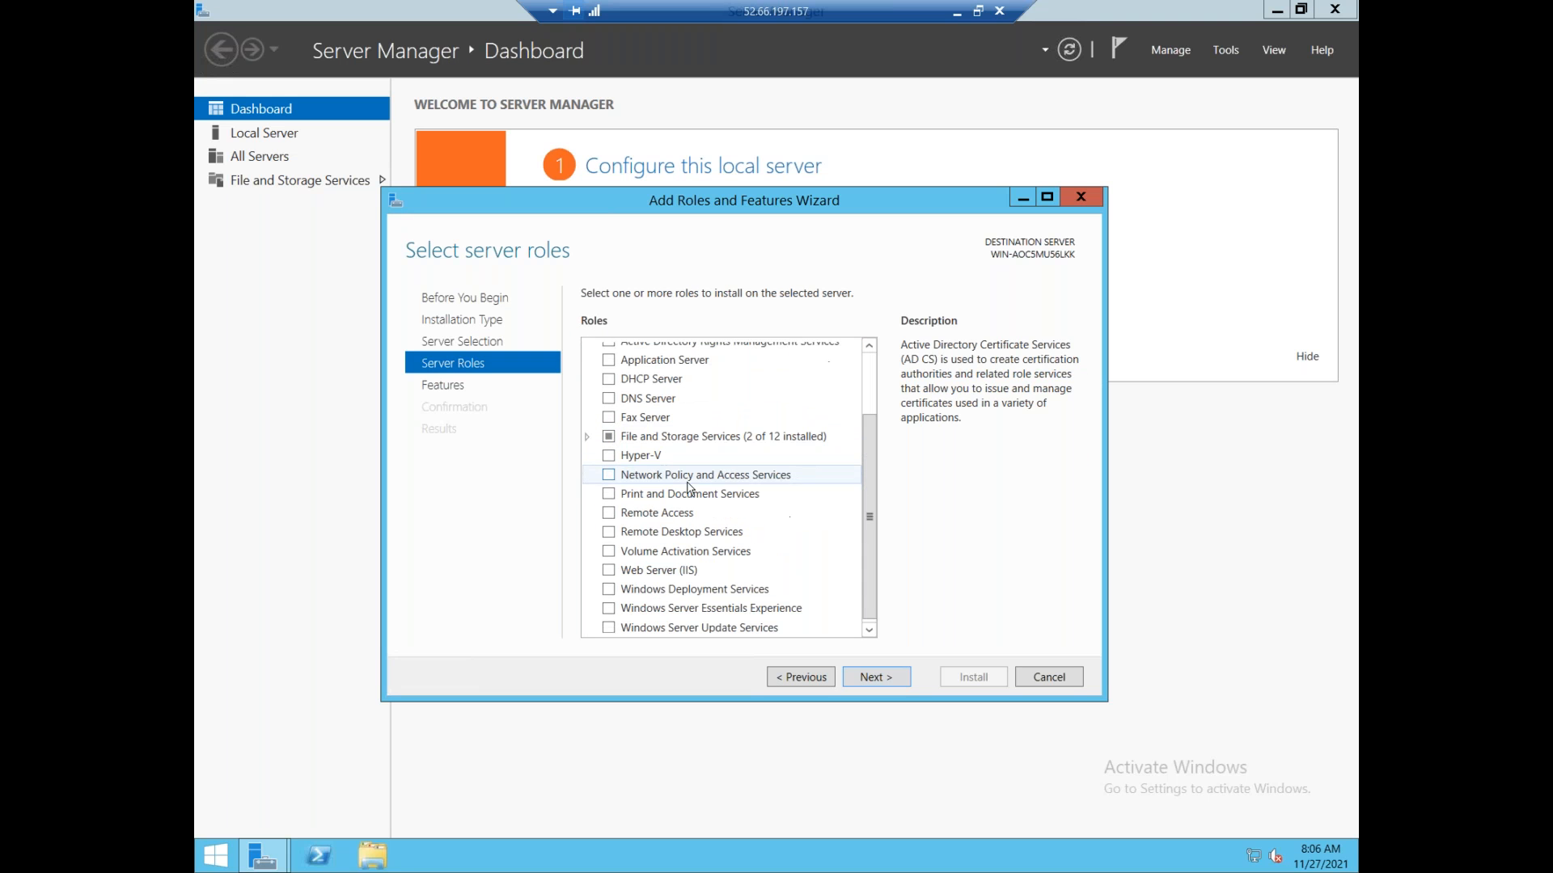
pyautogui.click(608, 572)
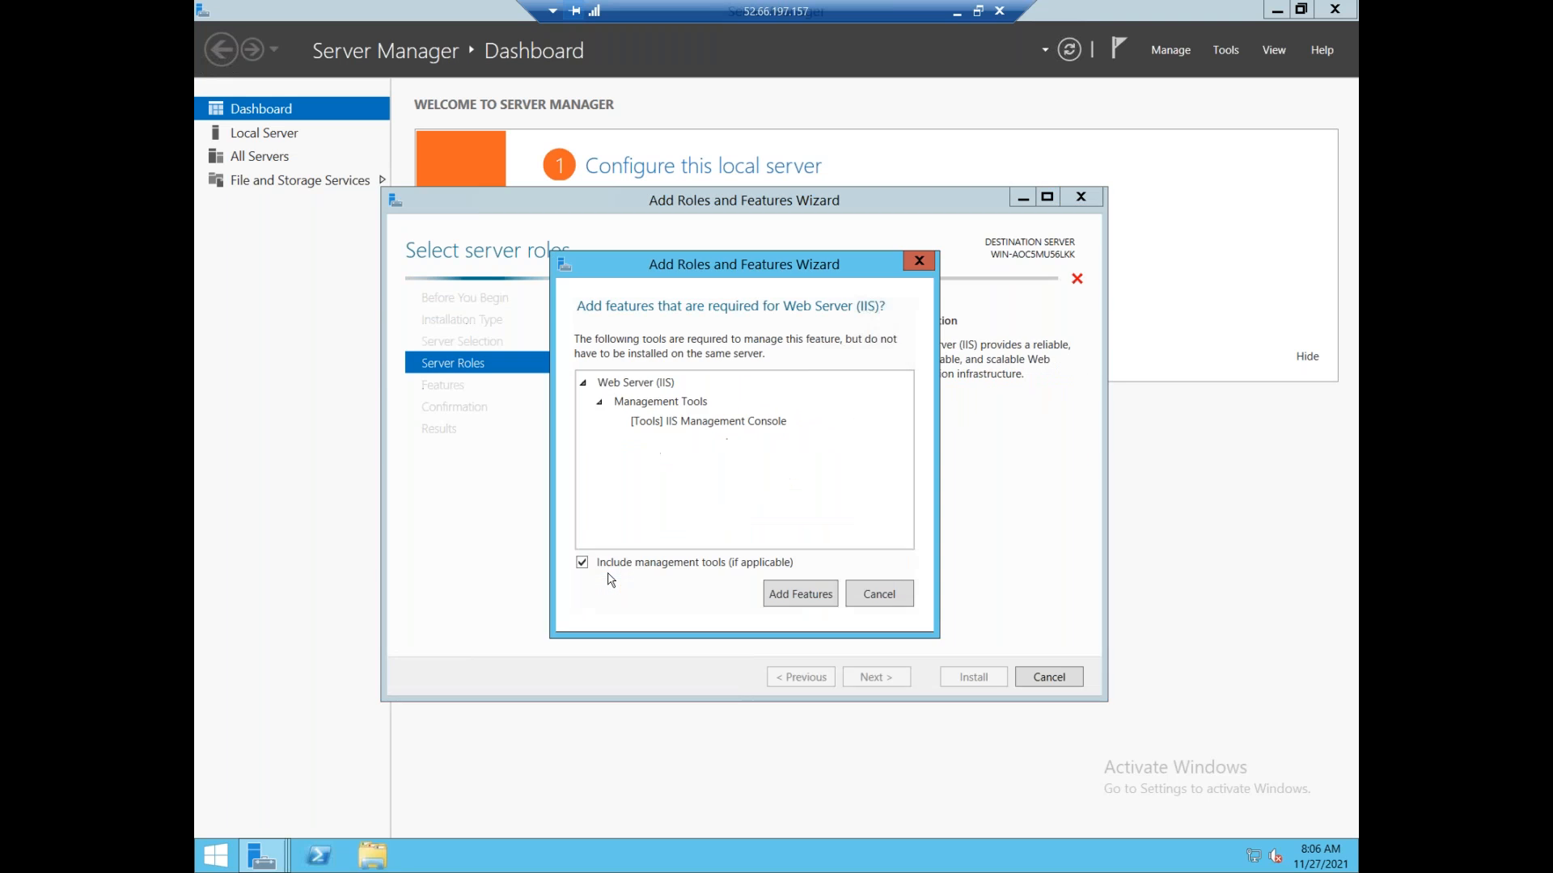
pyautogui.click(803, 595)
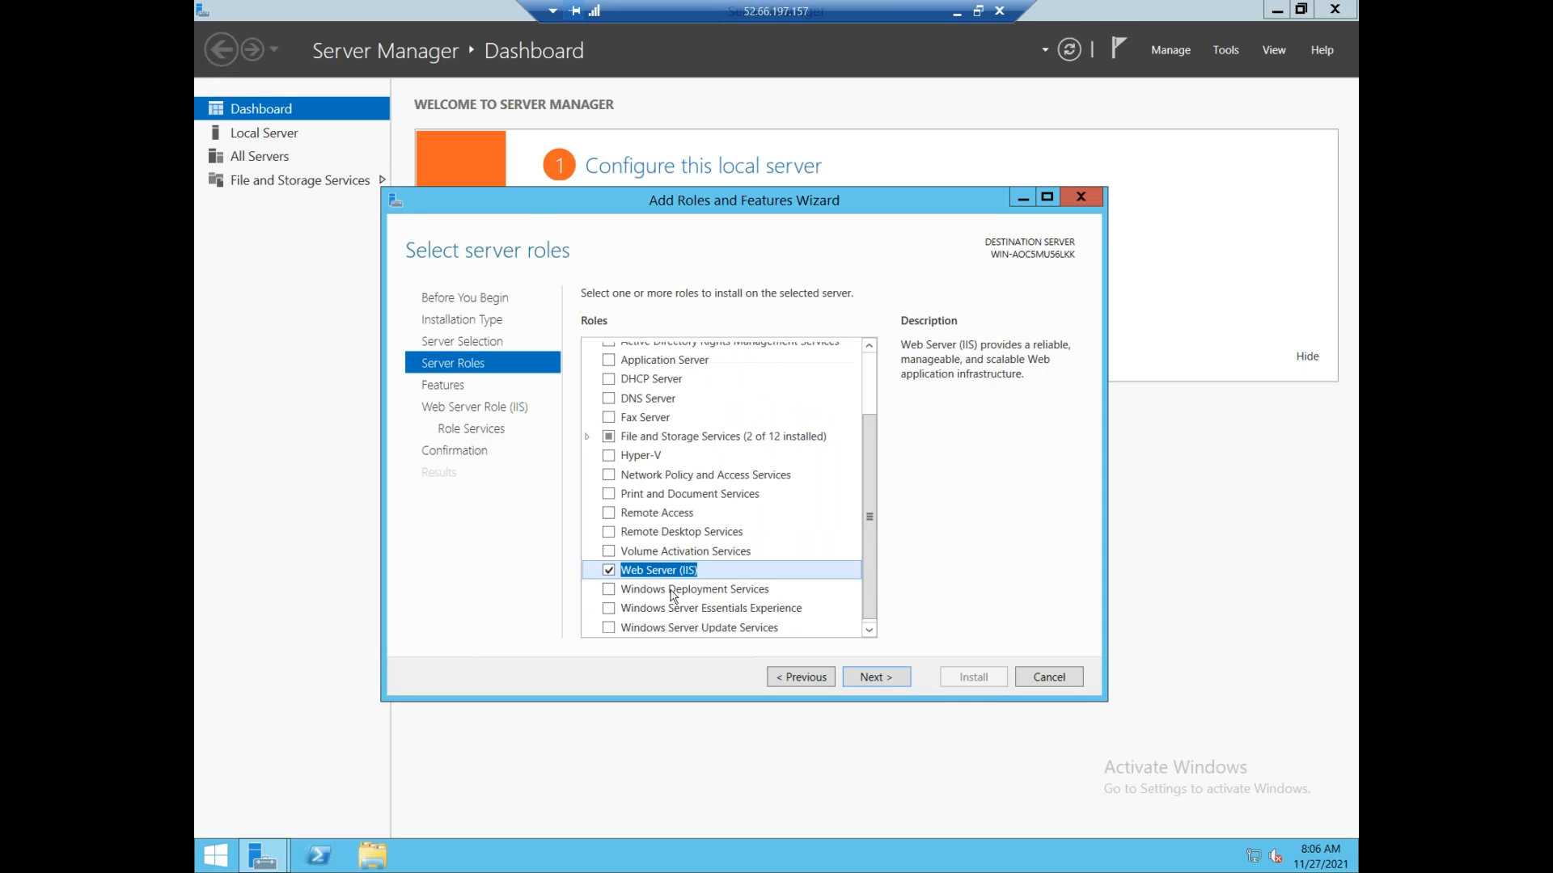
pyautogui.click(902, 678)
pyautogui.click(902, 678)
pyautogui.click(901, 677)
pyautogui.click(902, 678)
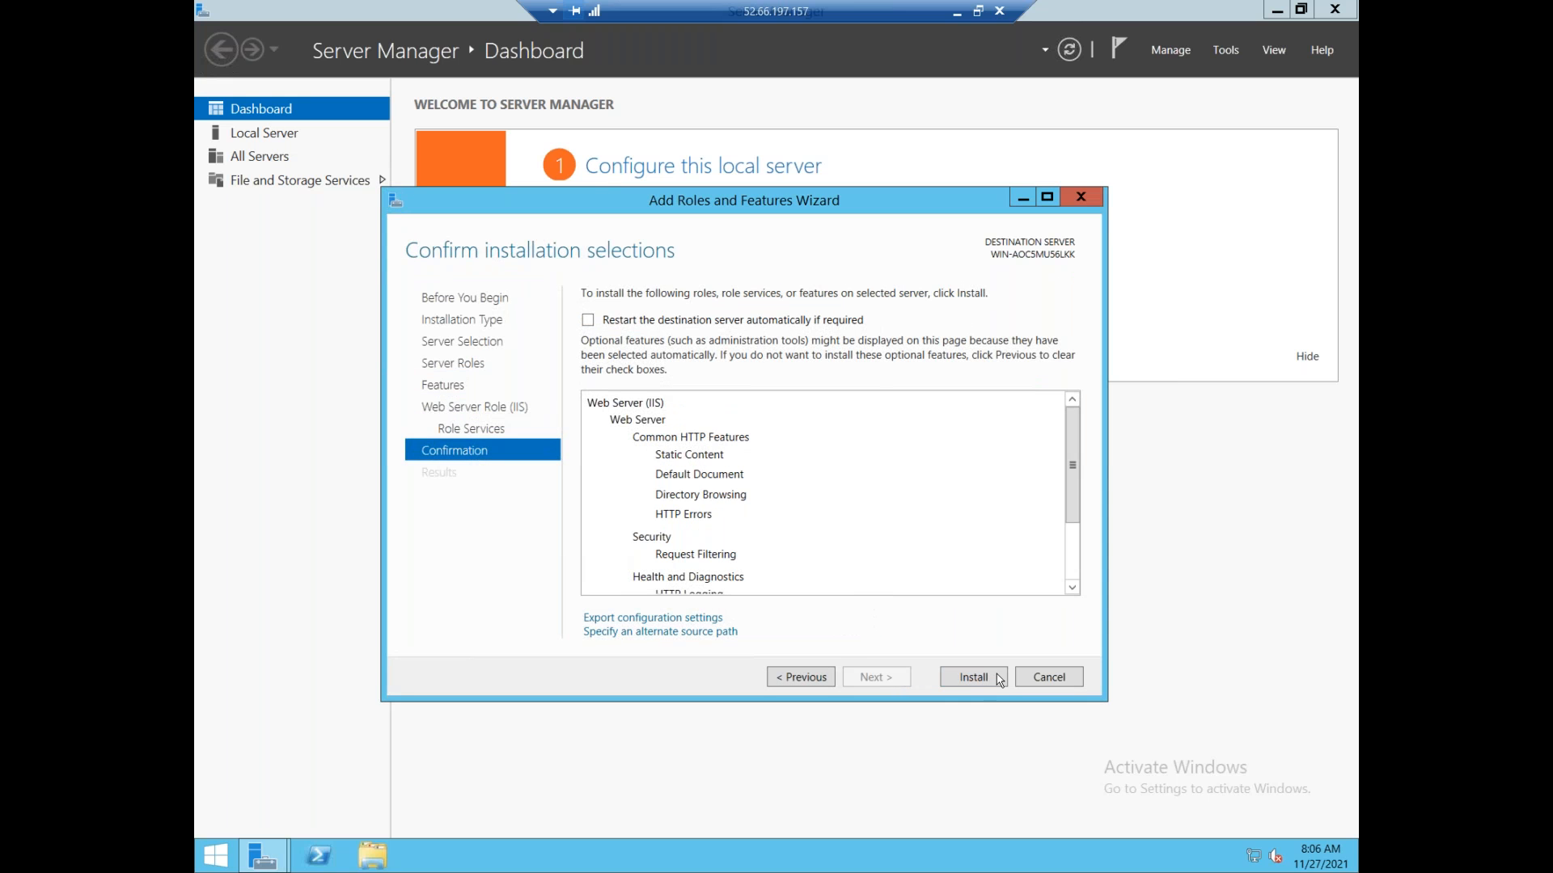
# Begin the IIS installation, then browse the remote server's Local Disk (C:) in File Explorer.
pyautogui.click(964, 679)
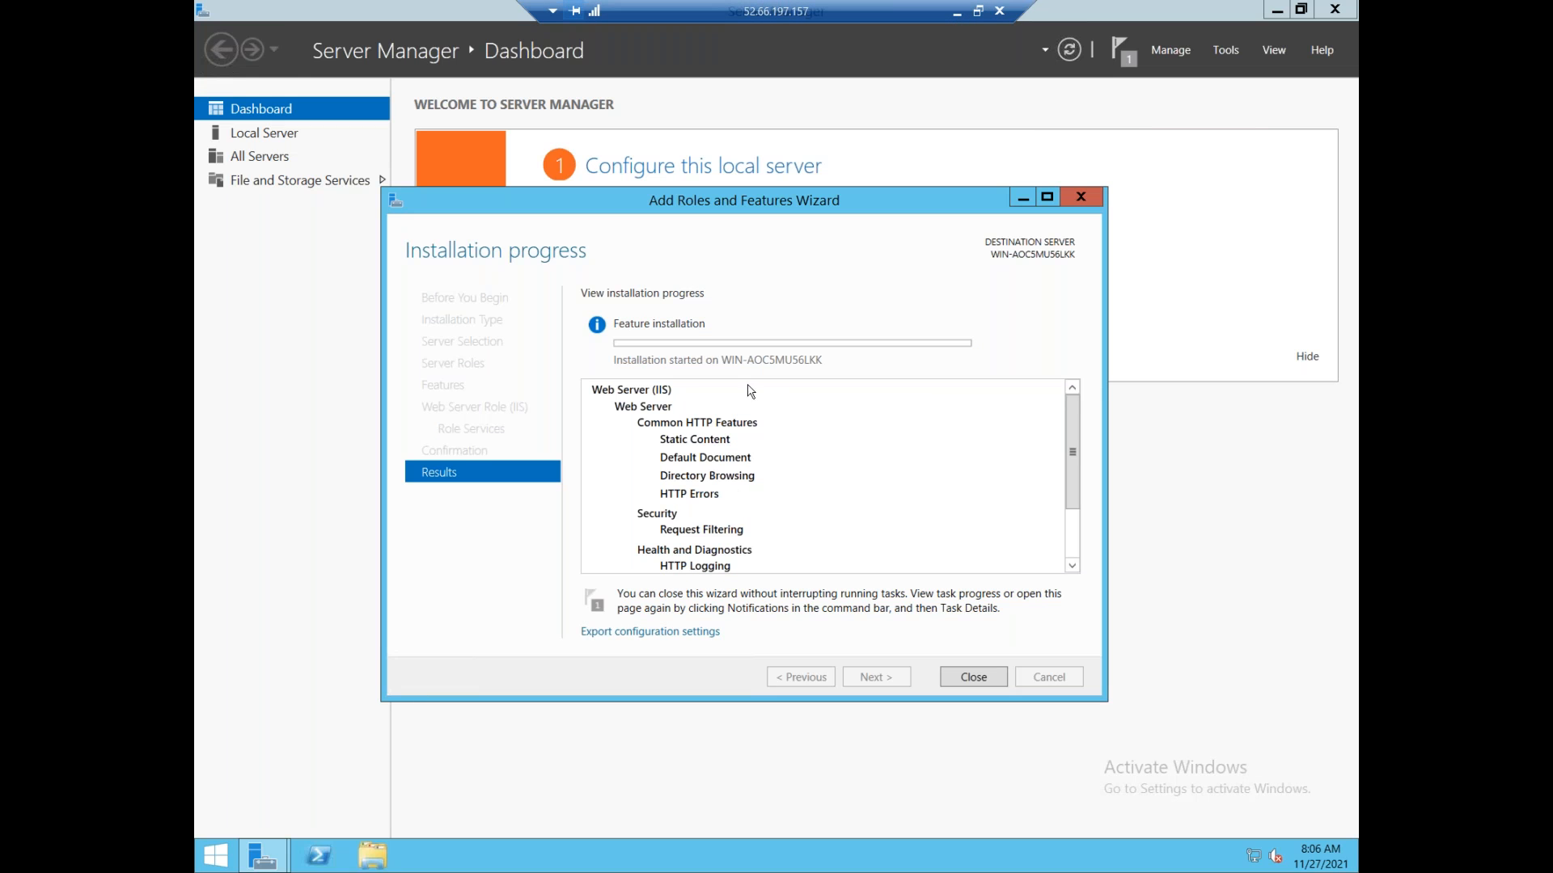
pyautogui.click(374, 859)
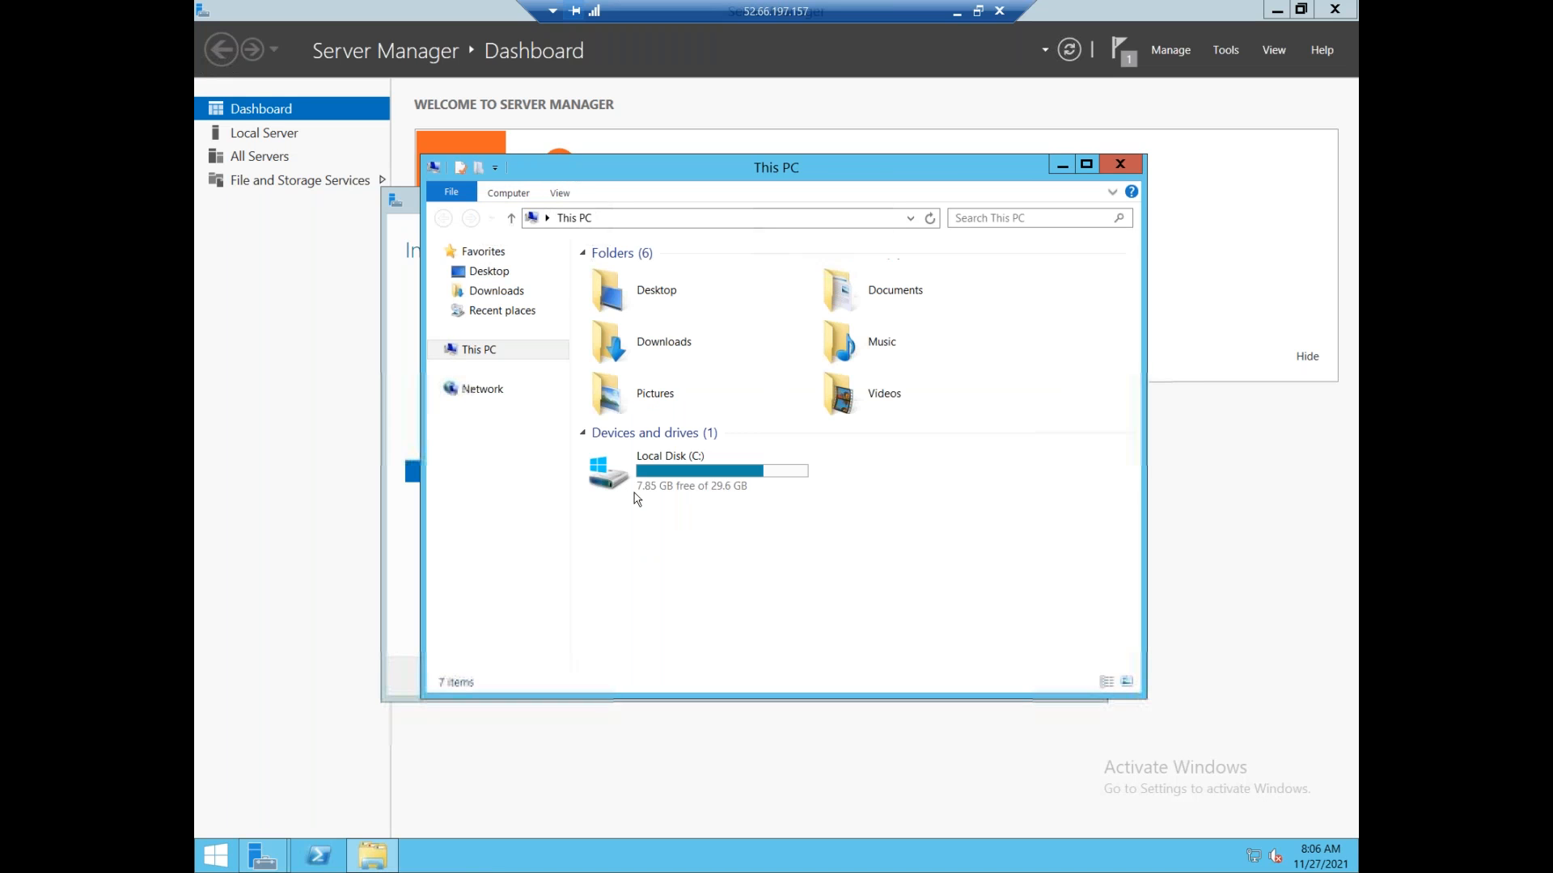
pyautogui.click(684, 492)
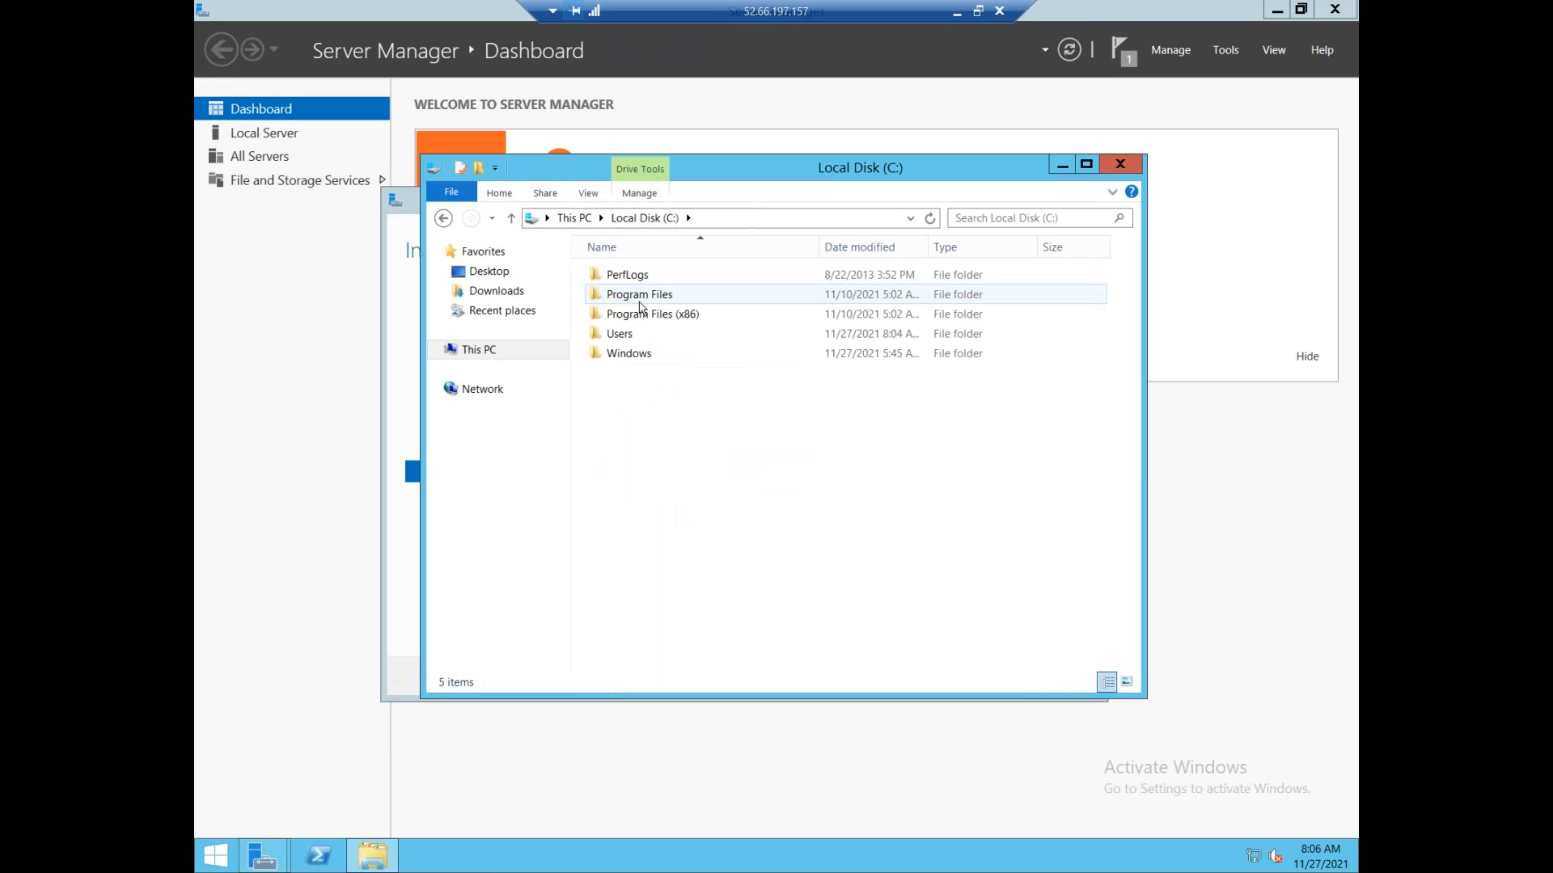
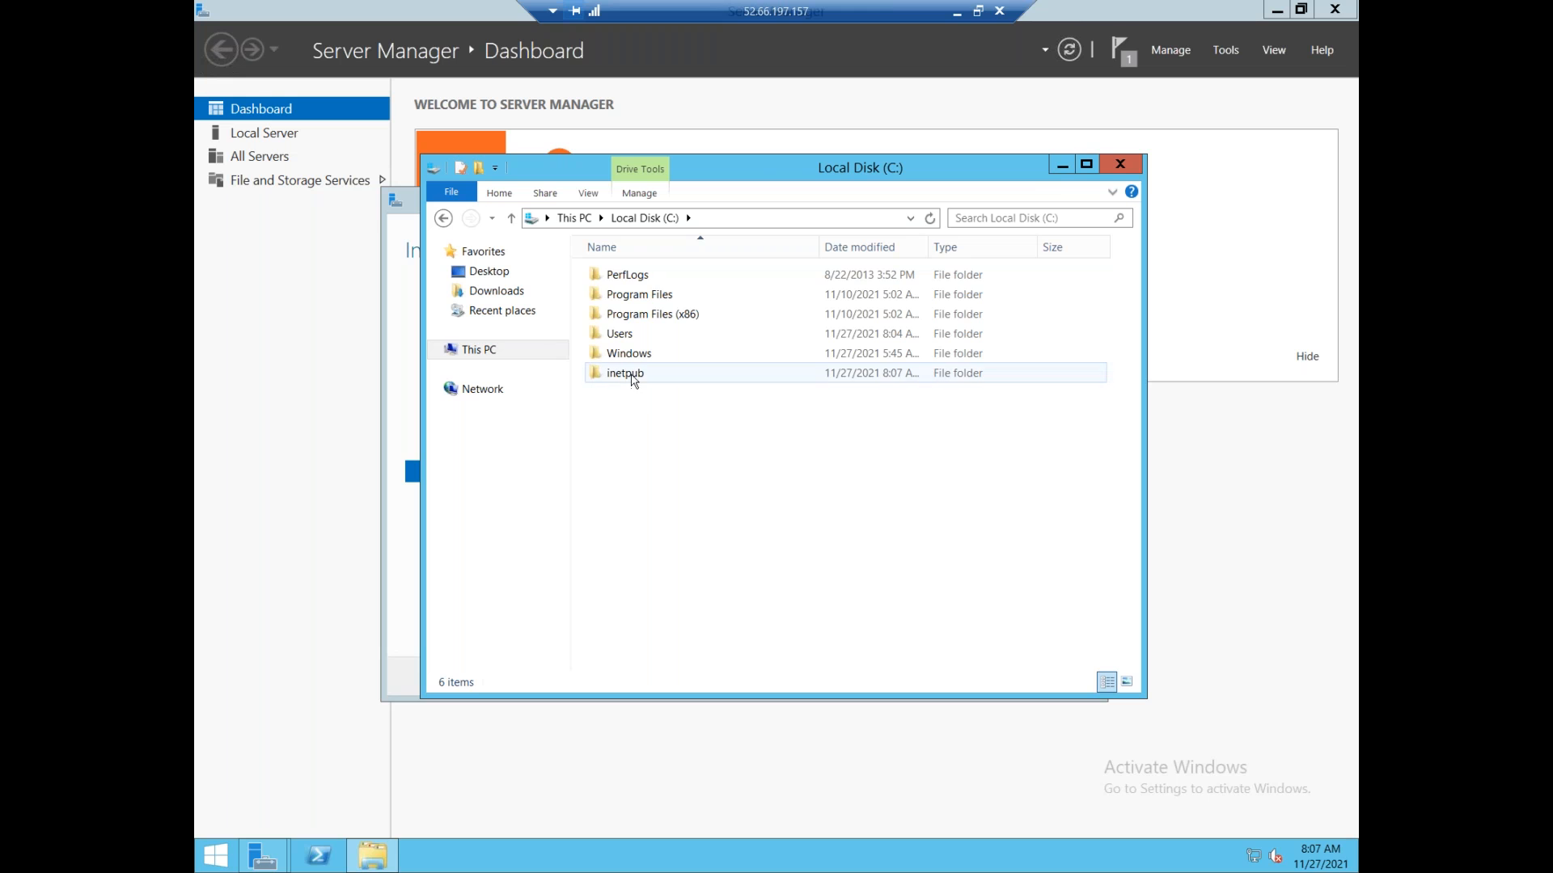
# Open C:\inetpub\wwwroot\iis-85.png in Paint.
pyautogui.doubleClick(634, 375)
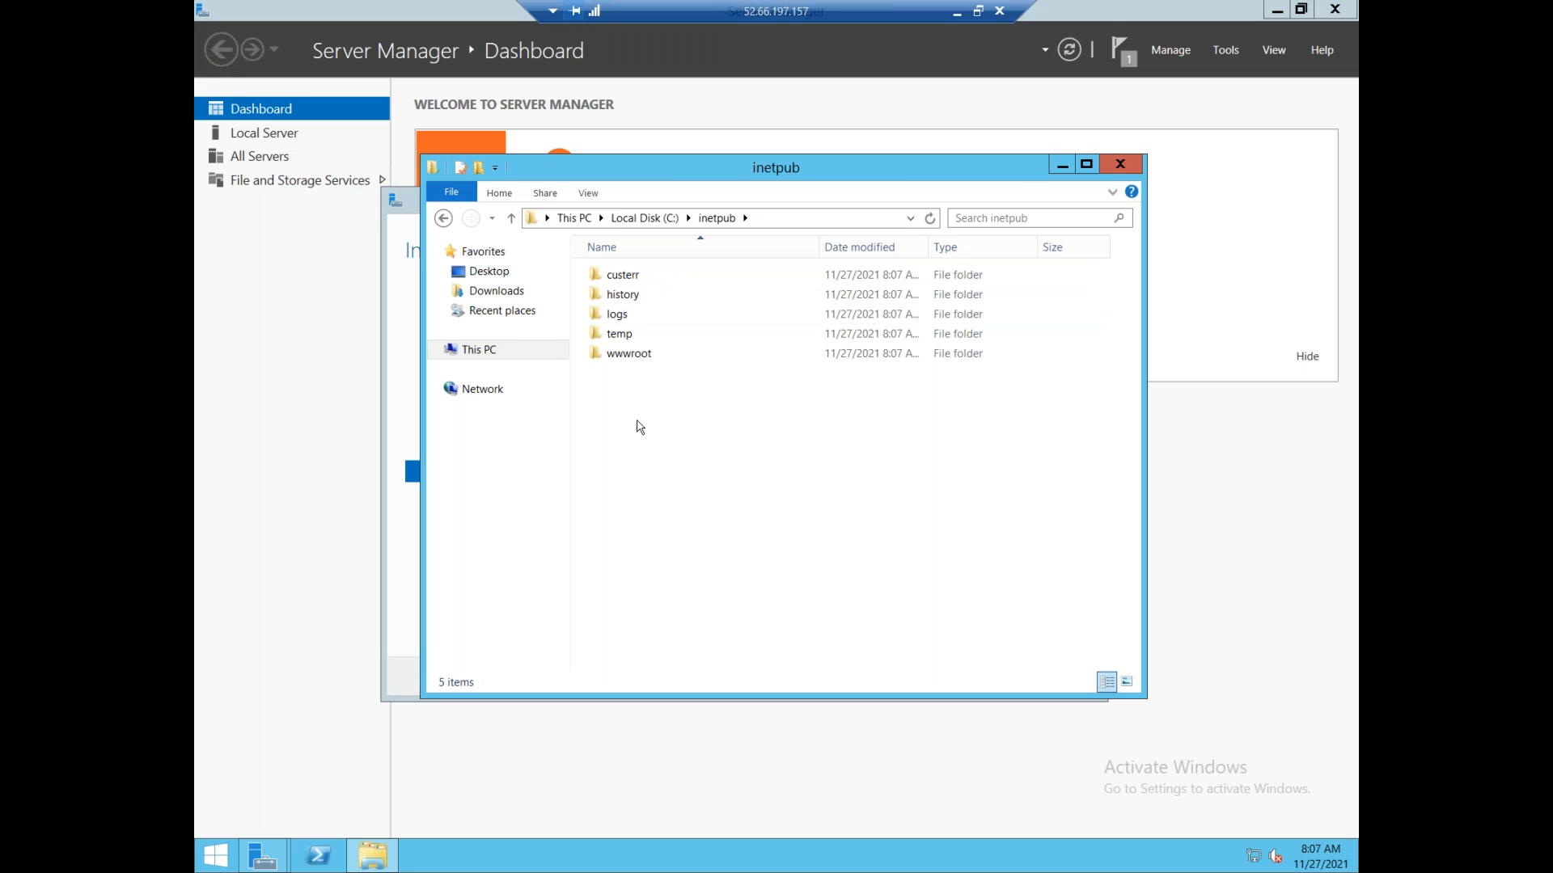
pyautogui.doubleClick(634, 361)
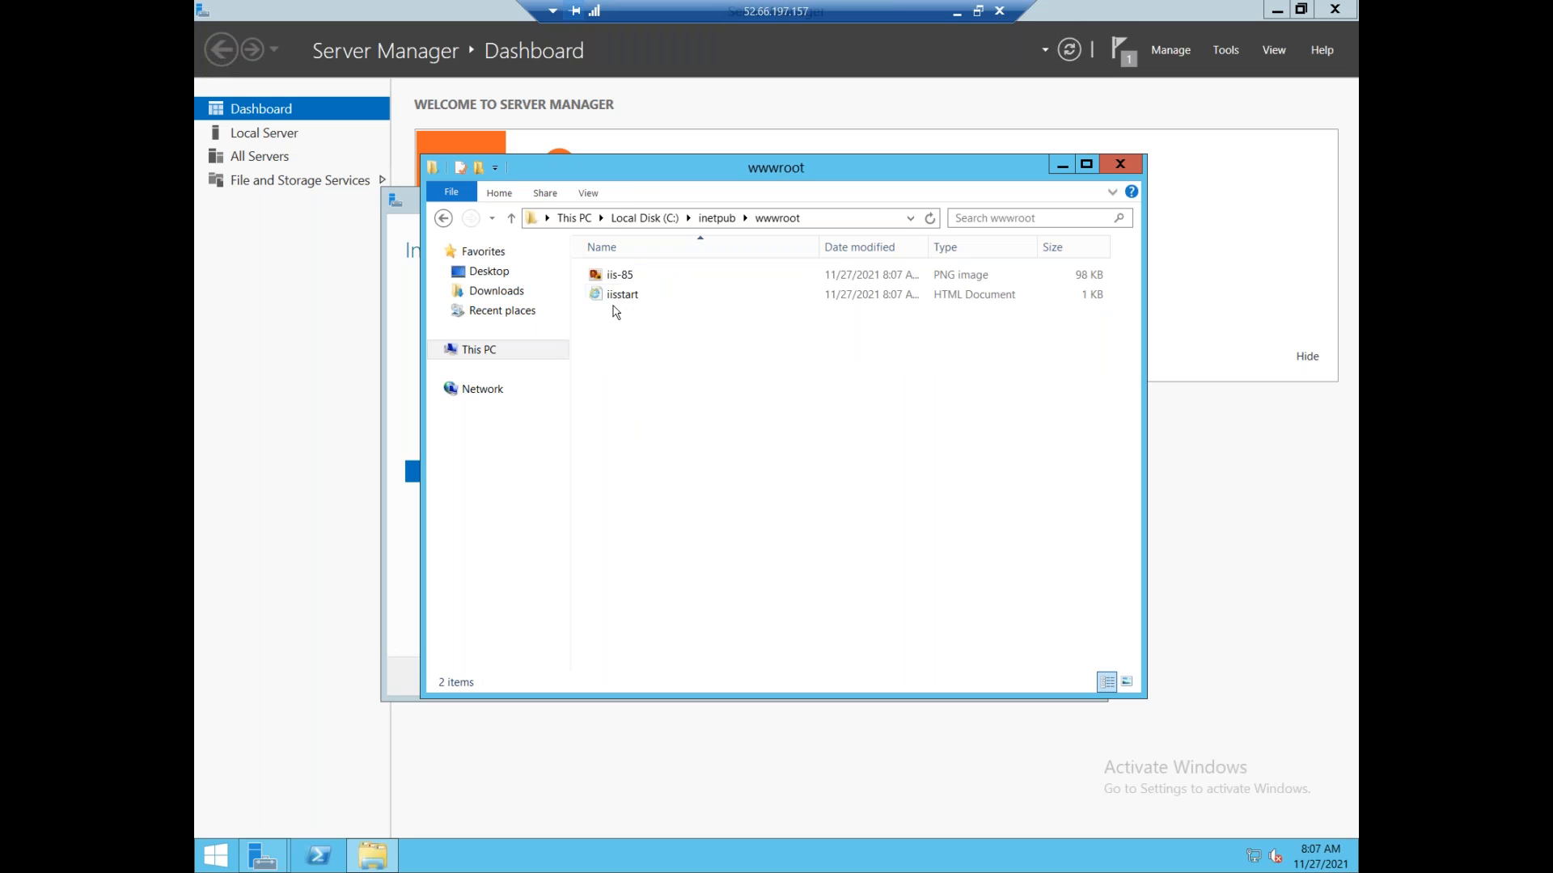
pyautogui.doubleClick(617, 275)
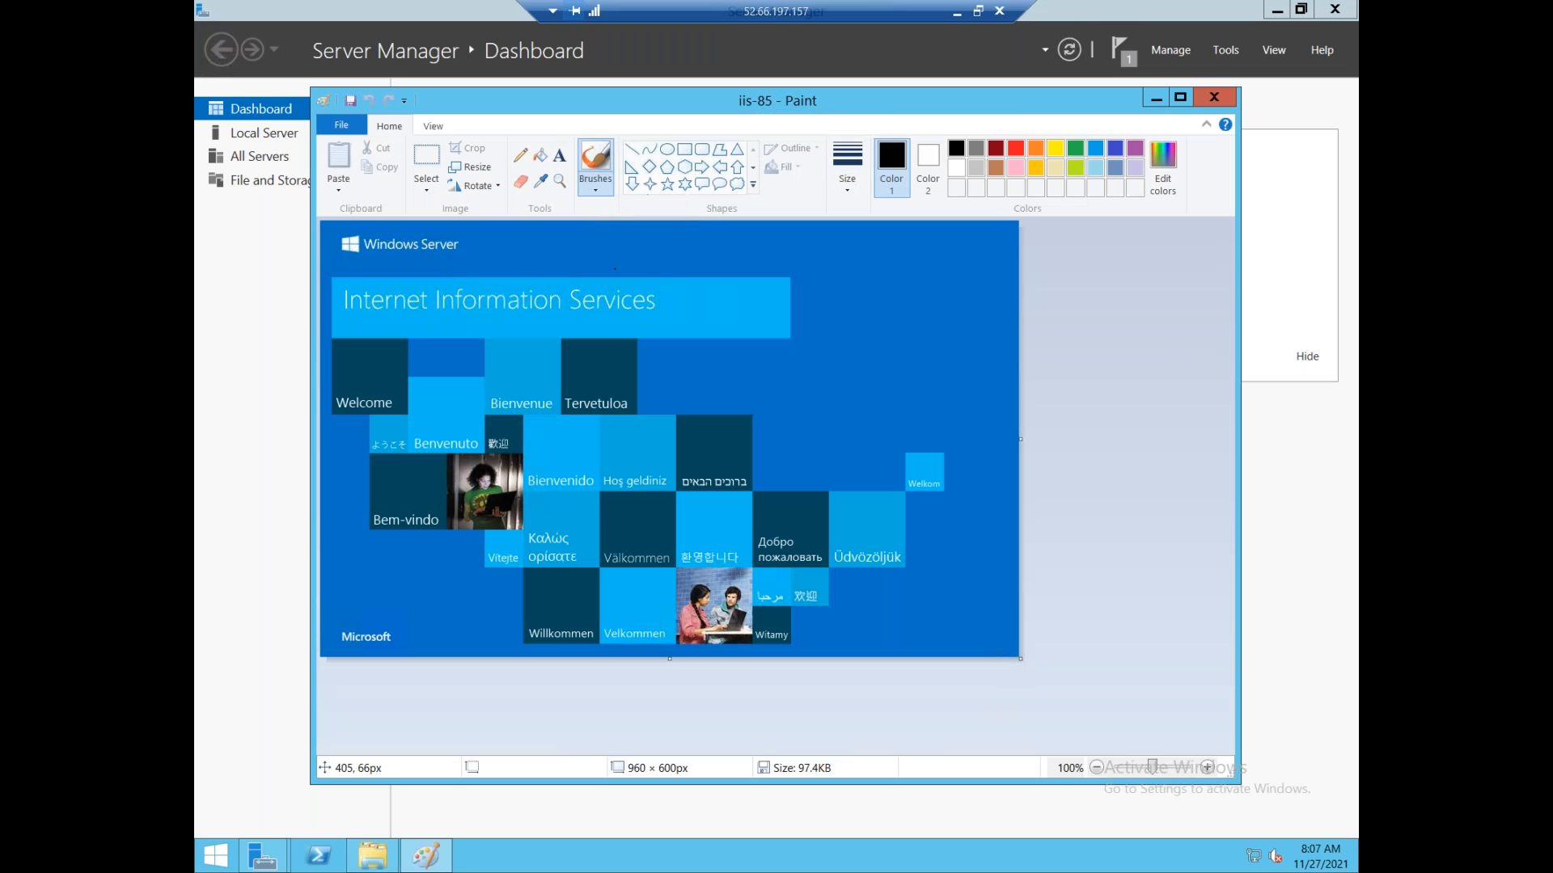
# Fill seven welcome tiles and the IIS banner purple with the Fill tool.
pyautogui.click(1135, 148)
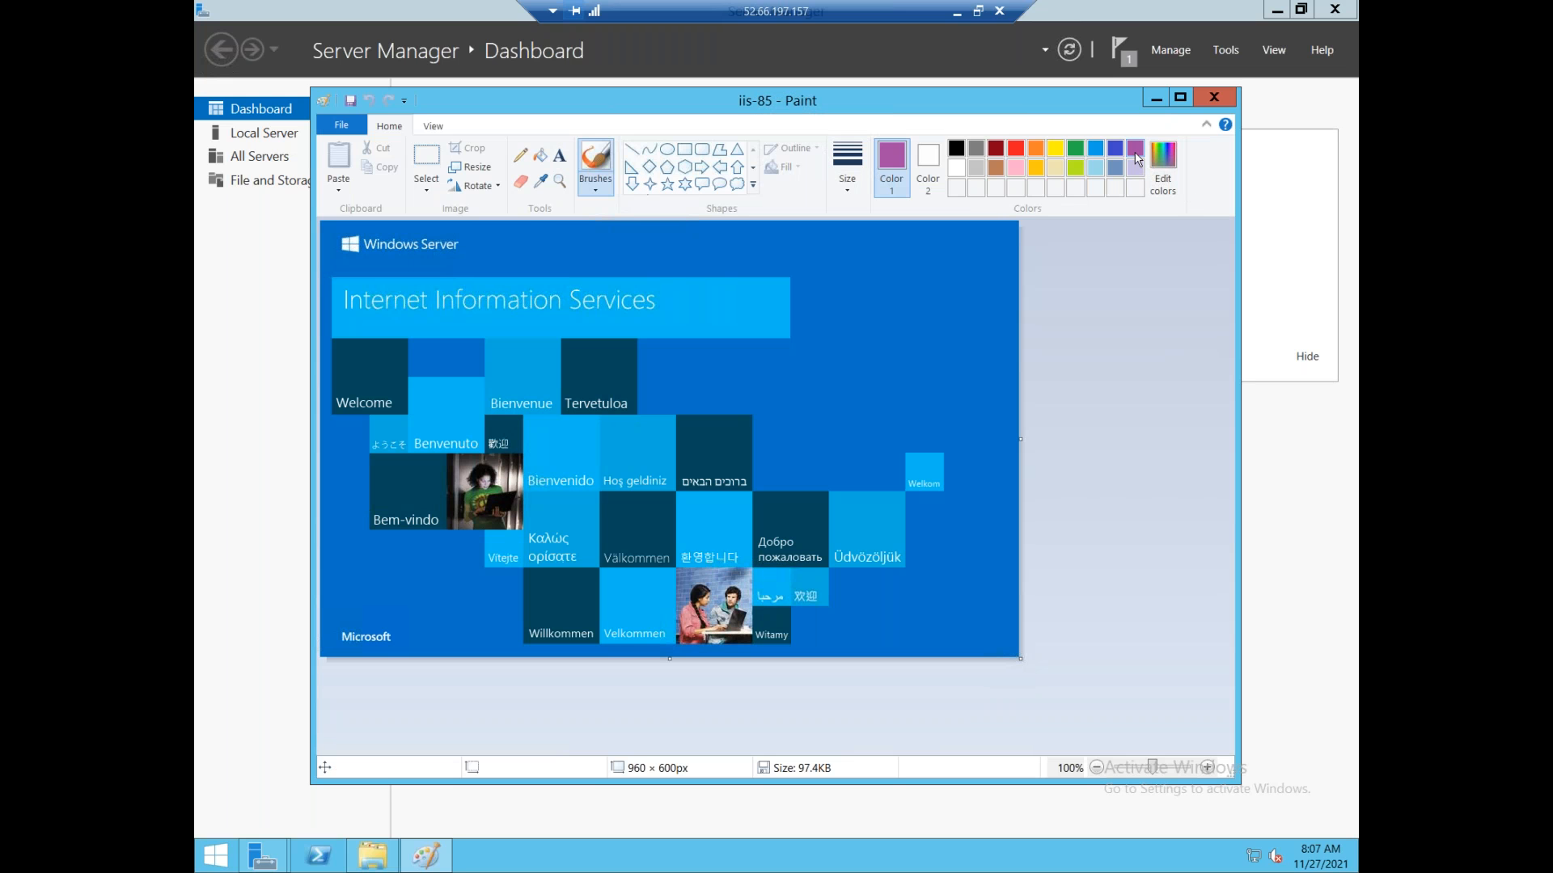
pyautogui.click(540, 155)
pyautogui.click(748, 455)
pyautogui.click(623, 443)
pyautogui.click(558, 529)
pyautogui.click(466, 393)
pyautogui.click(553, 321)
pyautogui.click(590, 380)
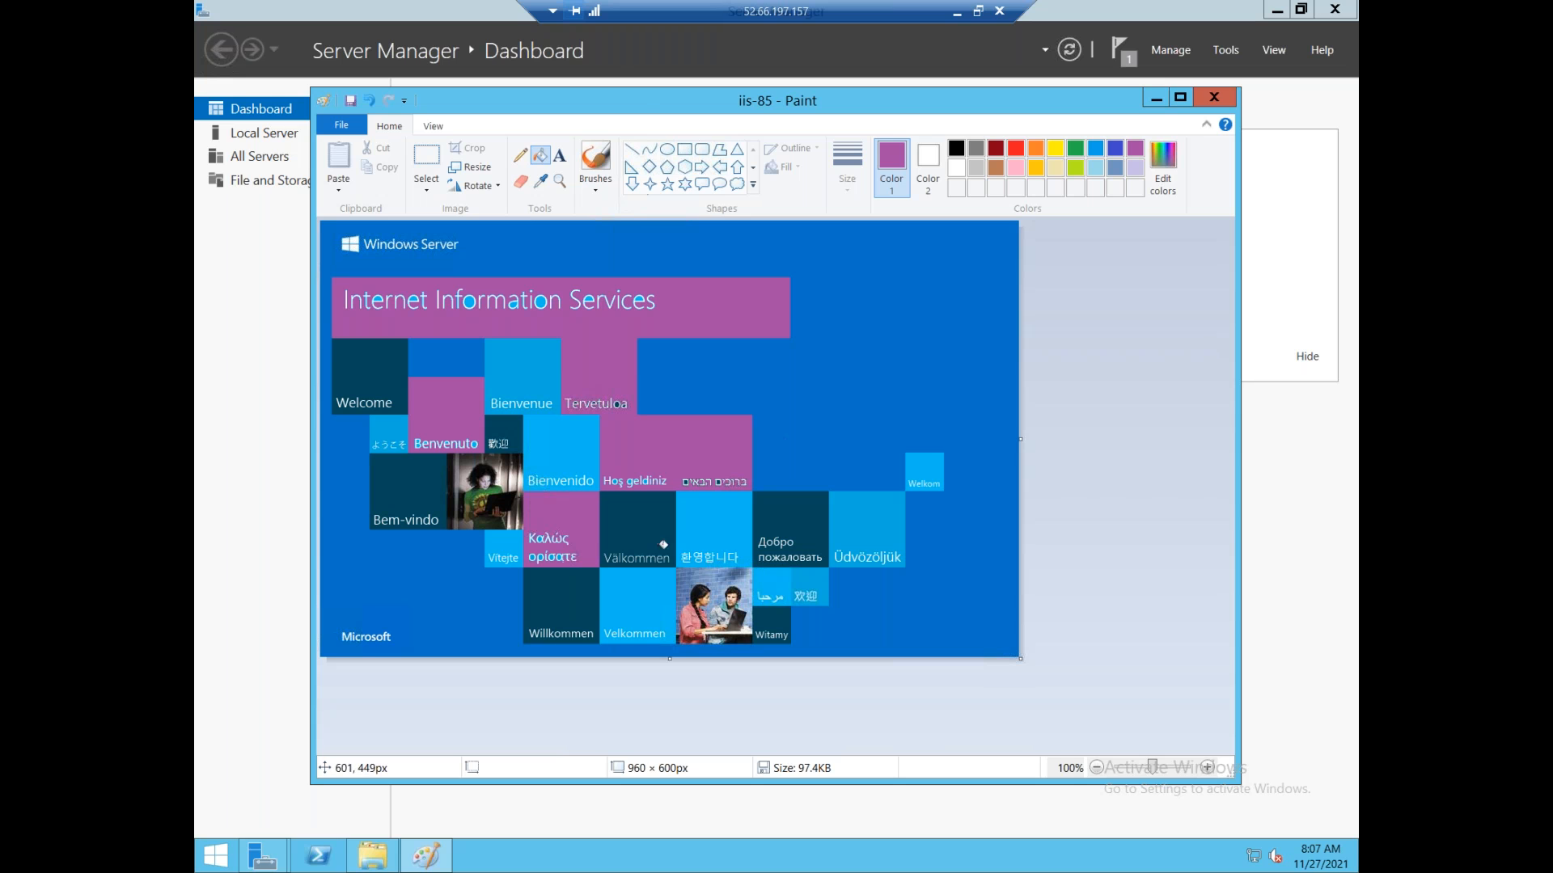
pyautogui.click(699, 526)
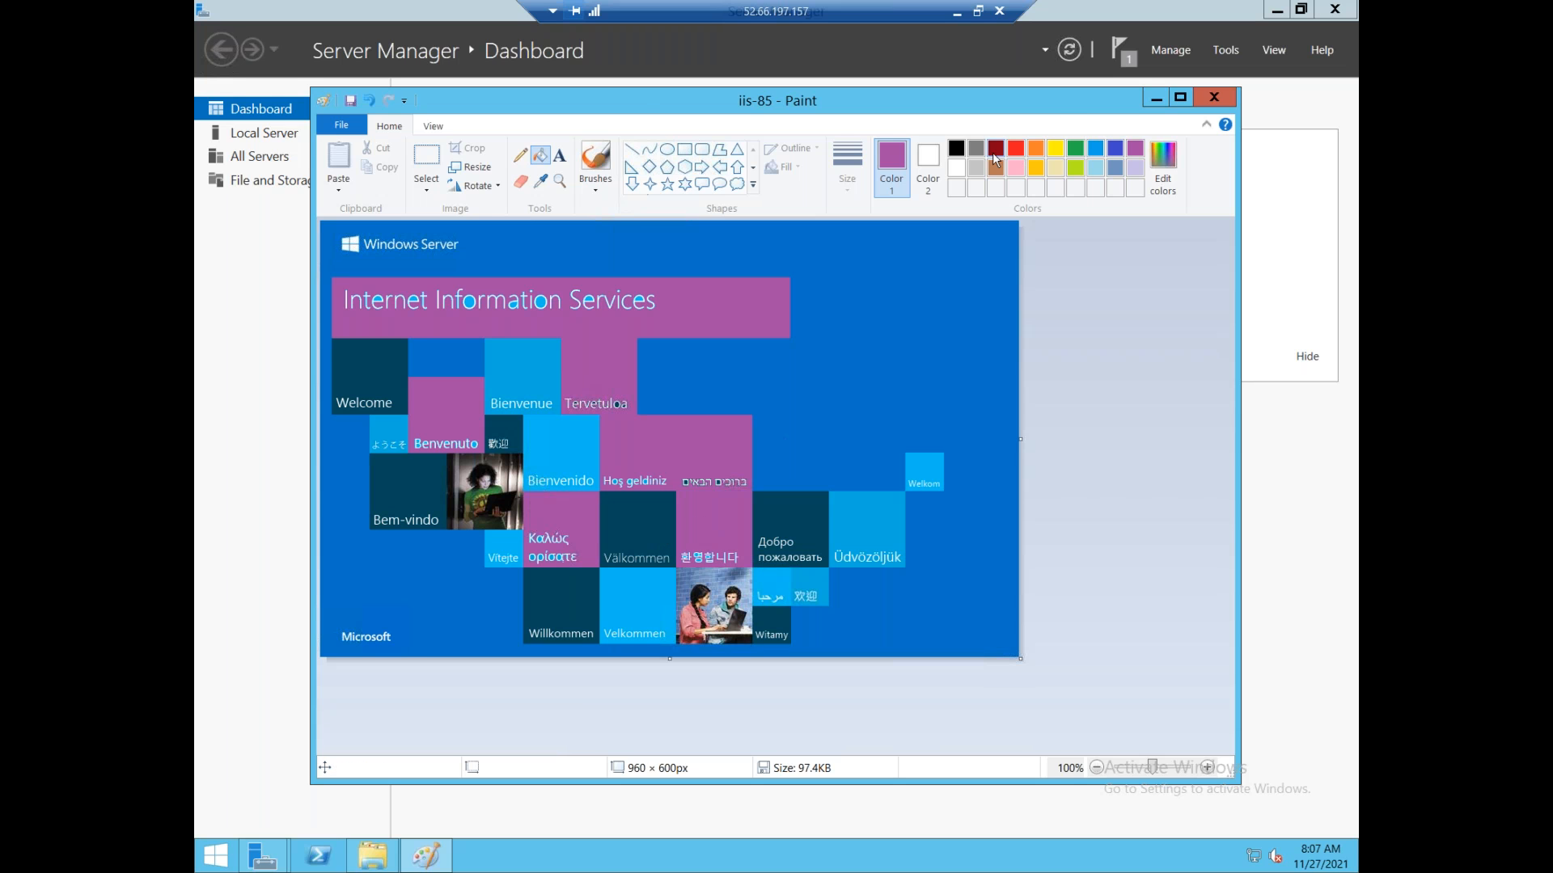
# Add bold 28-point dark red 'Webserver-1' text above the banner, then close Paint.
pyautogui.click(993, 154)
pyautogui.click(559, 154)
pyautogui.moveTo(591, 233); pyautogui.dragTo(930, 327)
pyautogui.write('Webserver-1')
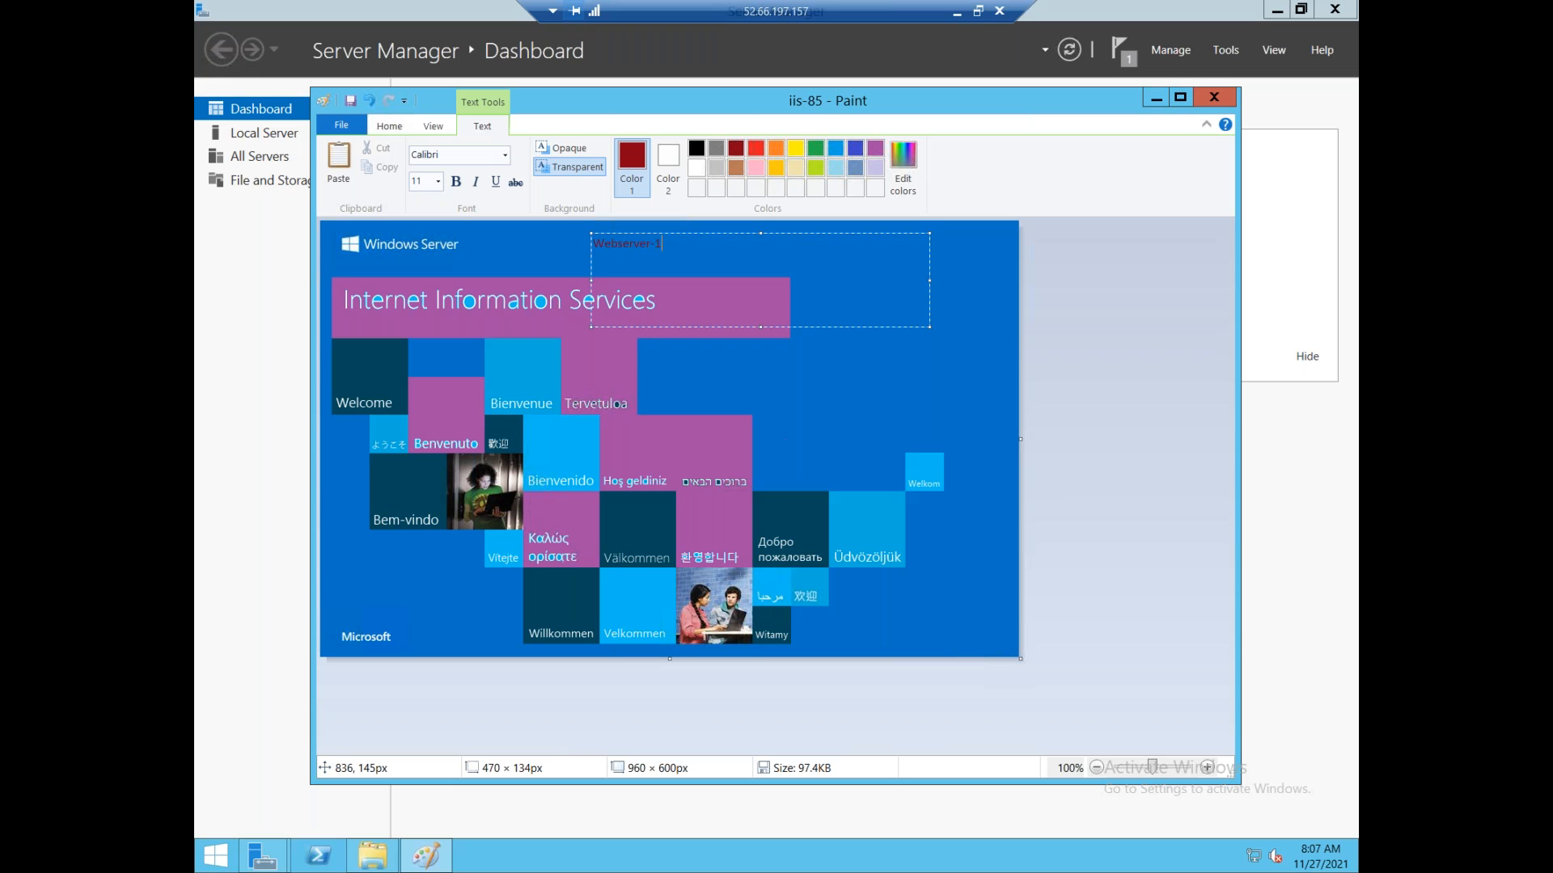
pyautogui.hotkey('ctrl', 'a')
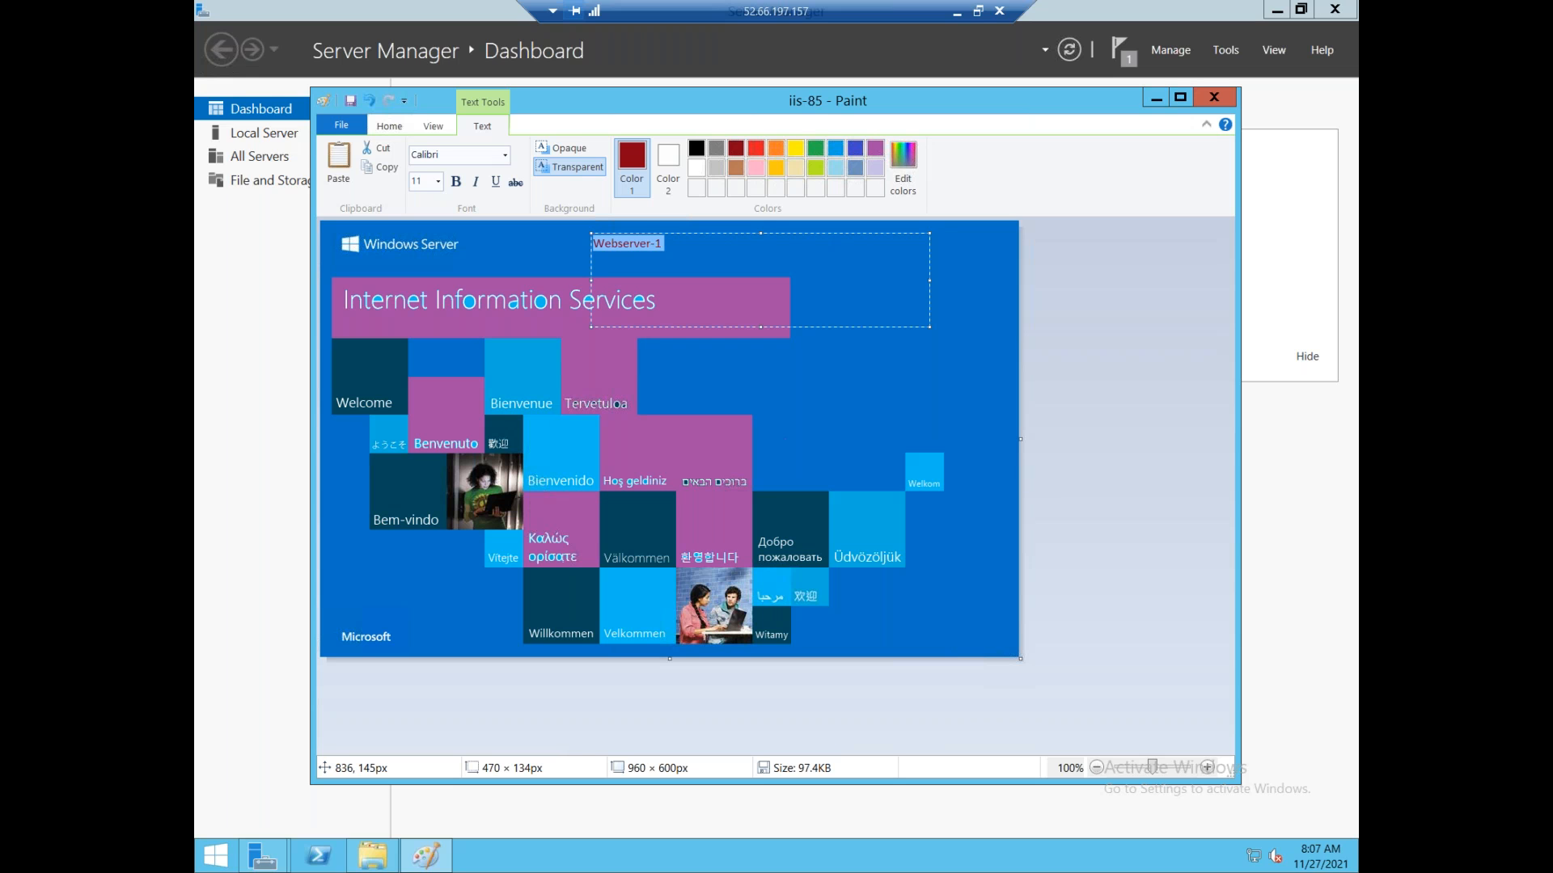
pyautogui.click(439, 183)
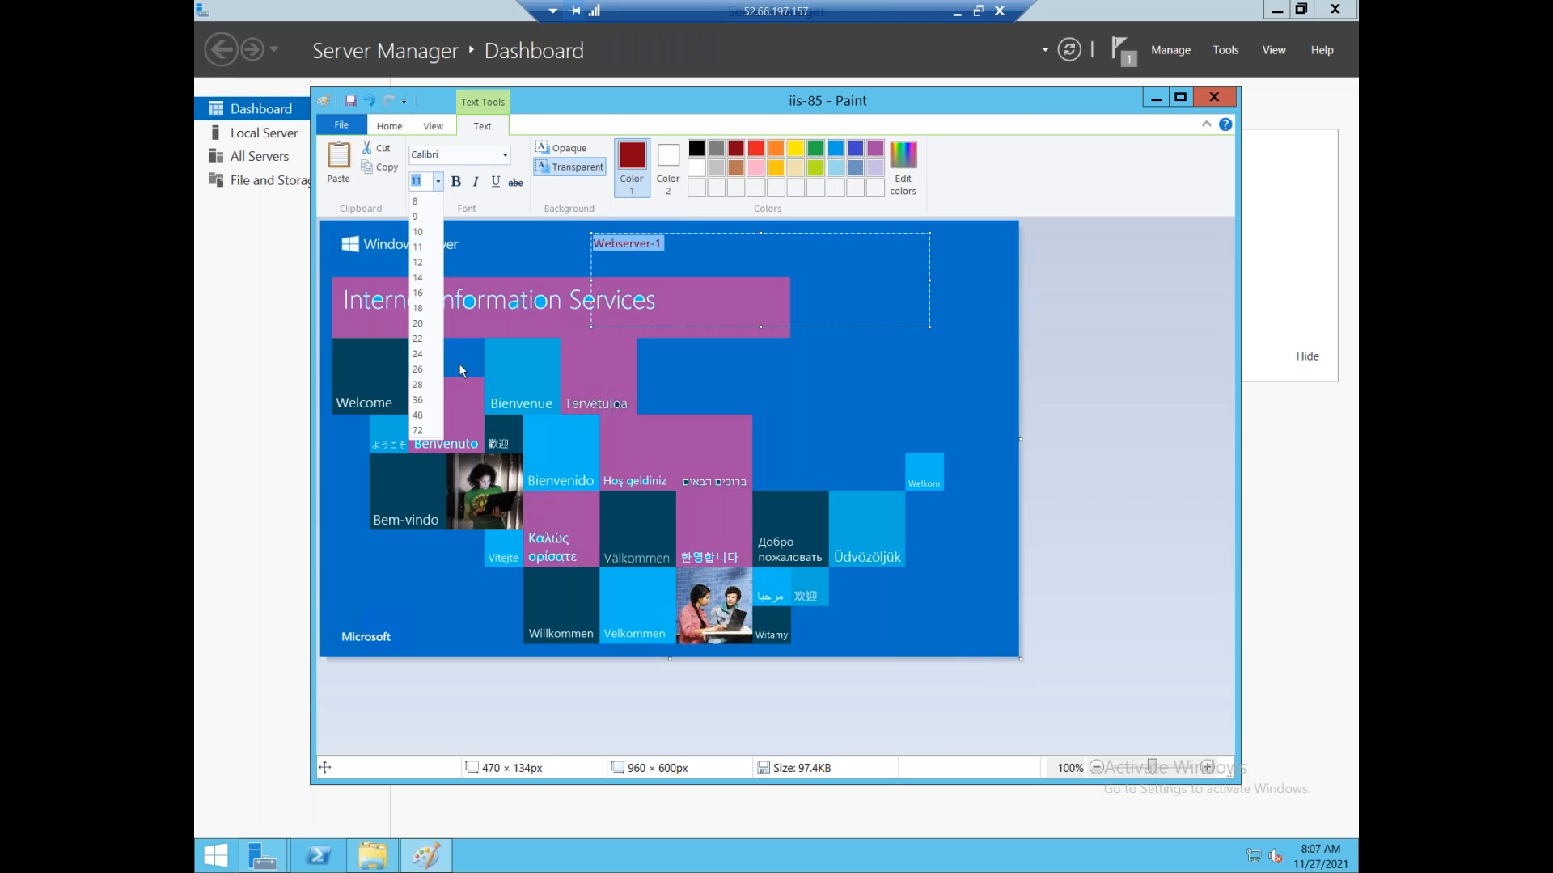
pyautogui.click(437, 394)
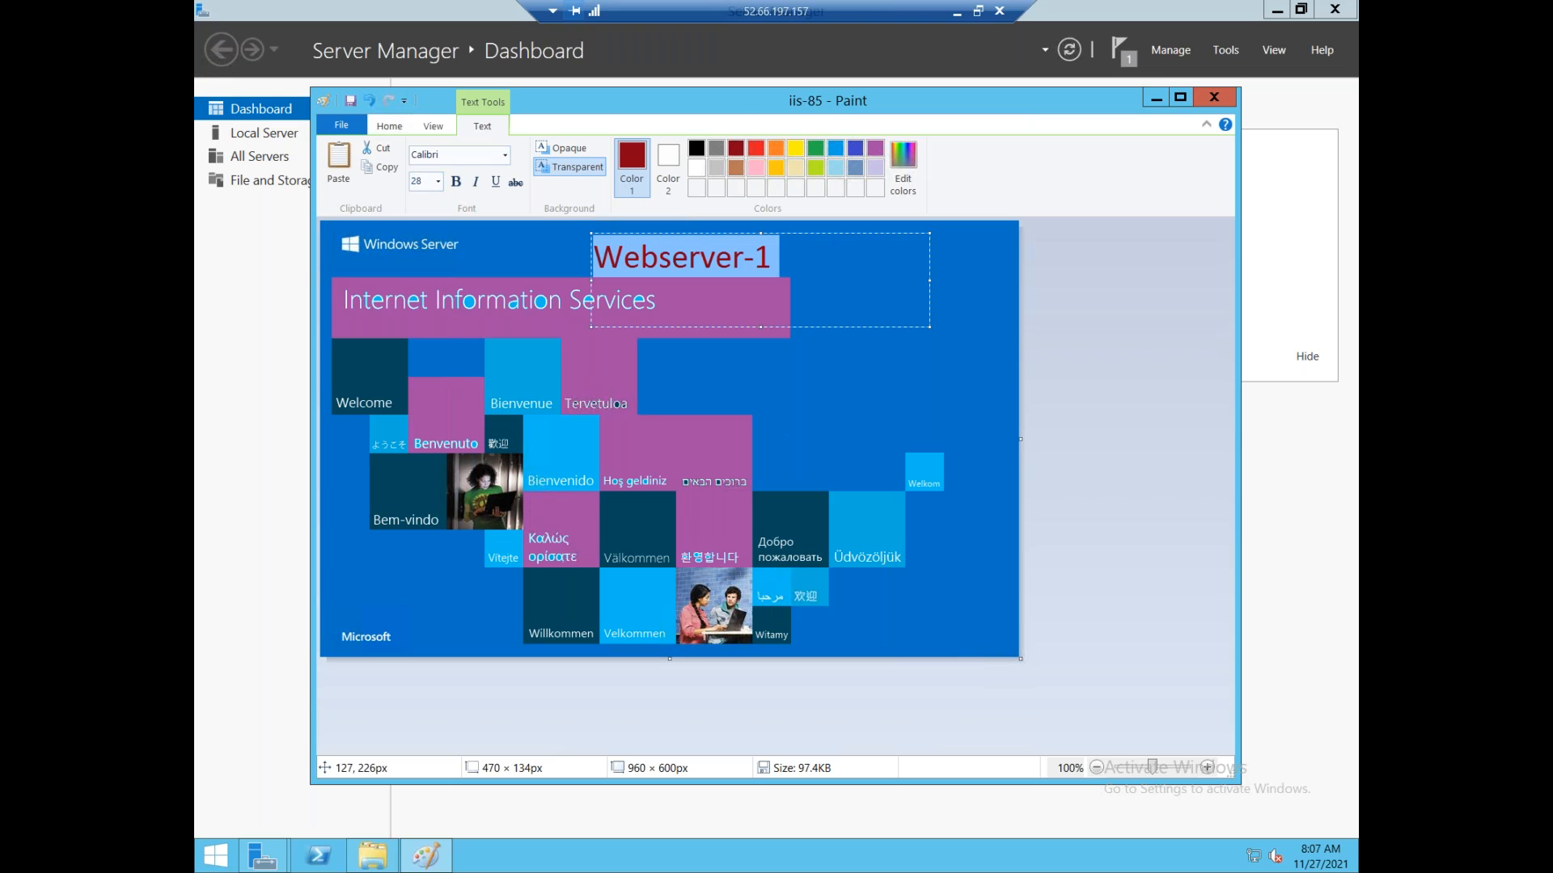
pyautogui.click(455, 181)
pyautogui.click(1065, 387)
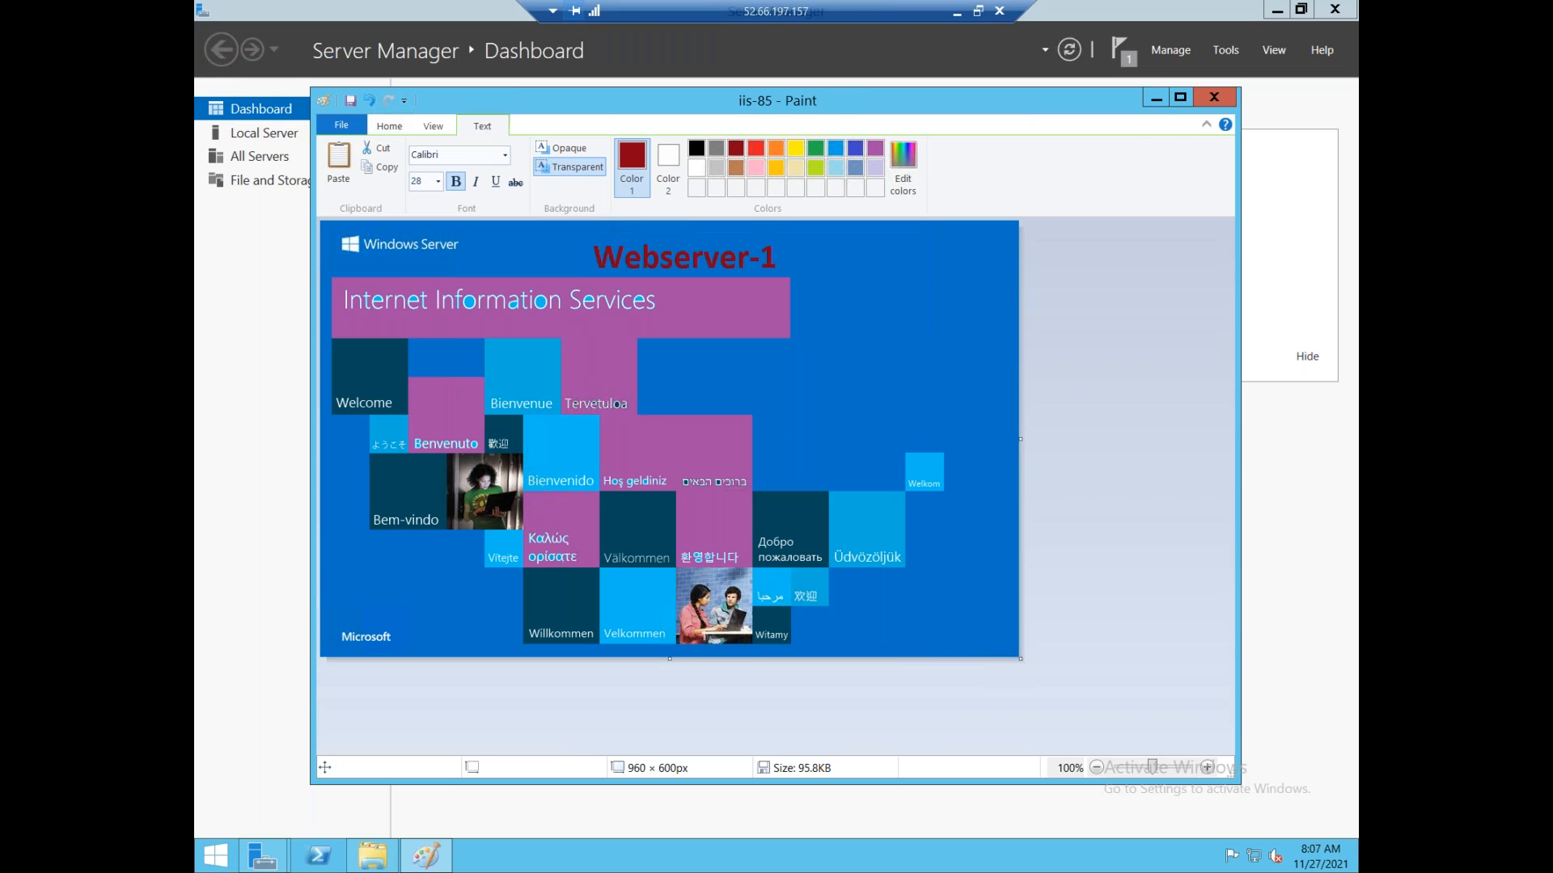
pyautogui.click(1213, 97)
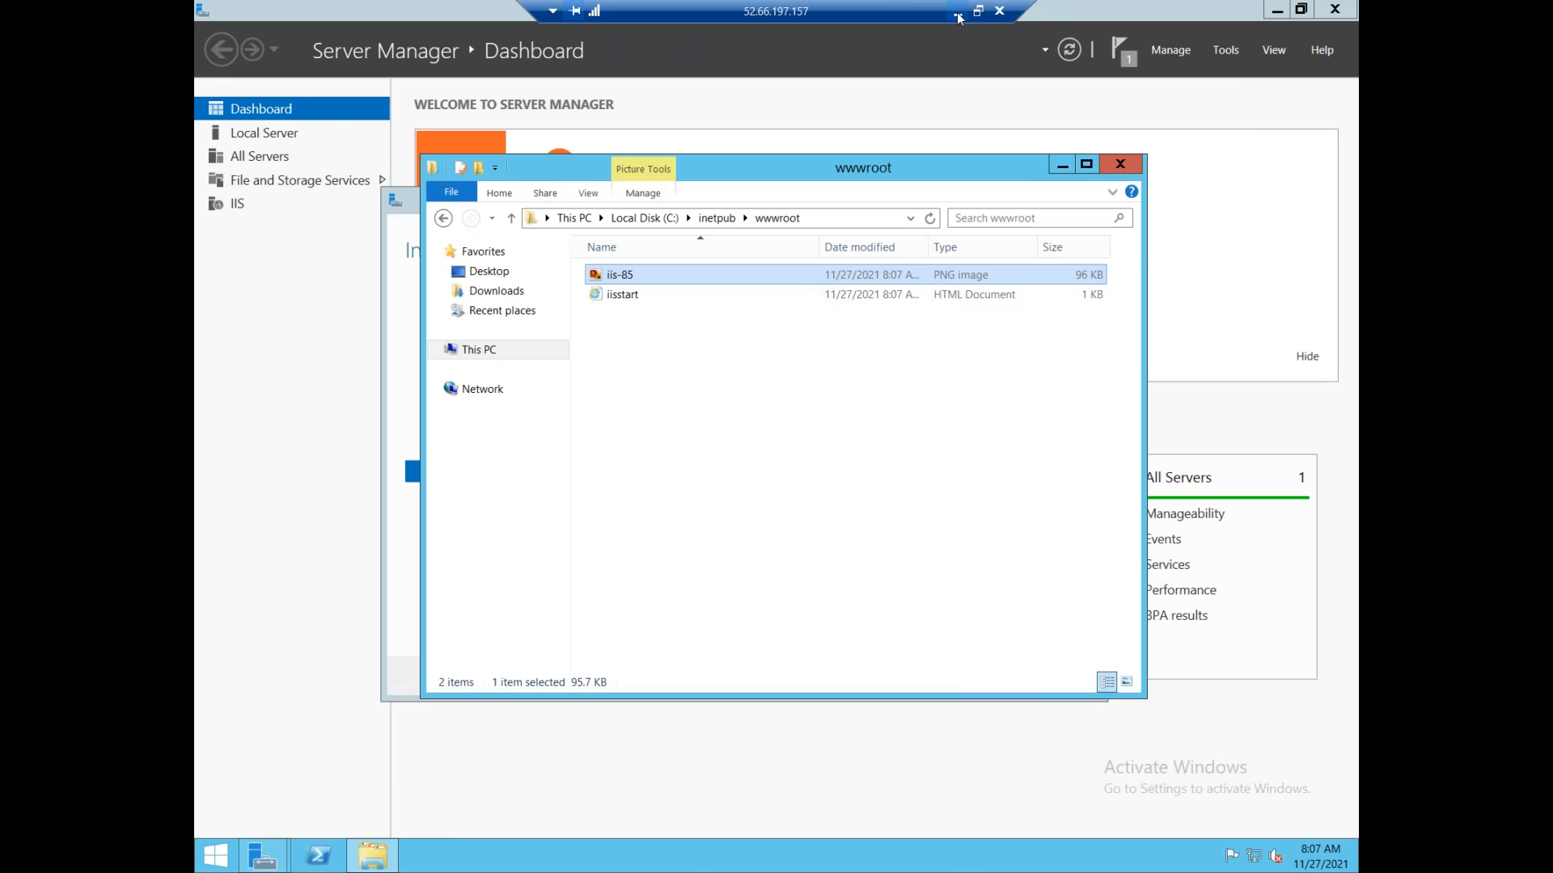
# Switch to the Webserver2 remote session and launch Server Manager.
pyautogui.click(957, 12)
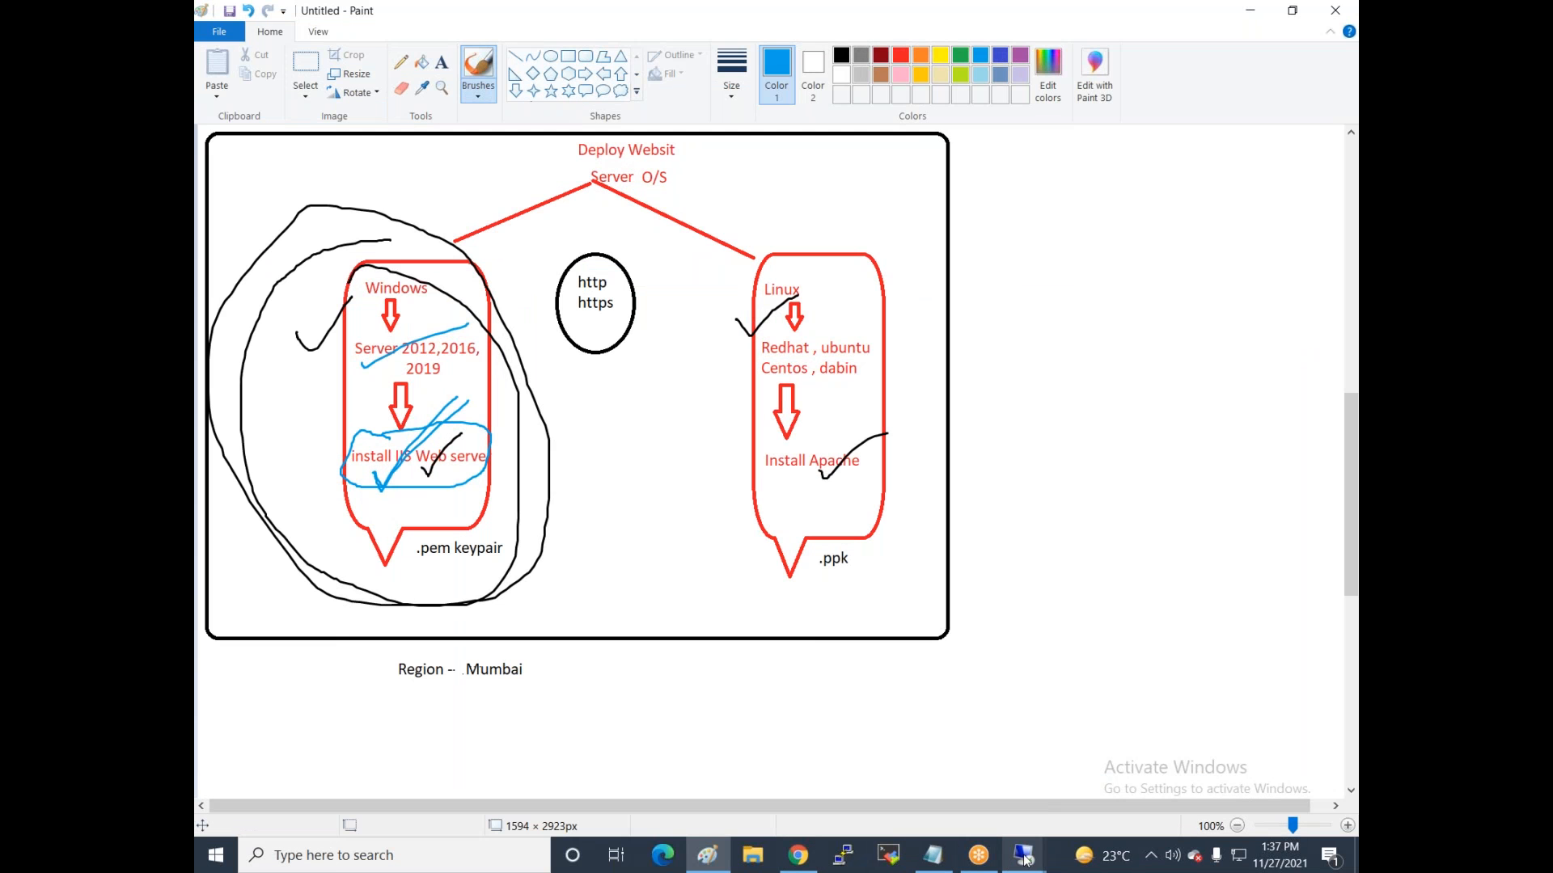
pyautogui.moveTo(1023, 855)
pyautogui.moveTo(1077, 687)
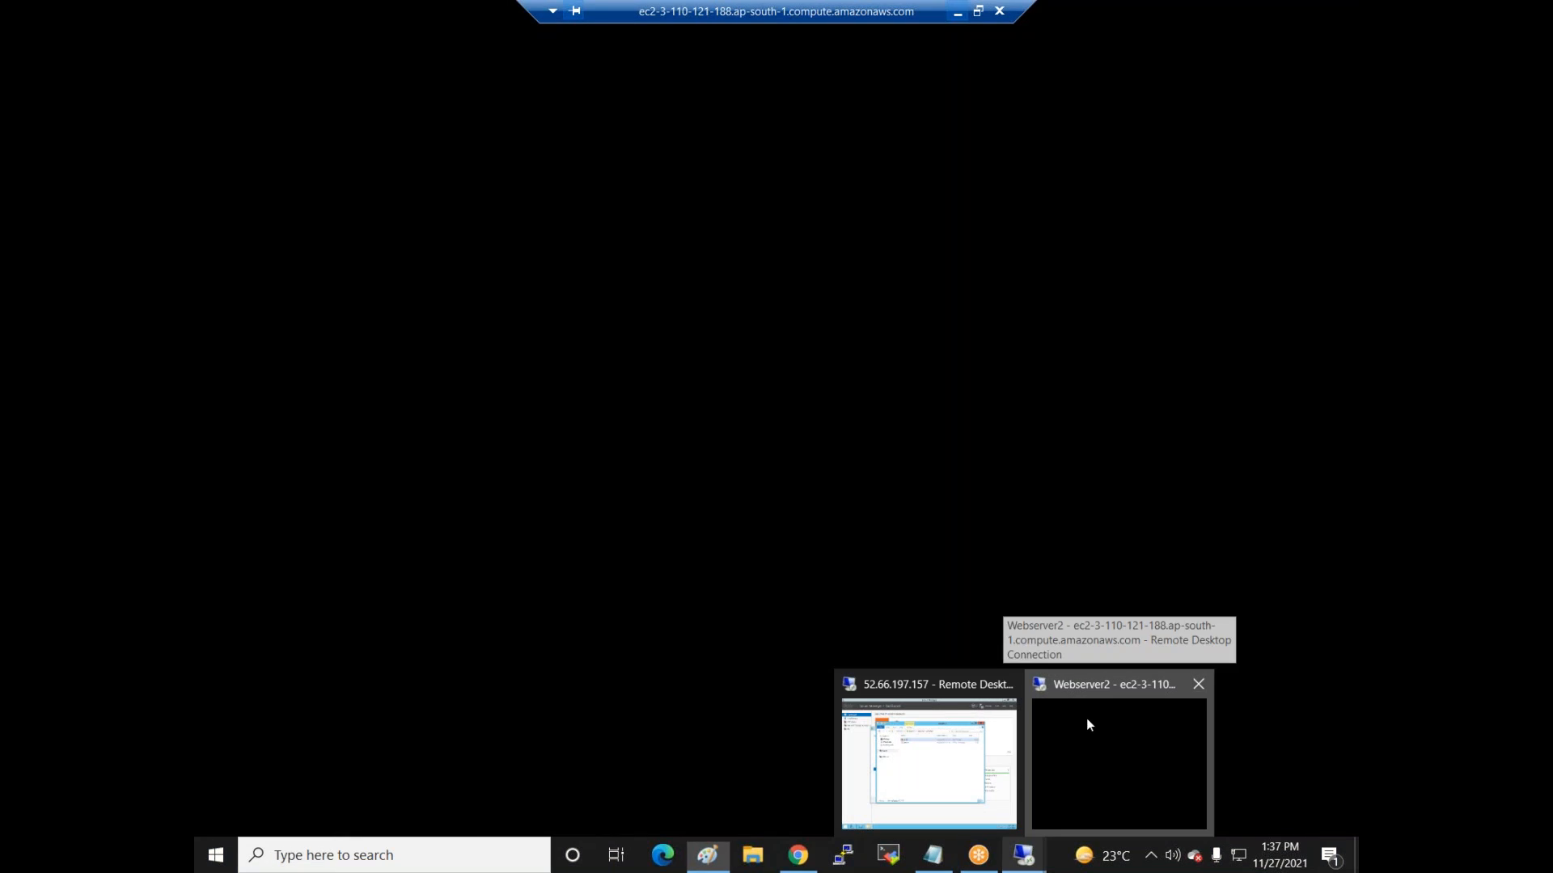
pyautogui.click(1085, 718)
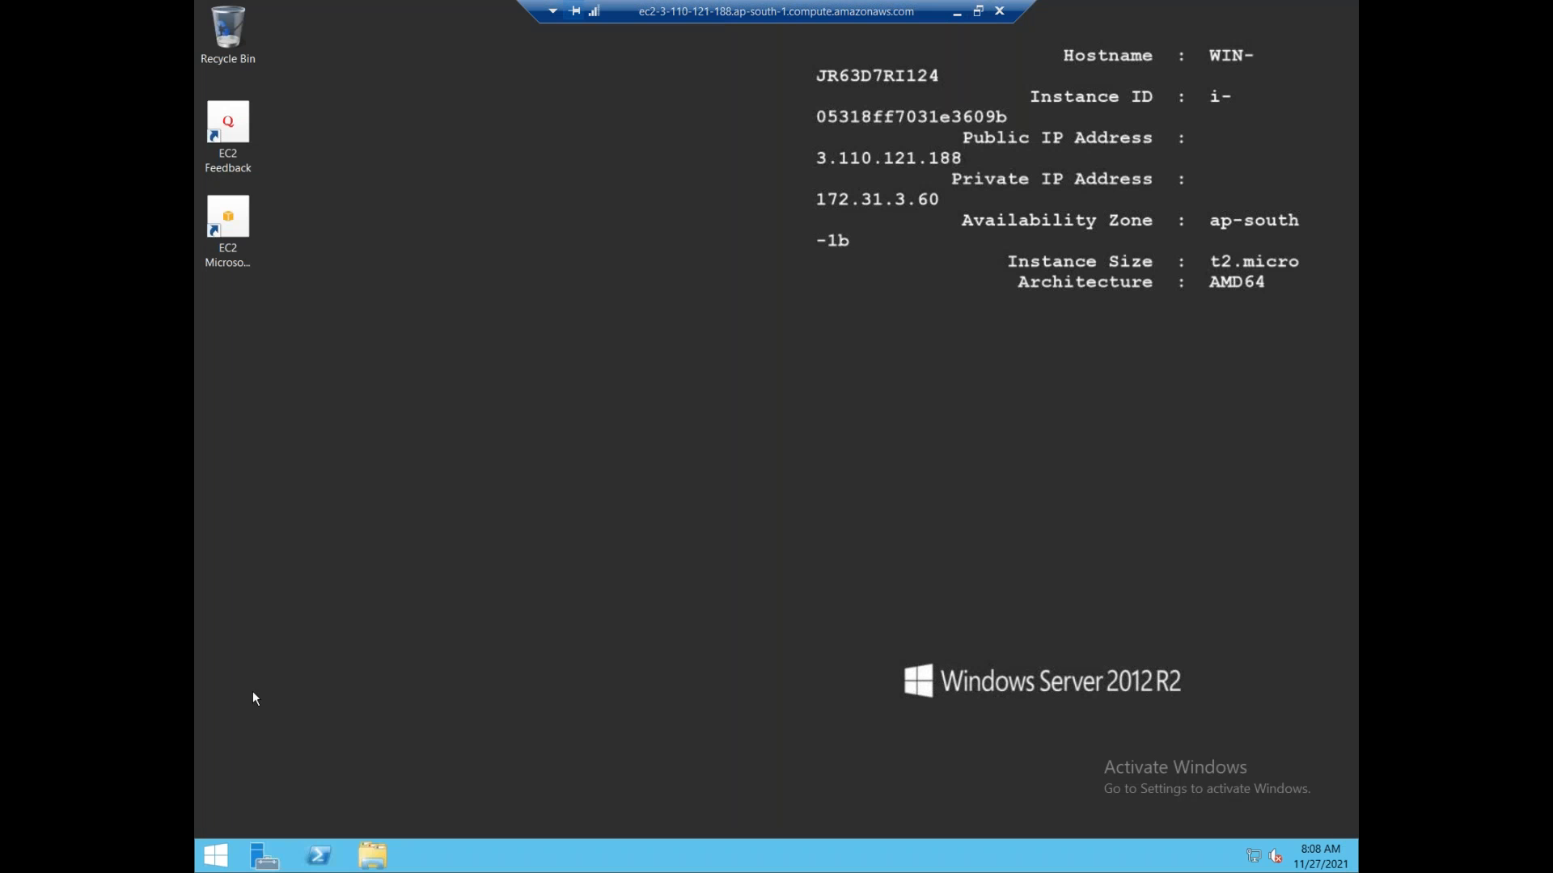
pyautogui.click(217, 856)
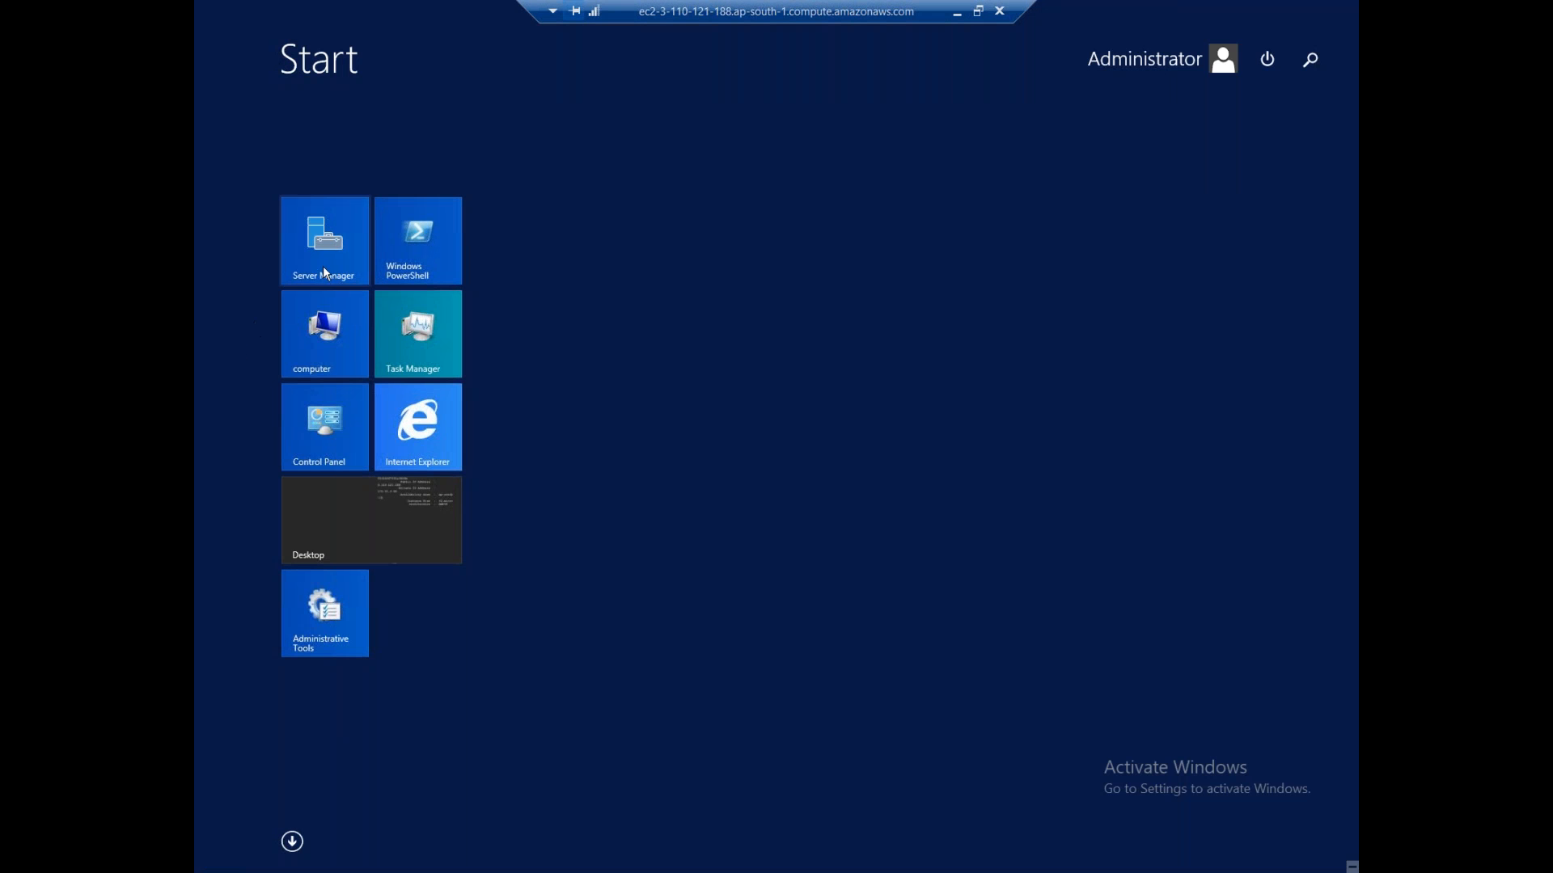
pyautogui.click(325, 272)
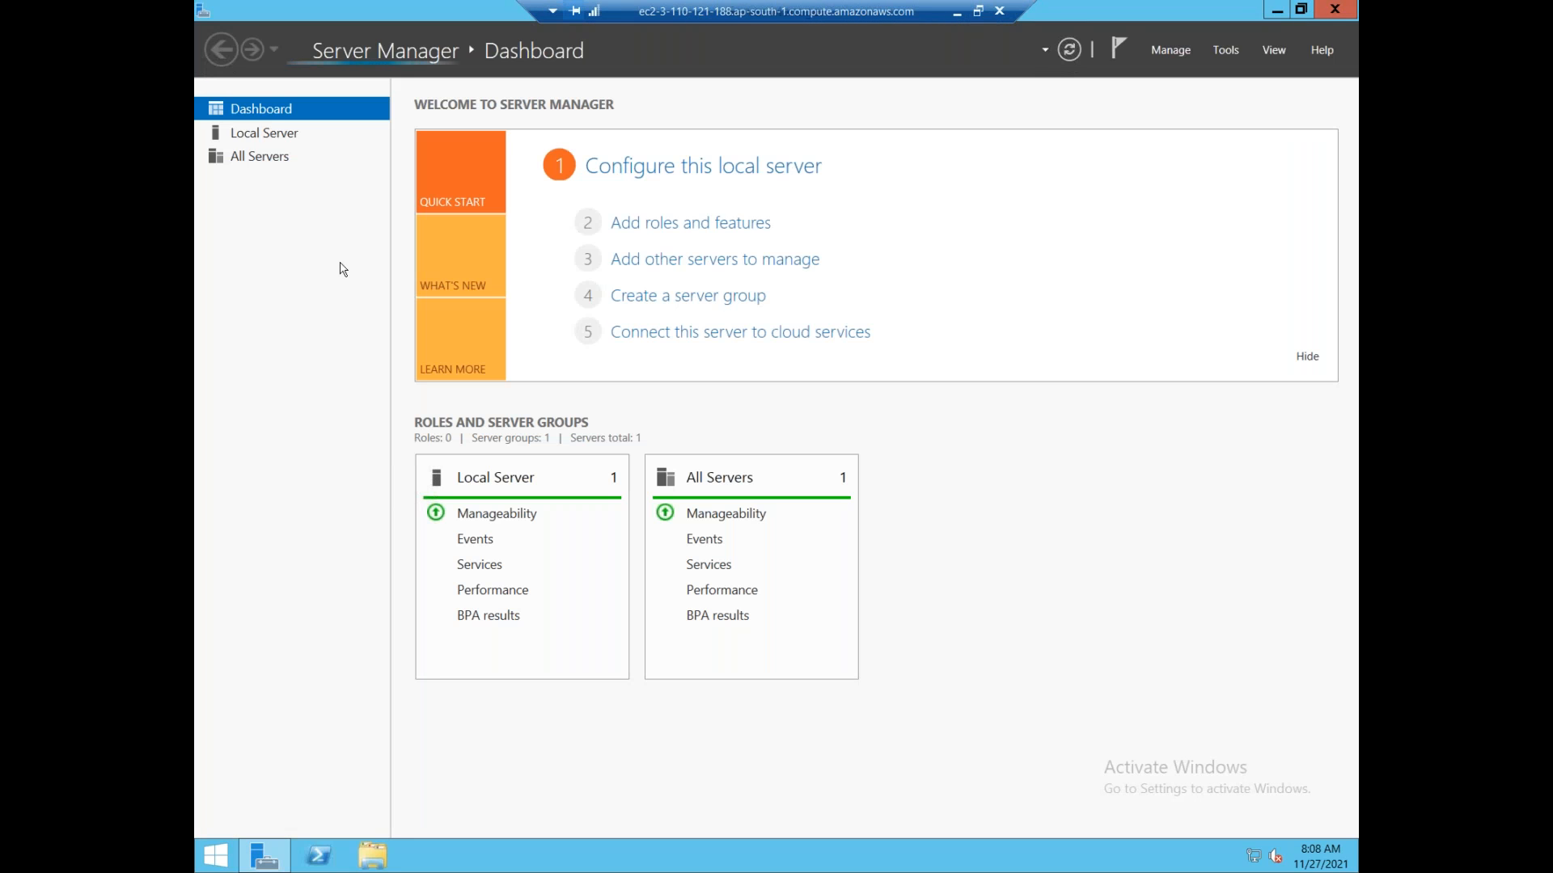
# In Add Roles and Features, select Web Server (IIS) with its management tools for the local server.
pyautogui.click(681, 224)
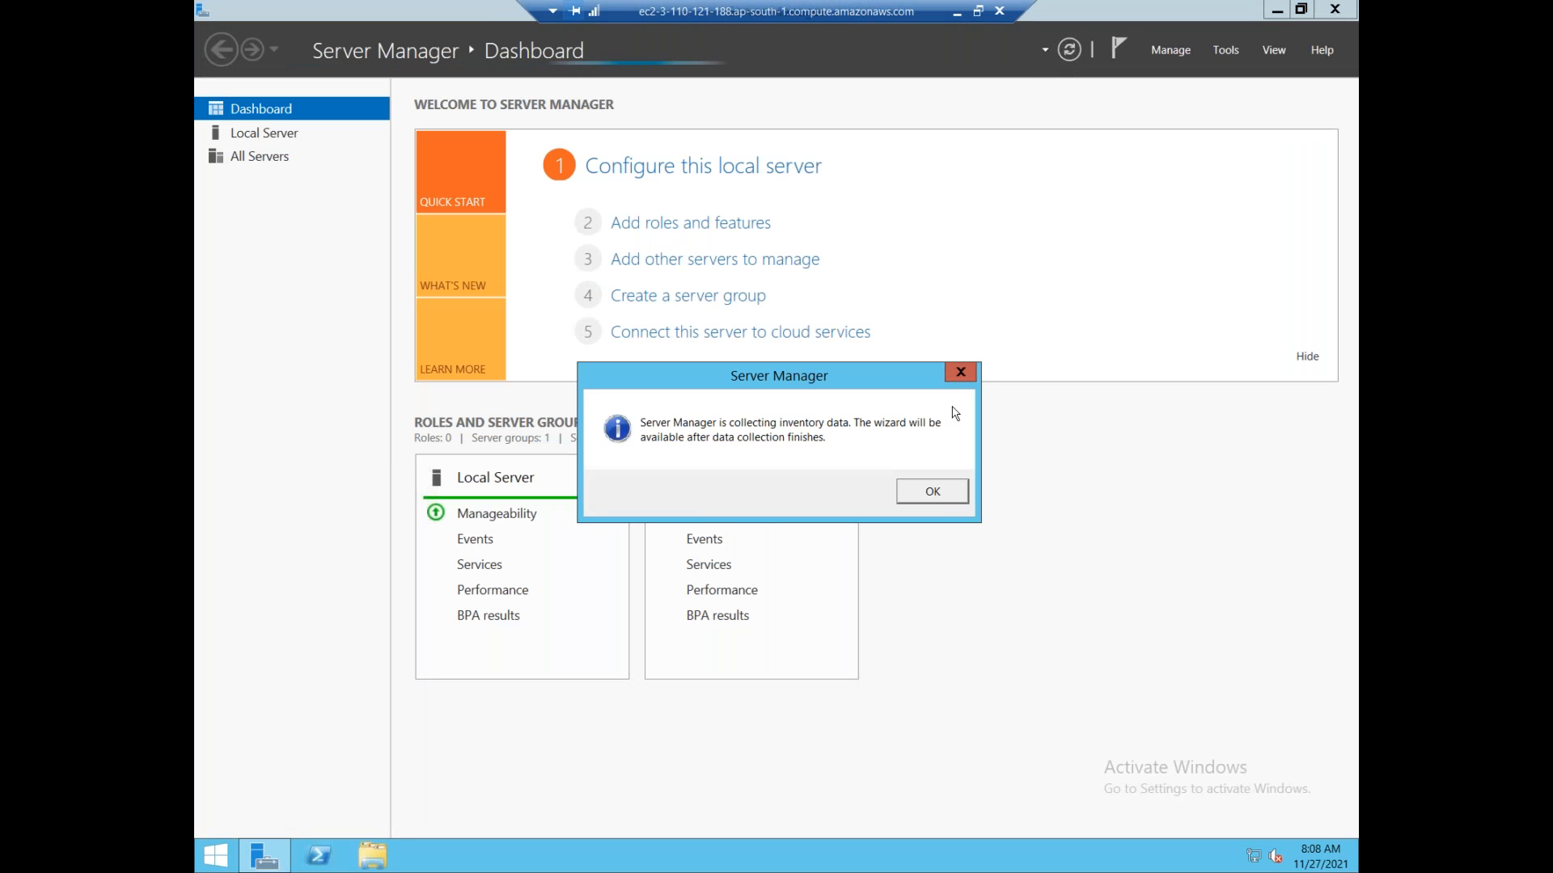
pyautogui.click(932, 493)
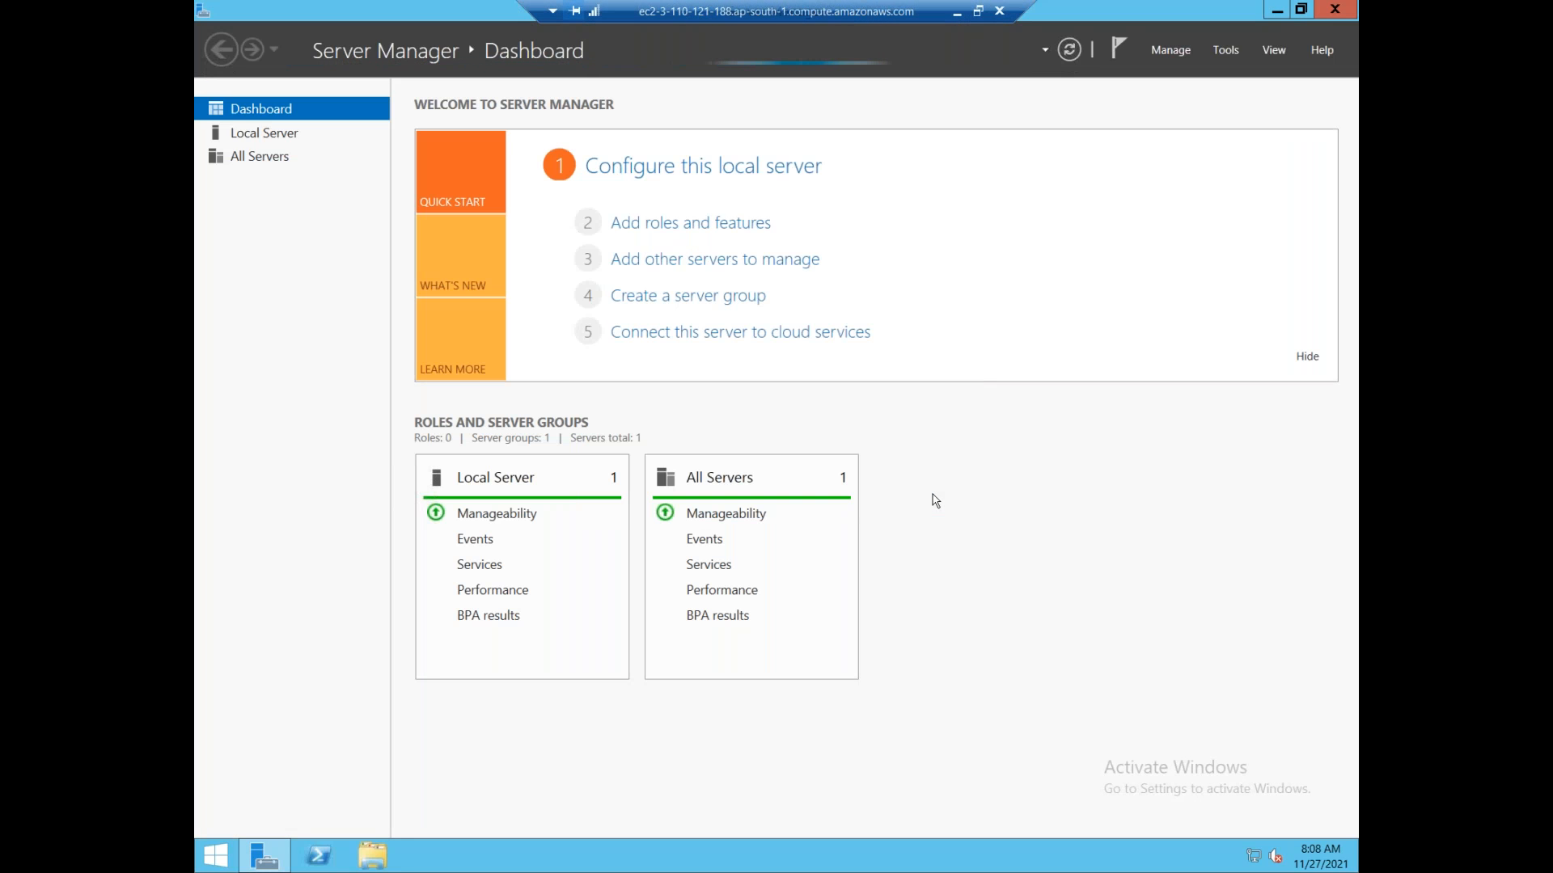
pyautogui.click(646, 226)
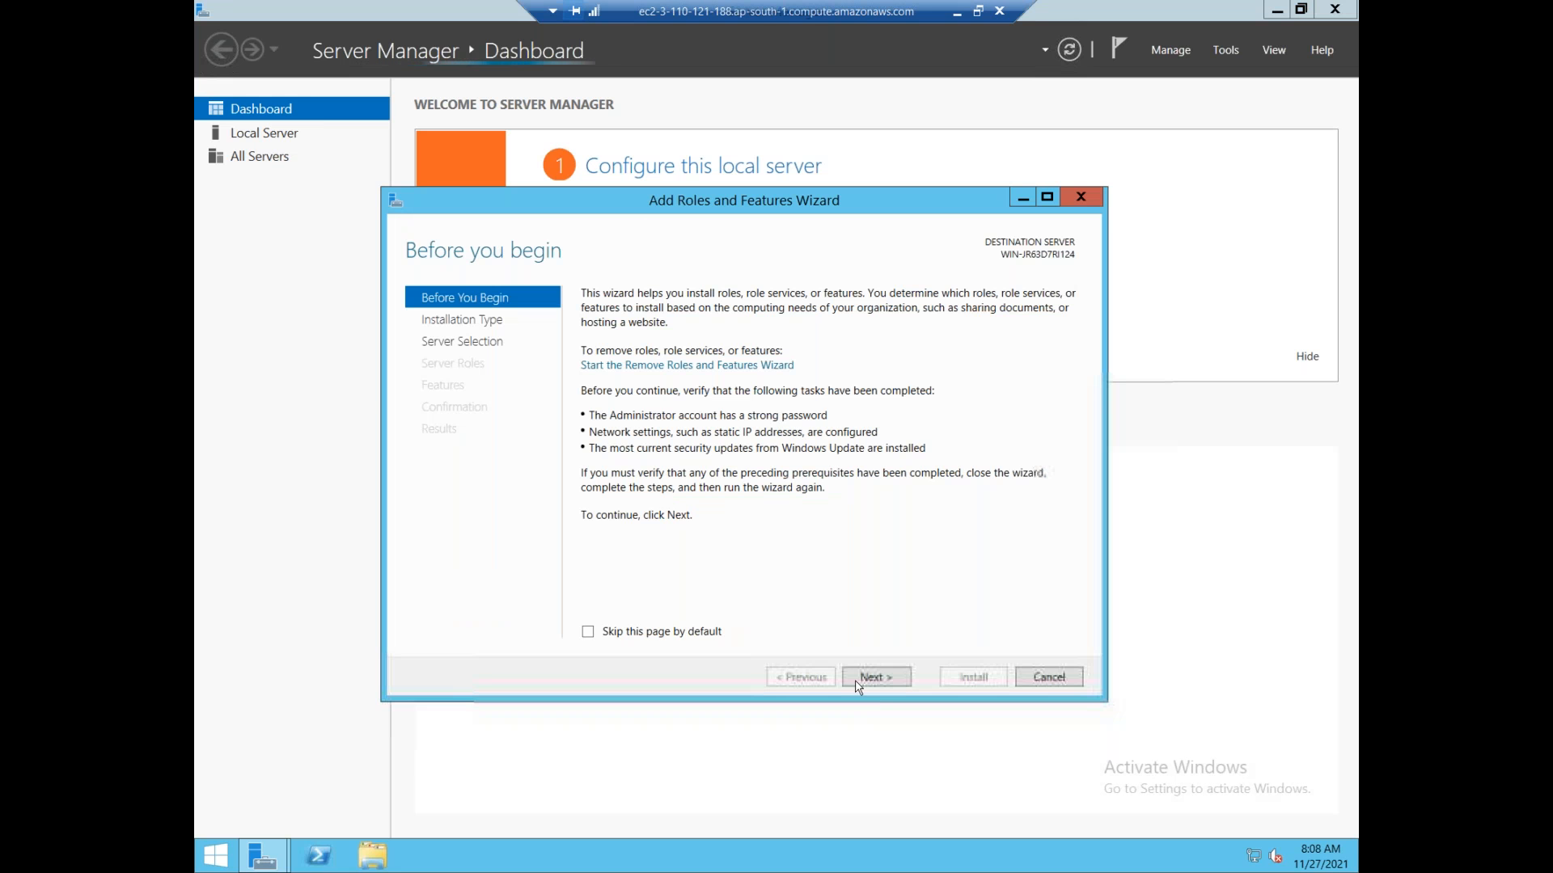
pyautogui.click(875, 677)
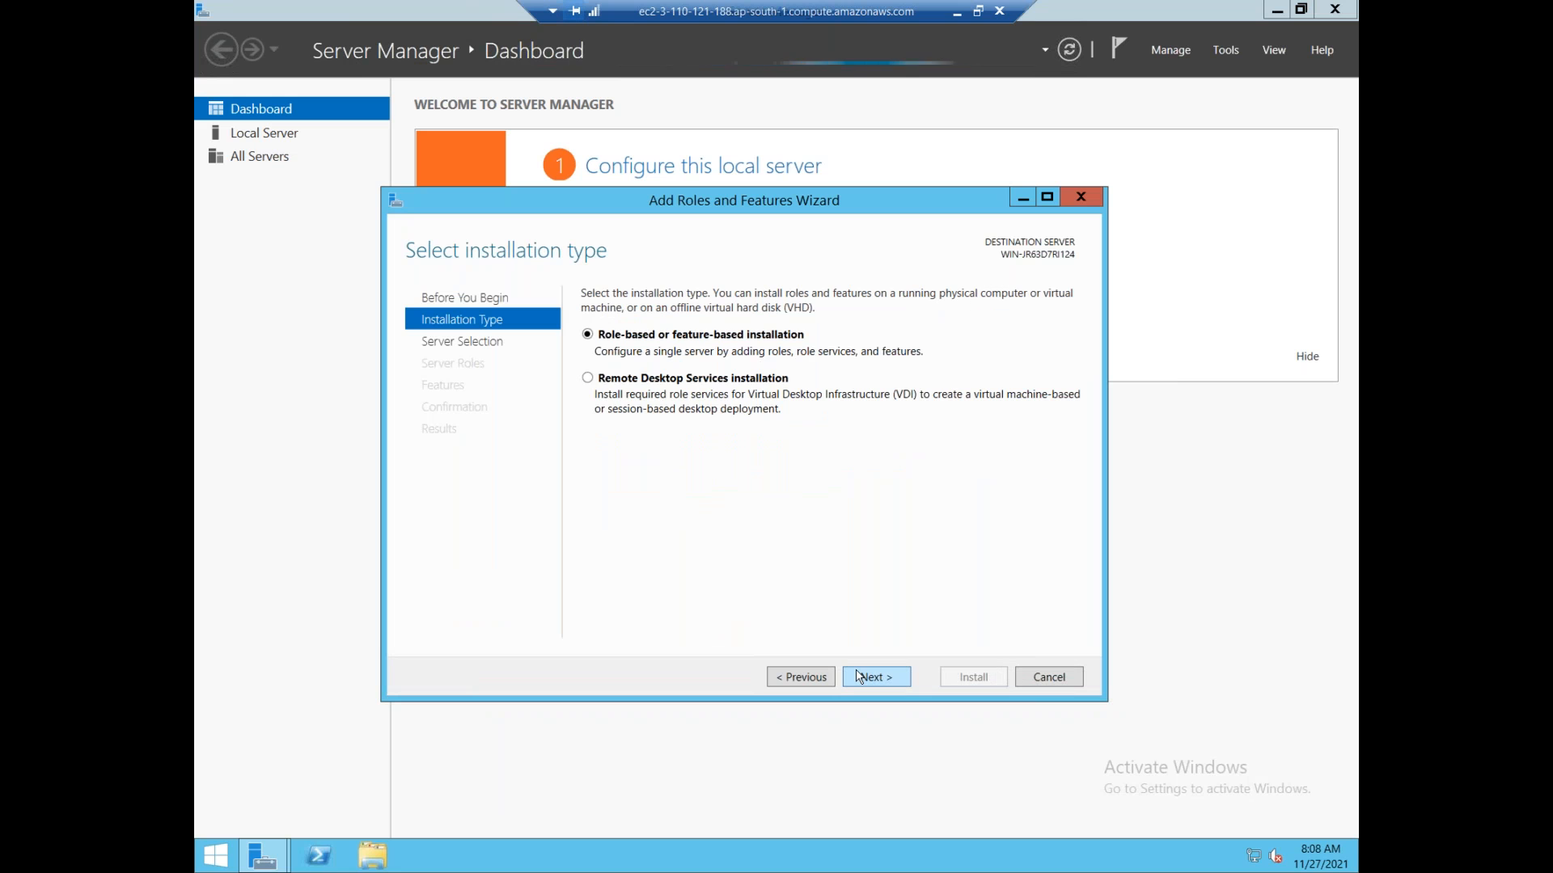
pyautogui.click(875, 676)
pyautogui.click(859, 676)
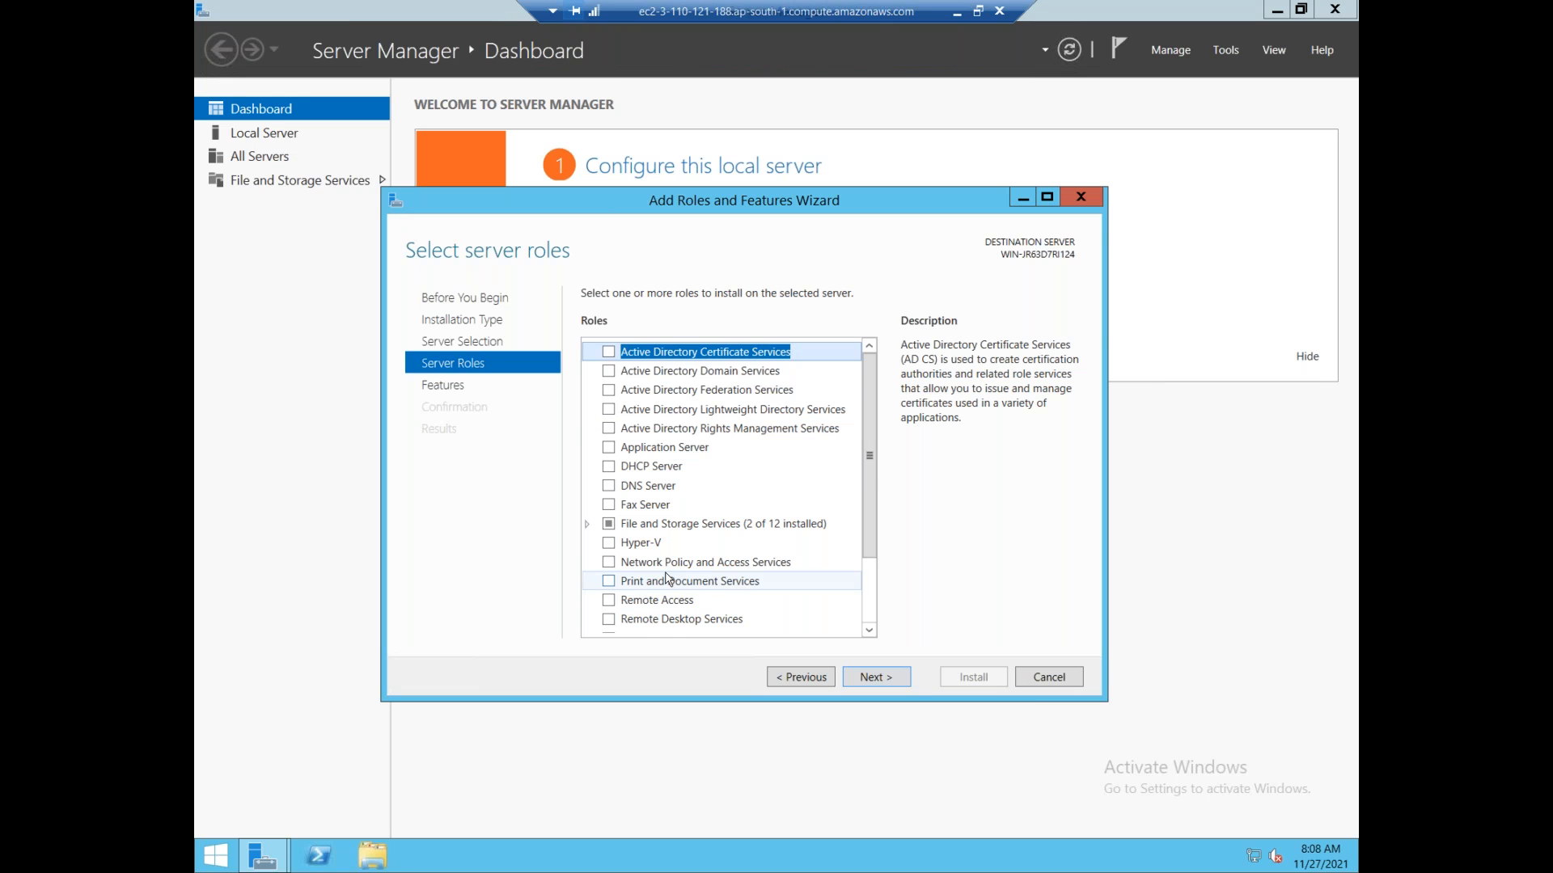
pyautogui.scroll(-1, 664, 578)
pyautogui.click(609, 615)
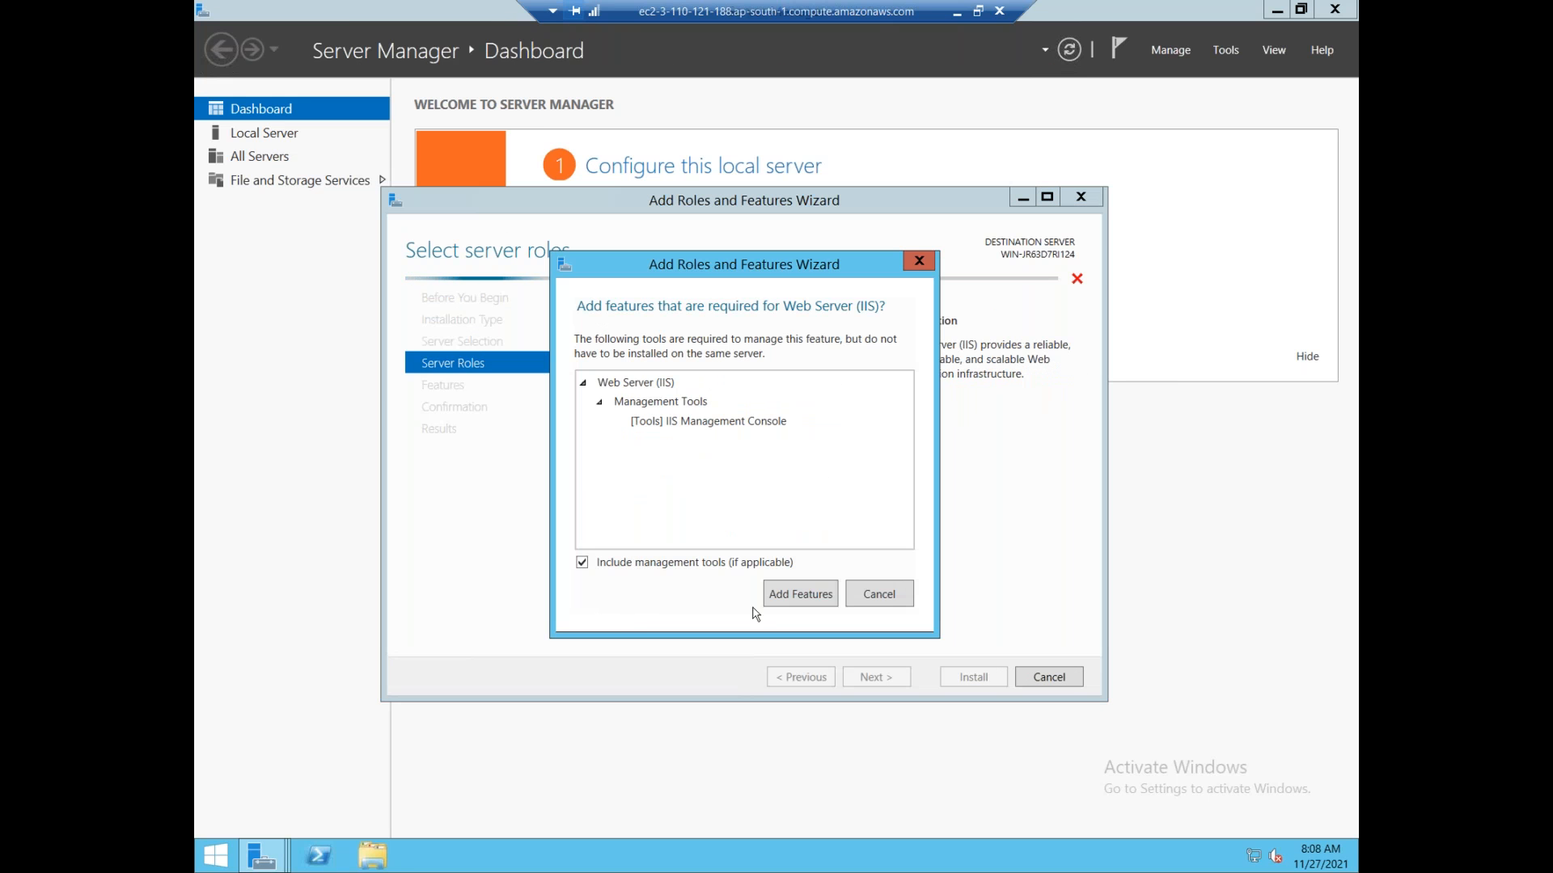
pyautogui.click(789, 596)
# Advance to the confirmation page and begin the IIS installation, then open File Explorer.
pyautogui.click(858, 681)
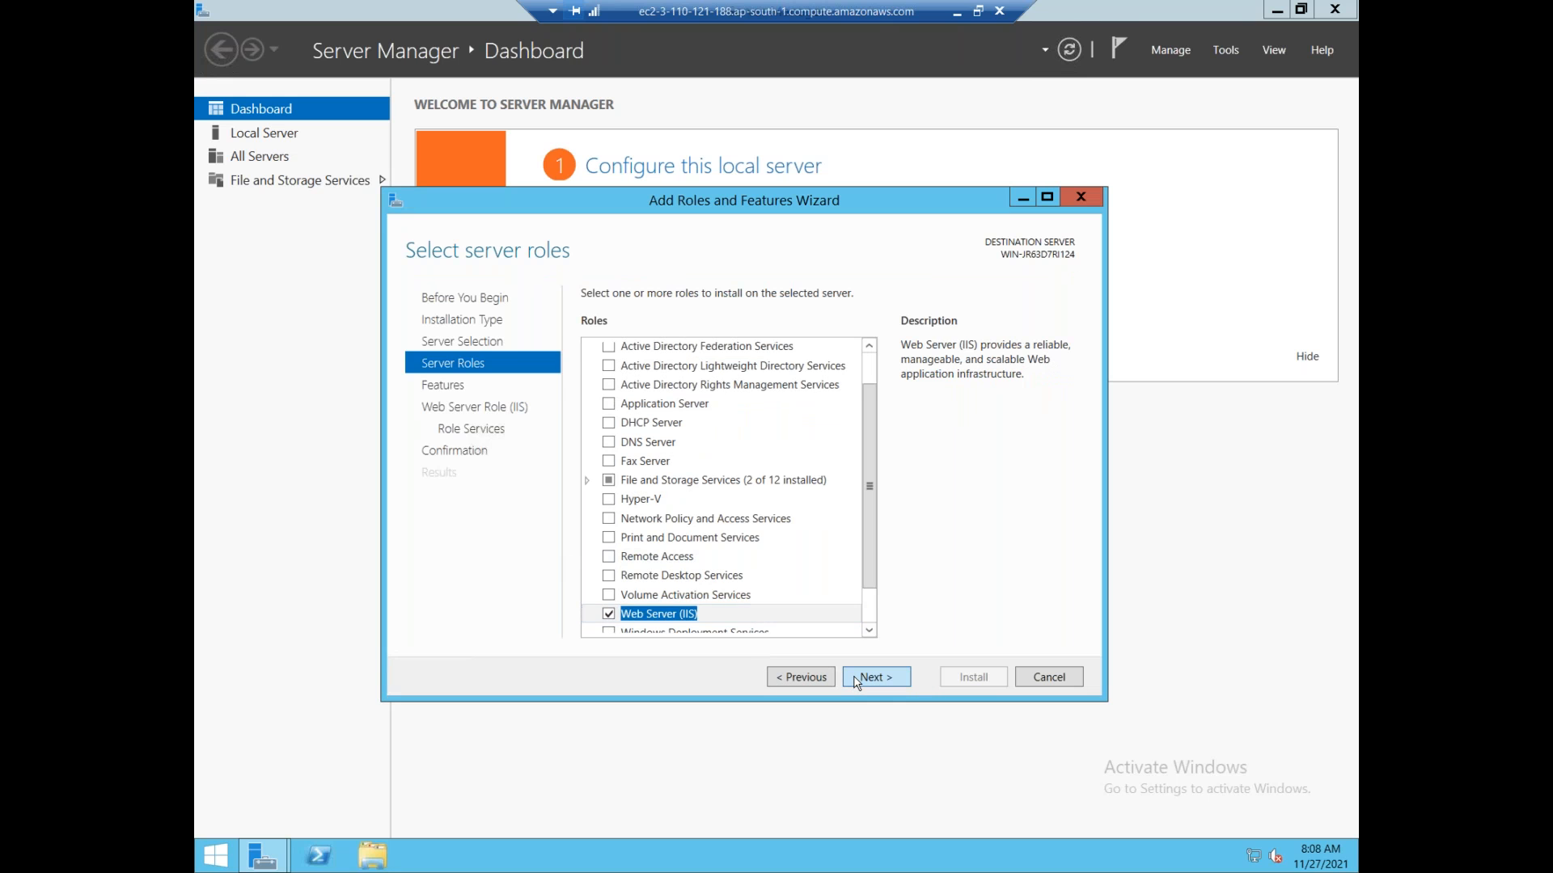
pyautogui.click(879, 677)
pyautogui.click(879, 678)
pyautogui.scroll(-3, 879, 679)
pyautogui.click(879, 679)
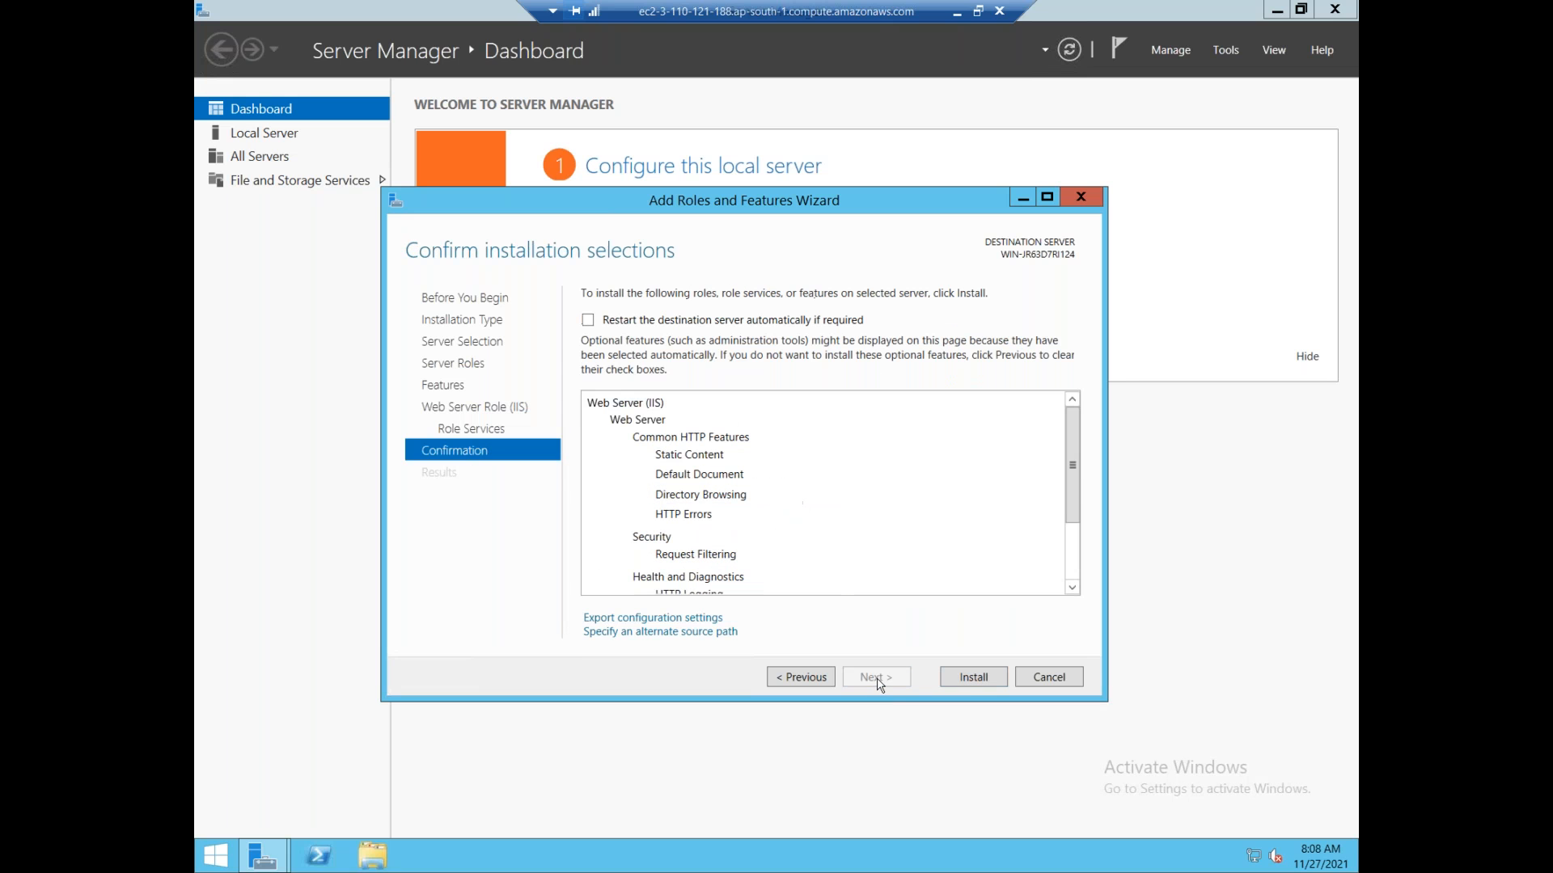
pyautogui.click(971, 679)
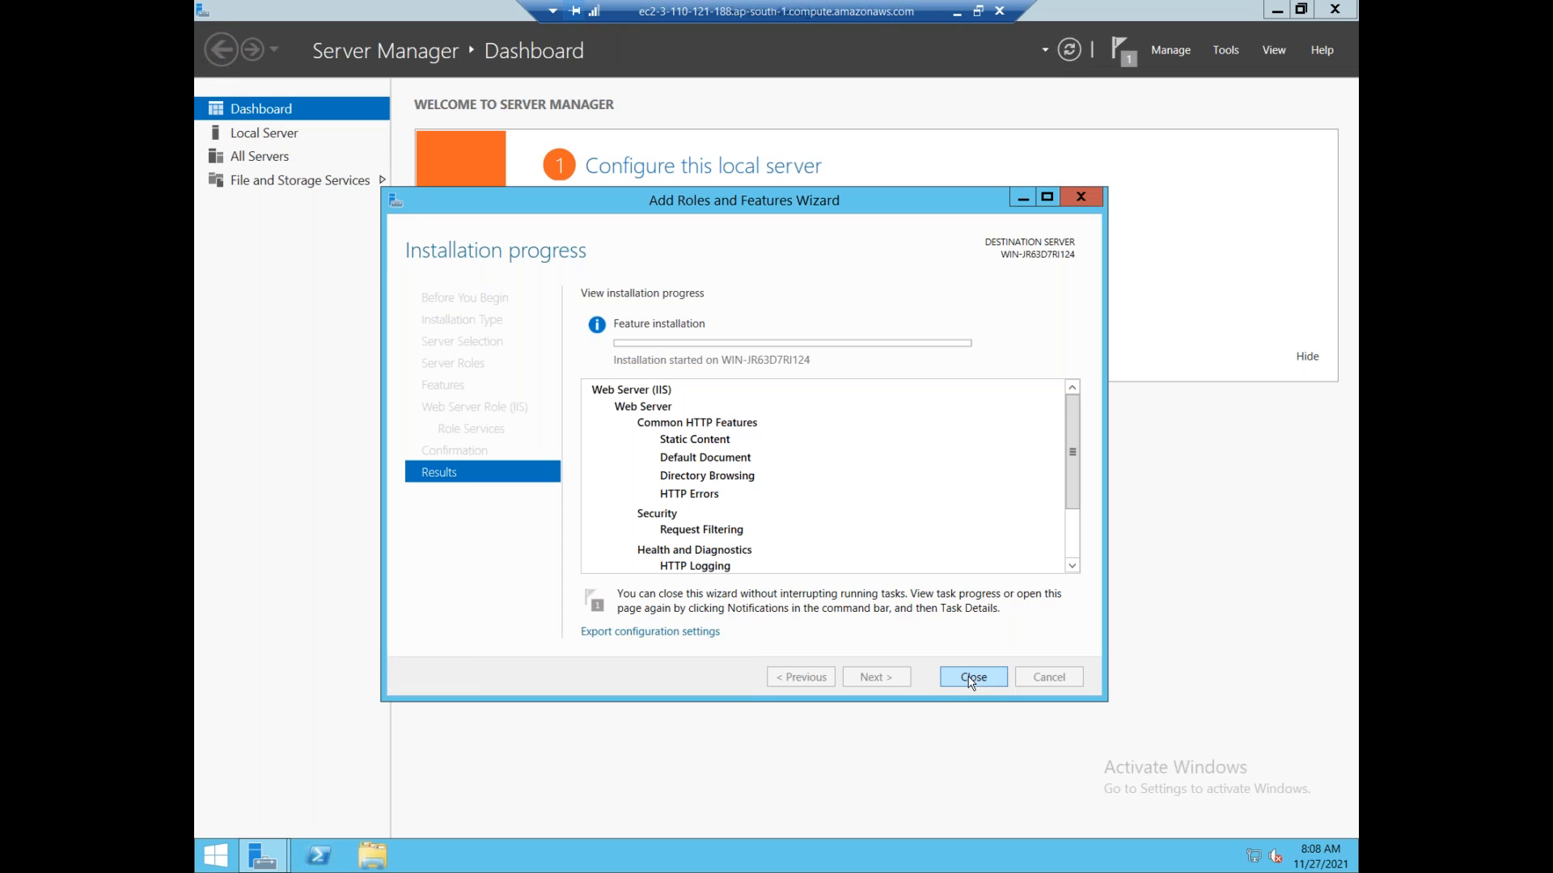
pyautogui.click(359, 864)
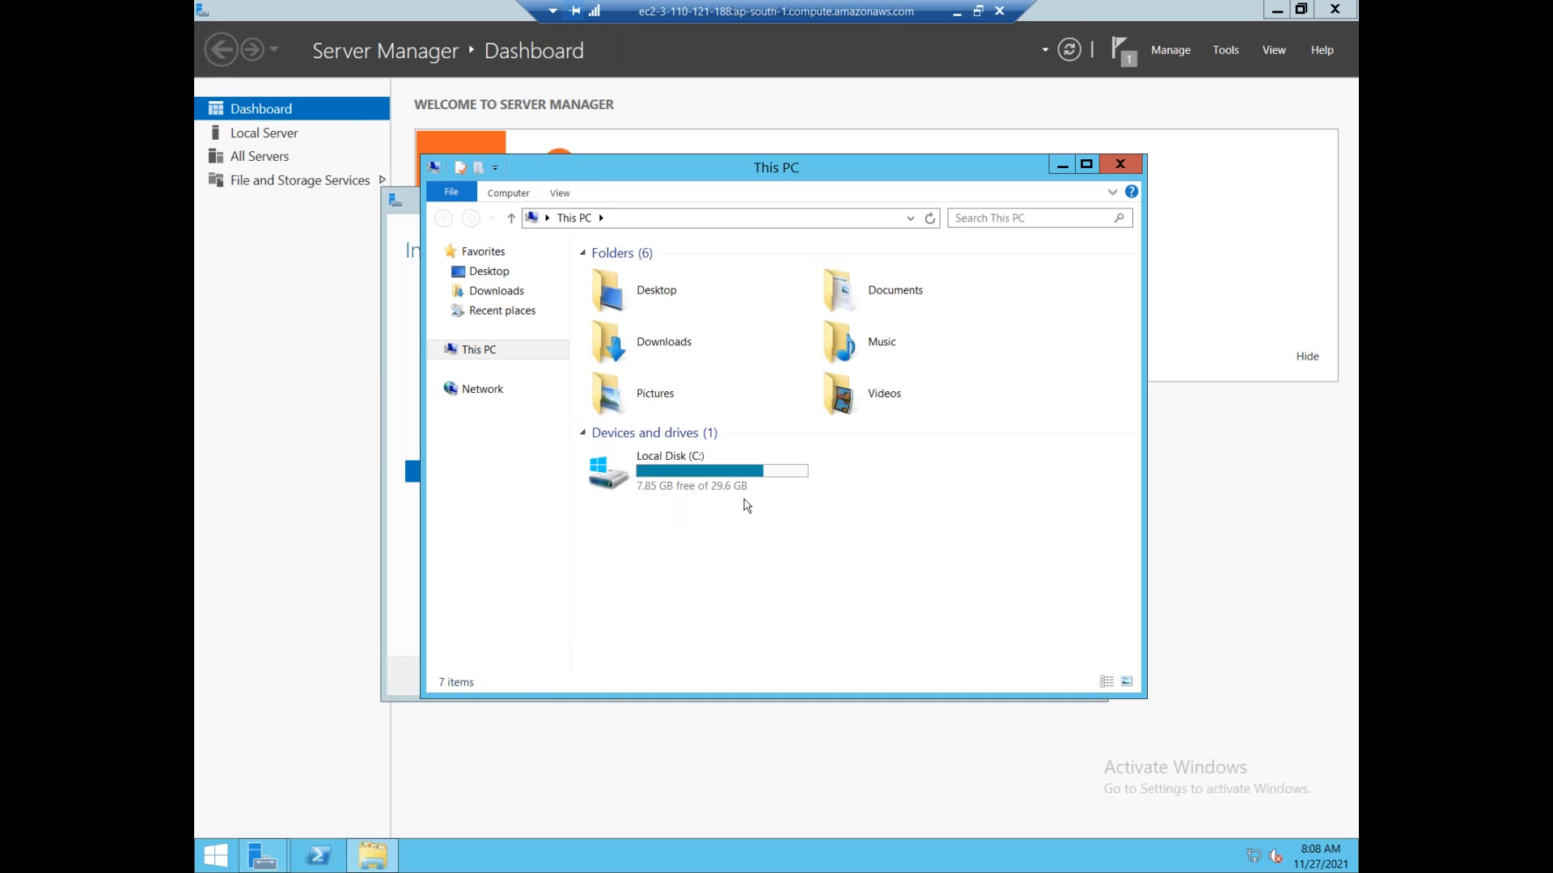
# Open C:\inetpub\wwwroot\iis-85.png in Paint on Webserver2.
pyautogui.doubleClick(738, 480)
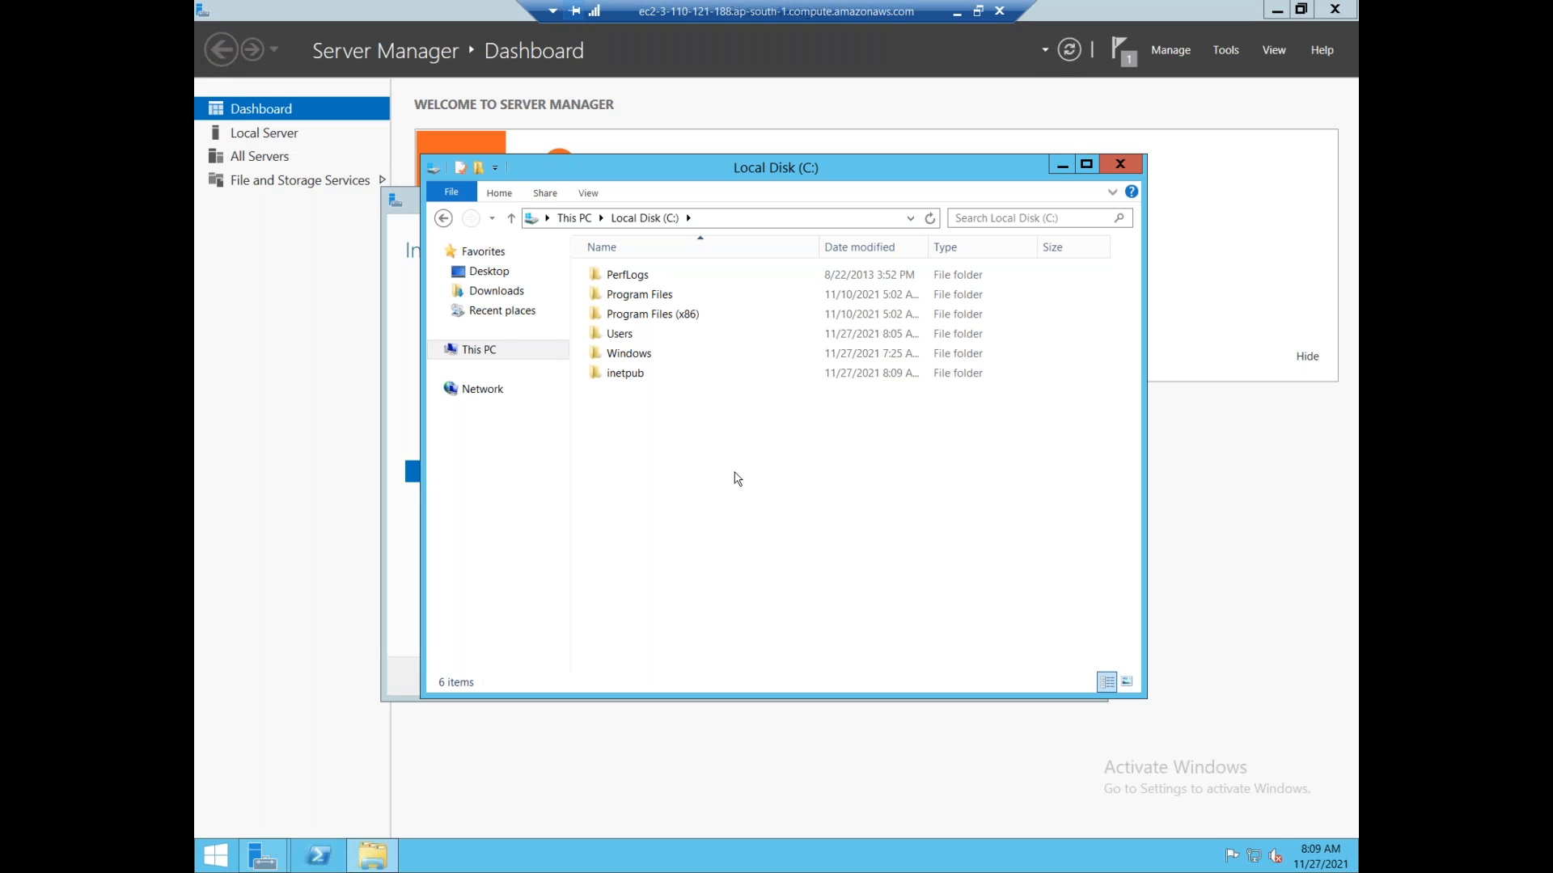
pyautogui.doubleClick(619, 374)
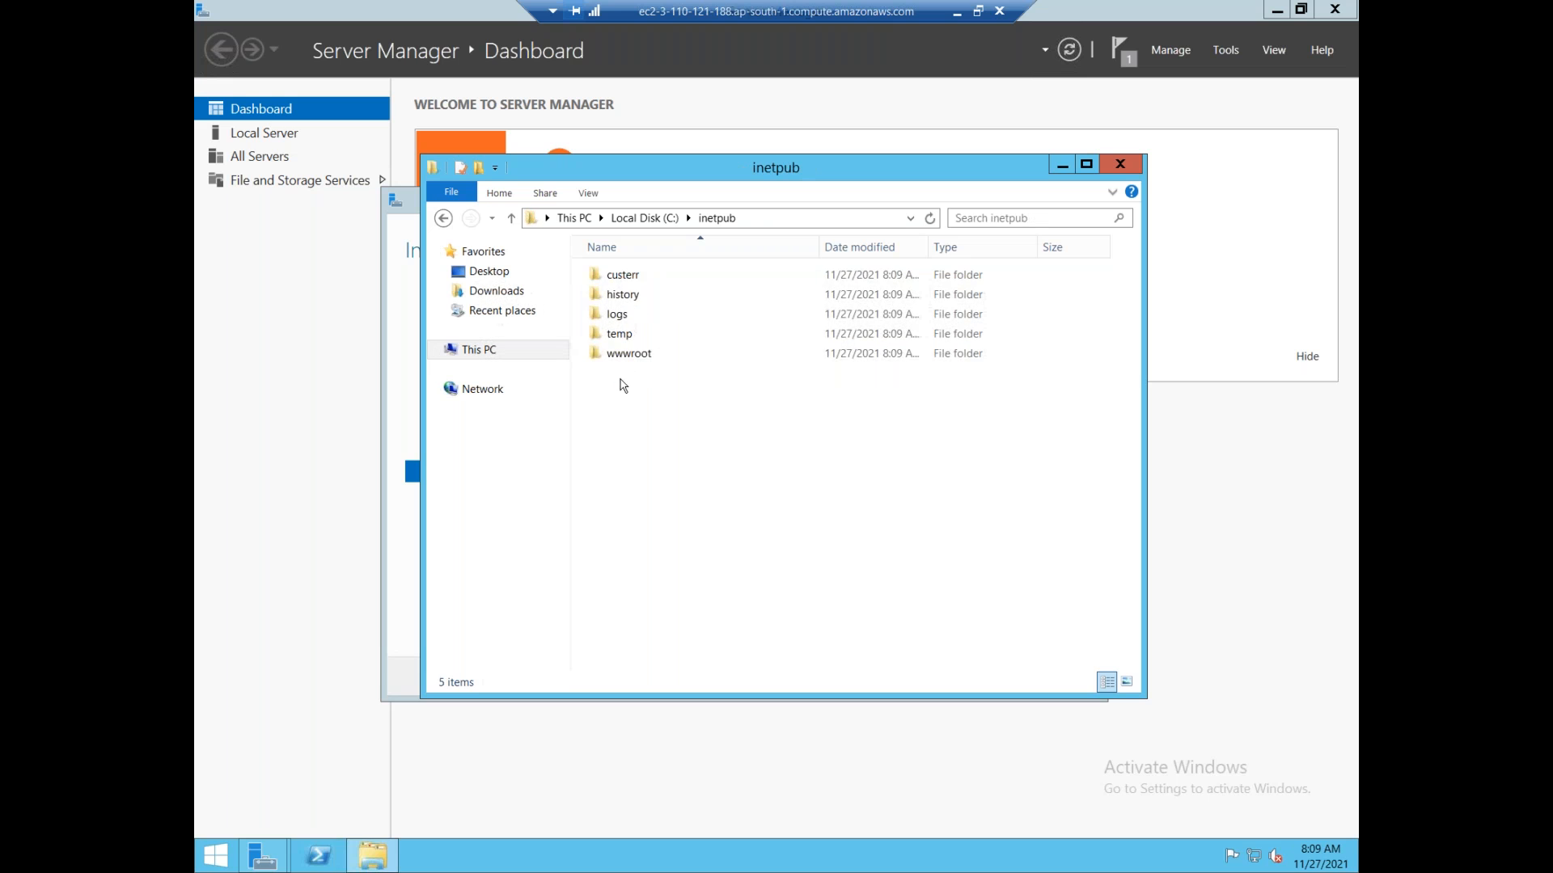
pyautogui.doubleClick(628, 353)
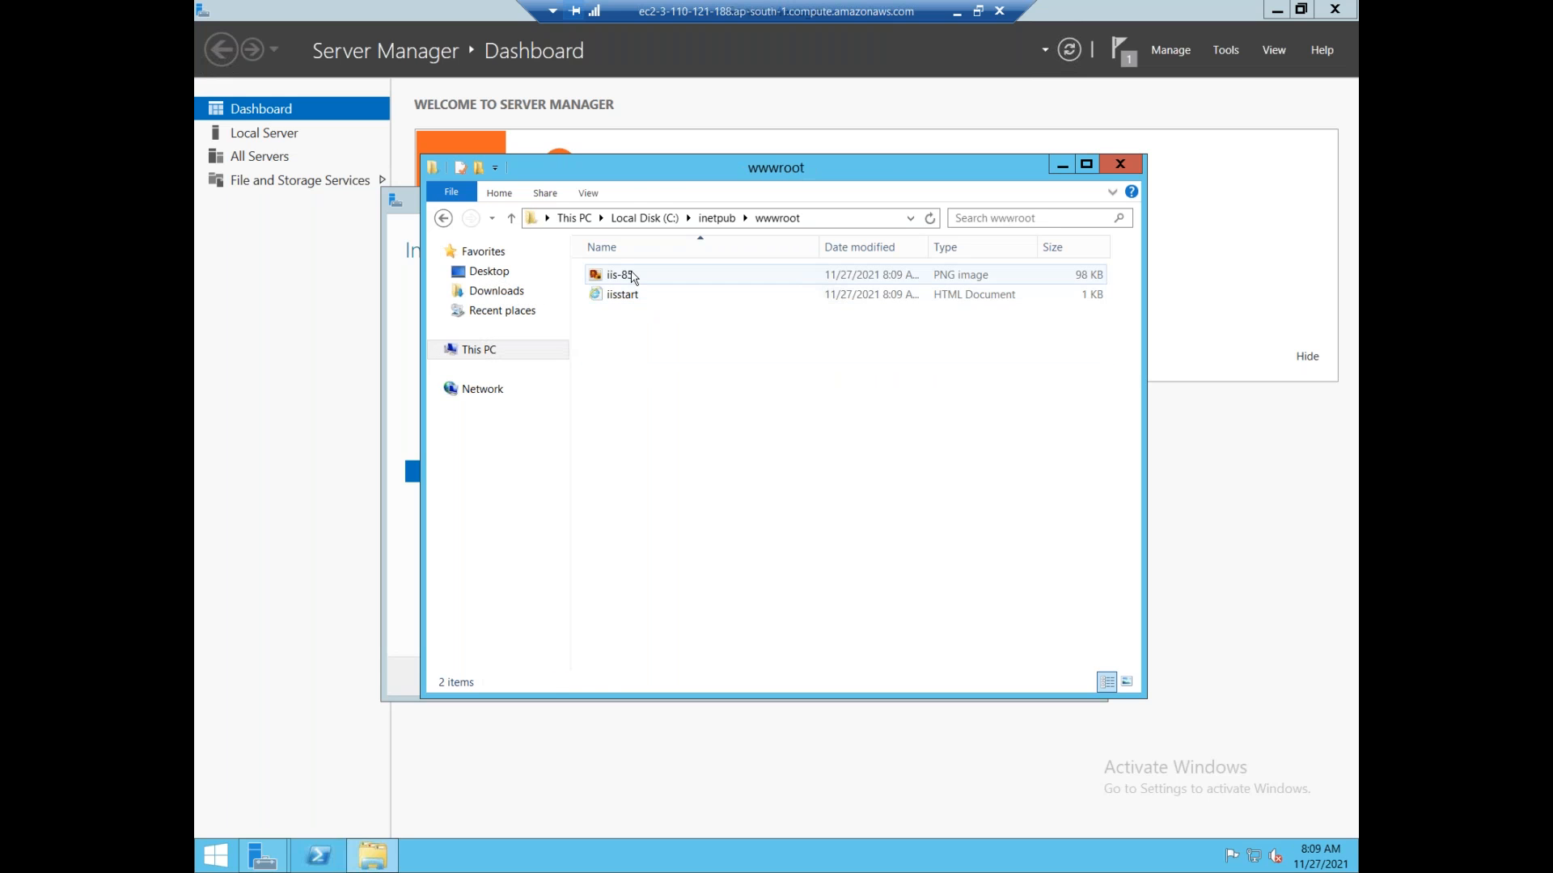
pyautogui.doubleClick(621, 275)
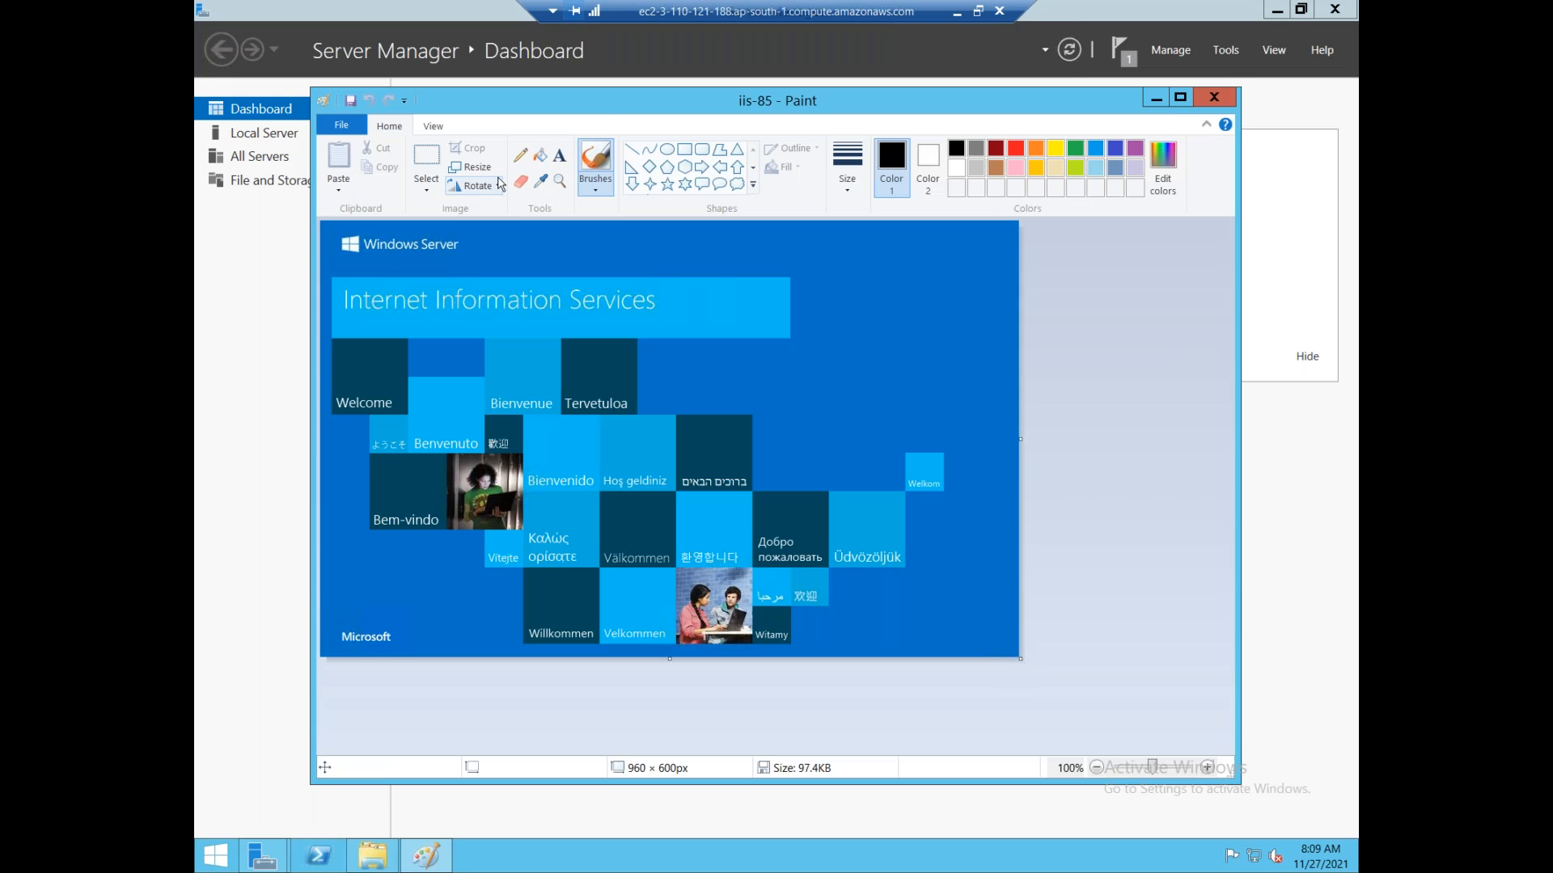
# Add the label 'Webserver2' at 36-point size above the IIS banner.
pyautogui.click(560, 154)
pyautogui.moveTo(552, 231); pyautogui.dragTo(688, 251)
pyautogui.moveTo(838, 293); pyautogui.dragTo(884, 311)
pyautogui.write('Webserver2')
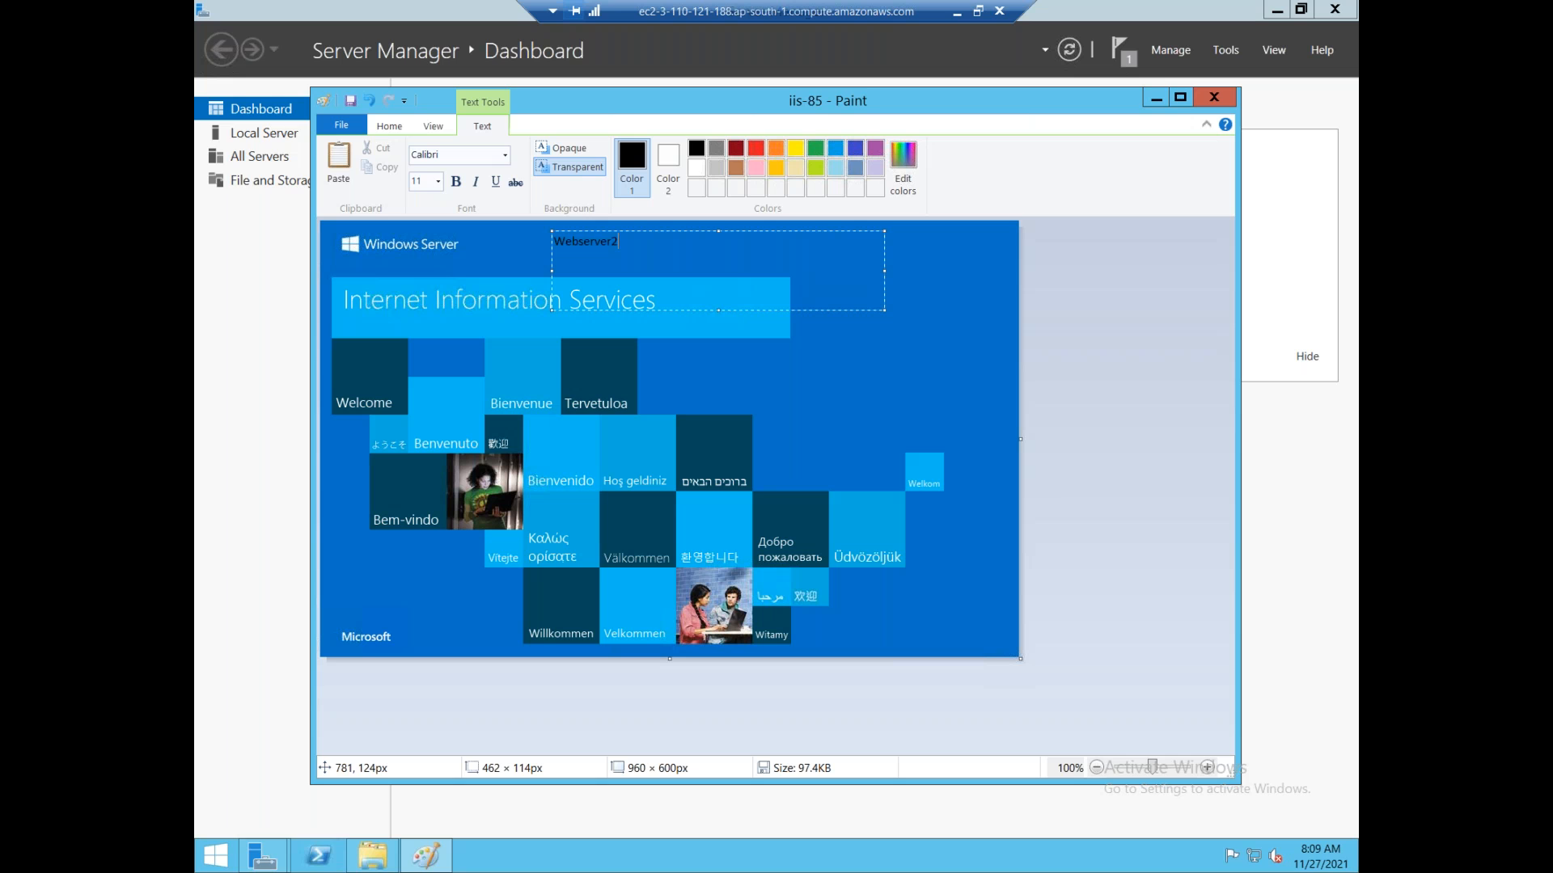
pyautogui.hotkey('ctrl', 'a')
pyautogui.click(437, 181)
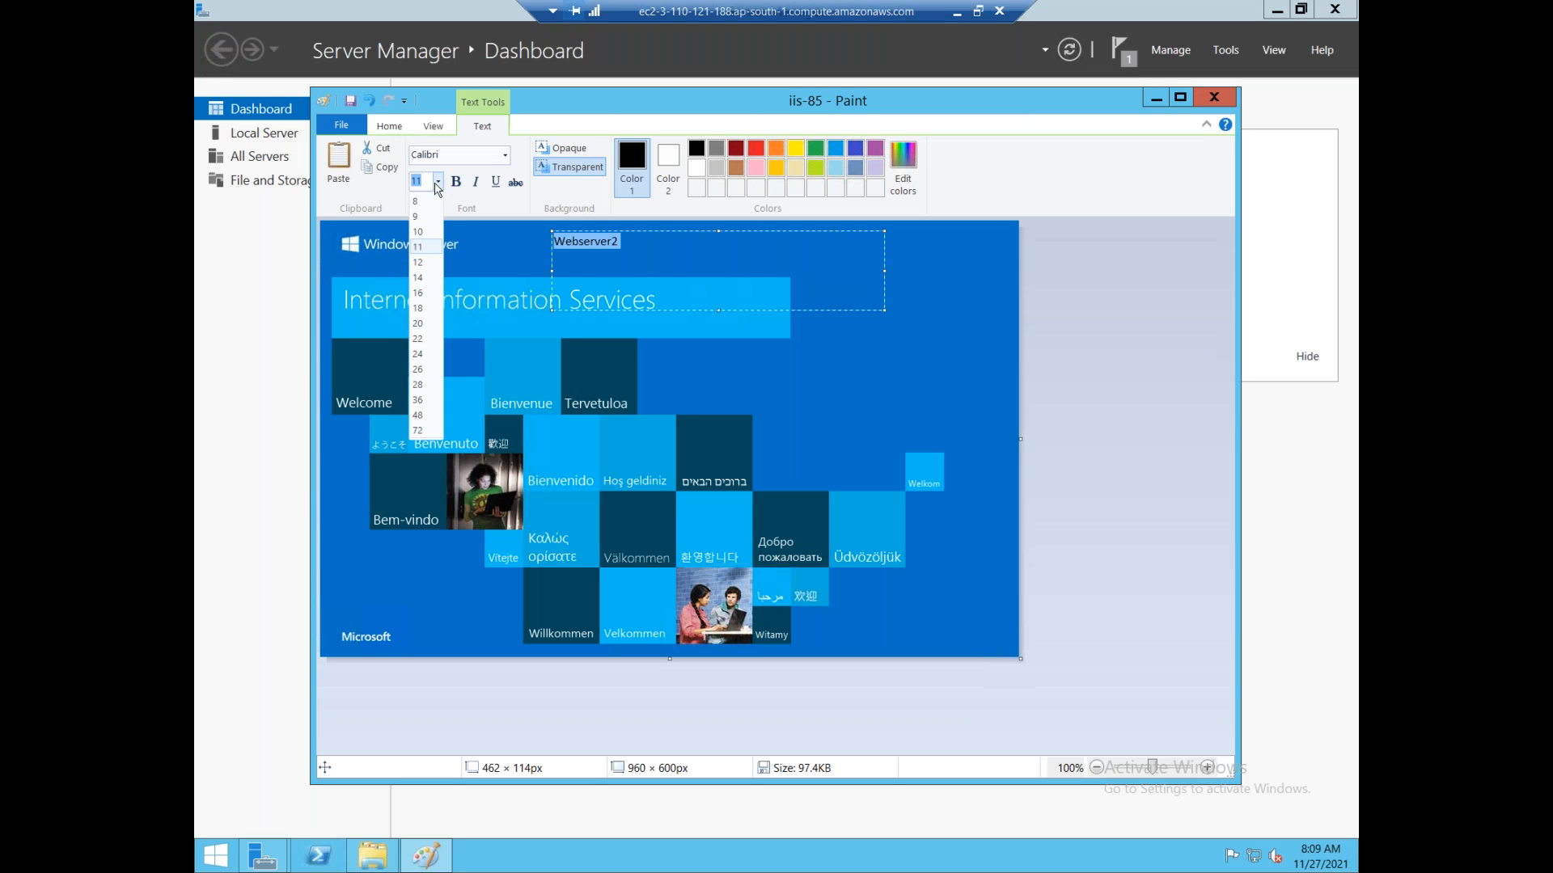
pyautogui.click(428, 412)
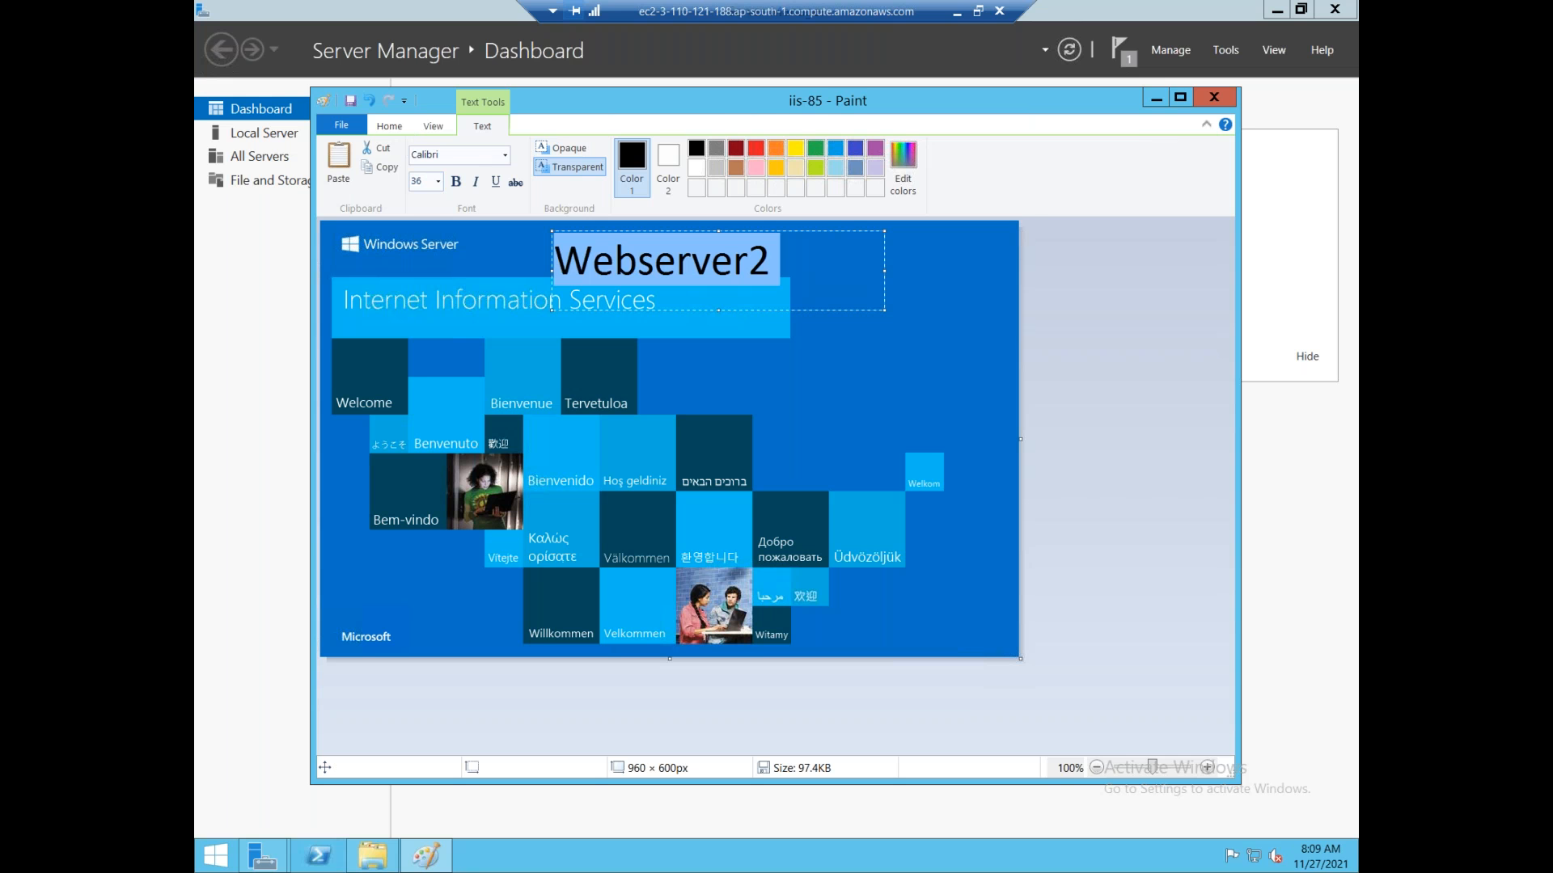
pyautogui.click(1023, 236)
# Minimize the remote session and return to the EC2 Instances list in Chrome.
pyautogui.click(957, 13)
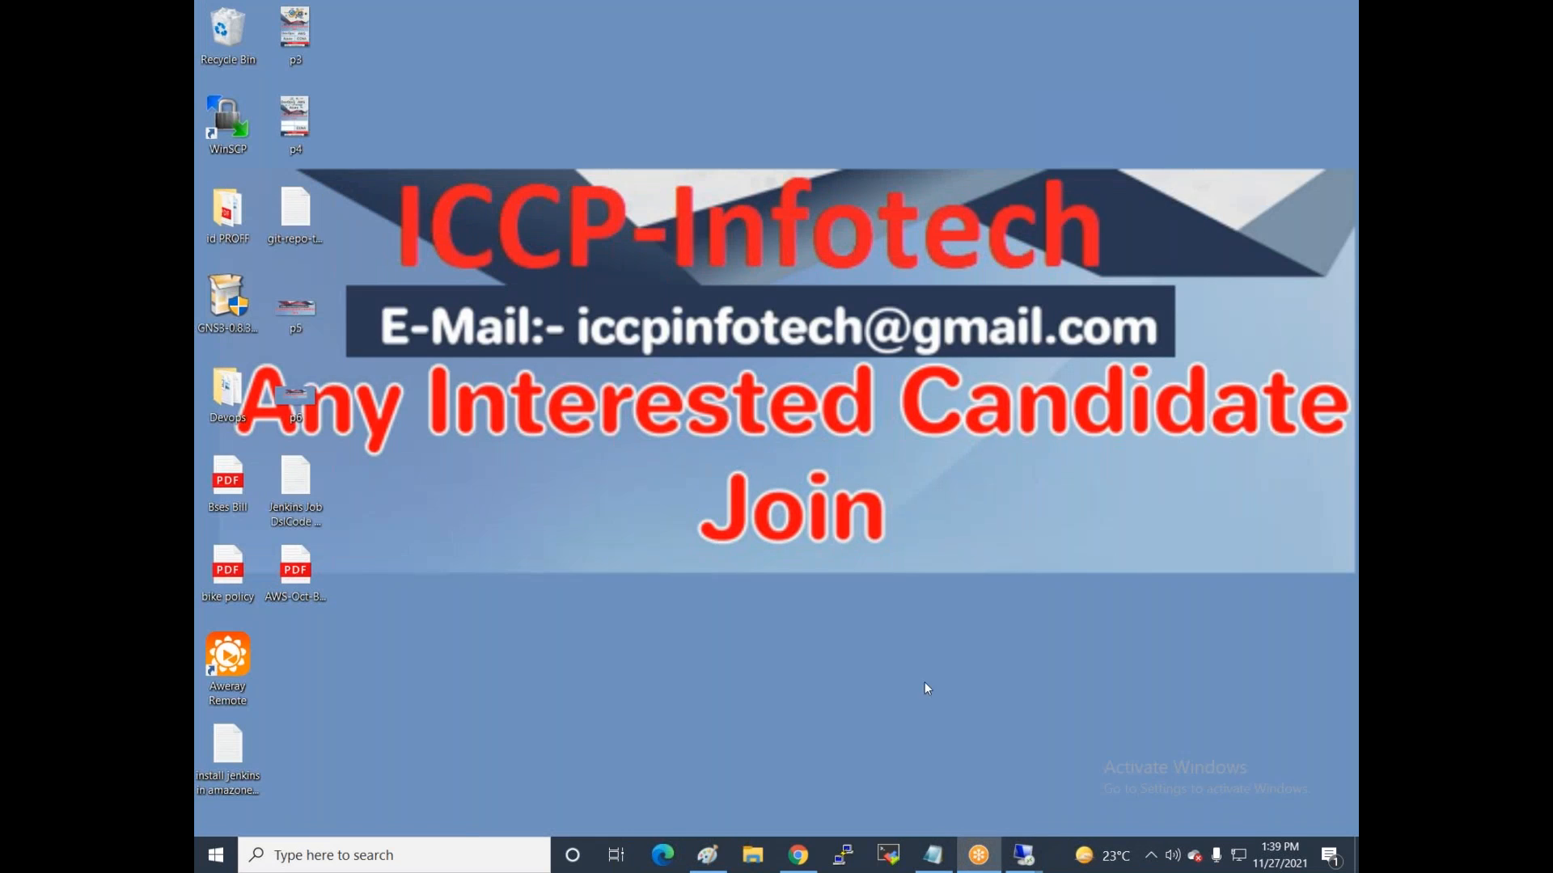
pyautogui.click(802, 859)
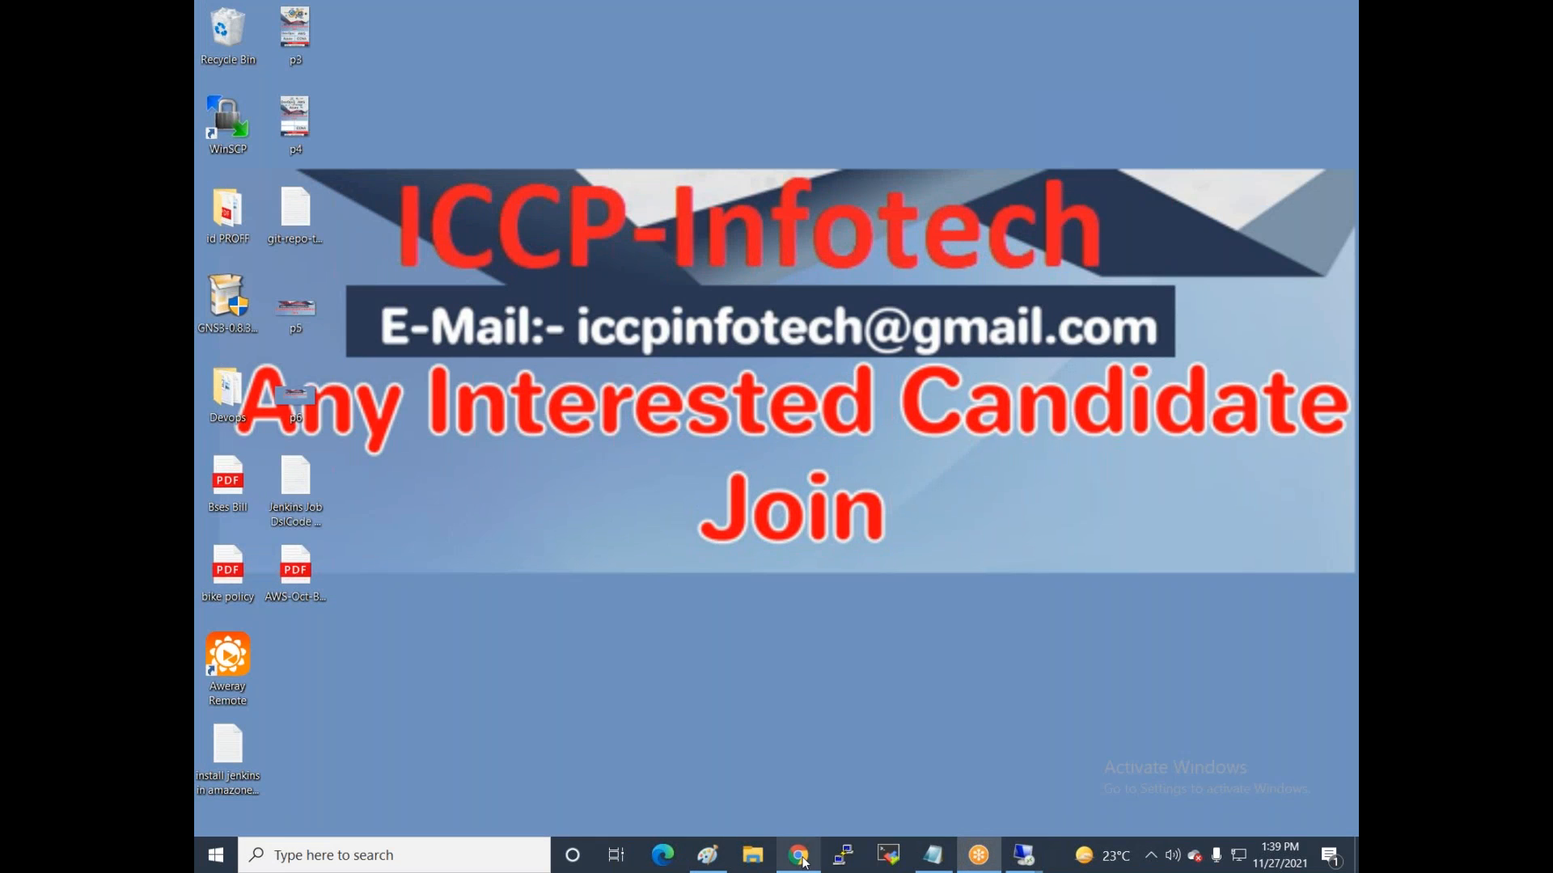
pyautogui.click(343, 225)
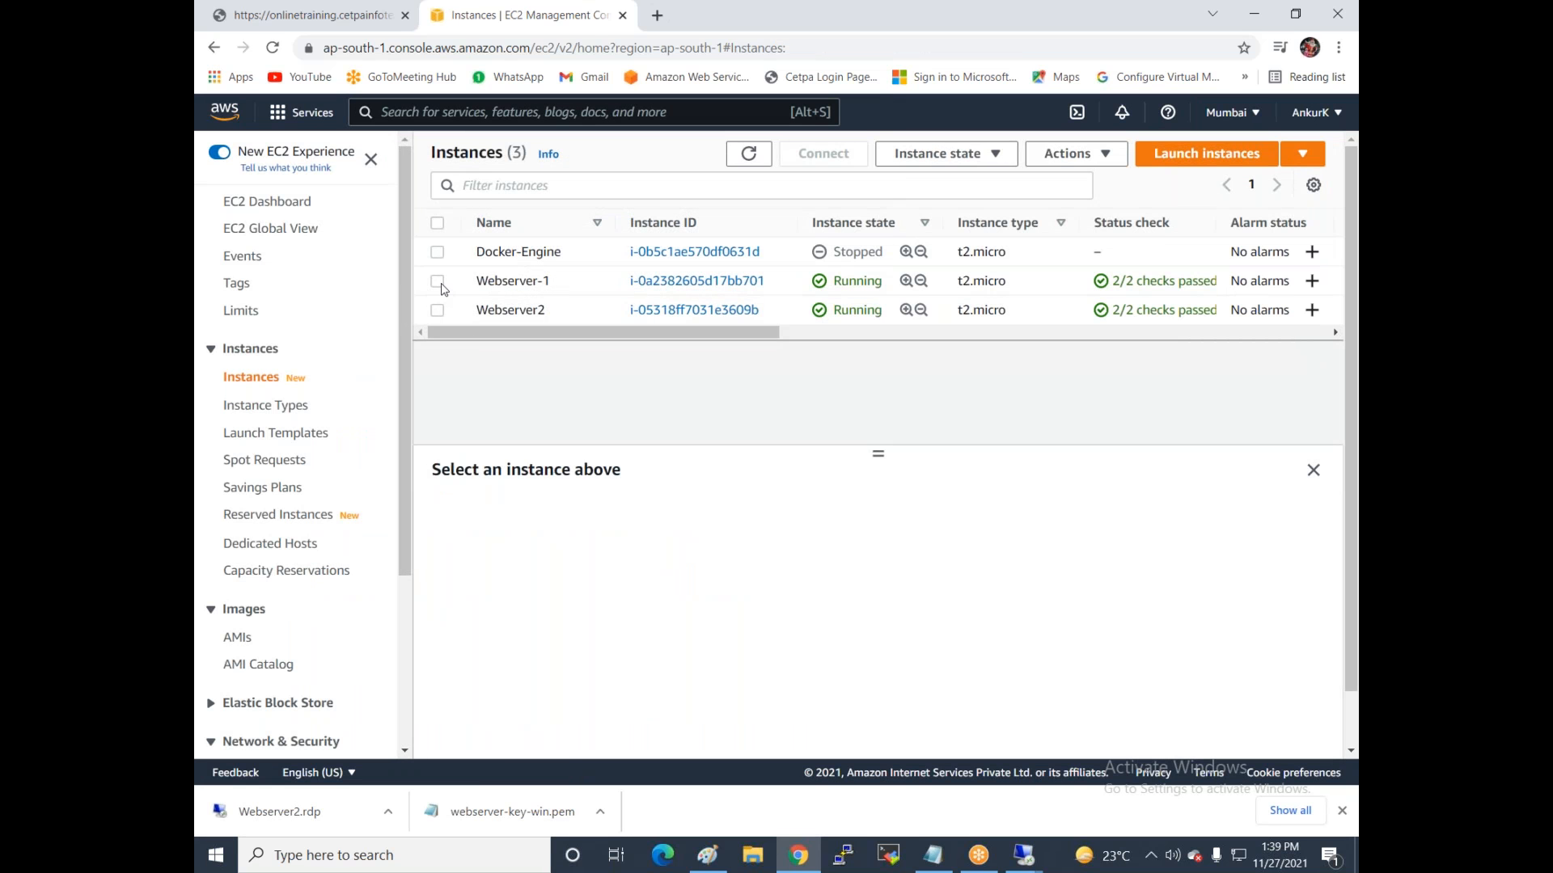
# Copy Webserver-1's public IP 52.66.197.157, load it in a new tab, and return to the console.
pyautogui.click(437, 280)
pyautogui.click(745, 635)
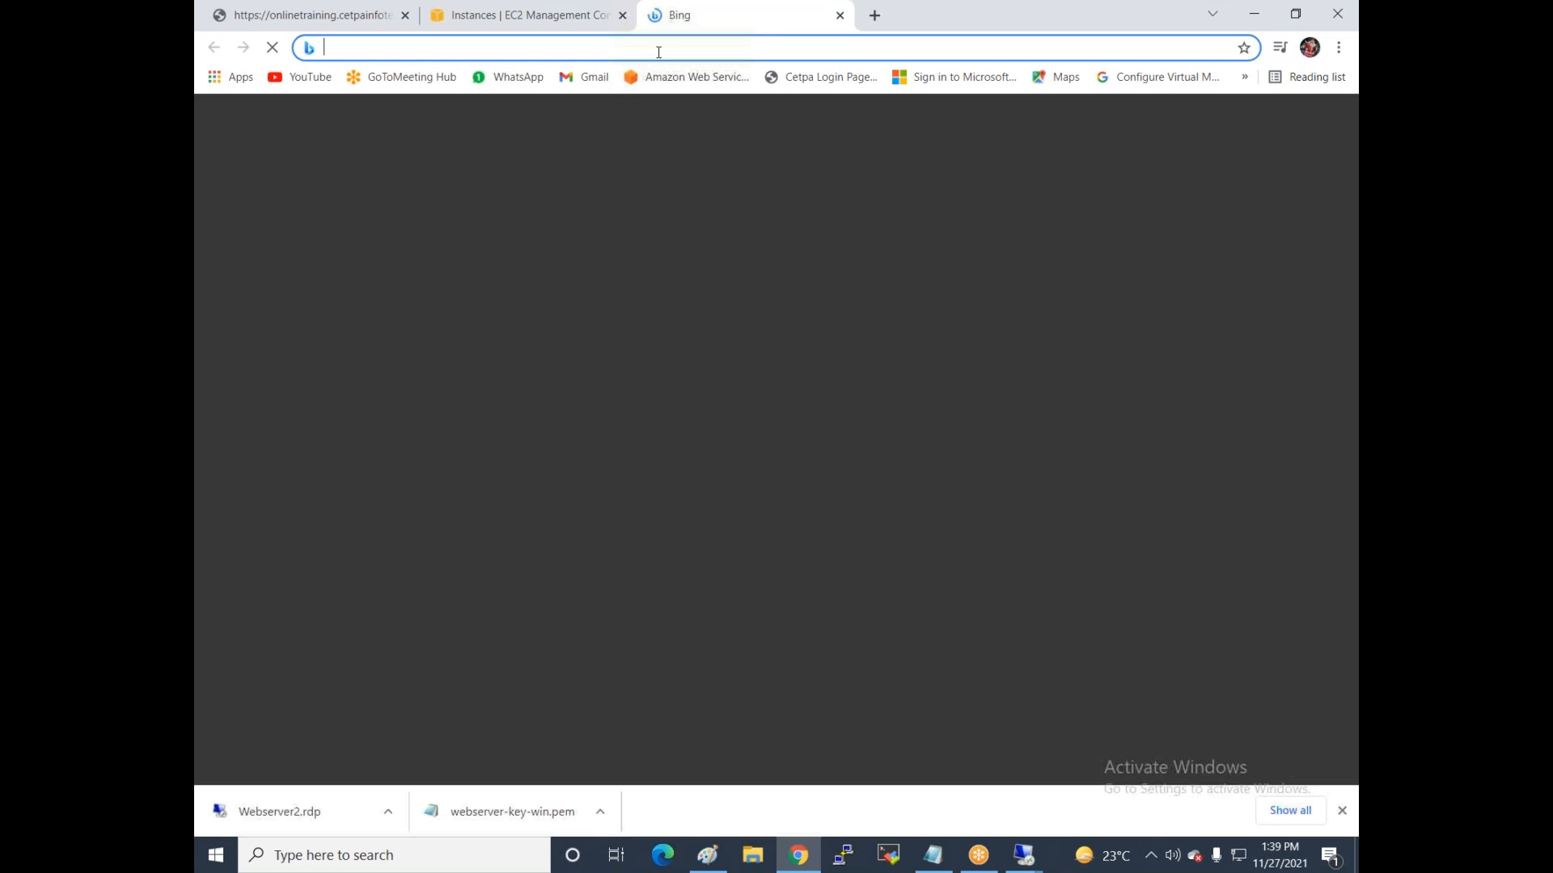
pyautogui.hotkey('ctrl', 'v')
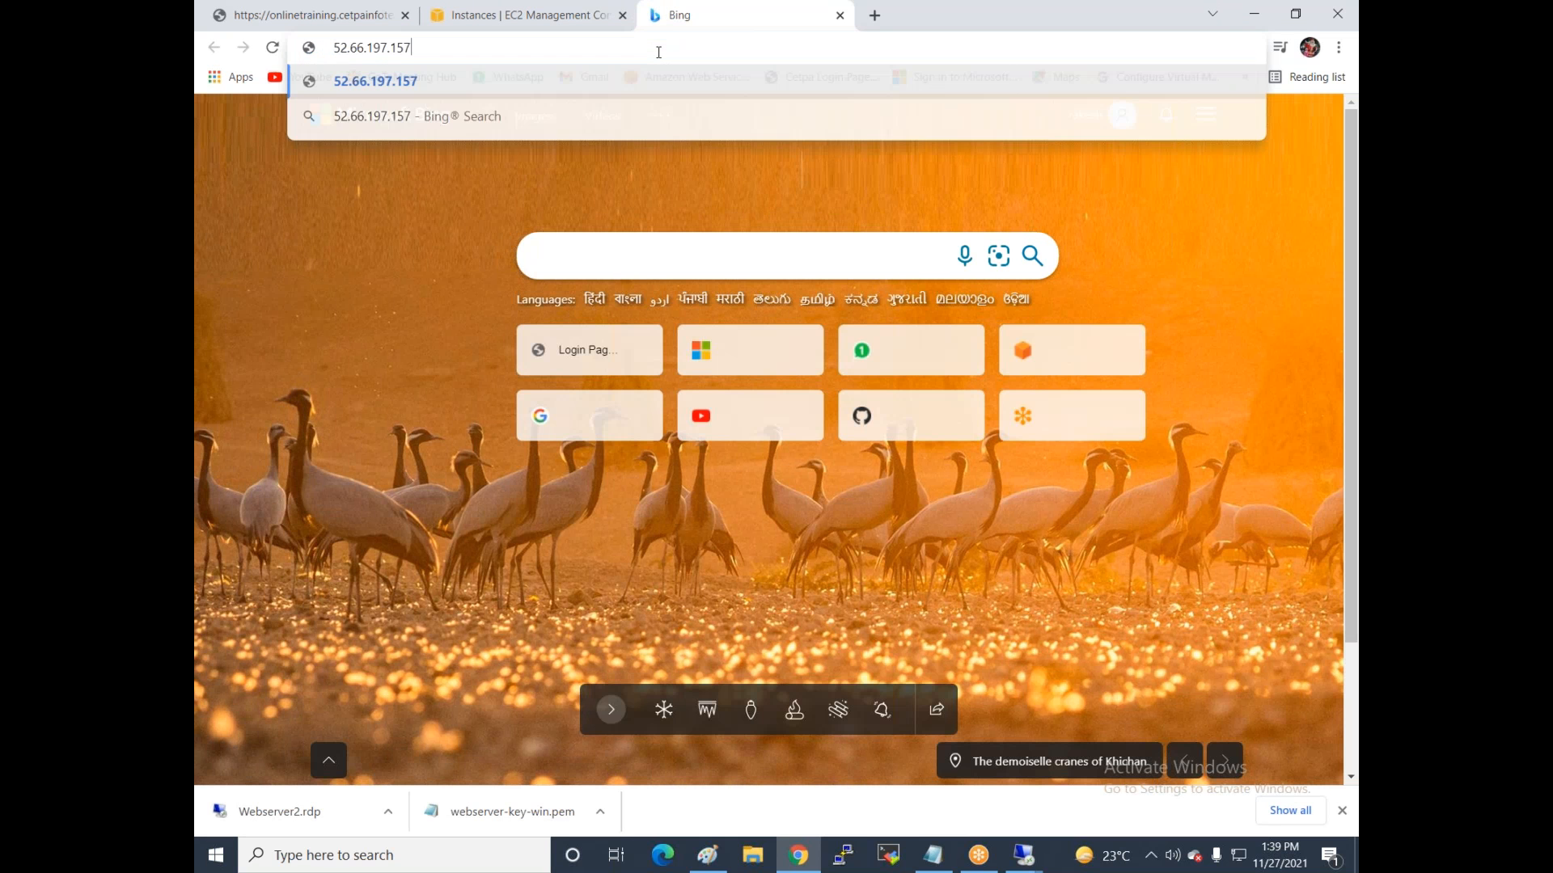
pyautogui.press('Return')
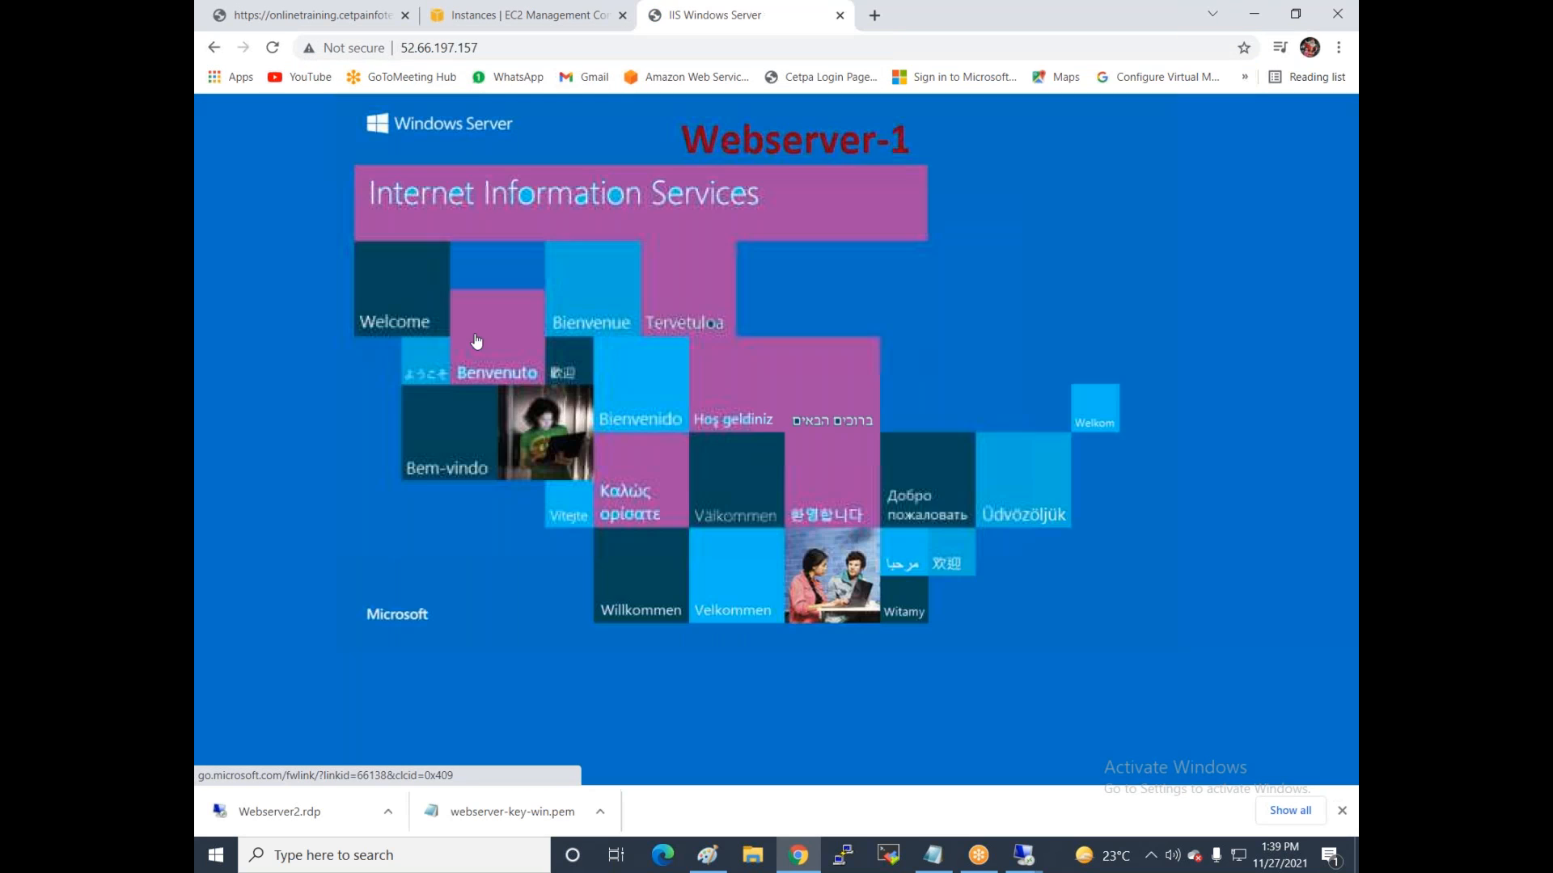
pyautogui.click(522, 14)
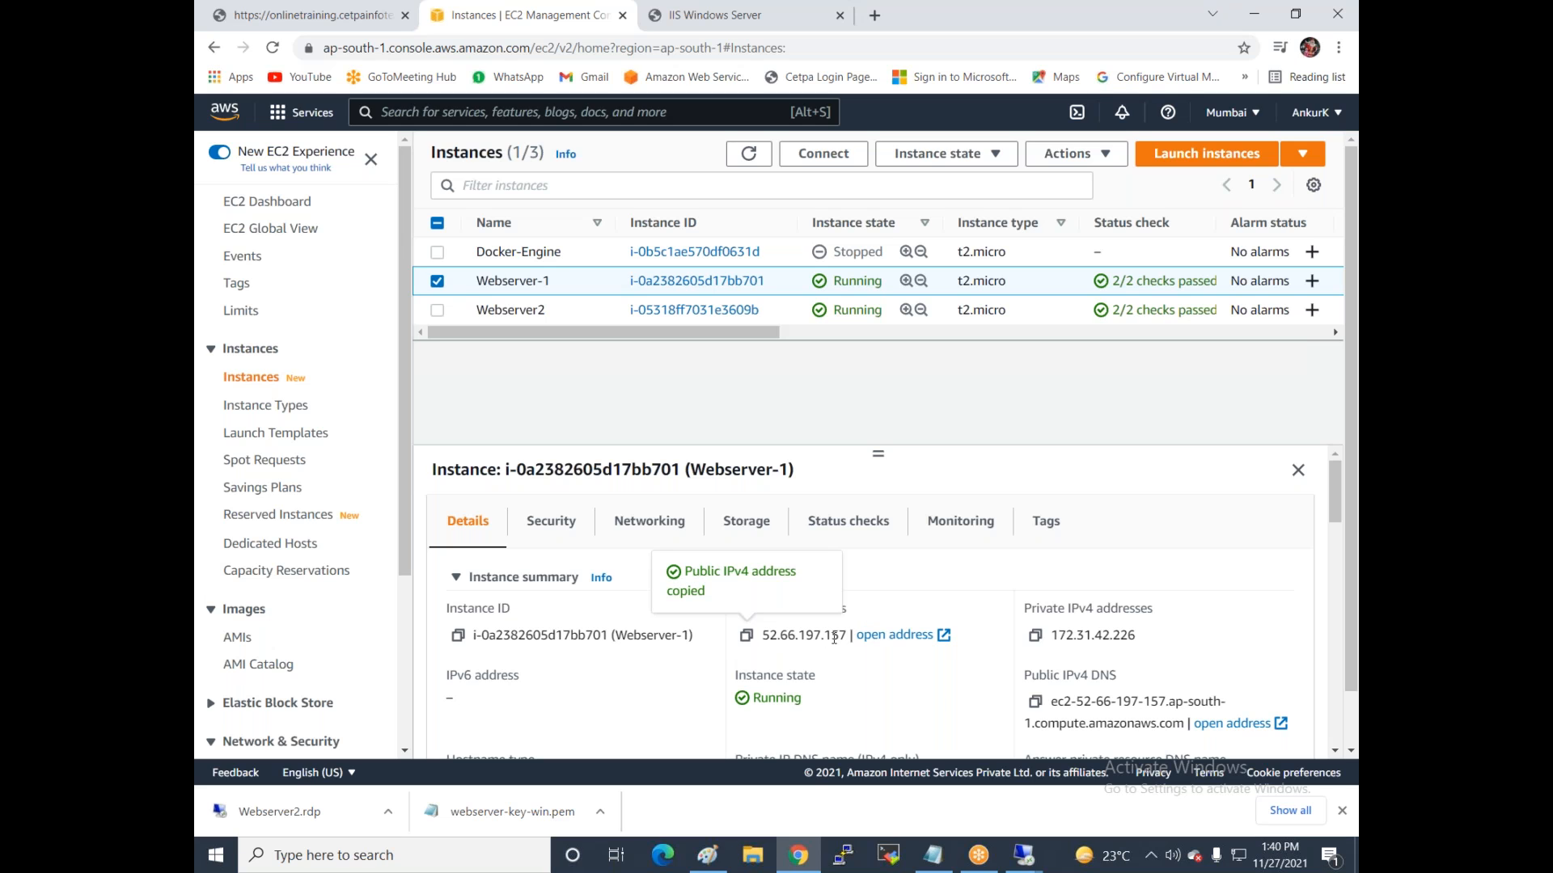
# Select Webserver2 instead, copy its public IP 3.110.121.188, and load it in a new tab.
pyautogui.click(439, 284)
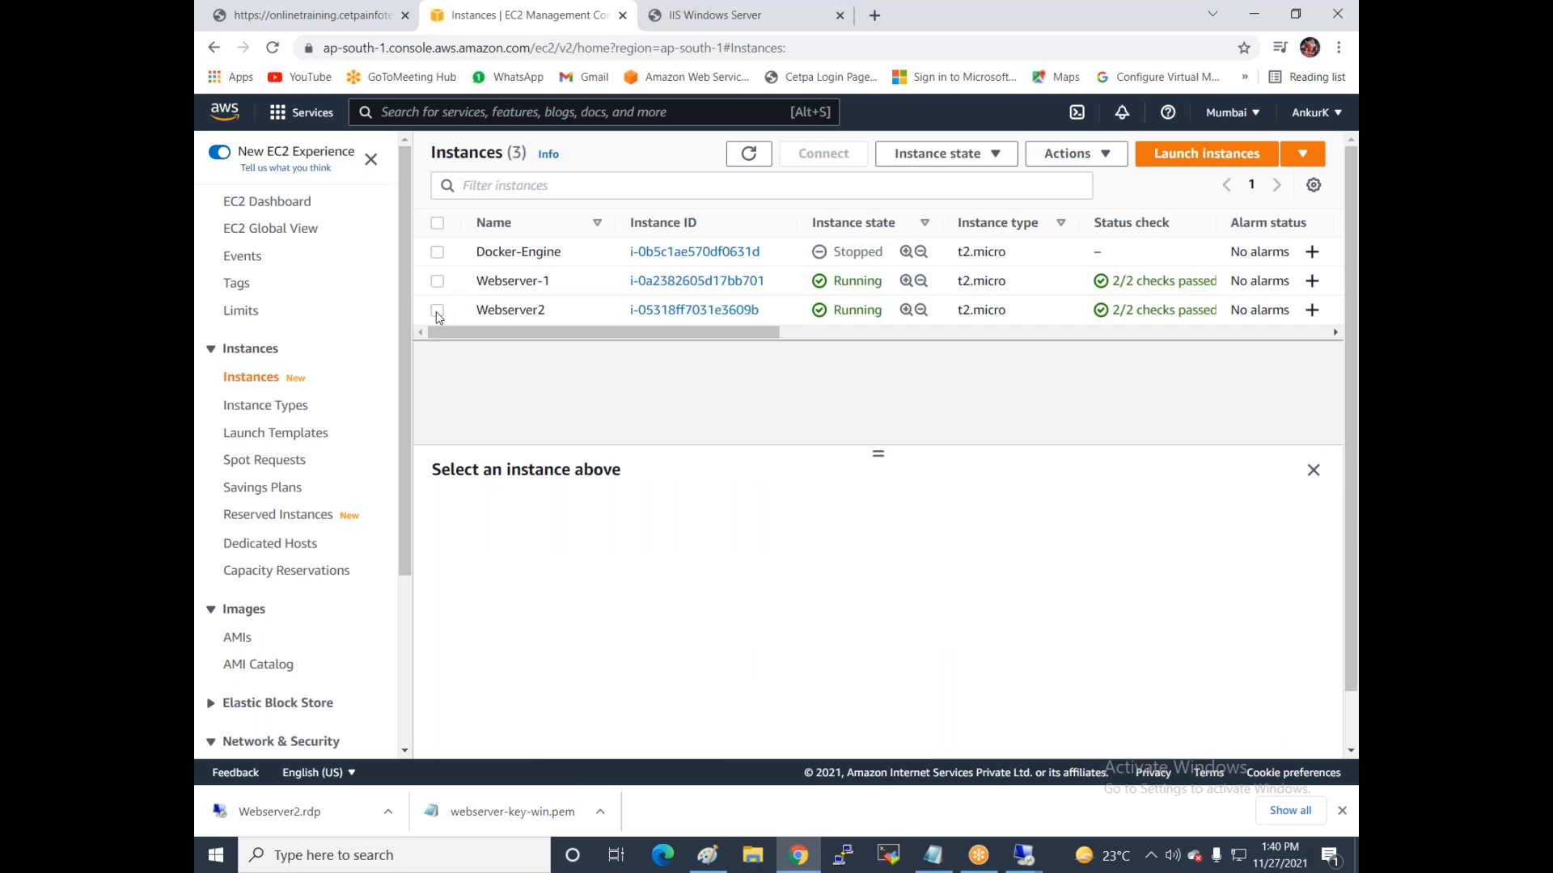
pyautogui.click(437, 313)
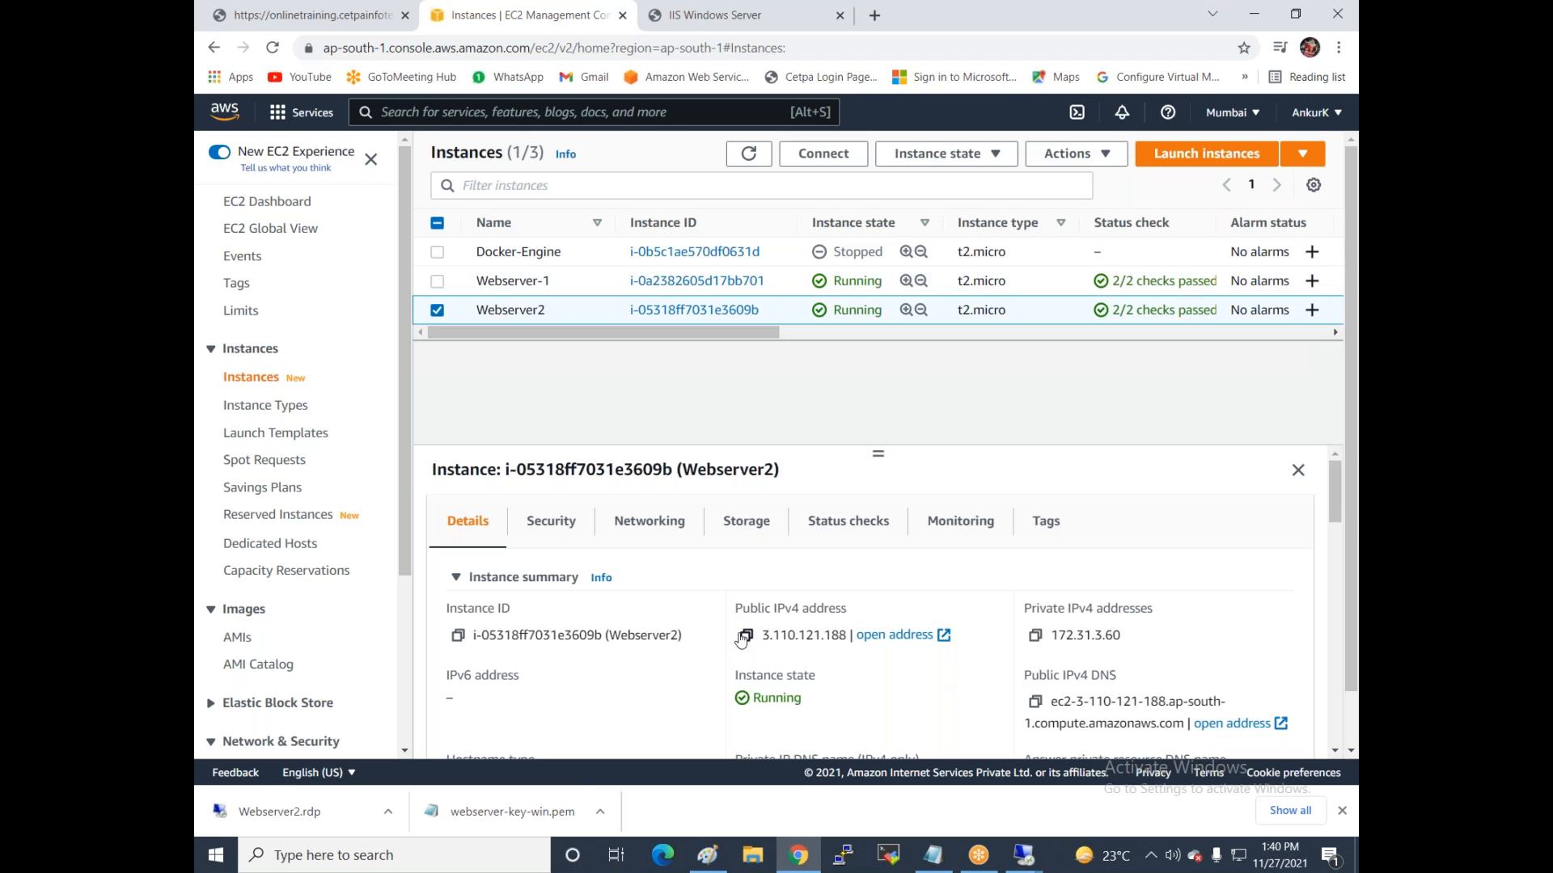
pyautogui.click(744, 637)
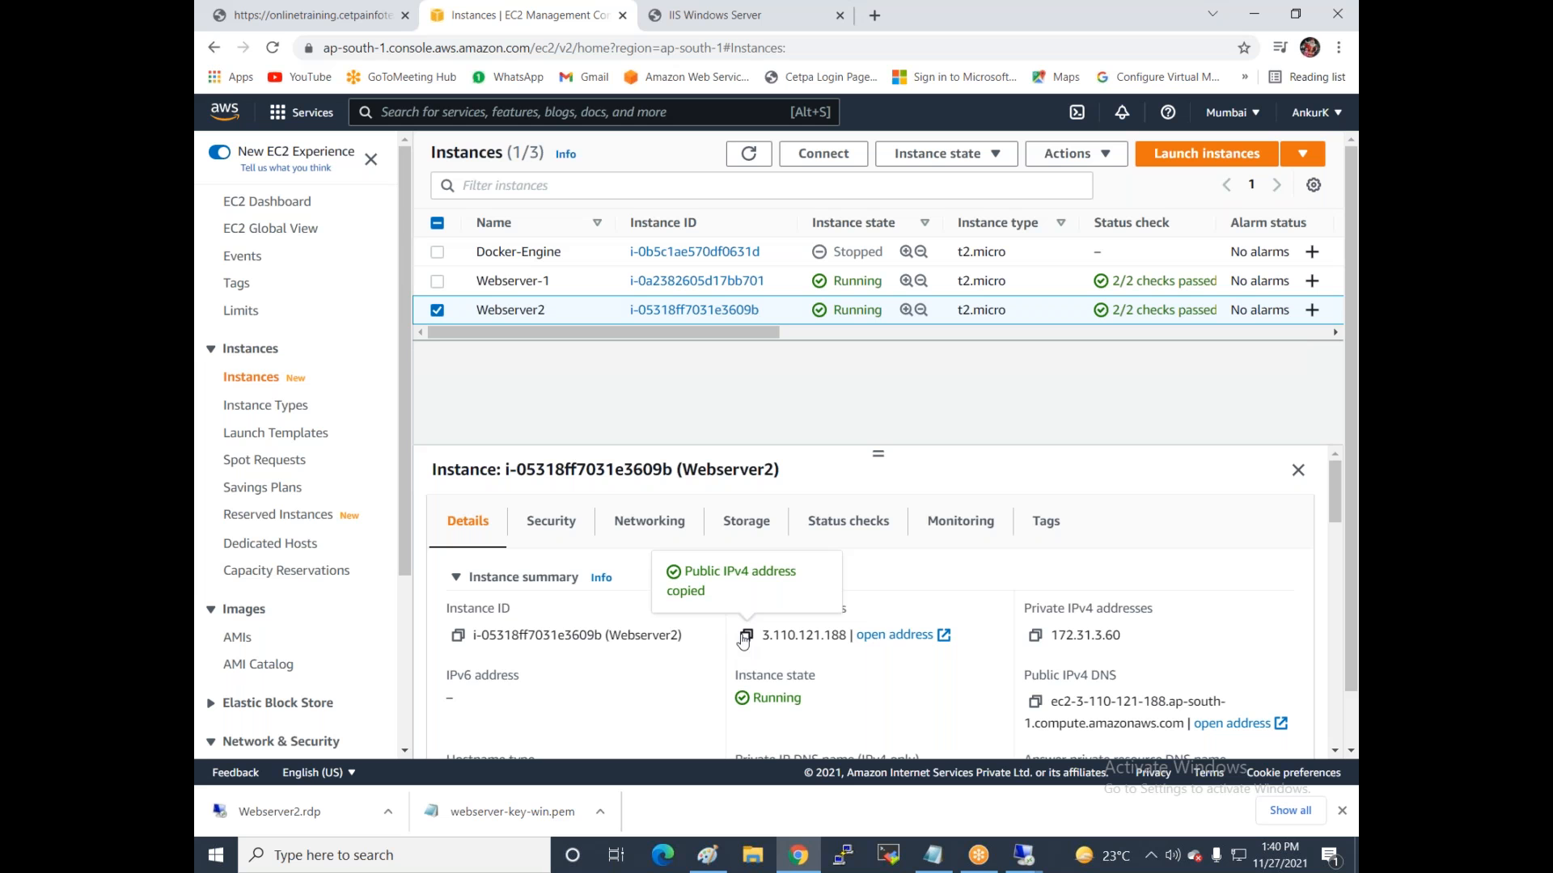
pyautogui.click(876, 16)
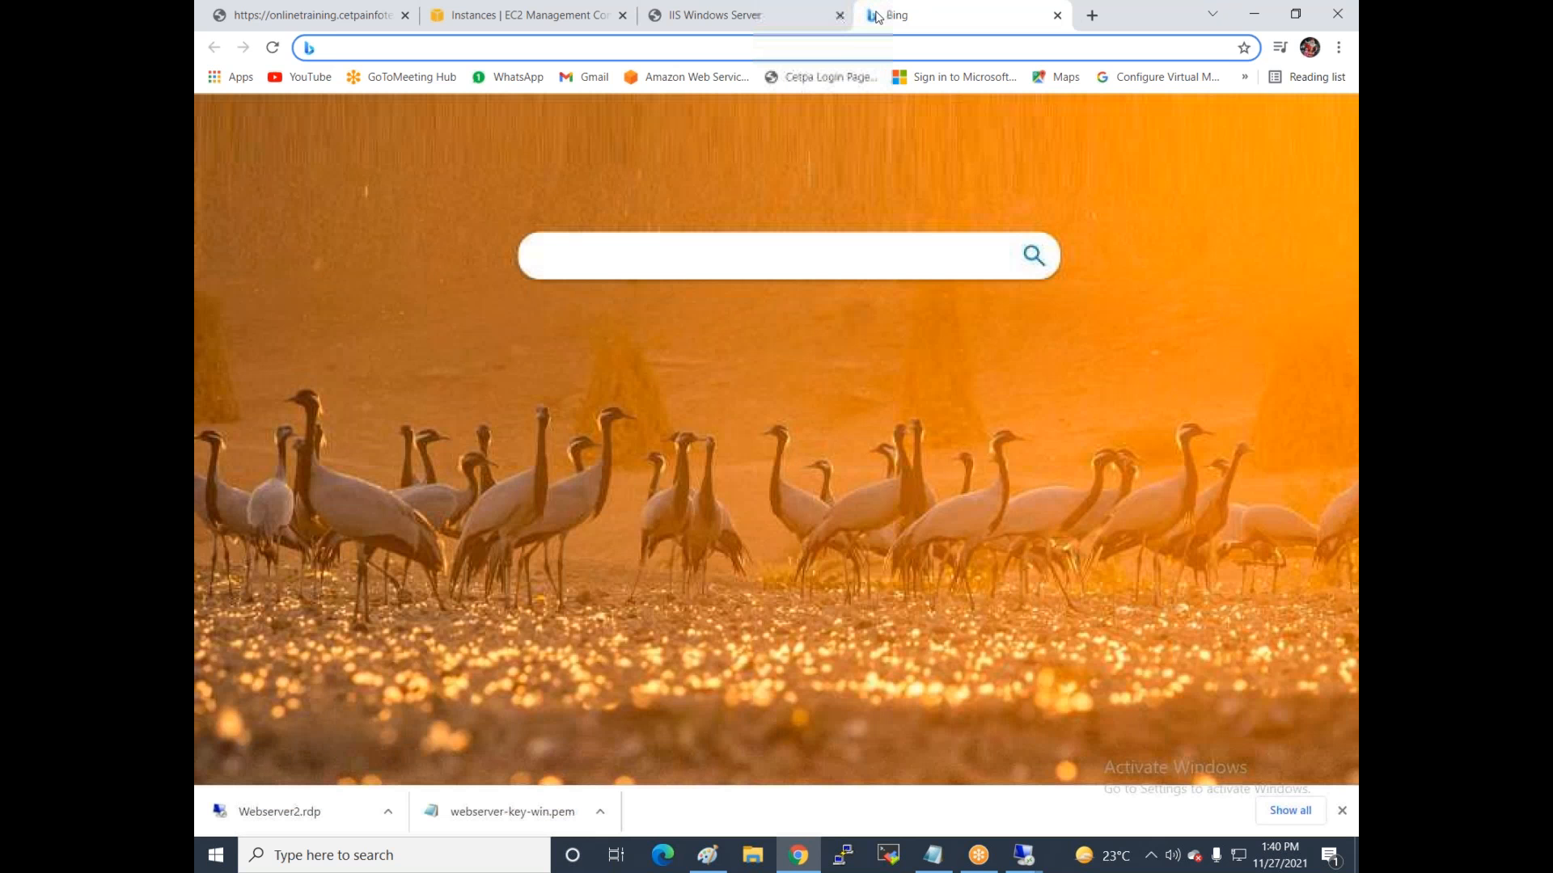
pyautogui.hotkey('ctrl', 'v')
pyautogui.press('Return')
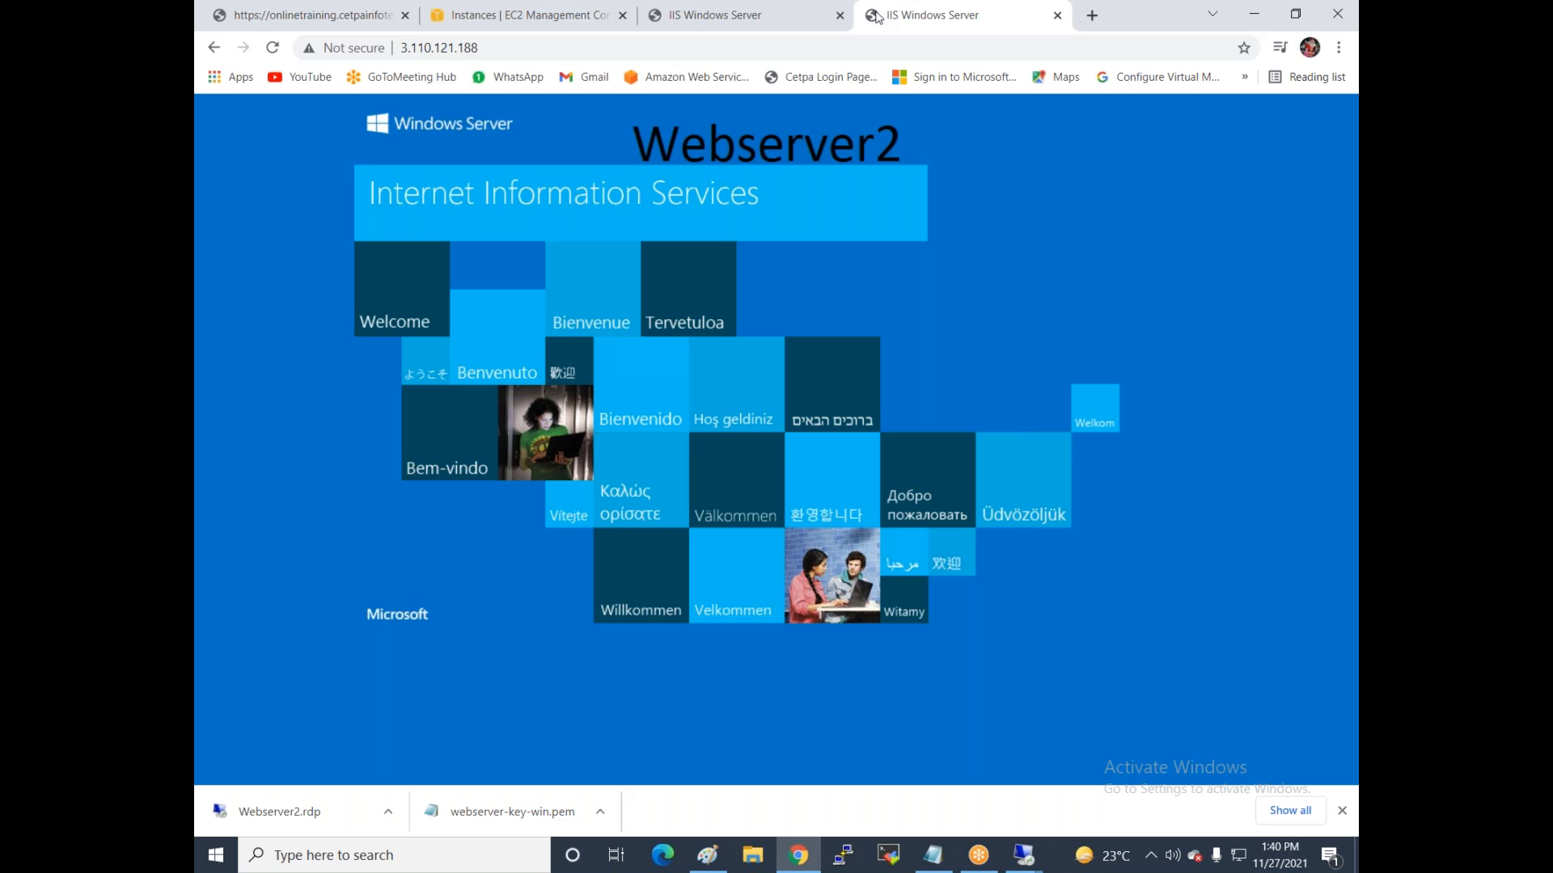
# Copy the css, images, js folders and index page from D:\uloax on the local machine.
pyautogui.click(752, 869)
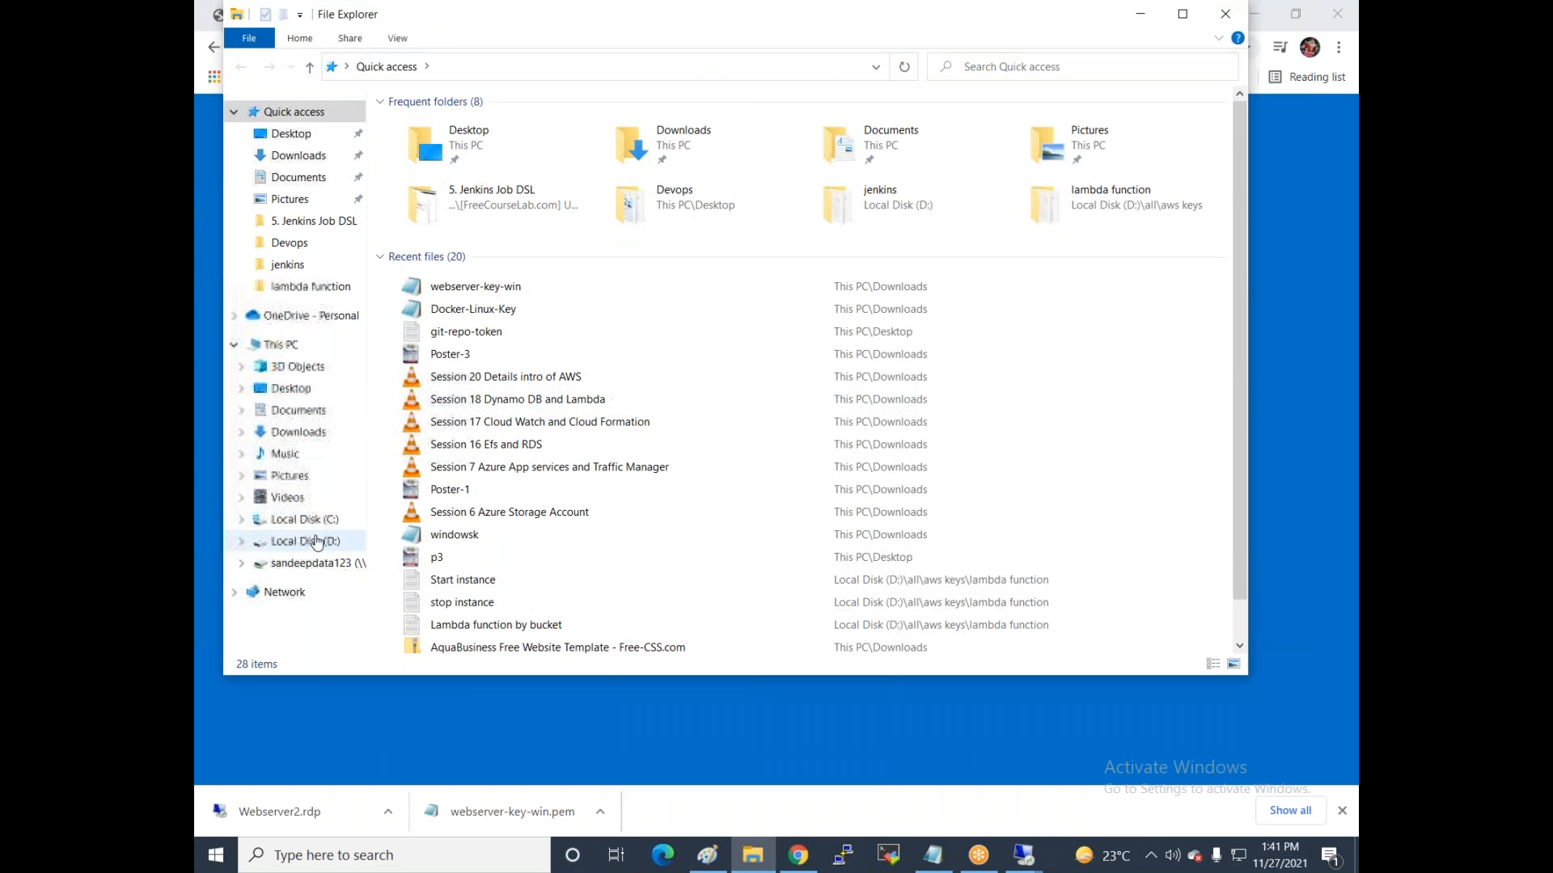
pyautogui.click(318, 541)
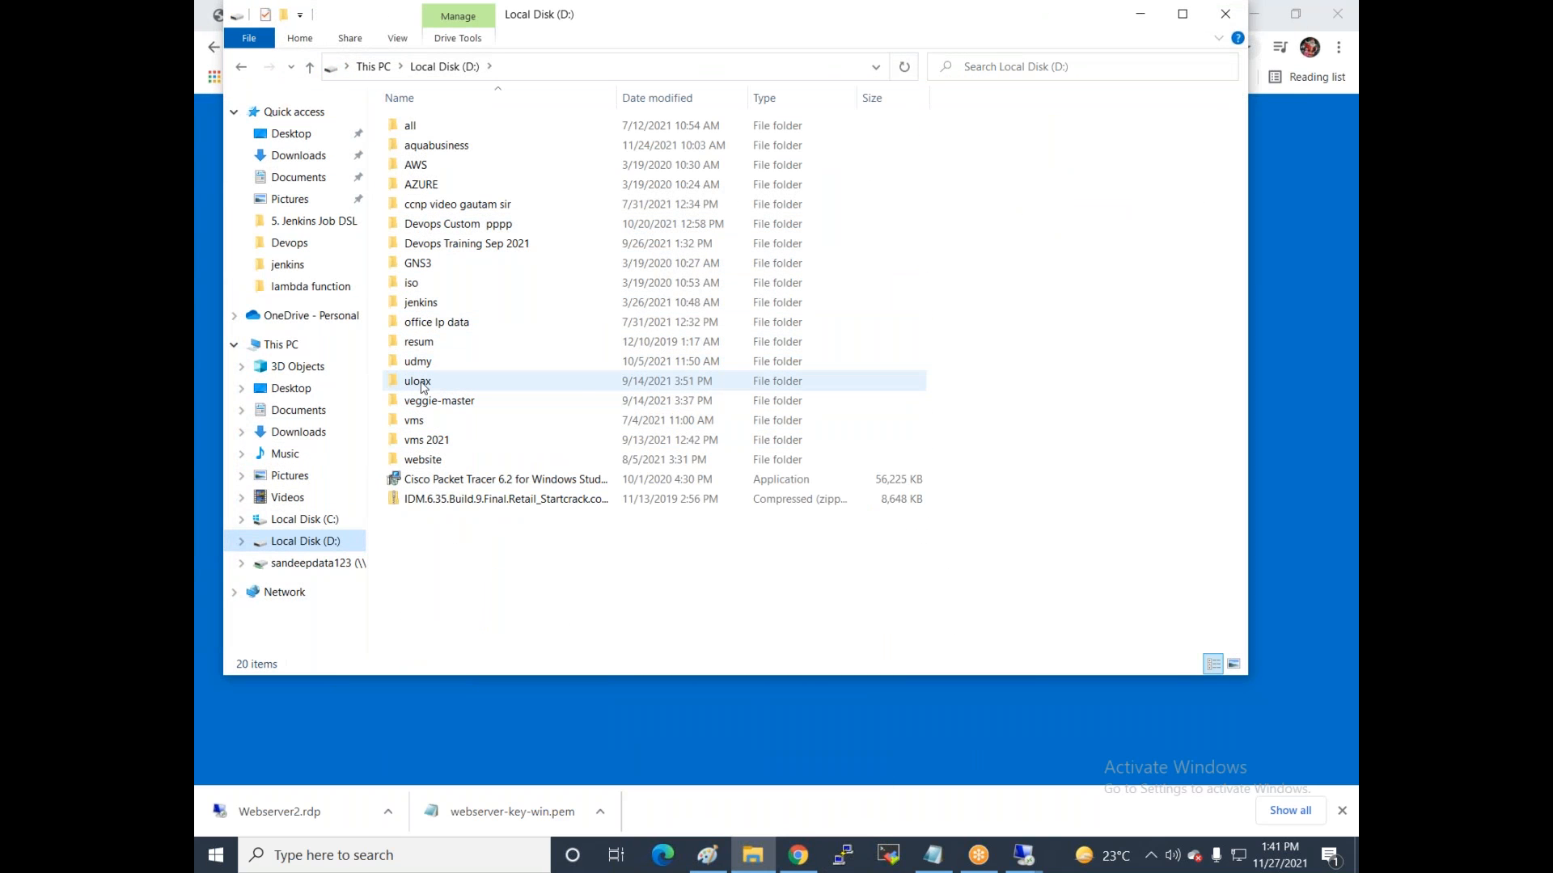
pyautogui.click(423, 386)
pyautogui.doubleClick(422, 385)
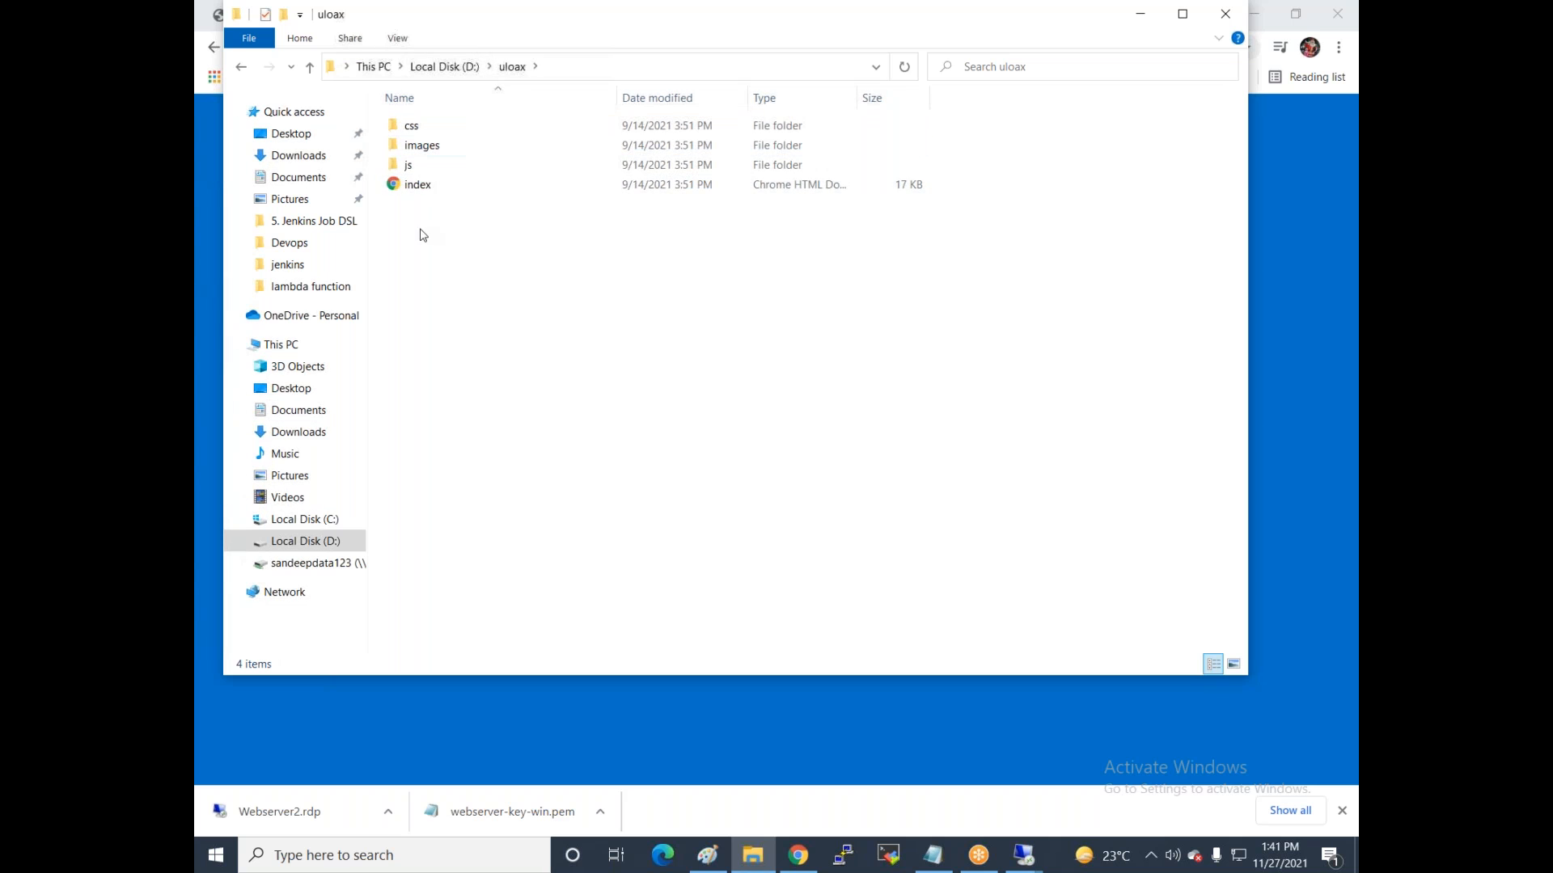
pyautogui.moveTo(426, 247); pyautogui.dragTo(480, 124)
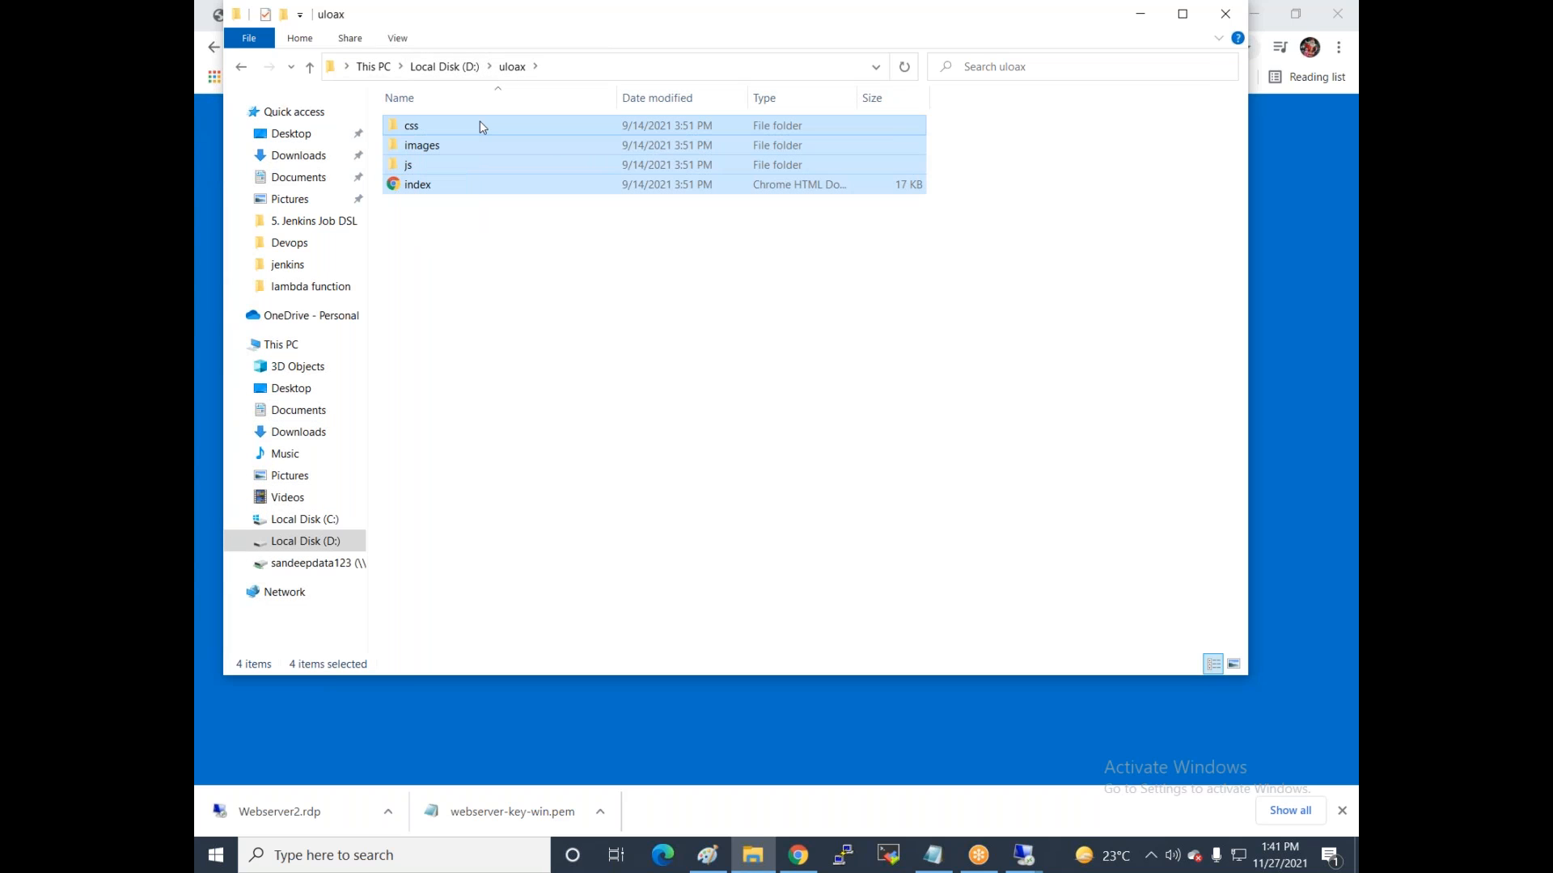
pyautogui.rightClick(479, 119)
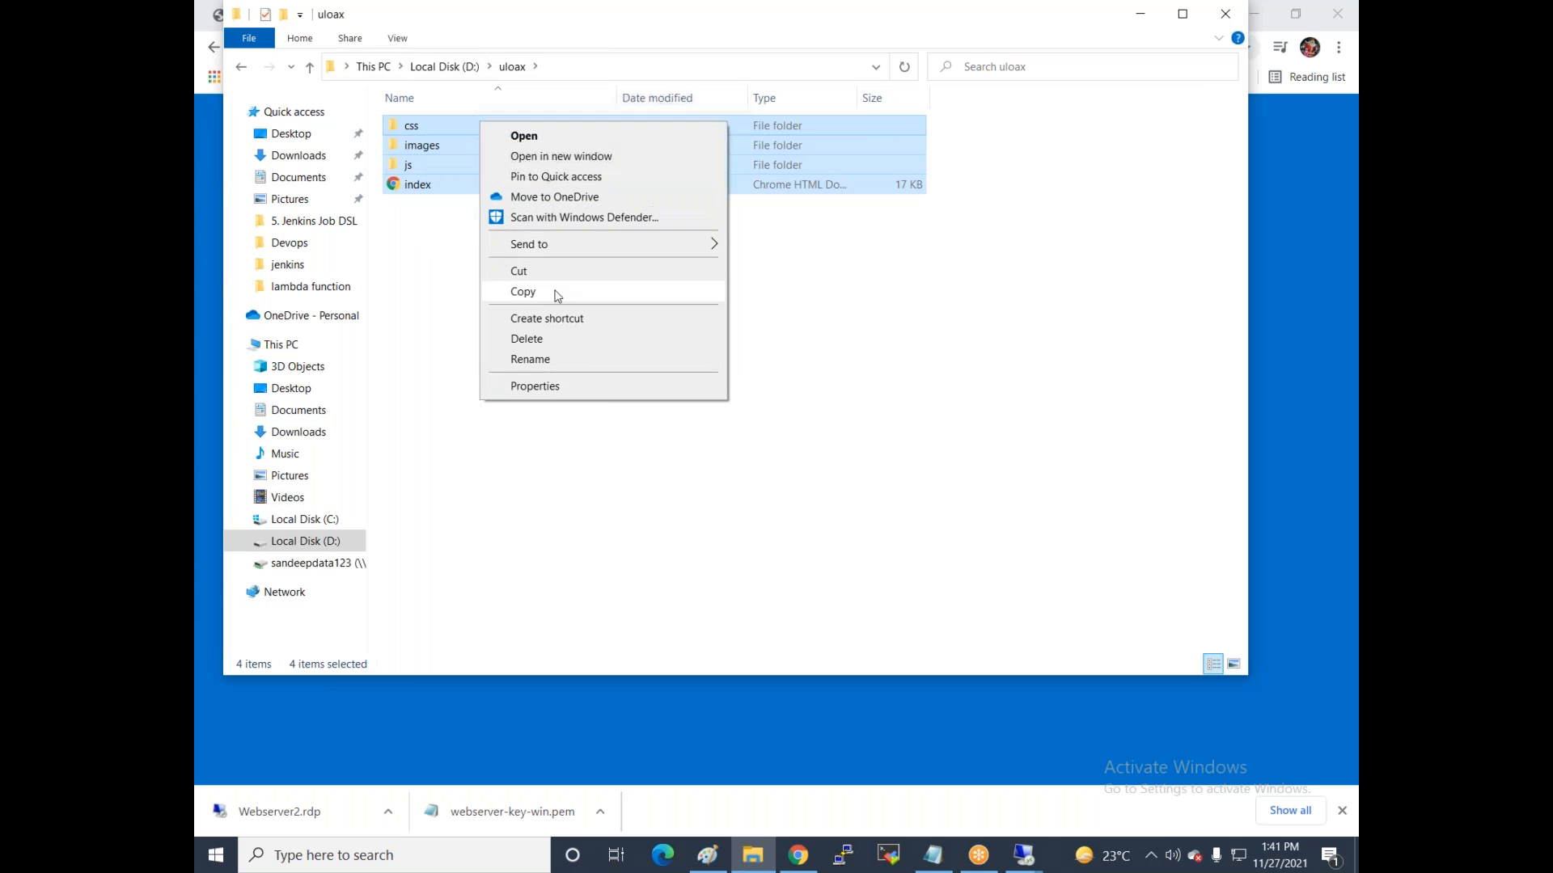
pyautogui.click(550, 291)
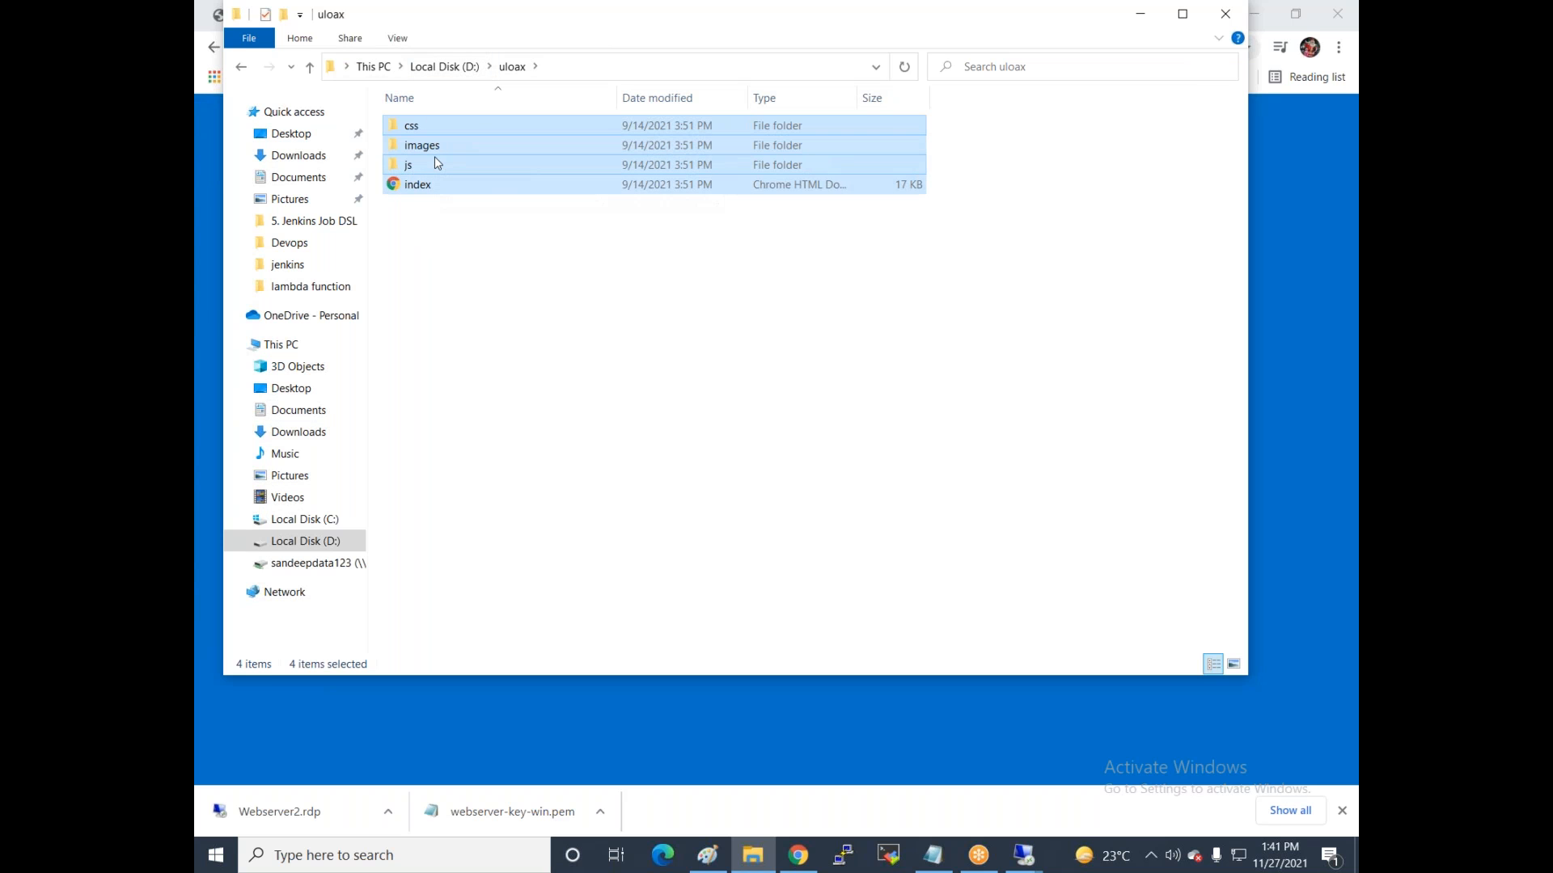
pyautogui.click(1021, 863)
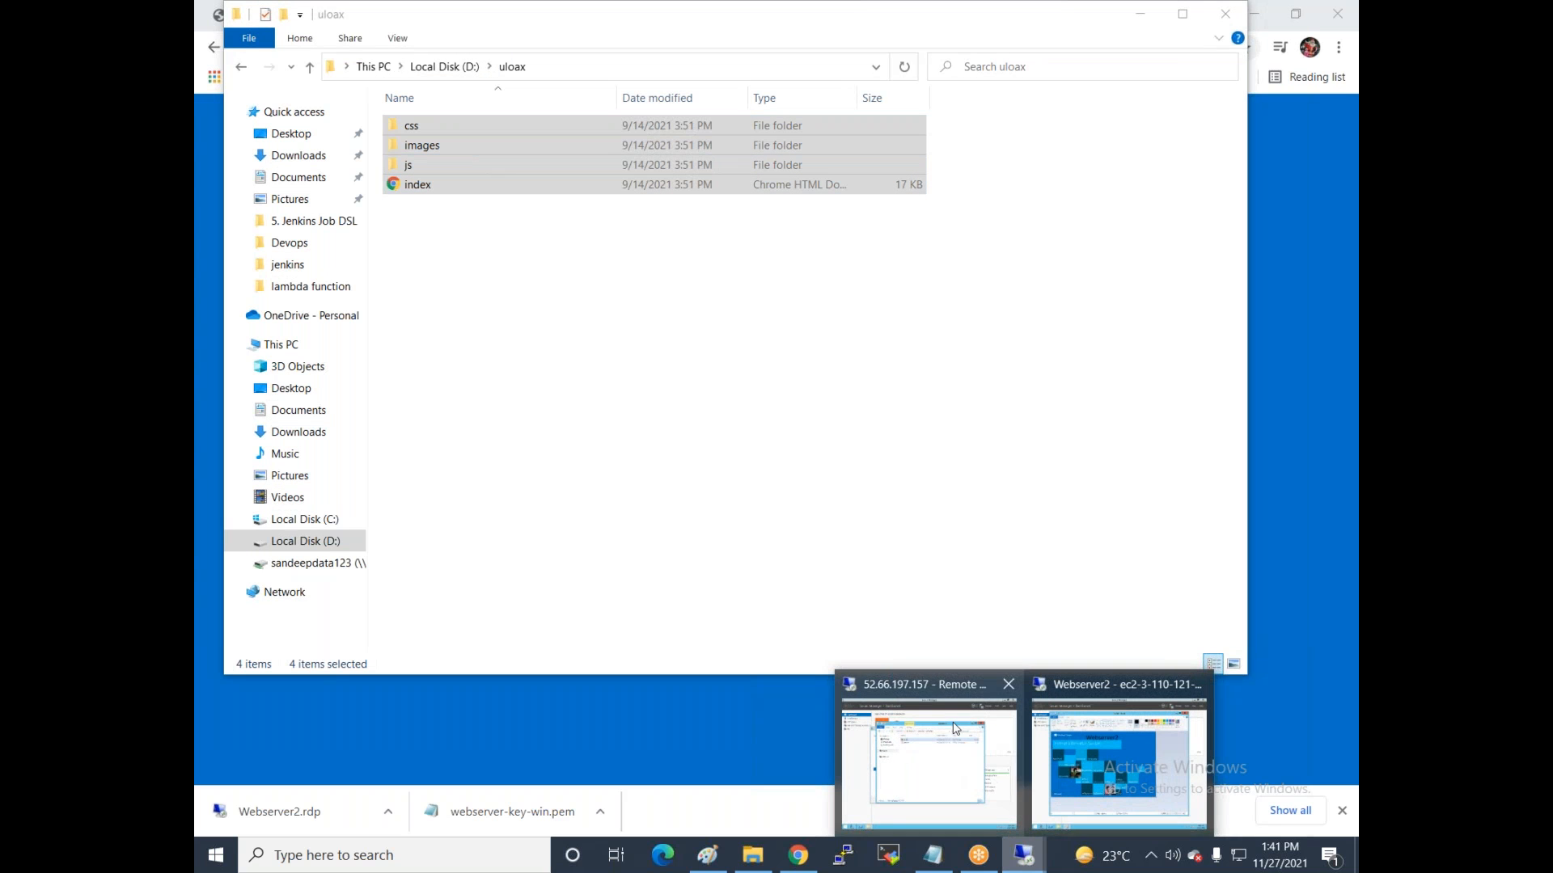
# Permanently delete iis-85 and iisstart from Webserver2's wwwroot, then reload its page in Chrome.
pyautogui.click(1099, 749)
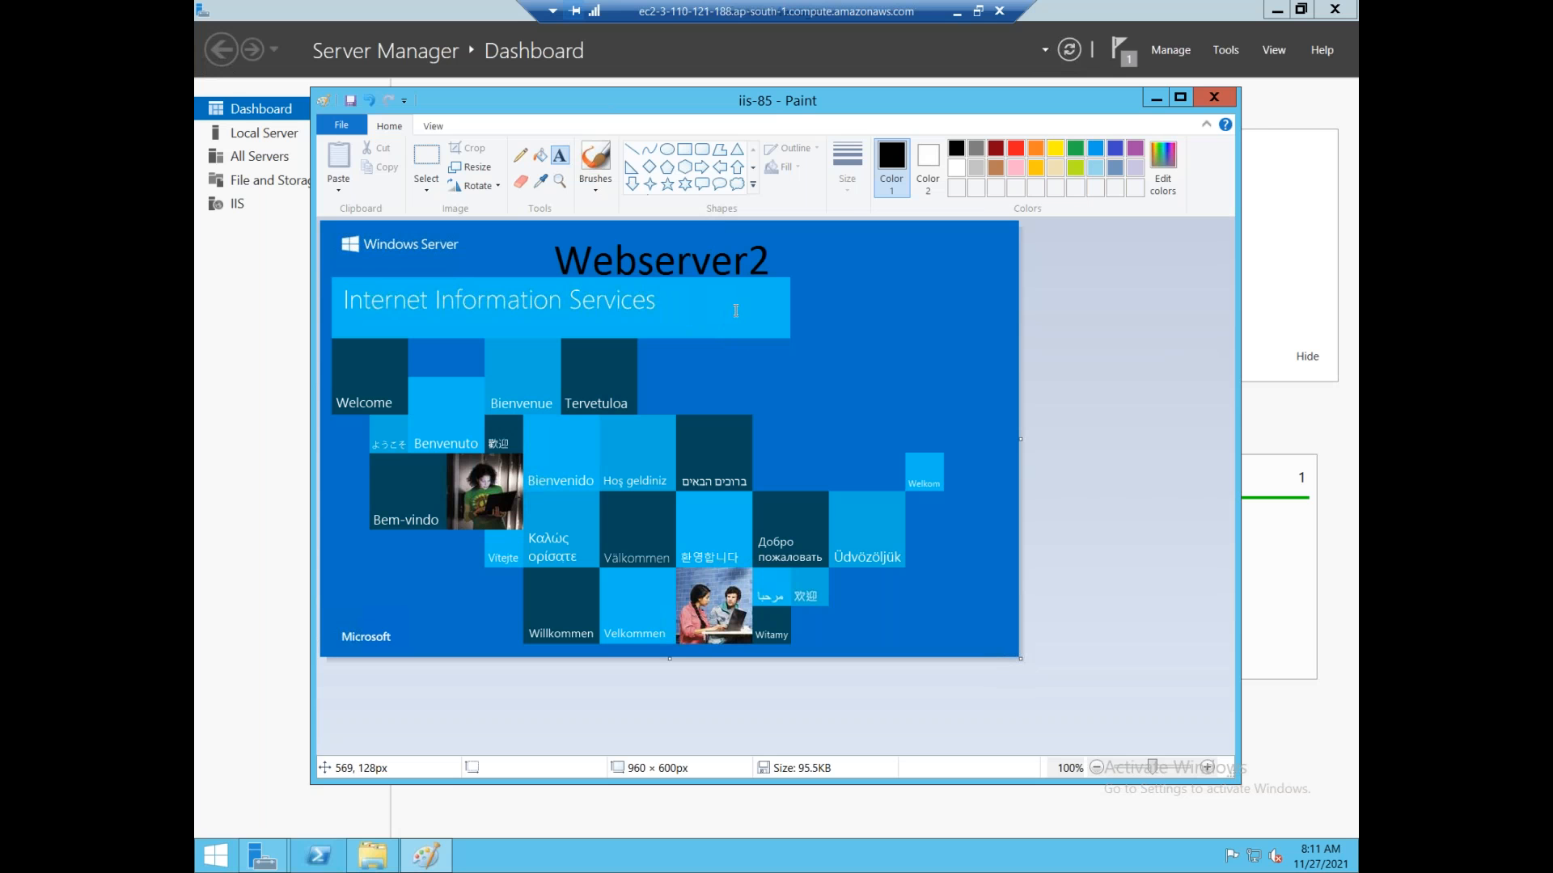
pyautogui.click(1216, 97)
pyautogui.moveTo(696, 391); pyautogui.dragTo(762, 260)
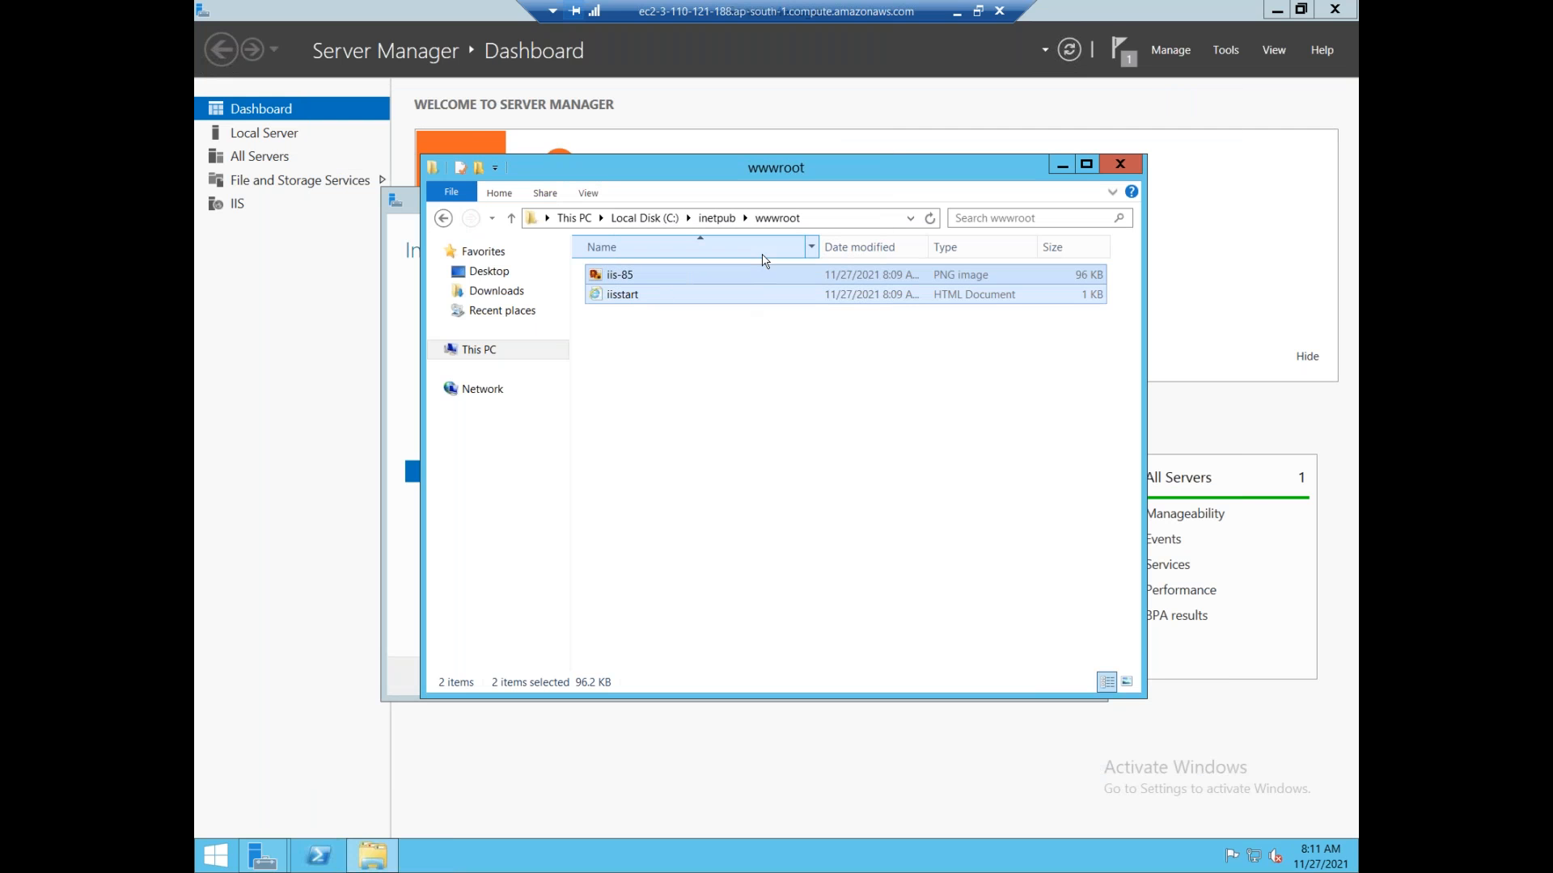
pyautogui.hotkey('shift', 'Delete')
pyautogui.press('Return')
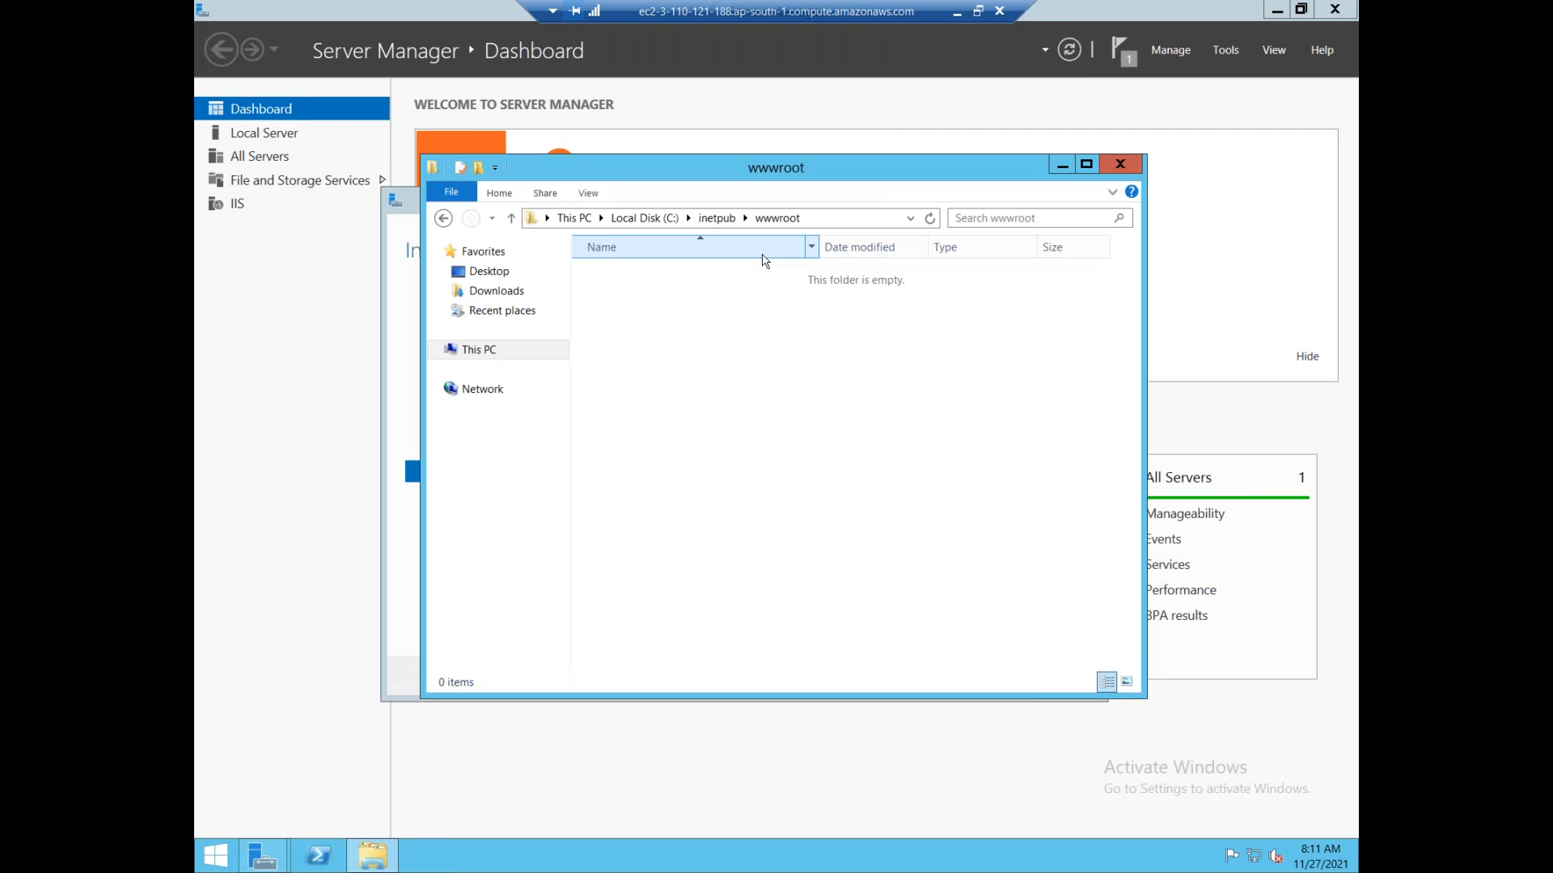
pyautogui.click(956, 12)
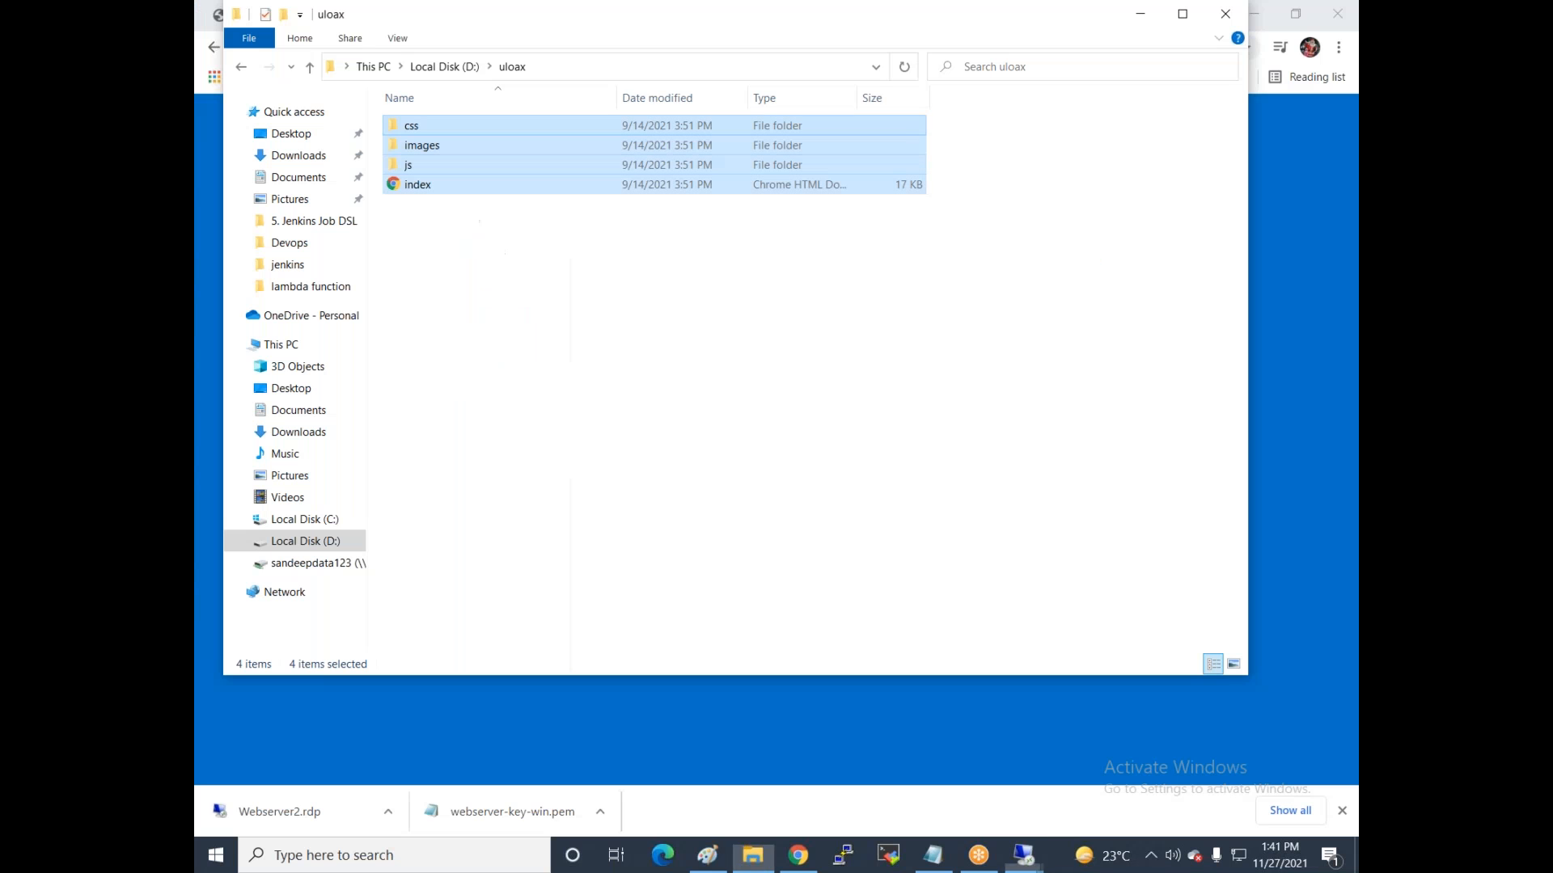
pyautogui.click(1141, 14)
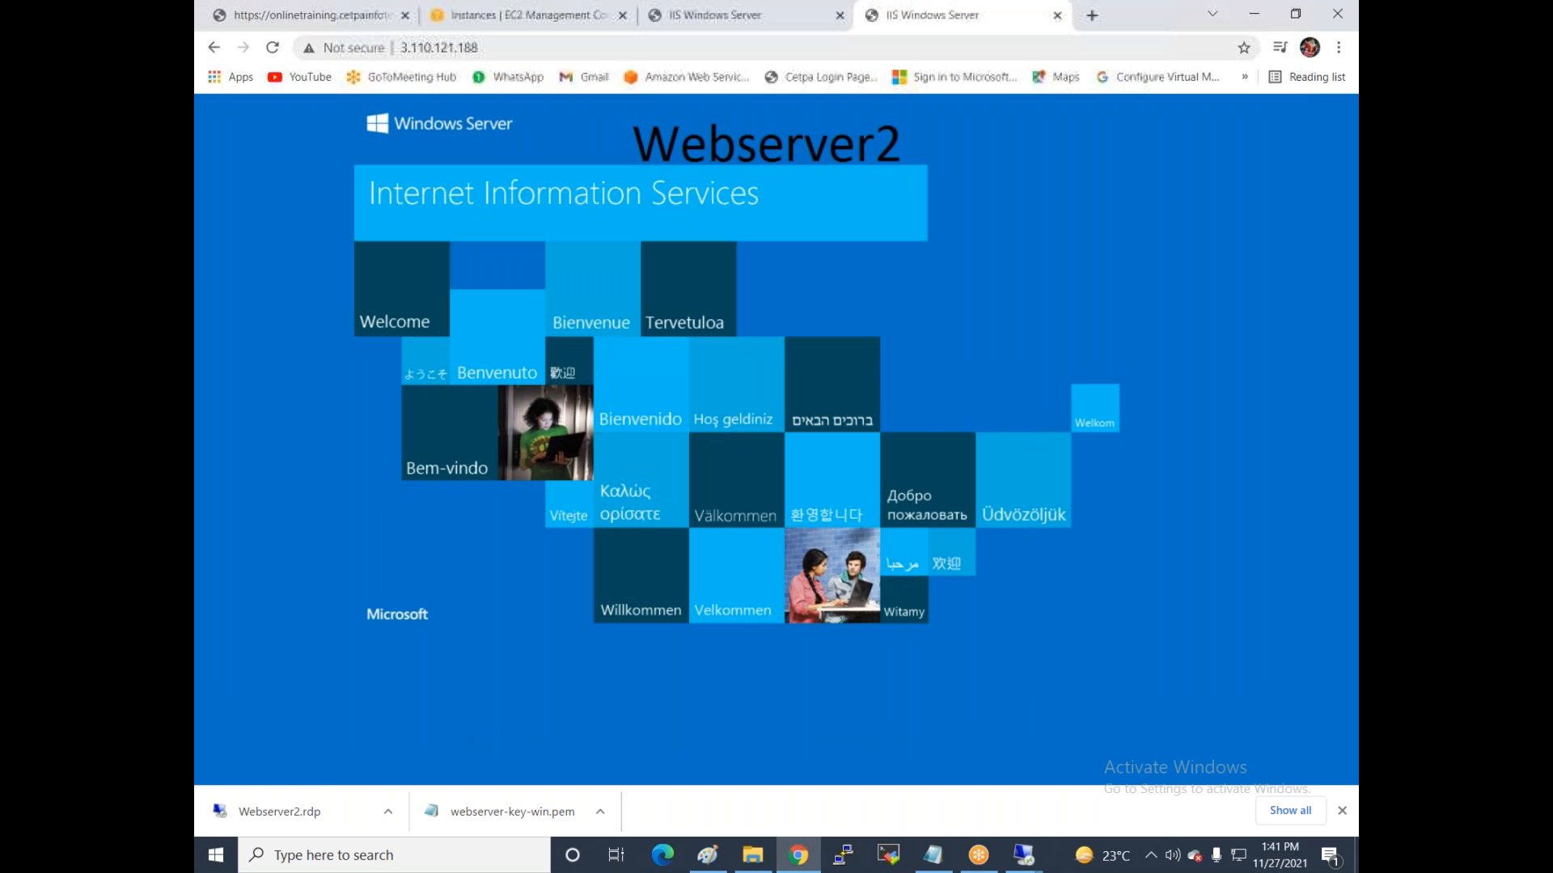
pyautogui.click(273, 47)
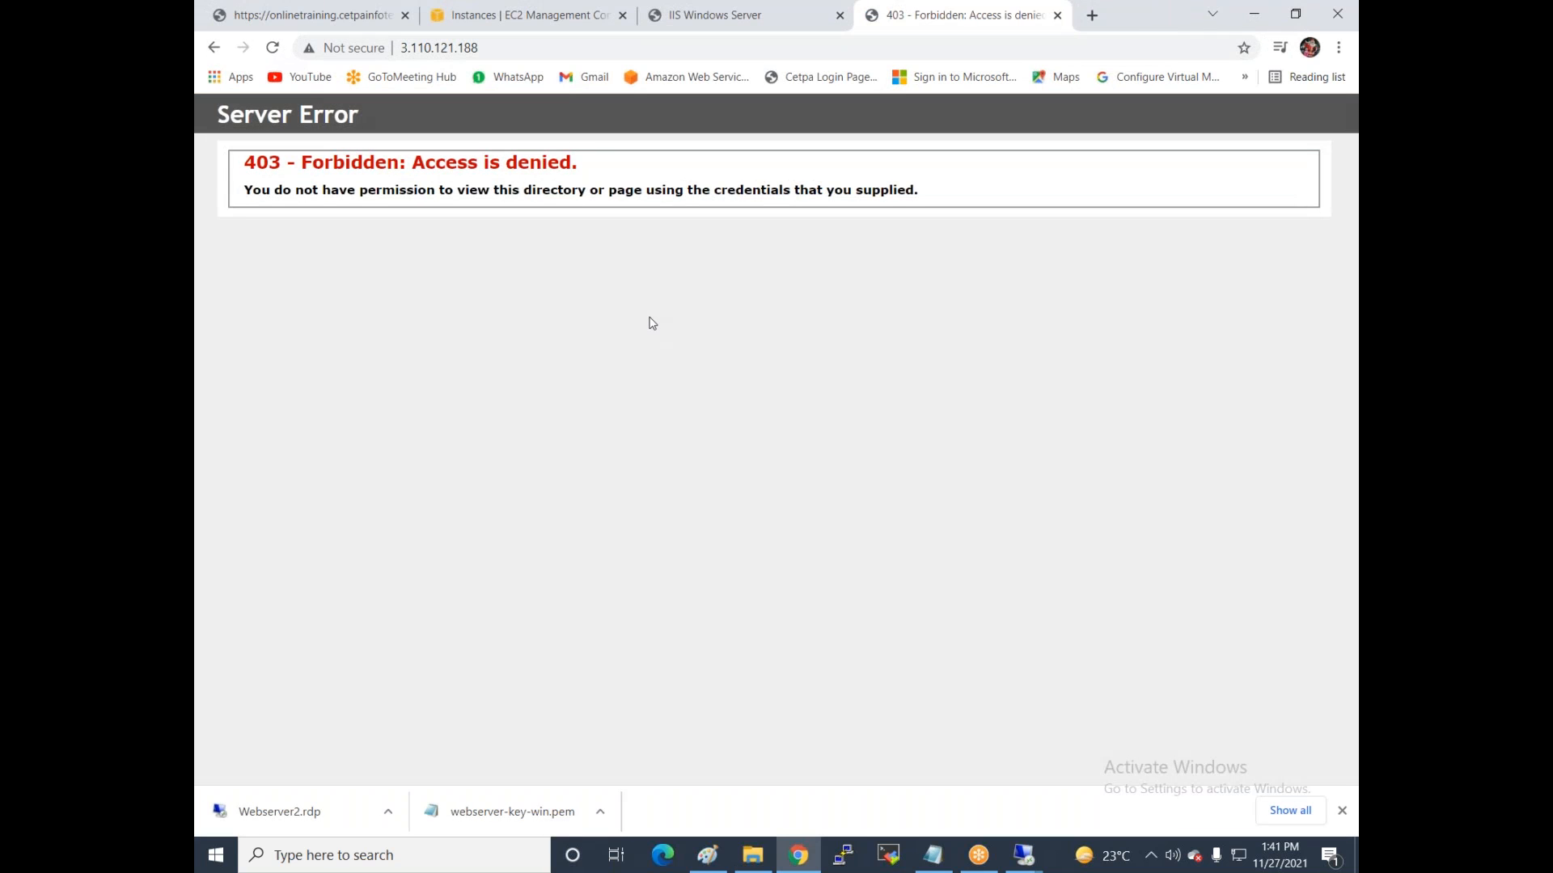
# Paste the copied uloax site files into Webserver2's empty wwwroot folder.
pyautogui.click(1024, 854)
pyautogui.click(1104, 770)
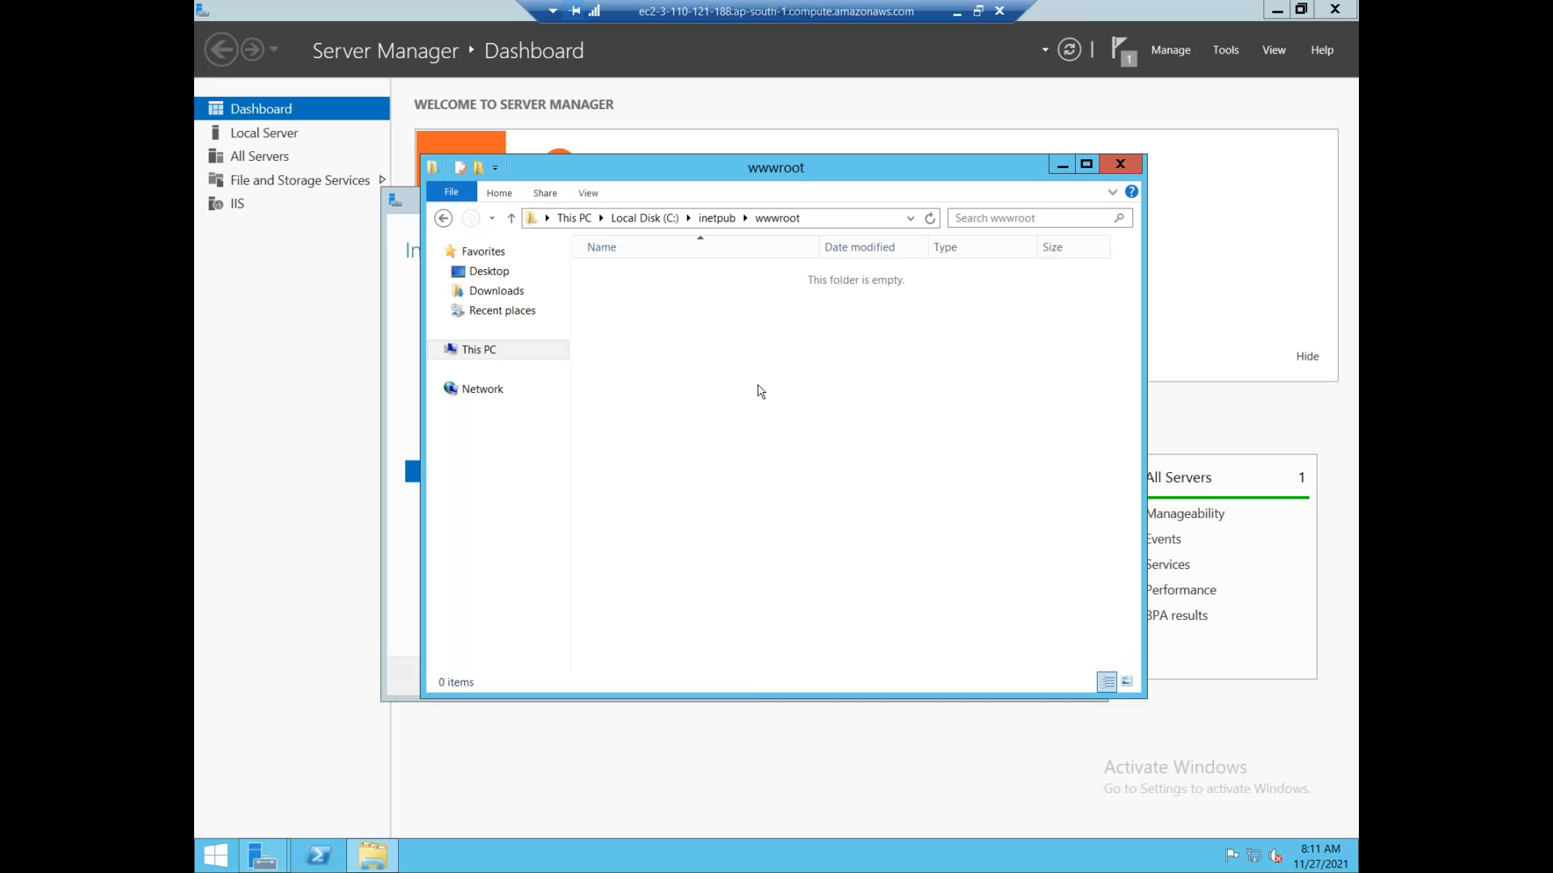
pyautogui.rightClick(756, 385)
pyautogui.click(811, 490)
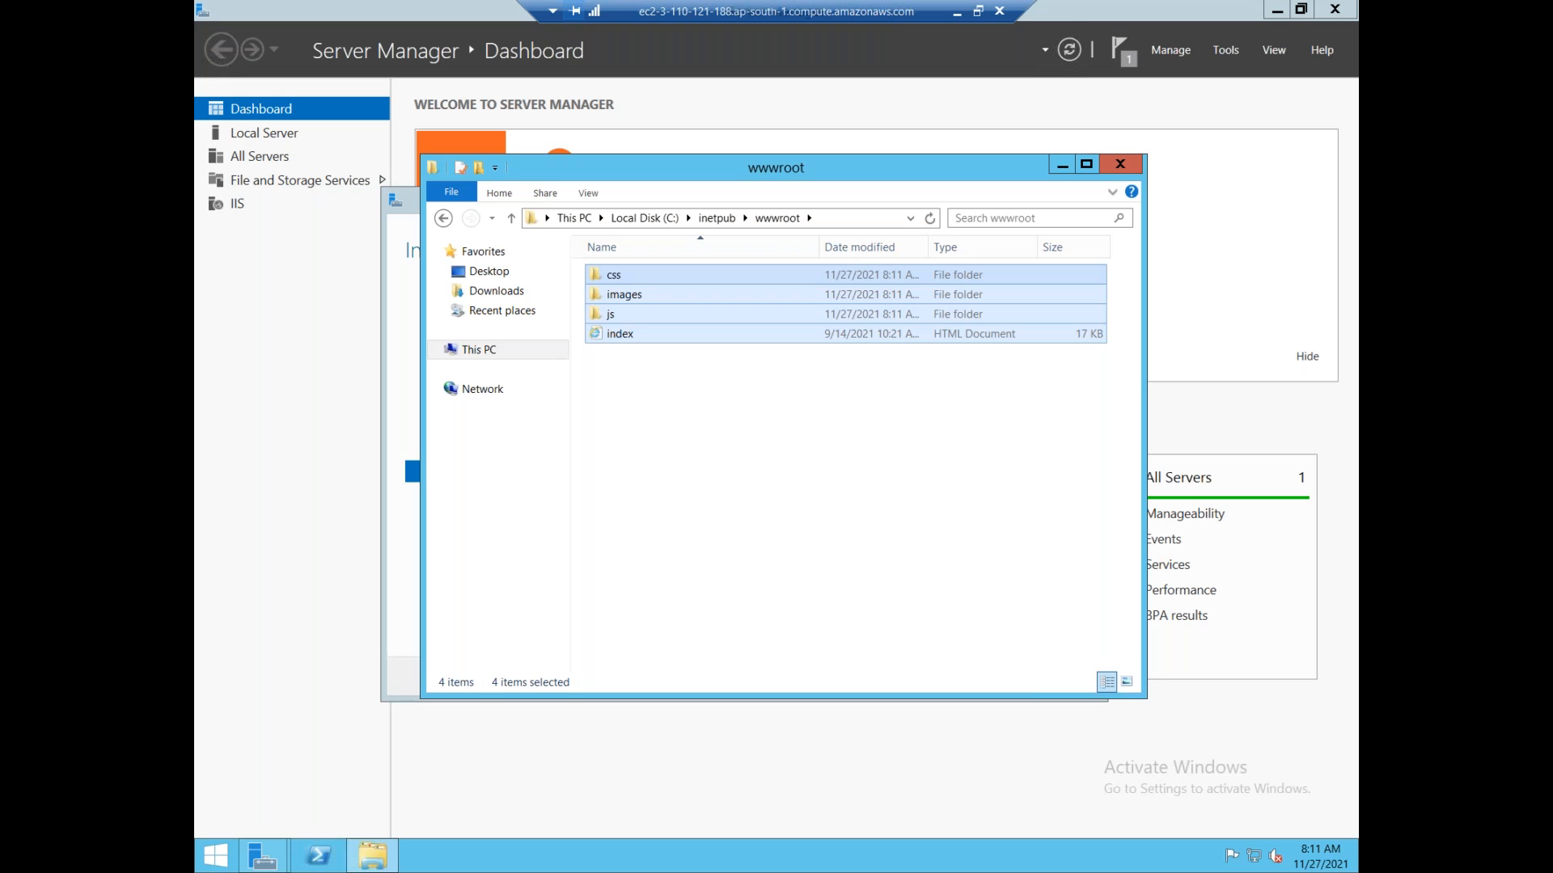
pyautogui.click(957, 13)
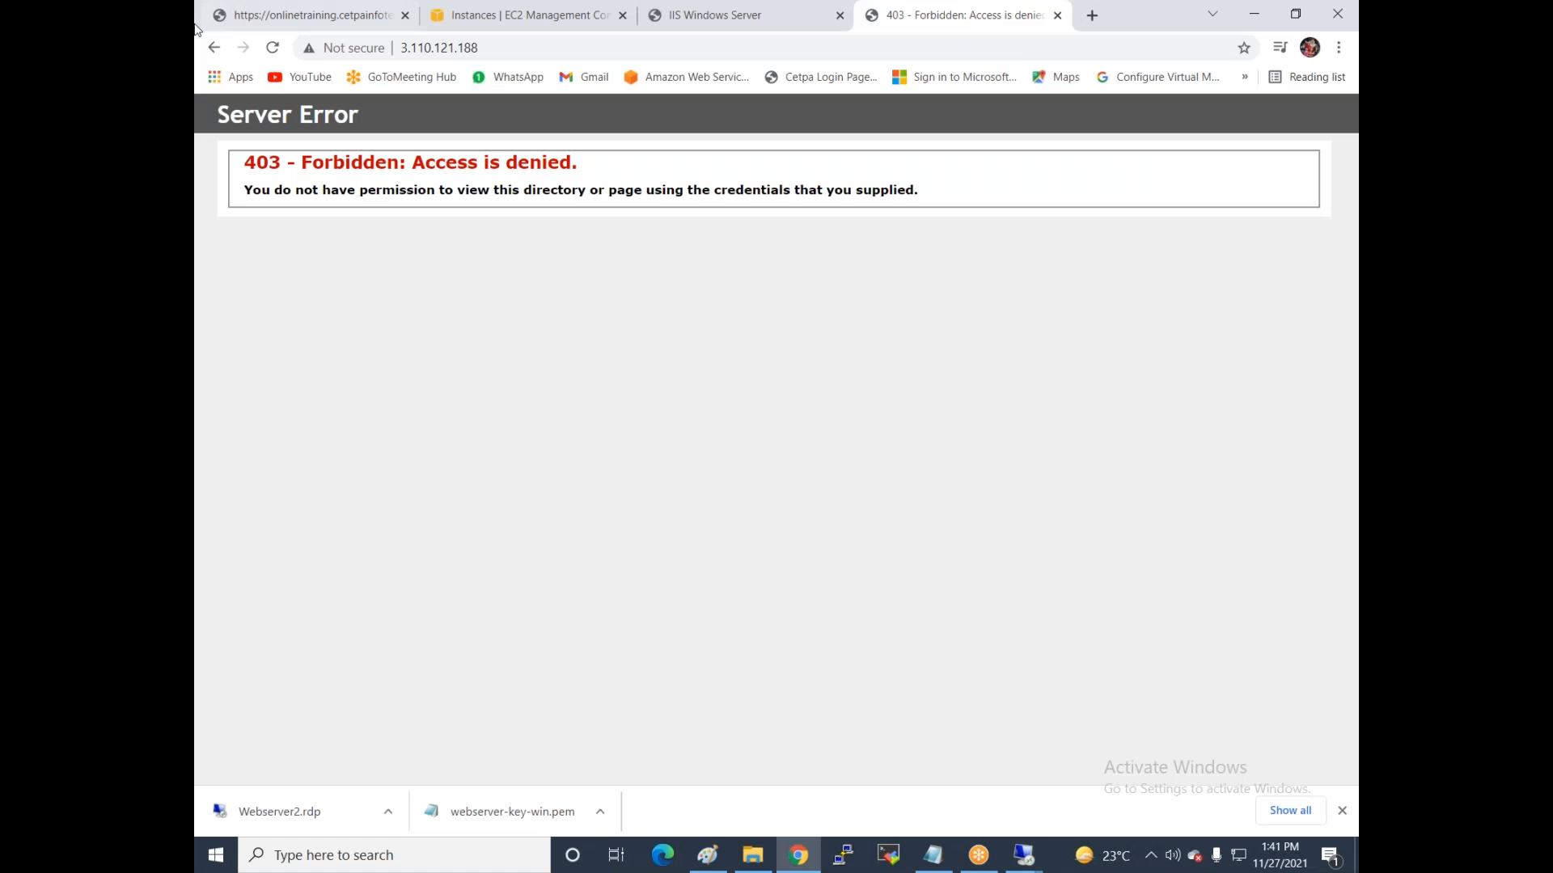
# Reload 3.110.121.188 to see the ULOAX taxi site, then reload the Webserver-1 IIS tab.
pyautogui.click(273, 48)
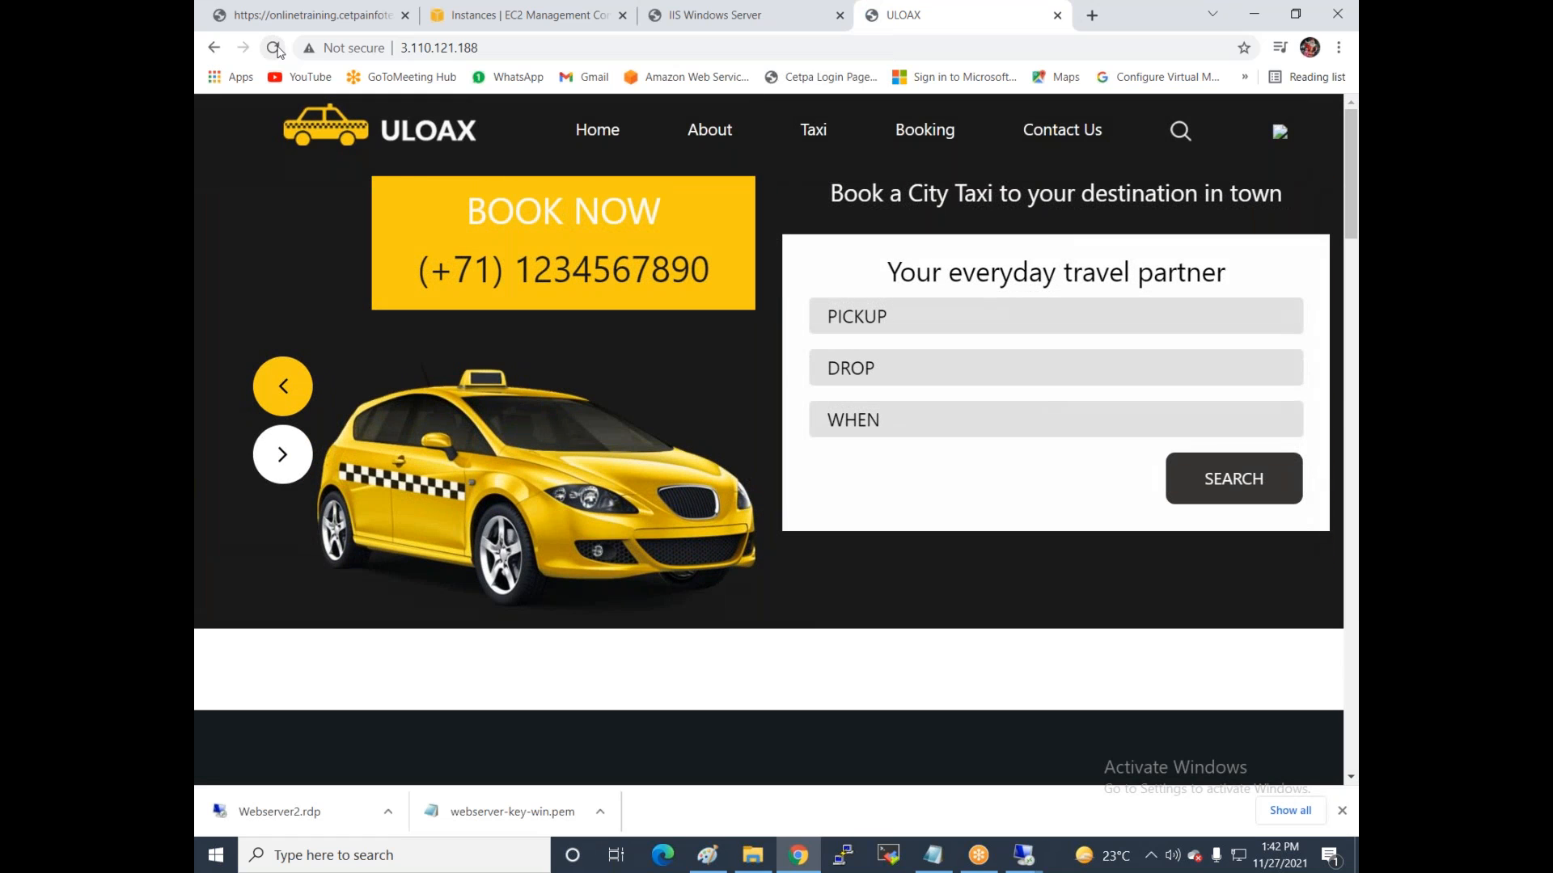
pyautogui.click(707, 15)
pyautogui.click(272, 46)
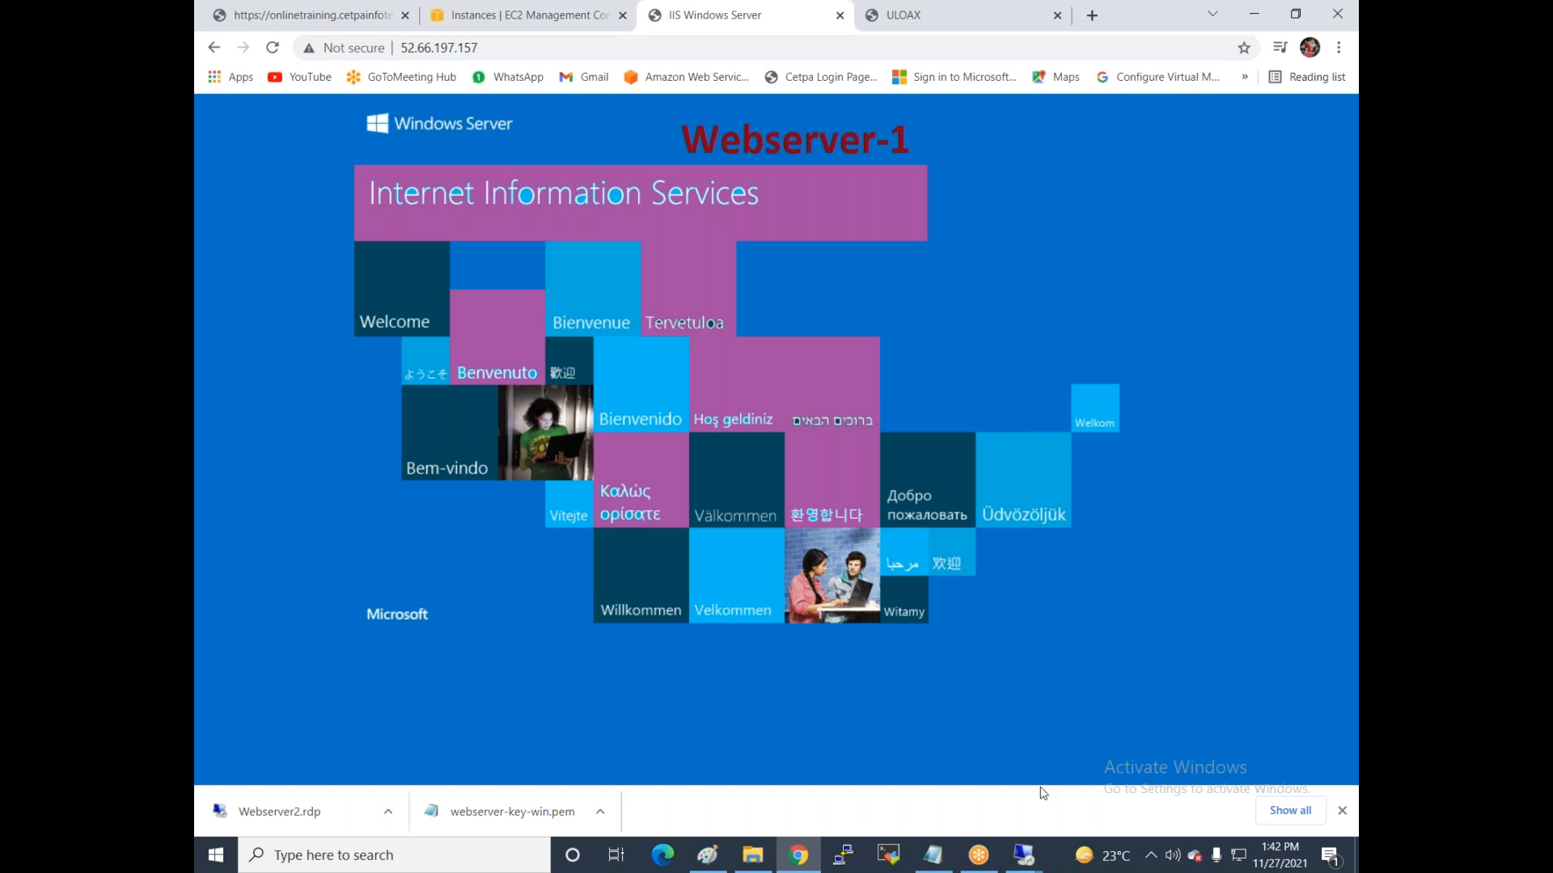
# Permanently delete iis-85 and iisstart from Webserver-1's wwwroot and reload 52.66.197.157.
pyautogui.click(1024, 853)
pyautogui.click(930, 760)
pyautogui.moveTo(617, 430); pyautogui.dragTo(706, 274)
pyautogui.hotkey('shift', 'Delete')
pyautogui.press('Return')
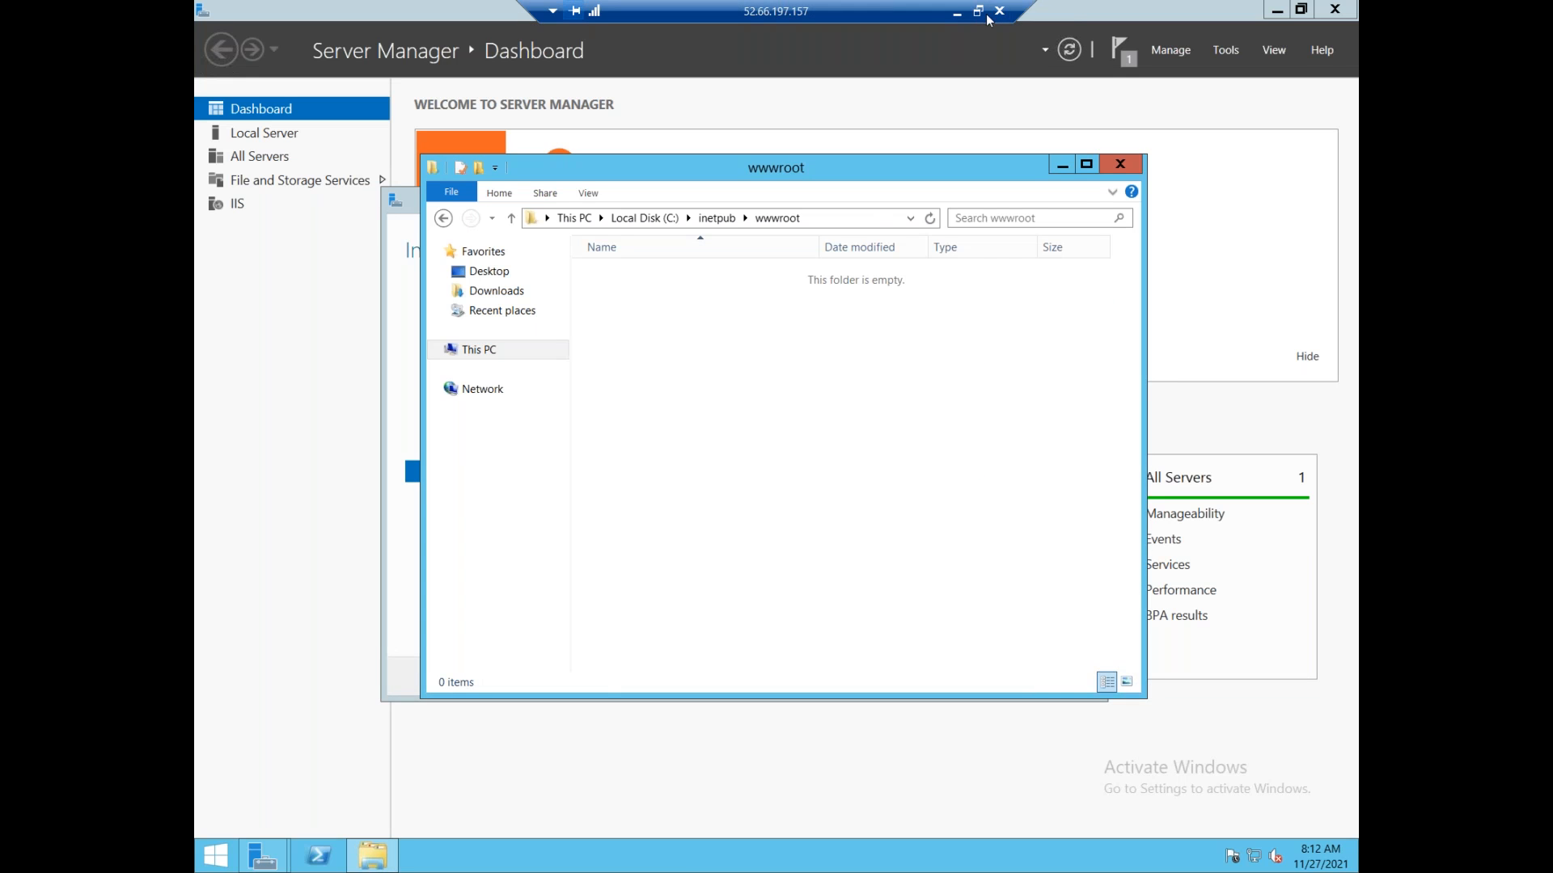
pyautogui.click(956, 11)
pyautogui.click(272, 46)
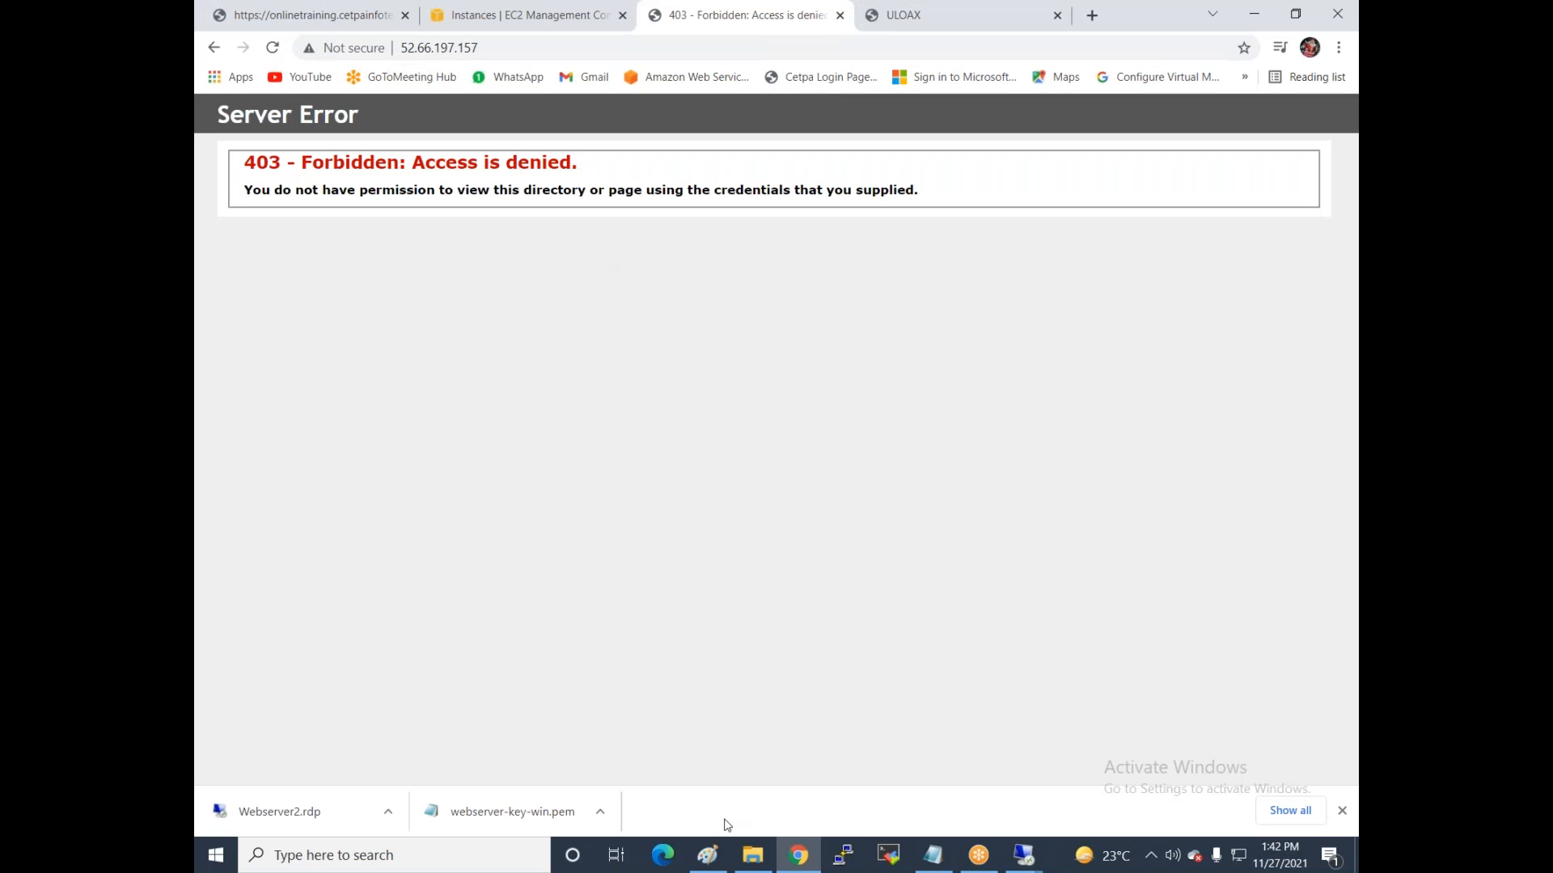
# Copy all 14 items from the local D:\veggie-master folder.
pyautogui.click(747, 859)
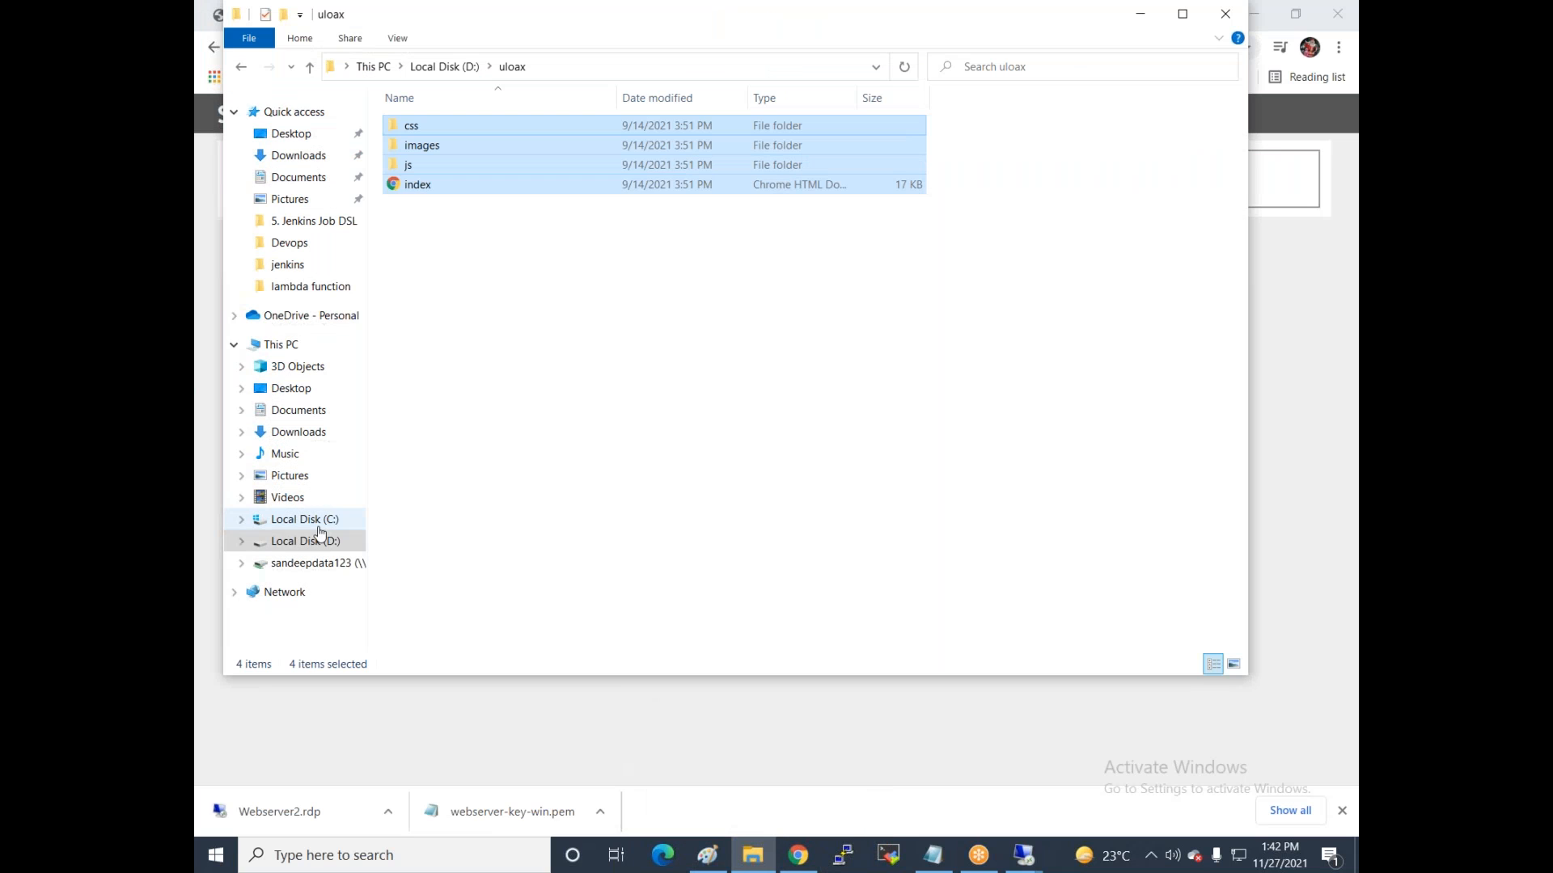
pyautogui.click(311, 541)
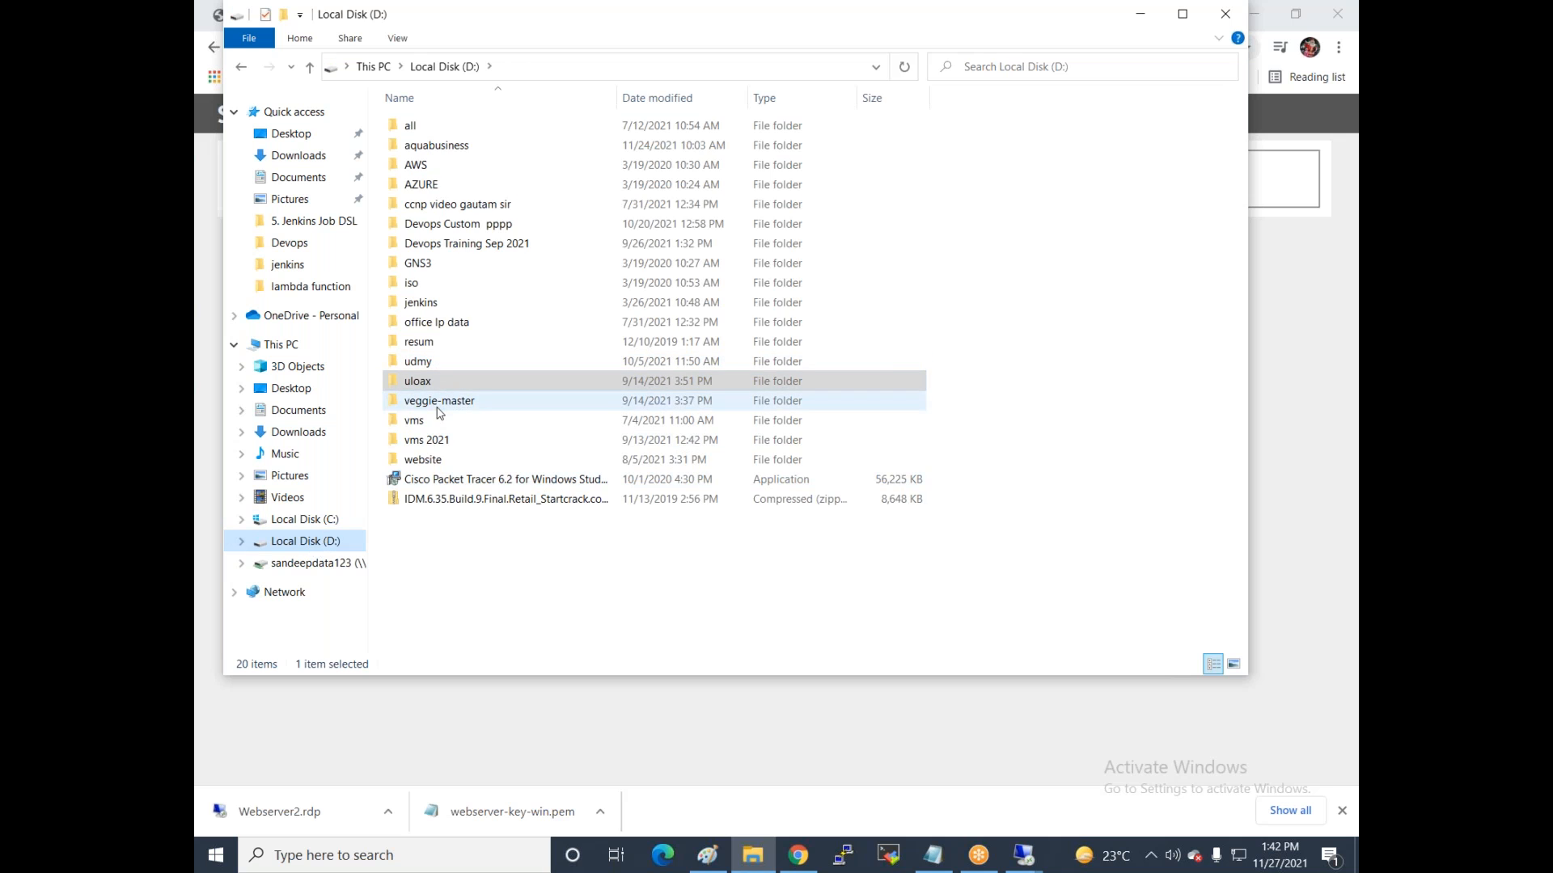
pyautogui.doubleClick(441, 401)
pyautogui.moveTo(450, 501); pyautogui.dragTo(472, 116)
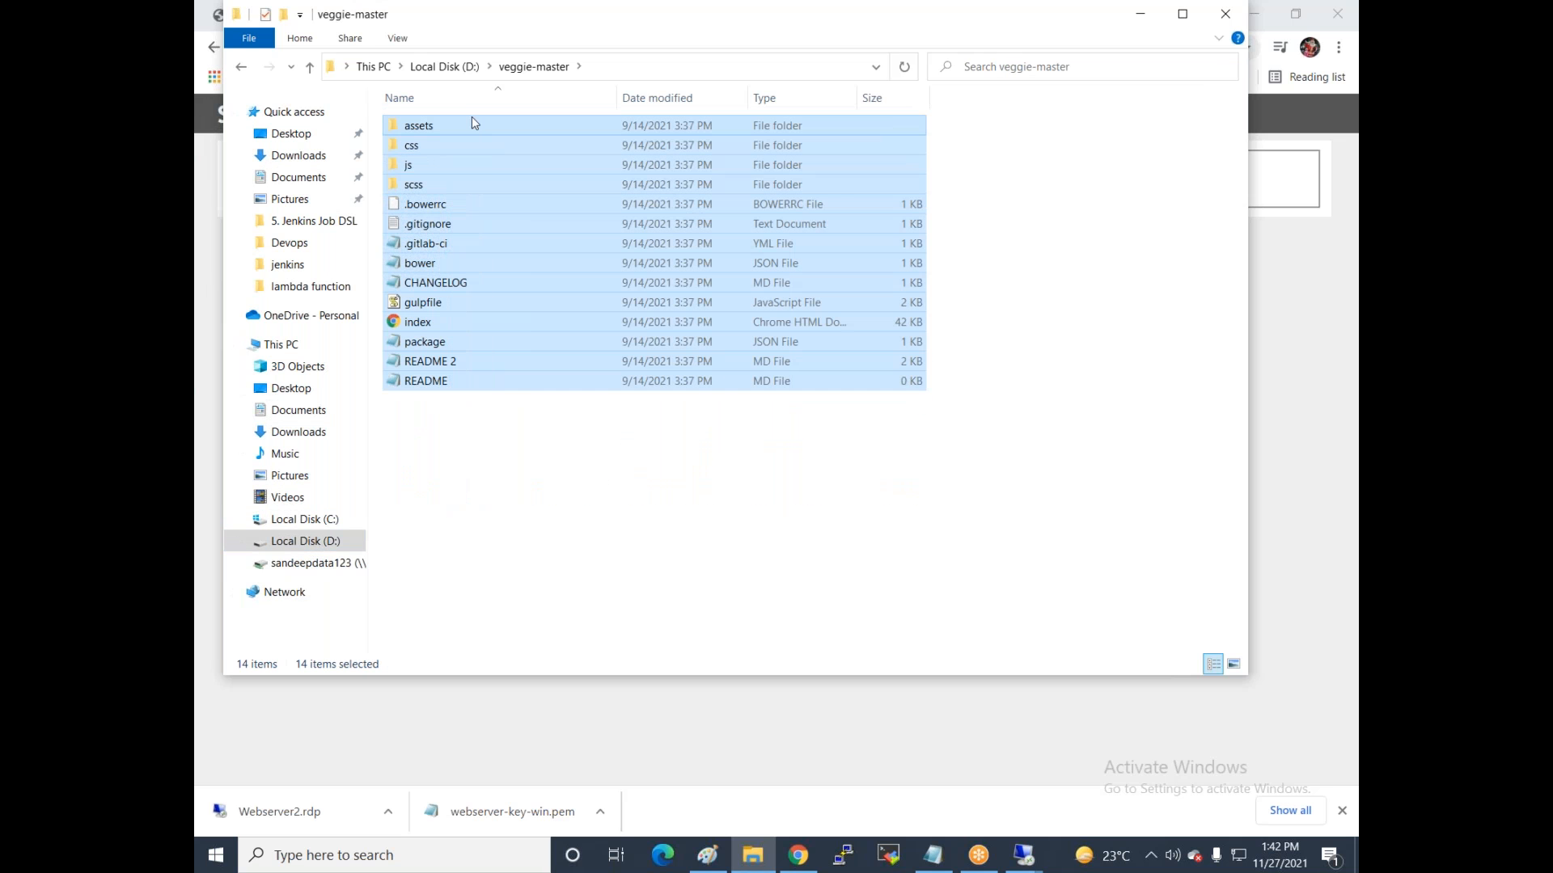
pyautogui.rightClick(472, 121)
pyautogui.click(526, 293)
# Paste the veggie-master files into Webserver-1's wwwroot and reload its page to show the Veggie site.
pyautogui.click(1024, 855)
pyautogui.click(924, 757)
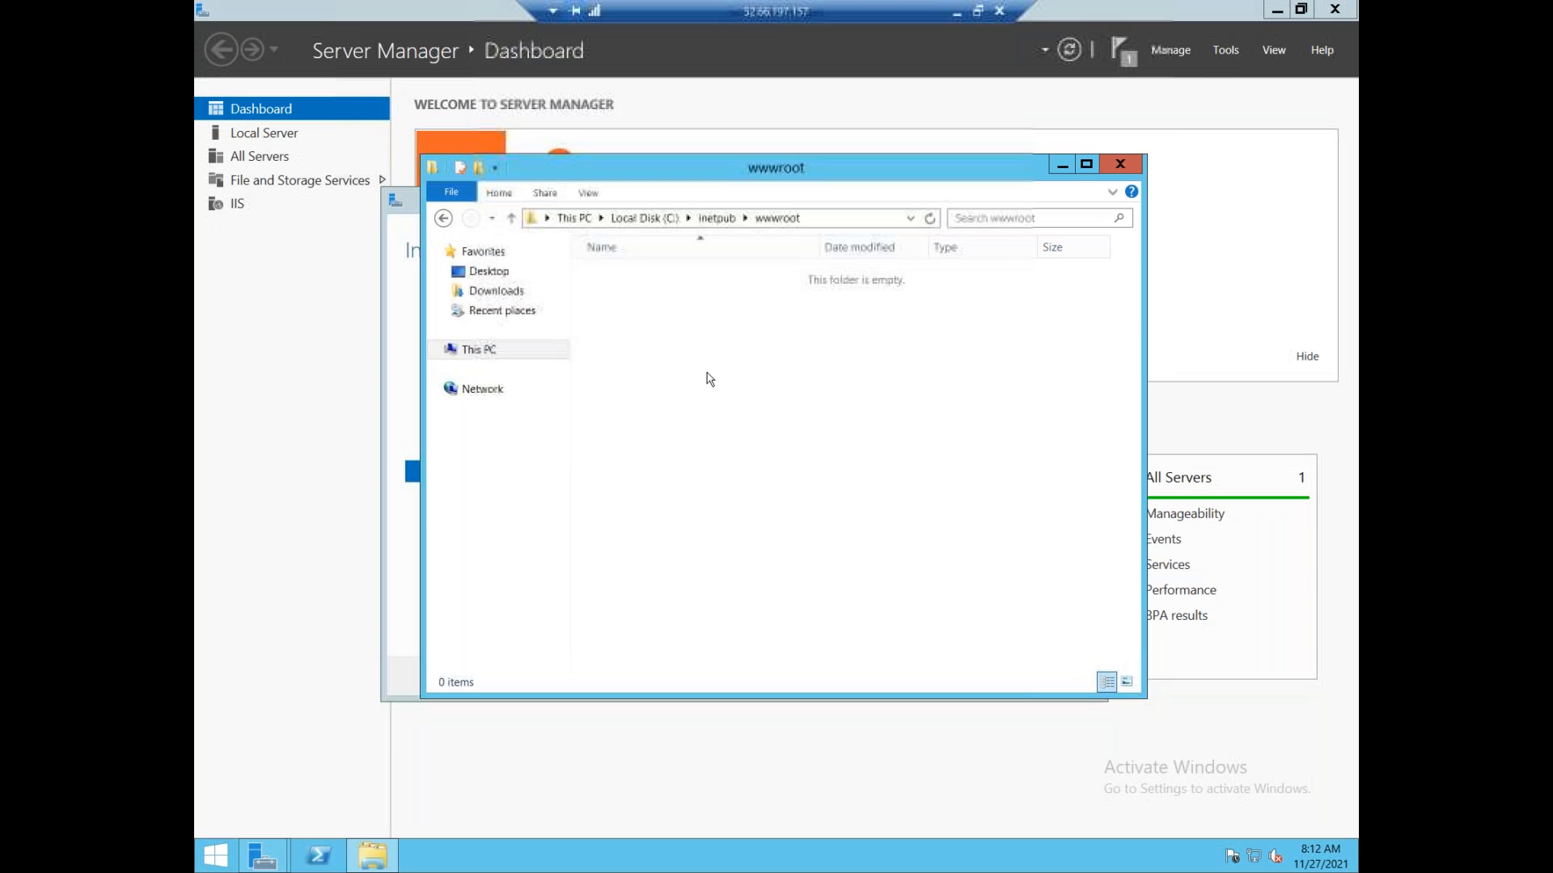
pyautogui.rightClick(709, 376)
pyautogui.click(747, 477)
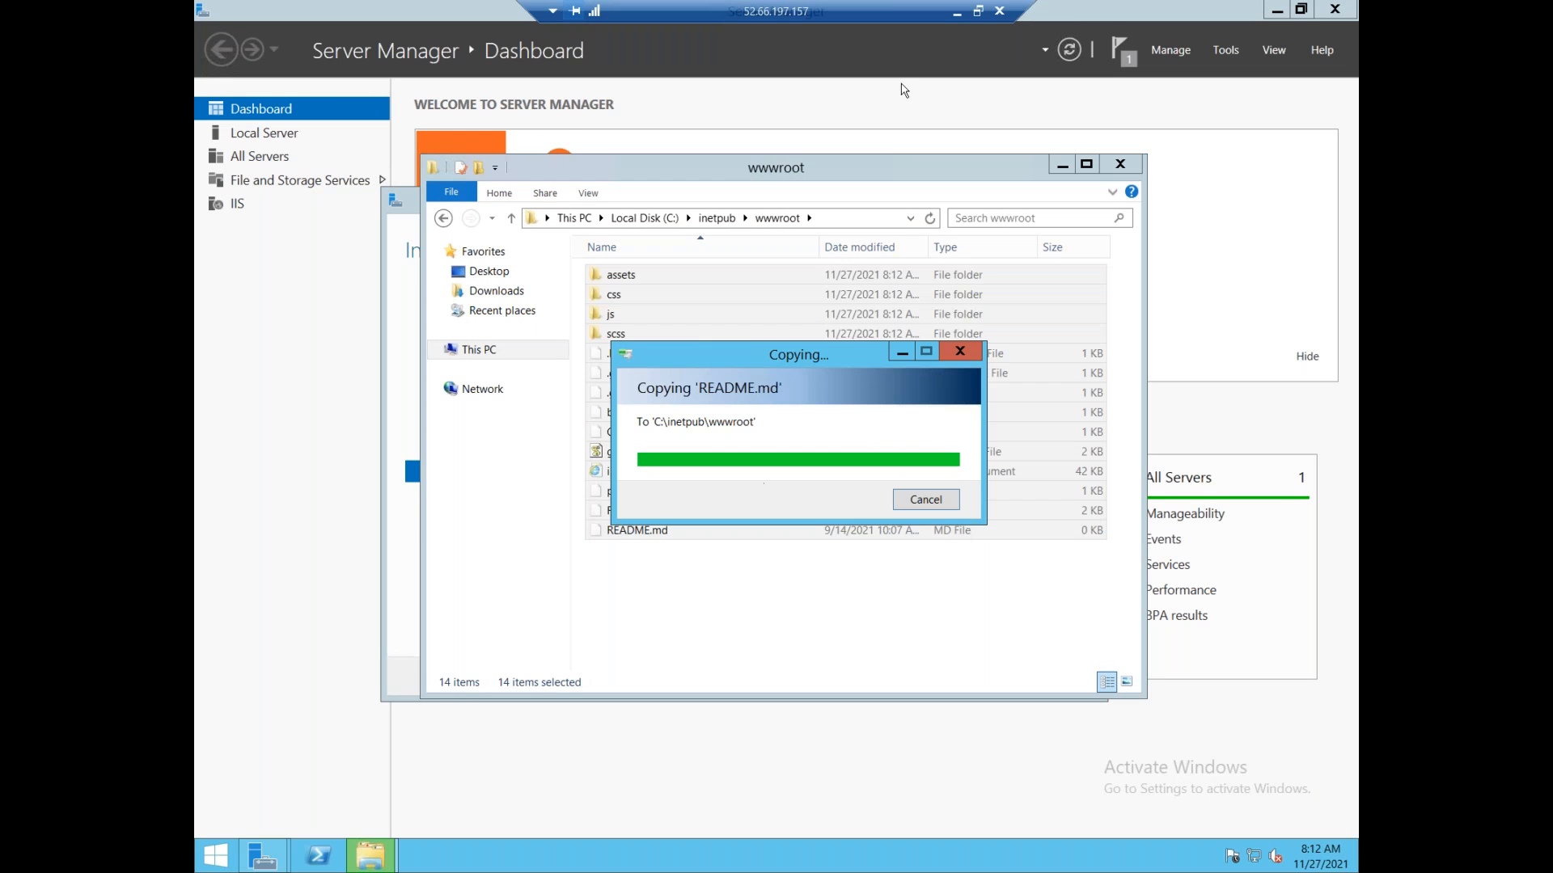
pyautogui.click(954, 15)
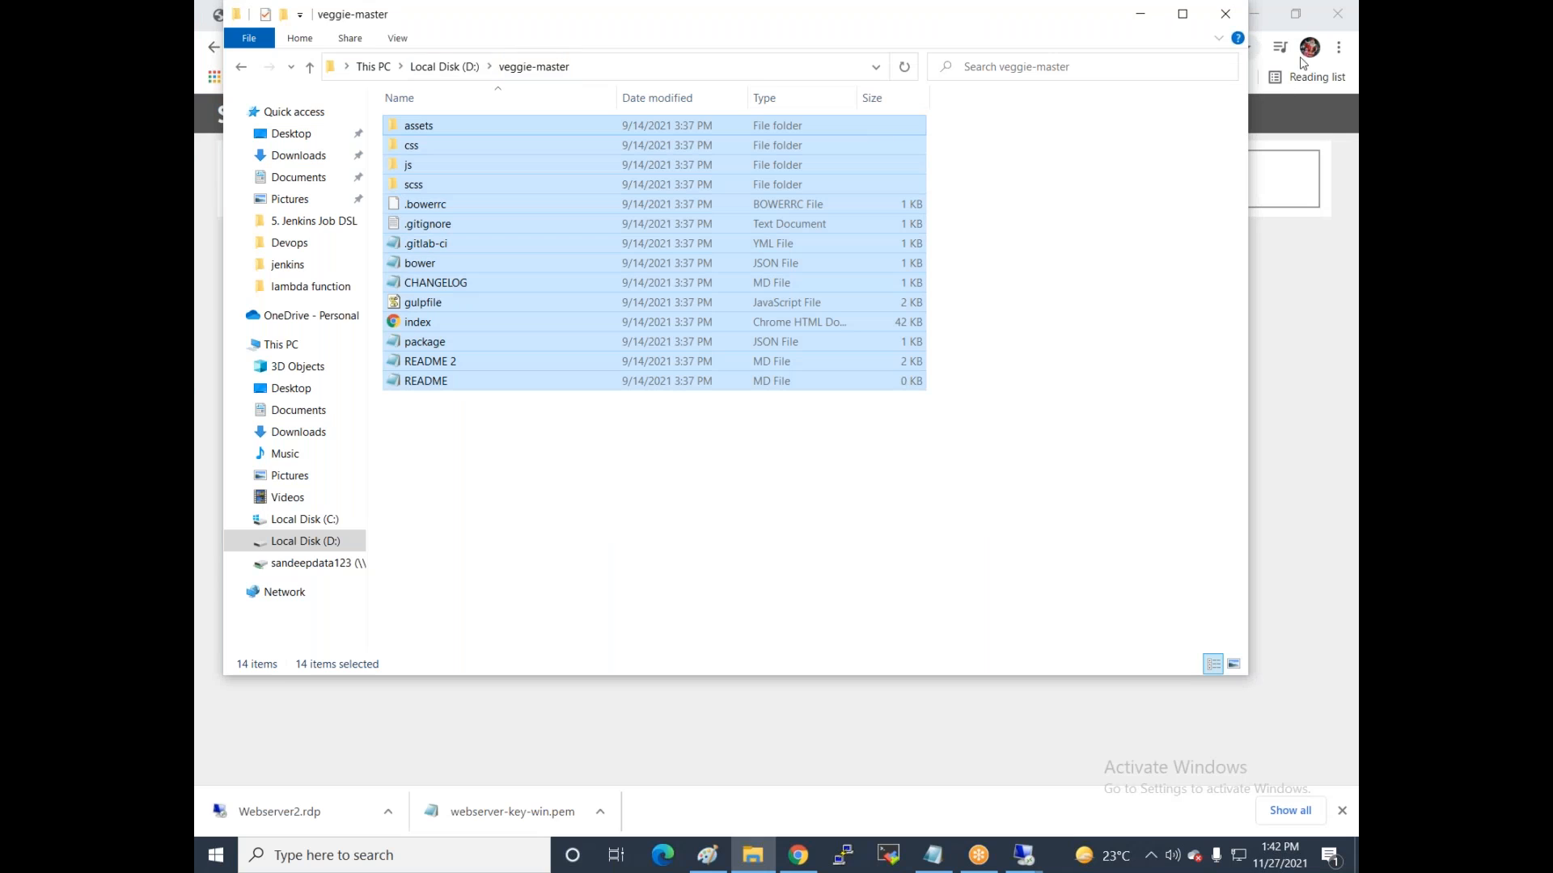
pyautogui.click(1134, 22)
pyautogui.click(273, 48)
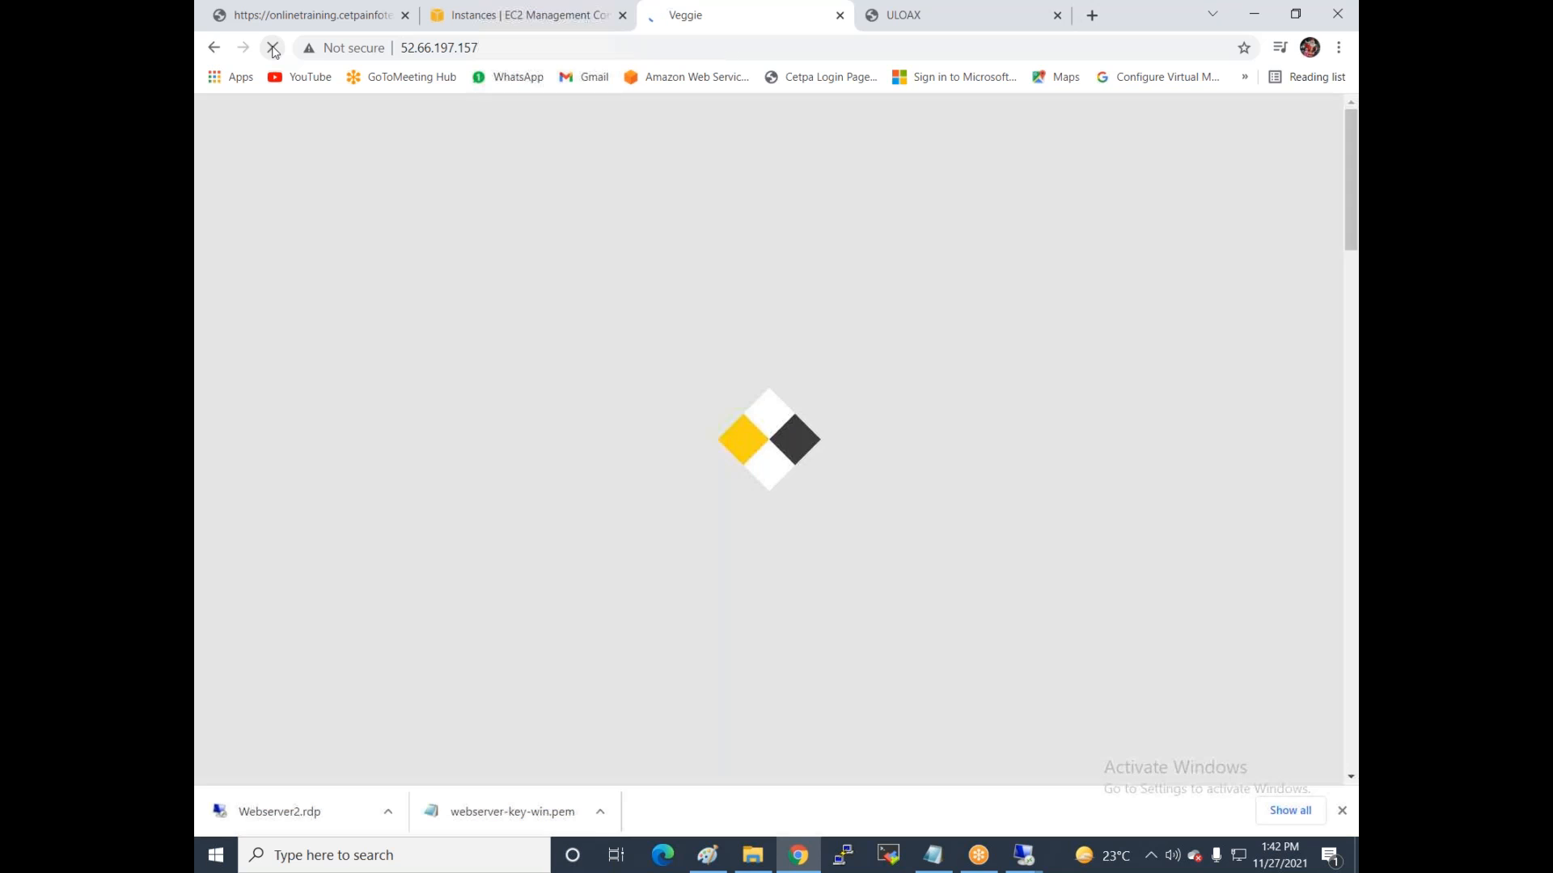
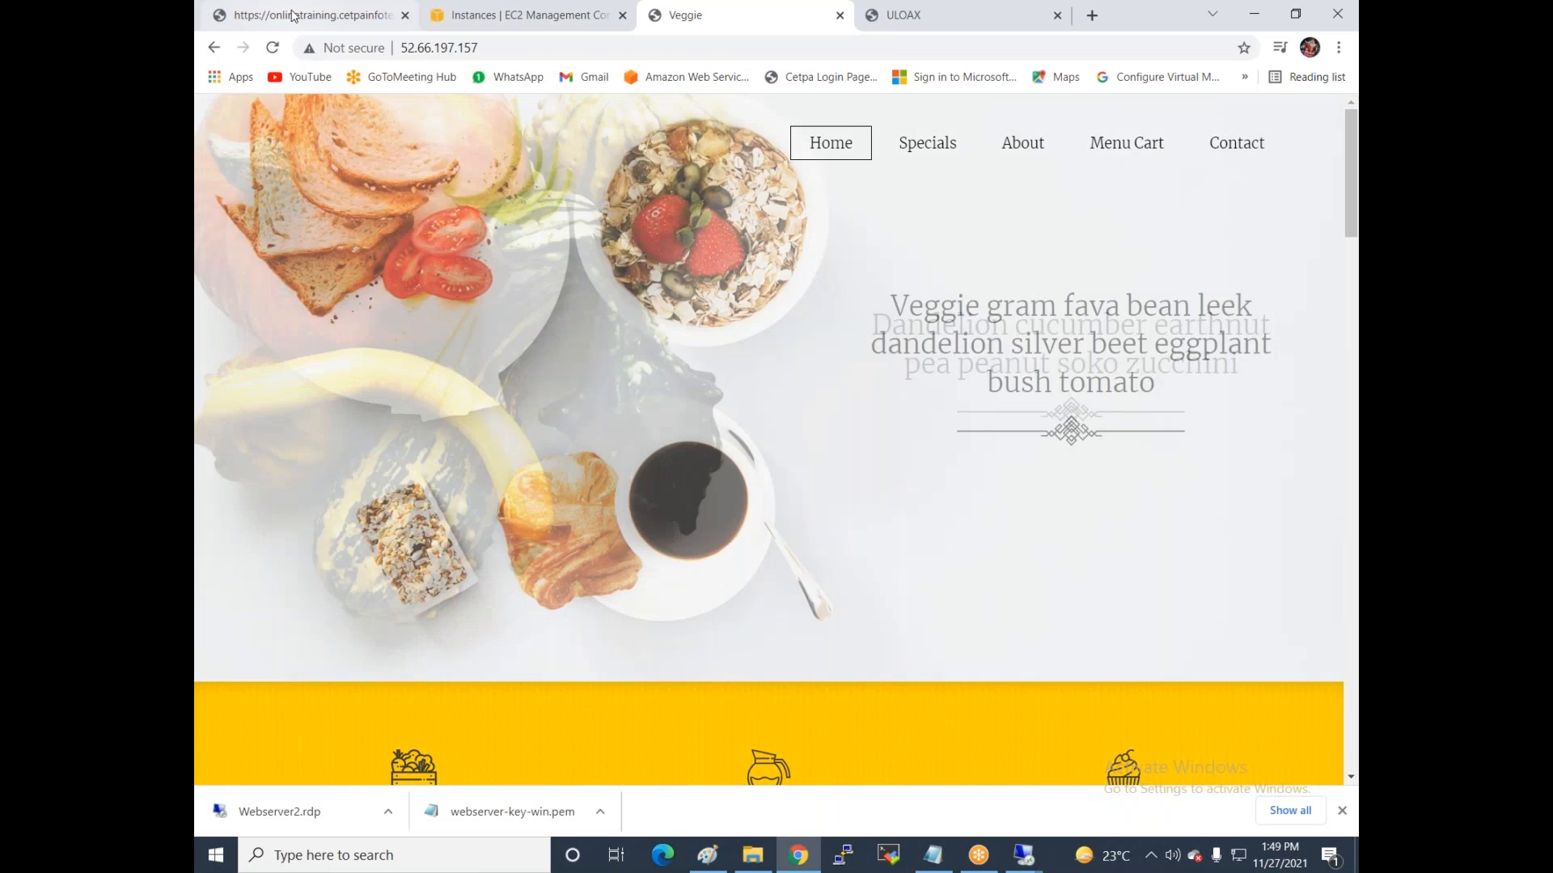
# Return to the 'Instances | EC2 Management Console' browser tab.
pyautogui.click(492, 18)
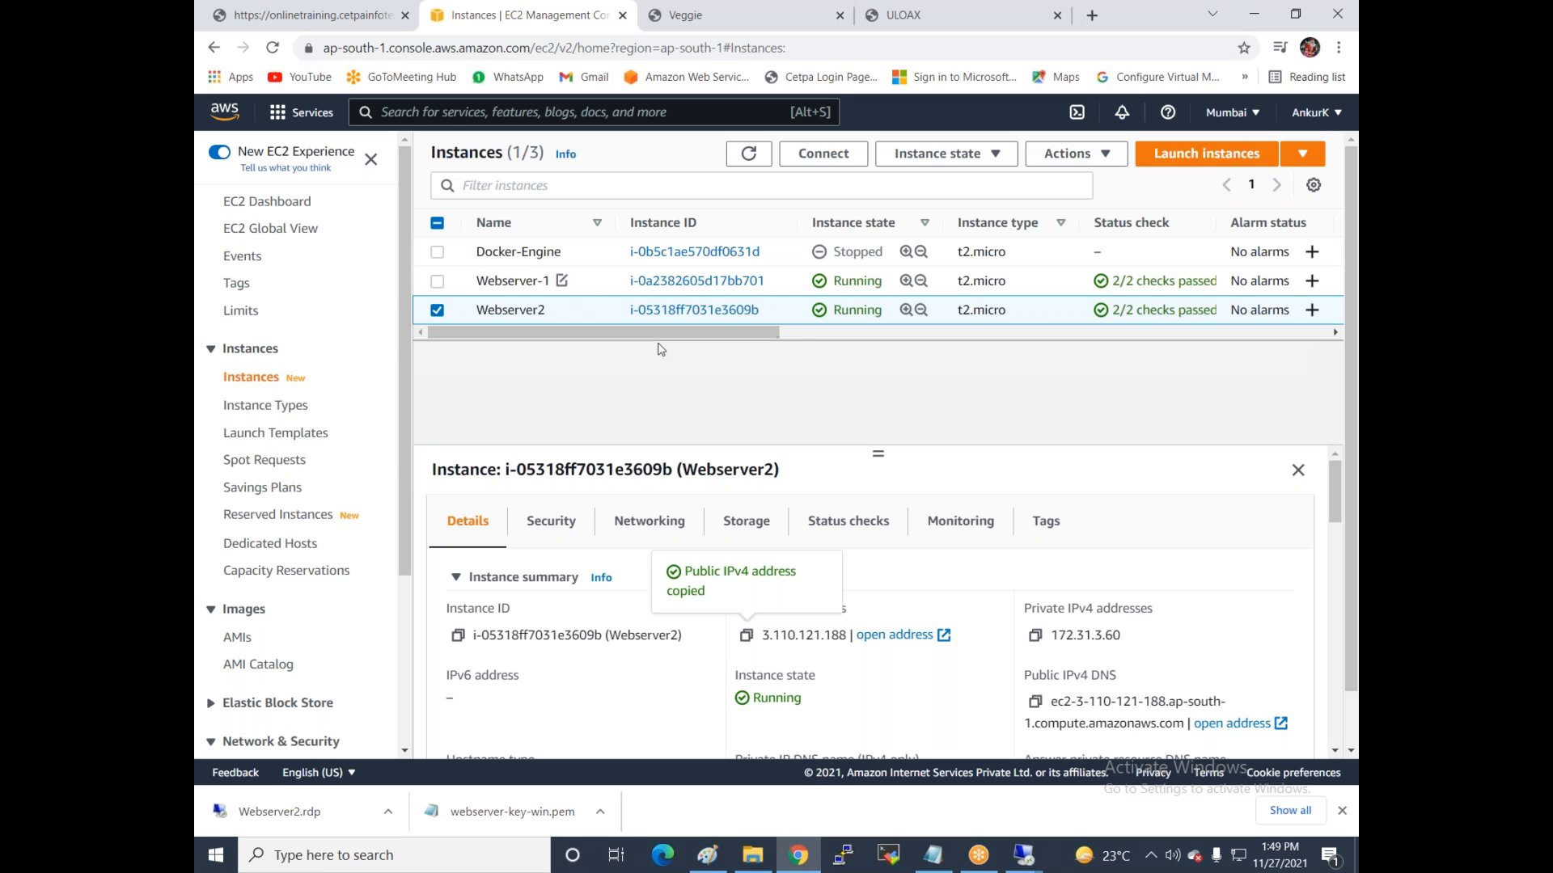
# Open Load Balancers under the Load Balancing section of the EC2 navigation.
pyautogui.moveTo(759, 336); pyautogui.dragTo(936, 336)
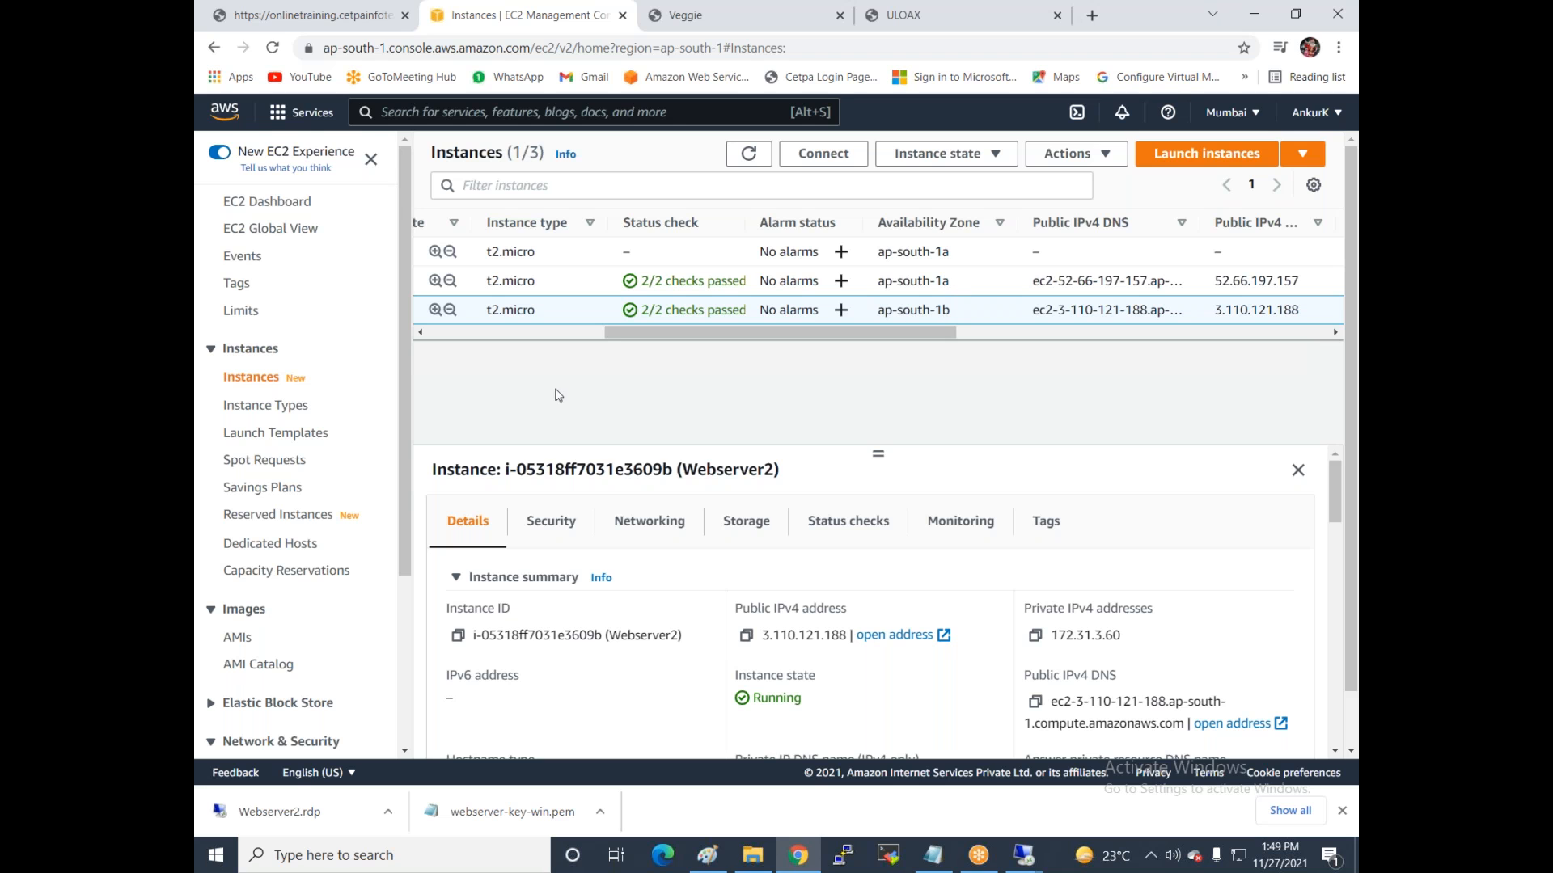
pyautogui.scroll(-3, 327, 408)
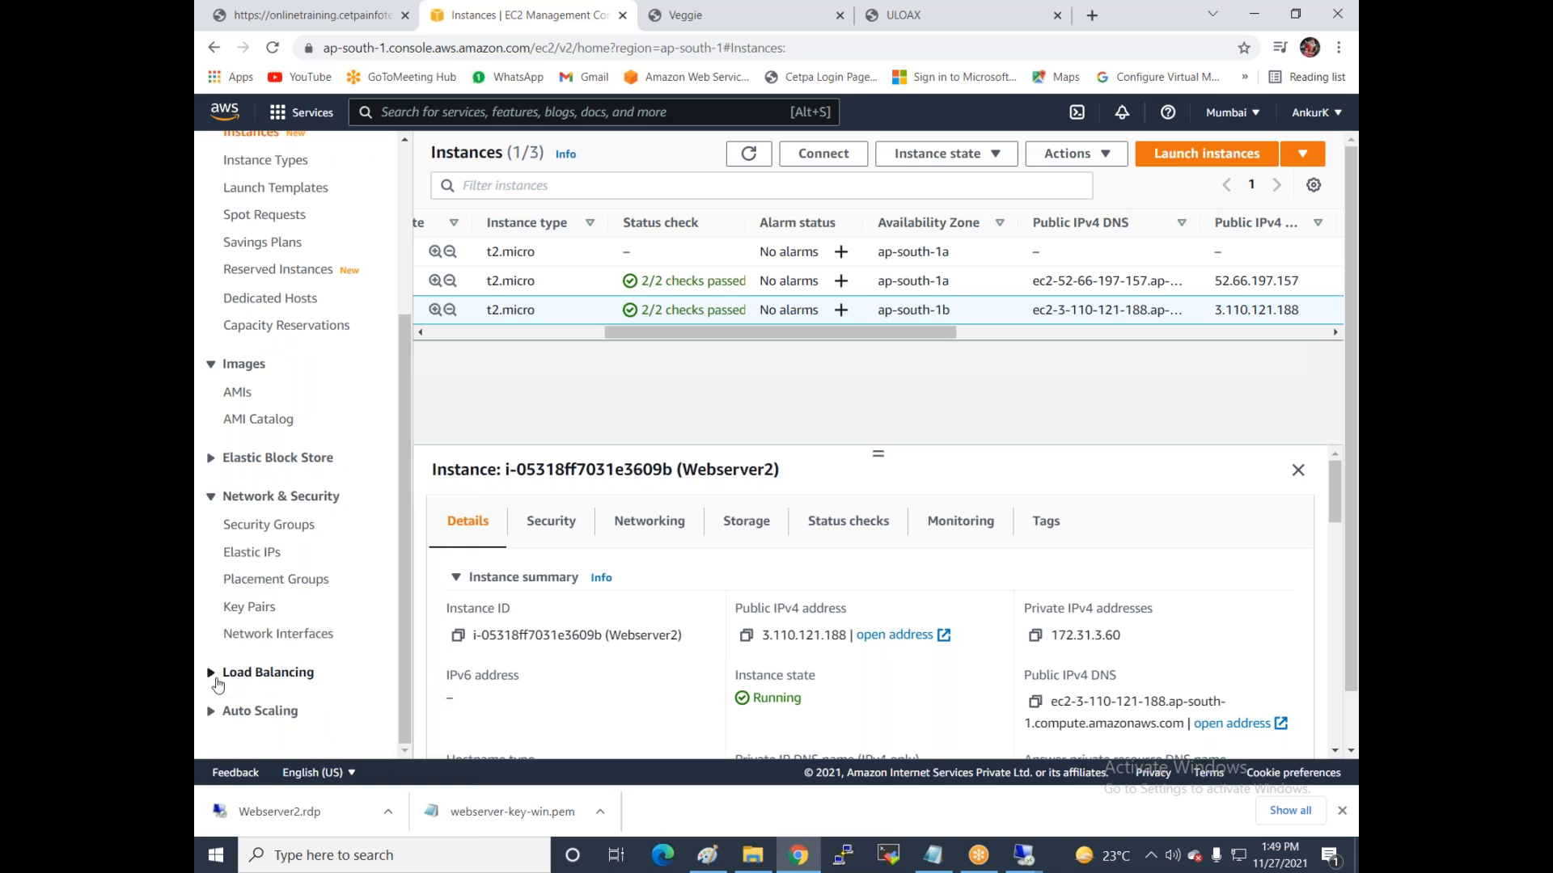
pyautogui.click(209, 675)
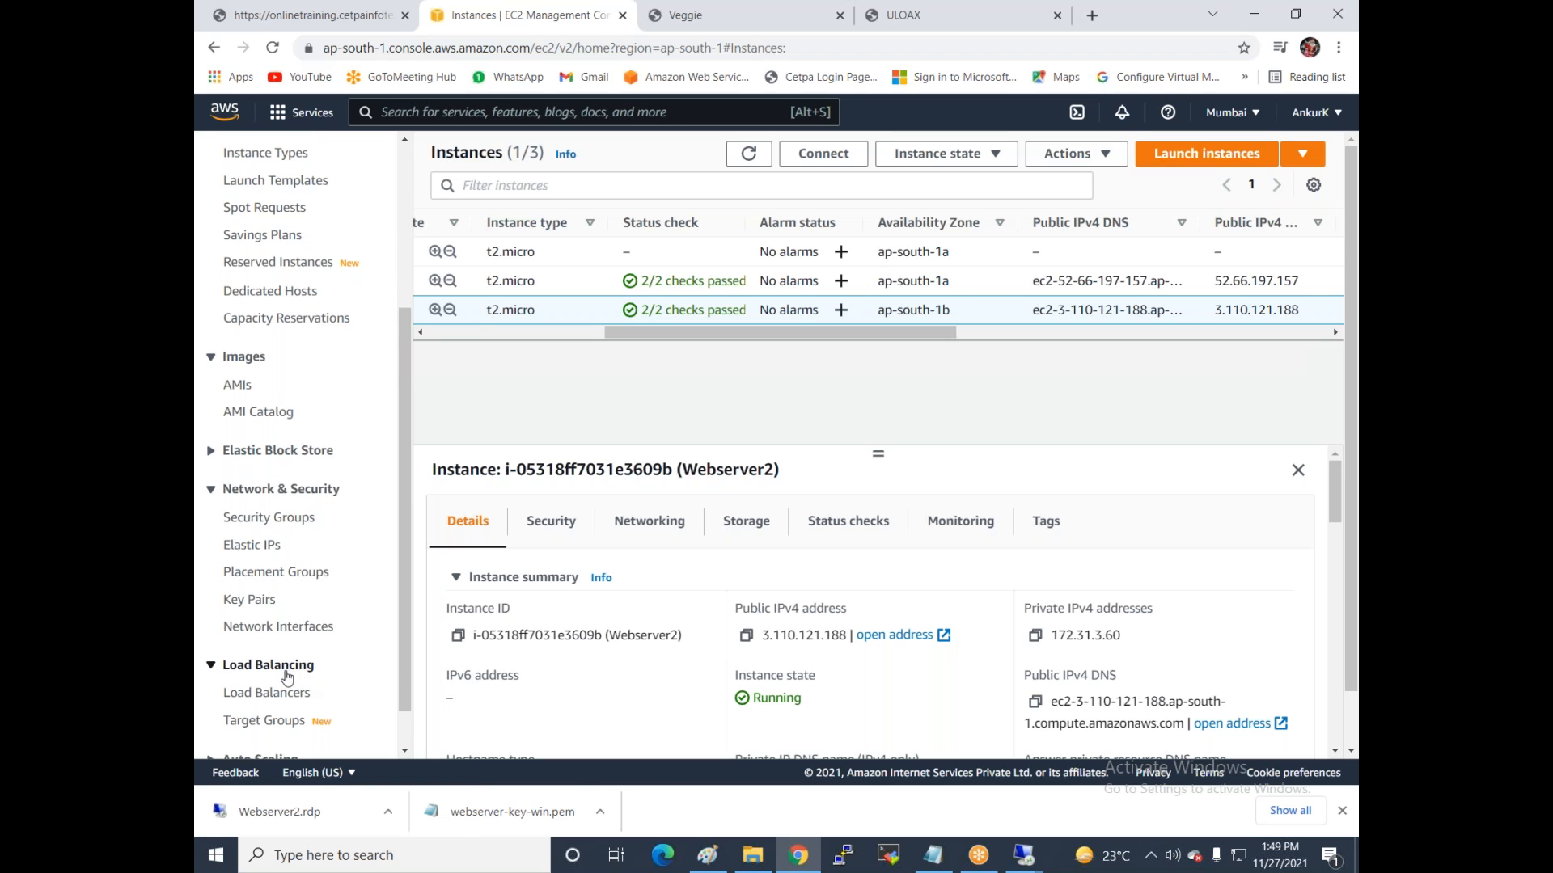
pyautogui.scroll(-1, 266, 679)
pyautogui.click(275, 647)
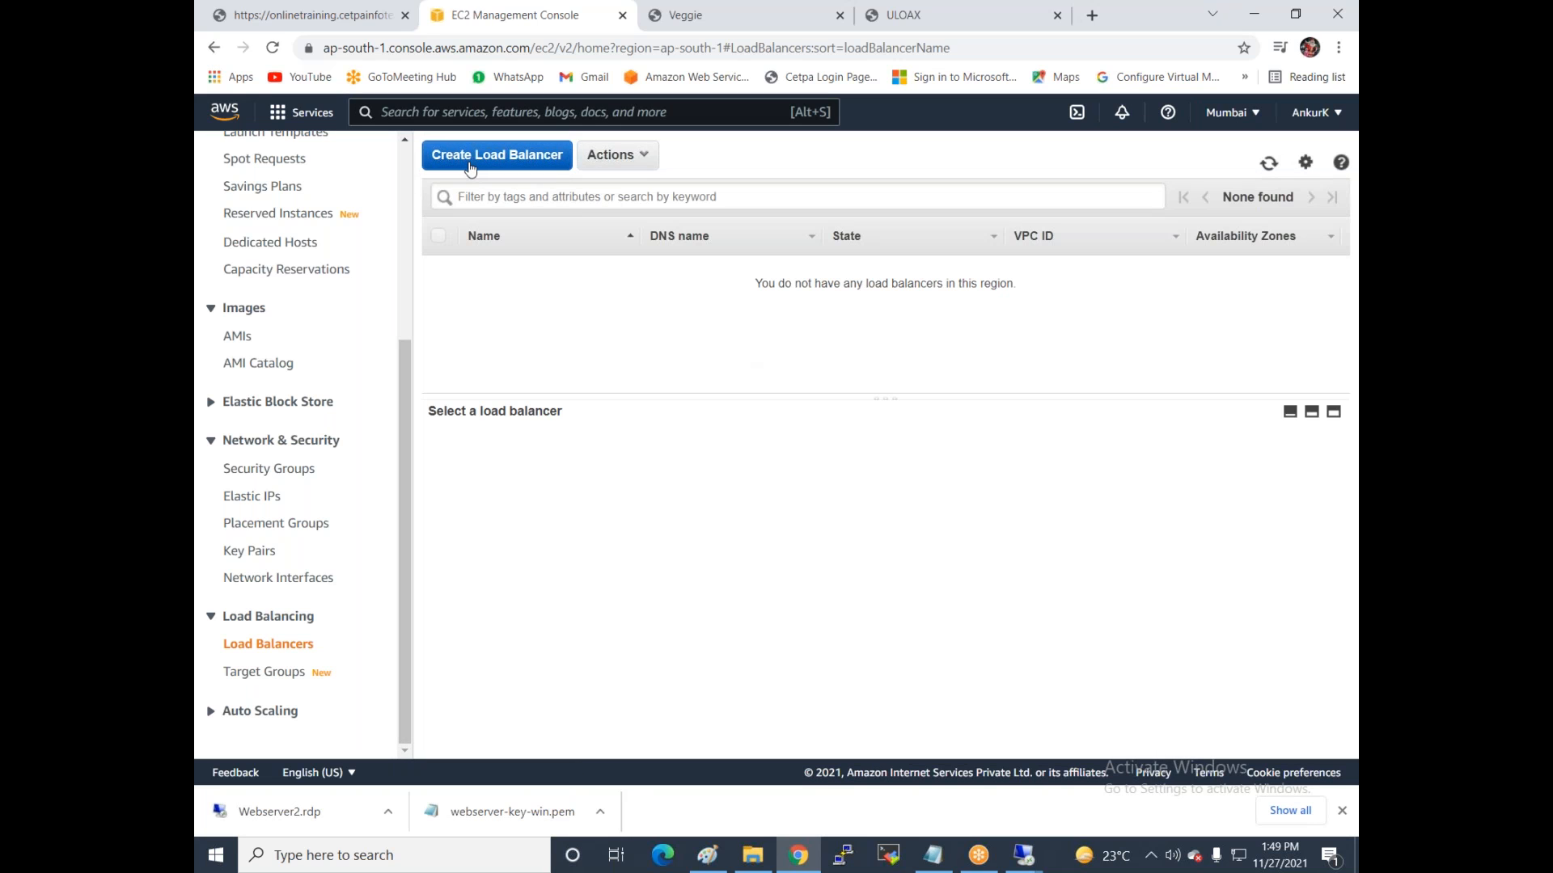
# Start creating a Classic Load Balancer (previous generation) from Create Load Balancer.
pyautogui.click(497, 155)
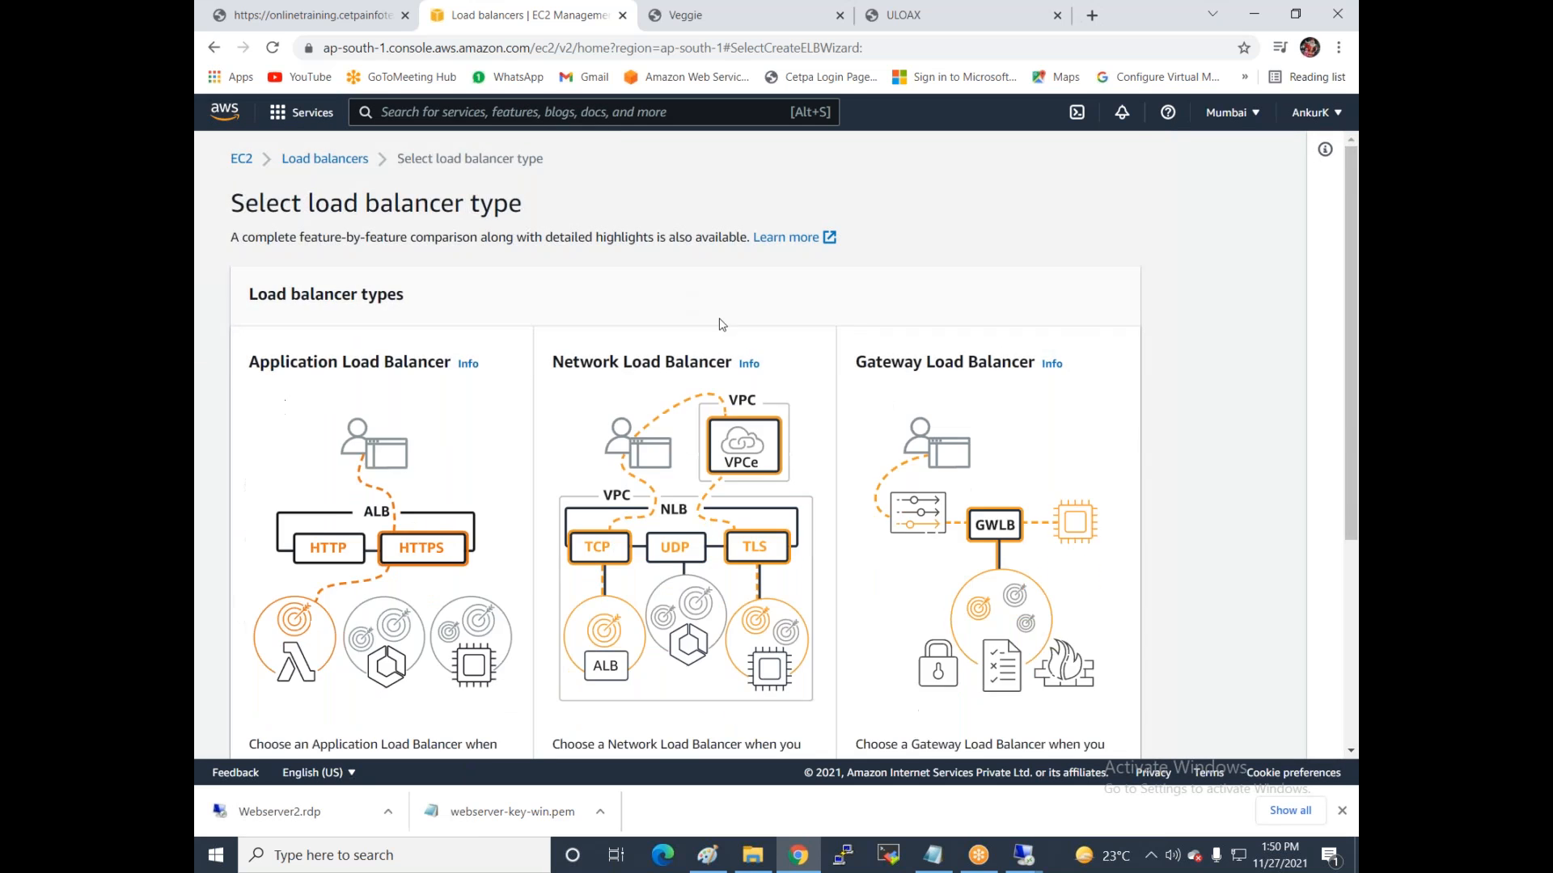
pyautogui.scroll(-2, 720, 322)
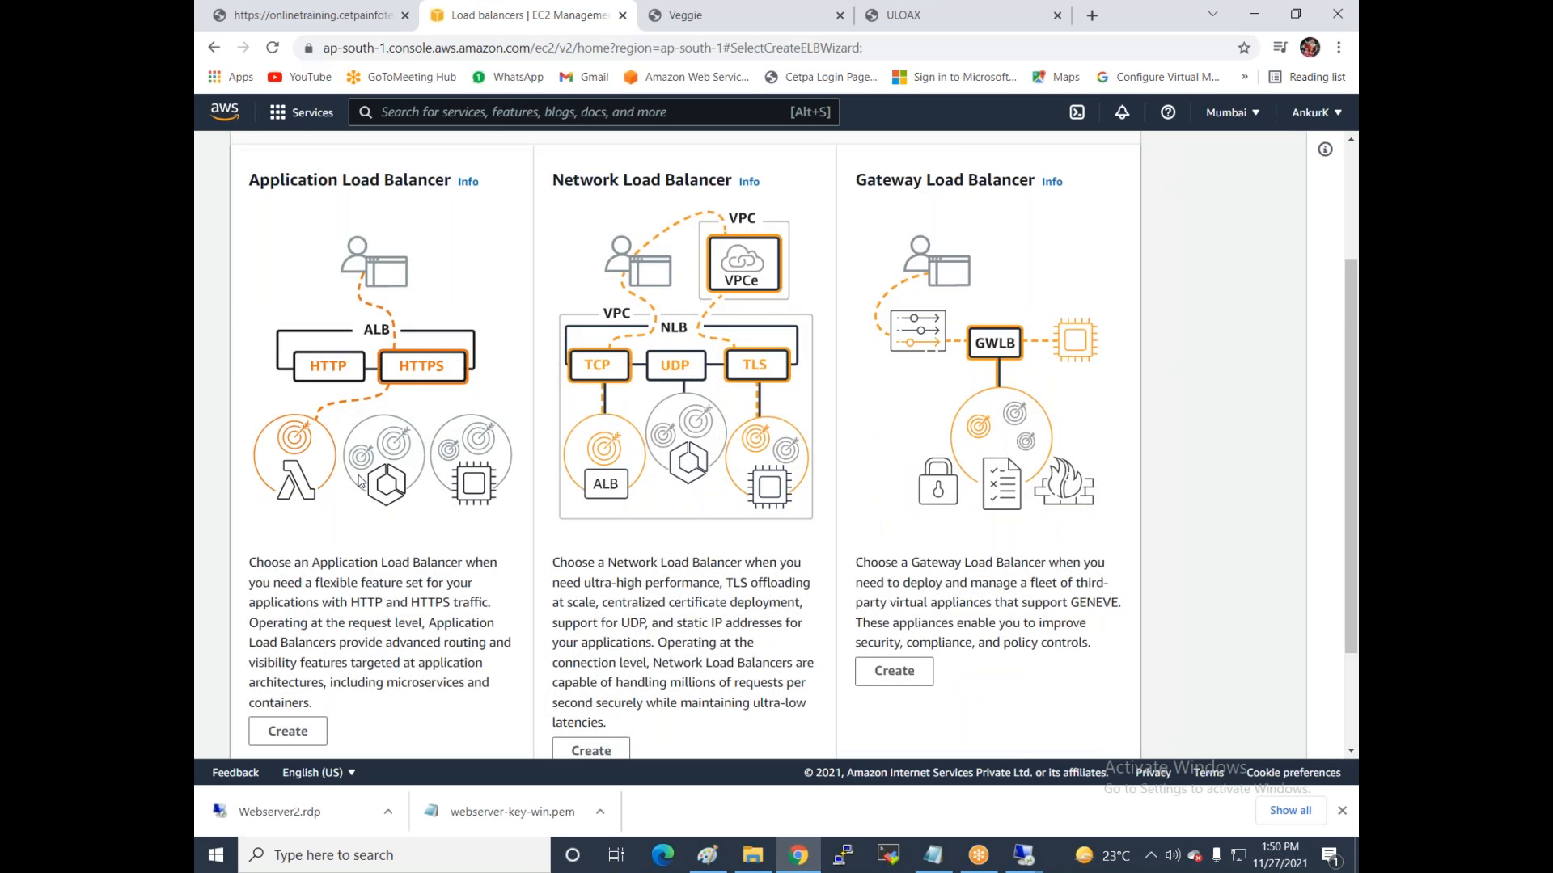
pyautogui.scroll(-2, 364, 483)
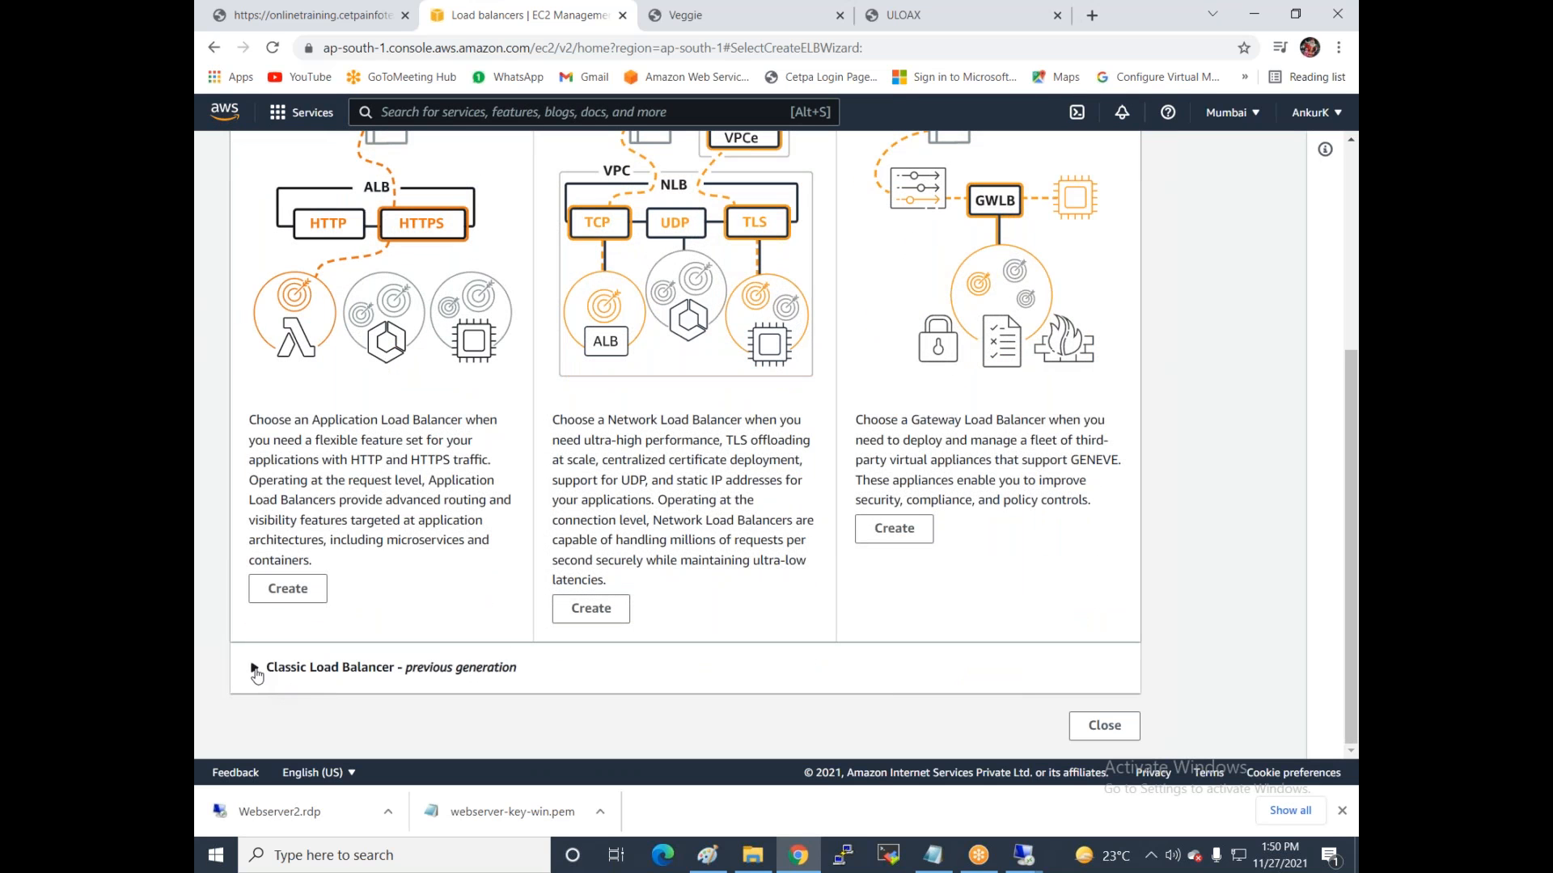
pyautogui.click(256, 667)
pyautogui.scroll(-4, 510, 410)
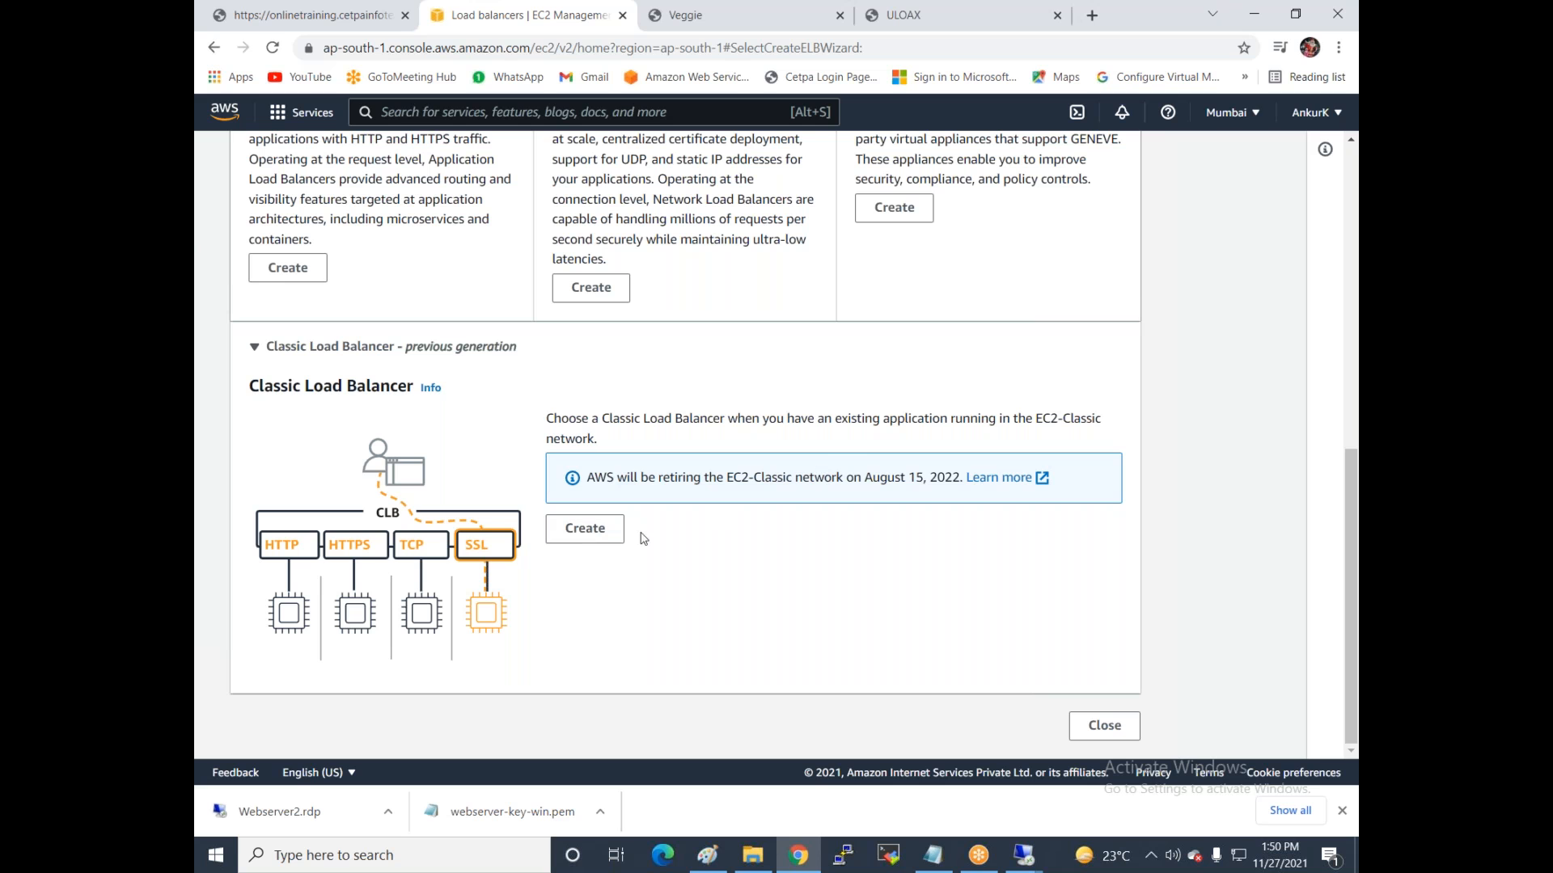
pyautogui.click(594, 541)
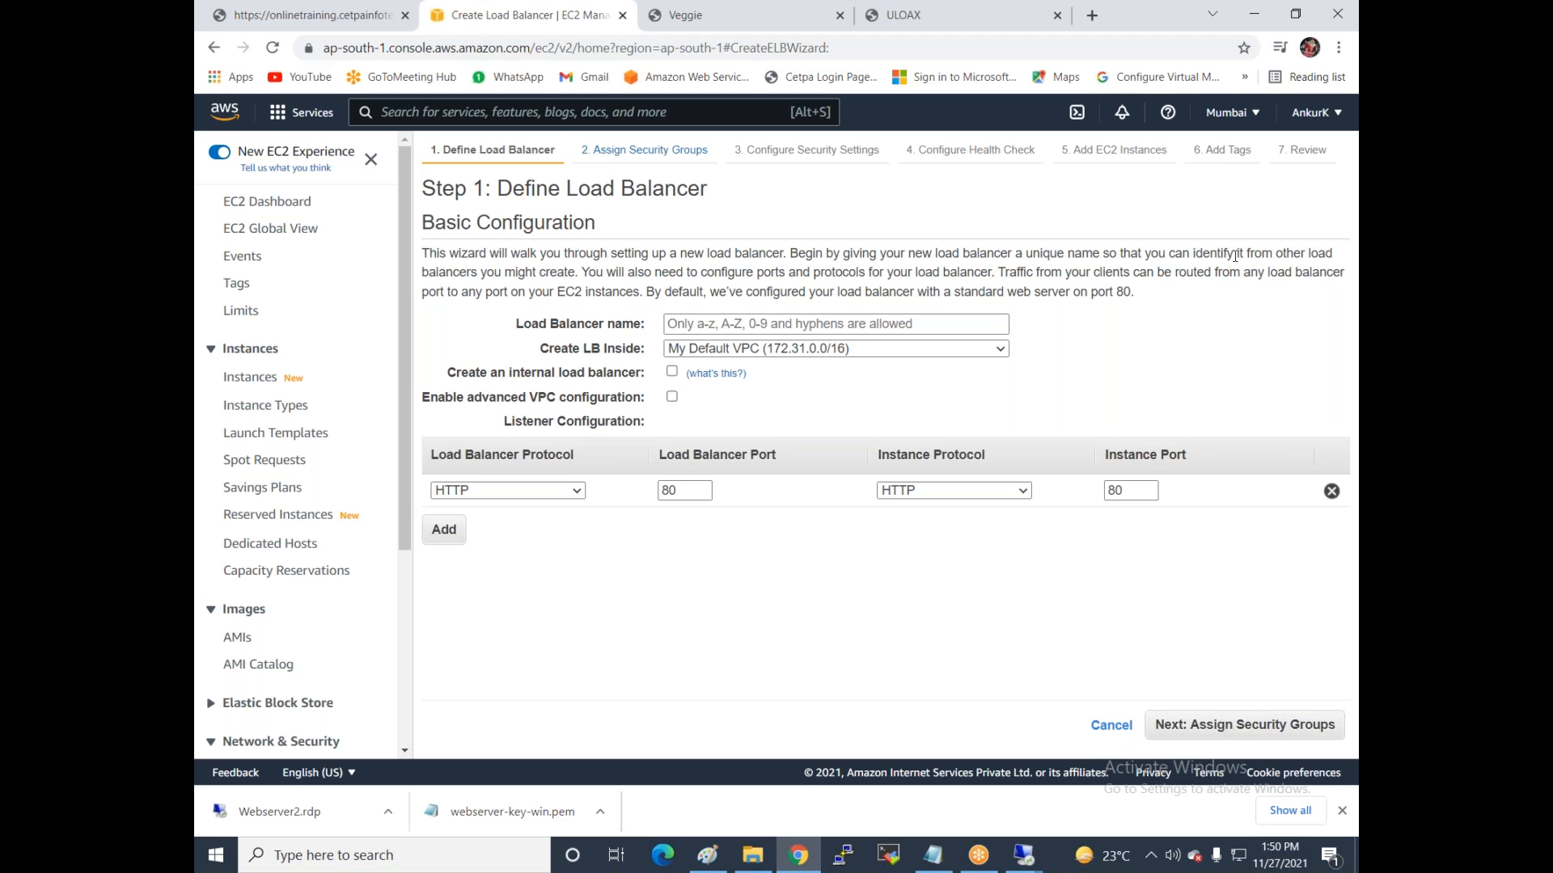
# Name the load balancer classic-lb1 and place it in My Default VPC (172.31.0.0/16).
pyautogui.click(748, 322)
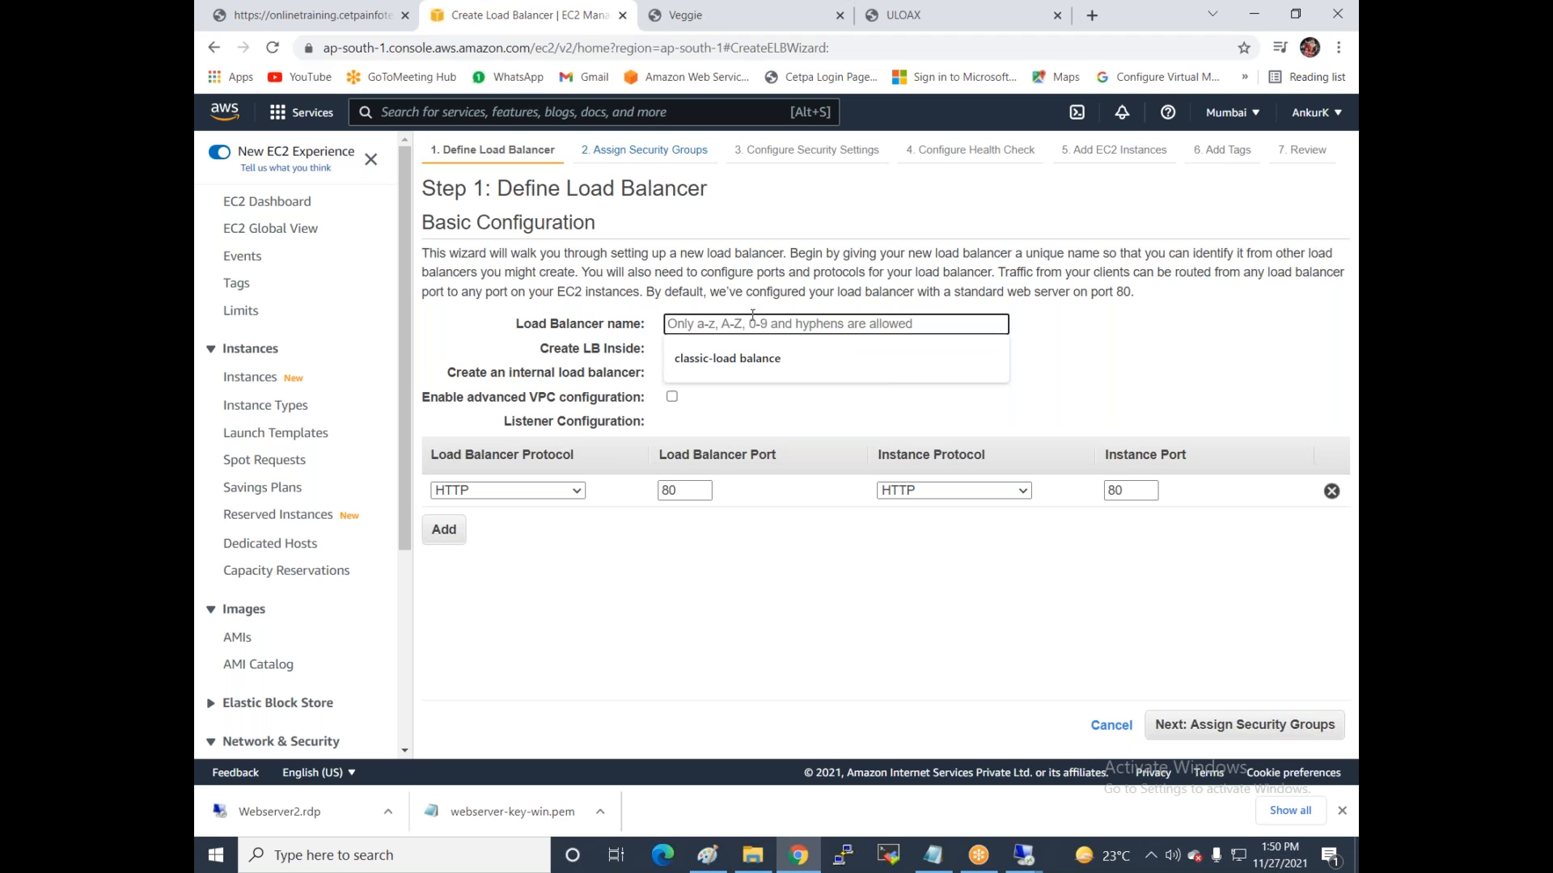
pyautogui.write('clas')
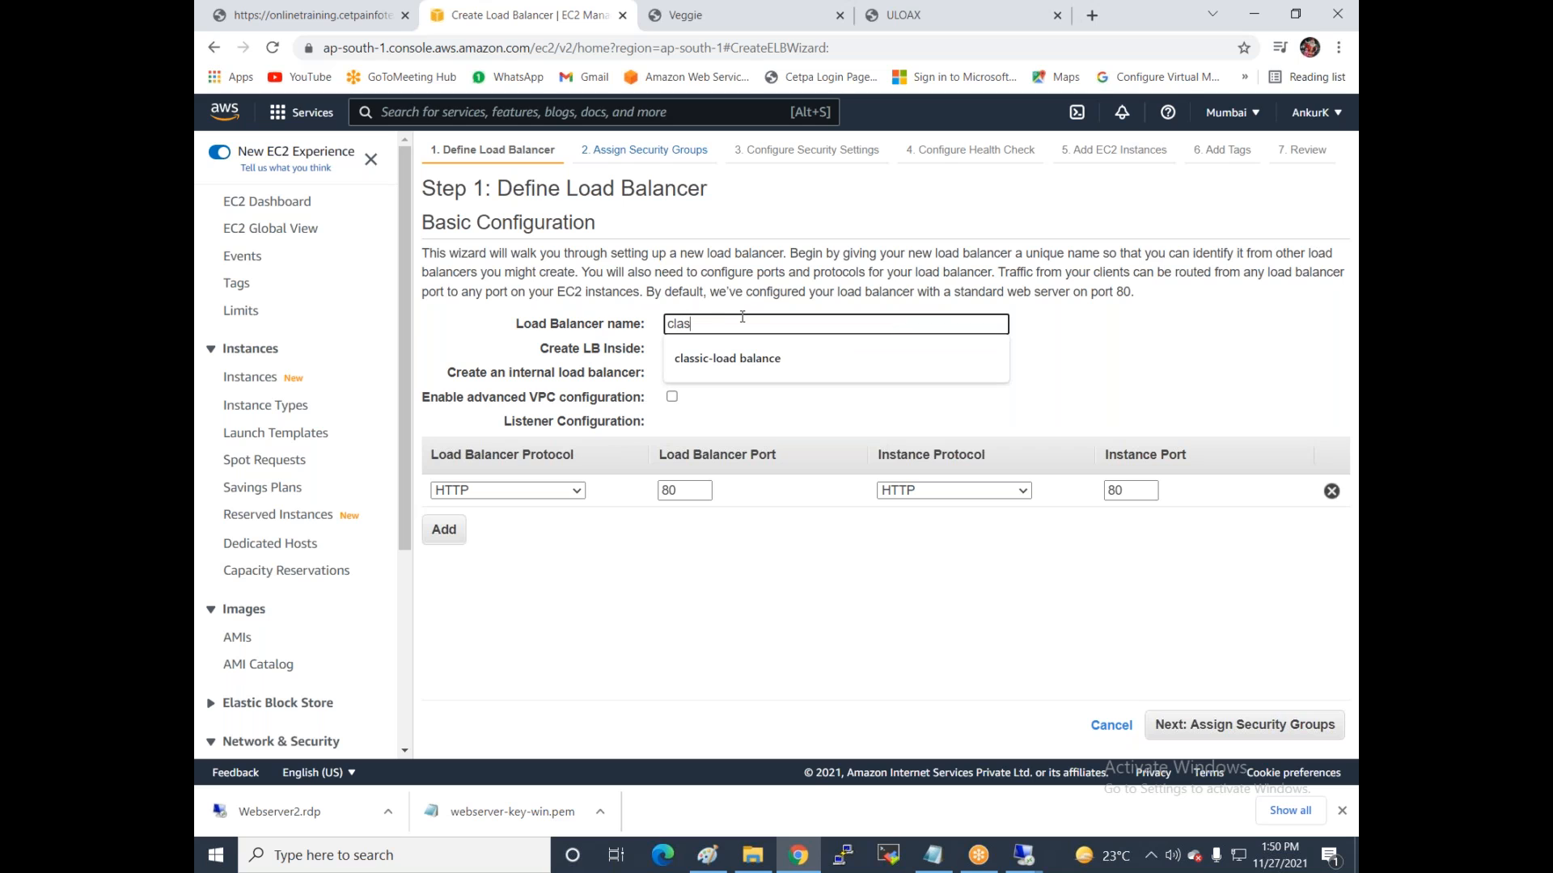
pyautogui.write('sic-lb1')
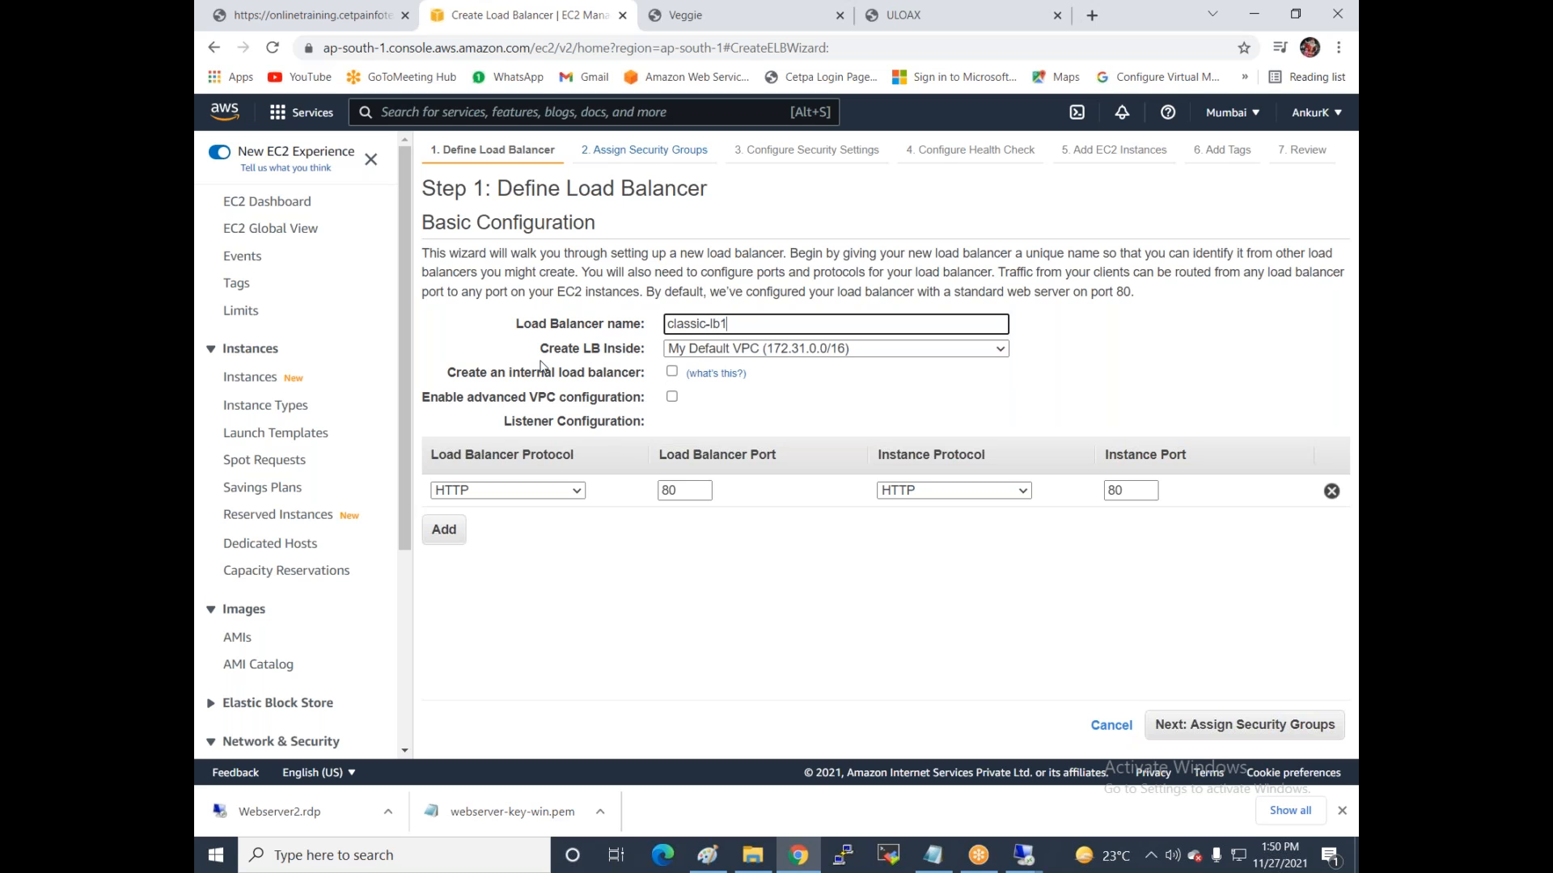
pyautogui.click(776, 349)
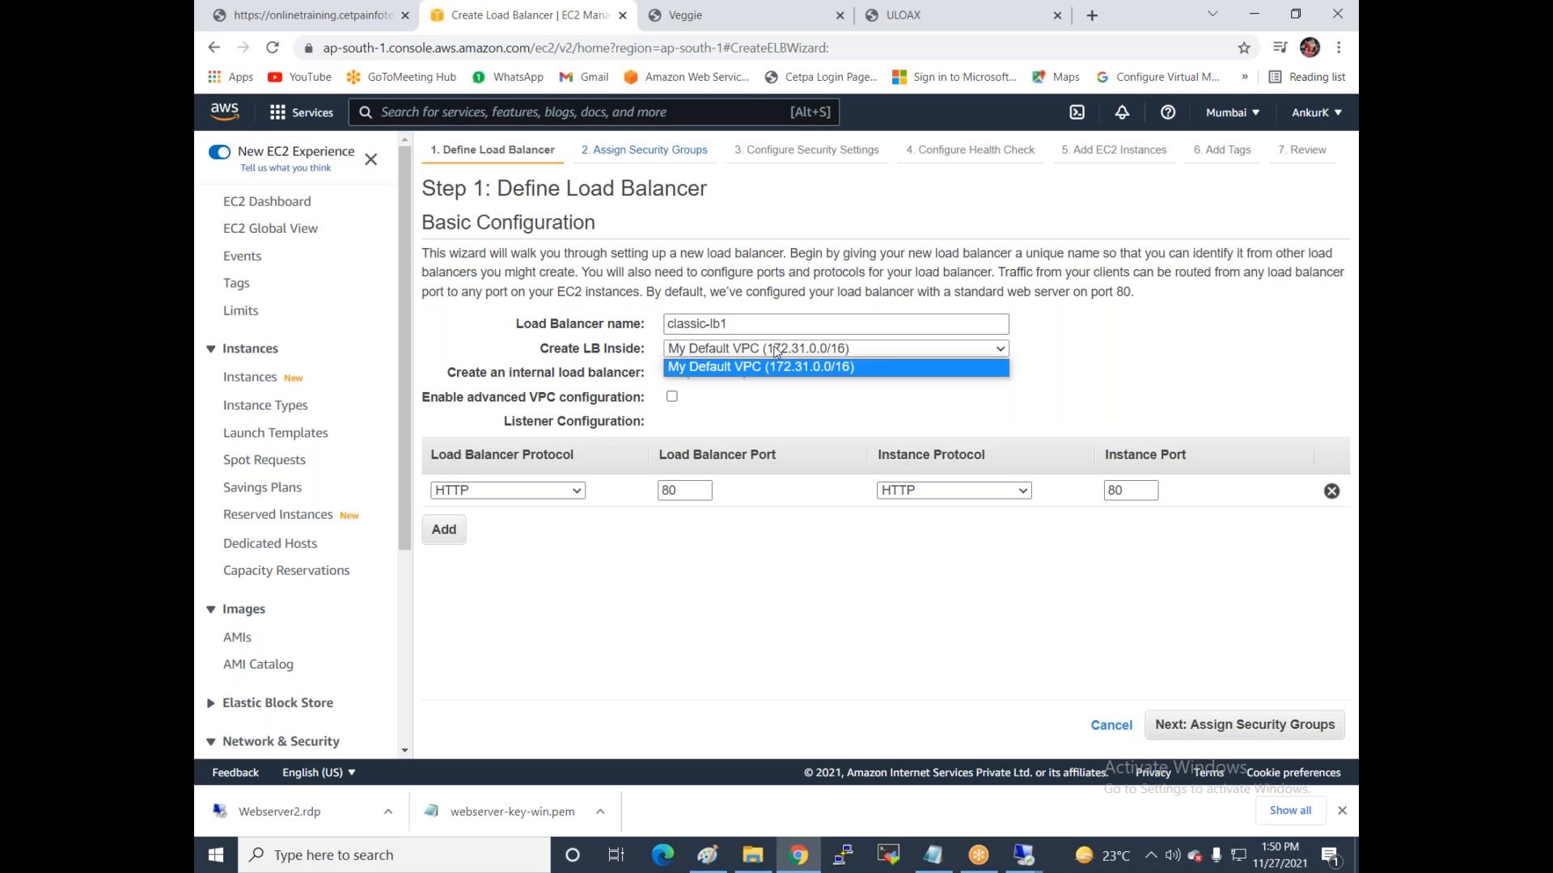
pyautogui.click(752, 386)
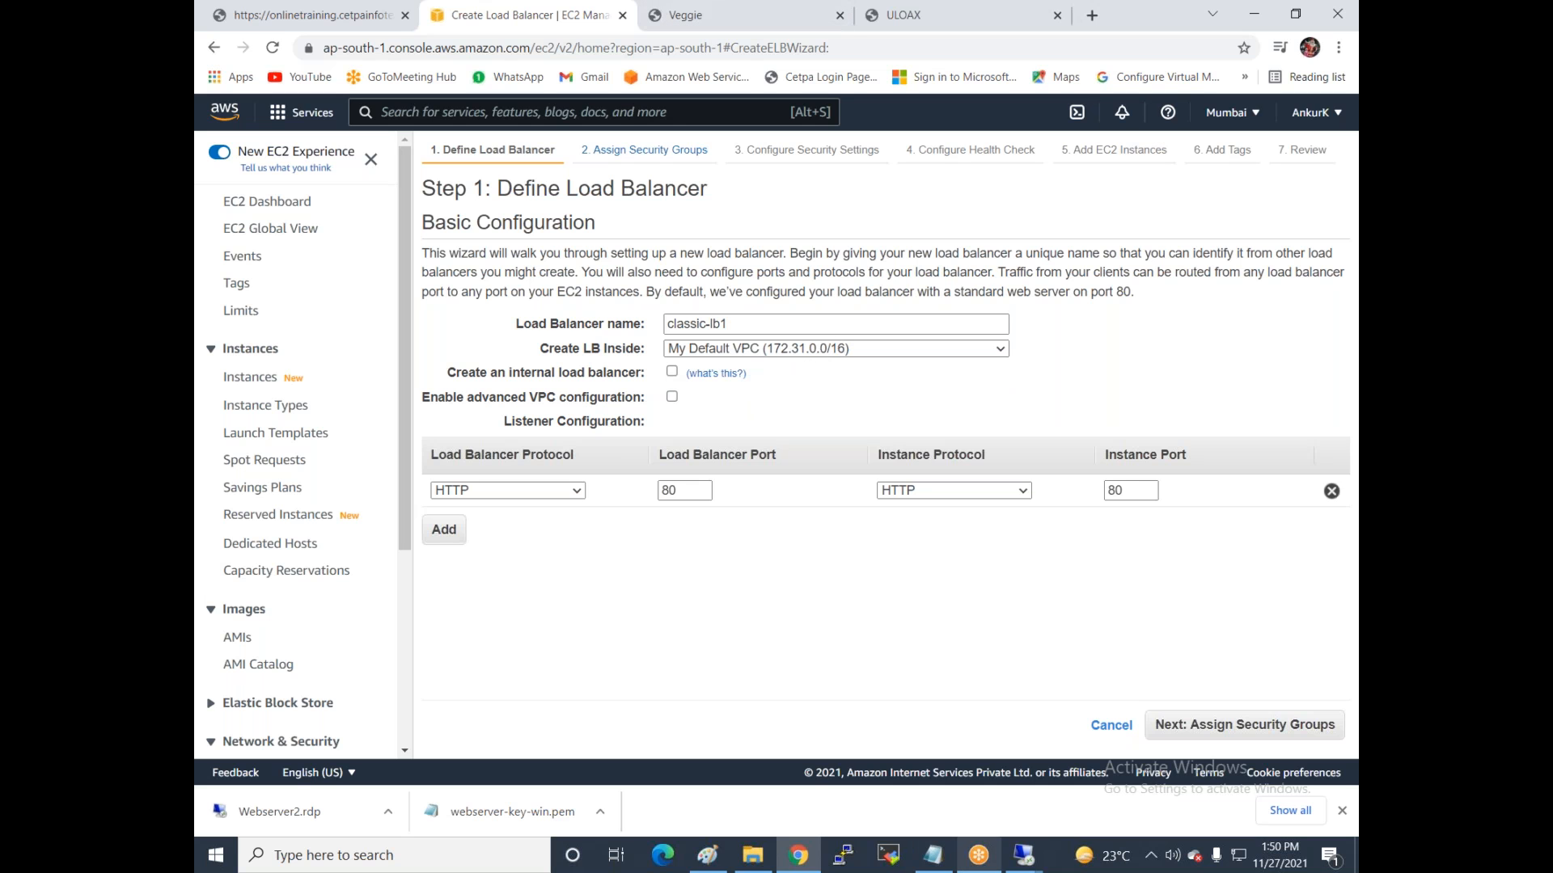
pyautogui.moveTo(929, 860)
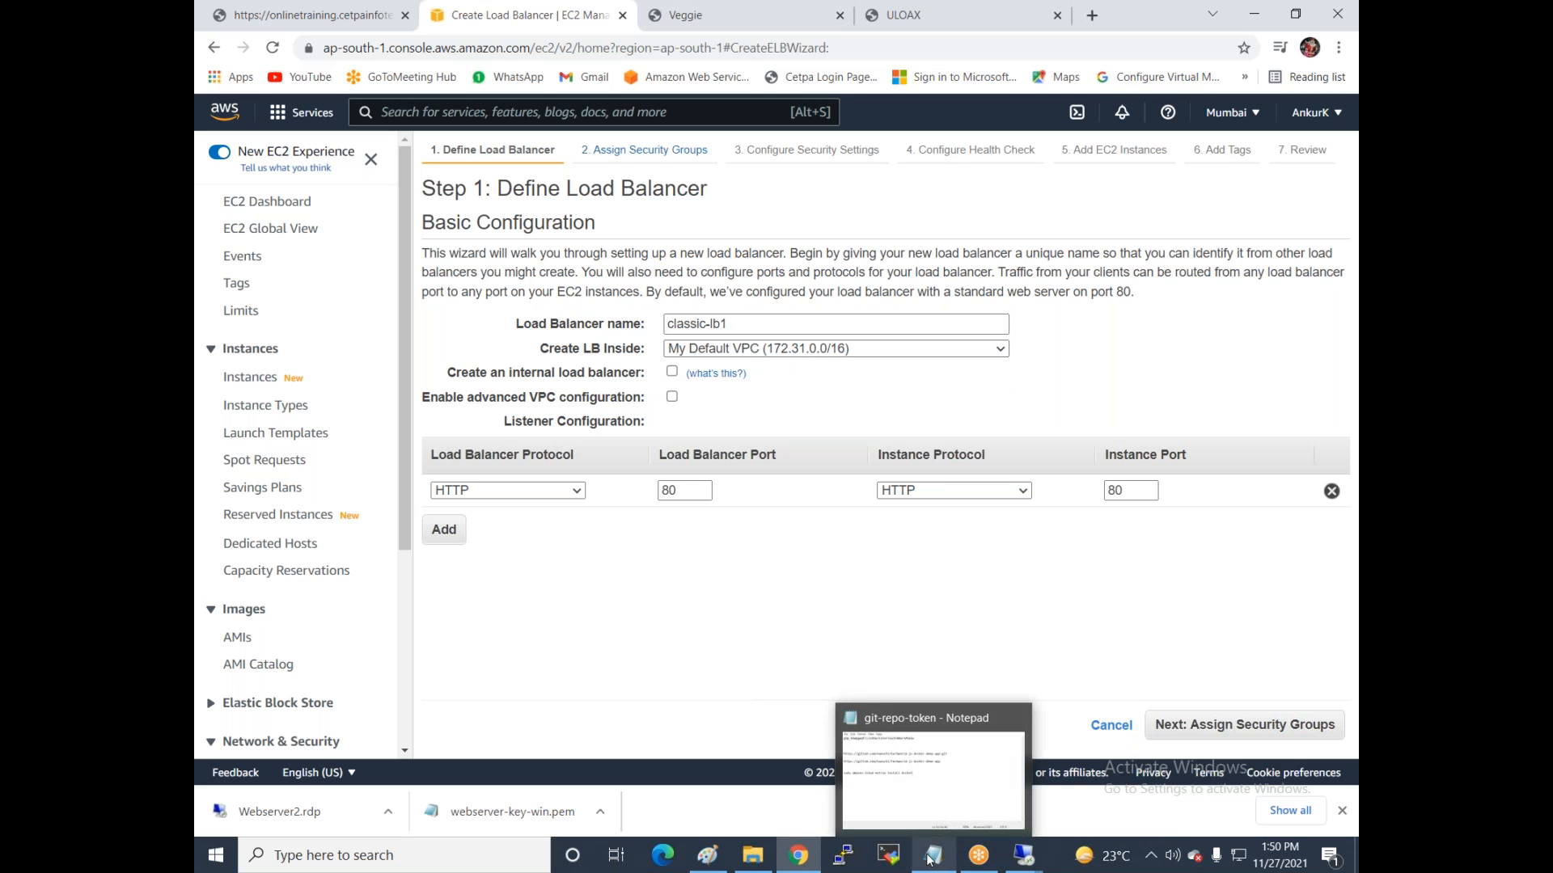
# In the Paint diagram, label the Webserver 1 box with vpc1.
pyautogui.click(707, 855)
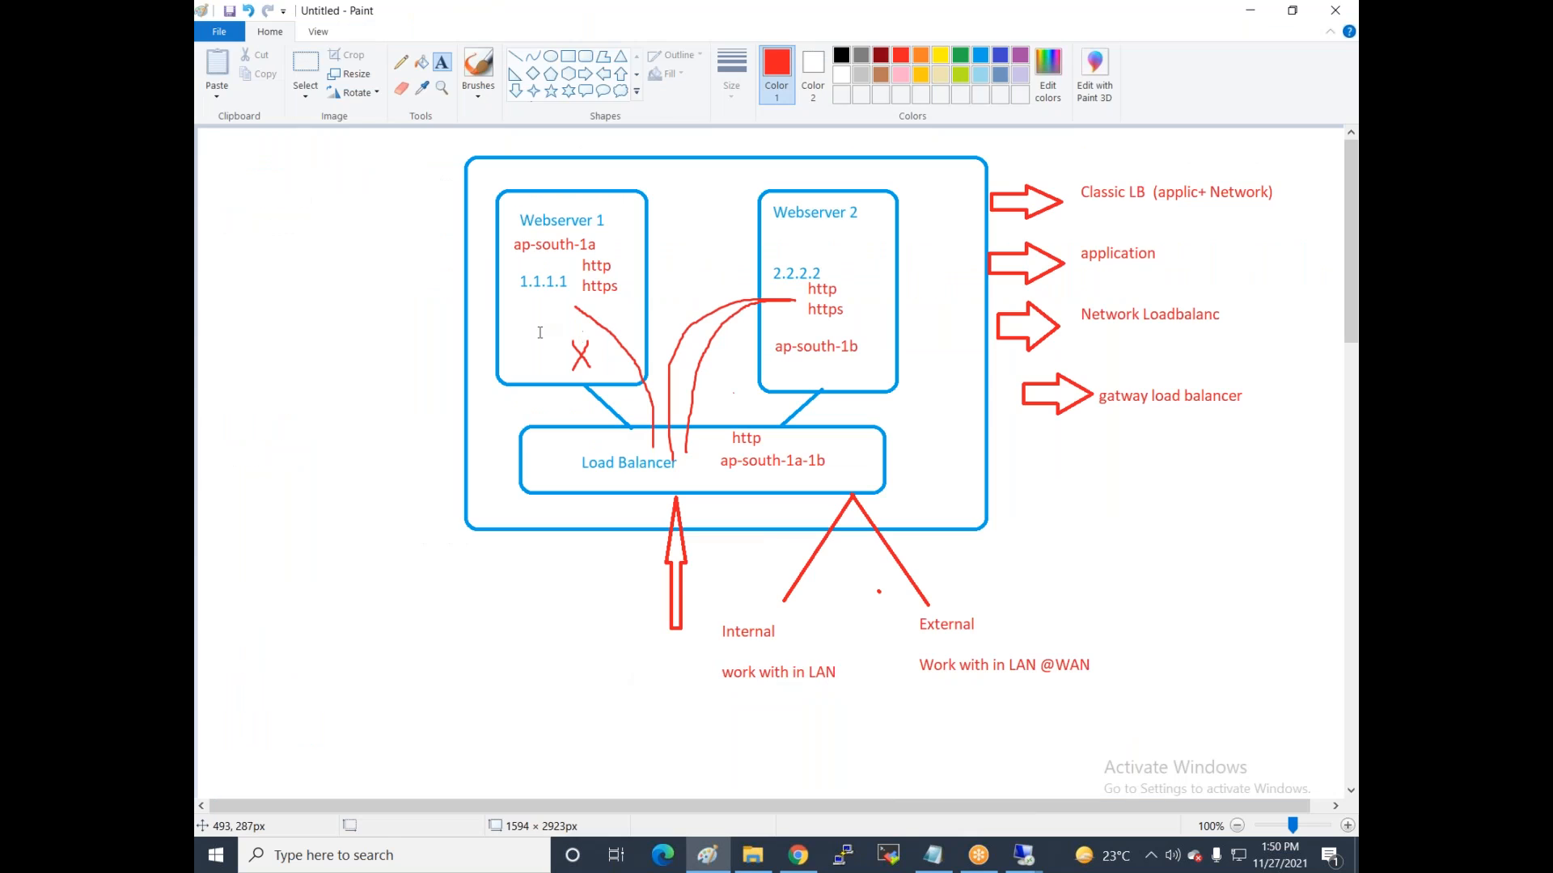
pyautogui.click(515, 305)
pyautogui.write('vpv1')
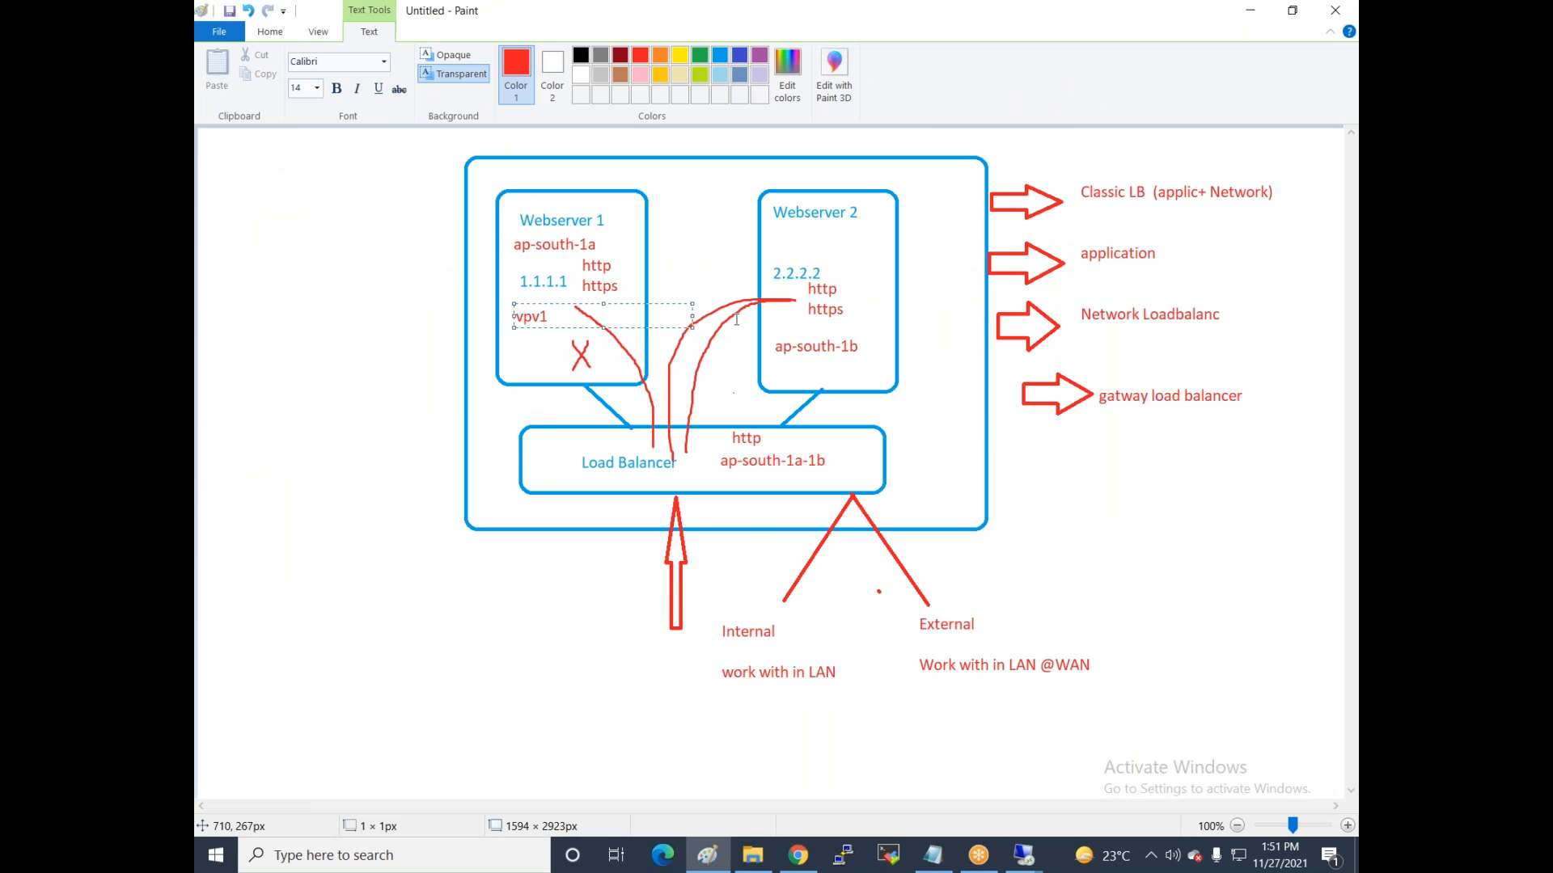
pyautogui.press('Left')
pyautogui.press('BackSpace')
pyautogui.write('c')
pyautogui.click(817, 364)
# Label Webserver 2 and Load Balancer with vpc1, then return to the Chrome wizard.
pyautogui.click(817, 364)
pyautogui.write('vpc1')
pyautogui.click(745, 479)
pyautogui.click(746, 479)
pyautogui.write('vpc1')
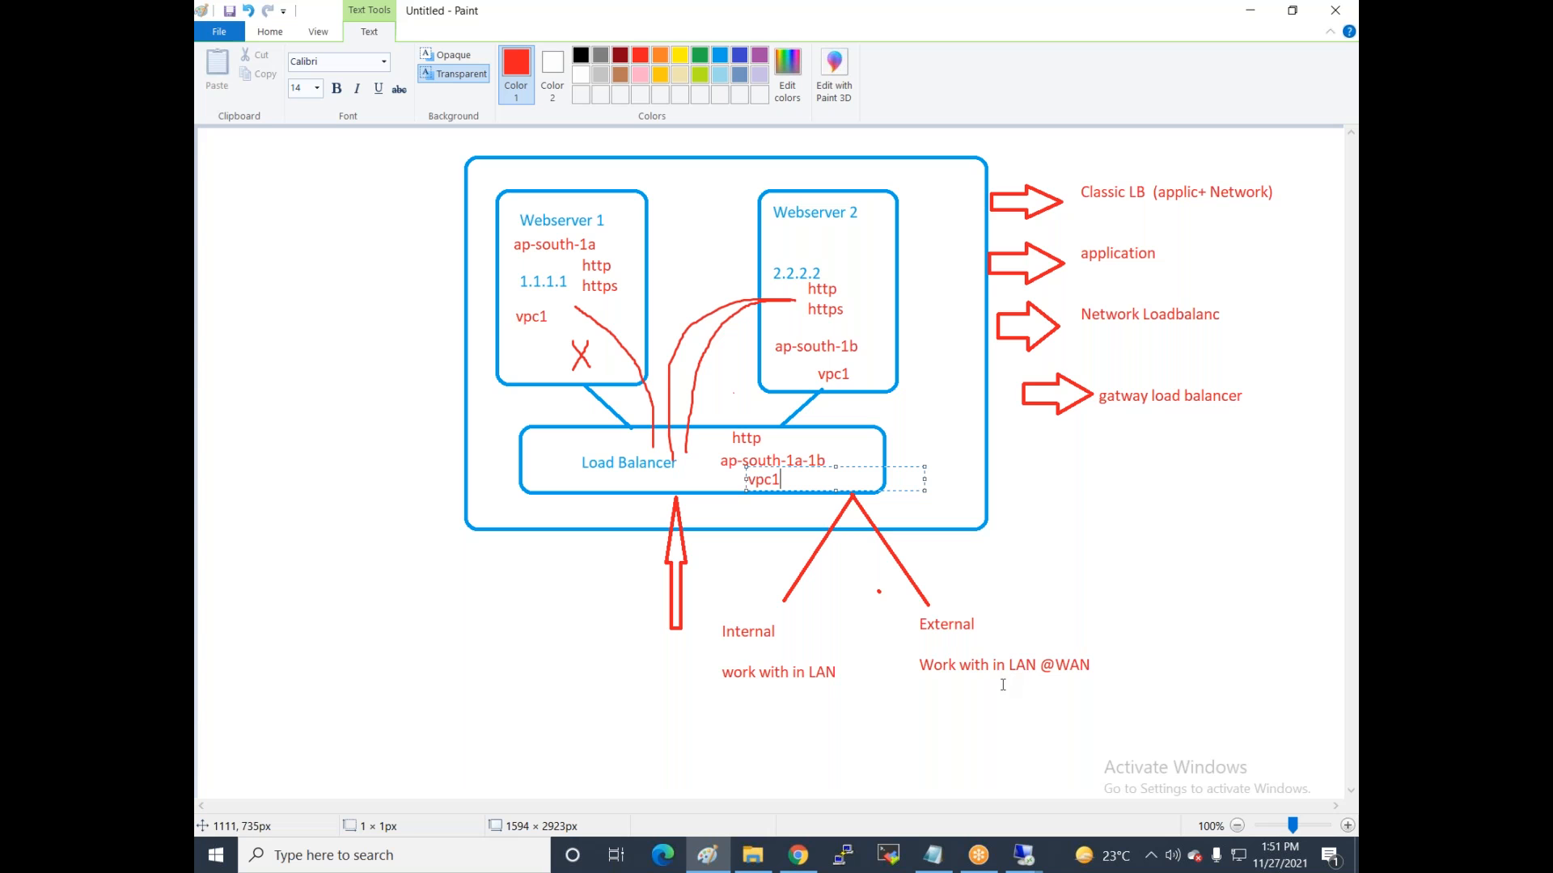
pyautogui.click(1023, 854)
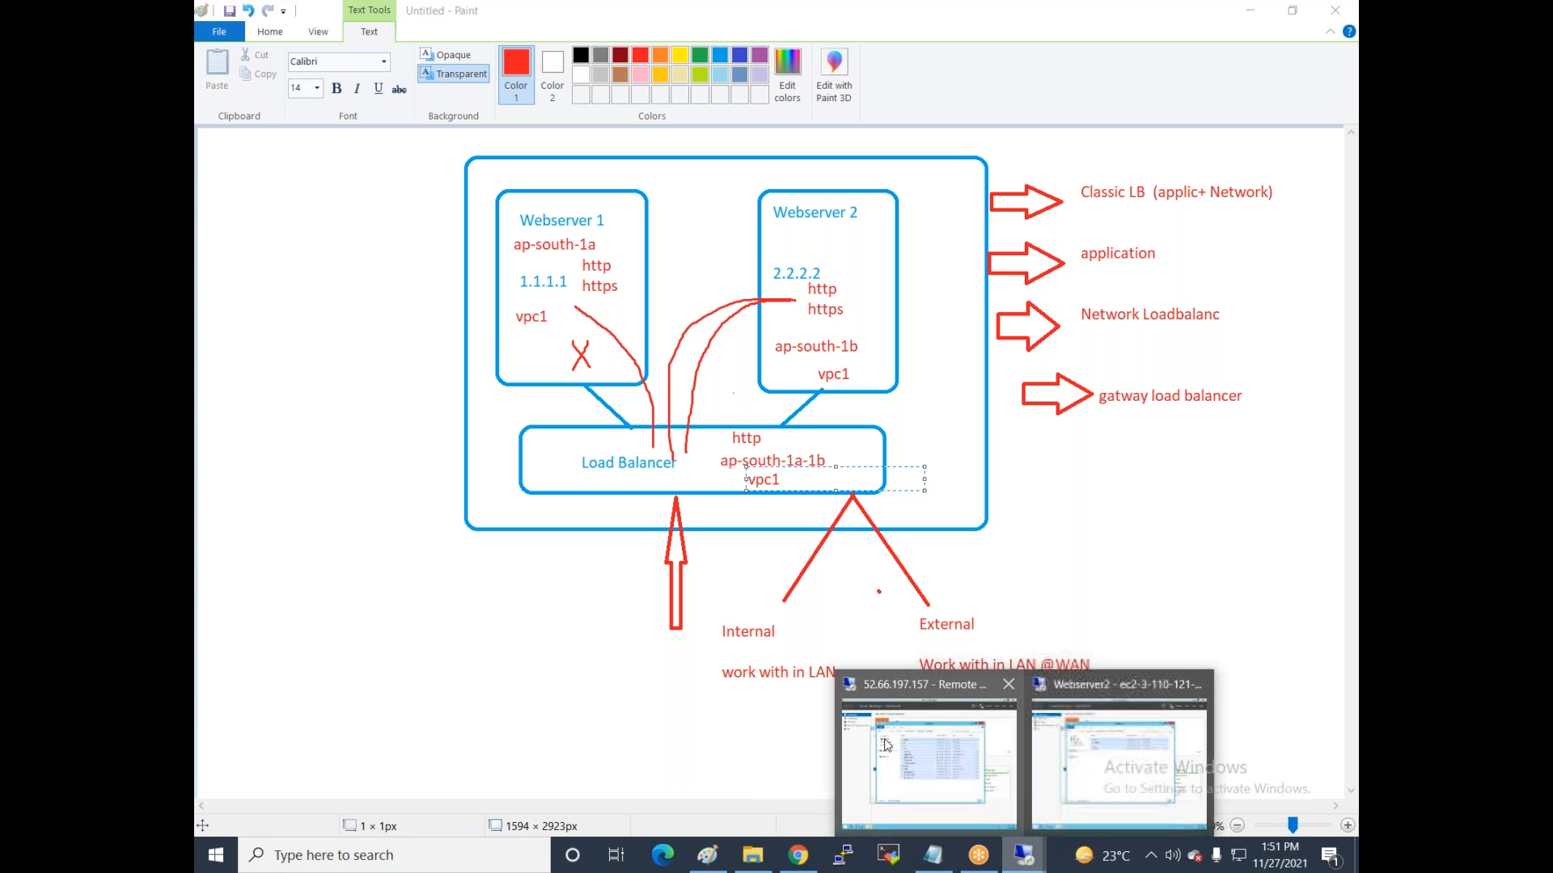
pyautogui.click(798, 855)
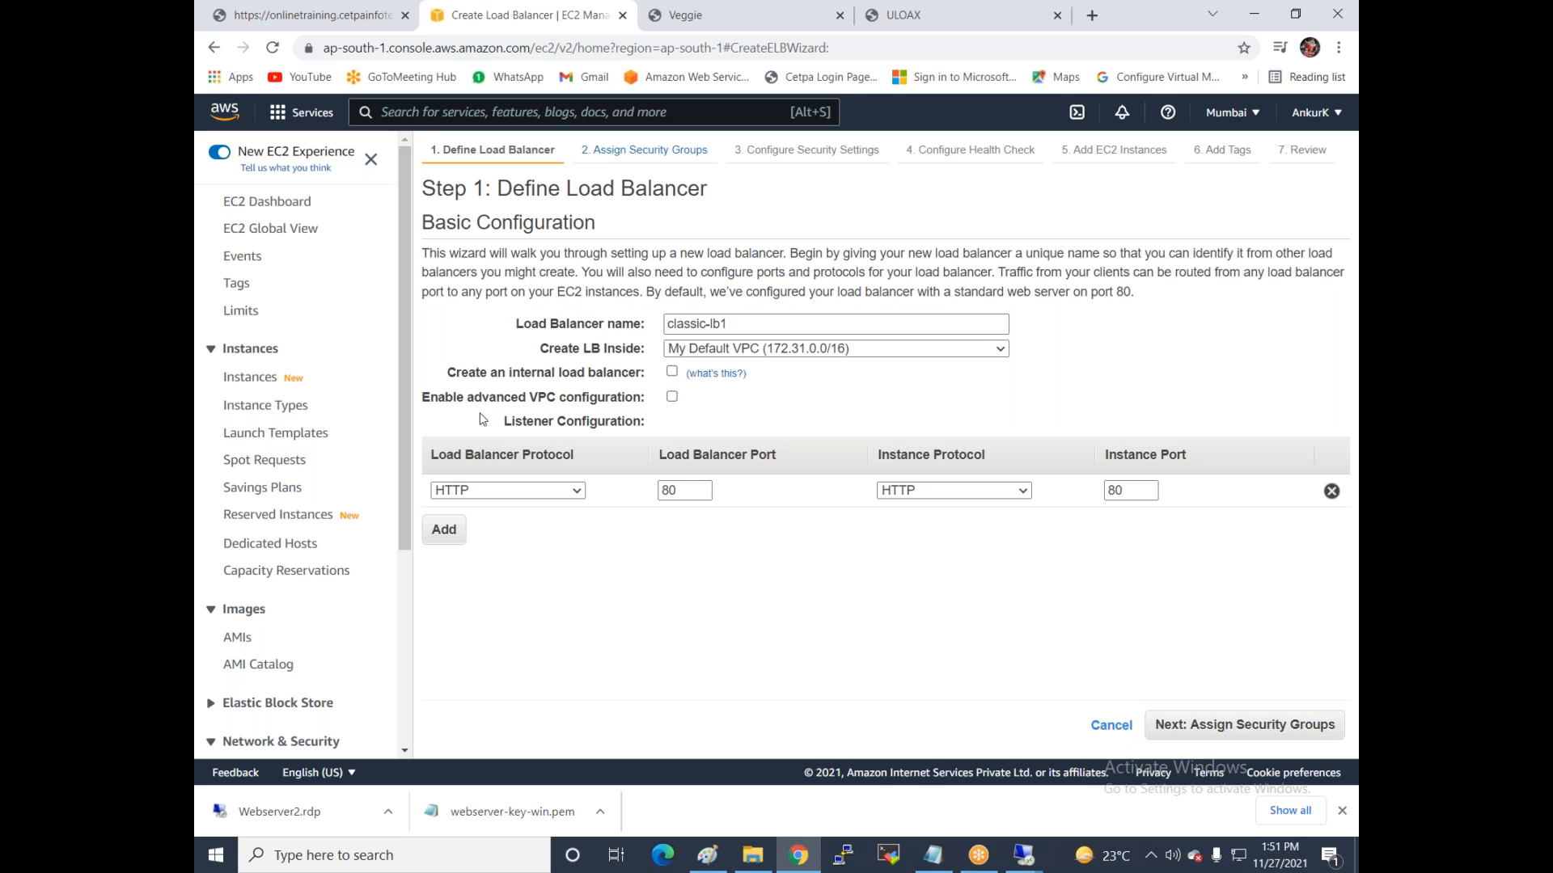
# Enable advanced VPC configuration and add subnets ap-south-1a and ap-south-1b.
pyautogui.click(672, 397)
pyautogui.scroll(-1, 675, 404)
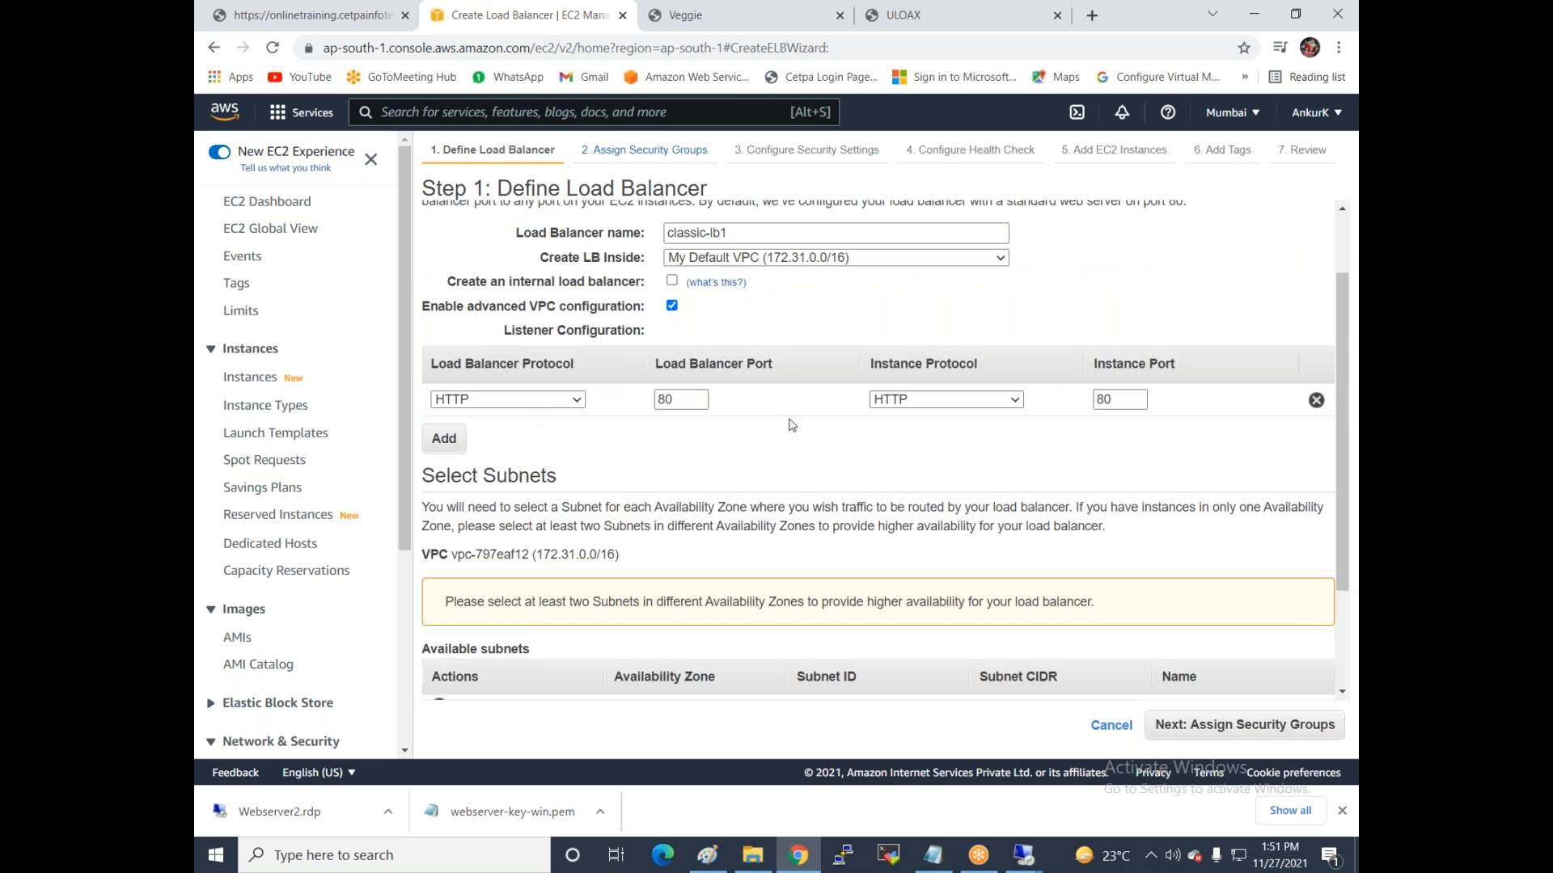
pyautogui.scroll(-2, 791, 425)
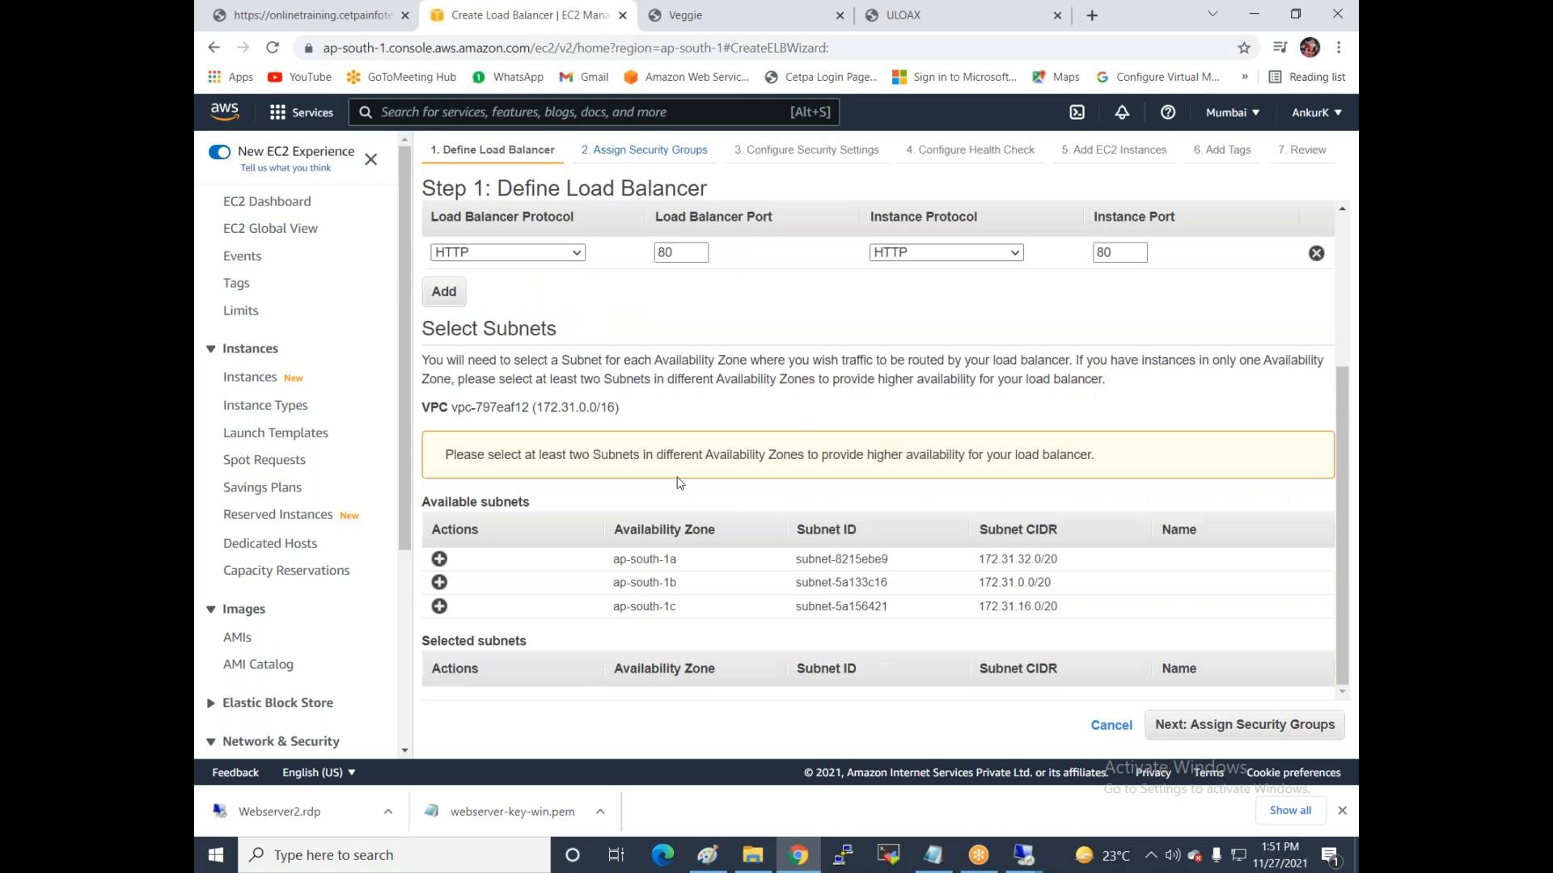
pyautogui.click(440, 559)
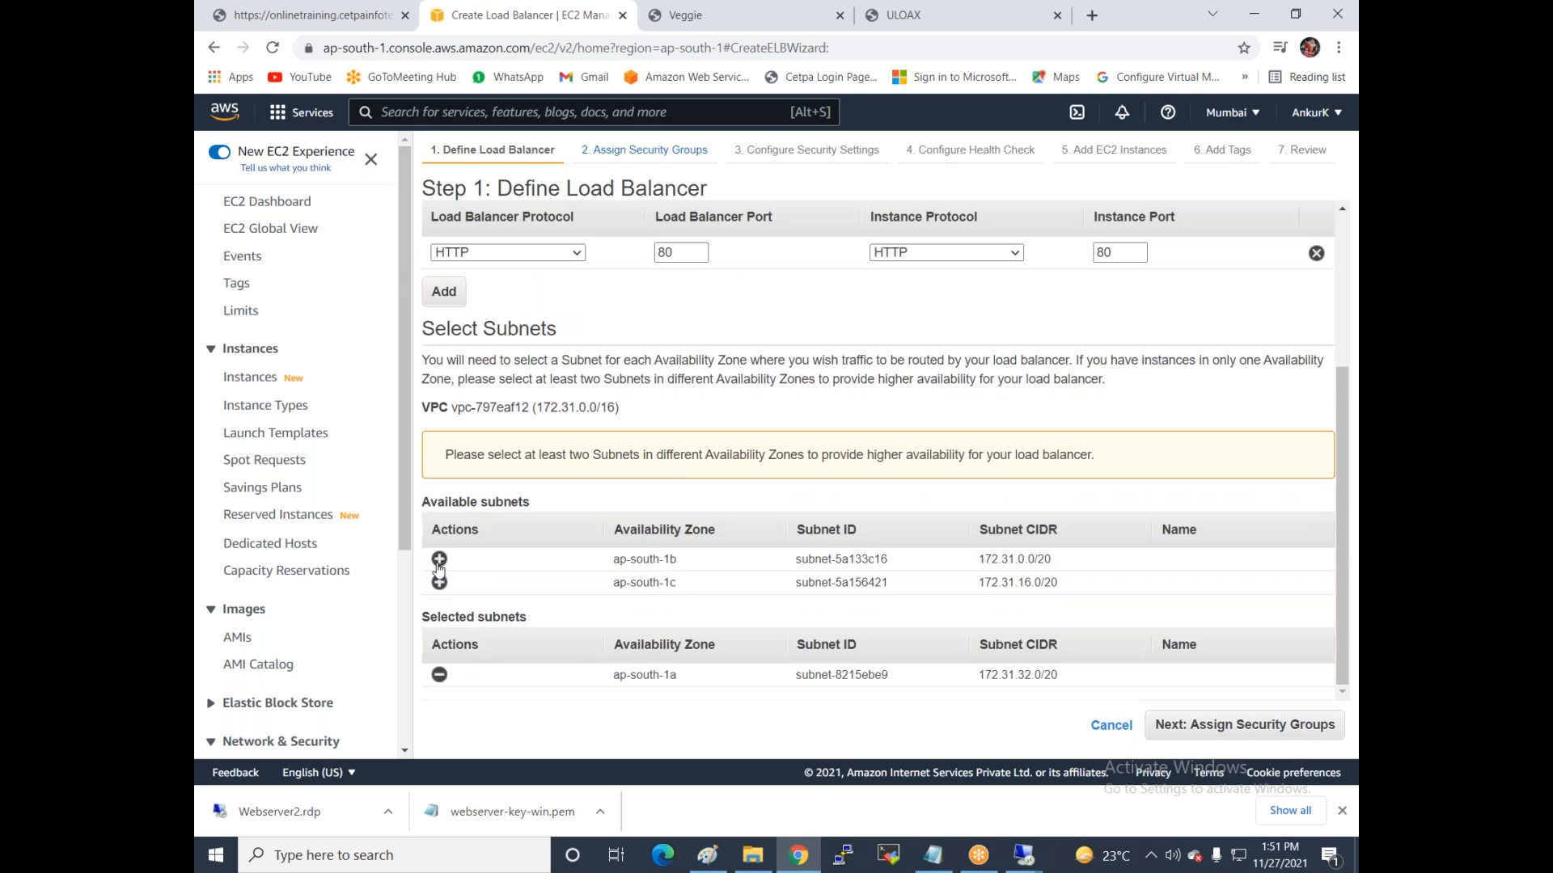
pyautogui.click(439, 561)
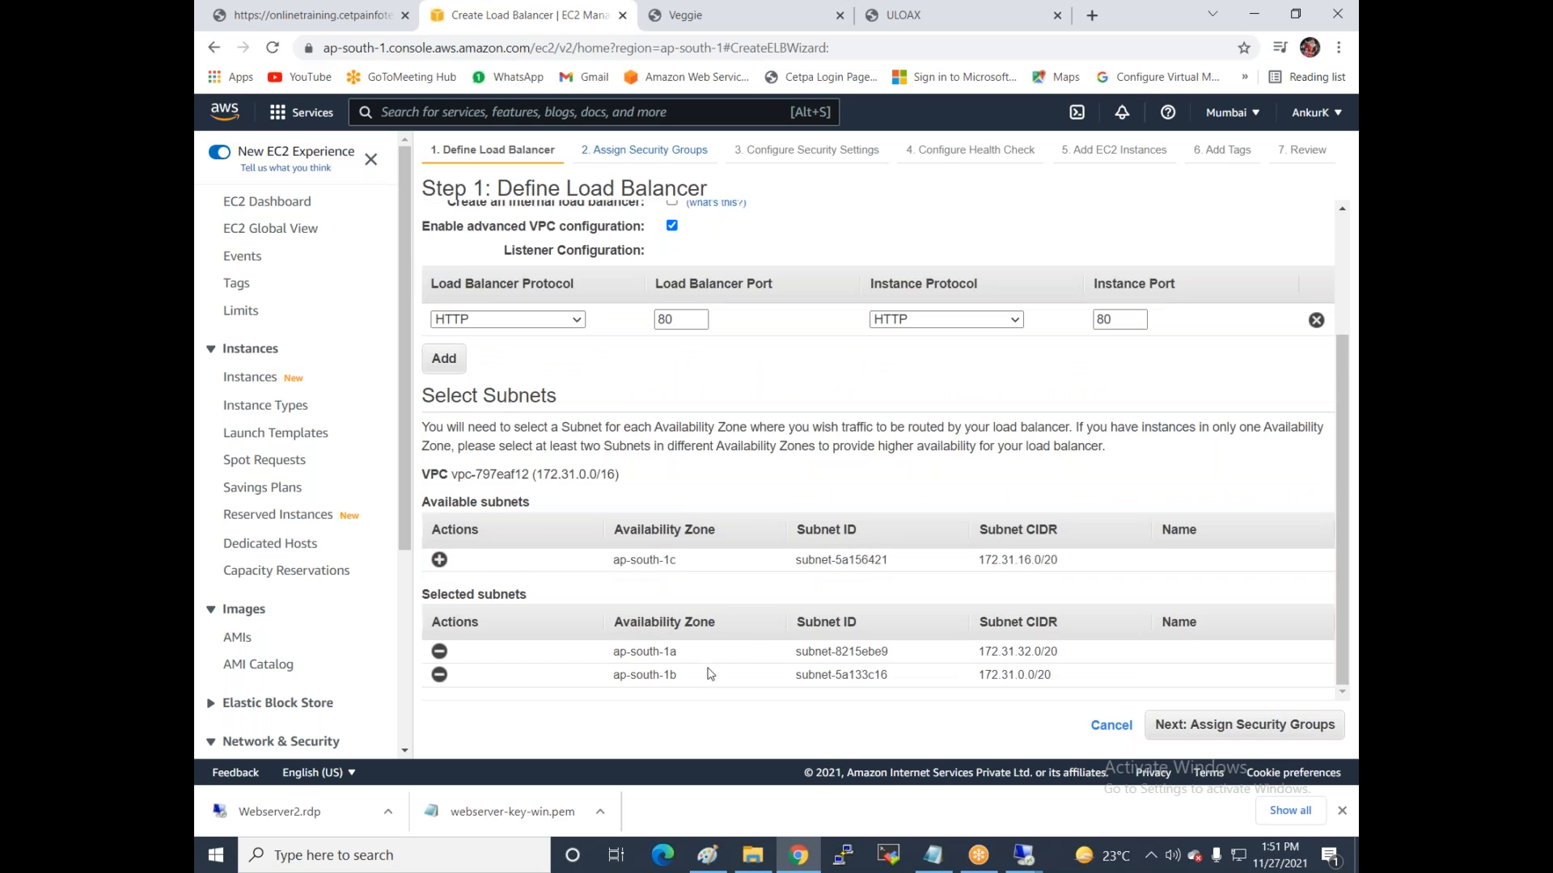
pyautogui.click(1190, 732)
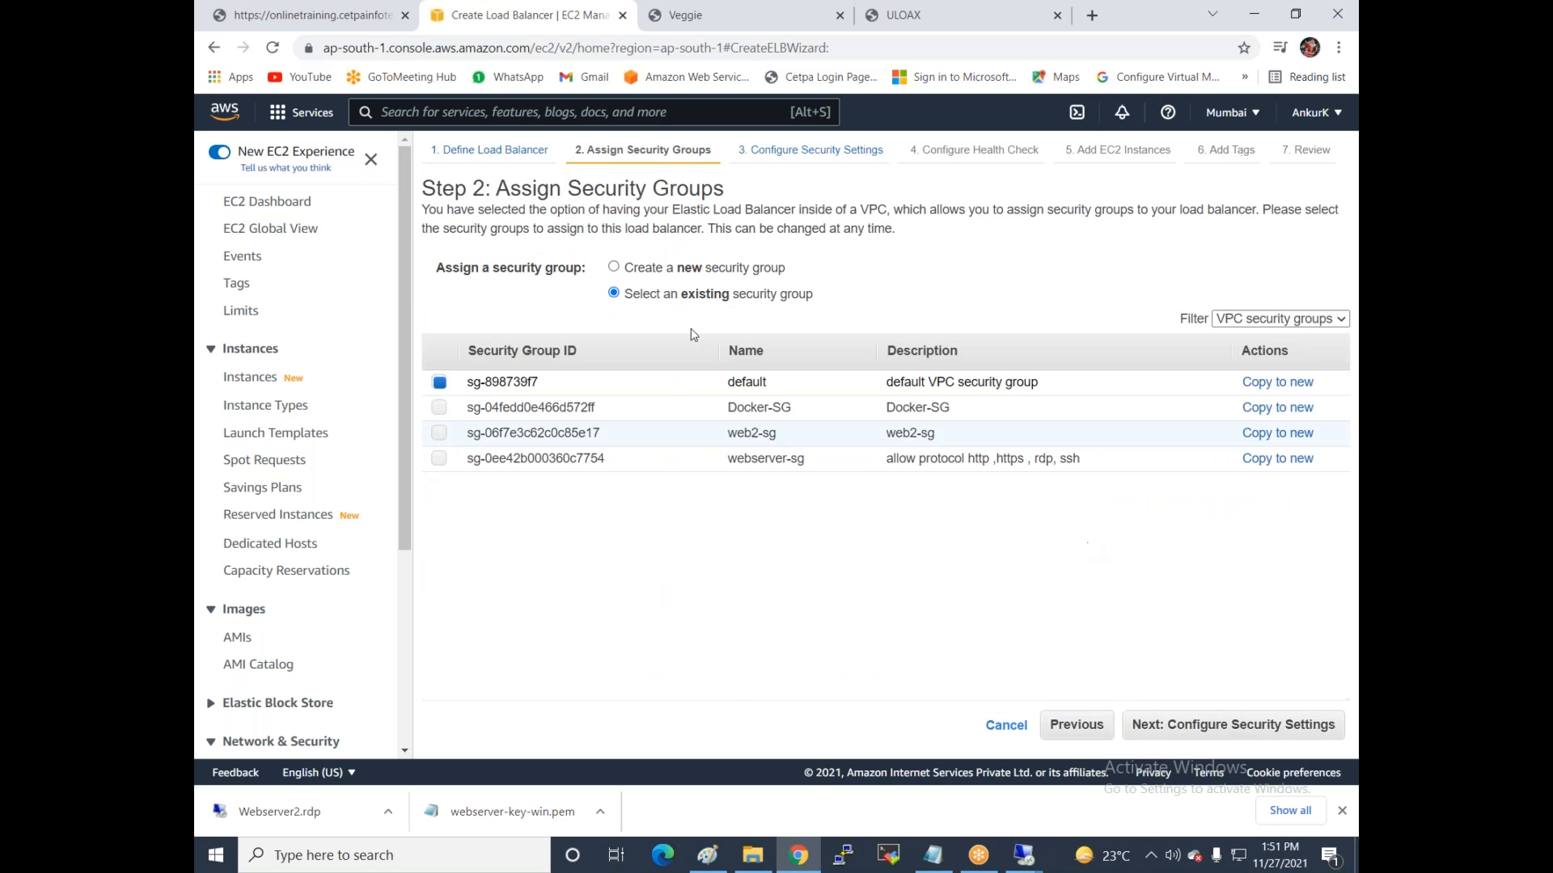
# Add web2-sg alongside the default security group and advance to the health check step.
pyautogui.click(438, 434)
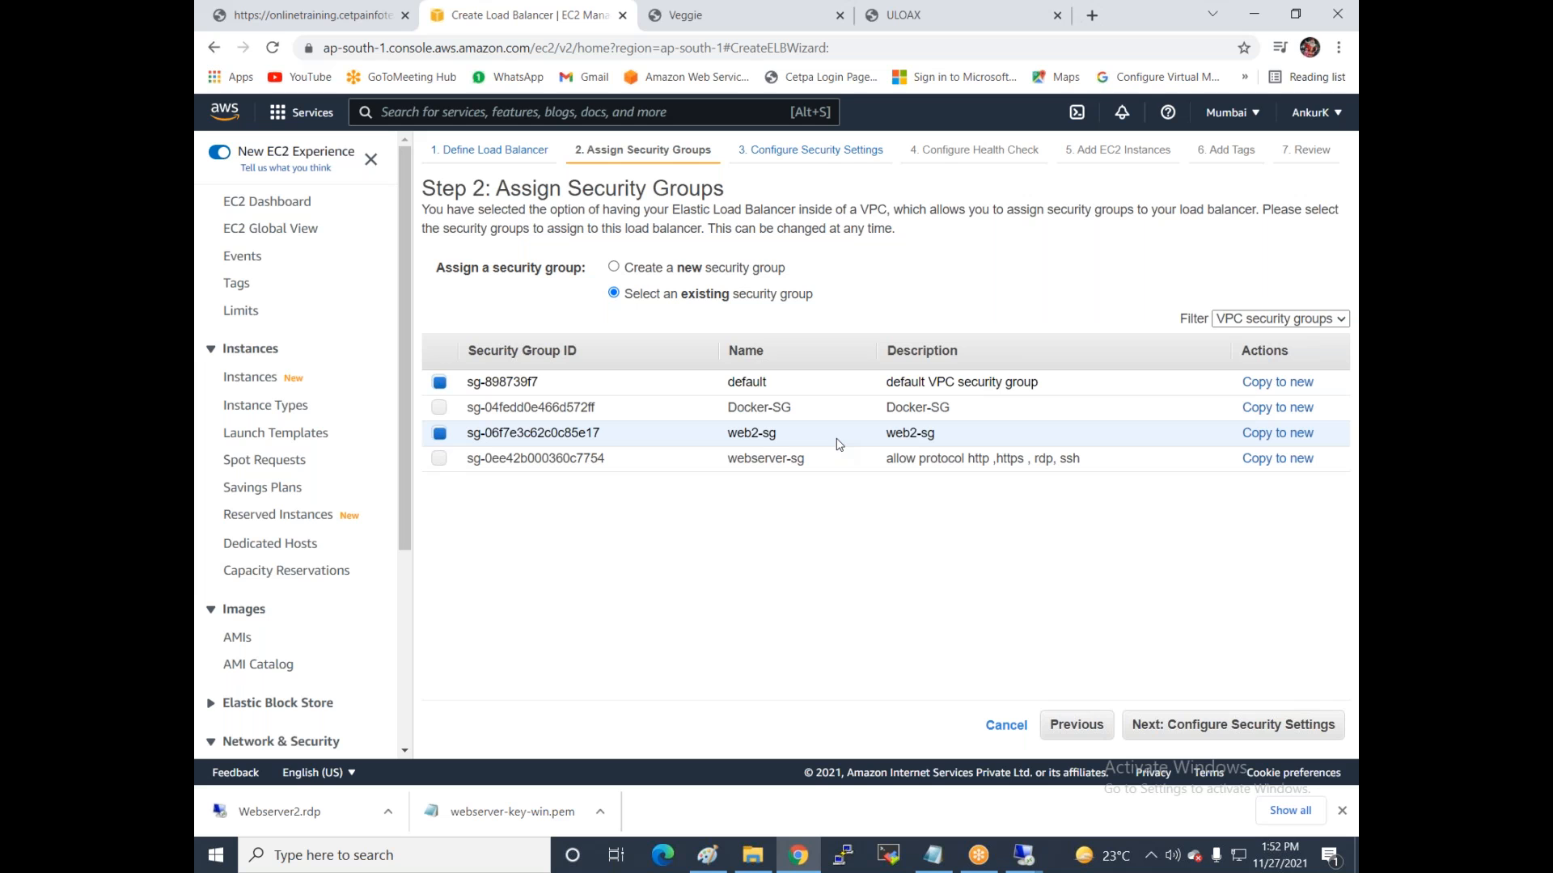
pyautogui.click(1170, 736)
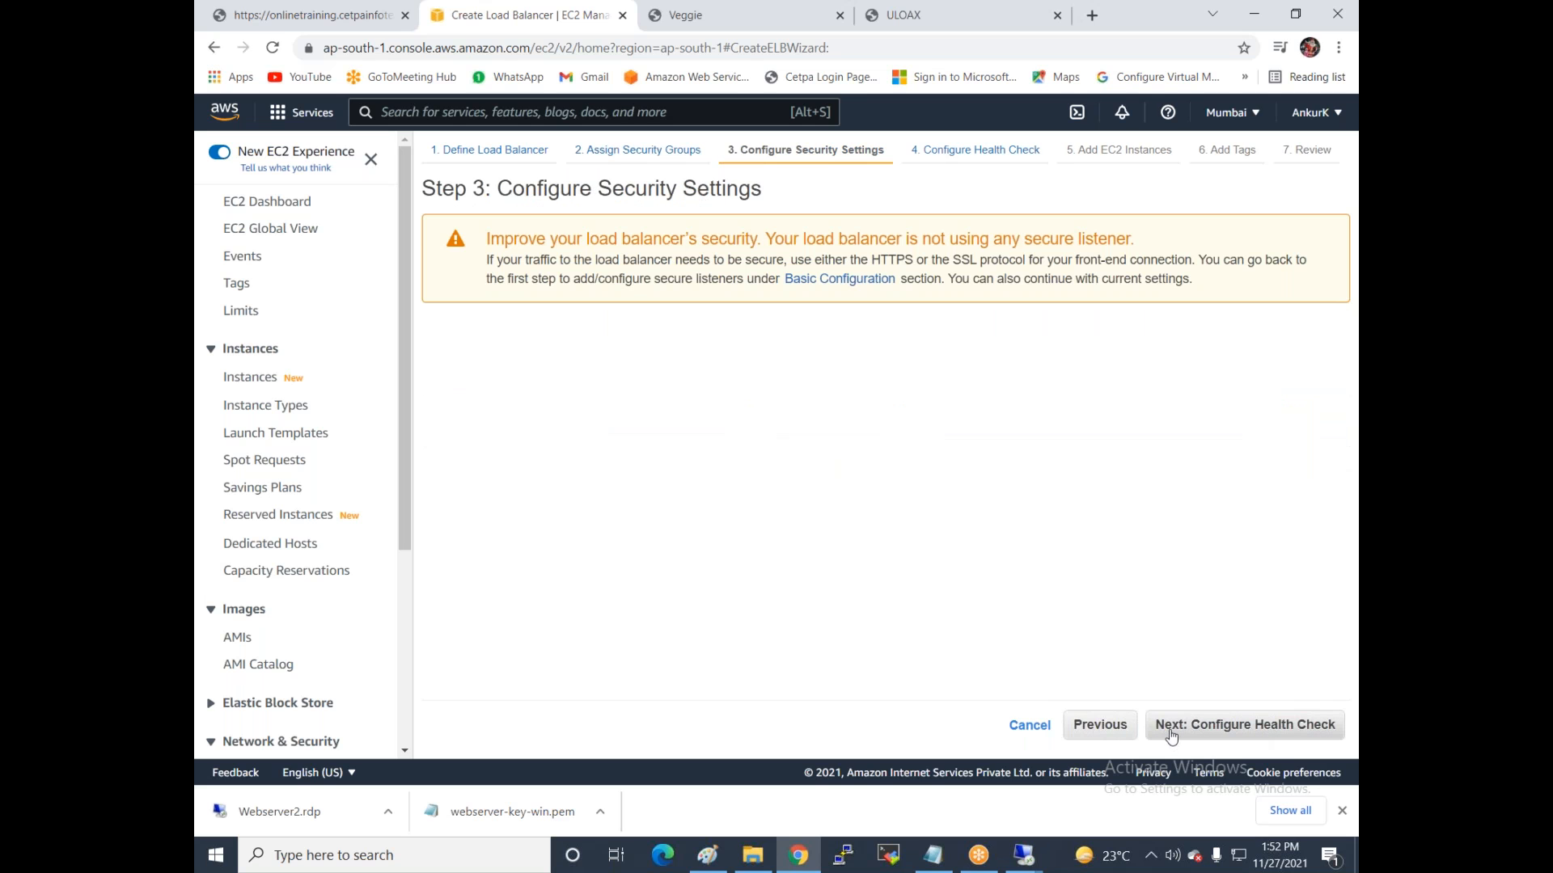
pyautogui.click(1170, 734)
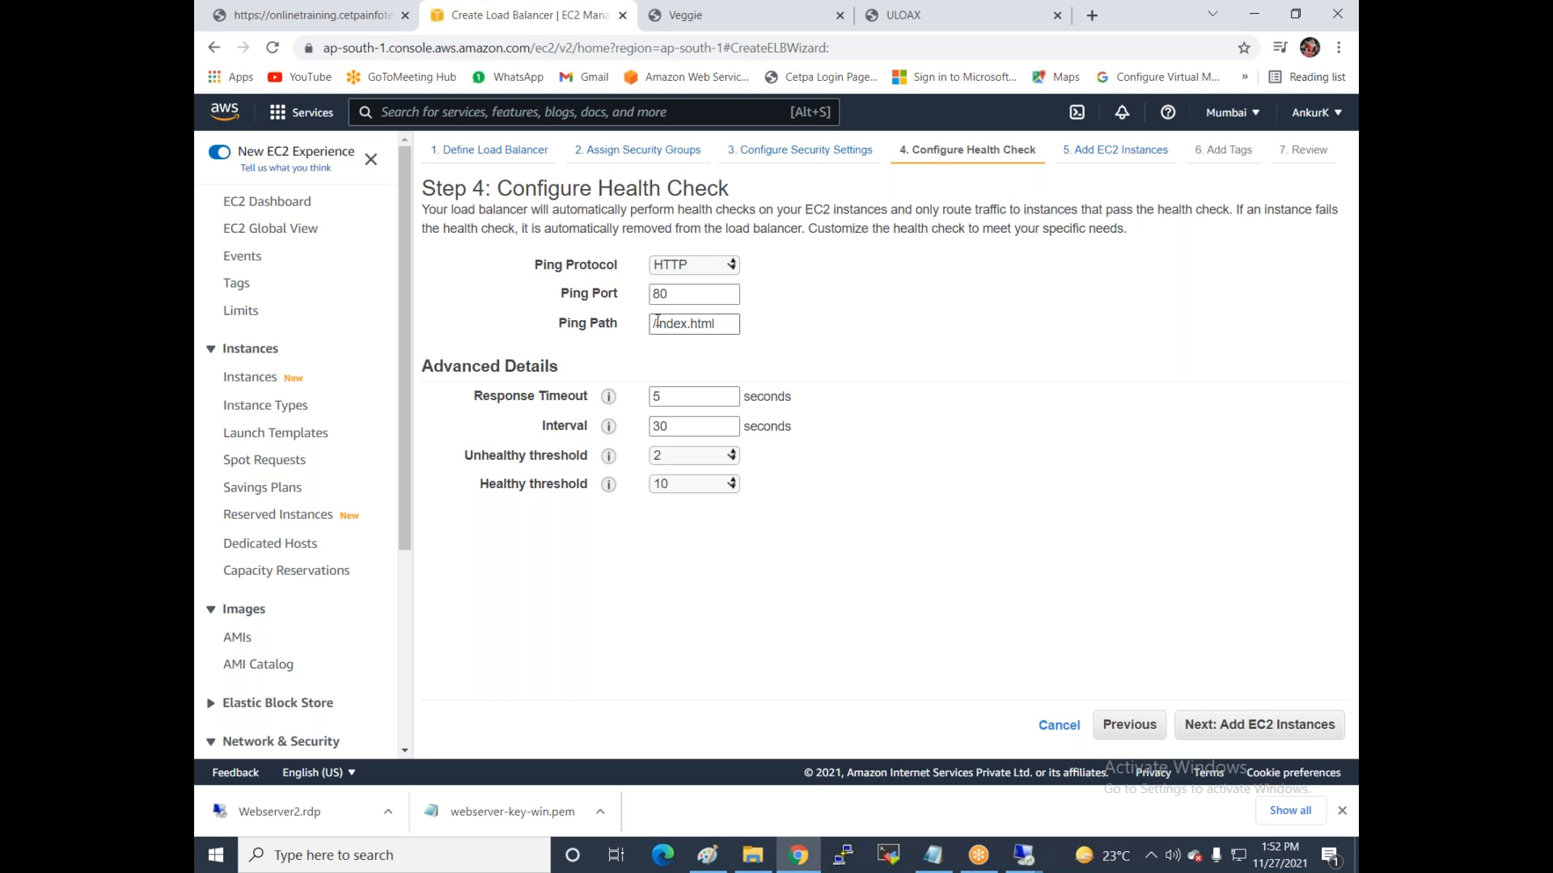
# Trim the end of the health check ping path and proceed to adding EC2 instances.
pyautogui.click(717, 330)
pyautogui.click(718, 325)
pyautogui.press('BackSpace')
pyautogui.press('BackSpace')
pyautogui.press('BackSpace')
pyautogui.press('BackSpace')
pyautogui.press('BackSpace')
pyautogui.press('BackSpace')
pyautogui.press('BackSpace')
pyautogui.press('BackSpace')
pyautogui.click(1232, 733)
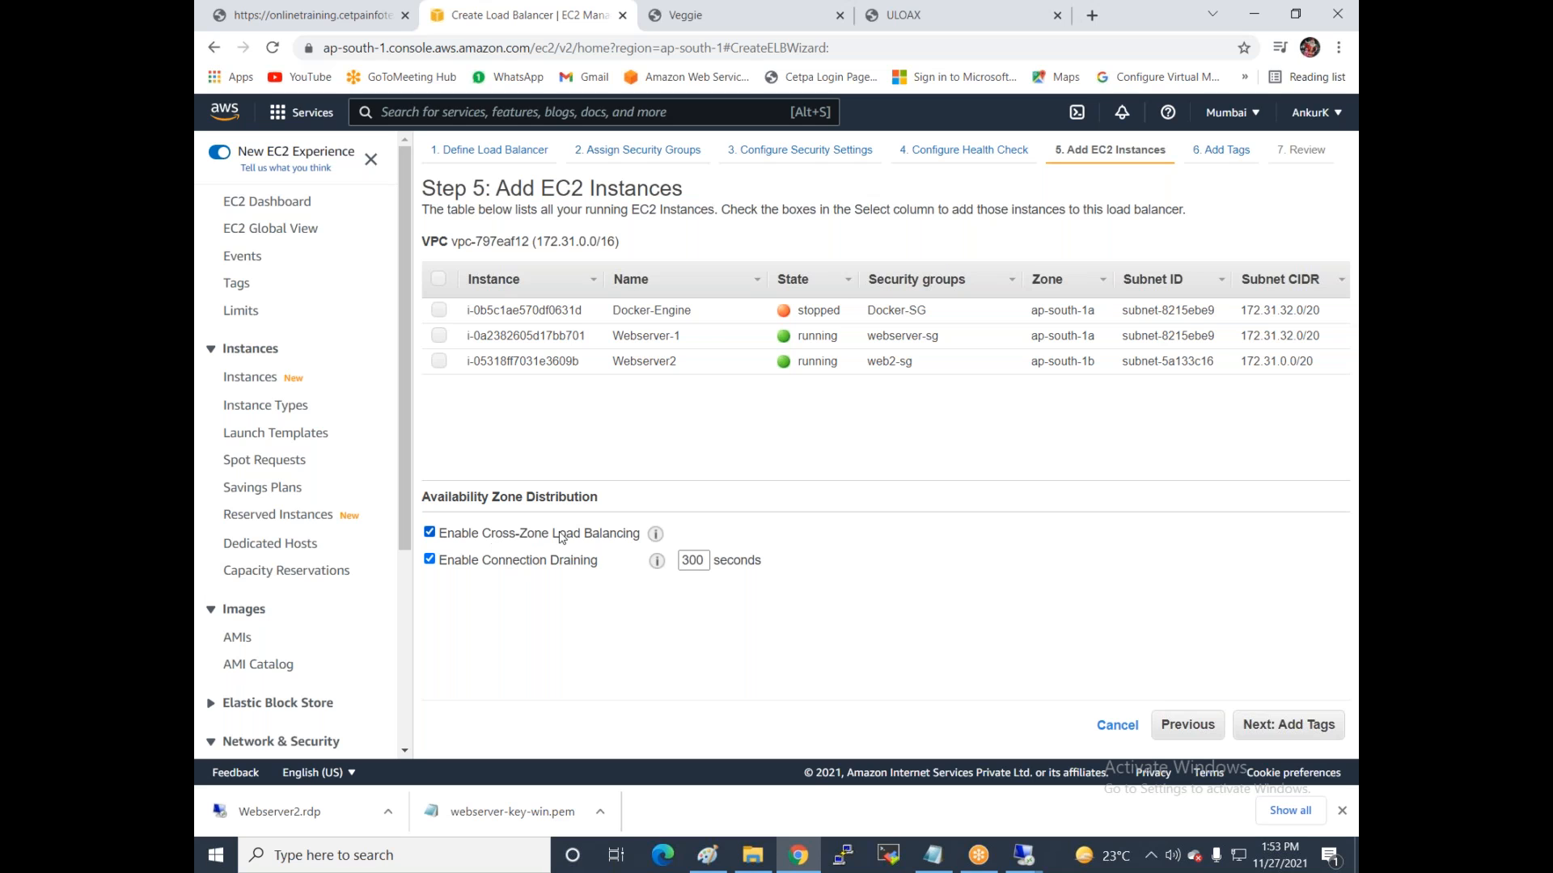
# Change the connection draining timeout from 300 to 100 seconds, keeping cross-zone load balancing on.
pyautogui.click(429, 532)
pyautogui.click(429, 532)
pyautogui.click(688, 560)
pyautogui.moveTo(658, 561)
pyautogui.press('BackSpace')
pyautogui.press('BackSpace')
pyautogui.press('BackSpace')
pyautogui.write('100')
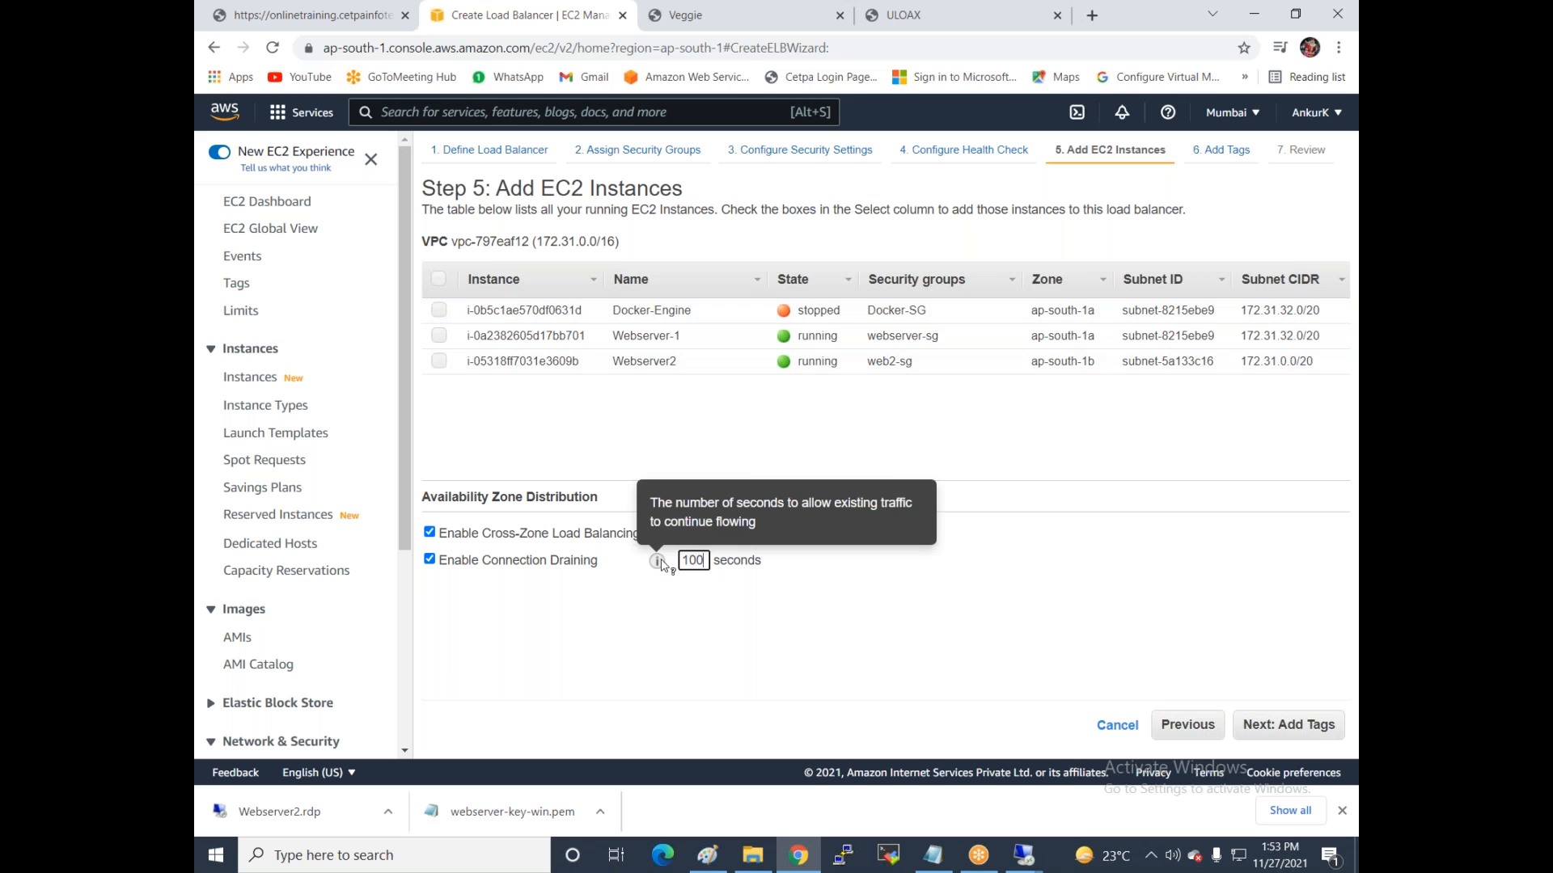
# Skip tags, review and create classic-lb1, then close the status message.
pyautogui.click(1259, 733)
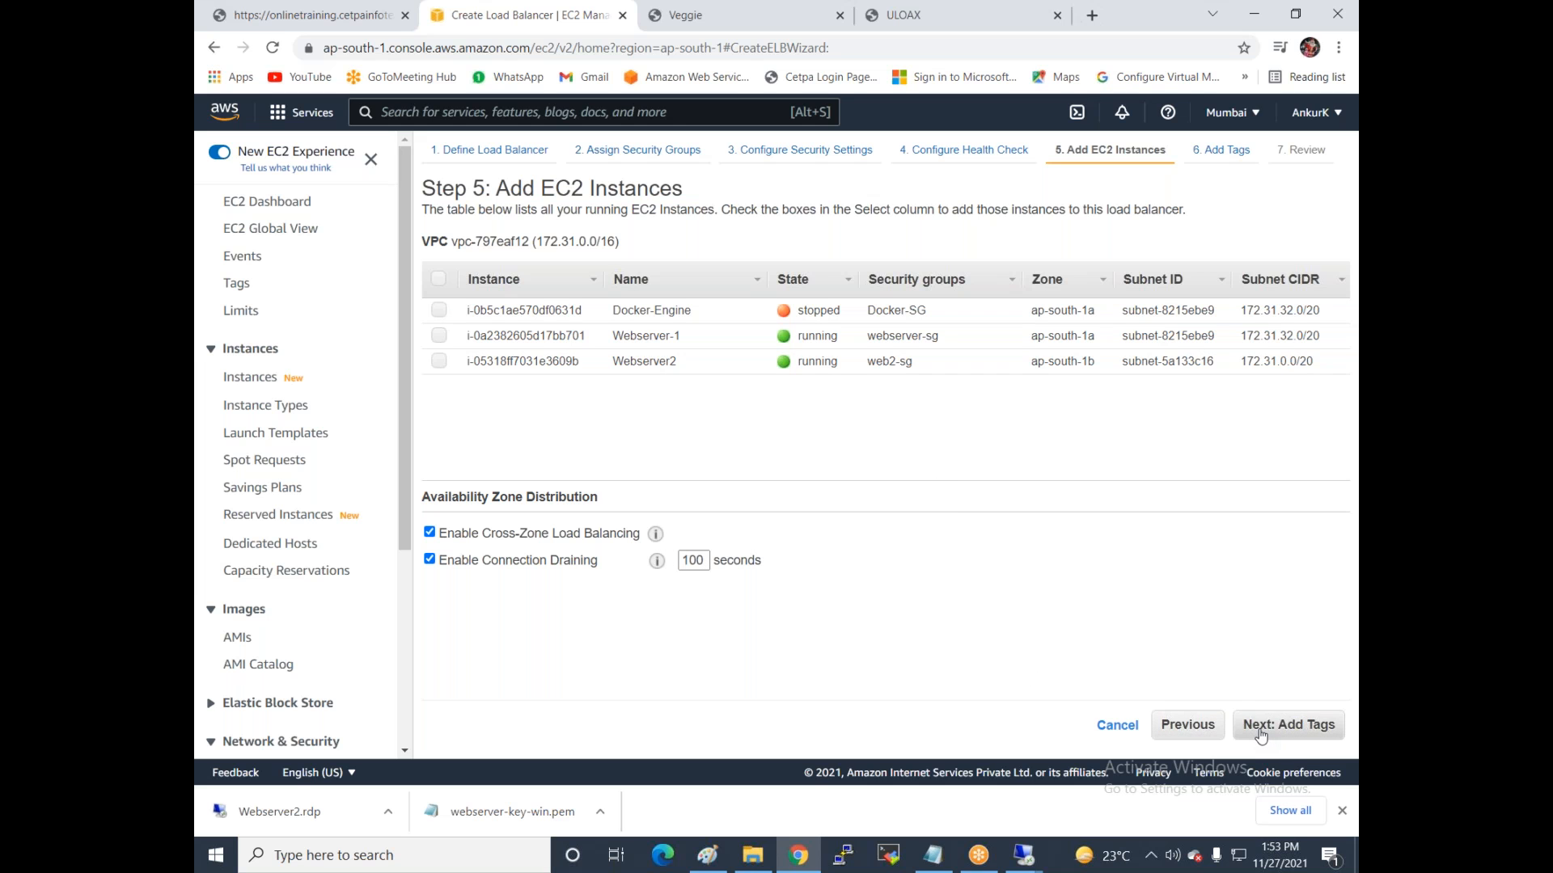
pyautogui.click(1260, 734)
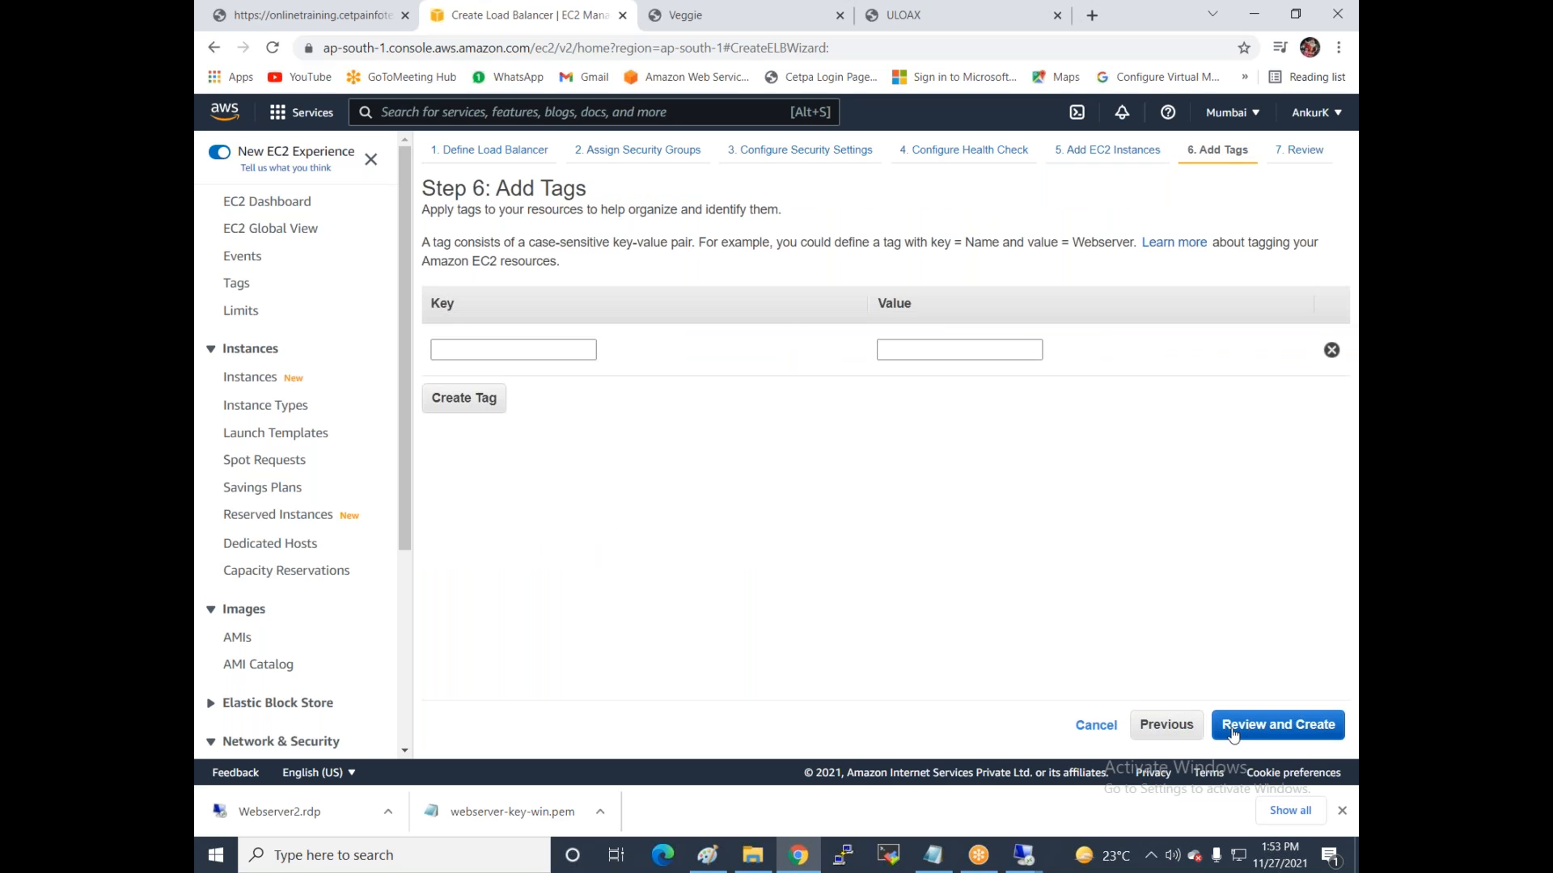
pyautogui.click(1295, 728)
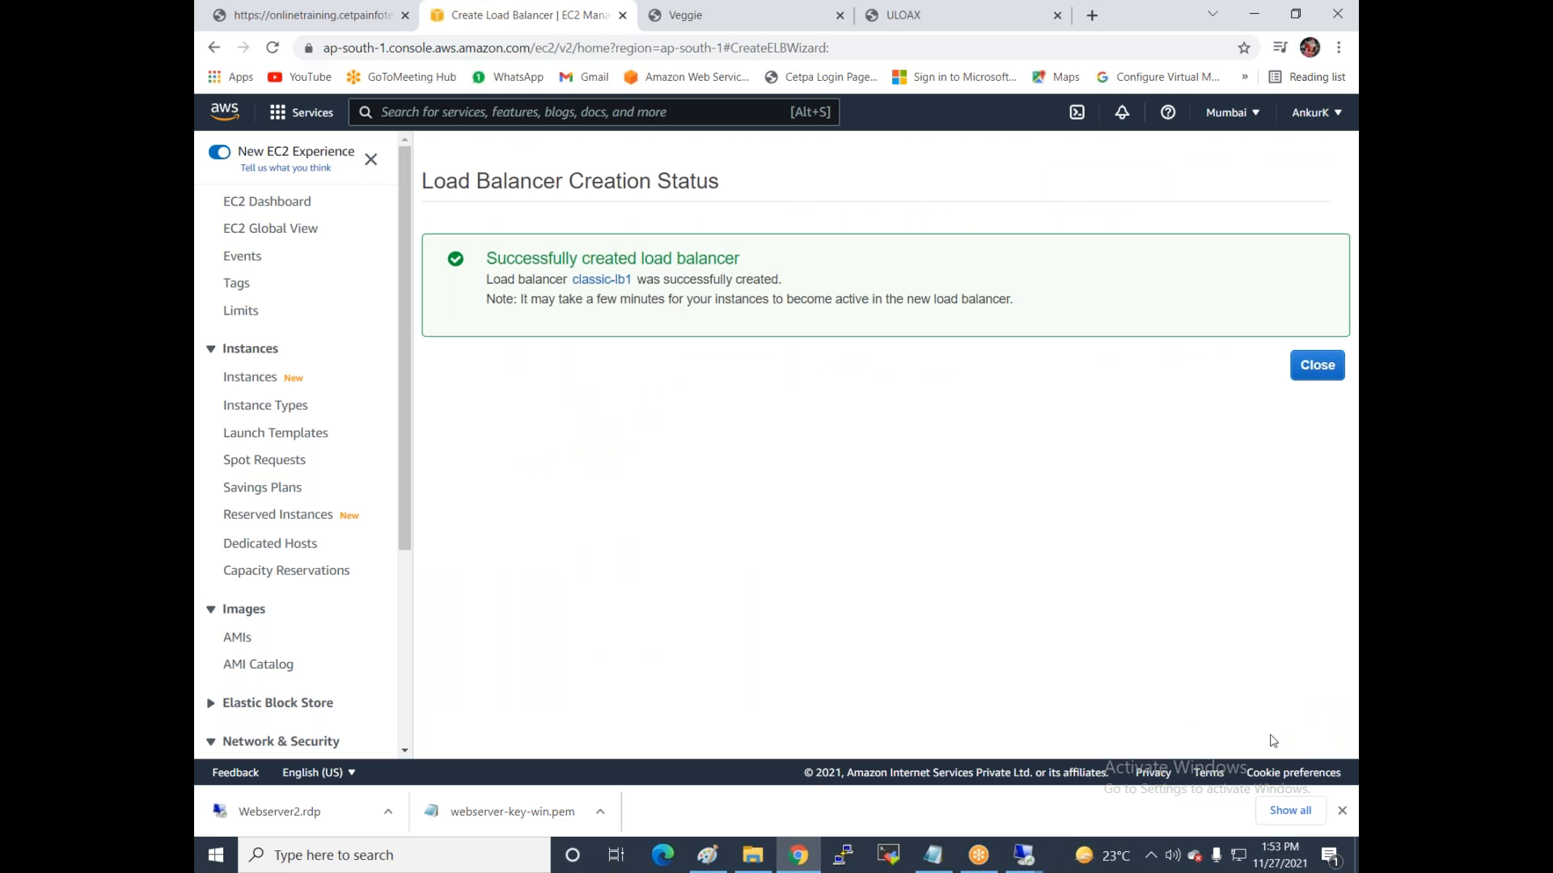
pyautogui.click(1310, 375)
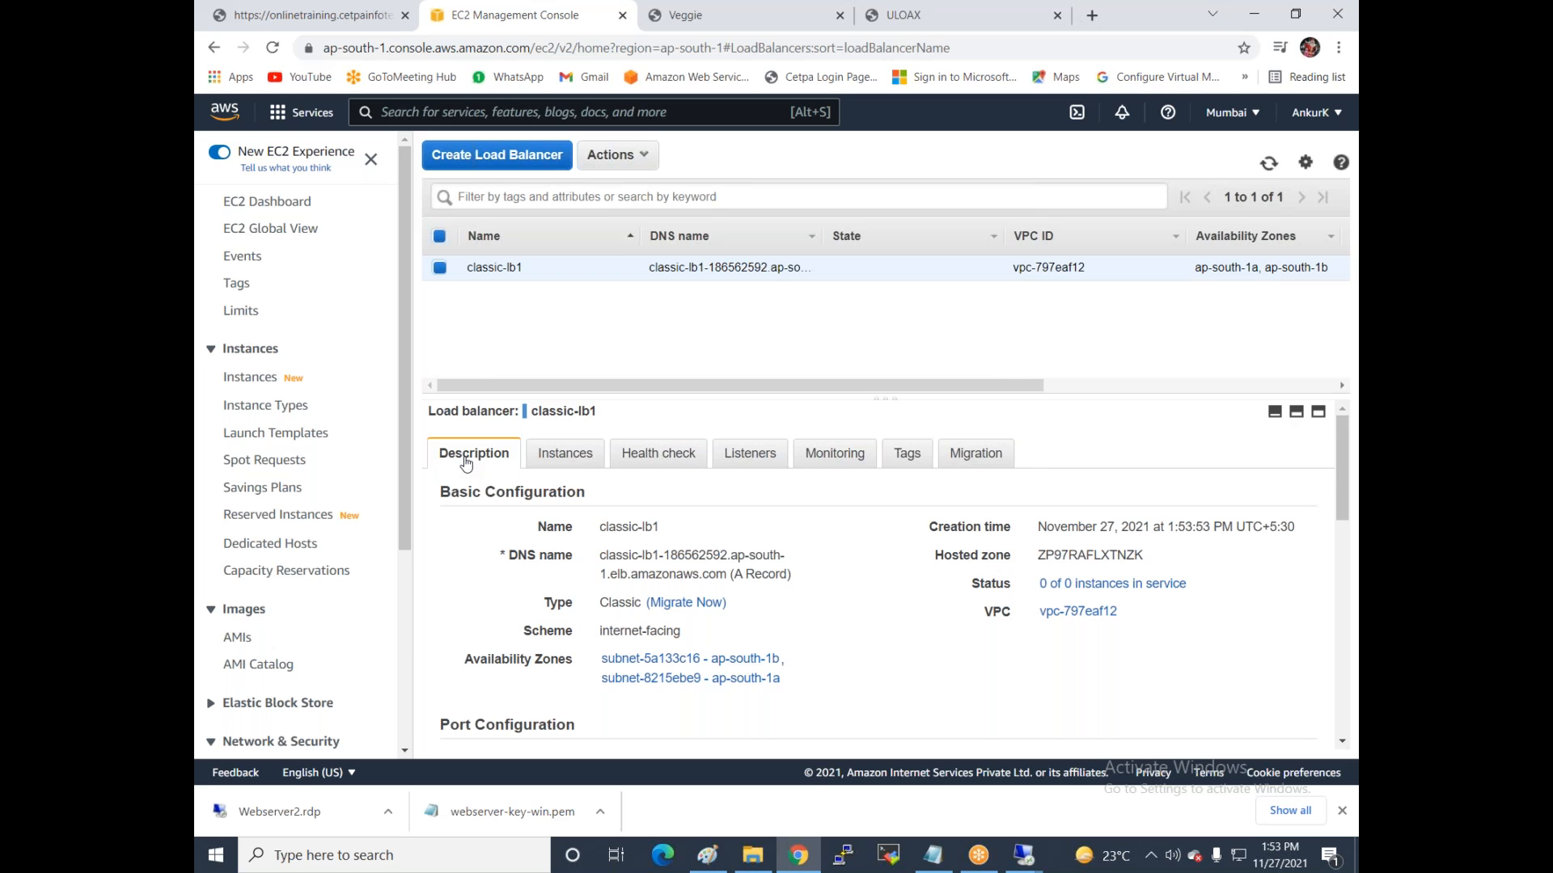
# Copy the DNS name from classic-lb1's Description, then close the ULOAX and Veggie browser tabs.
pyautogui.moveTo(599, 556); pyautogui.dragTo(728, 575)
pyautogui.hotkey('ctrl', 'c')
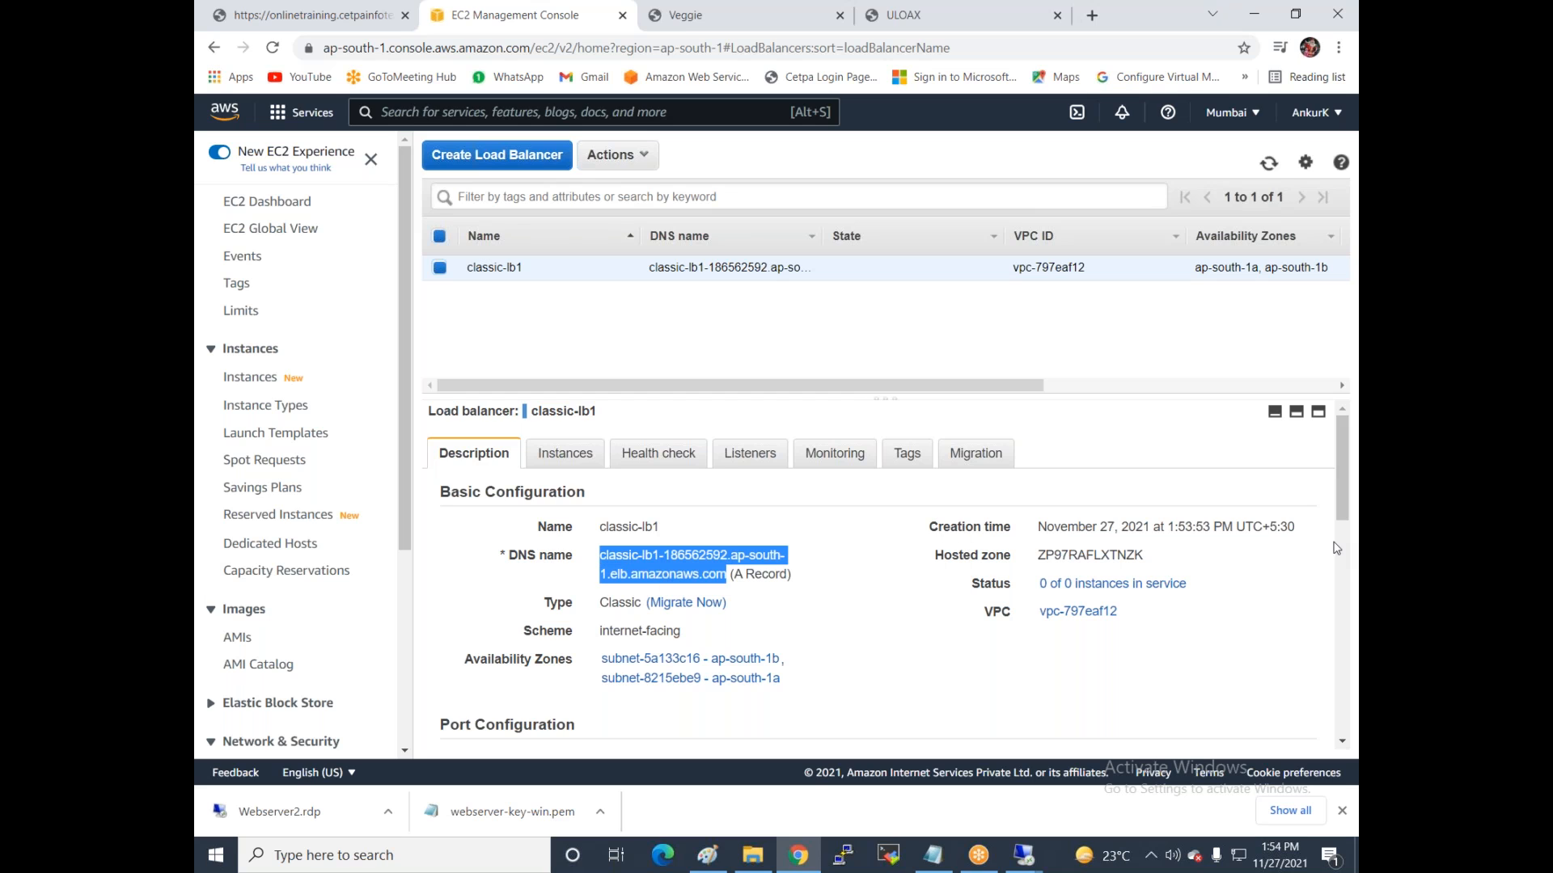
pyautogui.click(1326, 517)
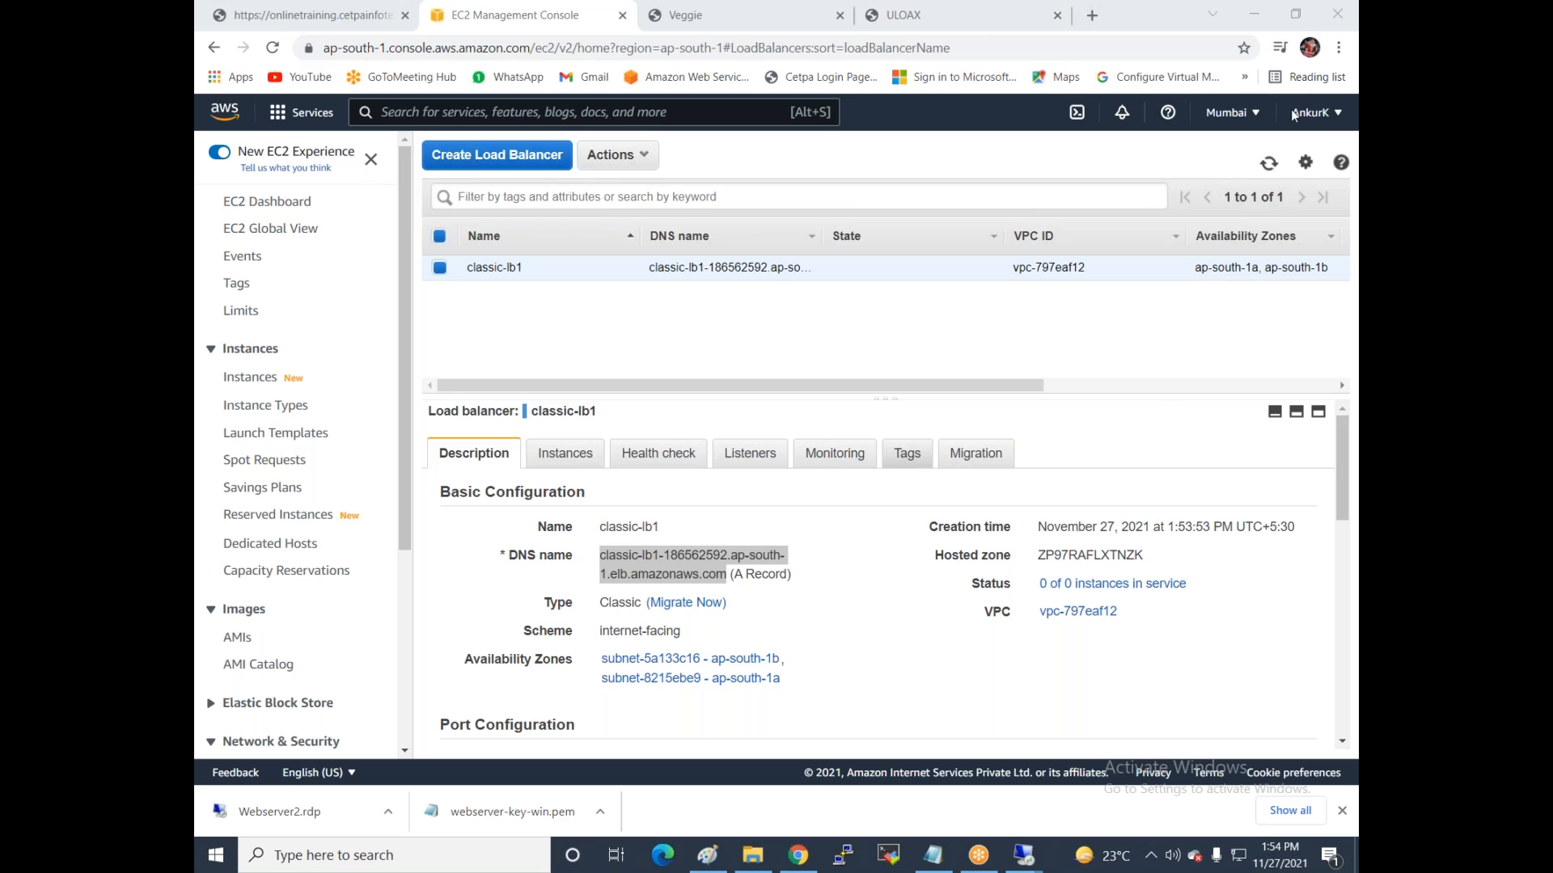
pyautogui.click(1056, 15)
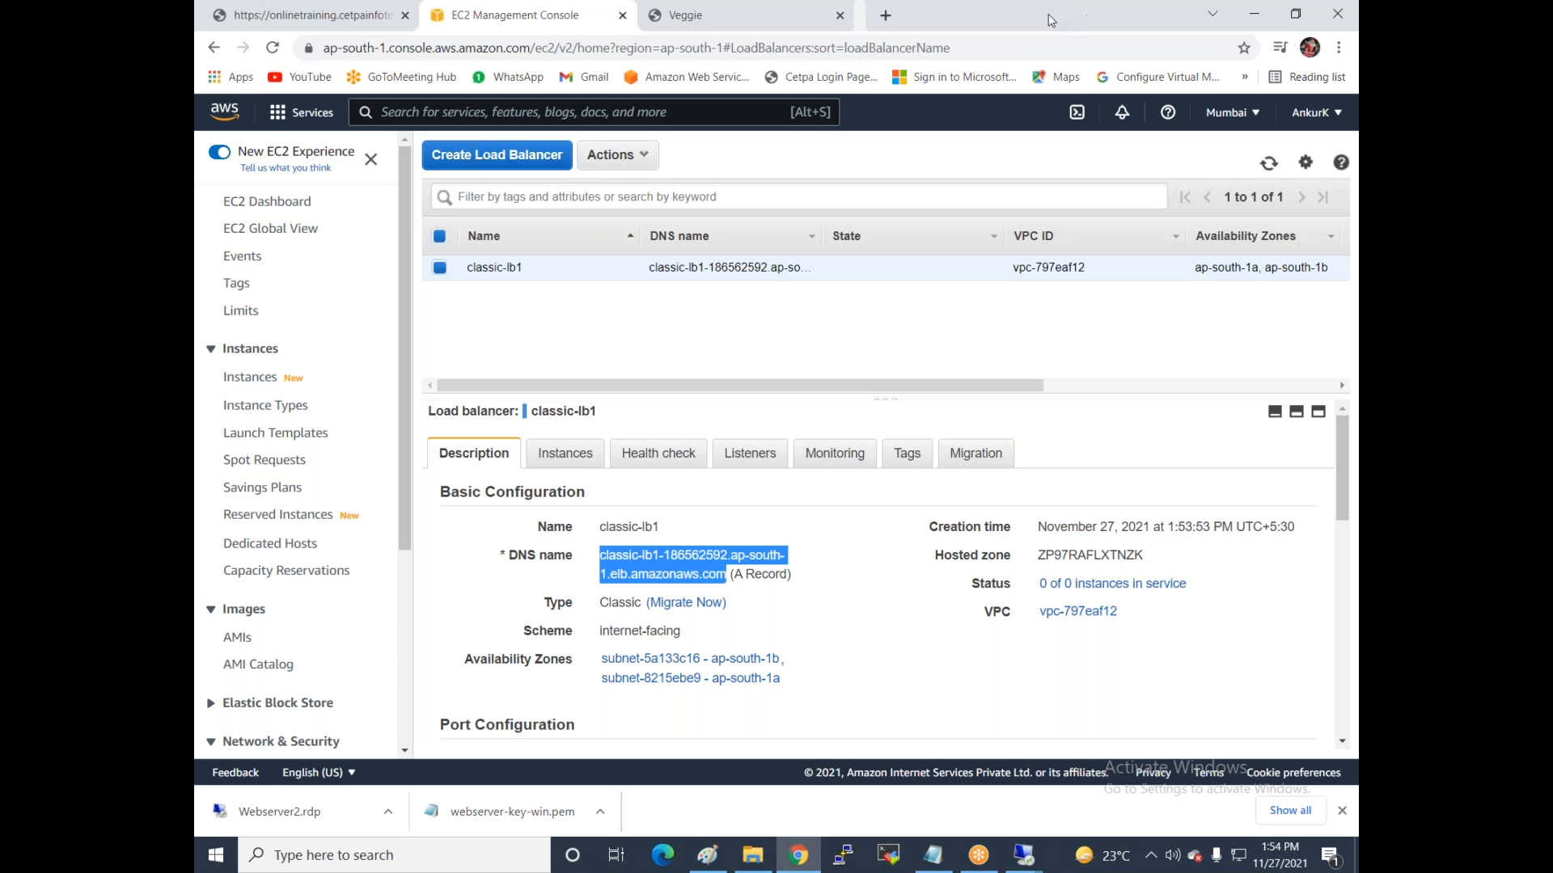
pyautogui.click(839, 16)
# Load classic-lb1's DNS address in a new Chrome tab; it can't be reached yet.
pyautogui.click(657, 16)
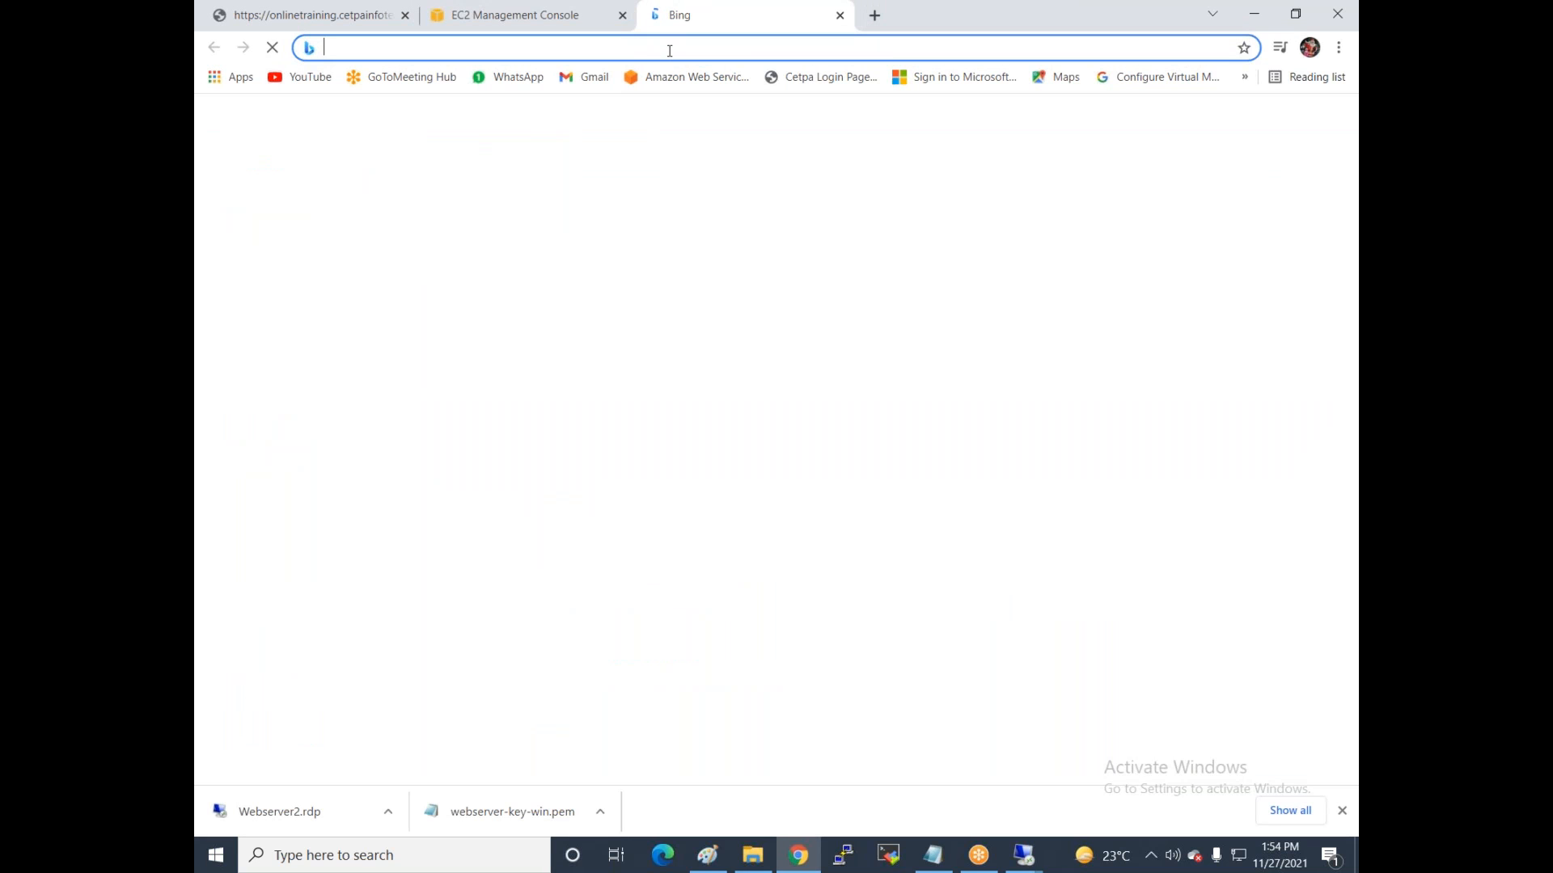
pyautogui.hotkey('ctrl', 'v')
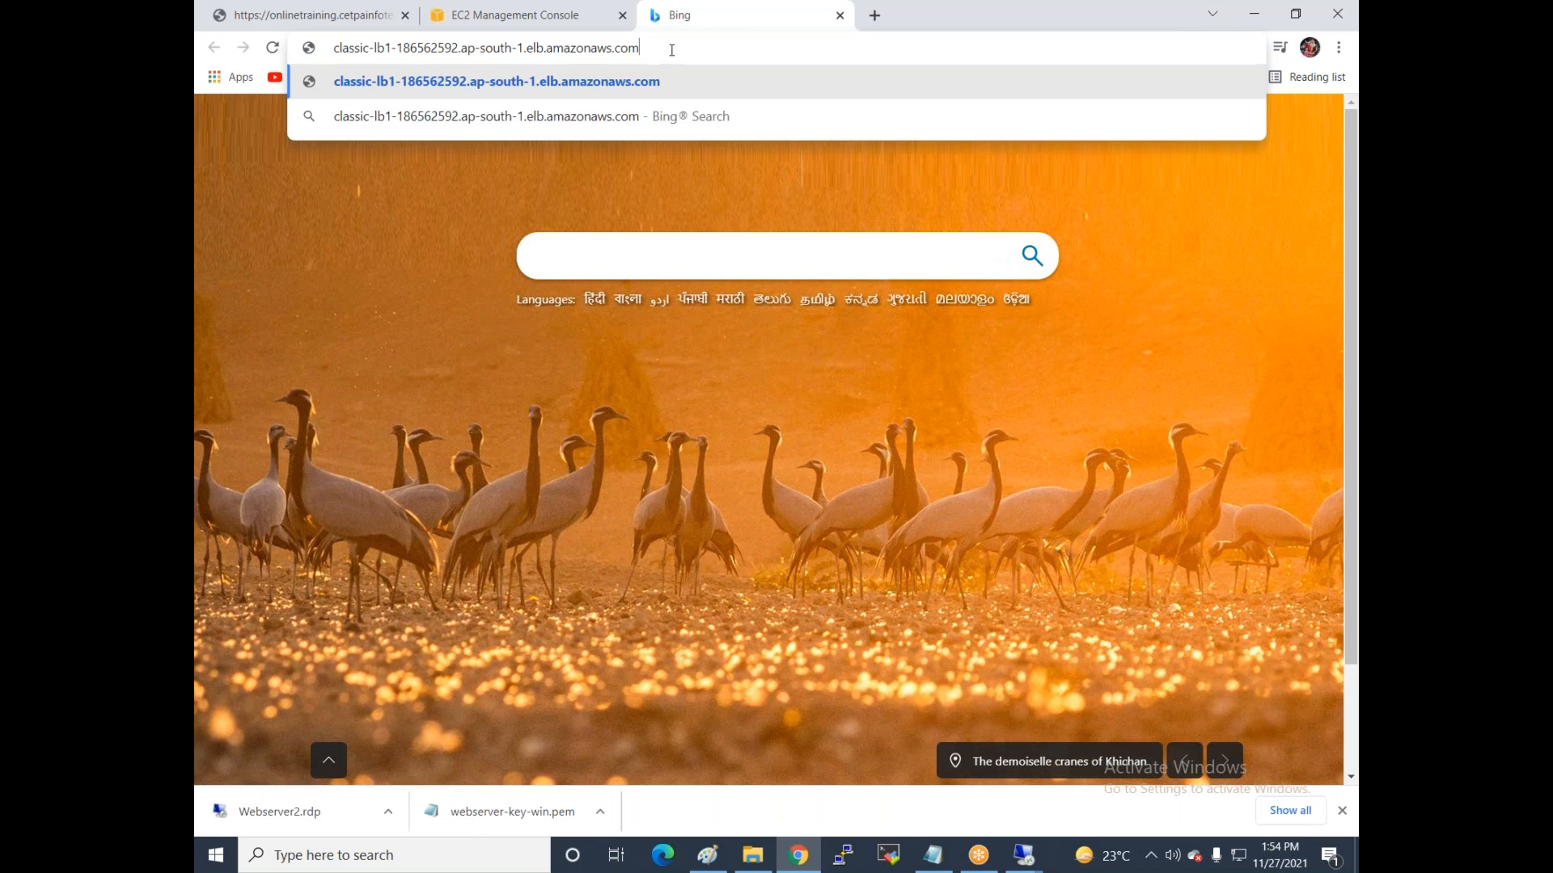
pyautogui.press('Return')
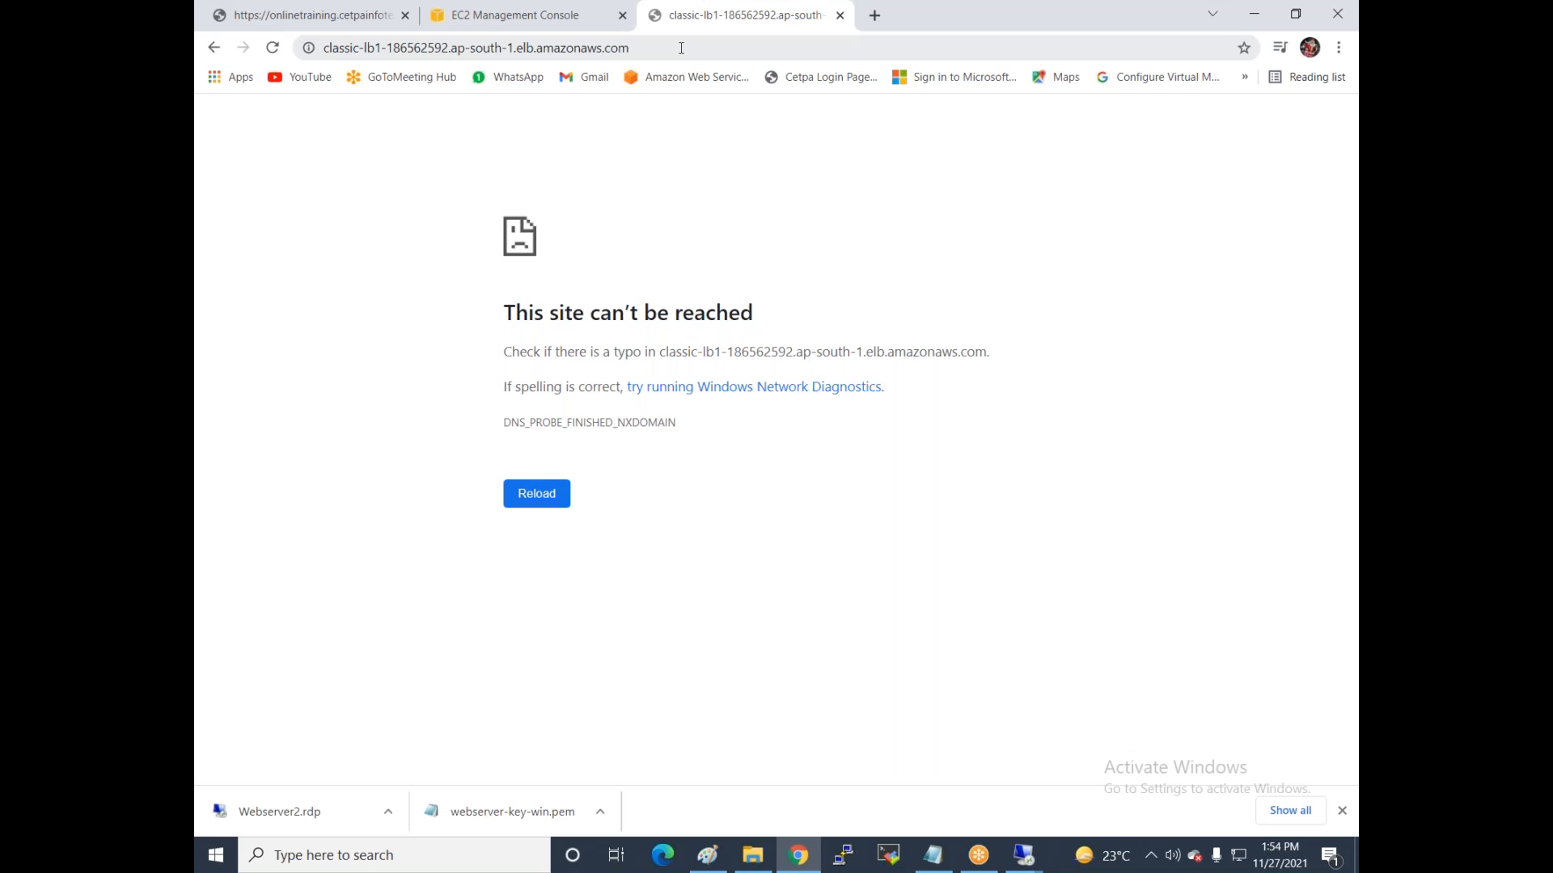
pyautogui.click(482, 20)
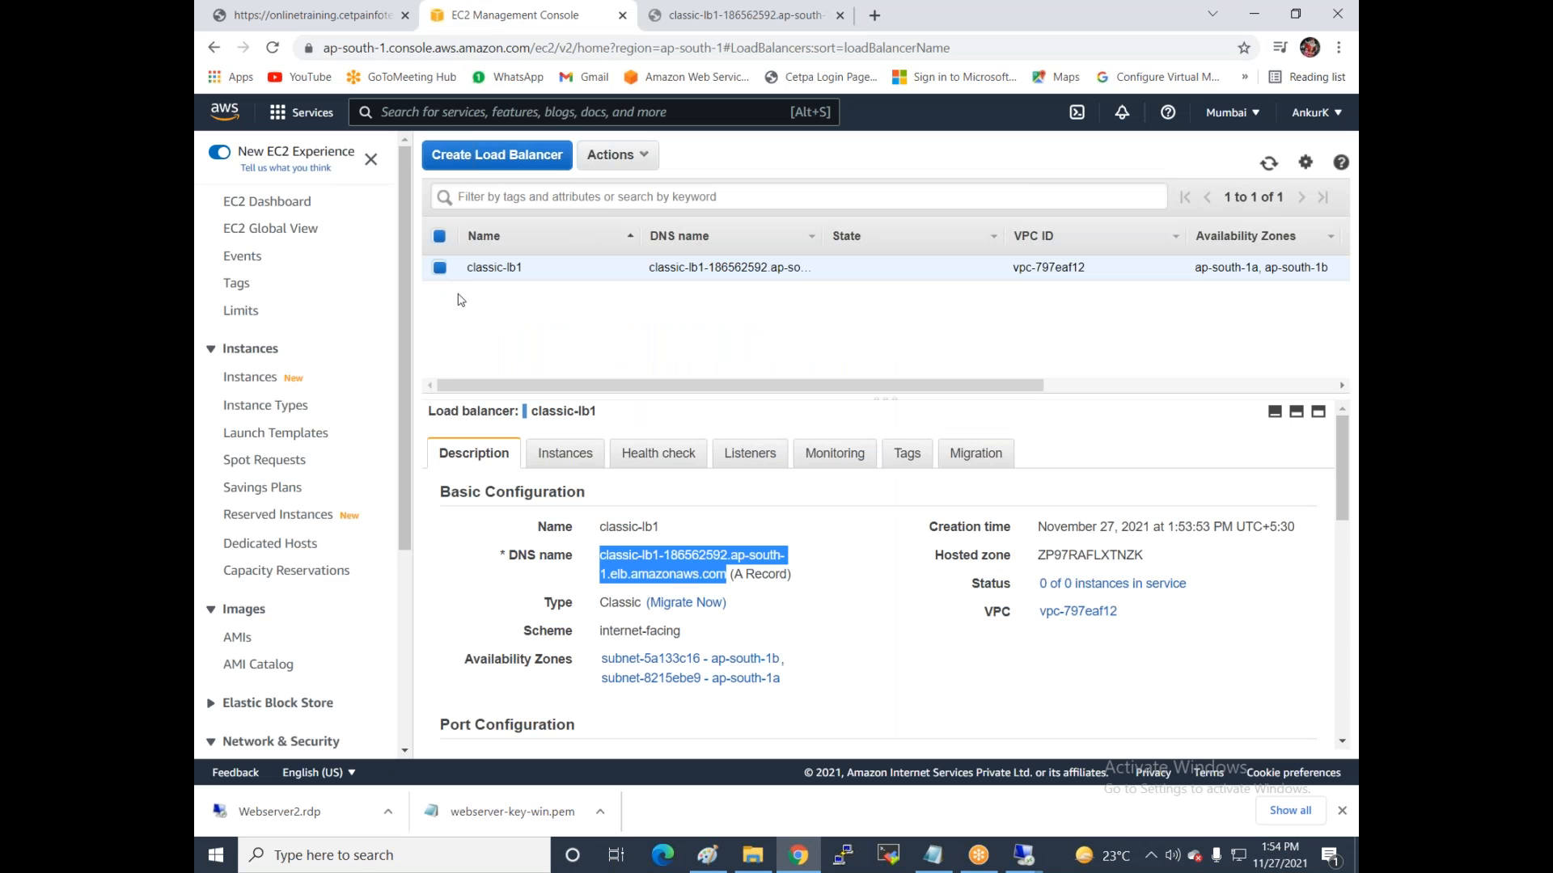
# Register Webserver-1 and Webserver2 with classic-lb1 and check their OutOfService status.
pyautogui.click(487, 311)
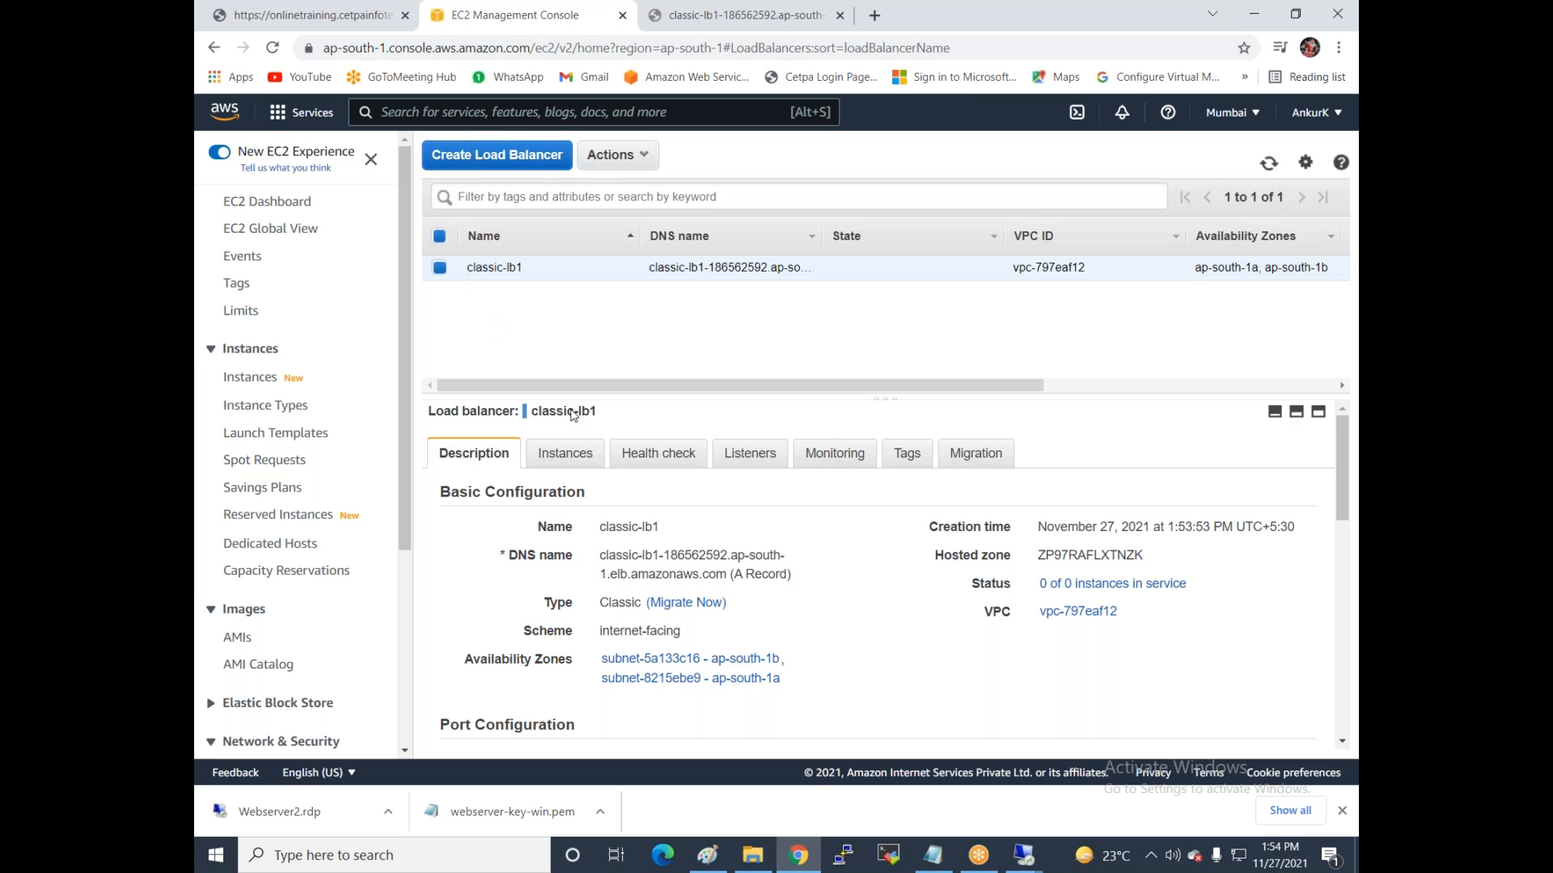
pyautogui.click(561, 454)
pyautogui.scroll(-1, 788, 429)
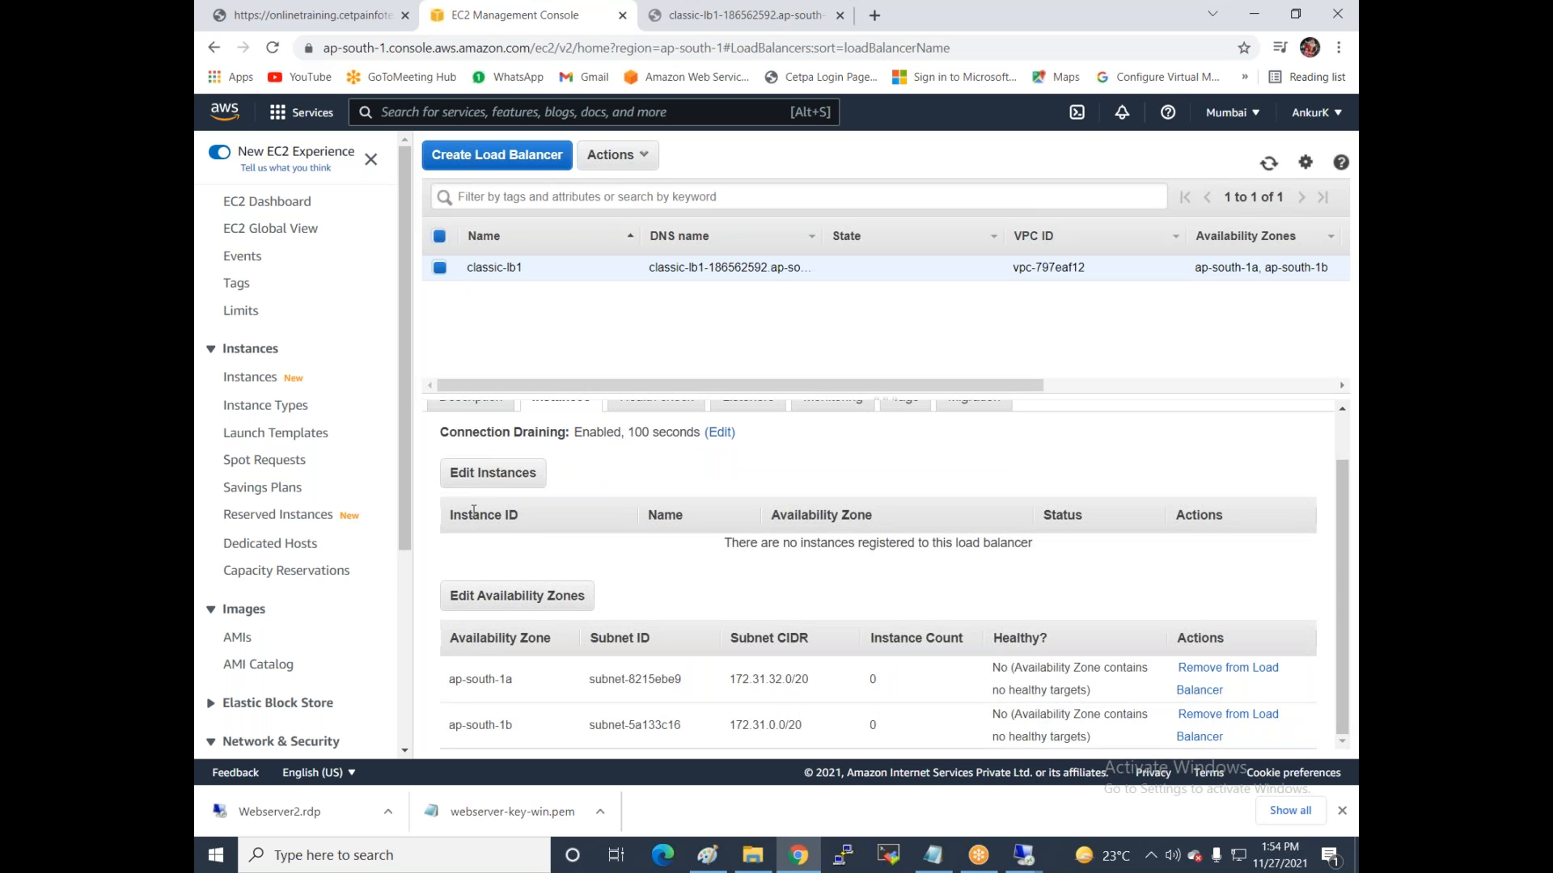
pyautogui.click(492, 472)
pyautogui.click(454, 434)
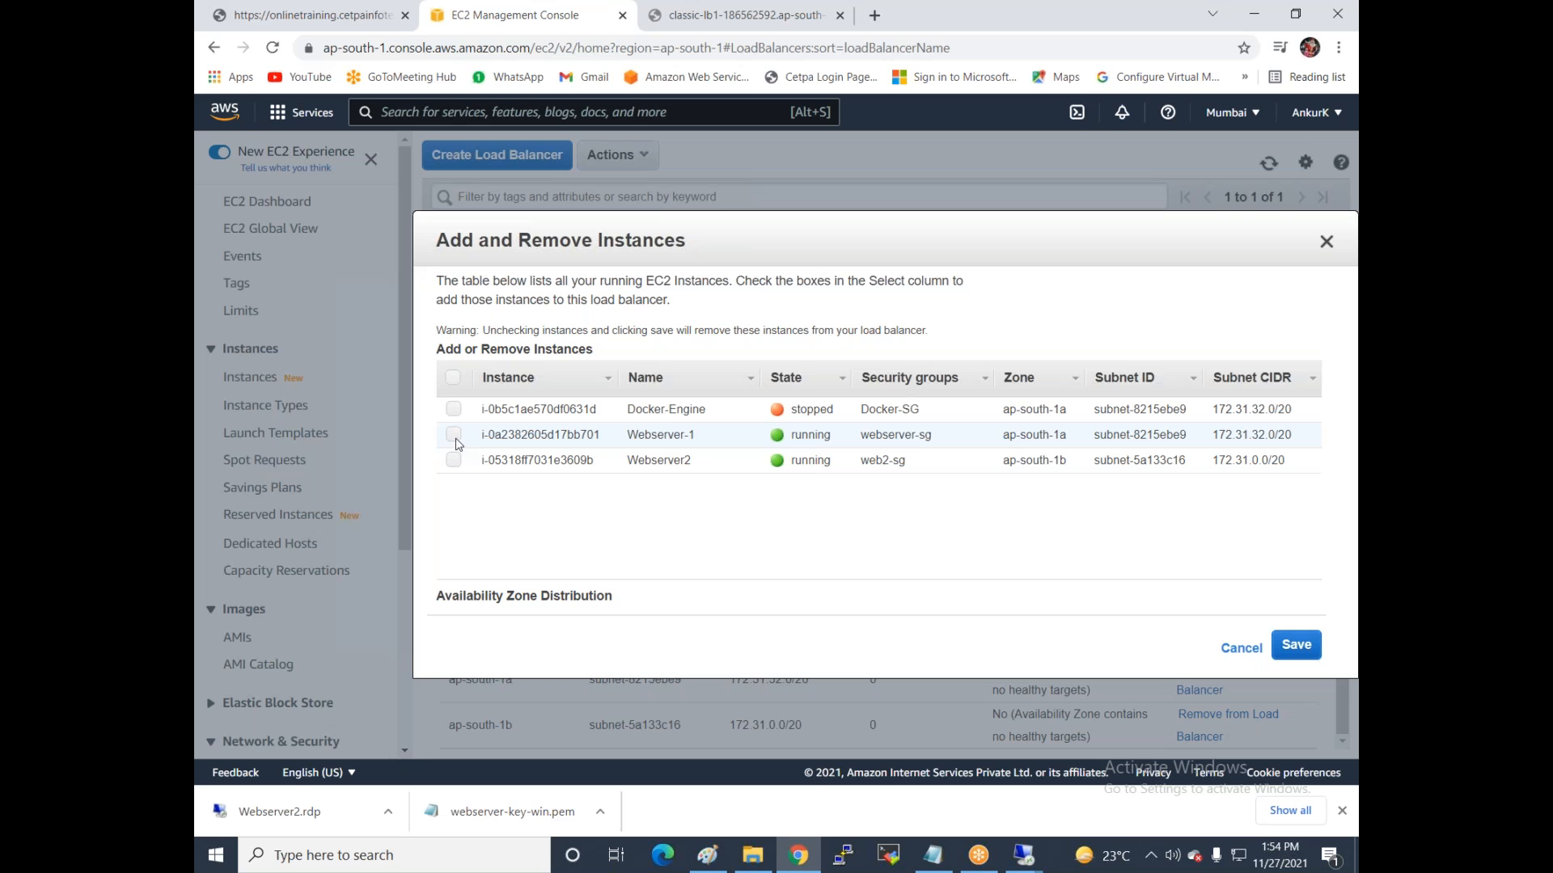
pyautogui.click(454, 460)
pyautogui.click(1264, 683)
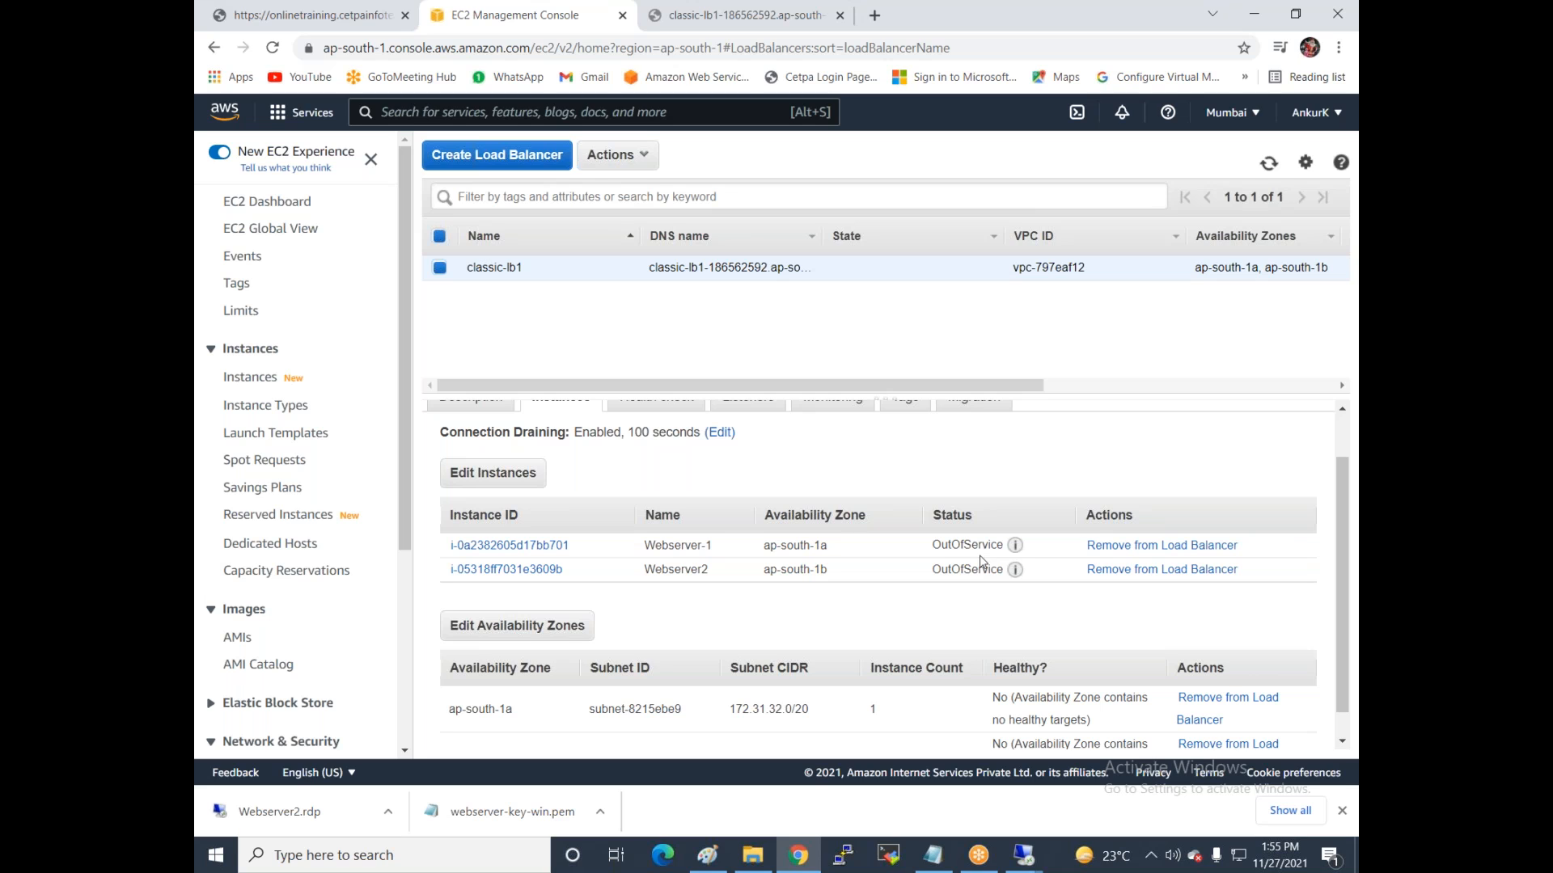
pyautogui.moveTo(1024, 555)
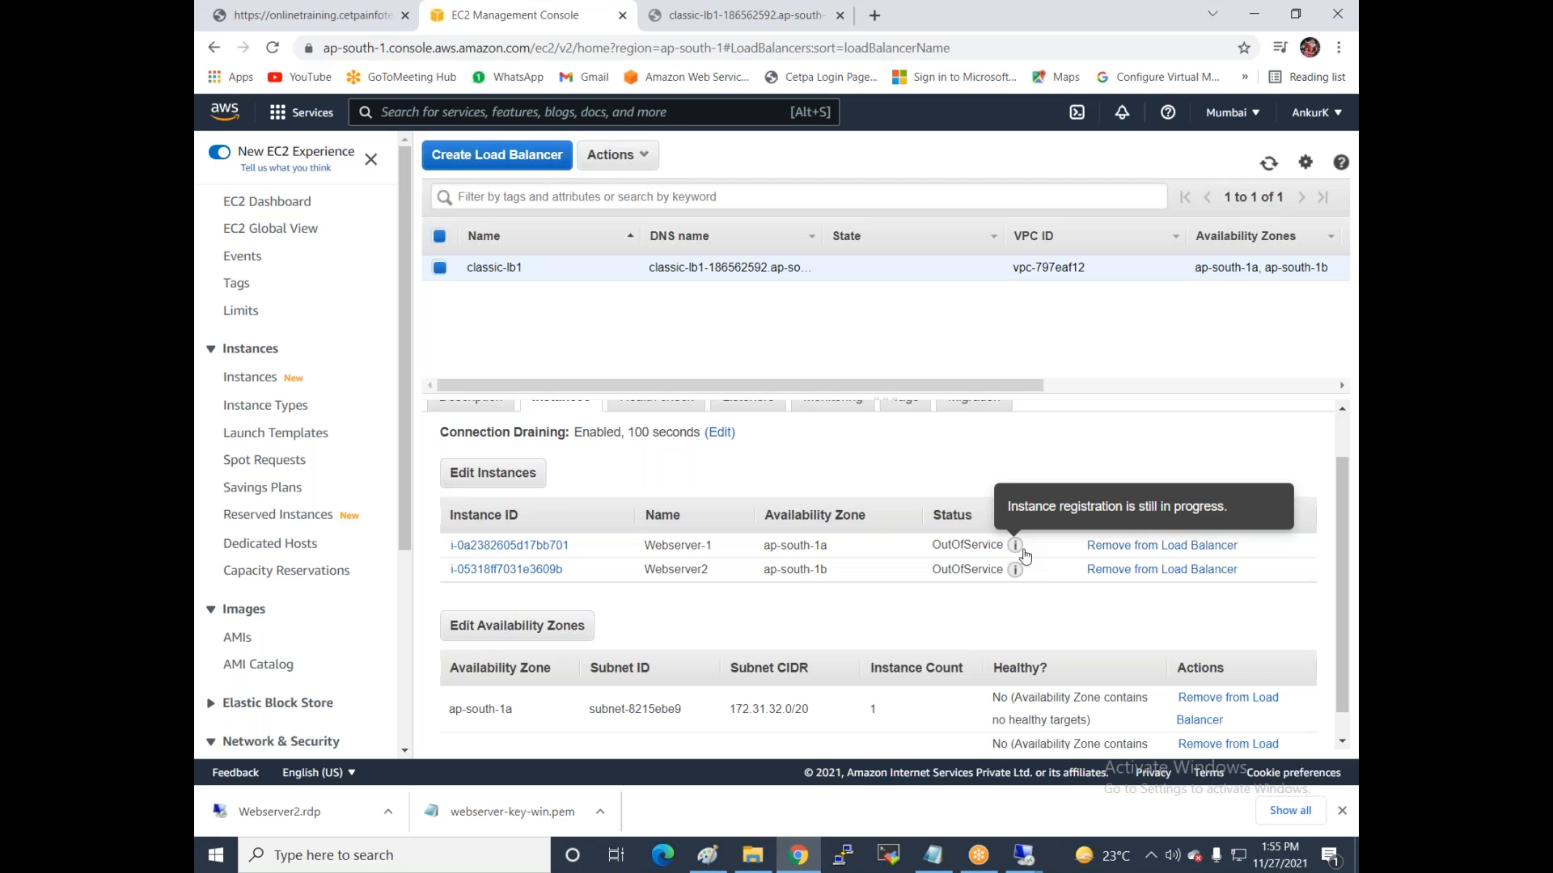
# Refresh until both webservers are InService, then reload the DNS address to show the ULOAX site.
pyautogui.click(1271, 168)
pyautogui.moveTo(1007, 579)
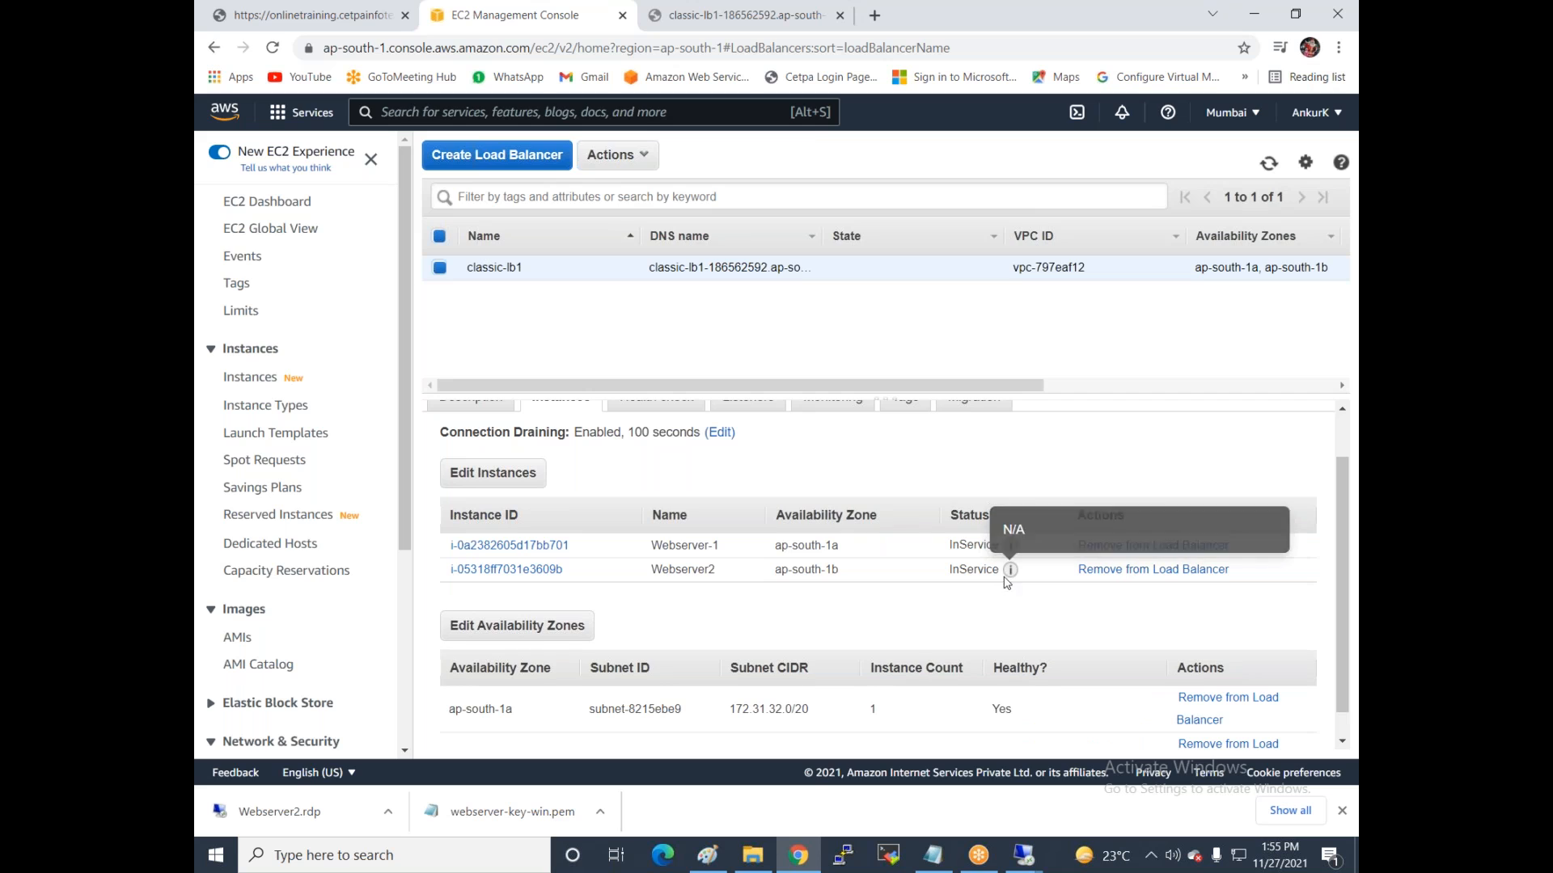
pyautogui.click(744, 15)
pyautogui.click(273, 51)
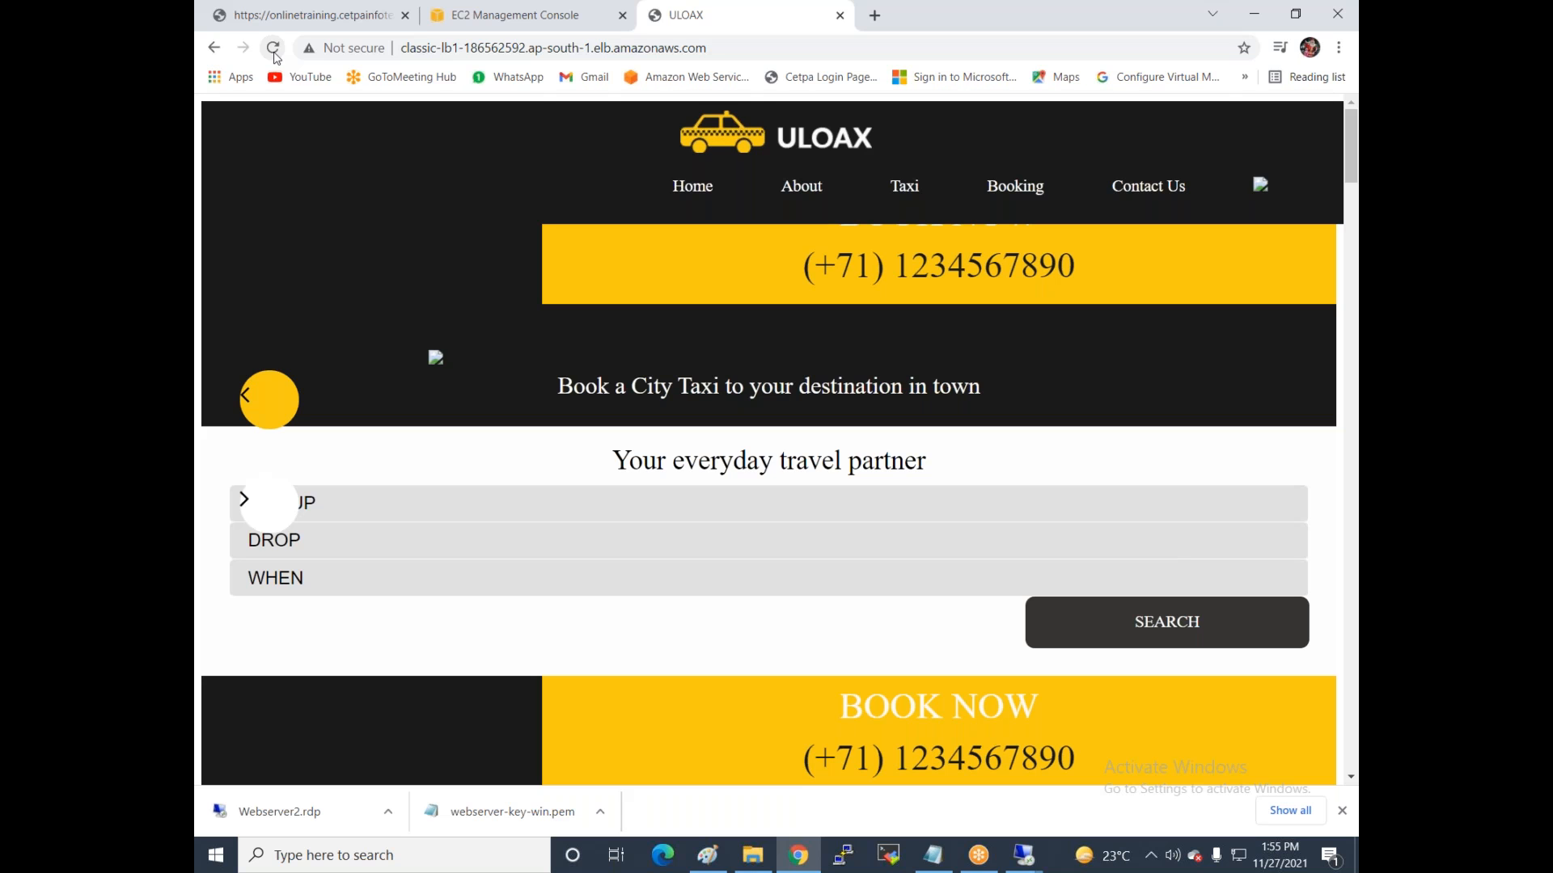
# Reload classic-lb1's address repeatedly to watch the ULOAX and Veggie sites alternate.
pyautogui.click(274, 49)
pyautogui.click(273, 49)
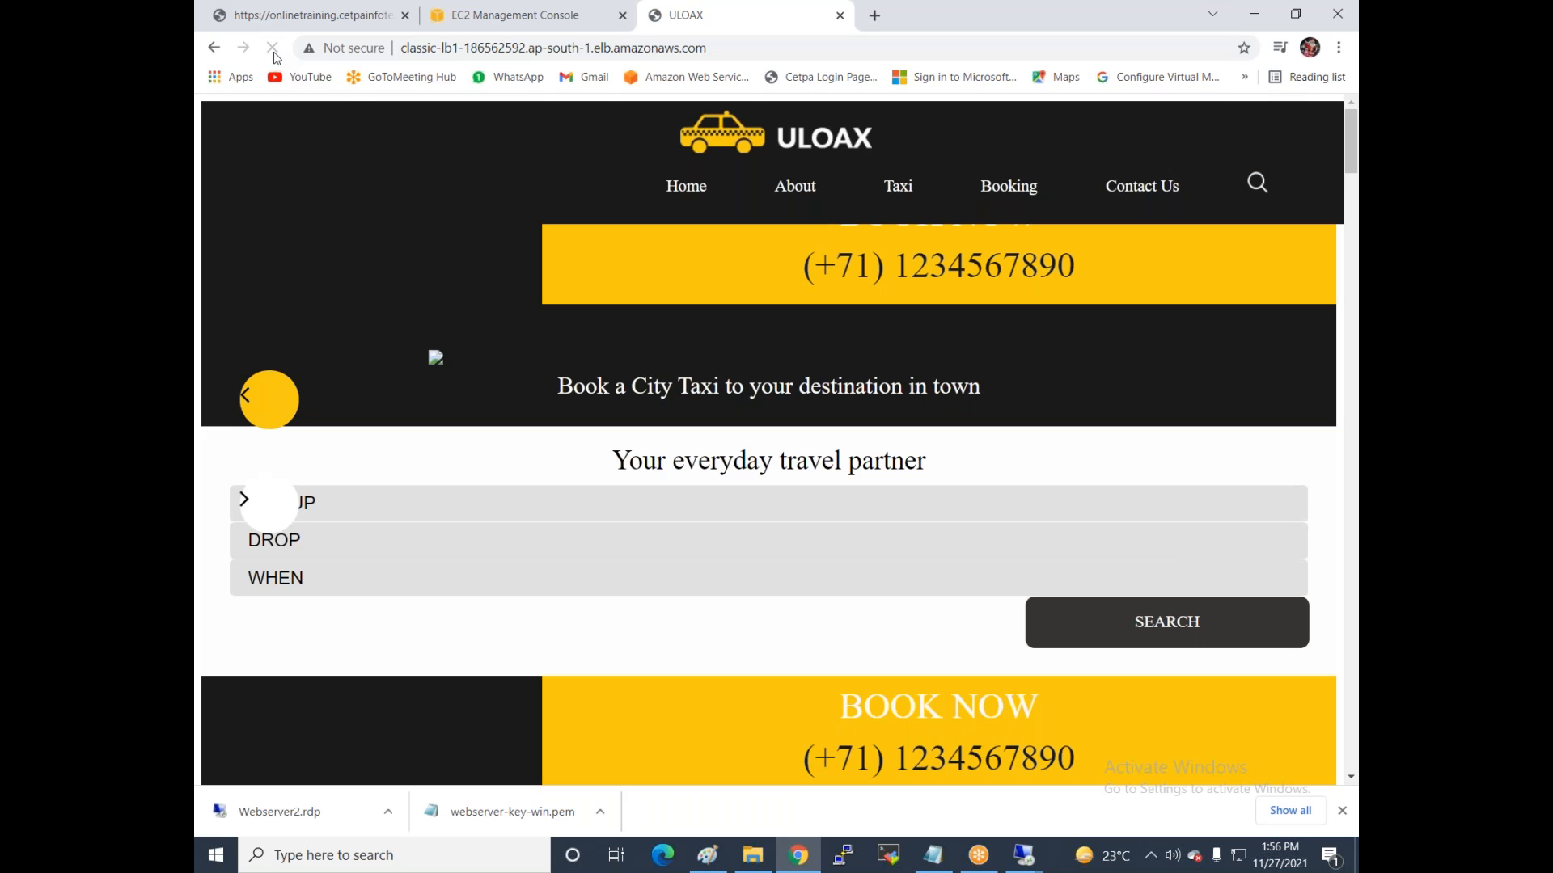
pyautogui.click(273, 49)
pyautogui.click(273, 48)
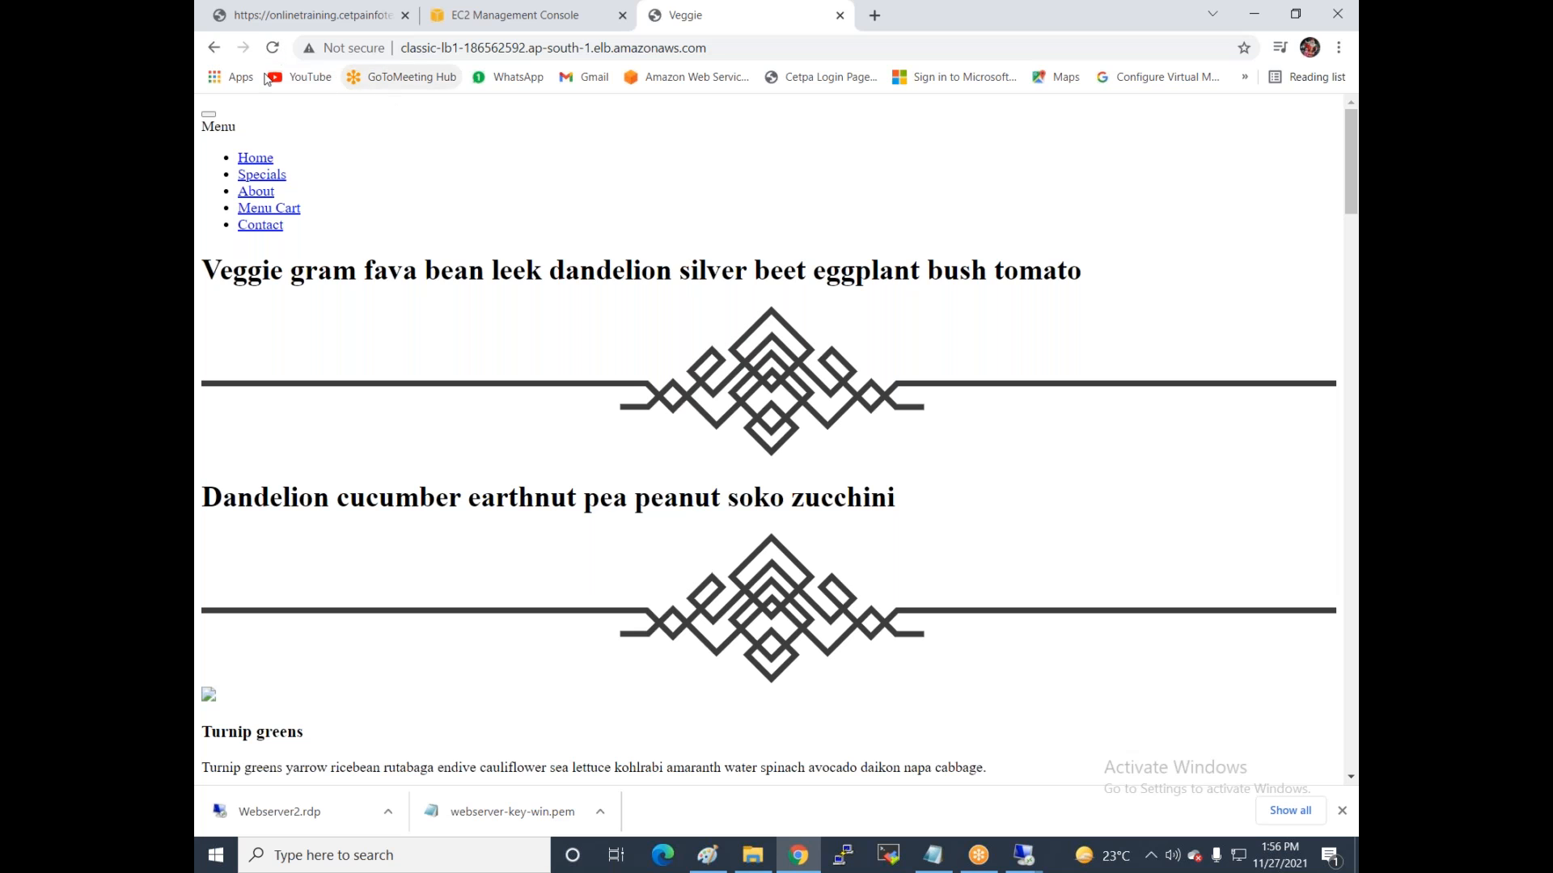
pyautogui.click(273, 49)
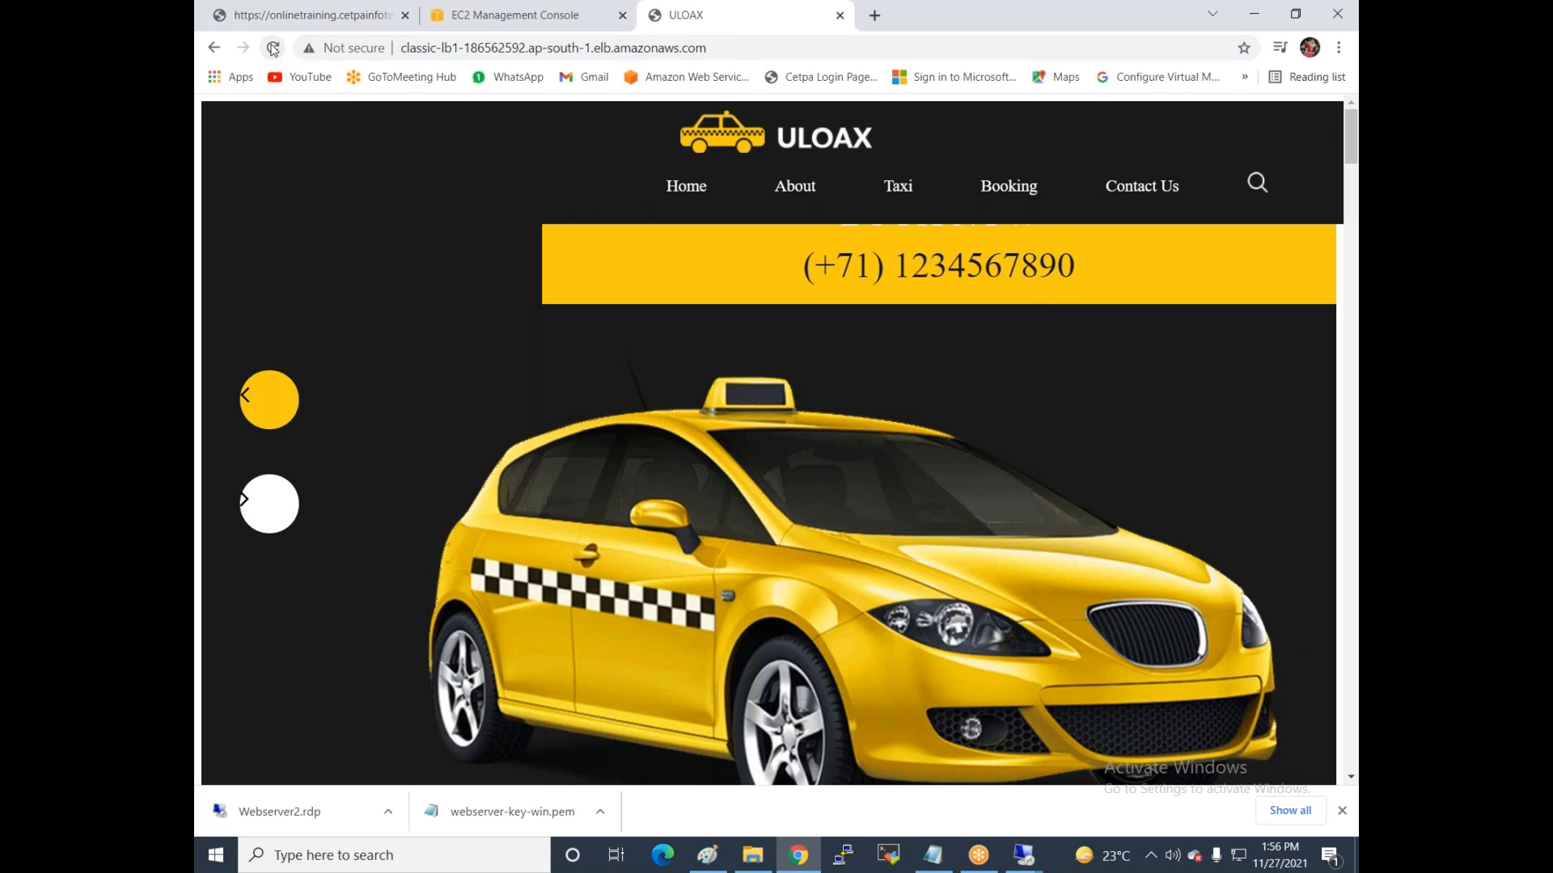
pyautogui.click(273, 48)
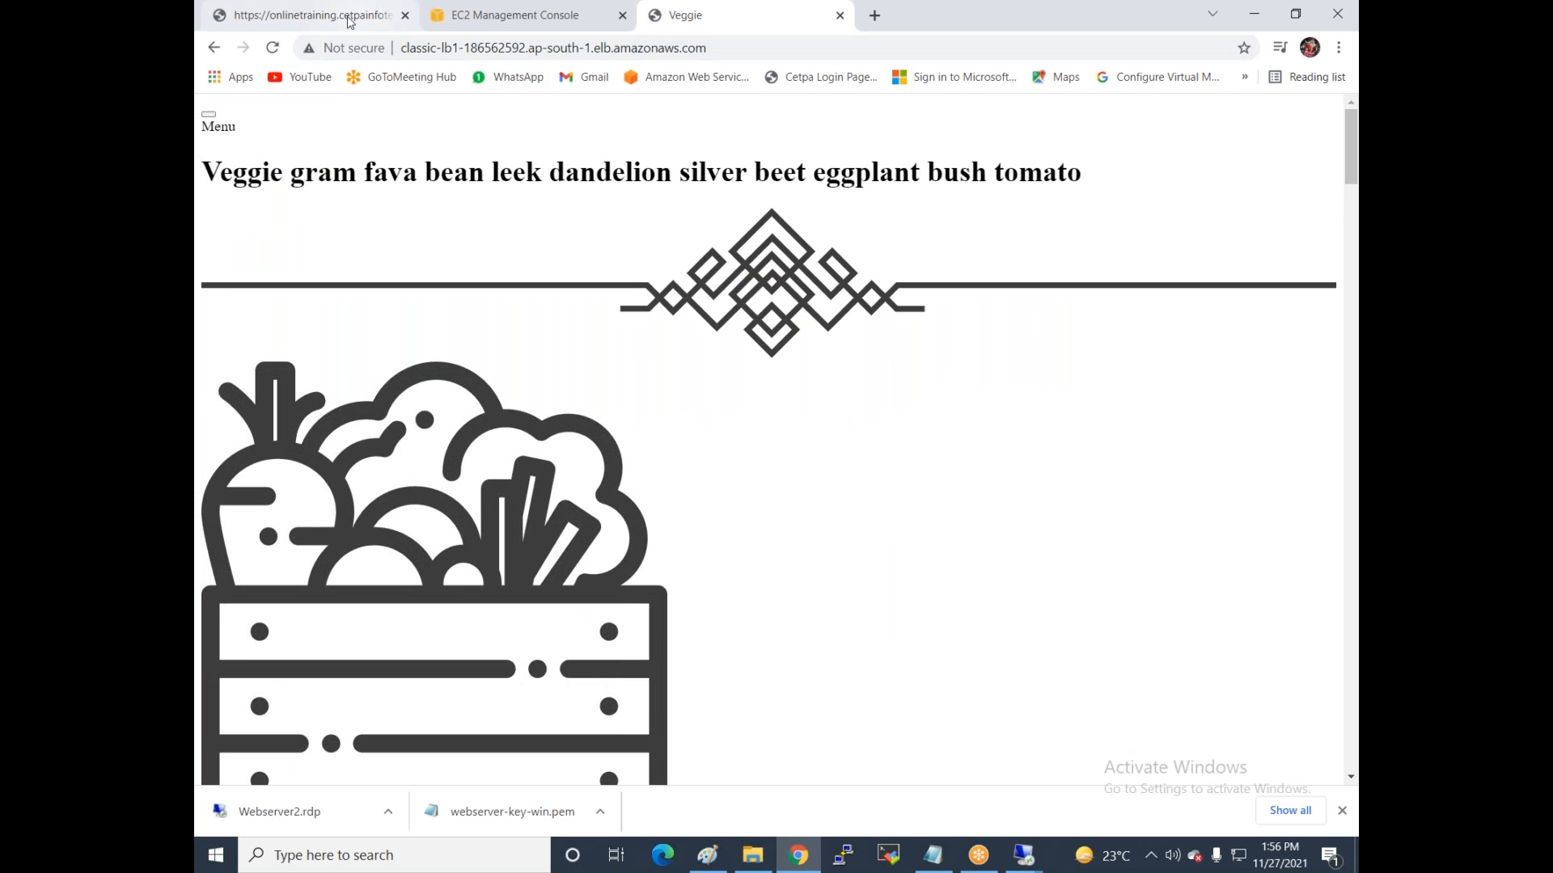
pyautogui.click(562, 23)
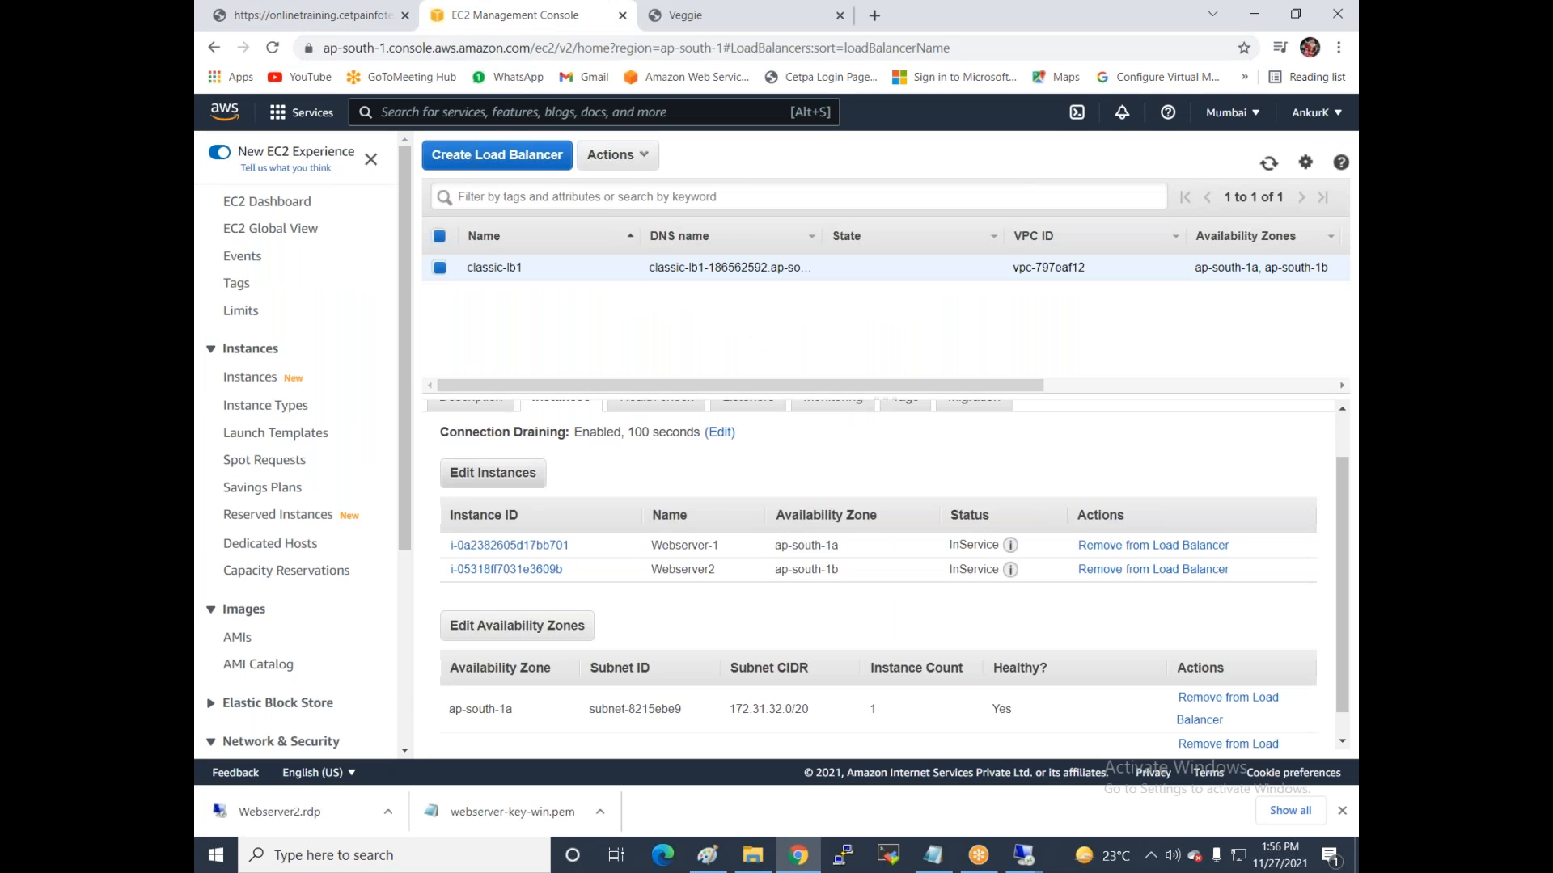
# Deregister Webserver2 from classic-lb1, leaving only Webserver-1 registered.
pyautogui.scroll(-1, 684, 561)
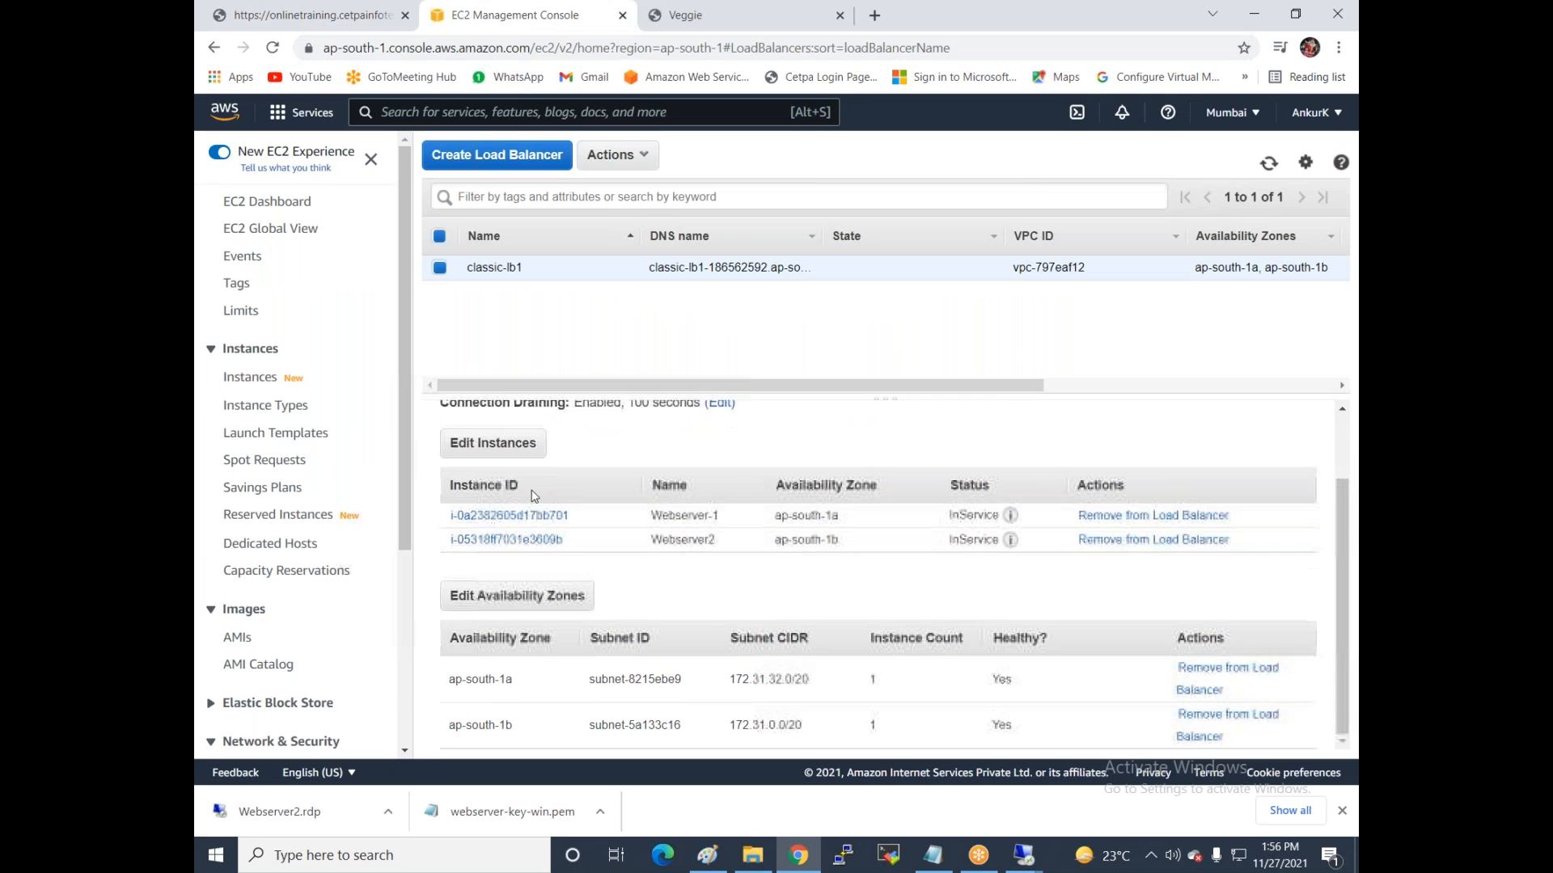
pyautogui.click(486, 446)
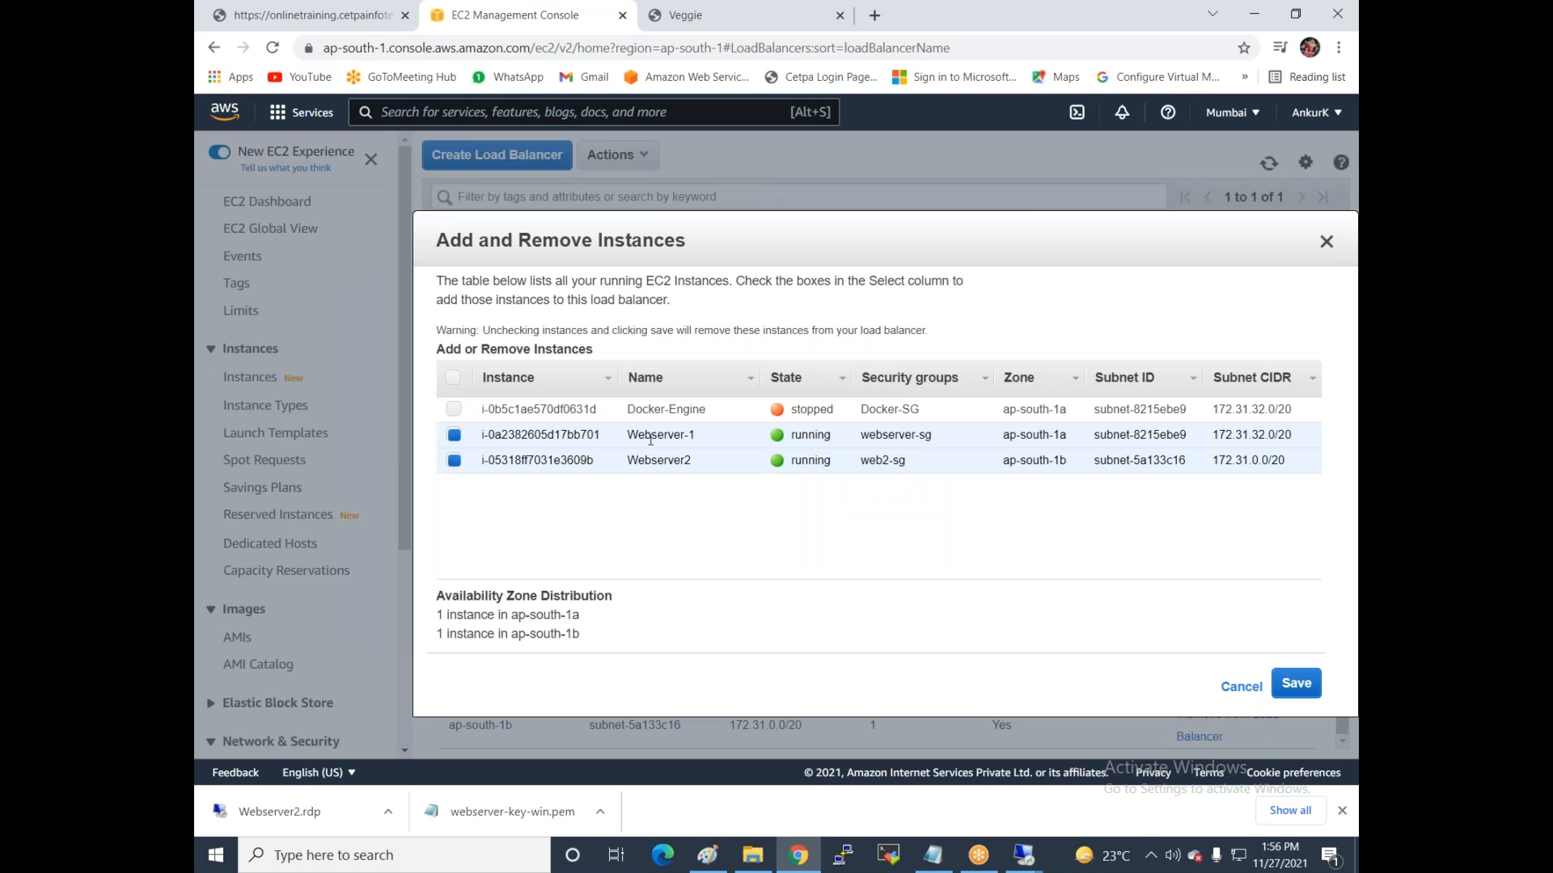
pyautogui.click(454, 461)
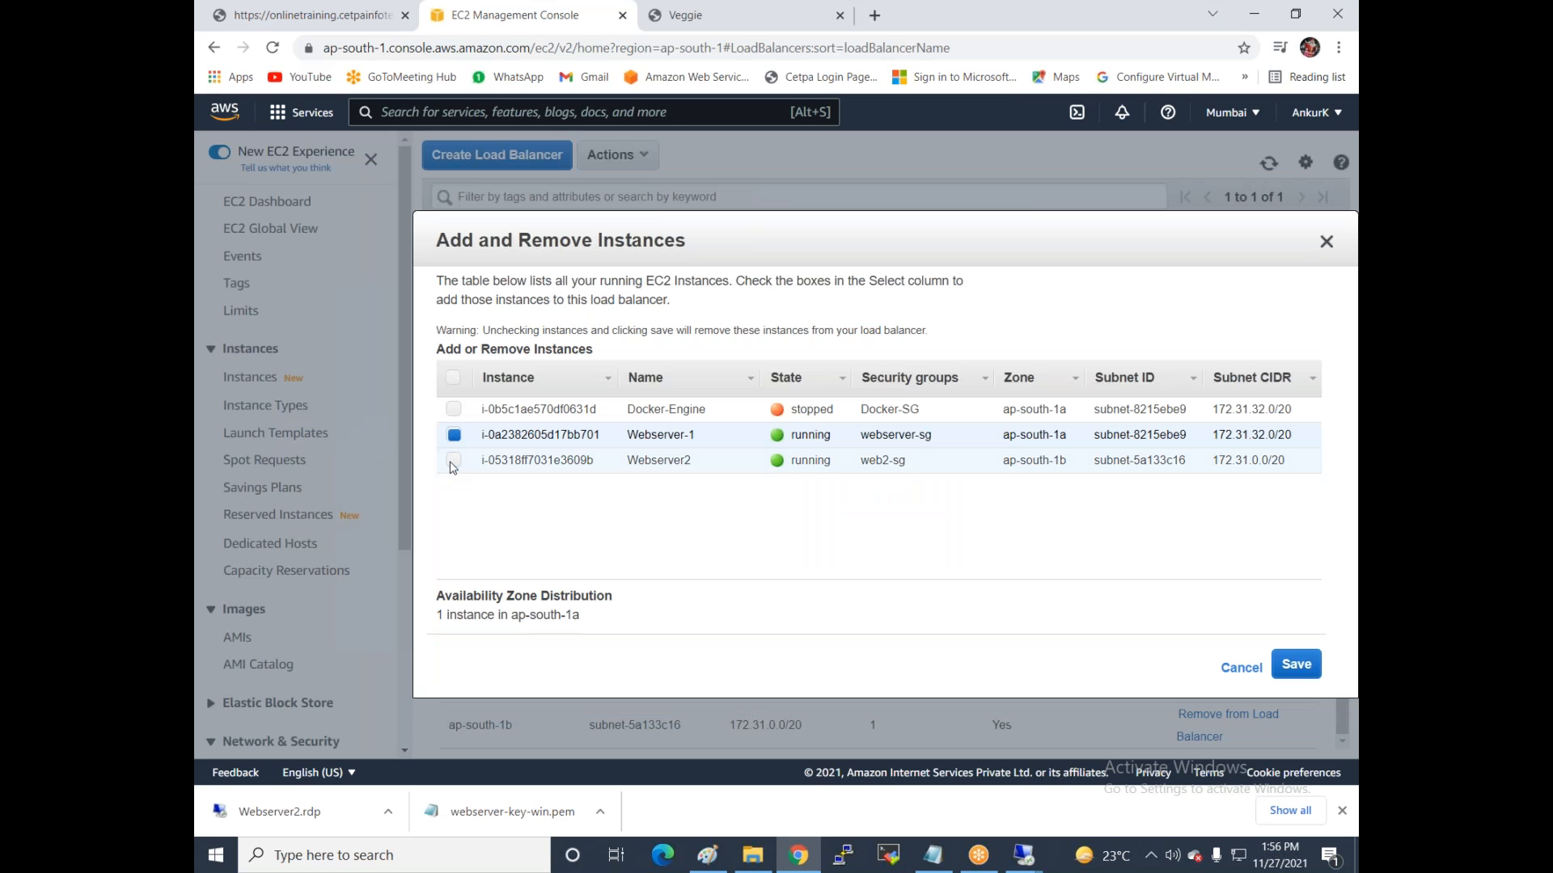
pyautogui.click(1279, 666)
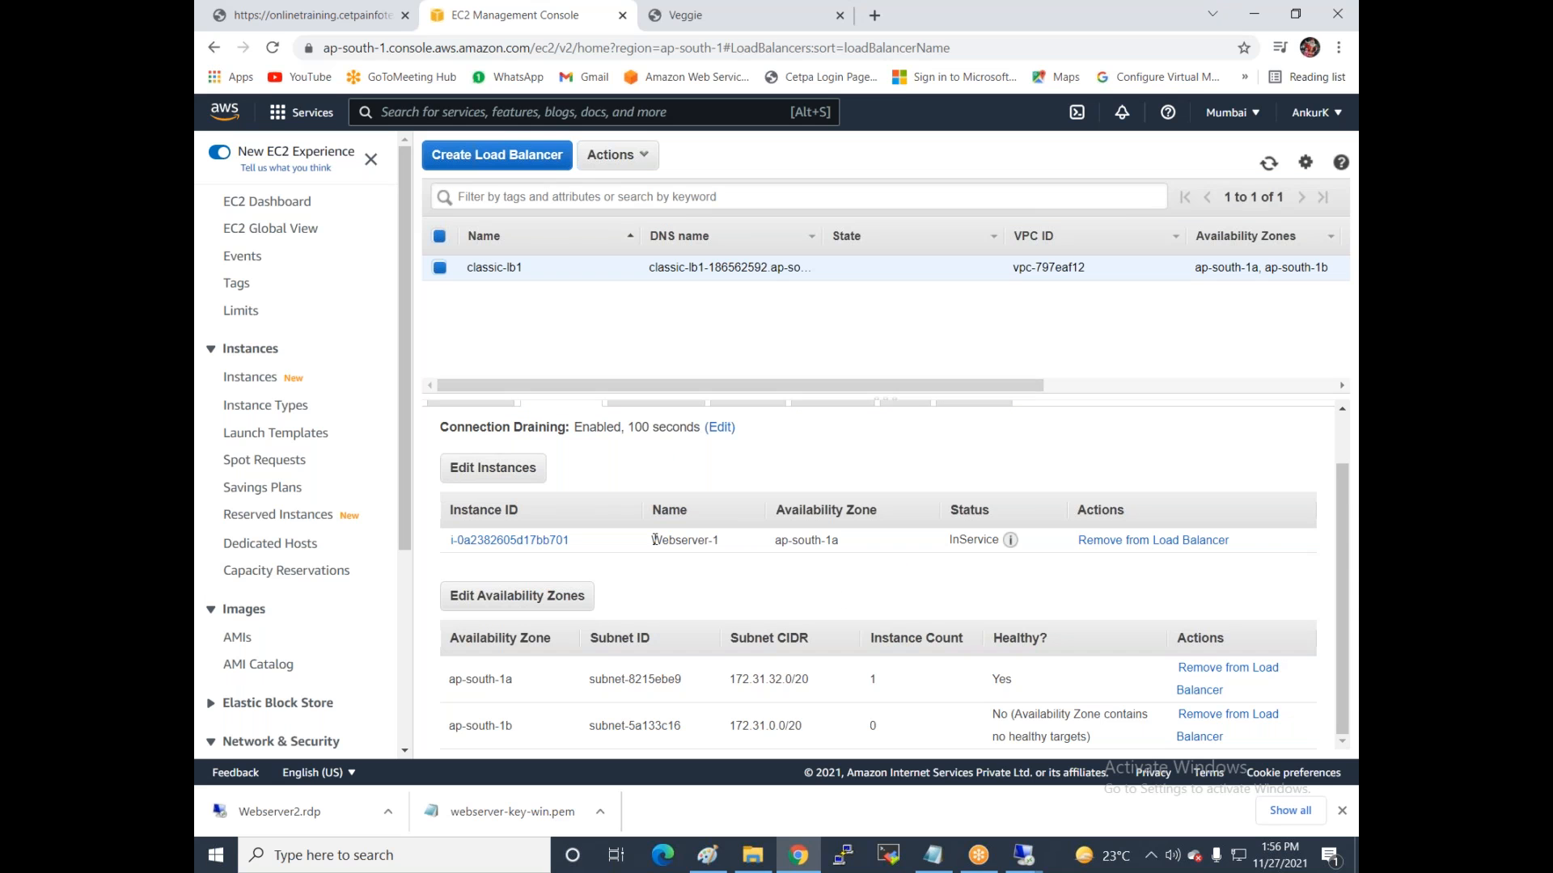
pyautogui.click(687, 15)
# Reload classic-lb1's address and confirm only the Veggie site is served now.
pyautogui.click(272, 47)
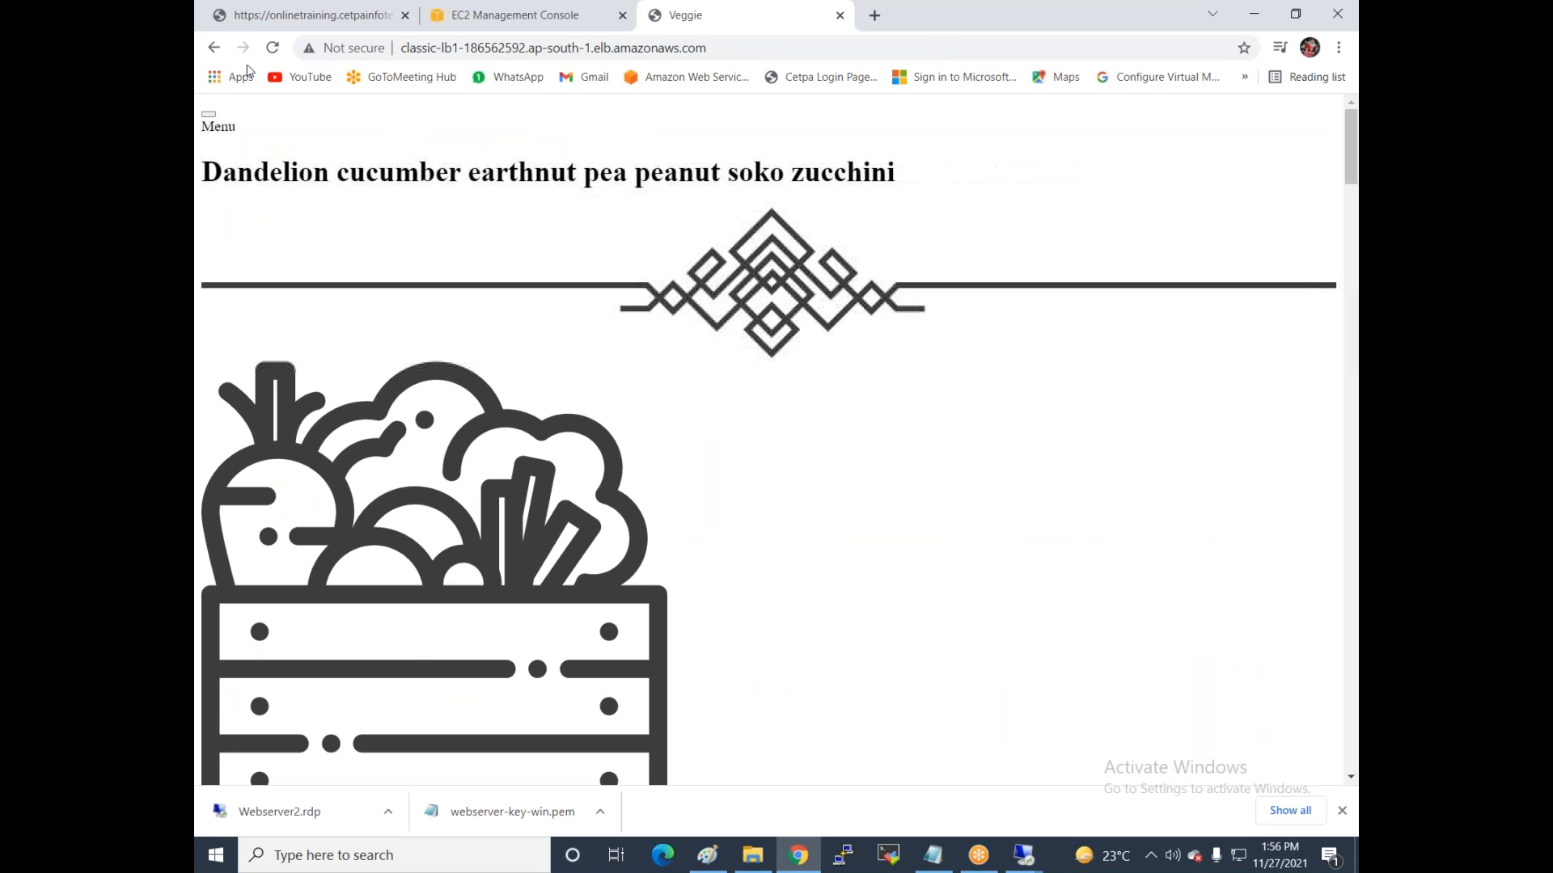
pyautogui.click(273, 50)
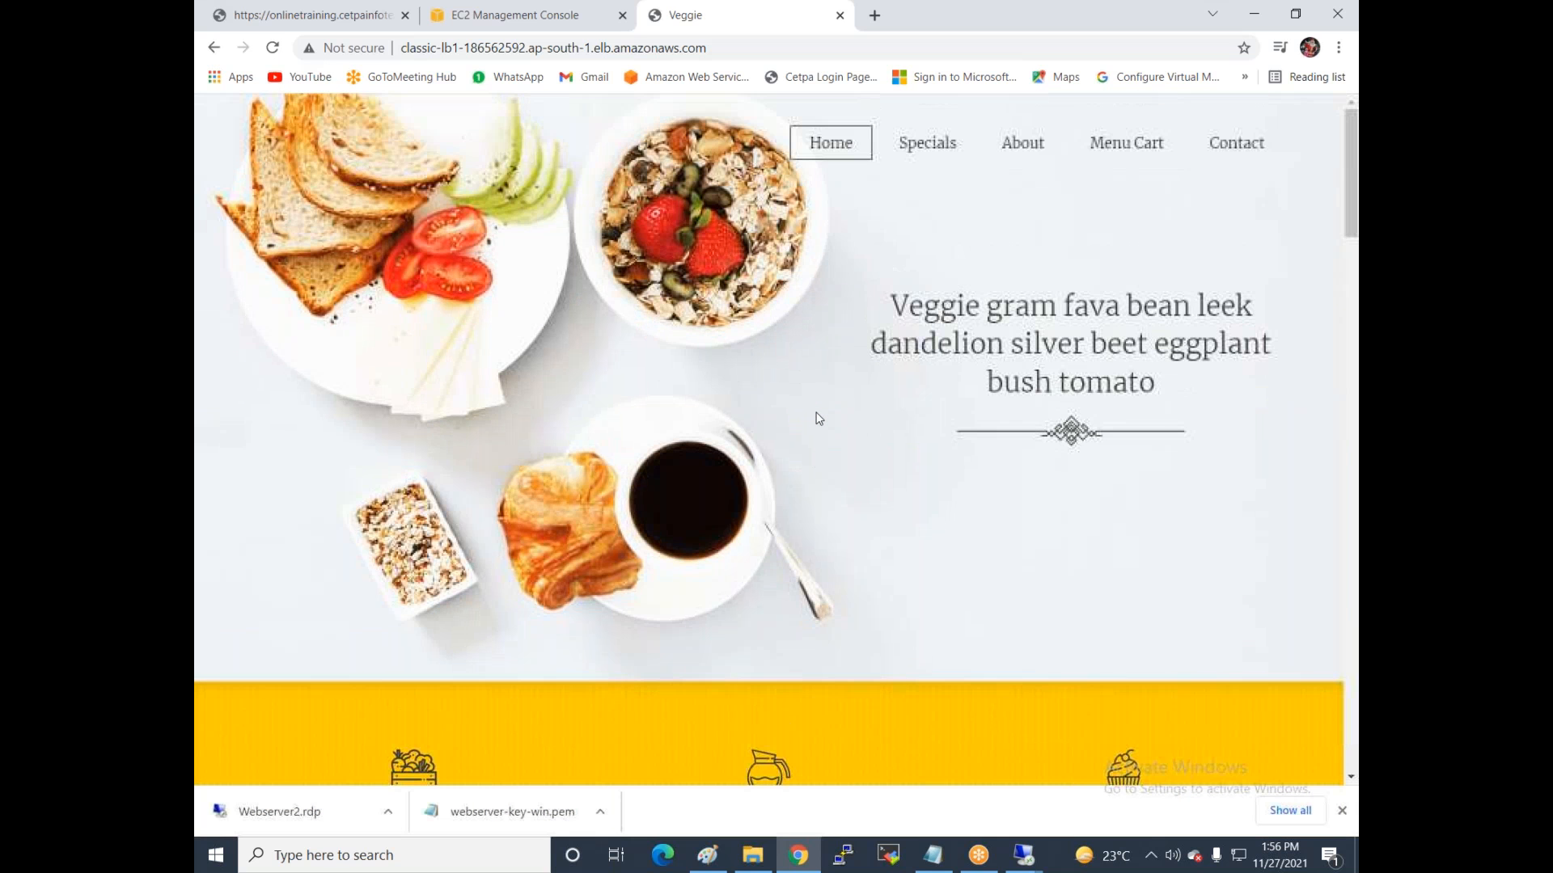
pyautogui.scroll(-3, 747, 401)
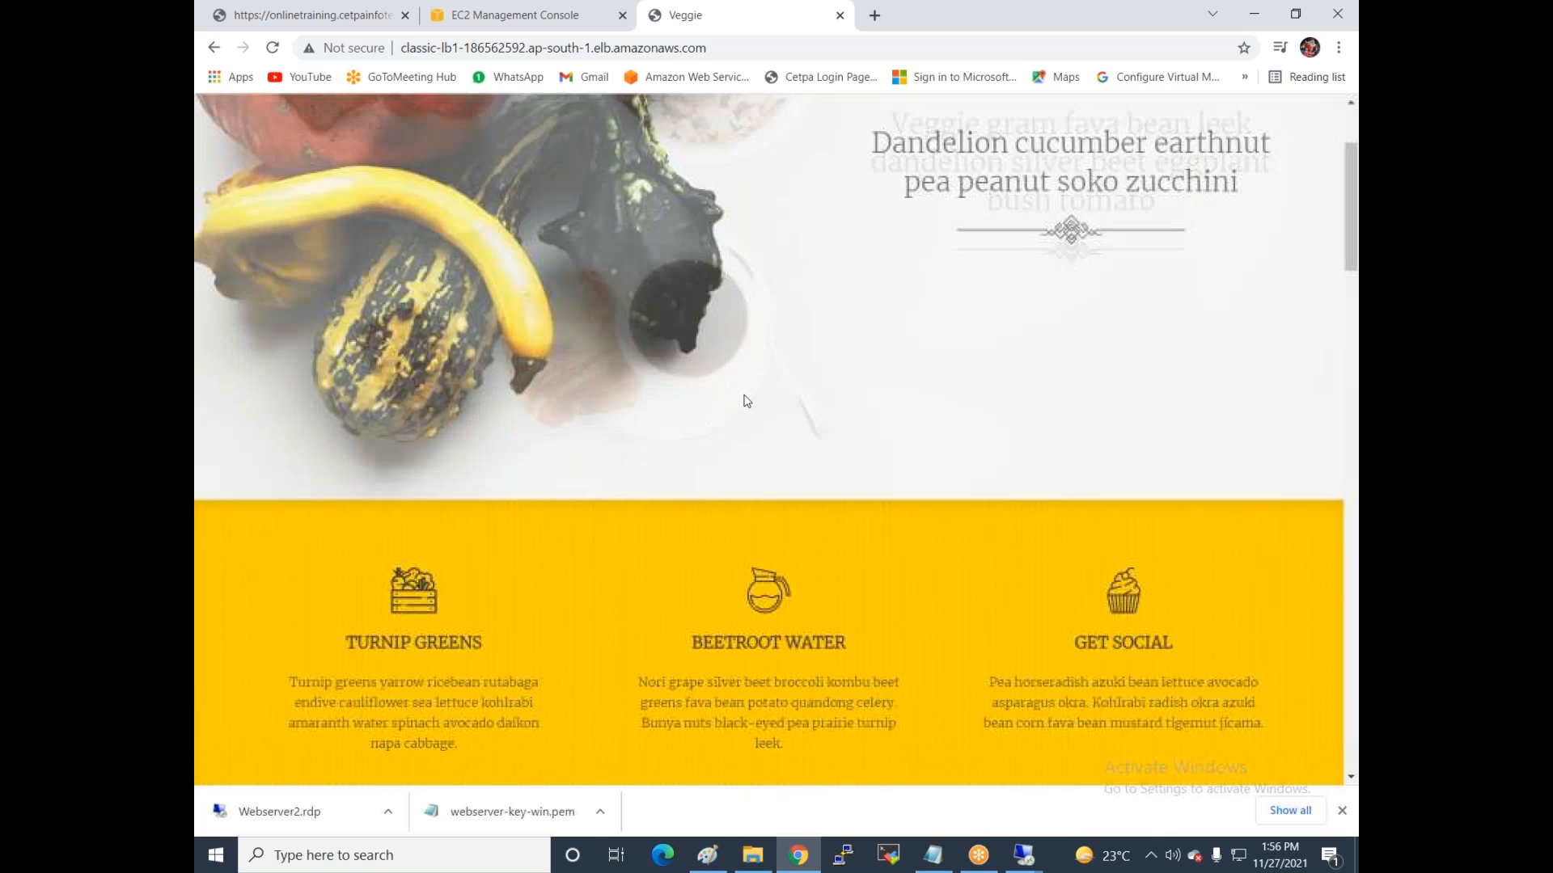
pyautogui.scroll(3, 747, 401)
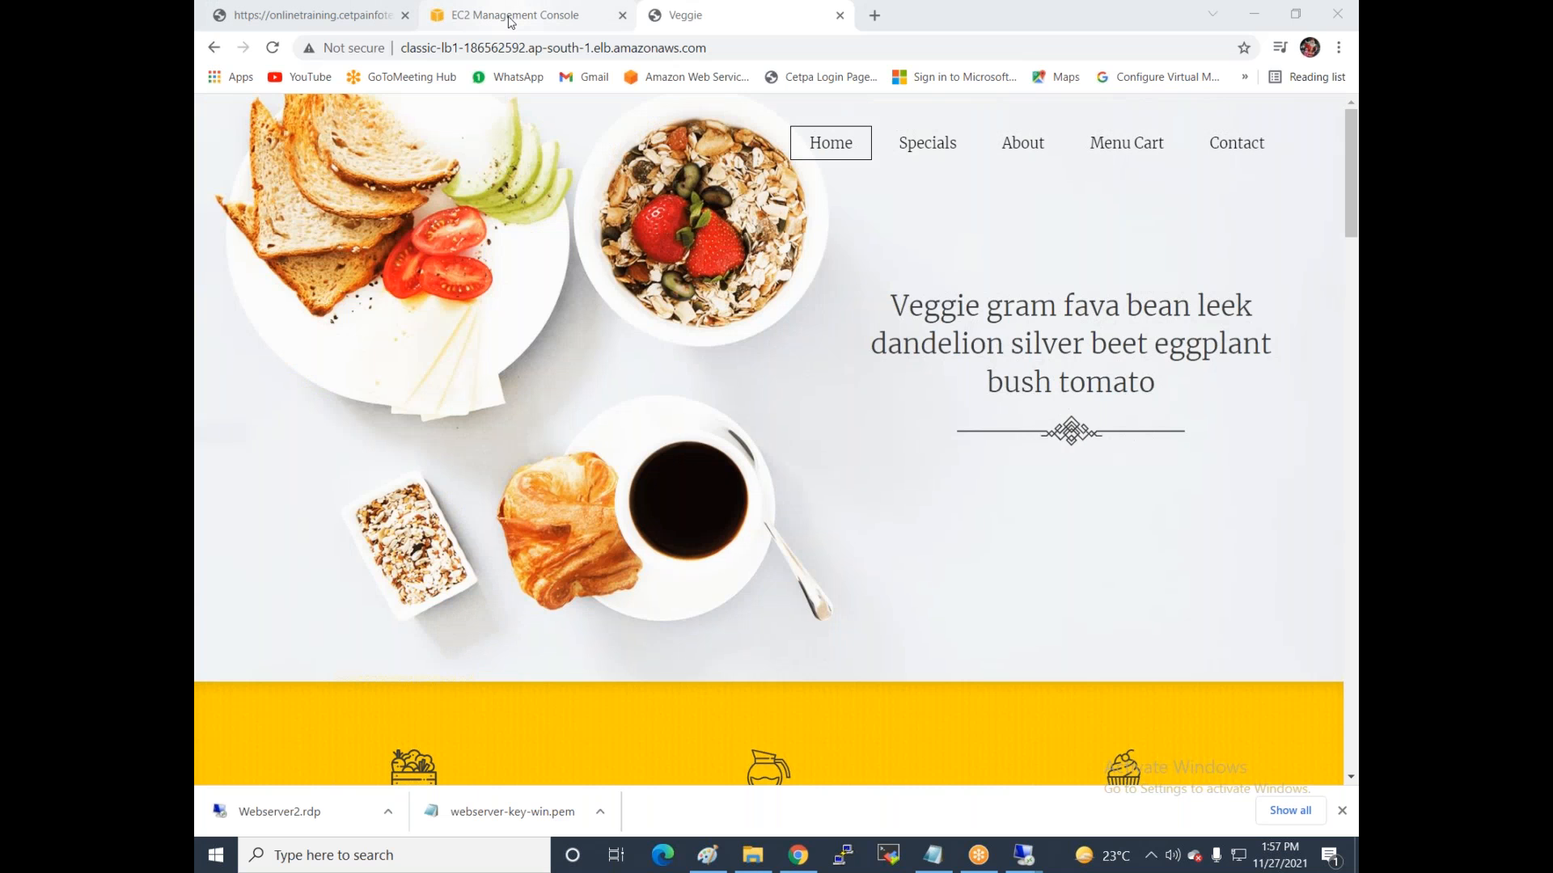
pyautogui.click(510, 18)
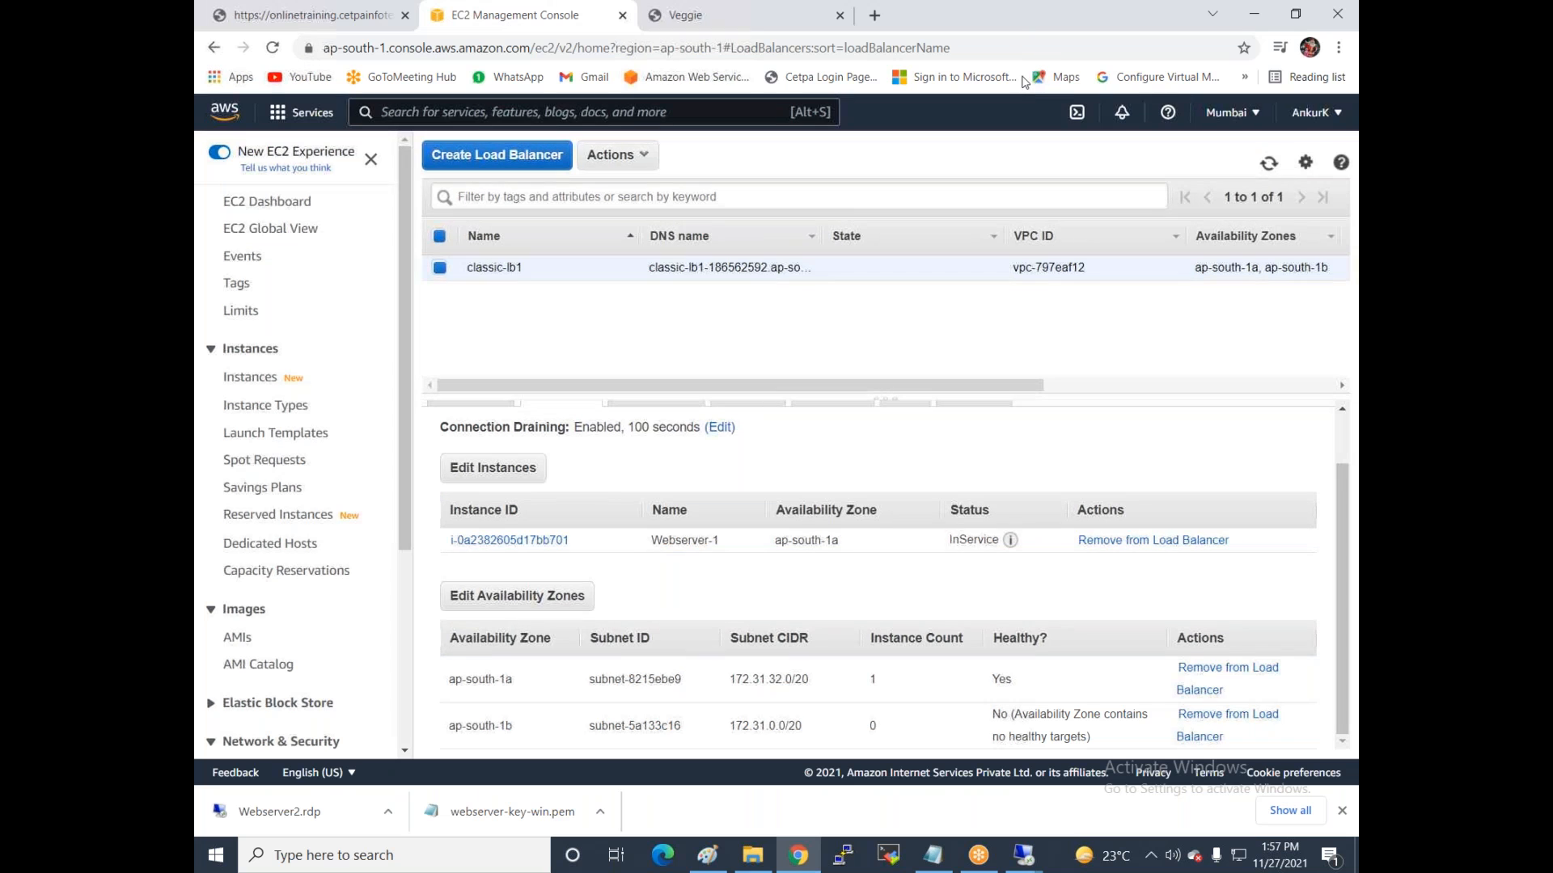
# Replace Webserver-1 with Webserver2 in classic-lb1 and reload the address to get ULOAX.
pyautogui.click(468, 475)
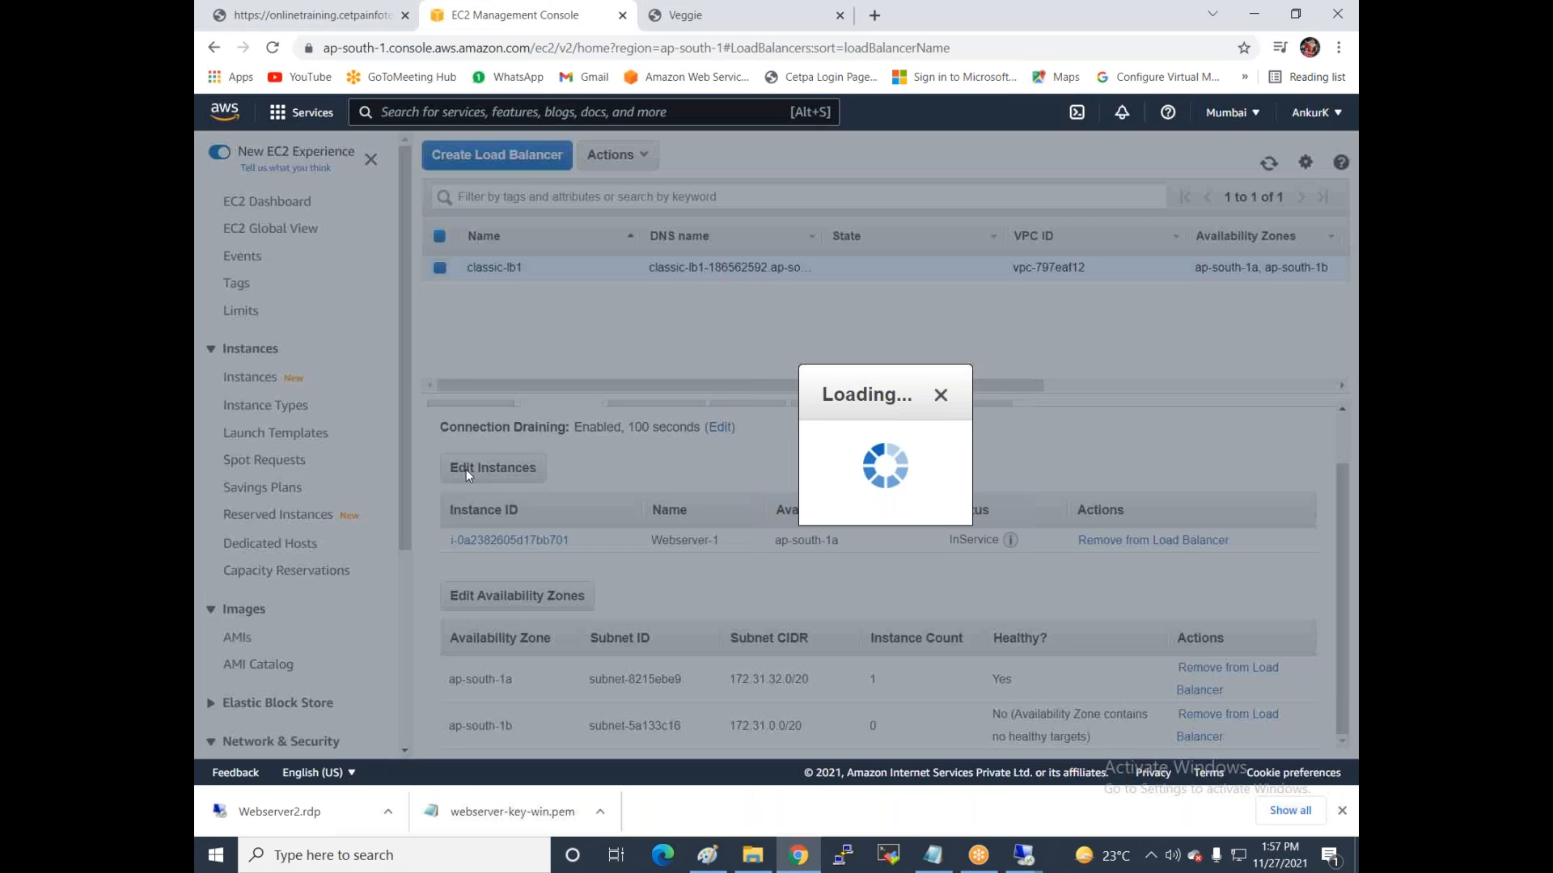
pyautogui.click(452, 434)
pyautogui.click(454, 462)
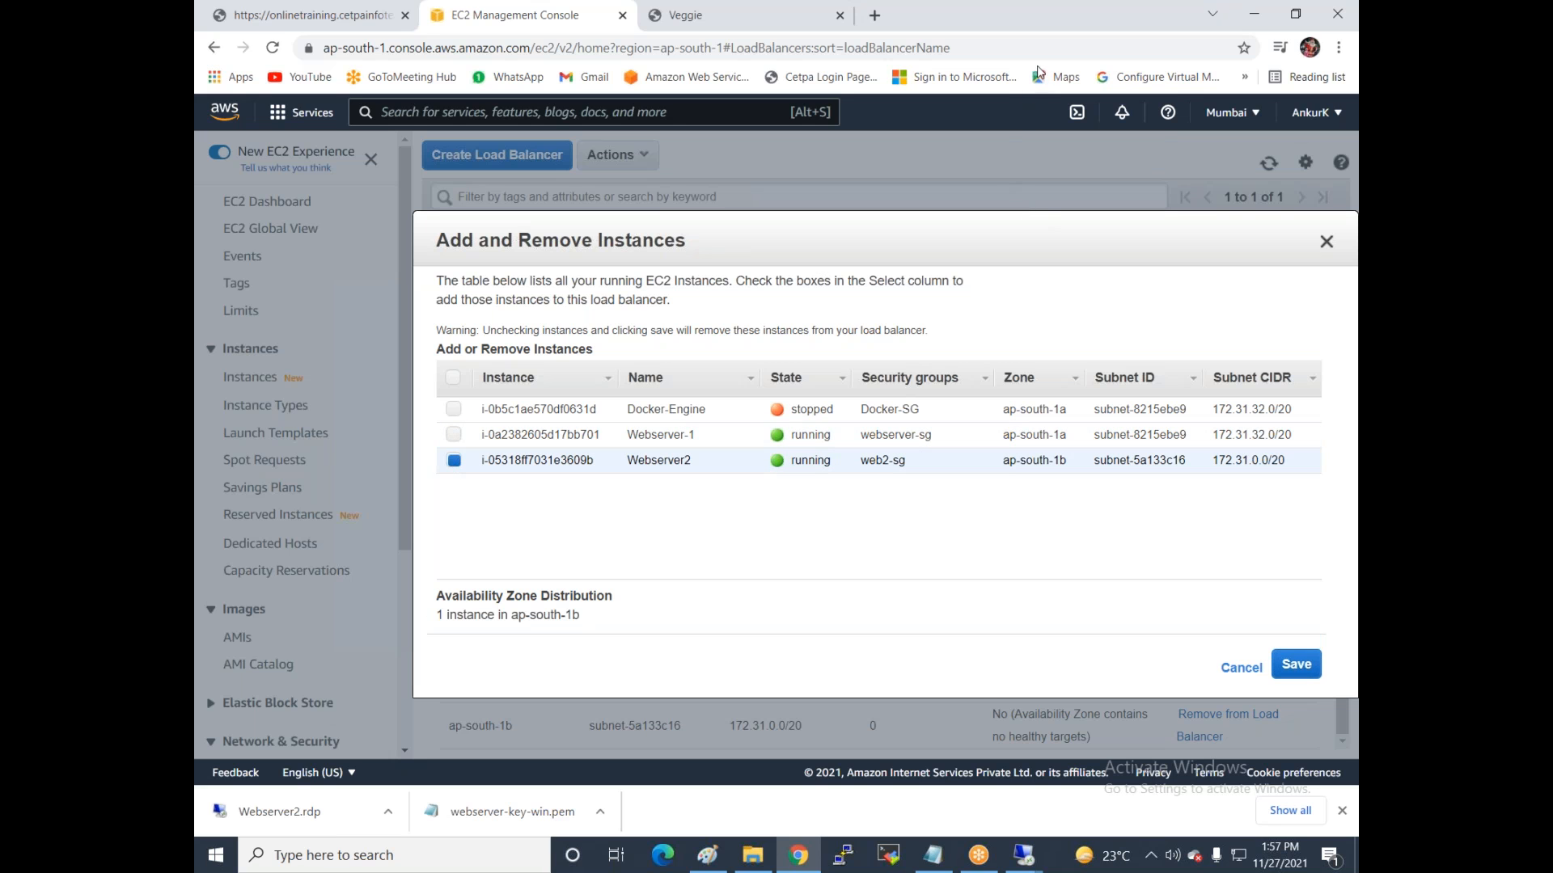
pyautogui.click(1297, 663)
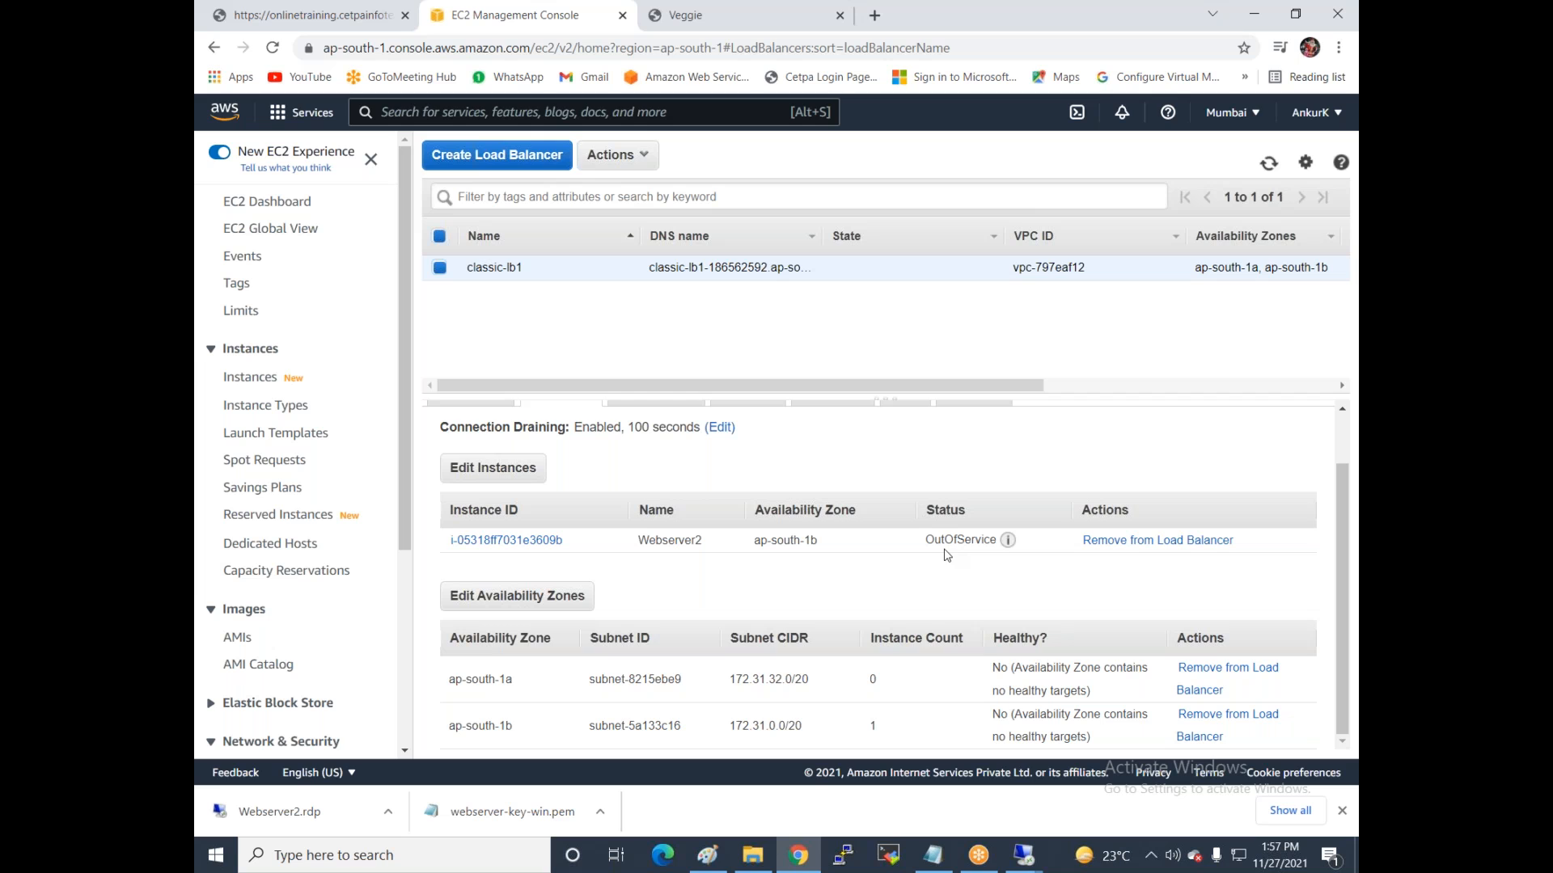
pyautogui.moveTo(1008, 541)
pyautogui.click(1269, 164)
pyautogui.moveTo(1010, 542)
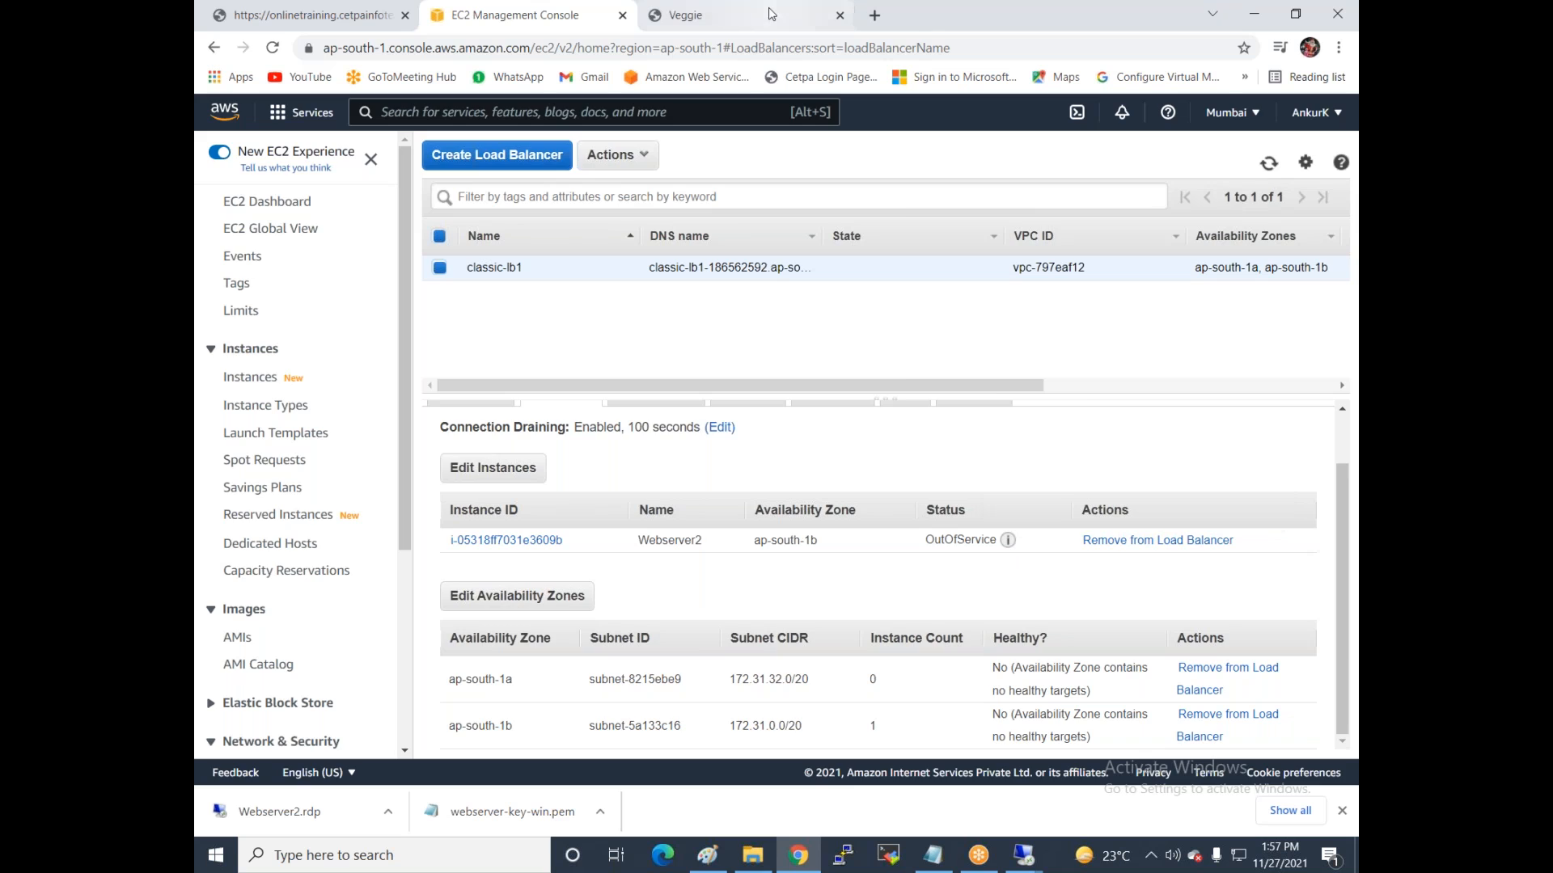
pyautogui.click(728, 15)
pyautogui.press('F5')
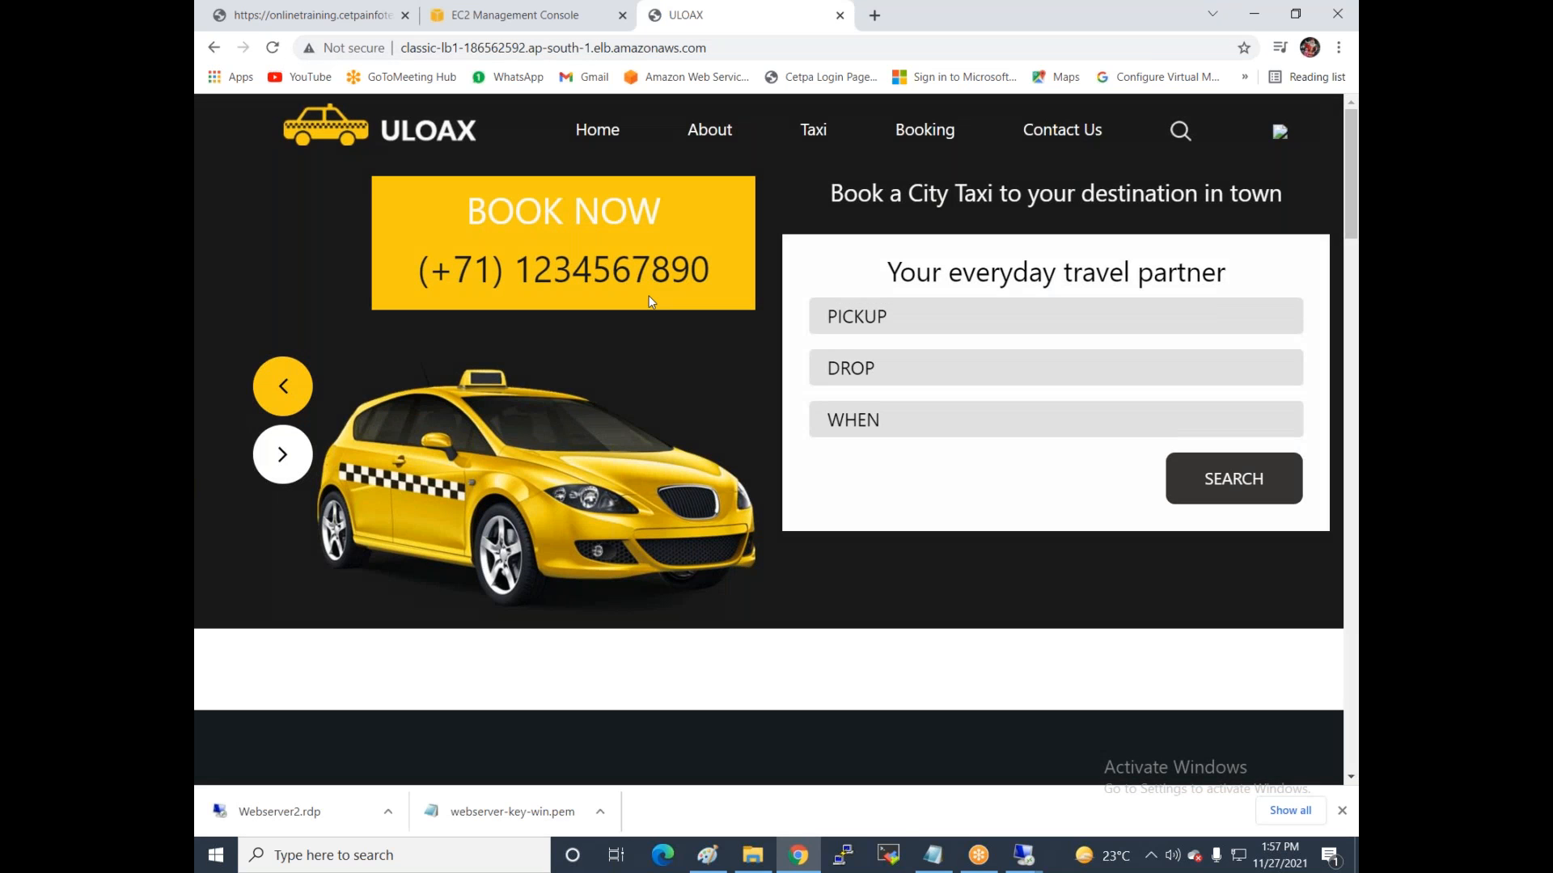